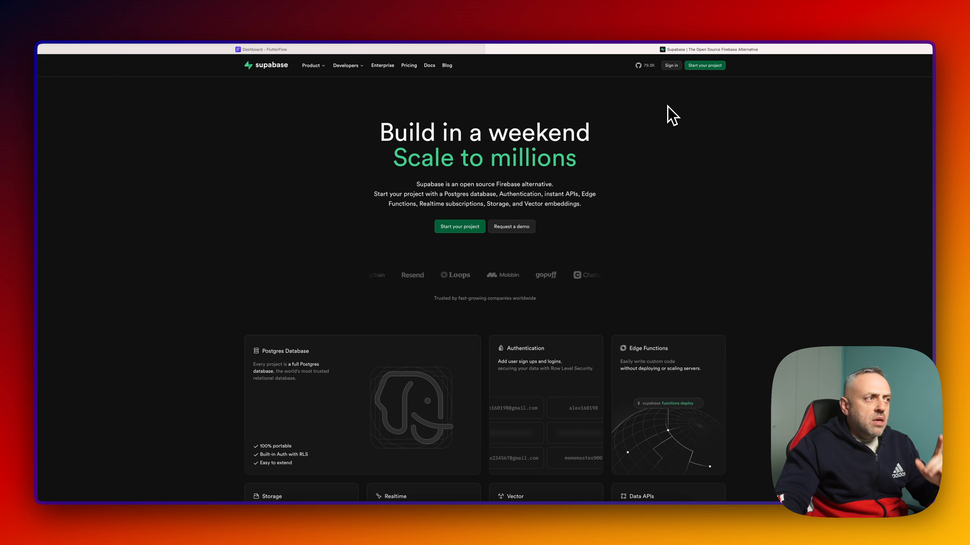
# - Sign in and create a project named SurveyApp in the organization with a generated strong database password
pyautogui.click(674, 70)
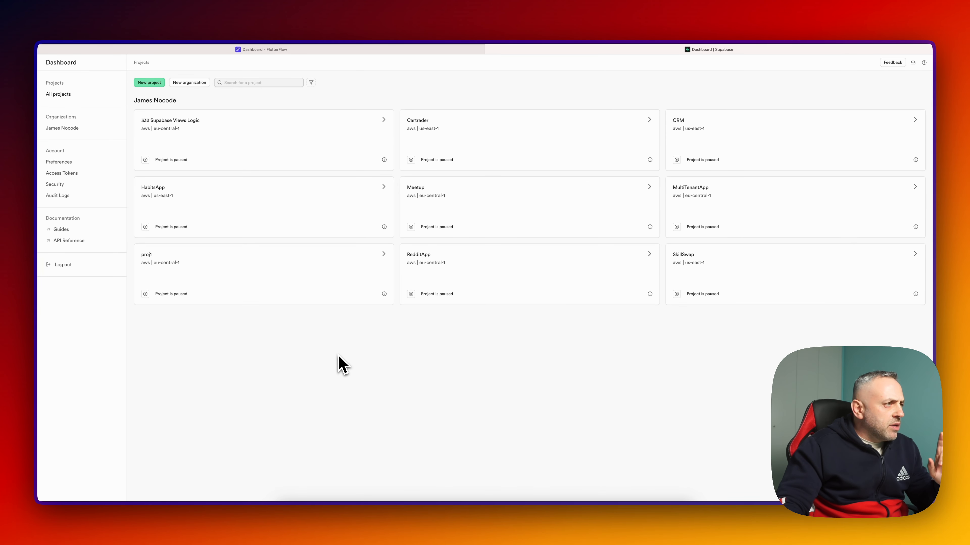
pyautogui.click(151, 82)
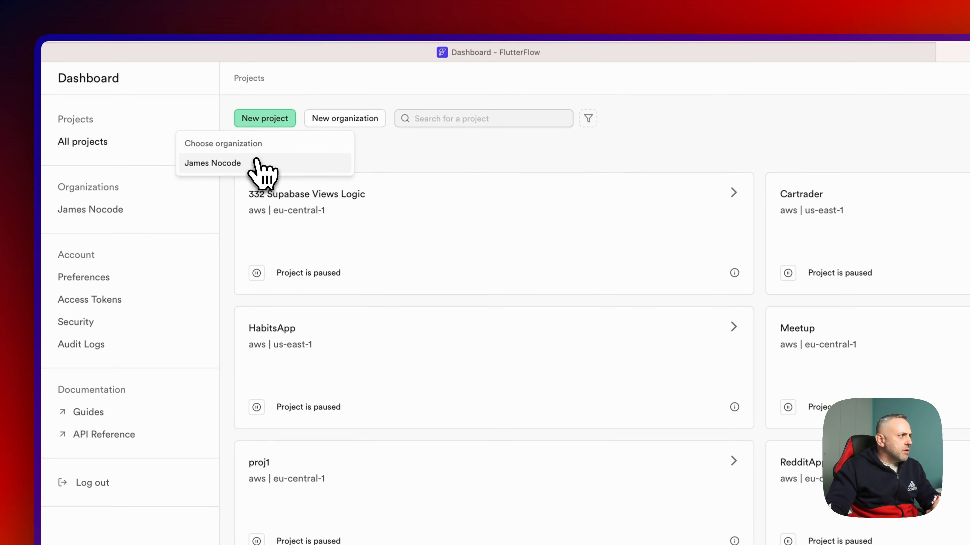
pyautogui.click(236, 150)
pyautogui.write('Survey')
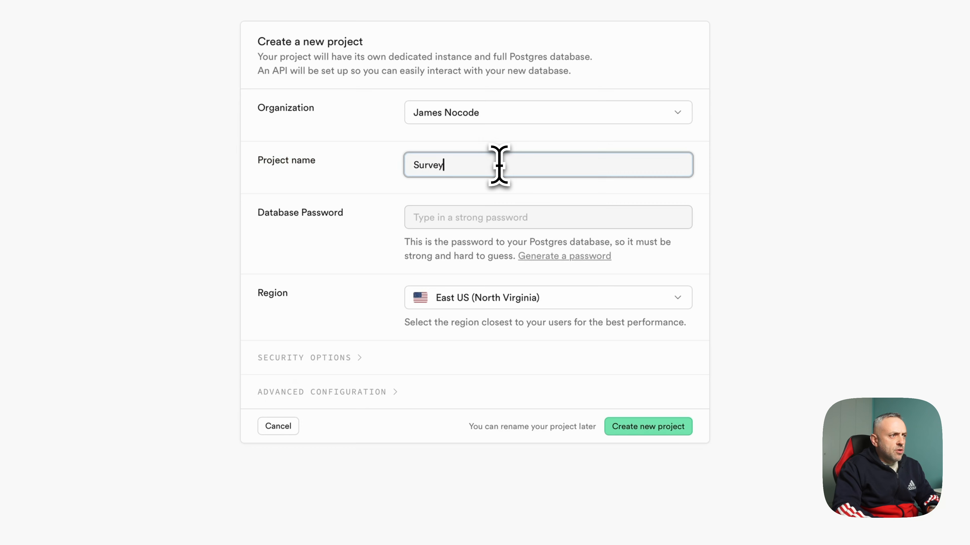
pyautogui.write('App')
pyautogui.click(499, 217)
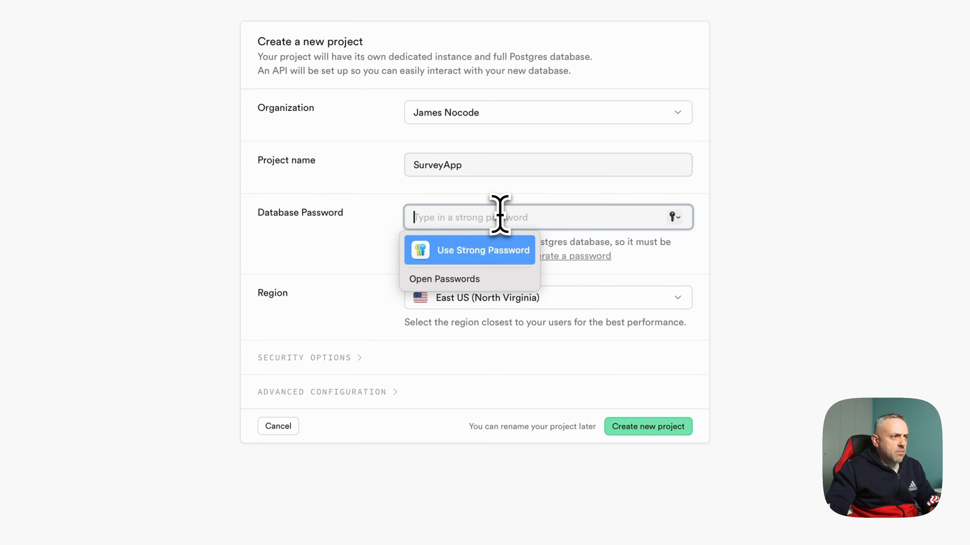
pyautogui.click(508, 253)
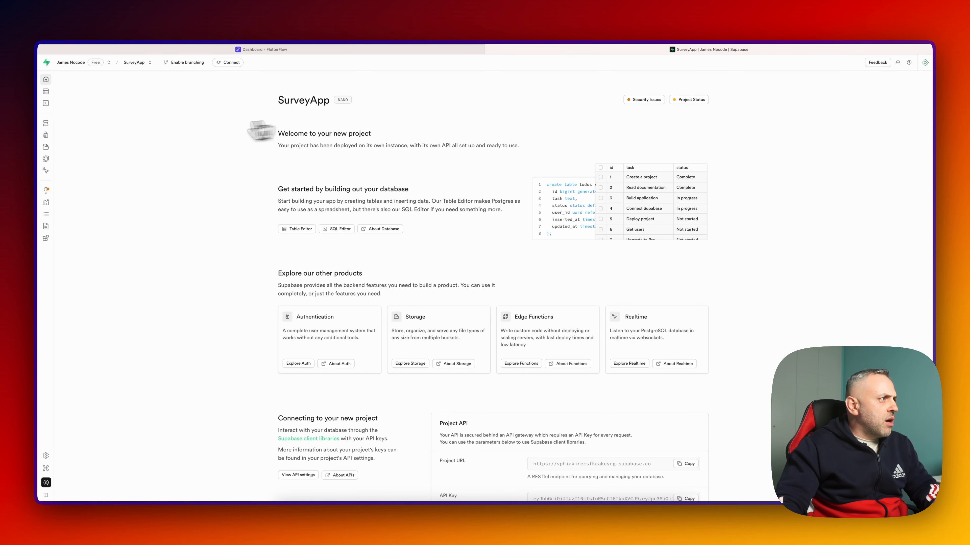
# - In the Table Editor, start a new table named questions and add question_text and question_type columns
pyautogui.moveTo(50, 94)
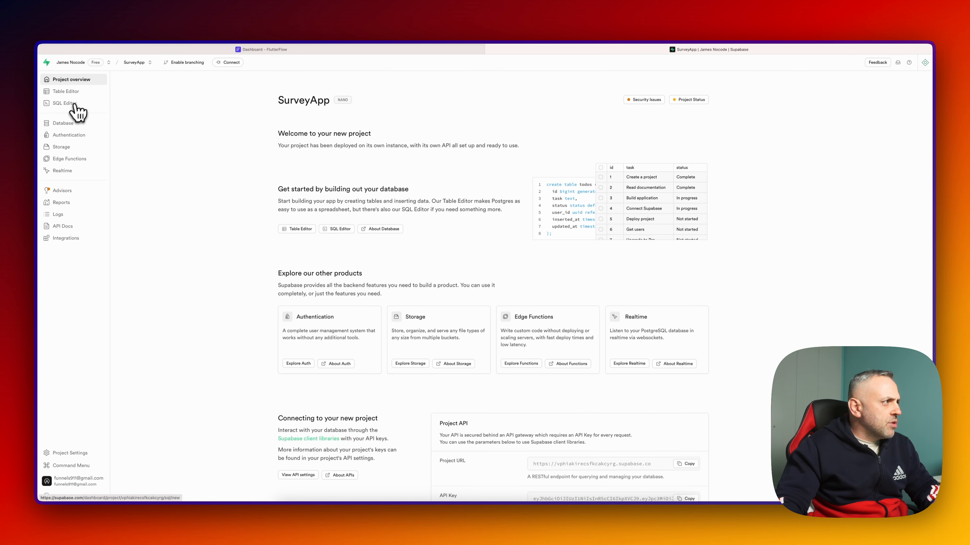
pyautogui.click(69, 92)
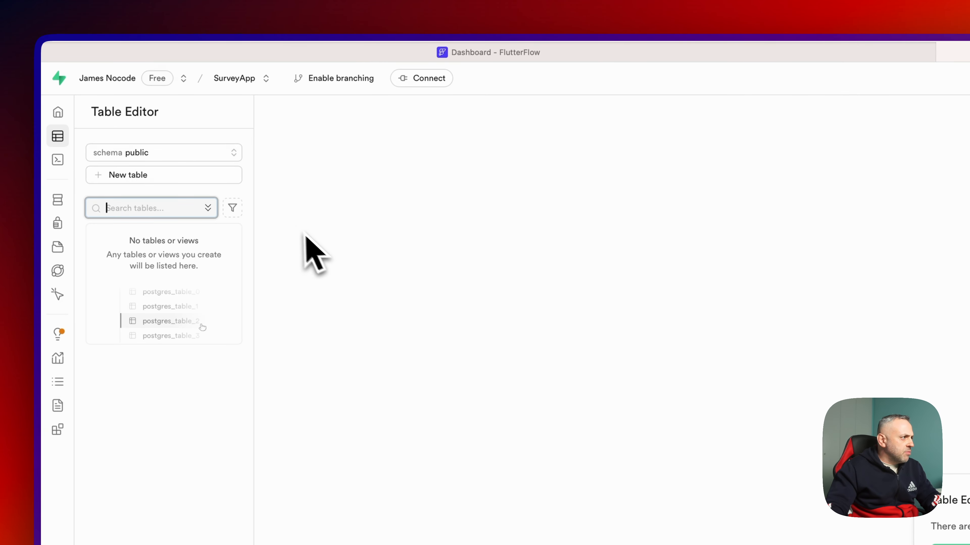
pyautogui.click(204, 179)
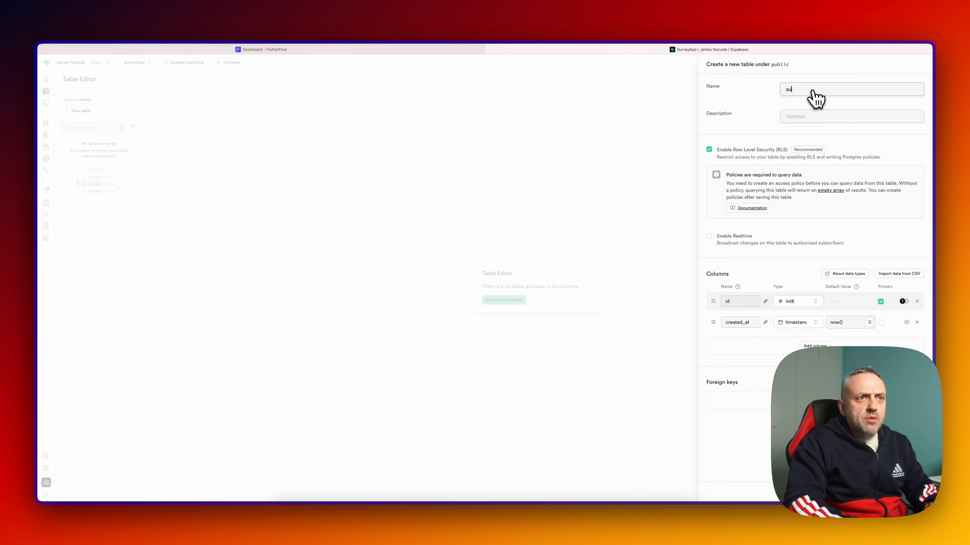
pyautogui.write('questions')
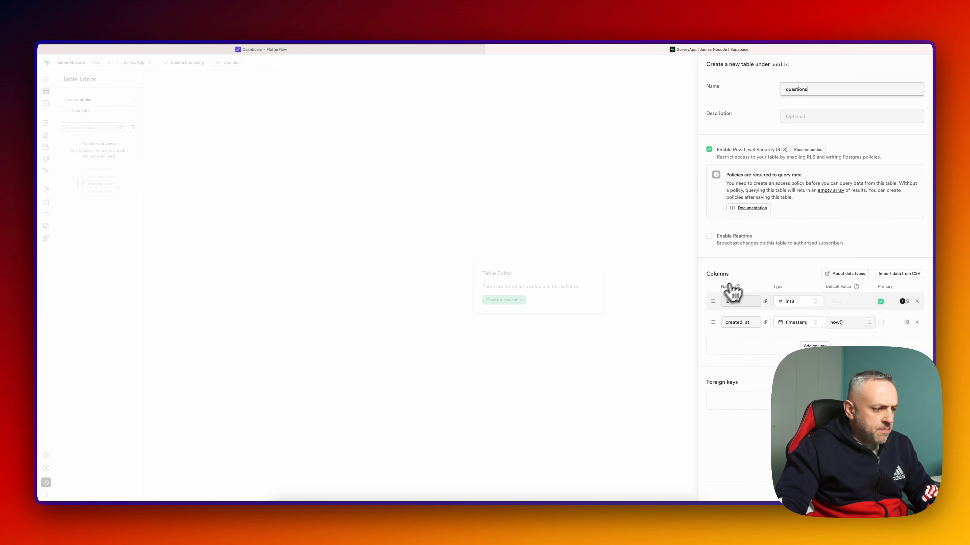
pyautogui.click(815, 346)
pyautogui.click(745, 338)
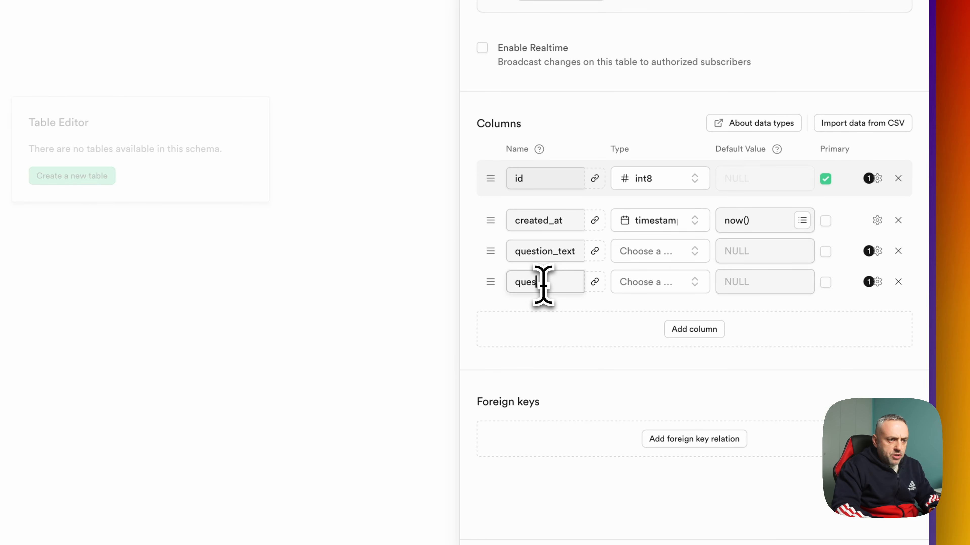
pyautogui.write('tion_type')
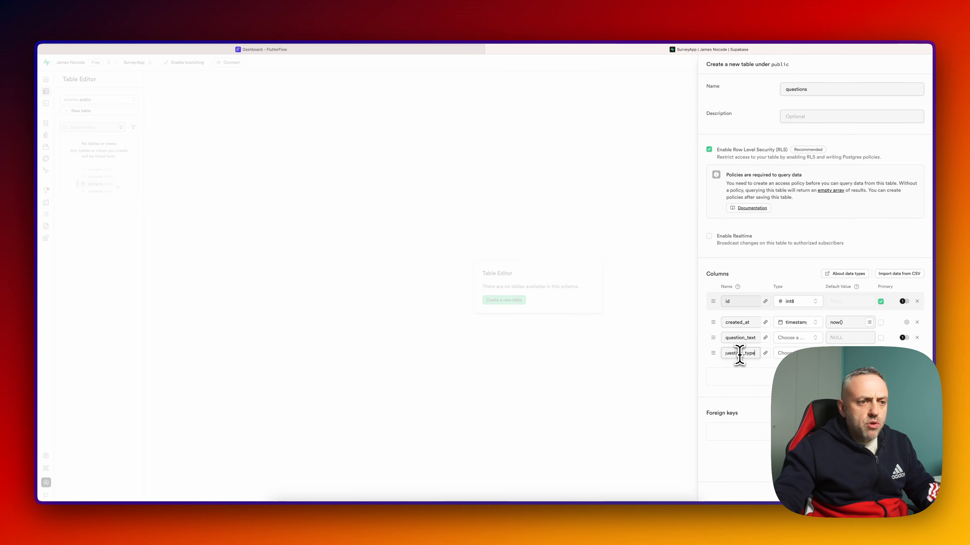
# - Set both question_text and question_type columns to type text
pyautogui.click(801, 339)
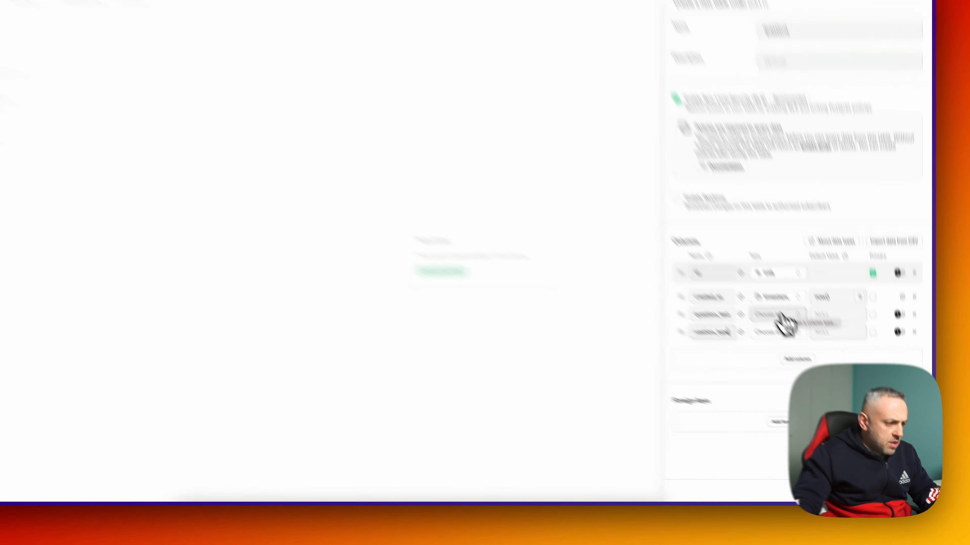
pyautogui.write('tex')
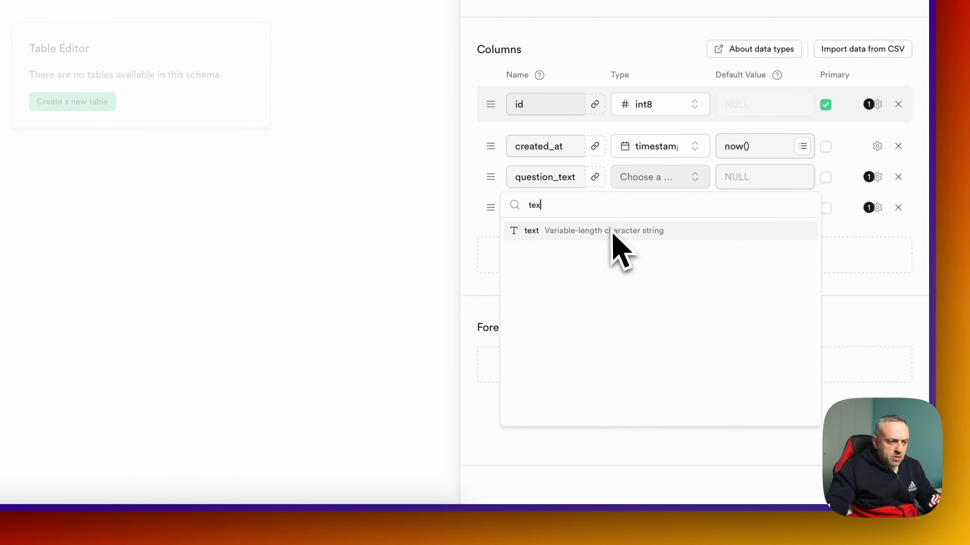
pyautogui.click(612, 230)
pyautogui.click(663, 207)
pyautogui.write('tex')
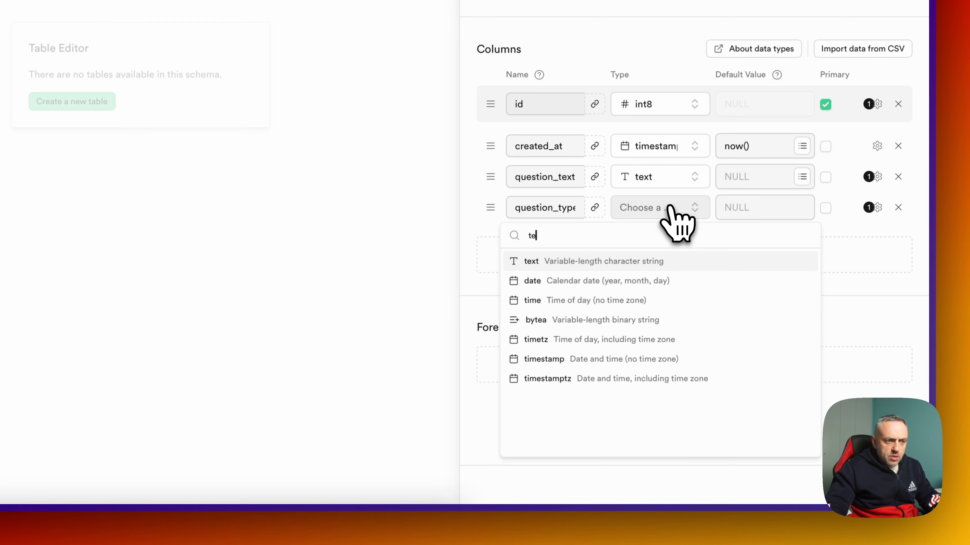
pyautogui.click(629, 261)
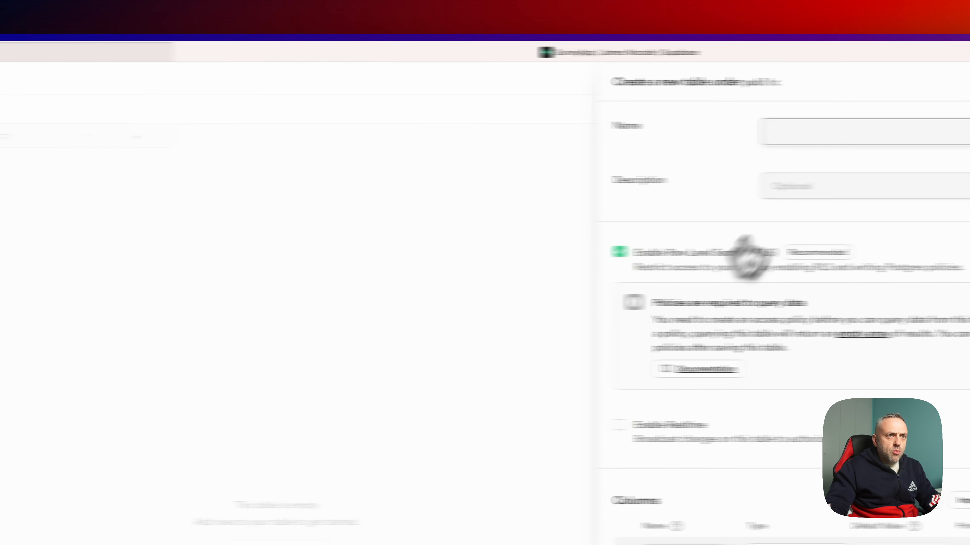
# - Name the new table questions_options and link its question_id as a foreign key to questions
pyautogui.click(704, 142)
pyautogui.write('question')
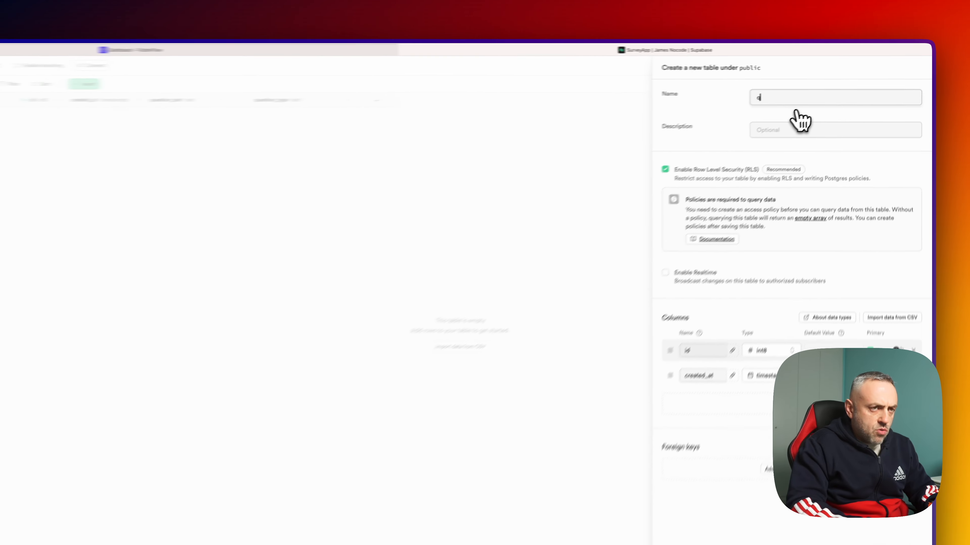
pyautogui.write('s_optio')
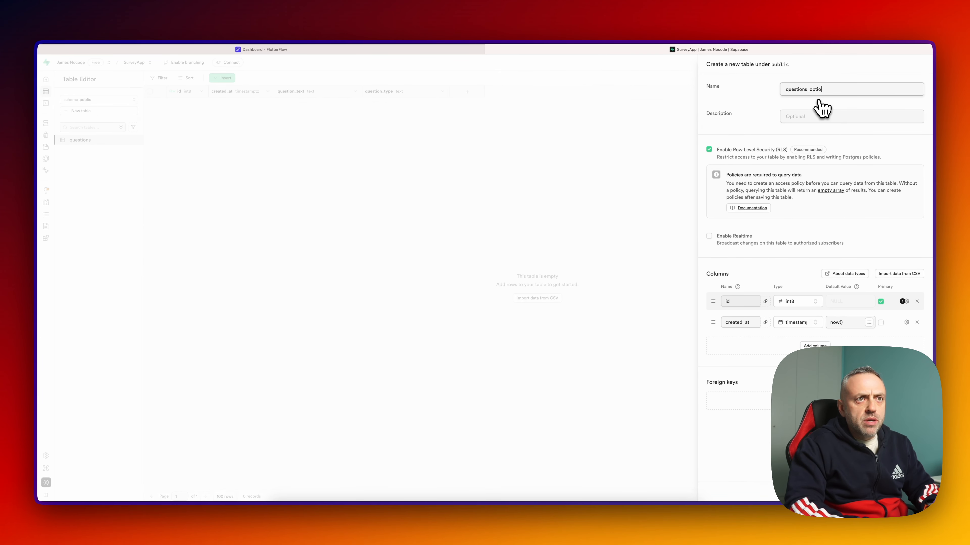
pyautogui.write('ns')
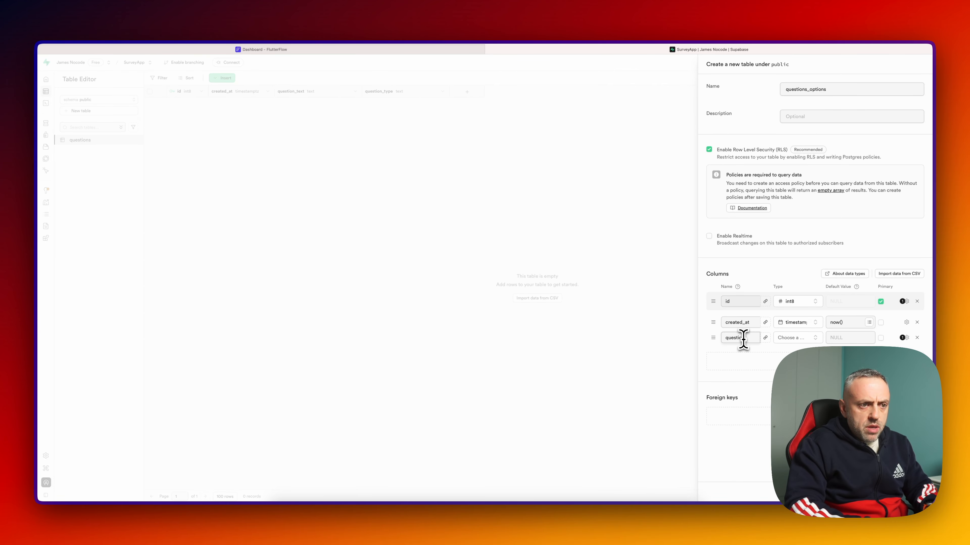
pyautogui.click(766, 338)
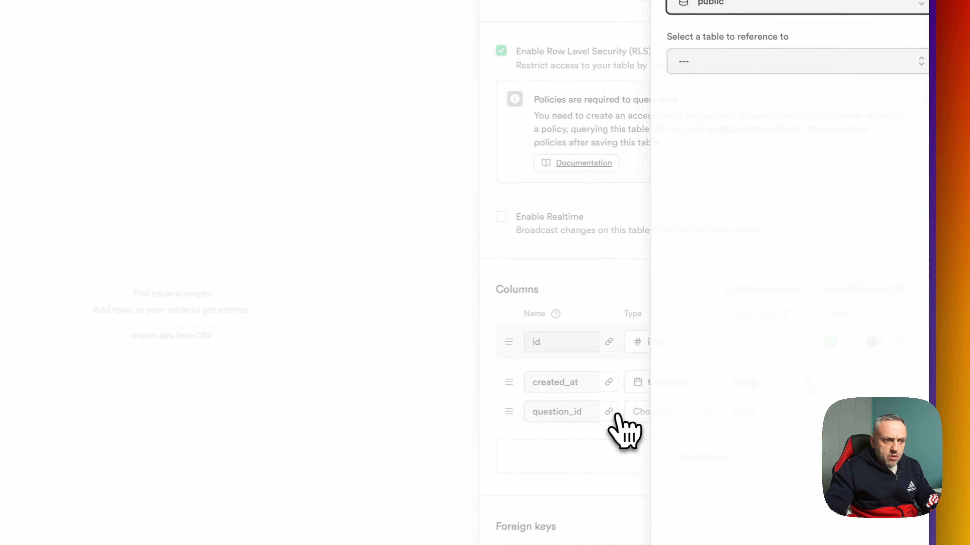
pyautogui.click(776, 53)
pyautogui.click(777, 97)
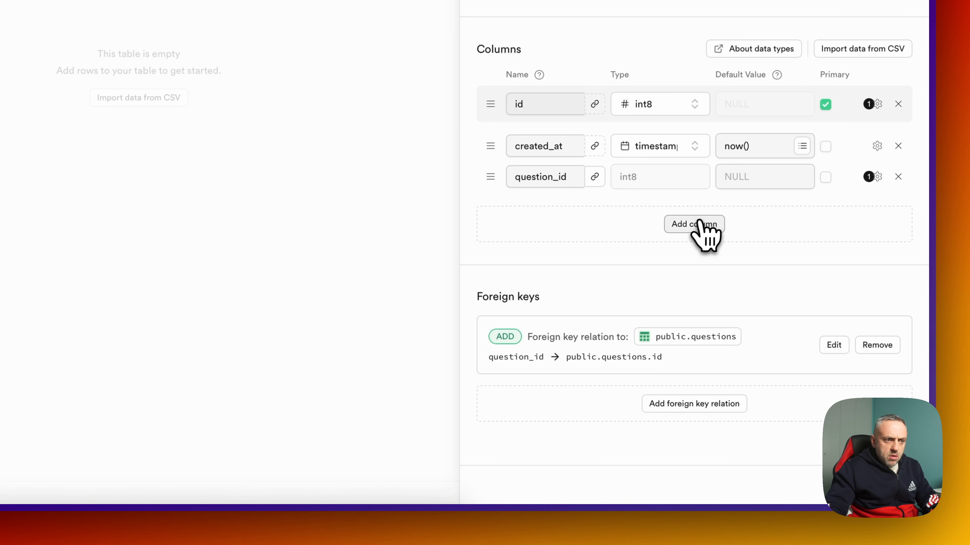
pyautogui.click(696, 226)
# - Add an option_text column of type text and save the questions_options table
pyautogui.click(564, 207)
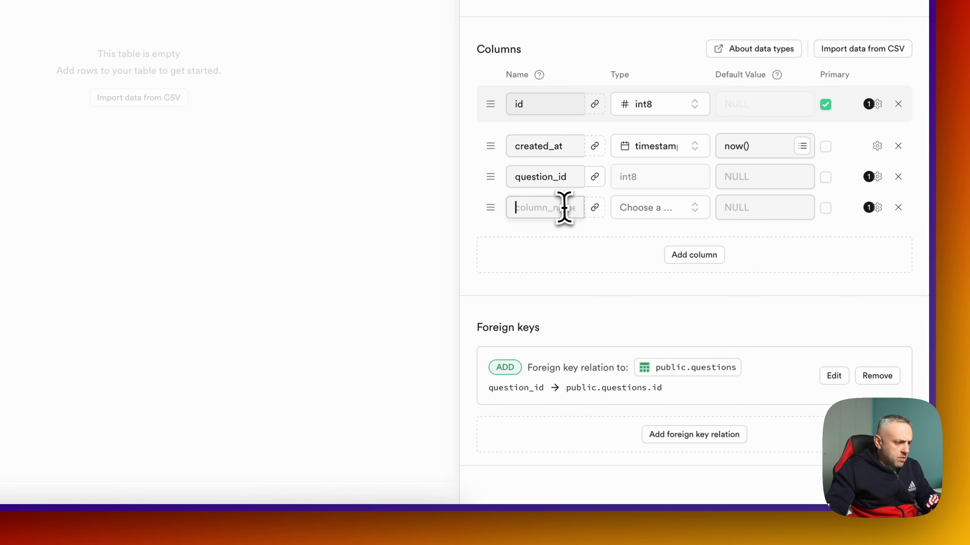
pyautogui.write('option')
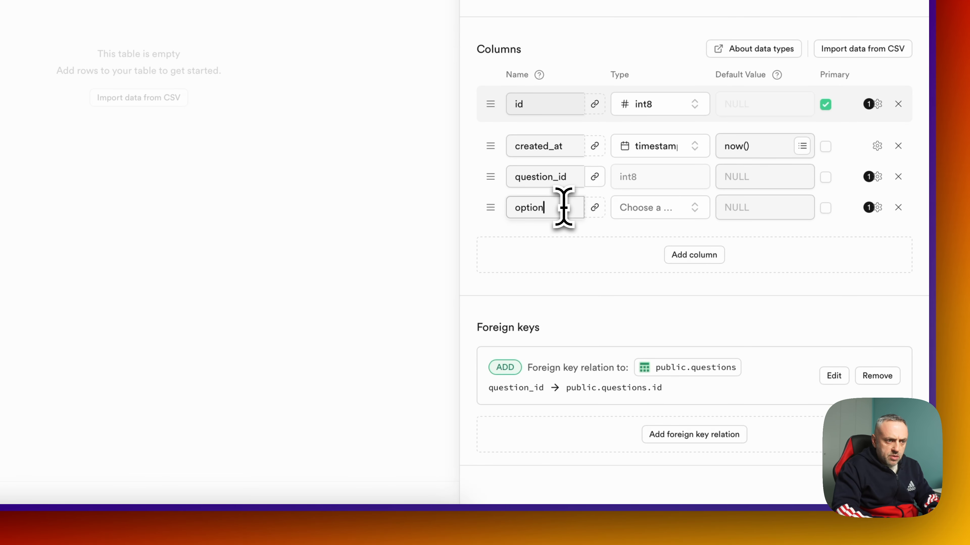
pyautogui.write('_text')
pyautogui.click(641, 207)
pyautogui.write('tex')
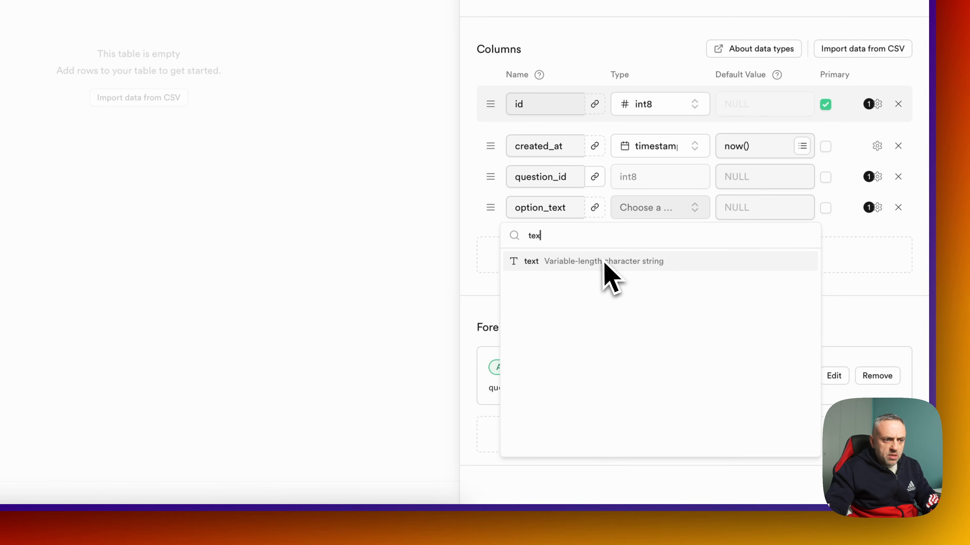
pyautogui.click(605, 263)
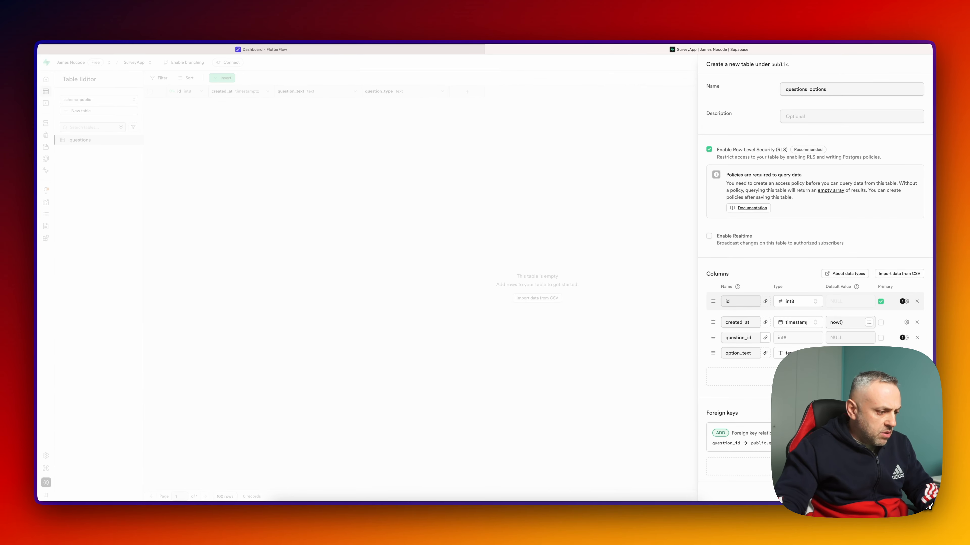
pyautogui.click(101, 112)
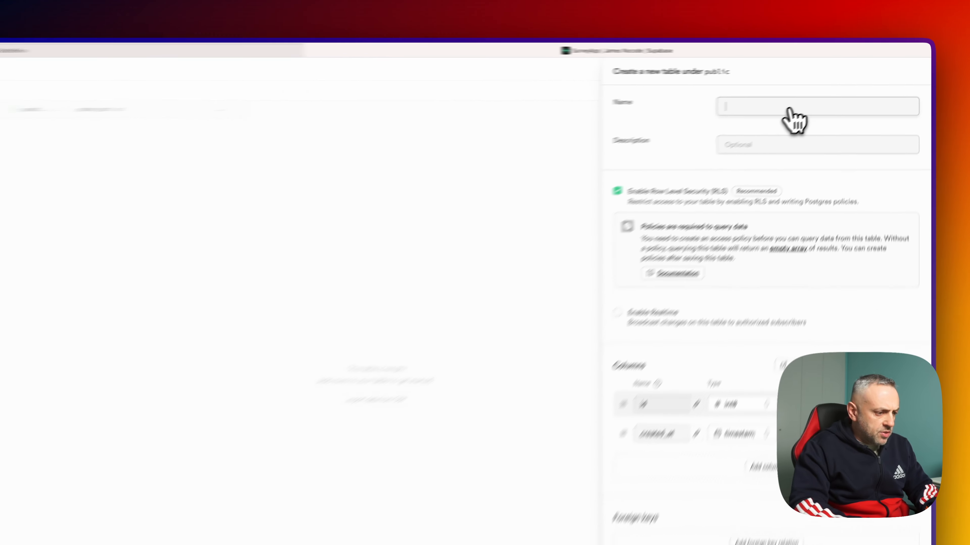
# - Name the table responses and add a question_id column referencing questions.id
pyautogui.write('responses')
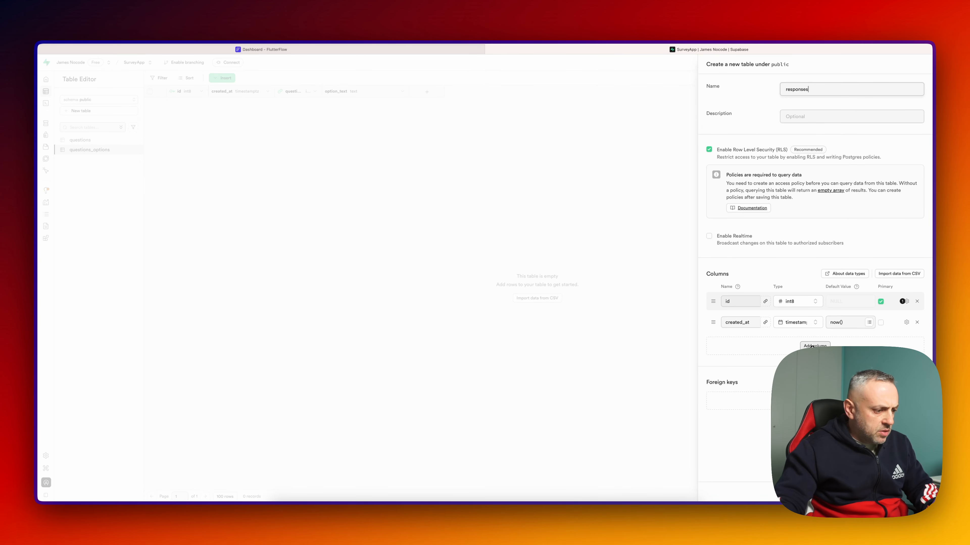
pyautogui.click(812, 346)
pyautogui.write('question_id')
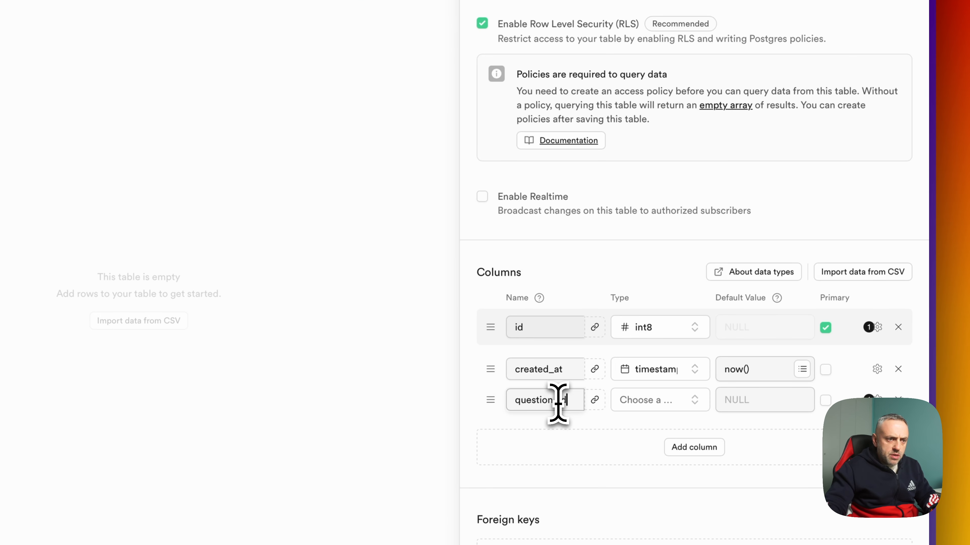
pyautogui.click(614, 401)
pyautogui.click(613, 271)
pyautogui.click(596, 401)
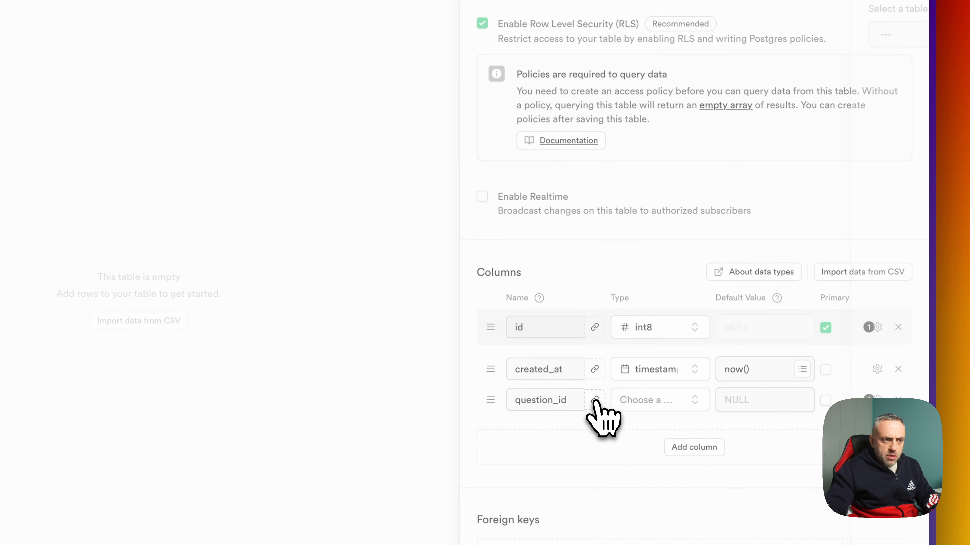
pyautogui.click(694, 447)
# - Add a response_text column of type text to the responses table
pyautogui.click(558, 206)
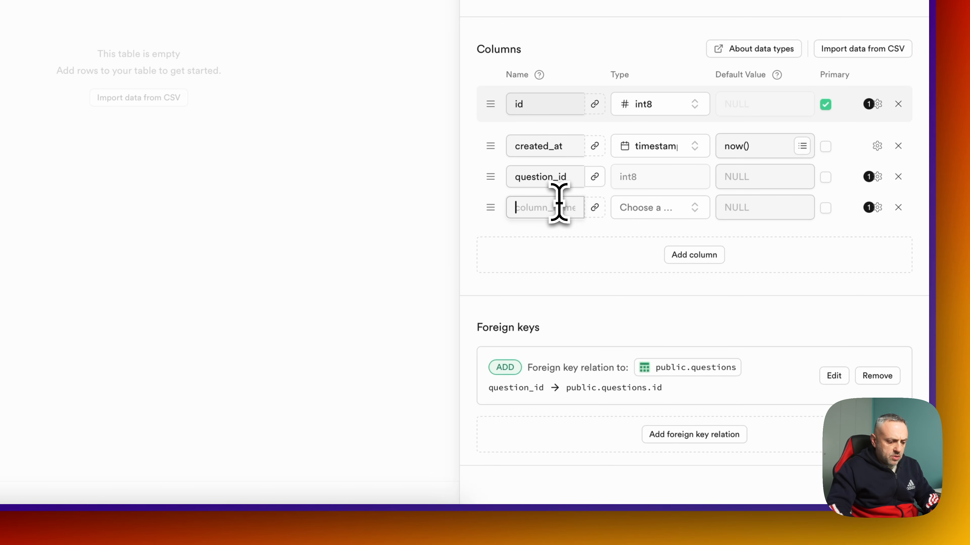
pyautogui.write('resp')
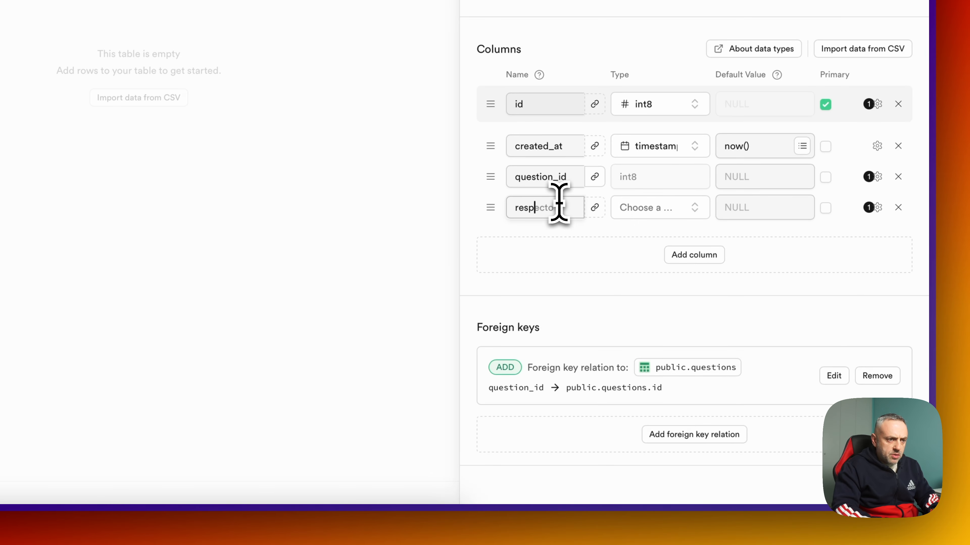
pyautogui.write('onse_text')
pyautogui.click(649, 207)
pyautogui.write('tex')
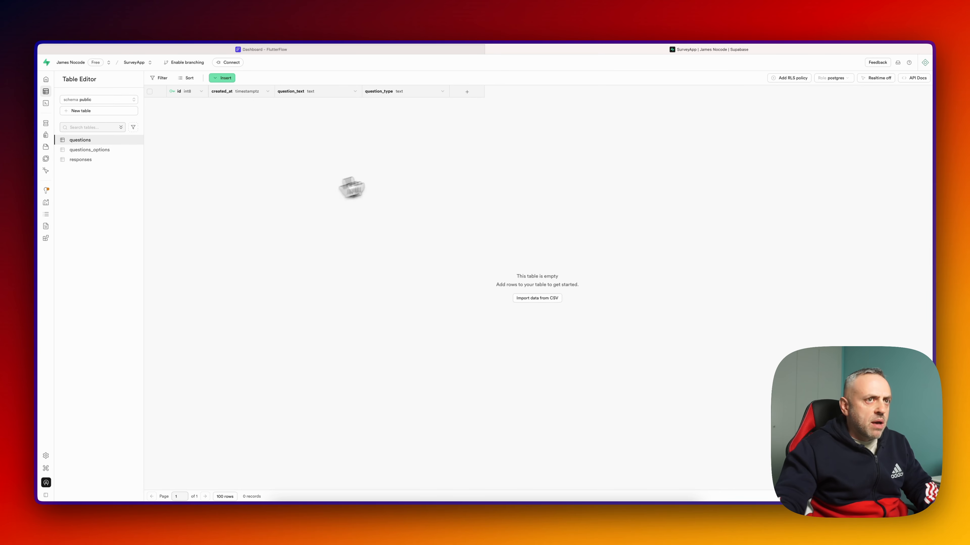
# - Create a policy named All on questions covering all operations, with the using condition true
pyautogui.click(789, 78)
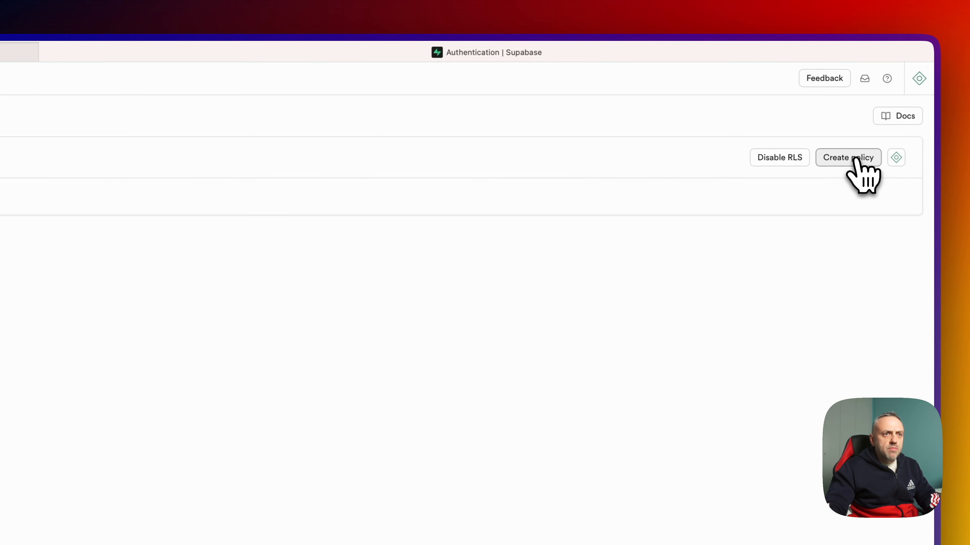
pyautogui.click(855, 161)
pyautogui.click(632, 167)
pyautogui.click(305, 115)
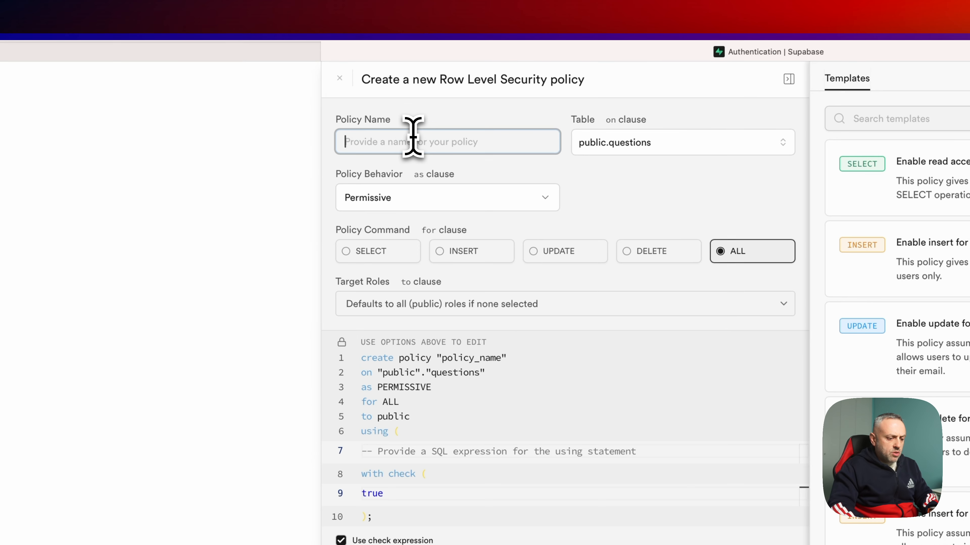
pyautogui.write('All')
pyautogui.click(428, 453)
pyautogui.write('true')
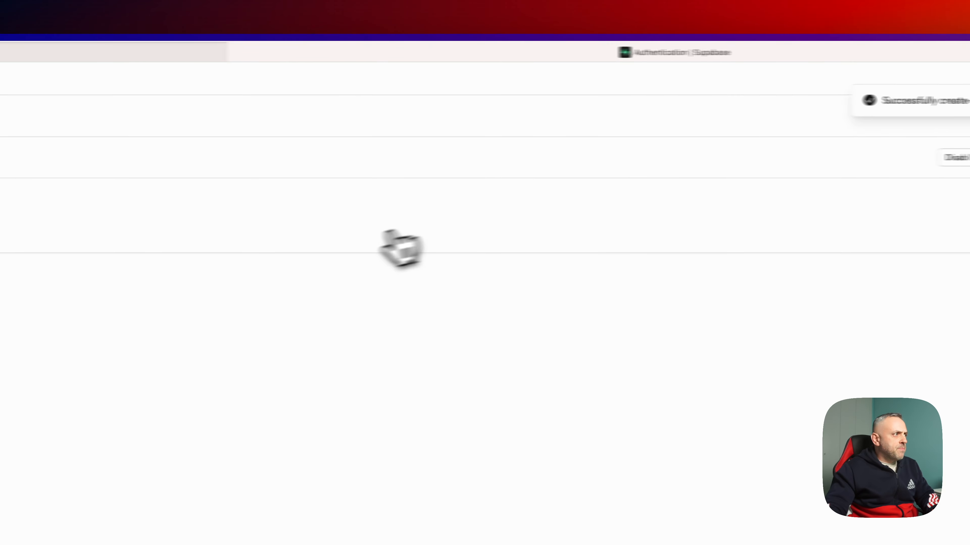
# - Clear the table filter and start a new policy for the responses table
pyautogui.doubleClick(277, 121)
pyautogui.press('BackSpace')
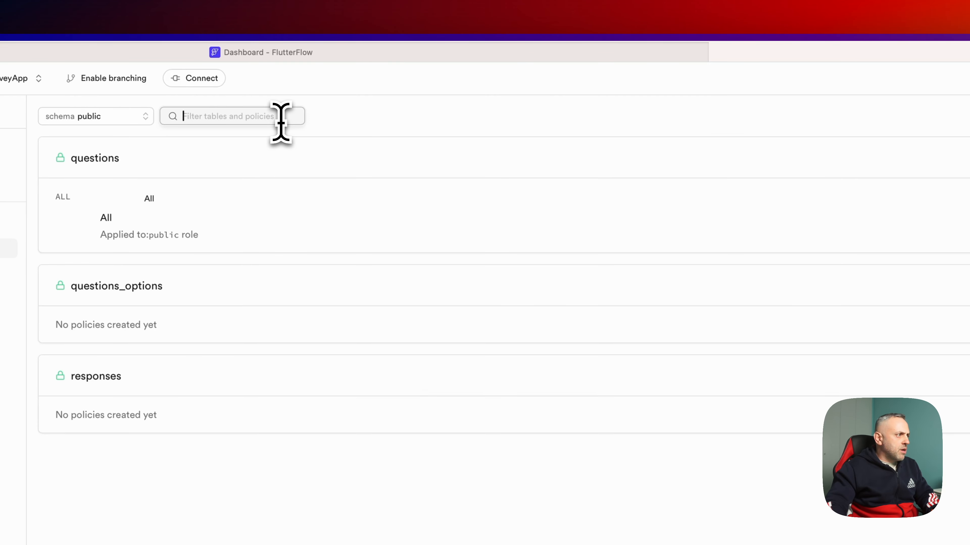
pyautogui.click(851, 294)
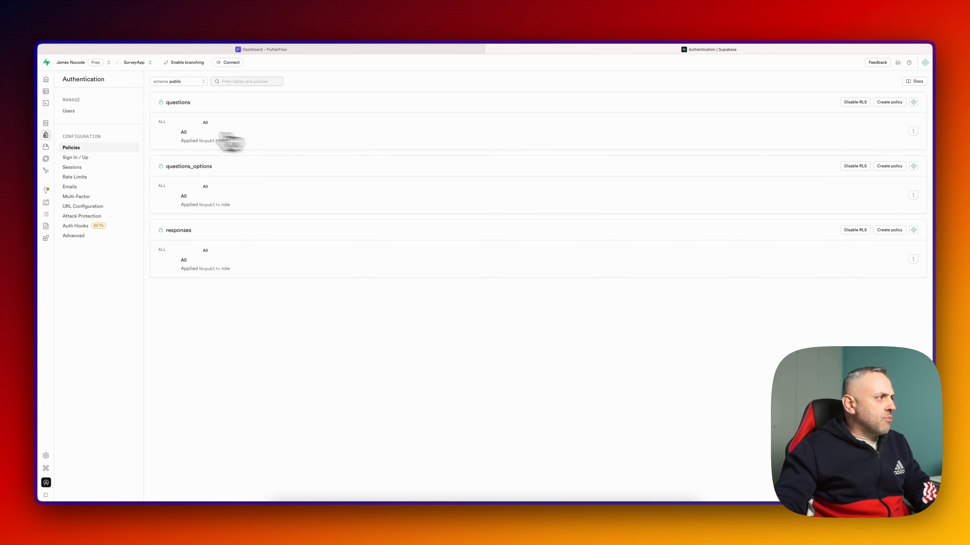
# - Insert a questions row 'How would you rate your experience with this app' with type multiple
pyautogui.click(82, 93)
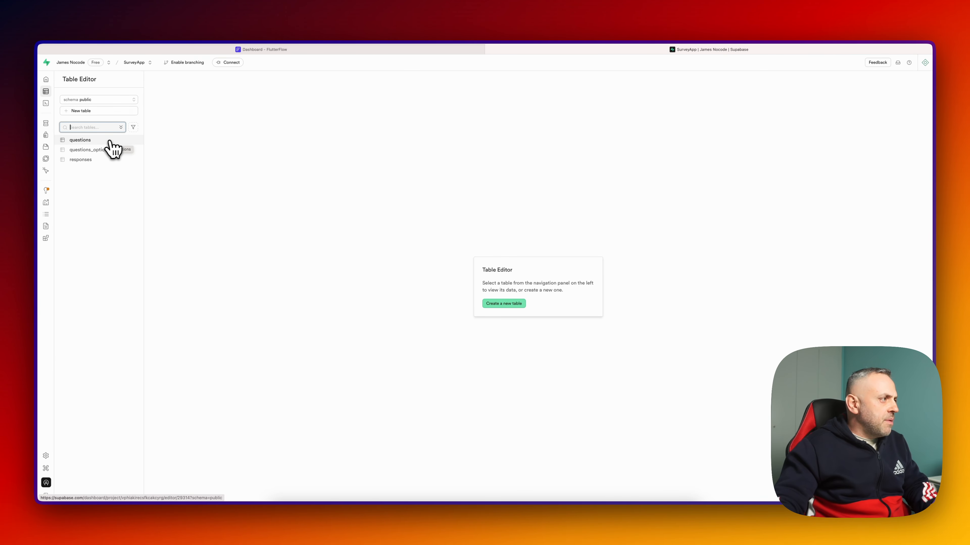
pyautogui.click(110, 141)
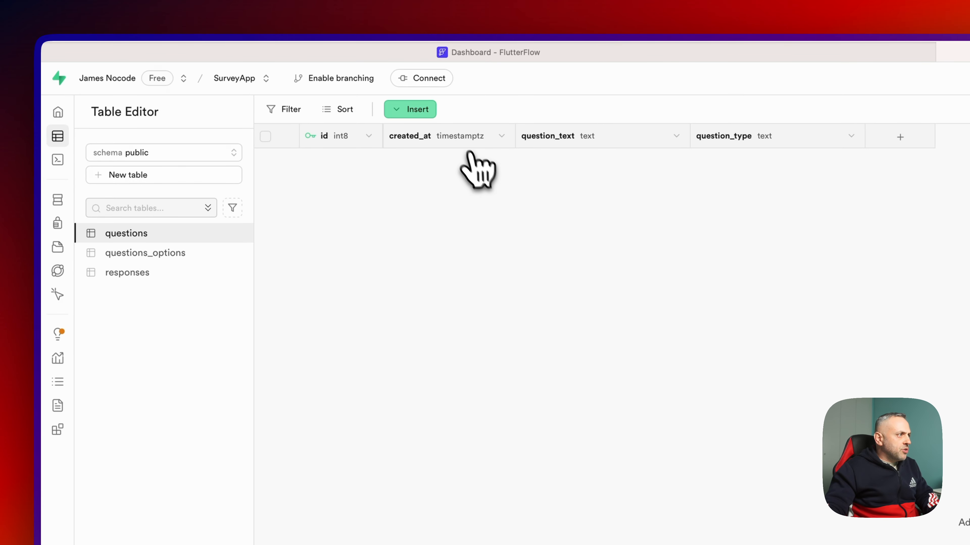
pyautogui.click(423, 111)
pyautogui.click(442, 142)
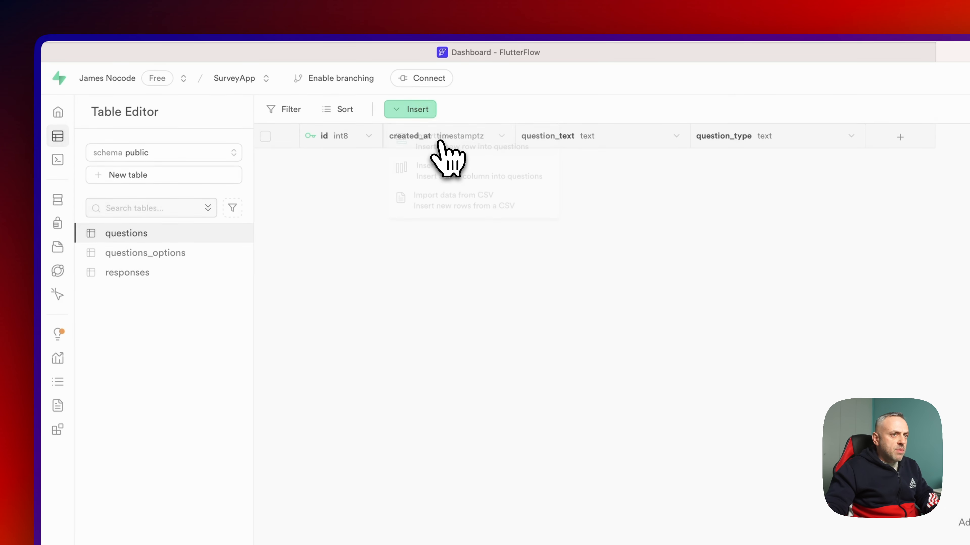
pyautogui.click(817, 208)
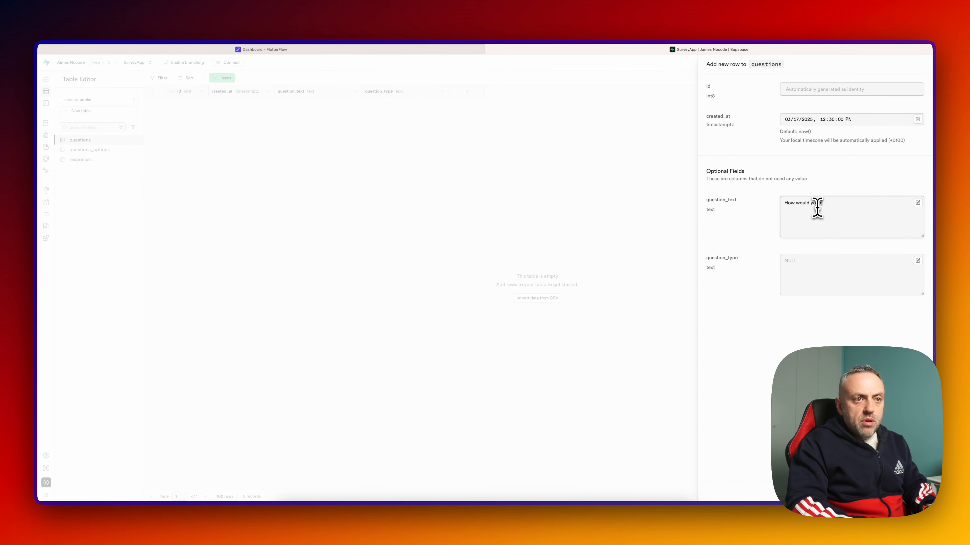
pyautogui.write('How would you rate your experience with this app')
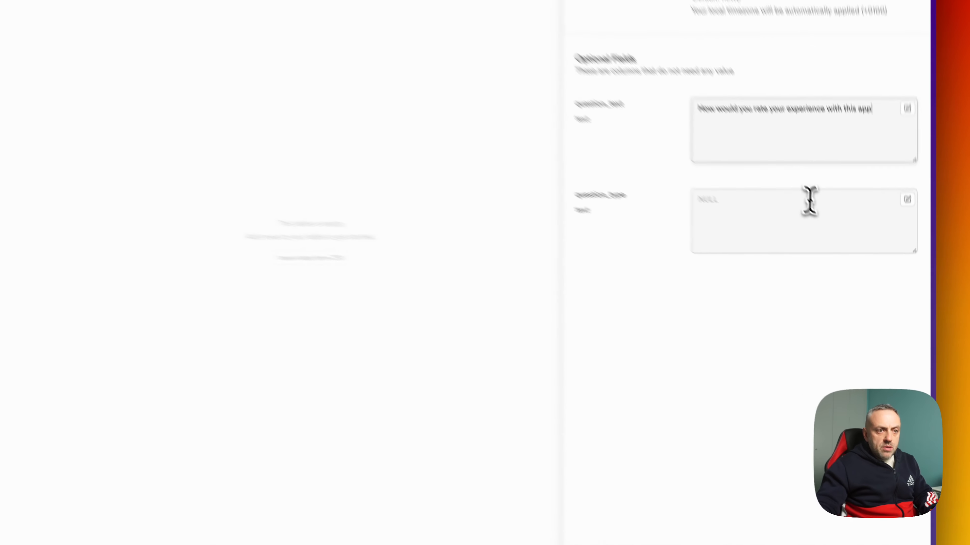
pyautogui.click(852, 269)
pyautogui.write('multiple')
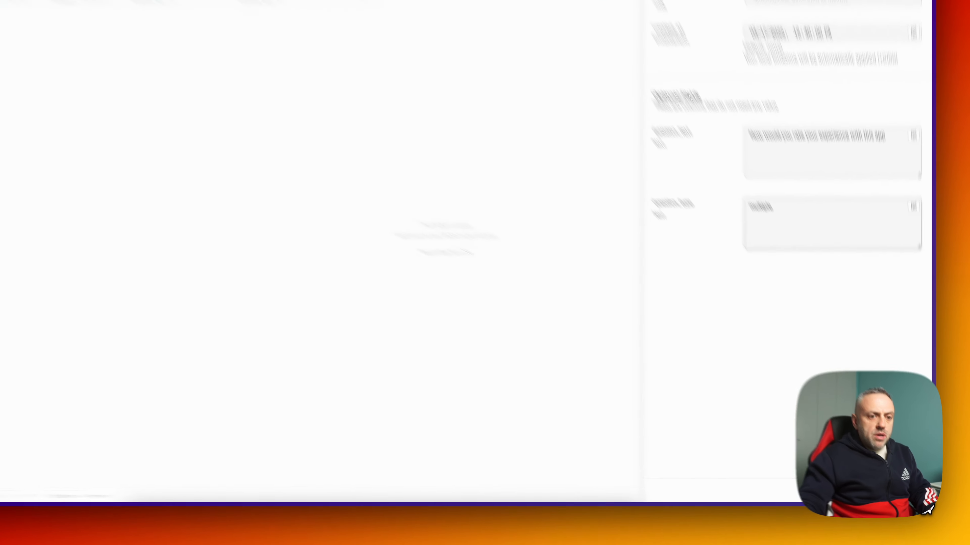
pyautogui.click(921, 493)
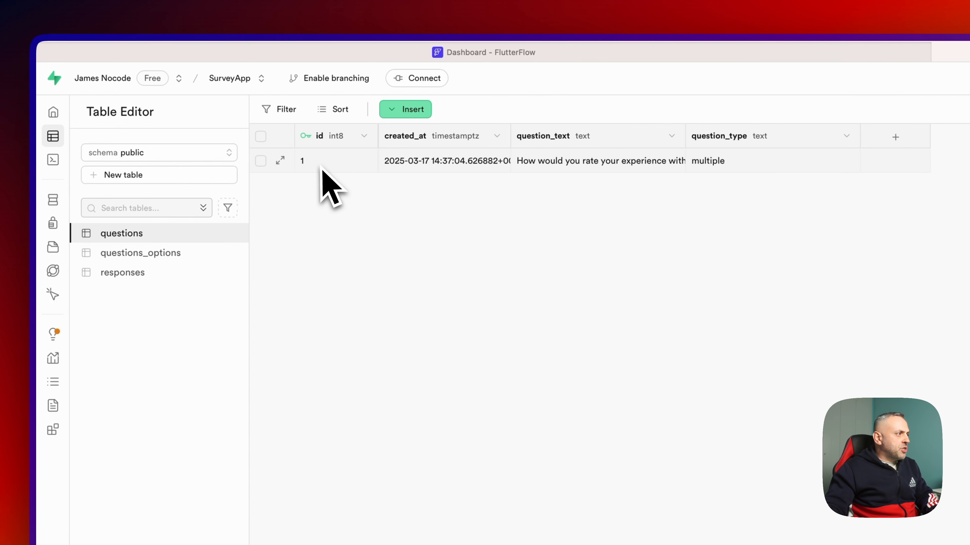
# - Open questions_options and begin inserting a new option row
pyautogui.click(164, 253)
pyautogui.click(420, 120)
pyautogui.click(441, 149)
pyautogui.click(747, 401)
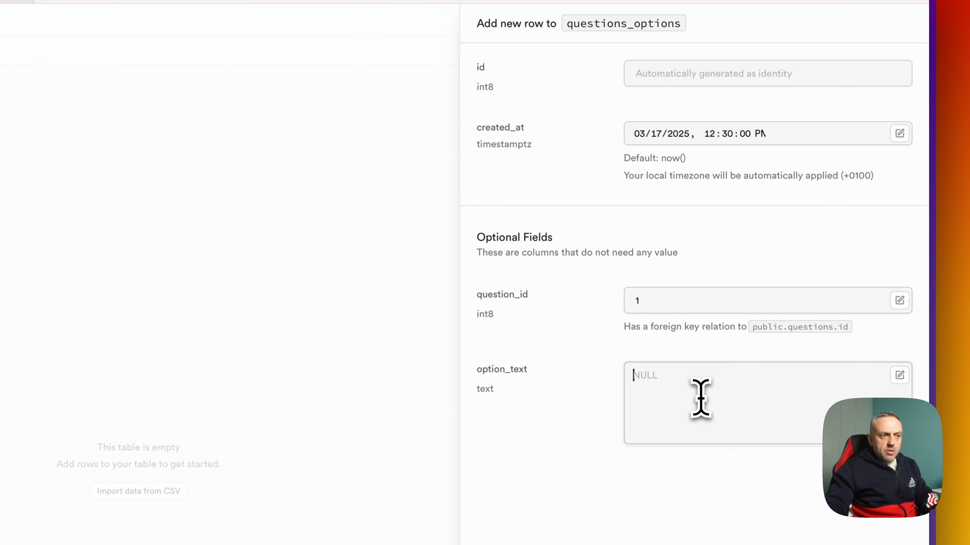
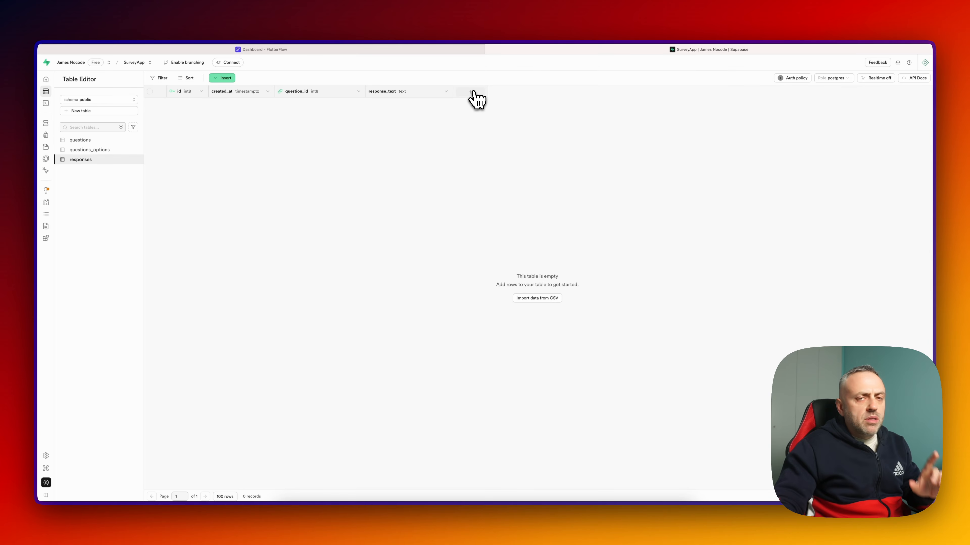
# - Add a new column named user_id to the responses table
pyautogui.click(471, 92)
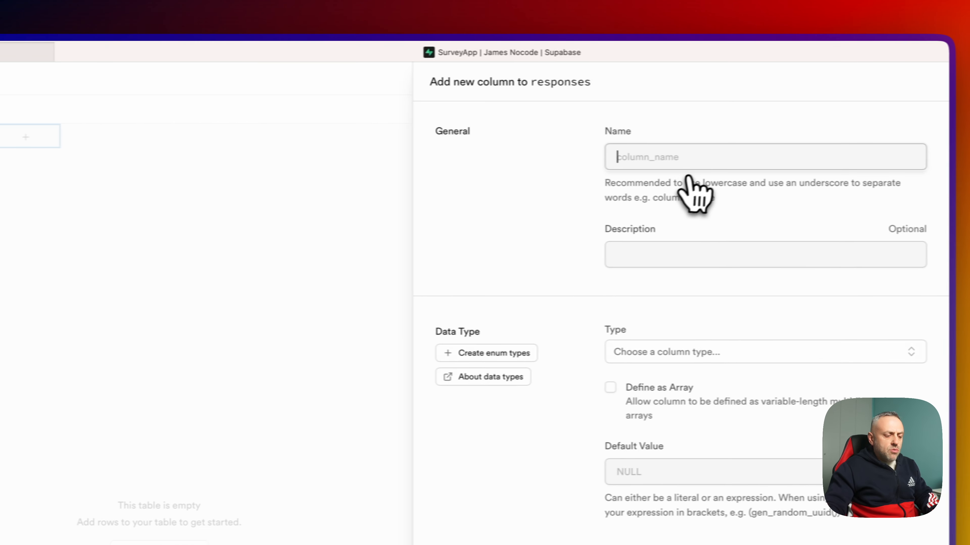
pyautogui.write('user_id')
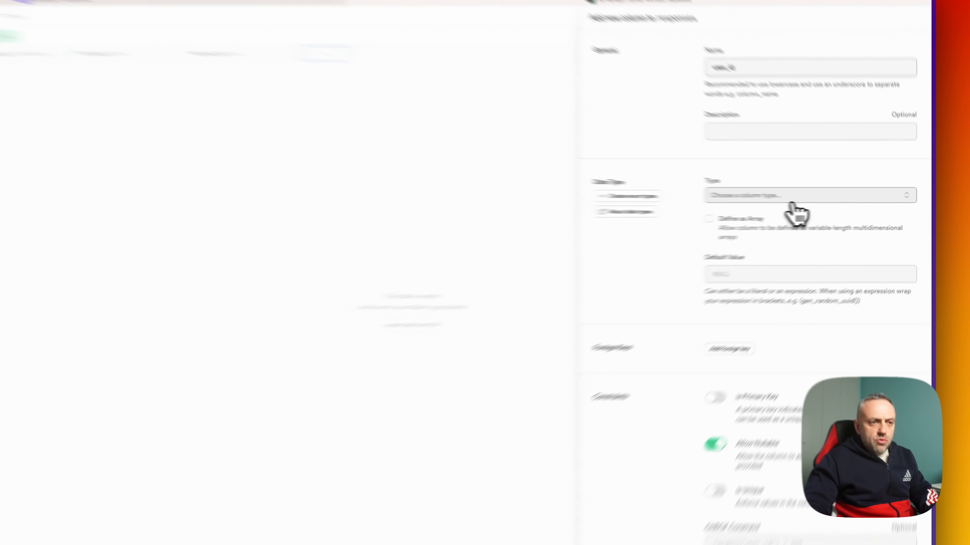
pyautogui.click(826, 199)
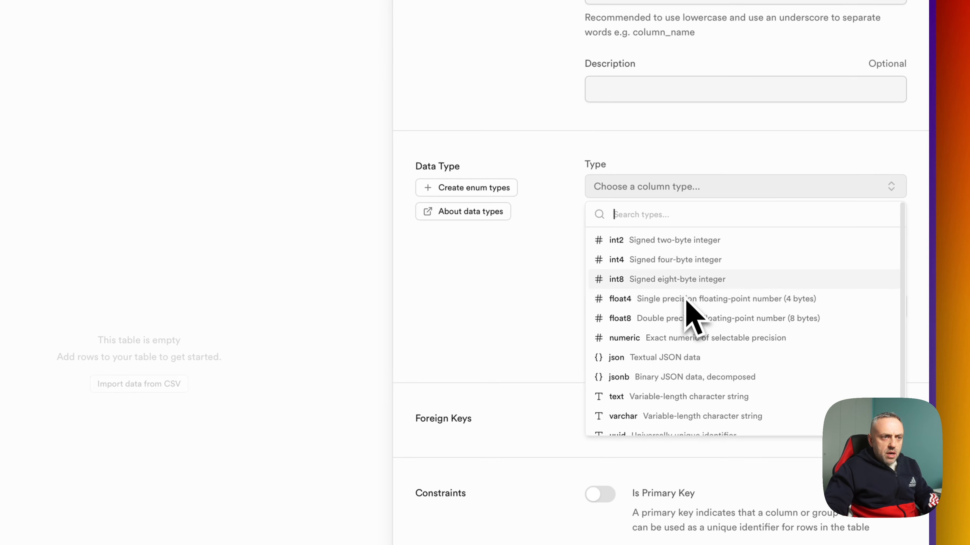
pyautogui.click(539, 347)
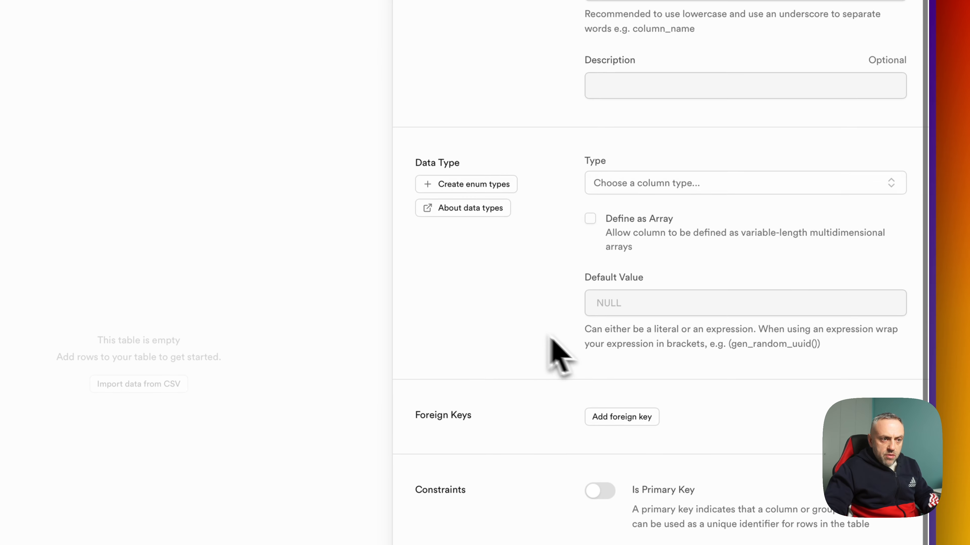
# - Make user_id a foreign key referencing the users table in the auth schema
pyautogui.click(635, 420)
pyautogui.click(759, 99)
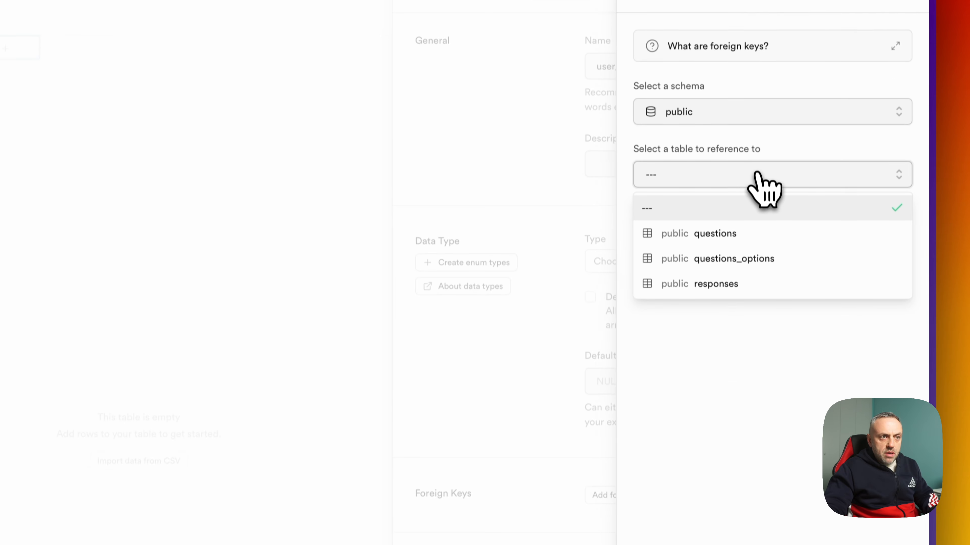
pyautogui.click(737, 112)
pyautogui.click(722, 143)
pyautogui.click(718, 172)
pyautogui.click(725, 233)
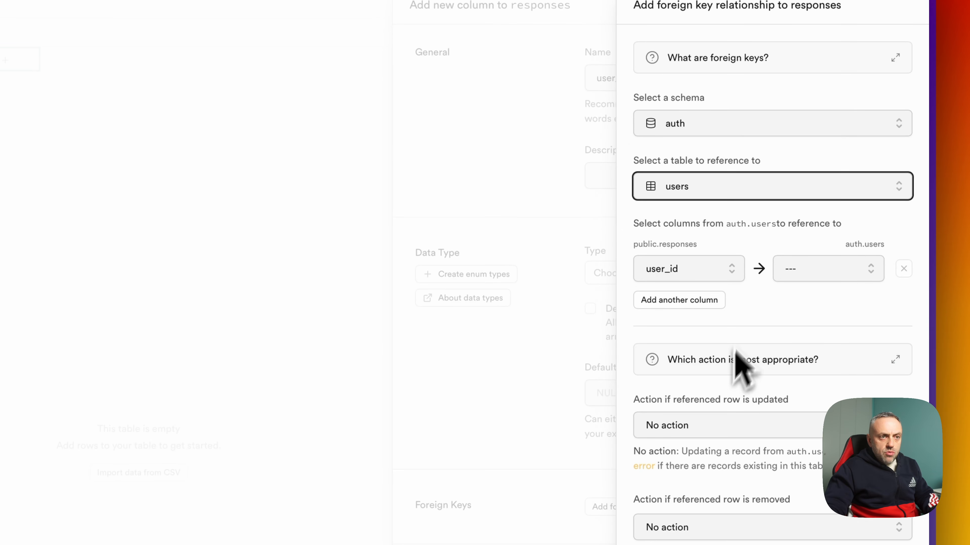
pyautogui.click(809, 271)
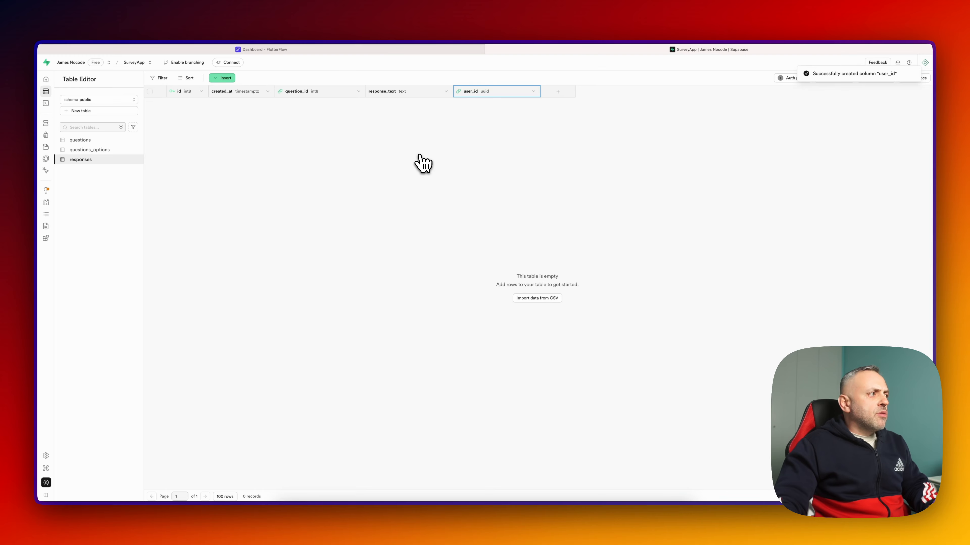
# - Create a new authentication user with an email address and password, then return to the tables
pyautogui.moveTo(55, 130)
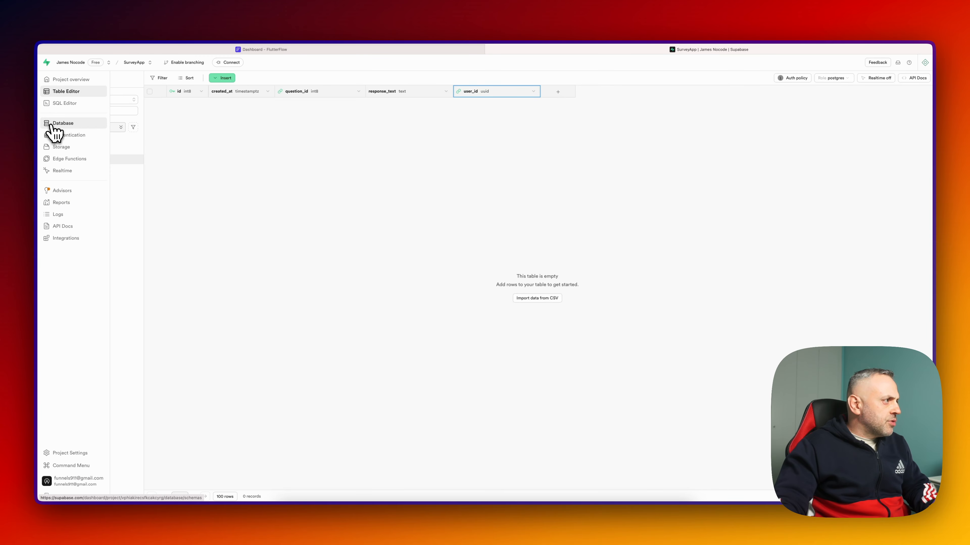
pyautogui.click(76, 214)
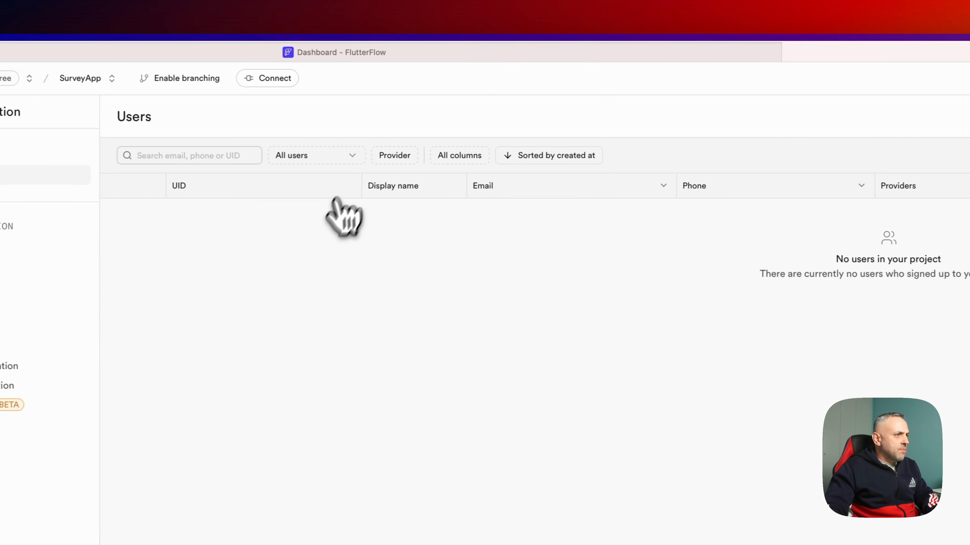
pyautogui.click(926, 156)
pyautogui.click(906, 200)
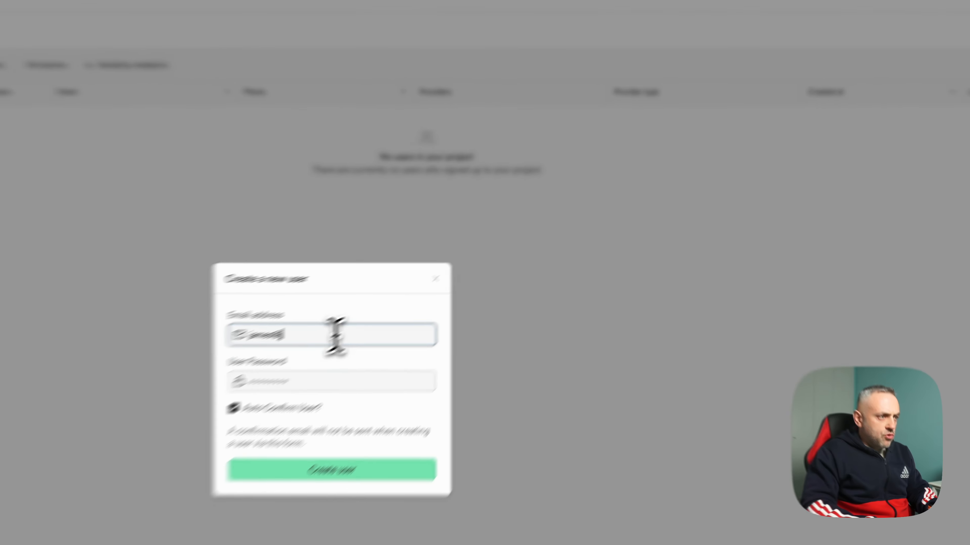
pyautogui.press('Tab')
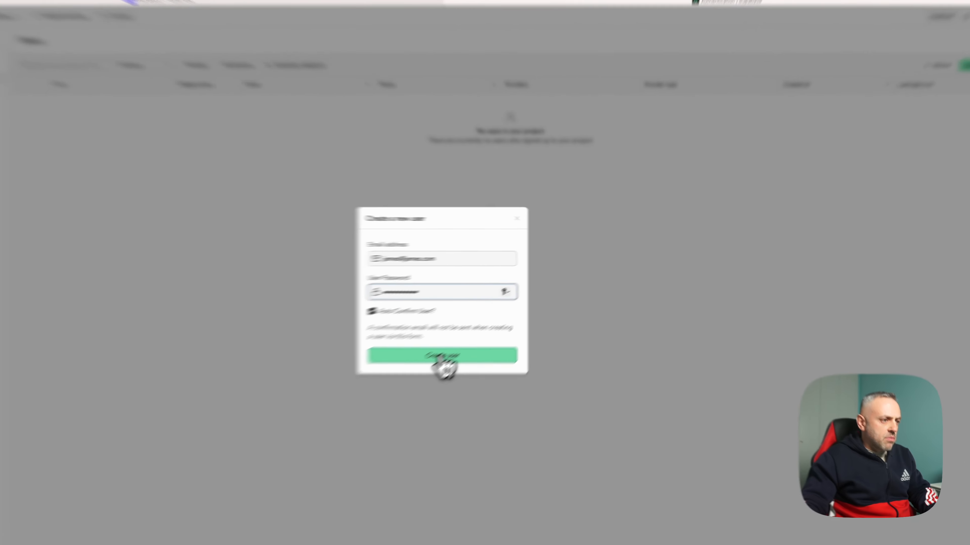
pyautogui.click(484, 329)
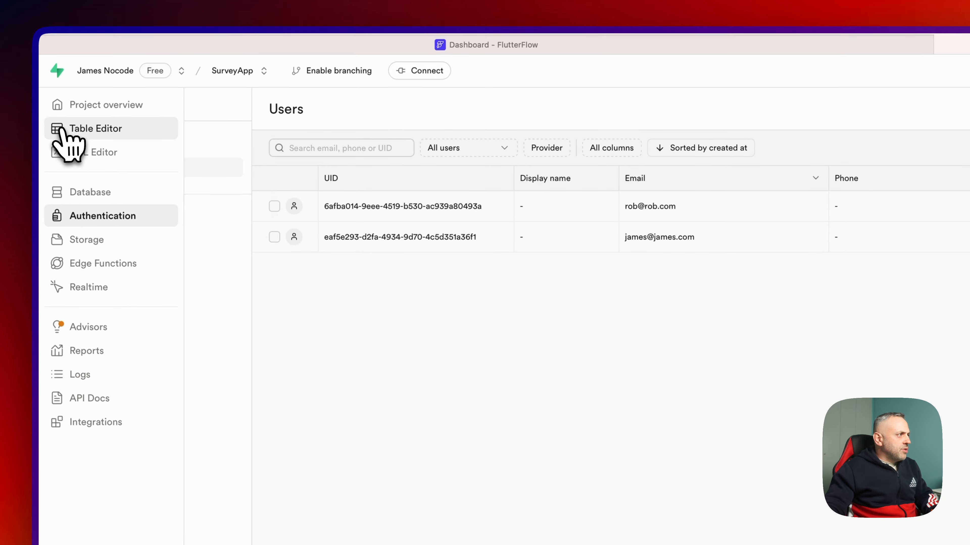
pyautogui.click(61, 129)
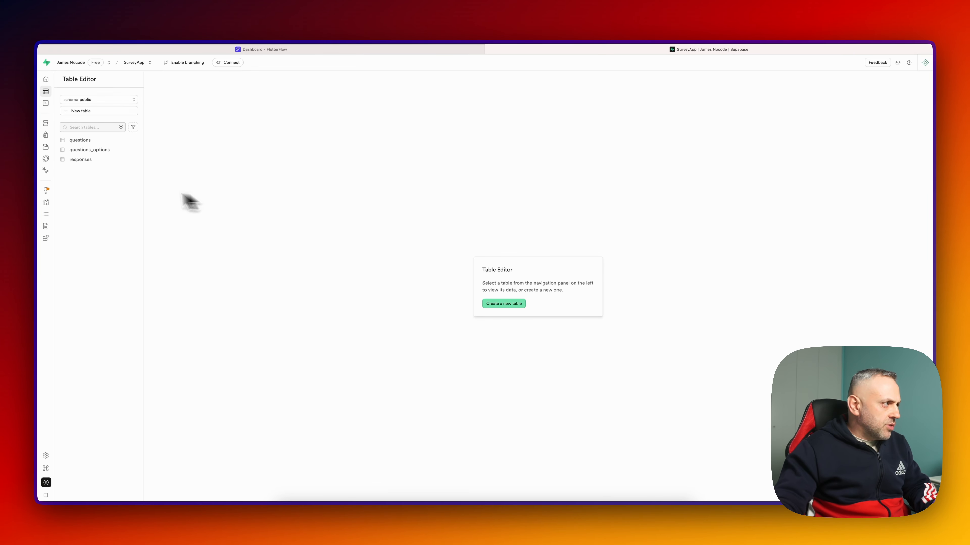
# - Start a new table named 'roles'
pyautogui.moveTo(54, 125)
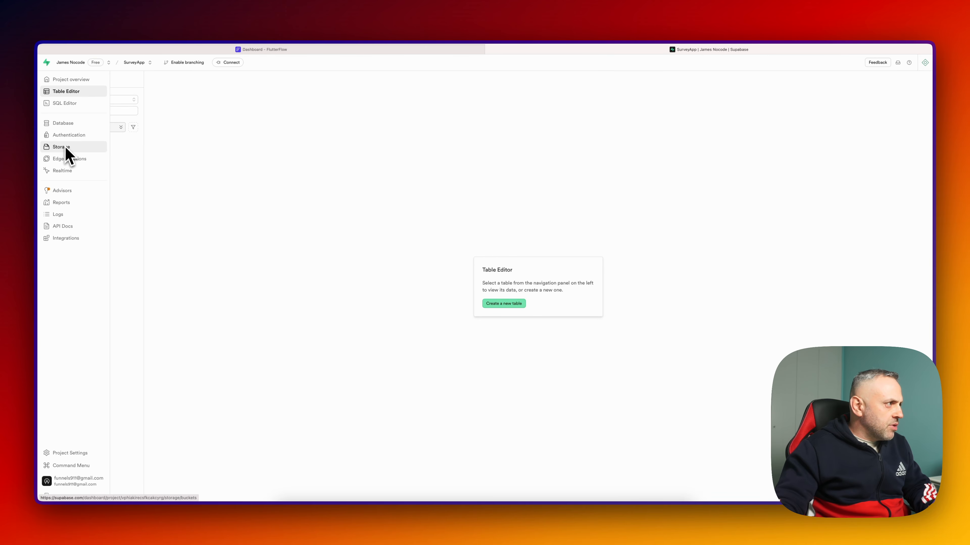
pyautogui.click(98, 111)
pyautogui.write('roles')
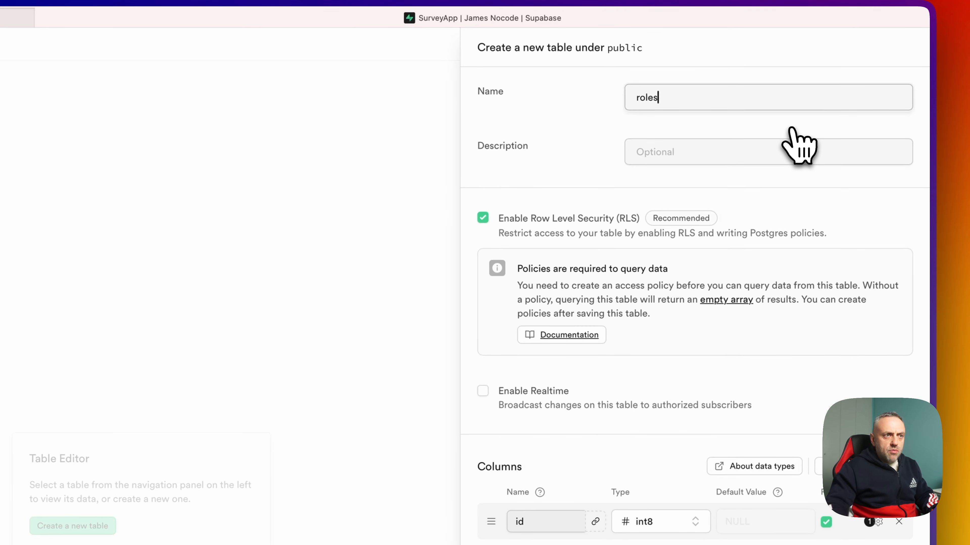
# - Give the roles table a role_name column of type text, then begin another new table
pyautogui.click(685, 259)
pyautogui.click(532, 234)
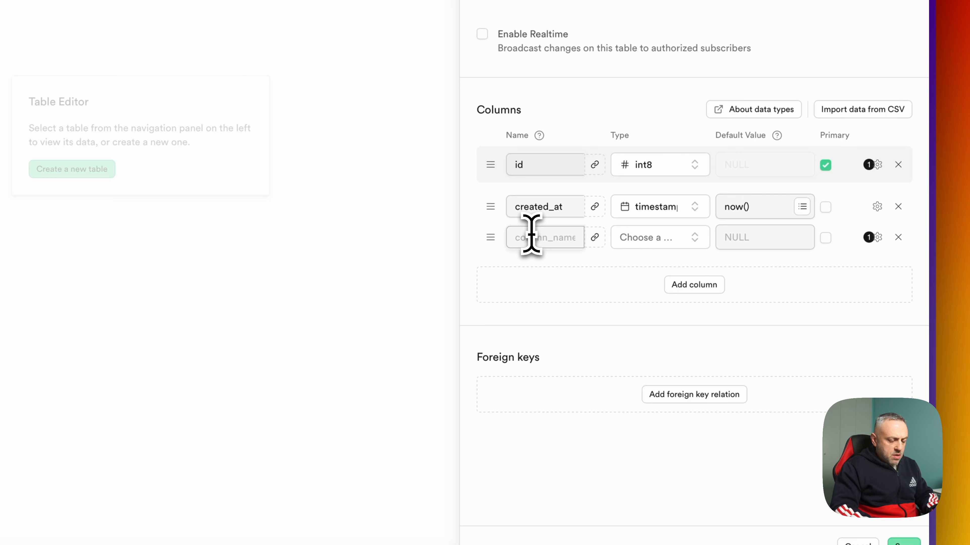
pyautogui.write('role_name')
pyautogui.click(693, 237)
pyautogui.write('text')
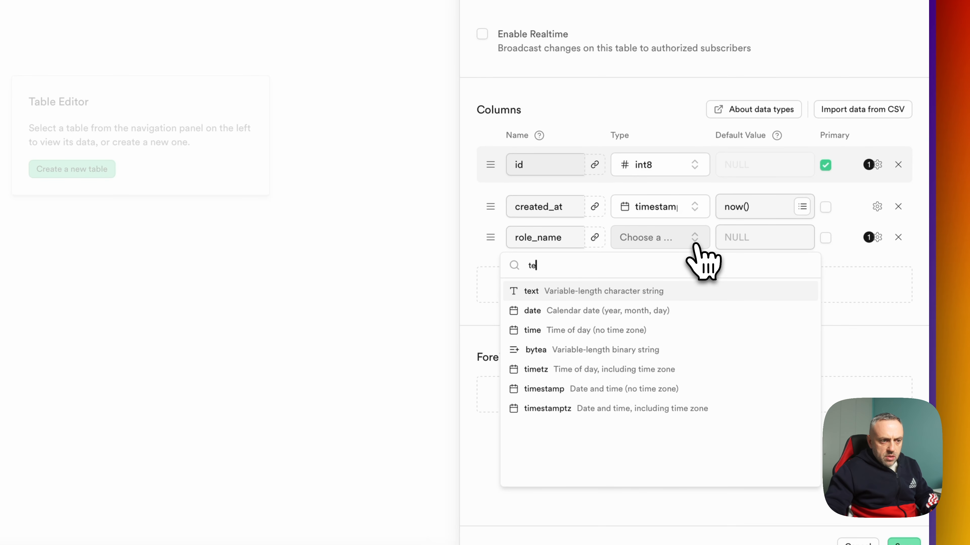
pyautogui.click(662, 288)
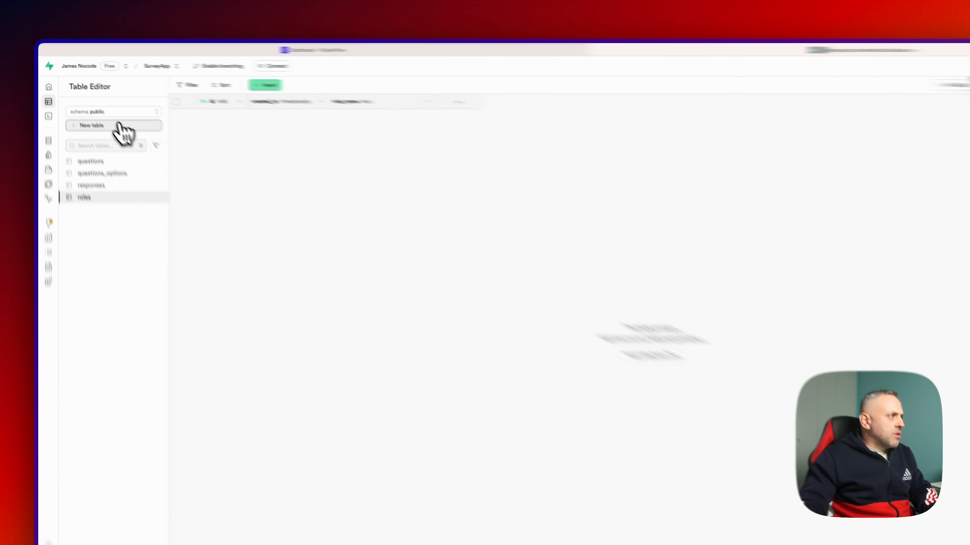
pyautogui.click(82, 111)
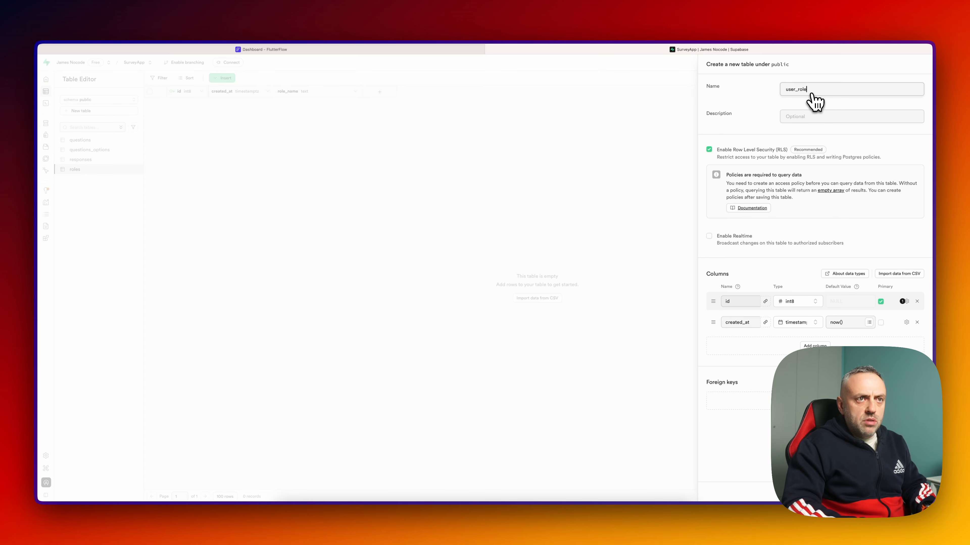
# - Add two columns named user_id and role_id to the user_roles table
pyautogui.click(814, 345)
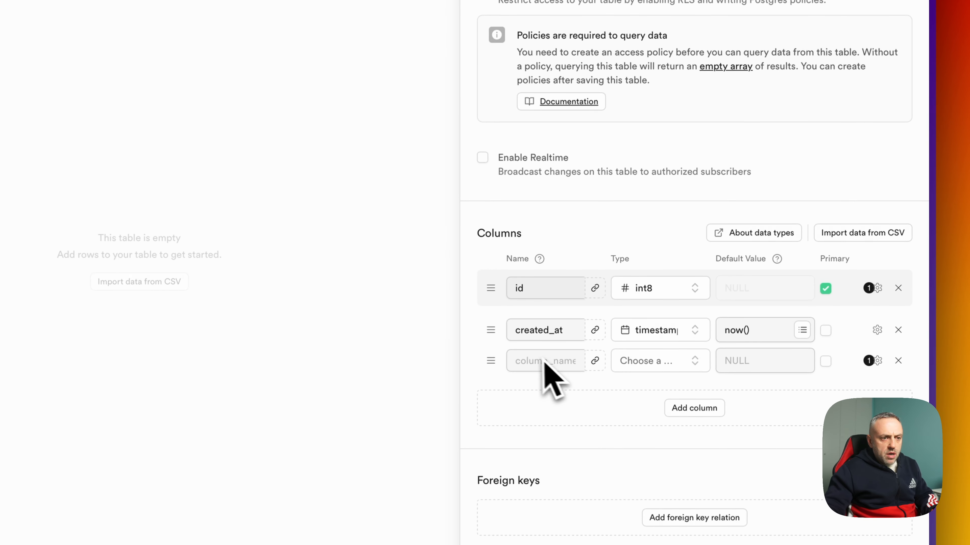
pyautogui.click(694, 408)
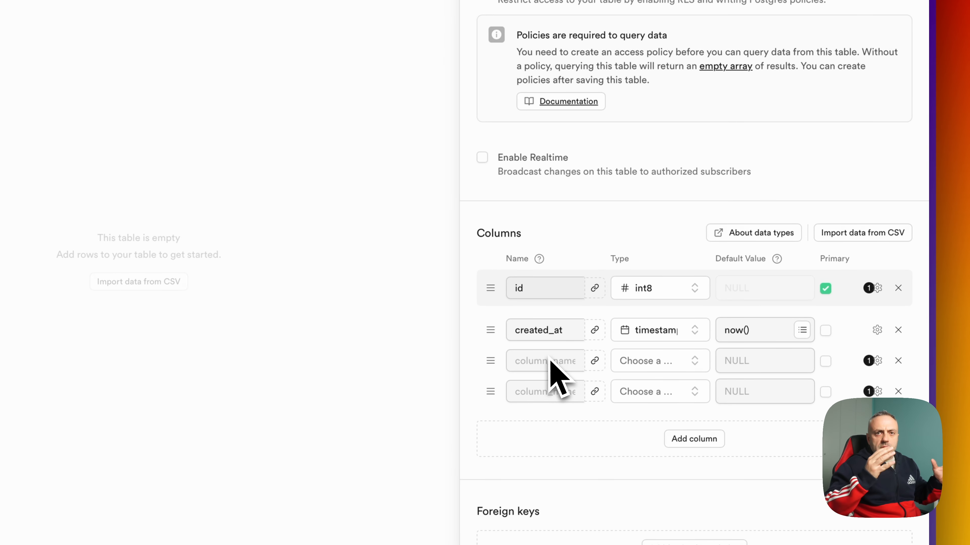
pyautogui.click(594, 360)
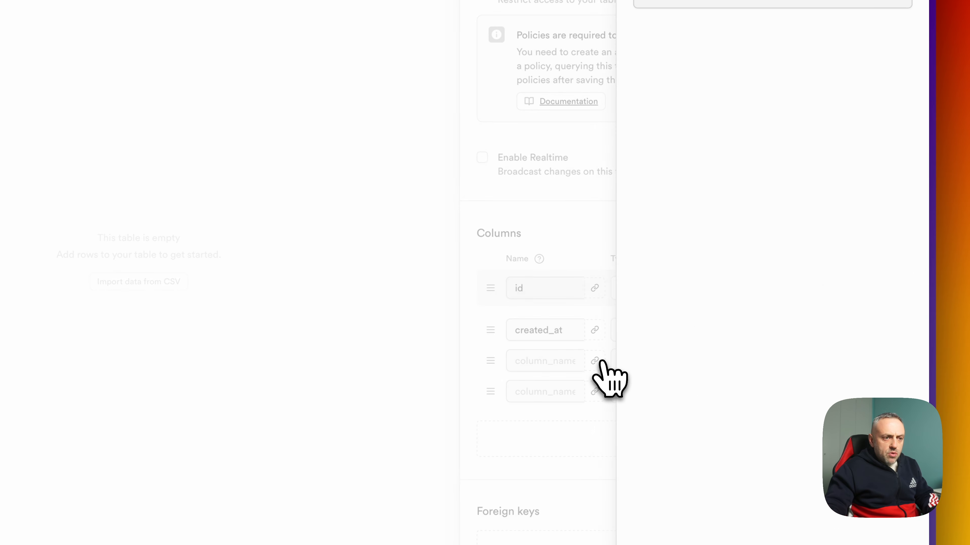
pyautogui.click(760, 121)
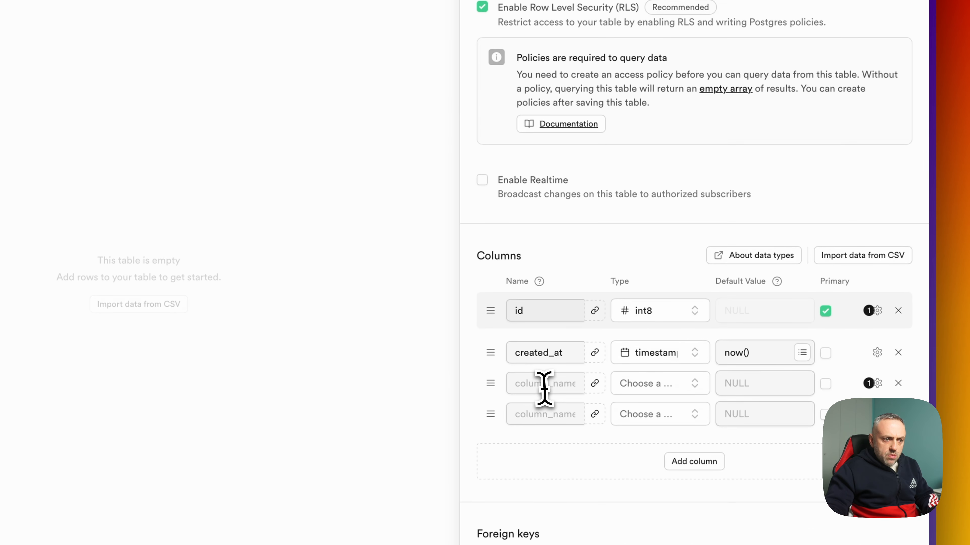
pyautogui.click(543, 390)
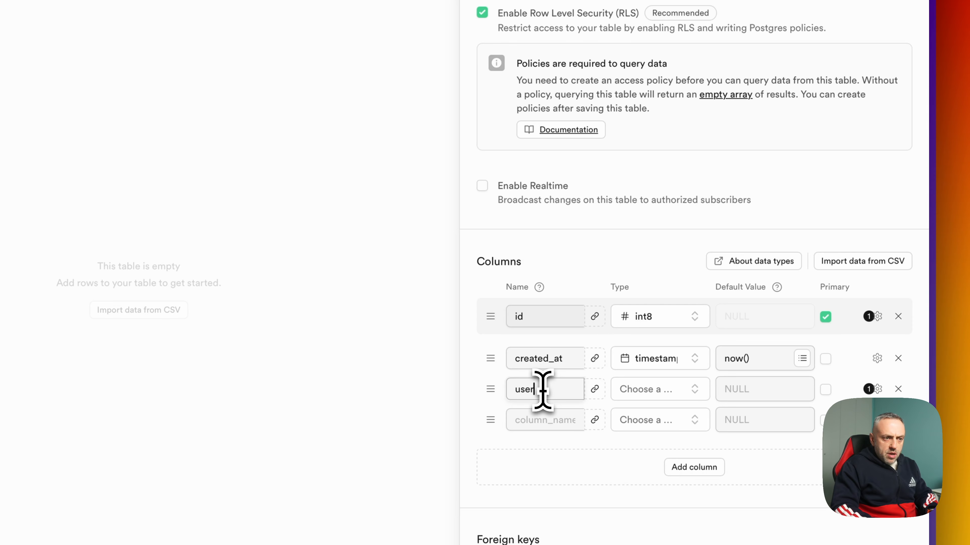
pyautogui.write('user_id')
pyautogui.click(544, 420)
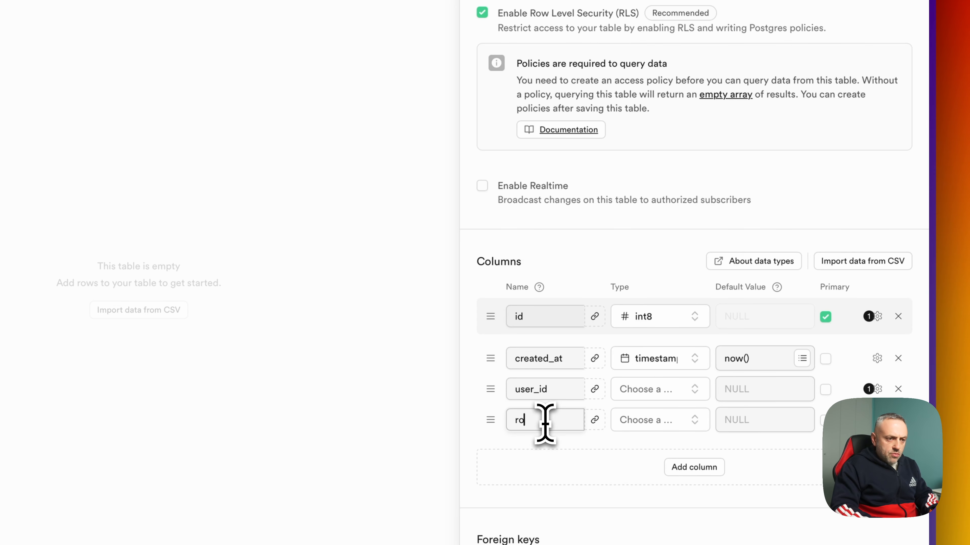
pyautogui.write('role_id')
# - Link the new columns as foreign keys to auth users and roles, then open the roles table
pyautogui.click(595, 390)
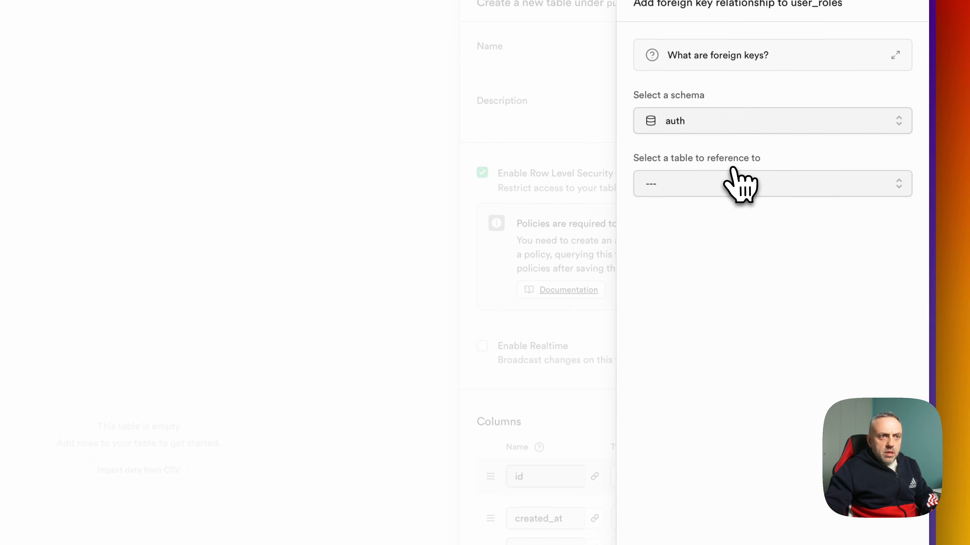
pyautogui.click(748, 168)
pyautogui.scroll(-5, 742, 270)
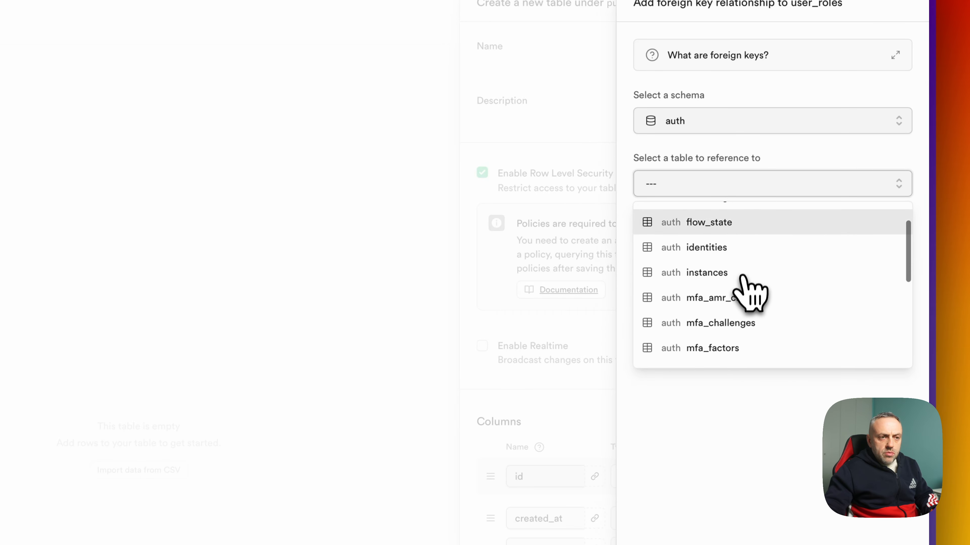
pyautogui.click(758, 352)
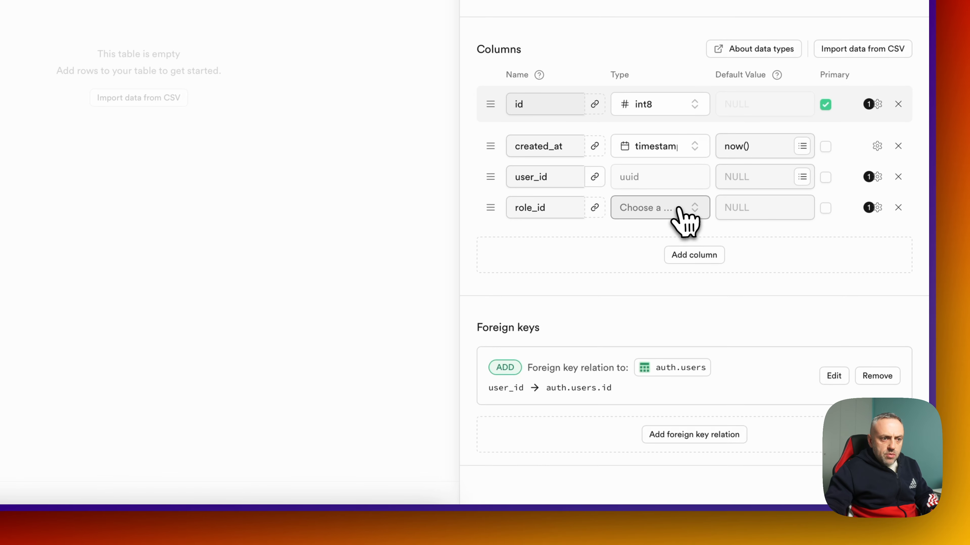
pyautogui.click(683, 213)
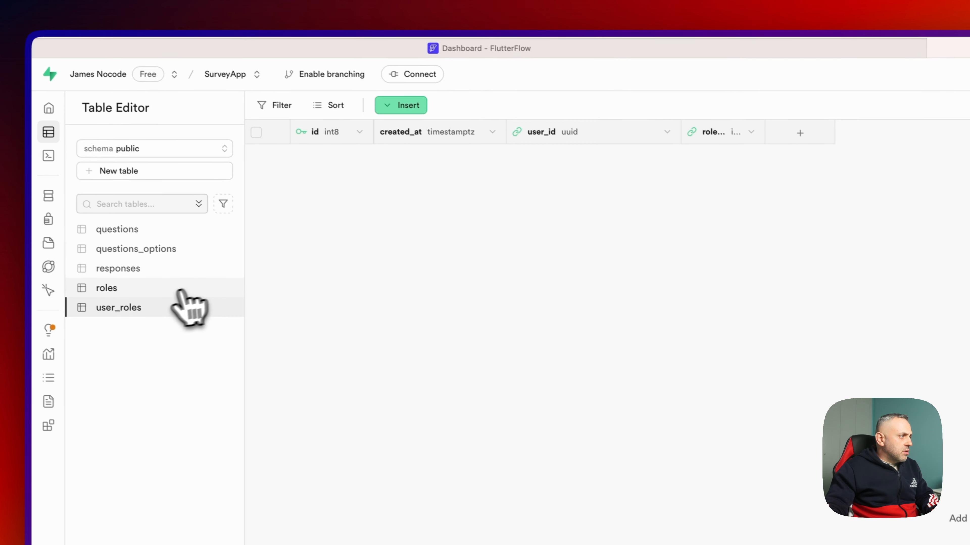
pyautogui.click(179, 290)
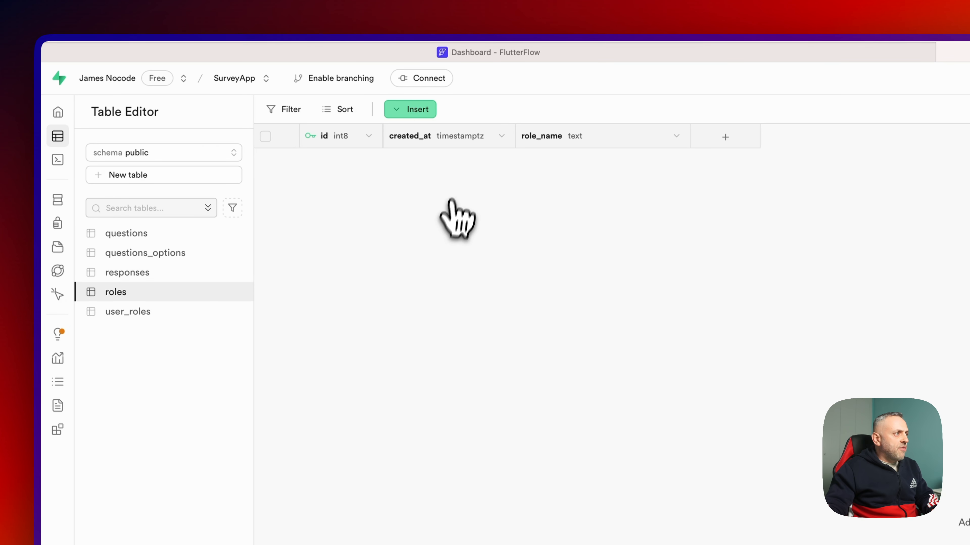
# - Insert roles rows 'admin' and 'user', then open the user_roles table
pyautogui.click(430, 130)
pyautogui.click(444, 144)
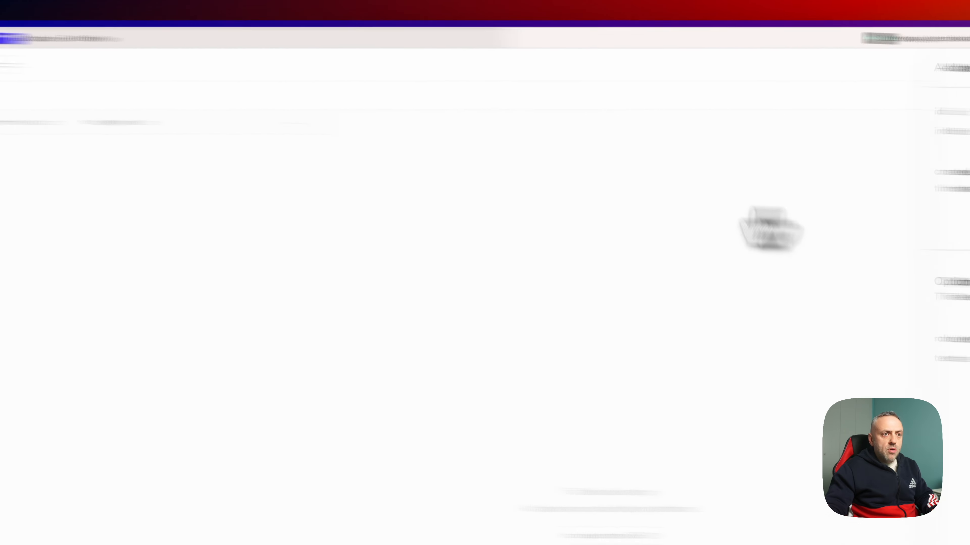
pyautogui.click(687, 321)
pyautogui.write('admin')
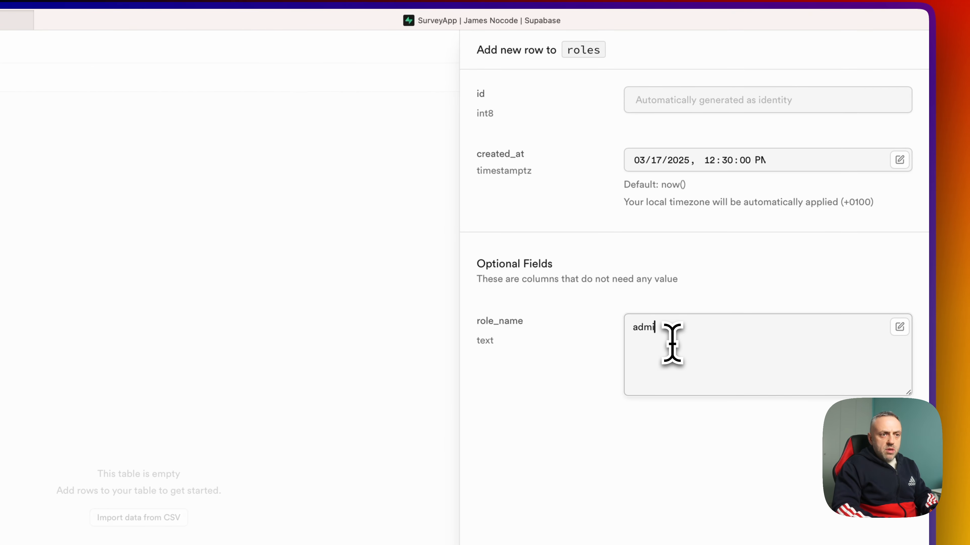
pyautogui.click(757, 146)
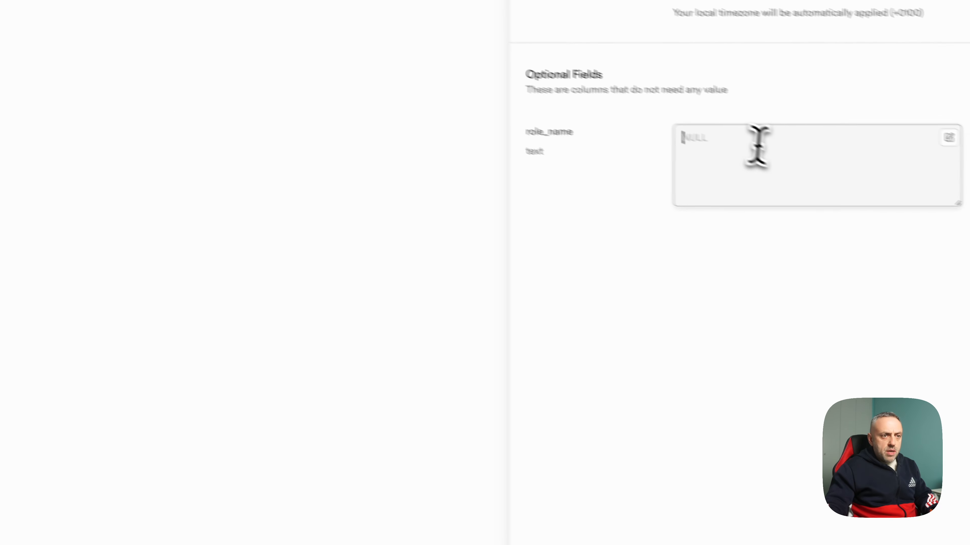
pyautogui.write('user')
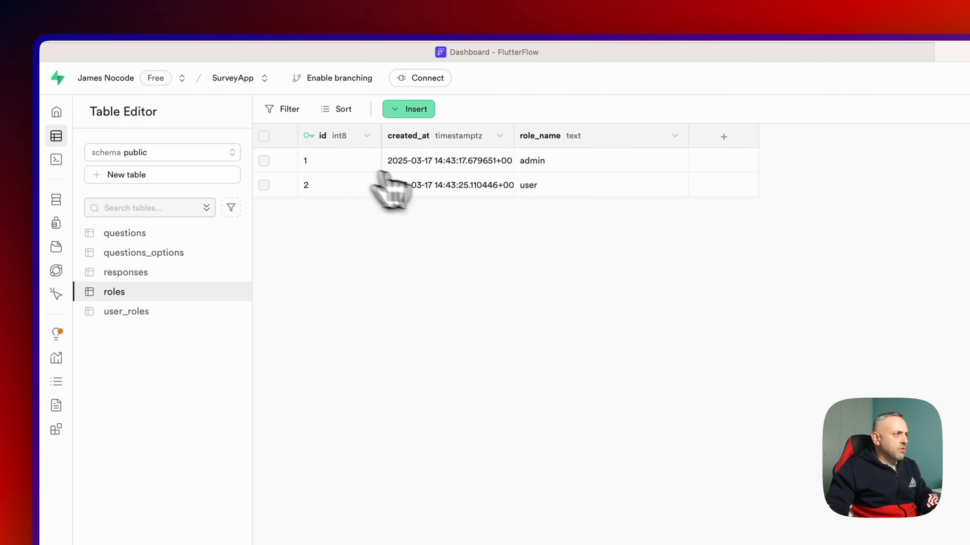
pyautogui.click(196, 316)
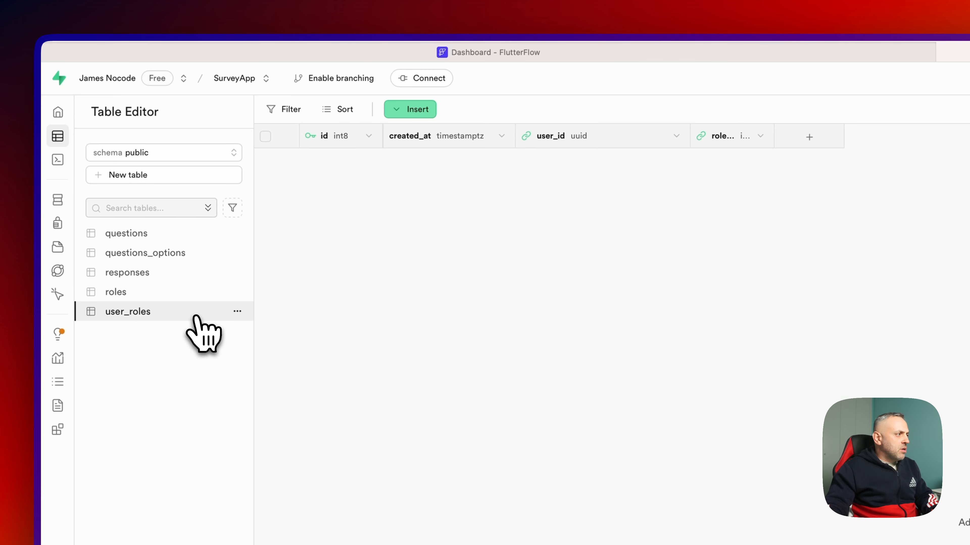
# - Insert a user_roles row linking the first auth user to role_id 1
pyautogui.click(418, 111)
pyautogui.click(432, 139)
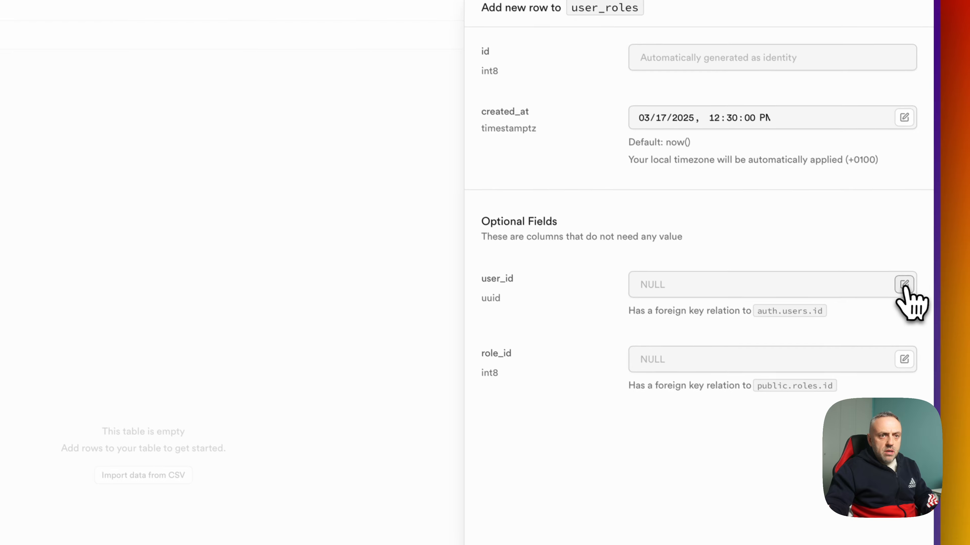
pyautogui.click(904, 284)
pyautogui.click(859, 326)
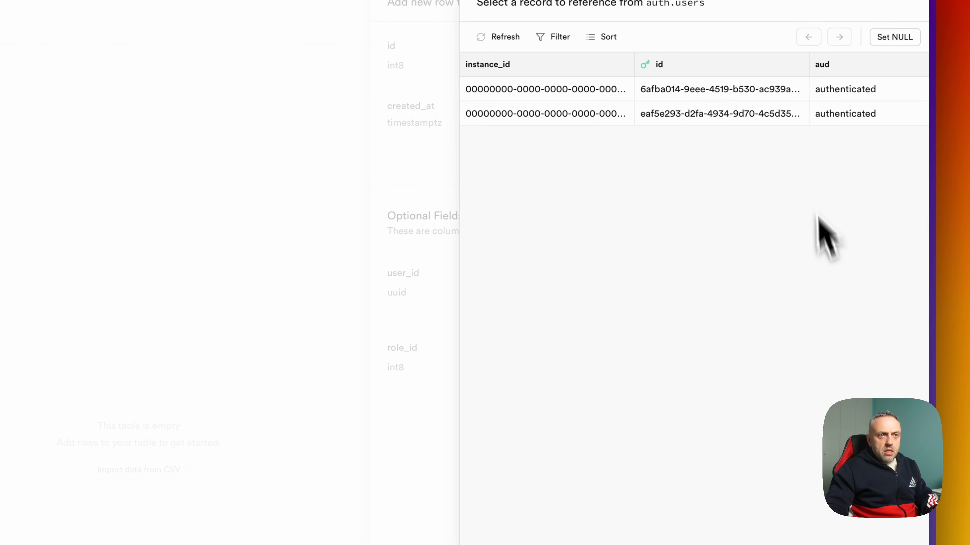
pyautogui.hscroll(10, 824, 128)
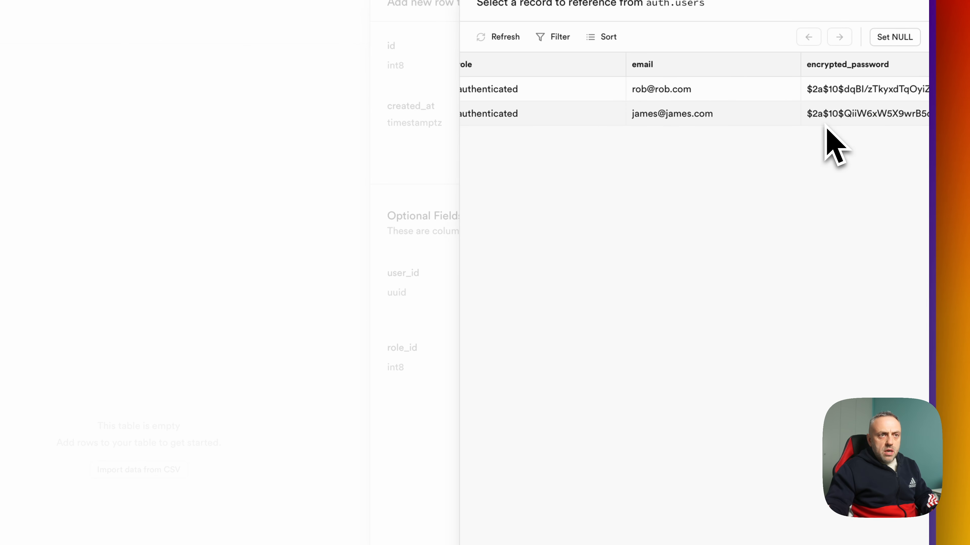
pyautogui.click(723, 121)
pyautogui.click(825, 357)
pyautogui.write('1')
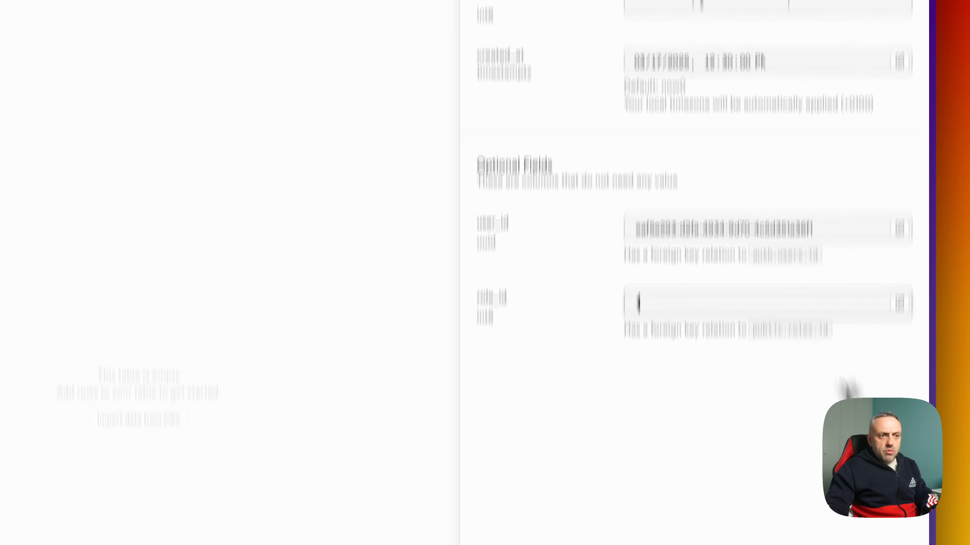
pyautogui.click(902, 526)
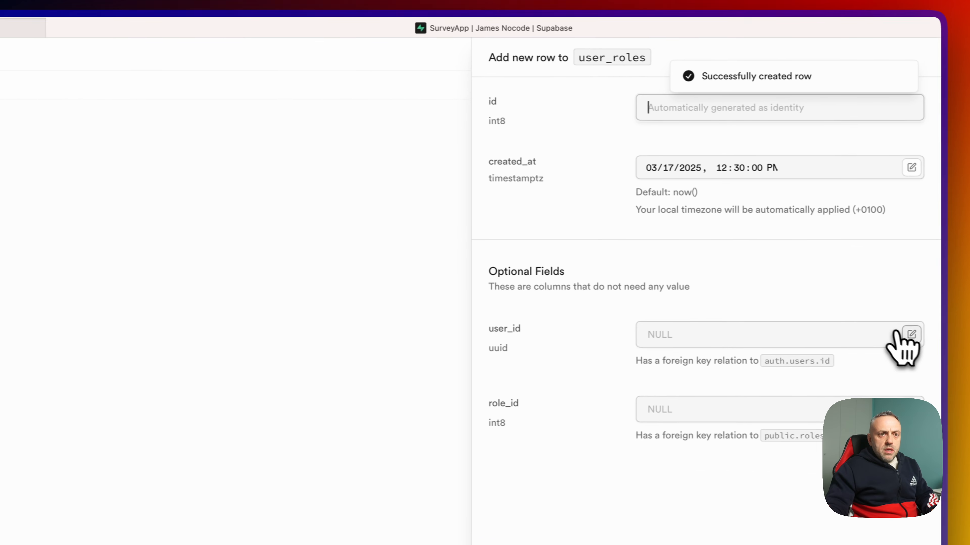
# - Add a second row linking the other user to role_id 1, then open its RLS policies
pyautogui.click(906, 336)
pyautogui.click(874, 379)
pyautogui.hscroll(5, 834, 153)
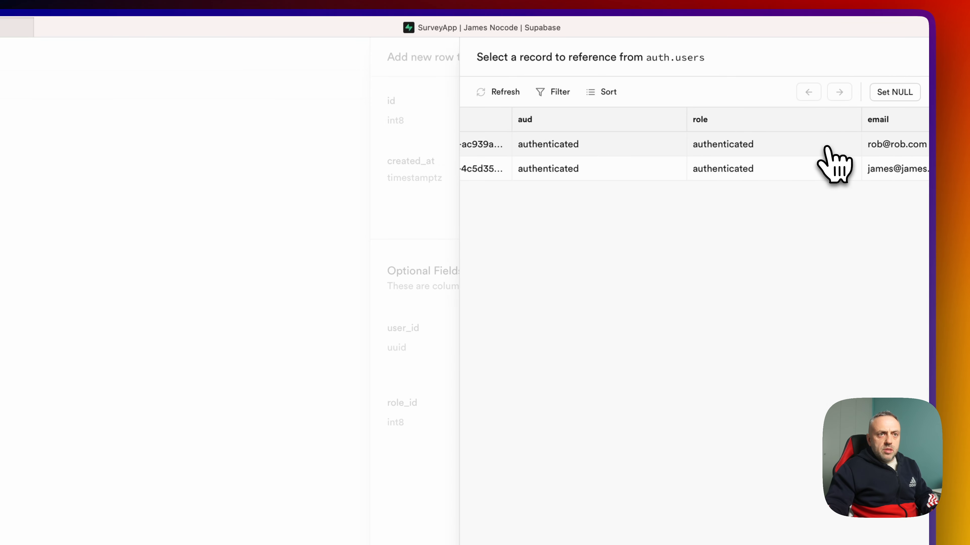
pyautogui.click(833, 147)
pyautogui.click(812, 411)
pyautogui.write('1')
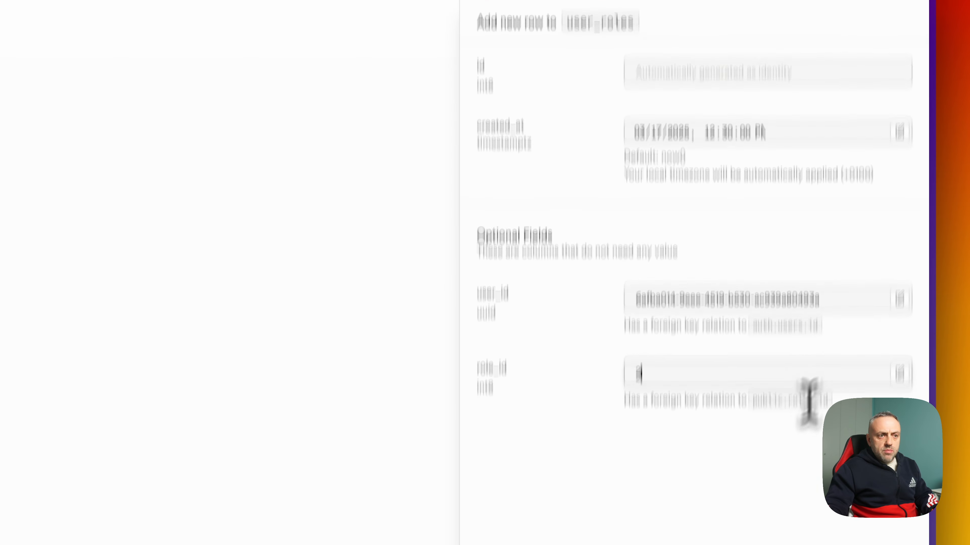
pyautogui.click(903, 541)
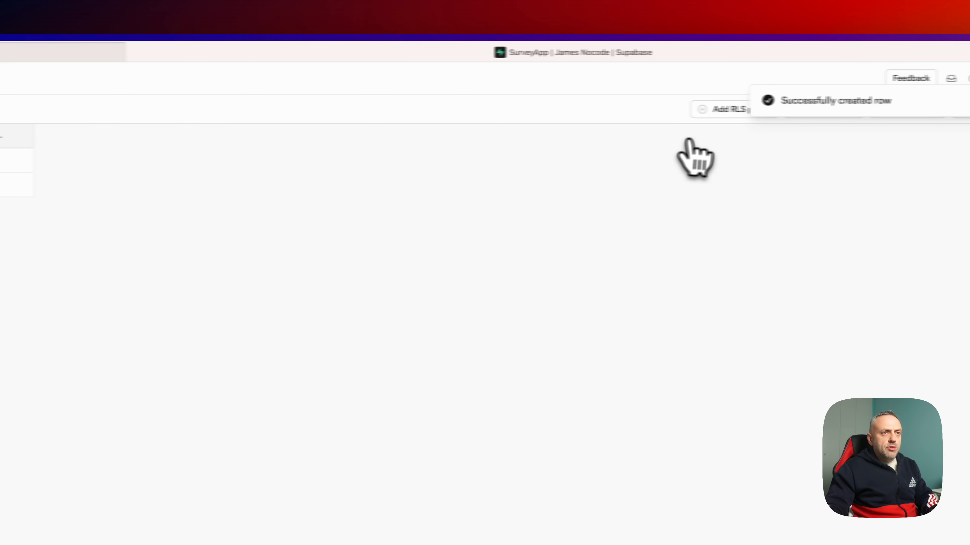
pyautogui.click(720, 110)
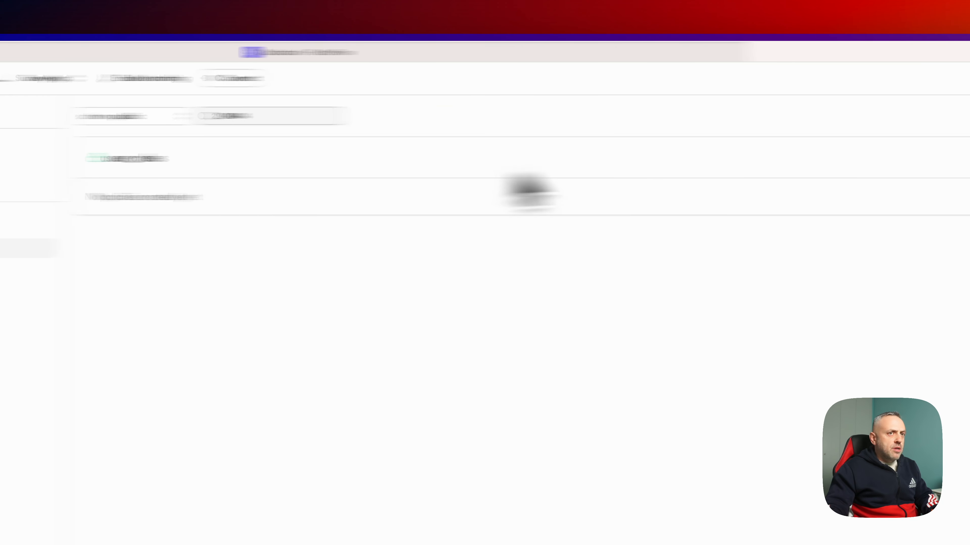
# - Create an RLS policy named 'All' on user_roles covering ALL commands
pyautogui.click(477, 137)
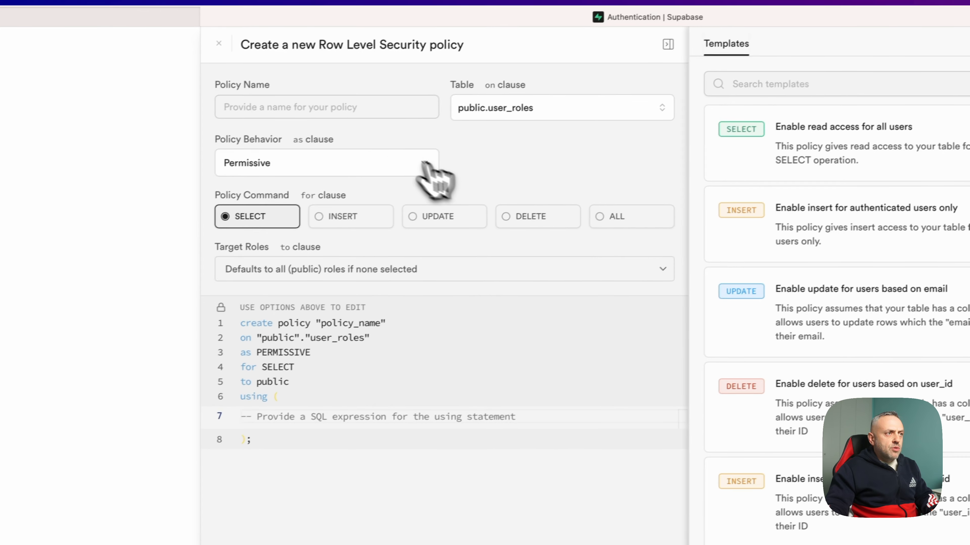
pyautogui.click(359, 114)
pyautogui.write('All')
pyautogui.click(630, 221)
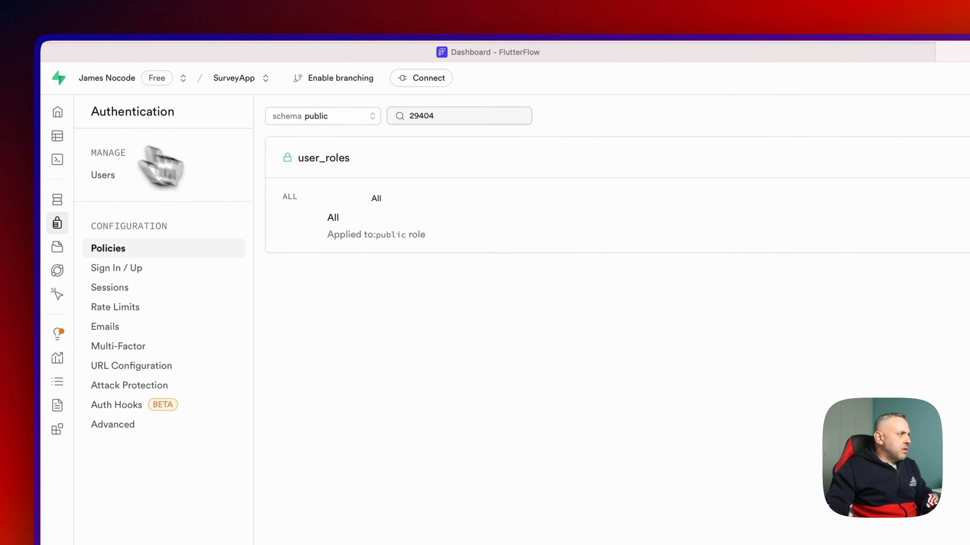
# - Clear the filter and create an 'All' policy on the roles table too
pyautogui.press('BackSpace')
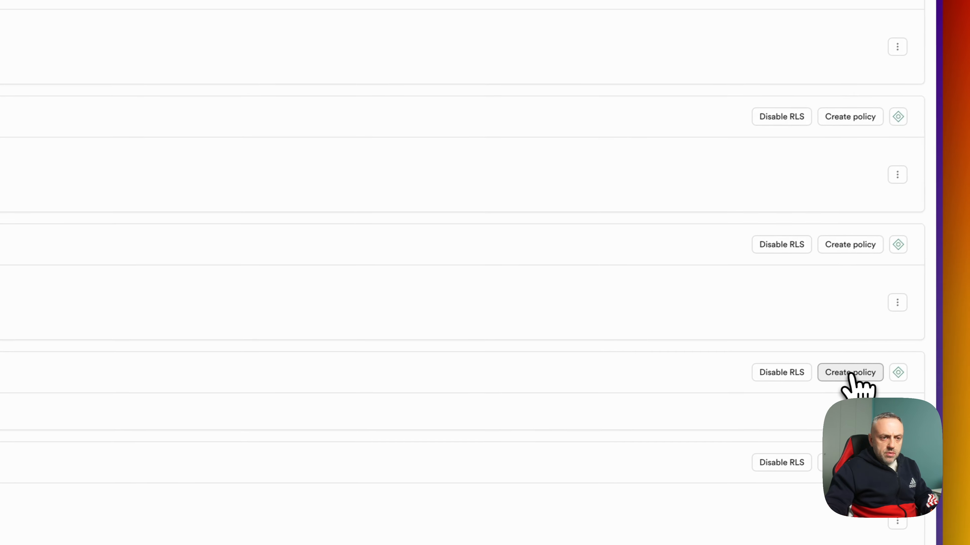
pyautogui.click(912, 347)
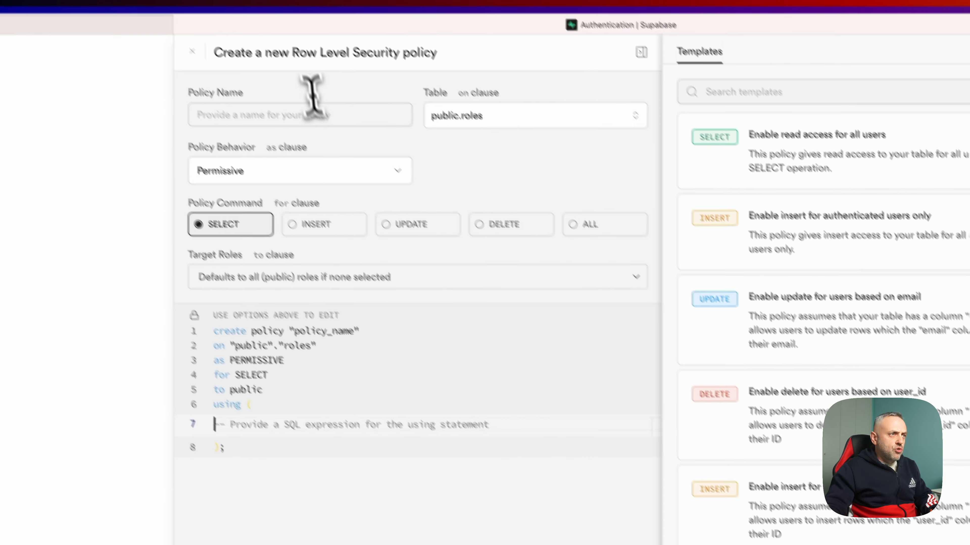
pyautogui.click(318, 113)
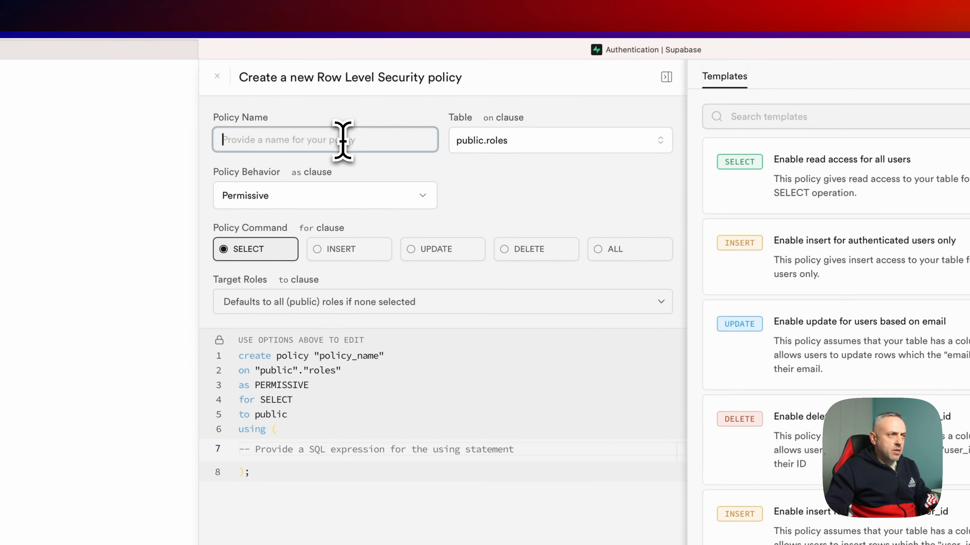
pyautogui.write('All')
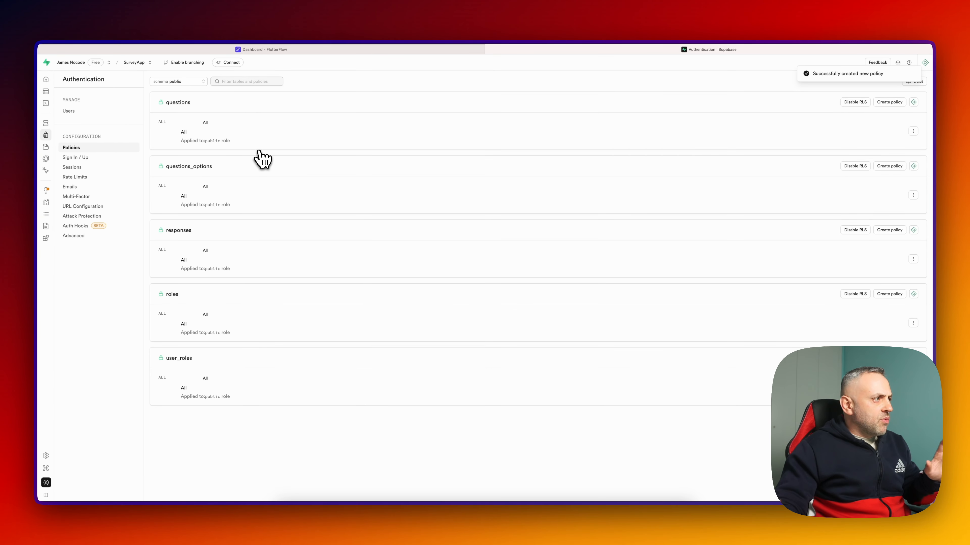
pyautogui.click(49, 98)
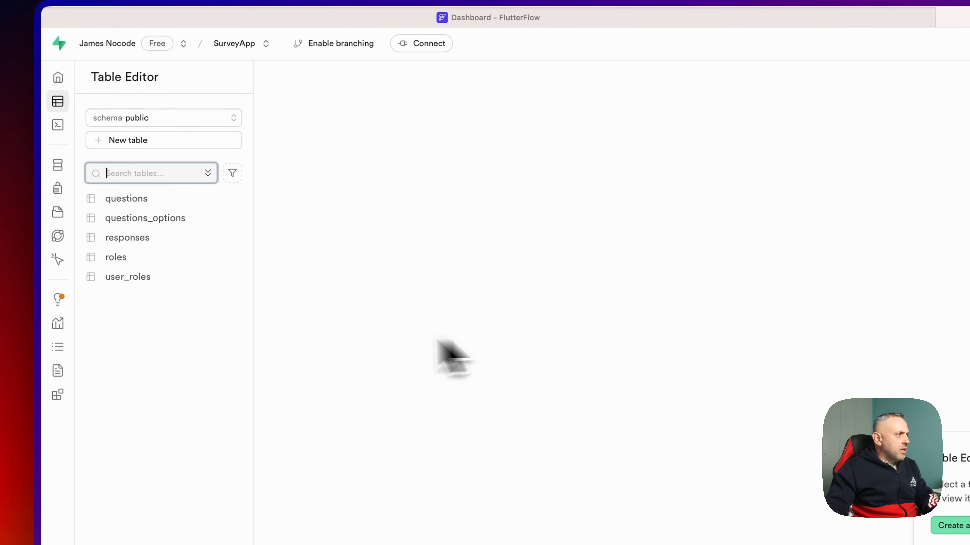
# - Review the roles, user_roles, responses and questions tables in turn
pyautogui.click(157, 263)
pyautogui.click(158, 275)
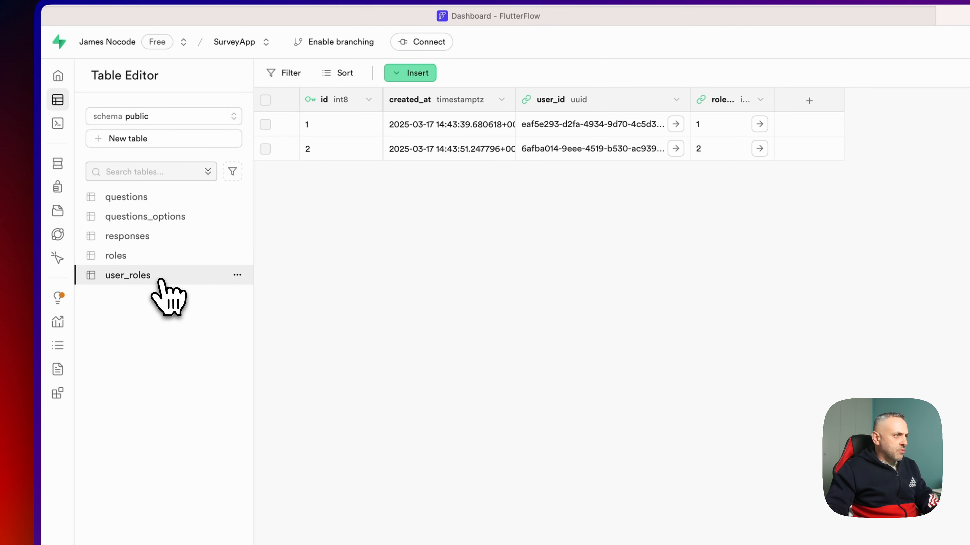
pyautogui.click(166, 236)
pyautogui.click(176, 200)
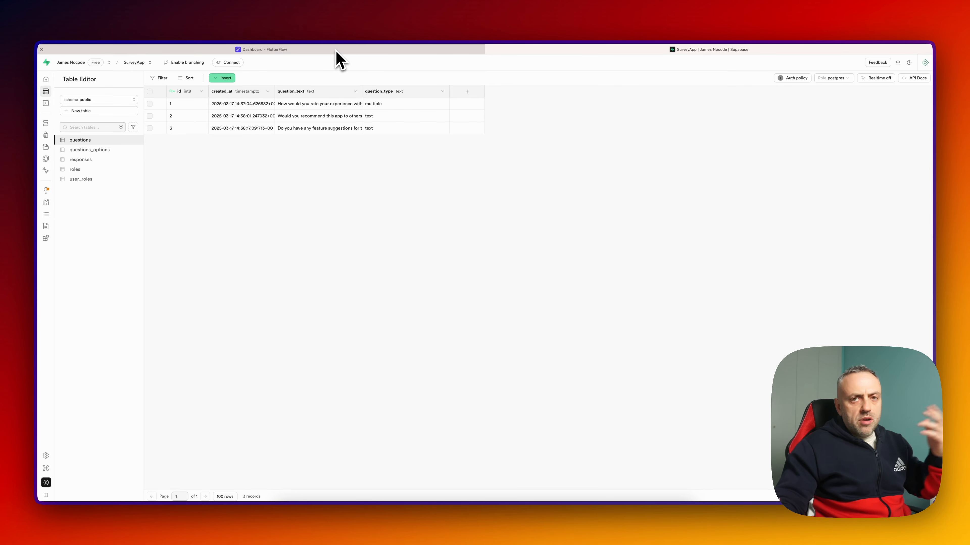
pyautogui.click(336, 51)
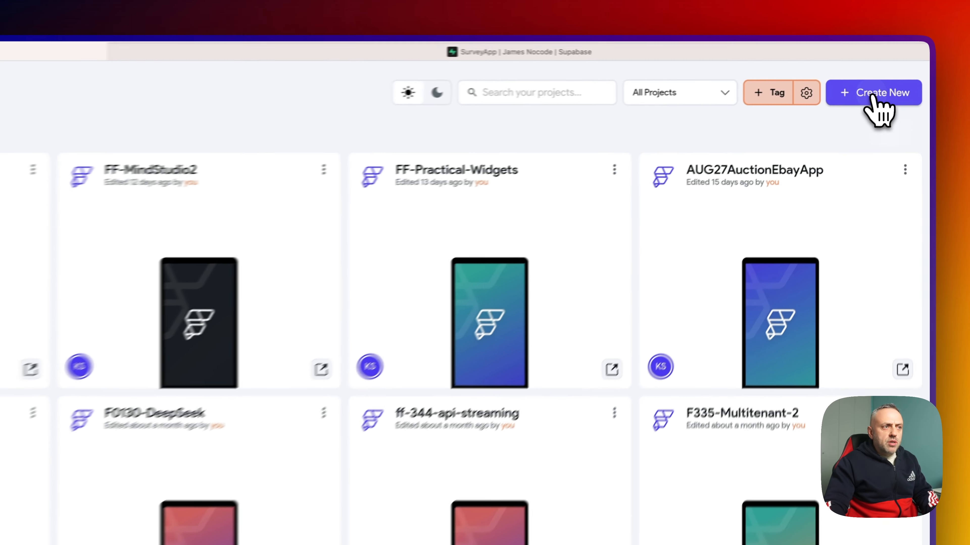
# - Create a blank FlutterFlow project named SurveyApp and open its HomePage
pyautogui.click(871, 96)
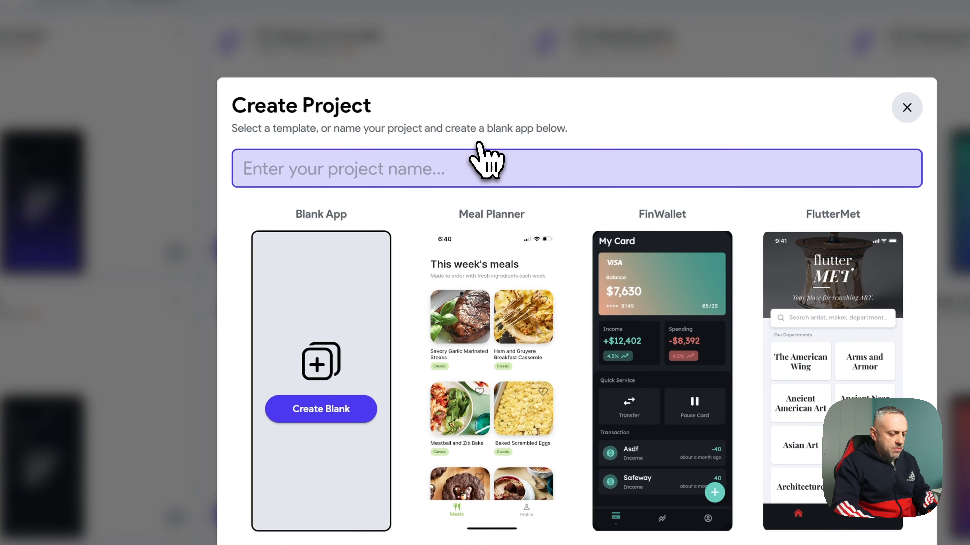
pyautogui.write('SurveyApp')
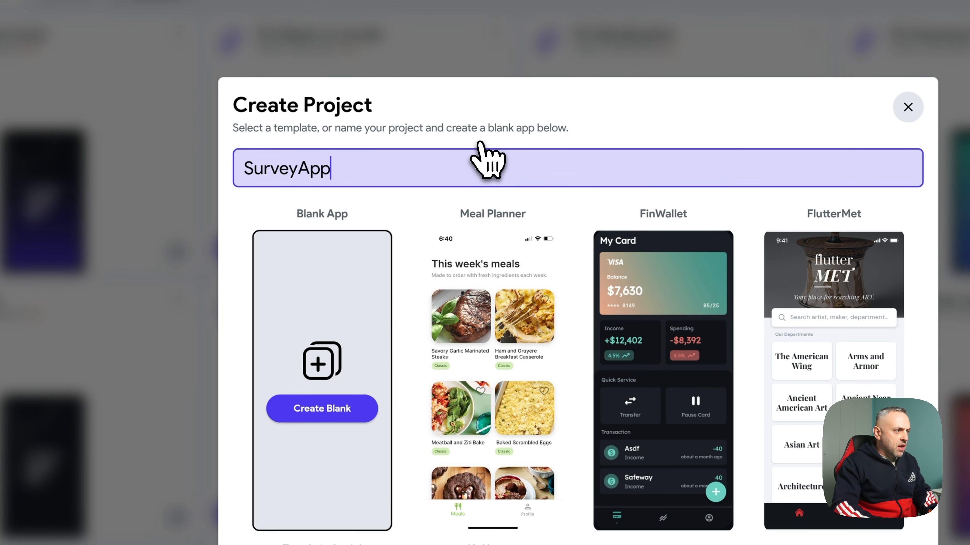
pyautogui.click(328, 411)
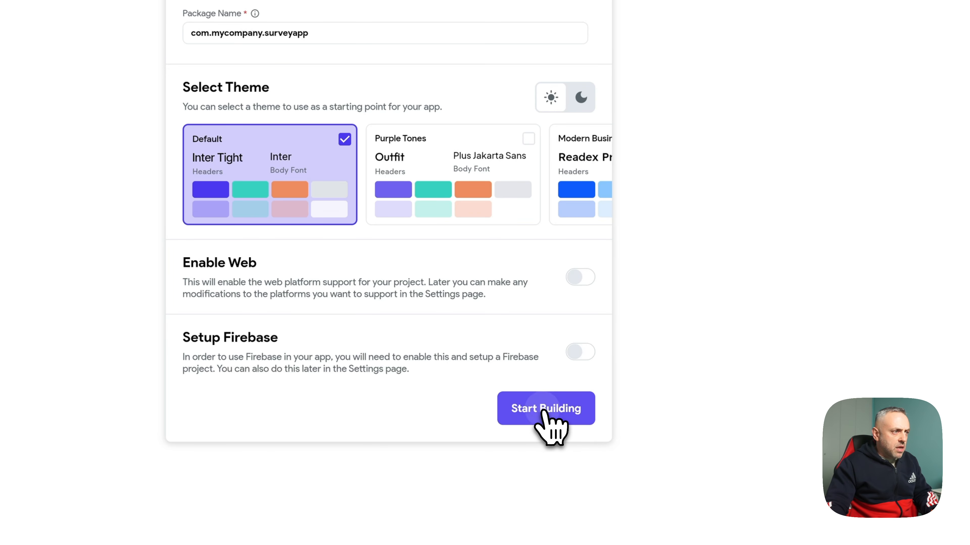
pyautogui.click(552, 422)
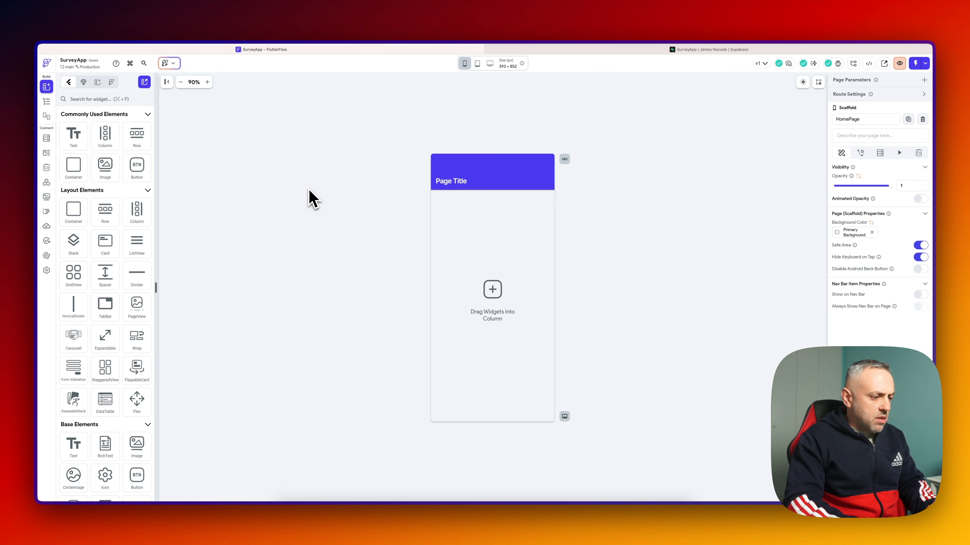
# - Enable Supabase in the app settings, then open the Supabase project's Data API settings
pyautogui.press('super+k')
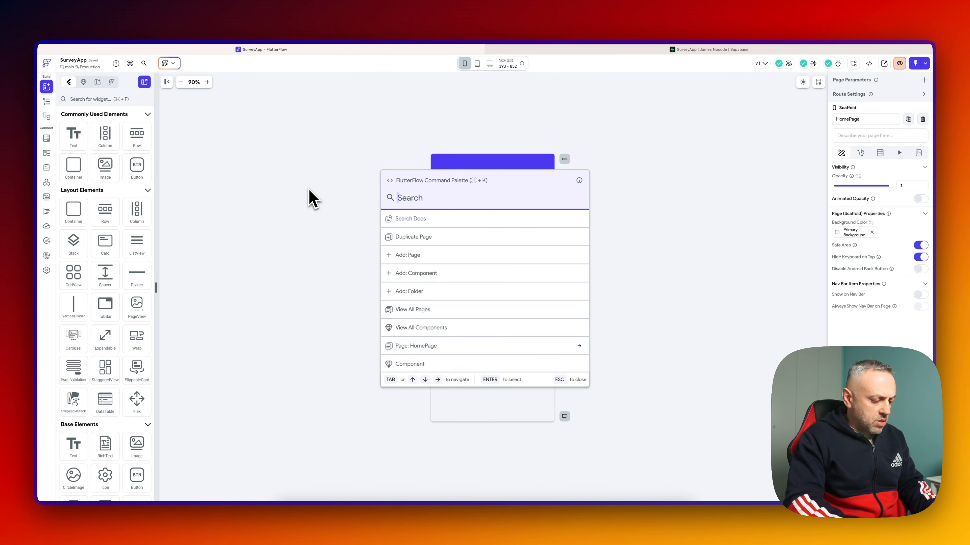
pyautogui.write('supa')
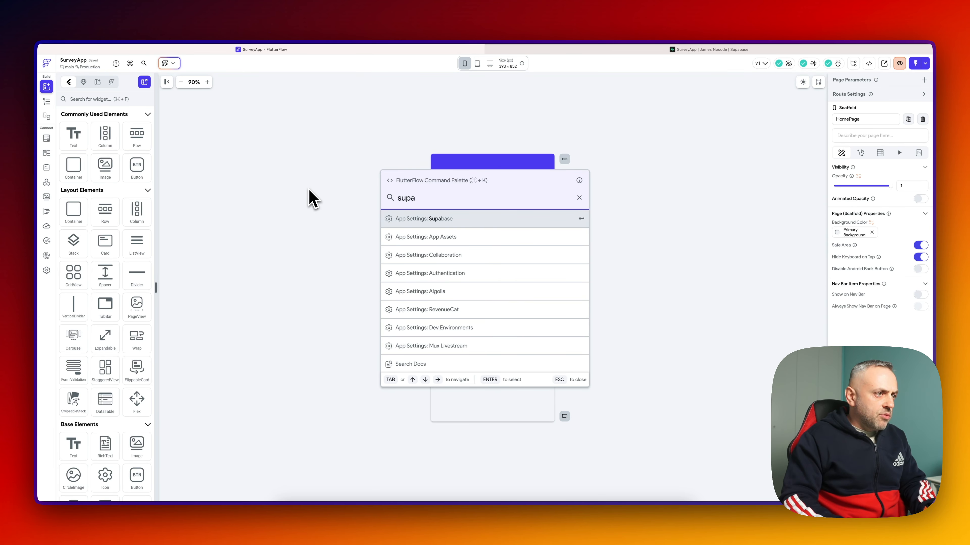
pyautogui.press('Return')
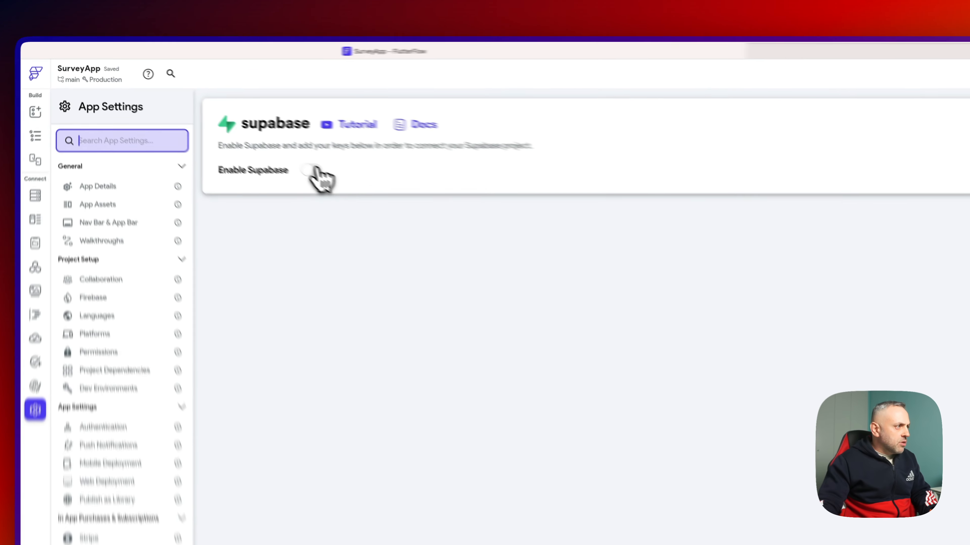
pyautogui.click(217, 122)
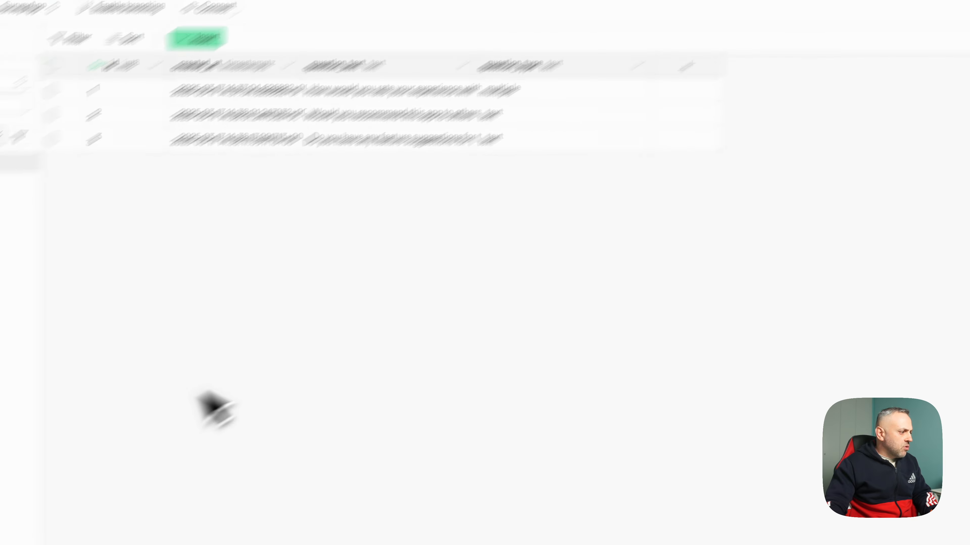
pyautogui.click(38, 504)
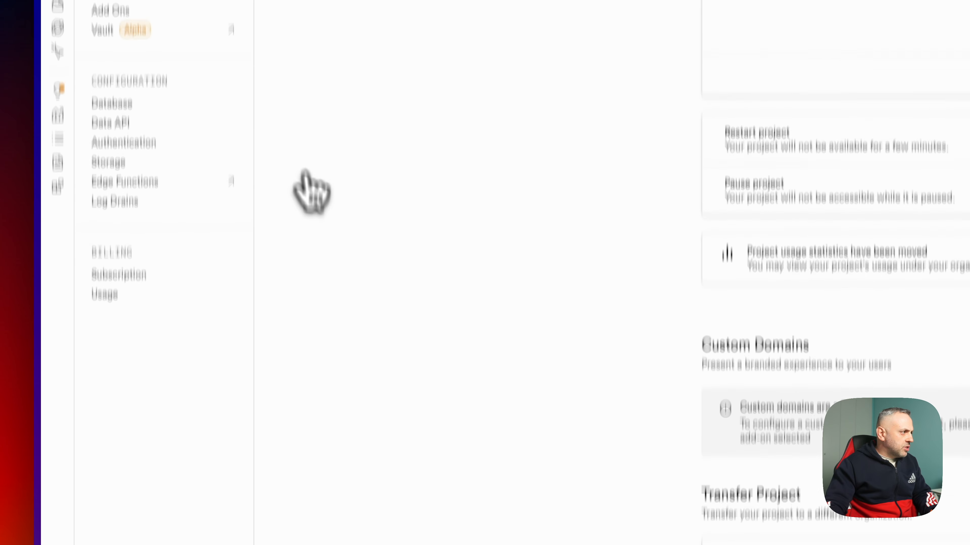
pyautogui.click(132, 229)
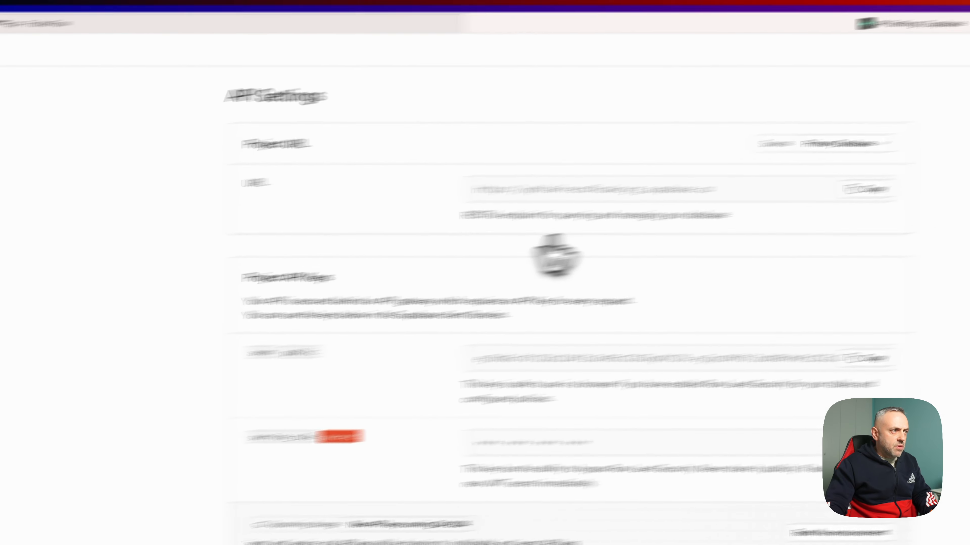
# - Paste the Supabase API URL into FlutterFlow's Supabase connection settings
pyautogui.click(694, 216)
pyautogui.click(263, 52)
pyautogui.click(153, 247)
pyautogui.write('https://vphiakirecsfkcakcyrg.supabase.co')
pyautogui.click(401, 247)
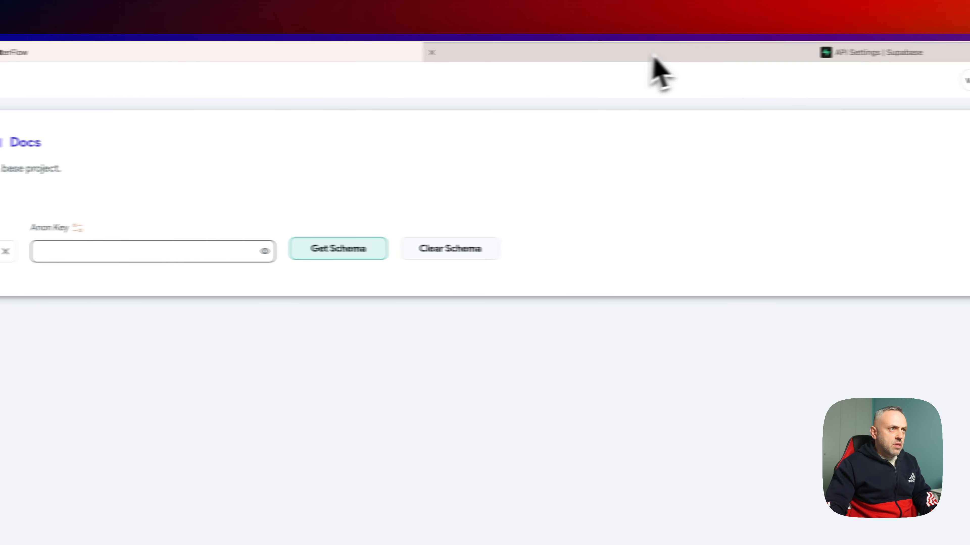
# - Copy the anon public API key from Supabase and return to FlutterFlow's Anon Key field
pyautogui.click(512, 50)
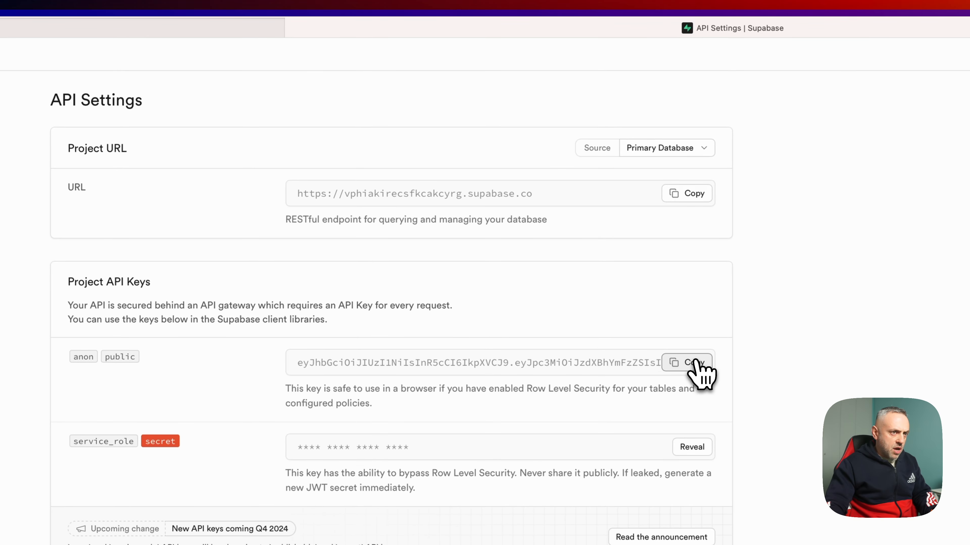
pyautogui.click(781, 387)
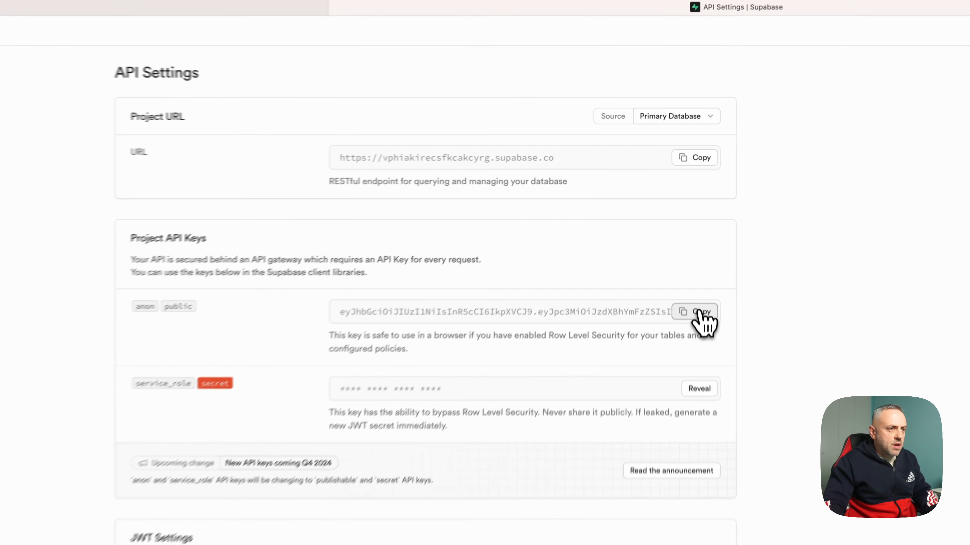
pyautogui.click(686, 217)
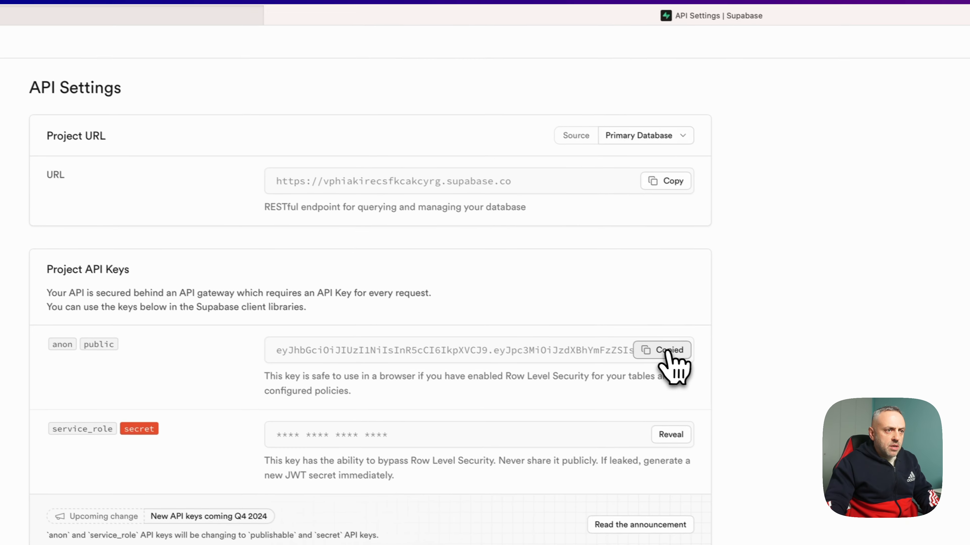
pyautogui.click(65, 15)
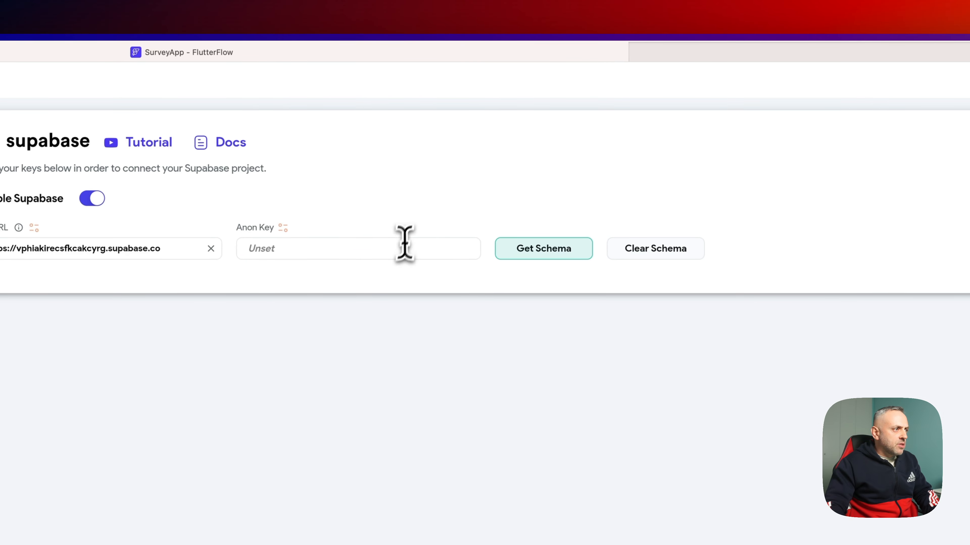
pyautogui.click(405, 242)
# - Paste the anon key, fetch the Supabase schema, and browse the imported tables' fields
pyautogui.press('super+v')
pyautogui.click(558, 255)
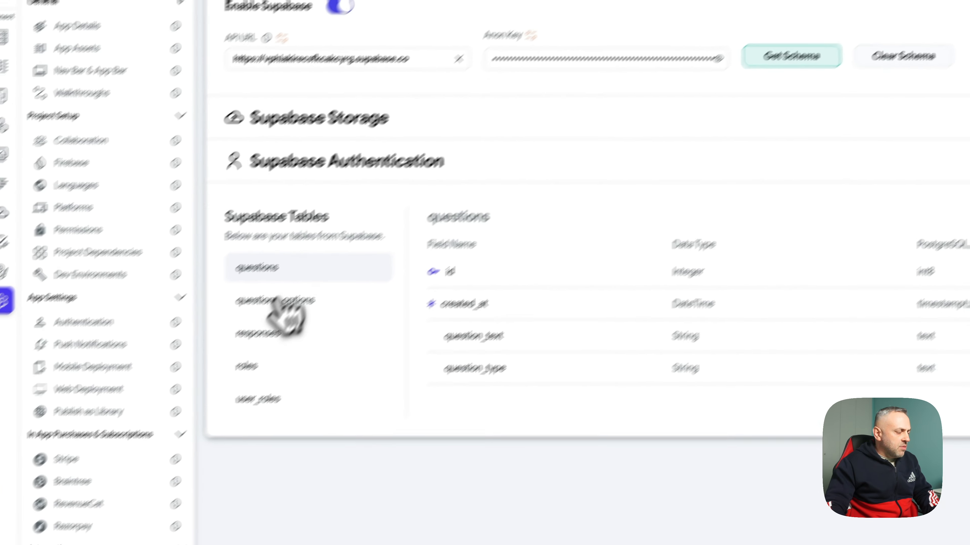
pyautogui.click(34, 492)
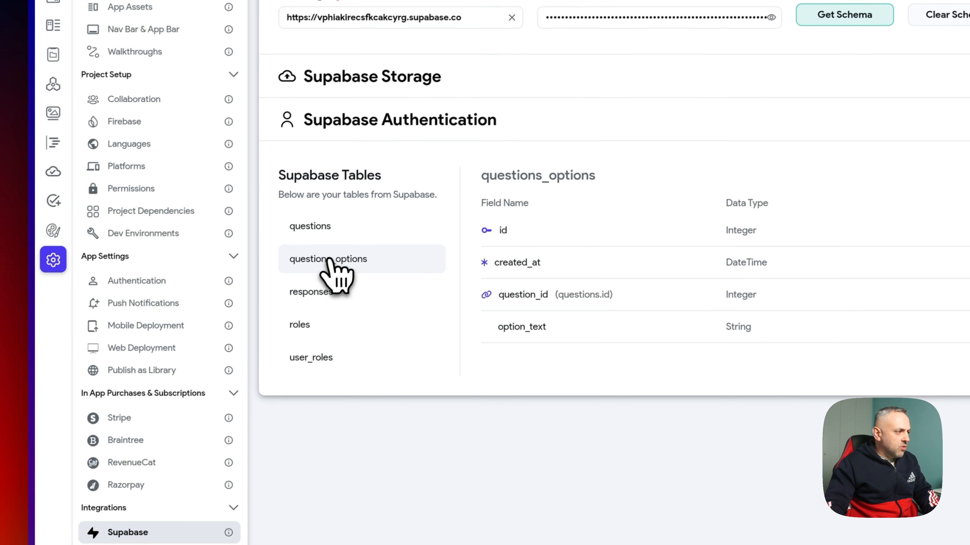
pyautogui.click(17, 525)
pyautogui.click(331, 320)
pyautogui.click(325, 351)
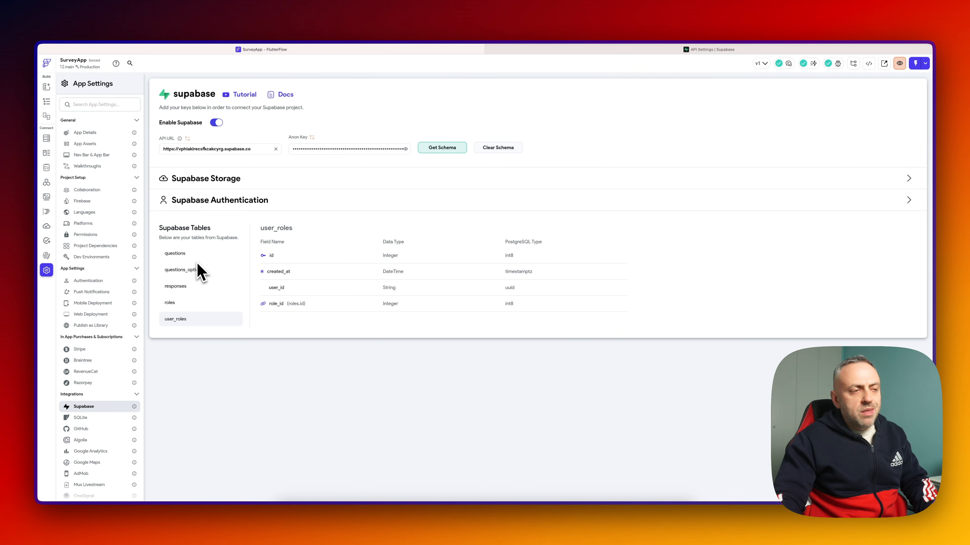
# - Review the questions, questions_options, responses, roles and user_roles fields, then open HomePage for editing
pyautogui.click(185, 255)
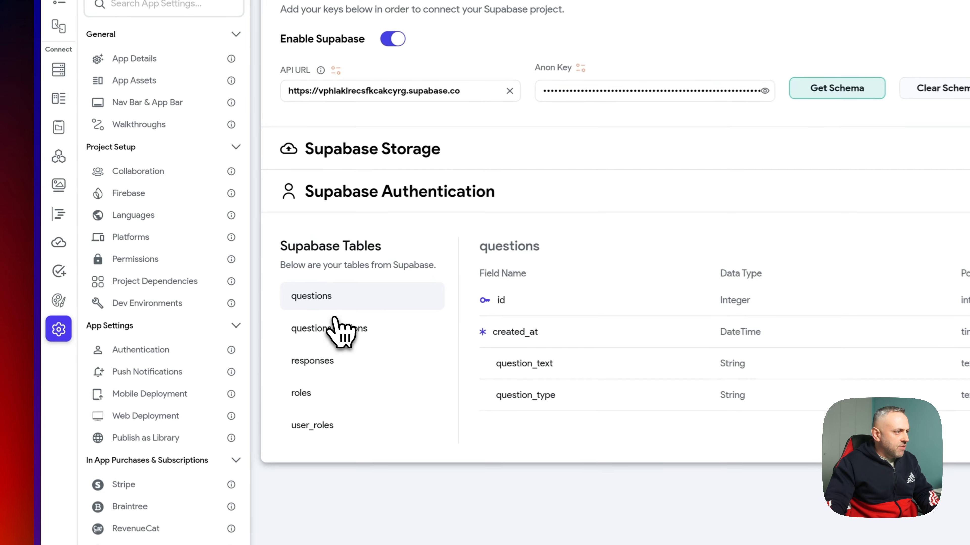
pyautogui.click(336, 328)
pyautogui.click(335, 362)
pyautogui.click(336, 394)
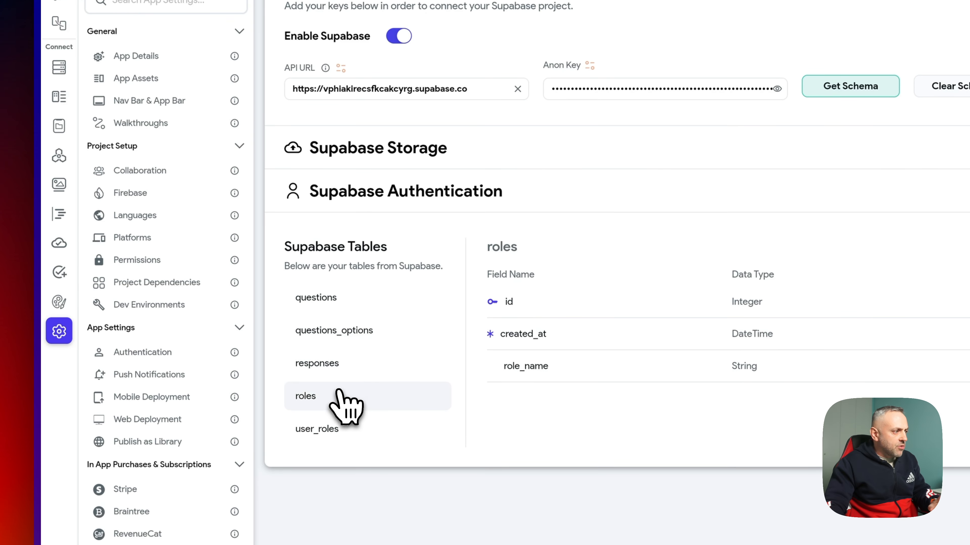
pyautogui.click(333, 422)
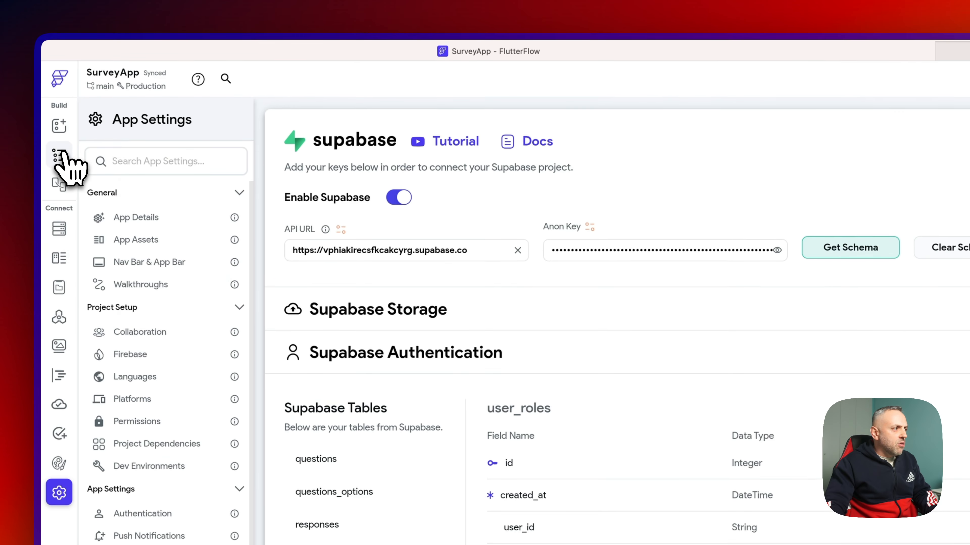
pyautogui.click(62, 155)
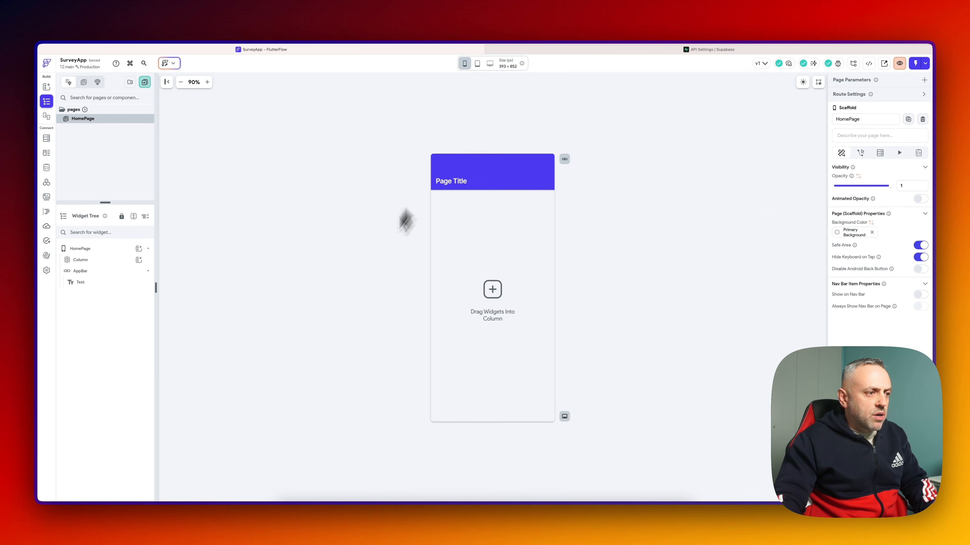
pyautogui.click(630, 250)
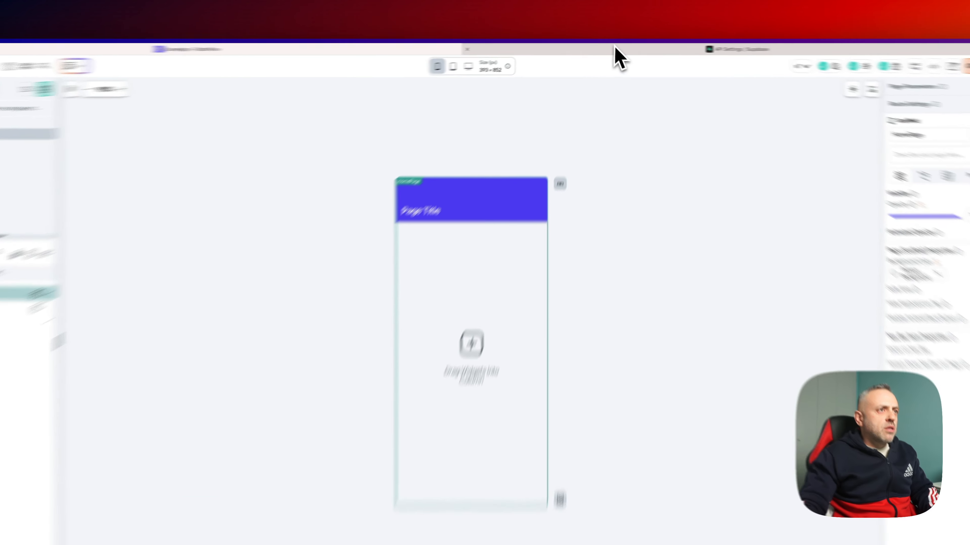
pyautogui.click(611, 50)
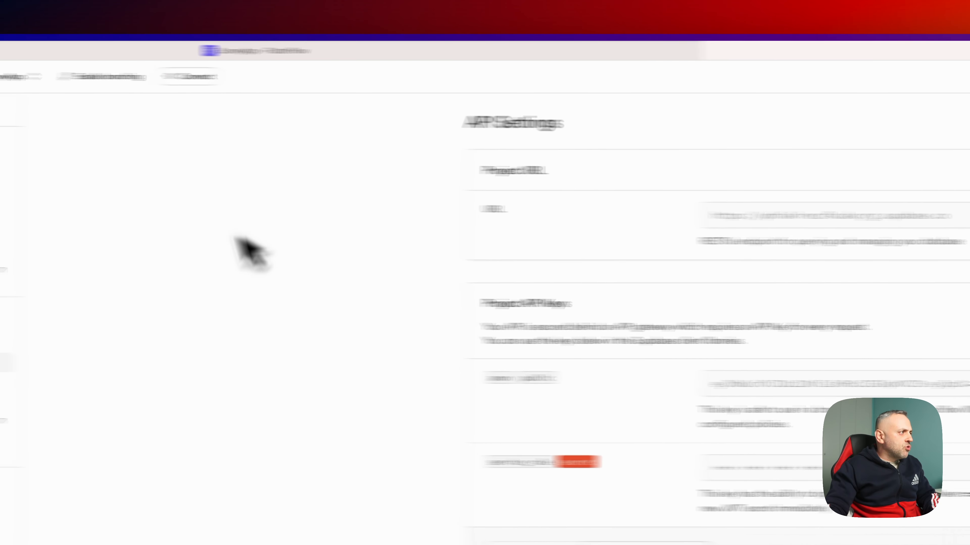
# - Have the Supabase Assistant generate a view joining questions with their options, and run it
pyautogui.click(126, 135)
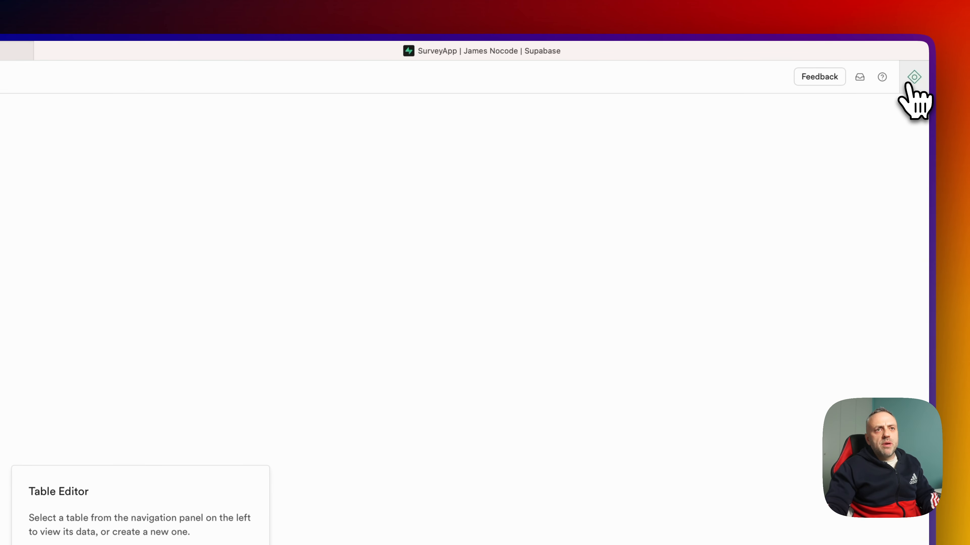
pyautogui.click(913, 78)
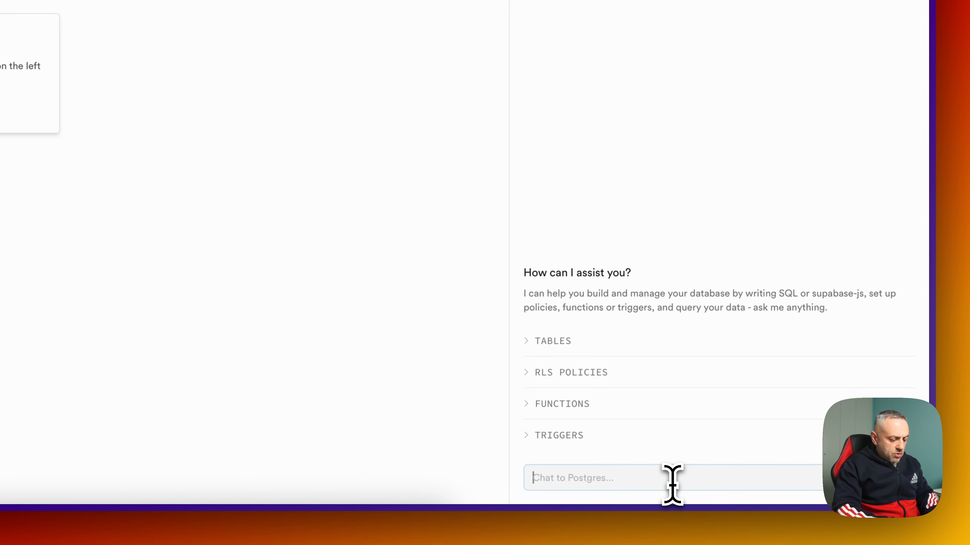
pyautogui.write('create a view to d')
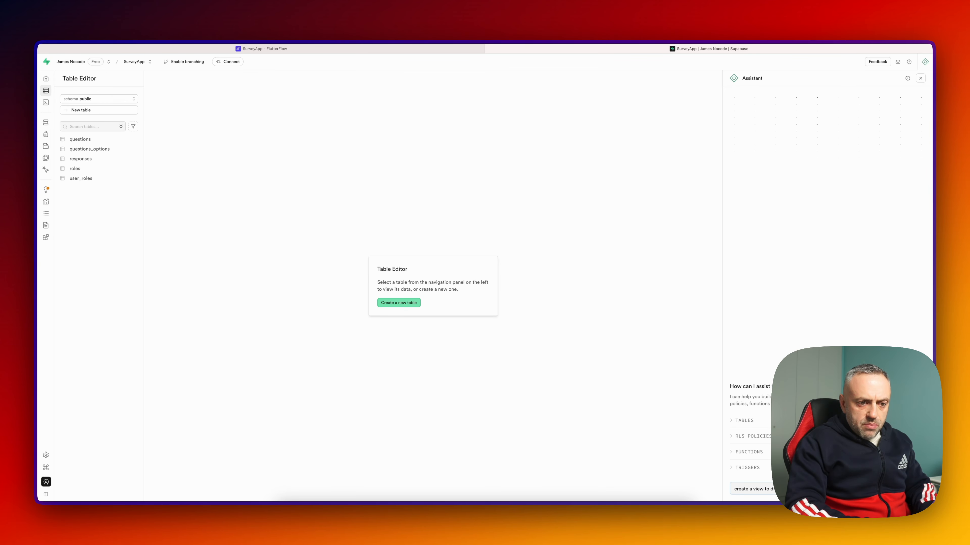
pyautogui.press('Return')
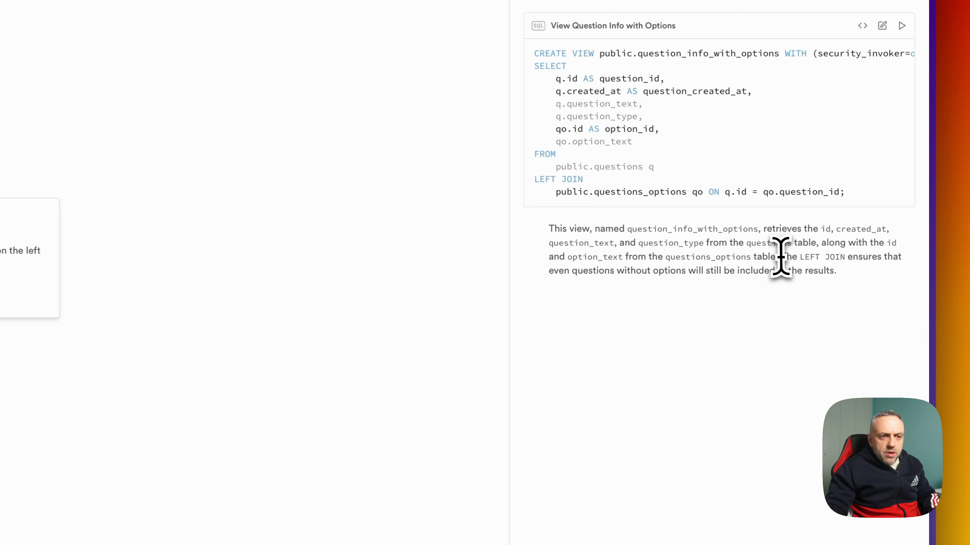
pyautogui.moveTo(781, 257); pyautogui.dragTo(799, 269)
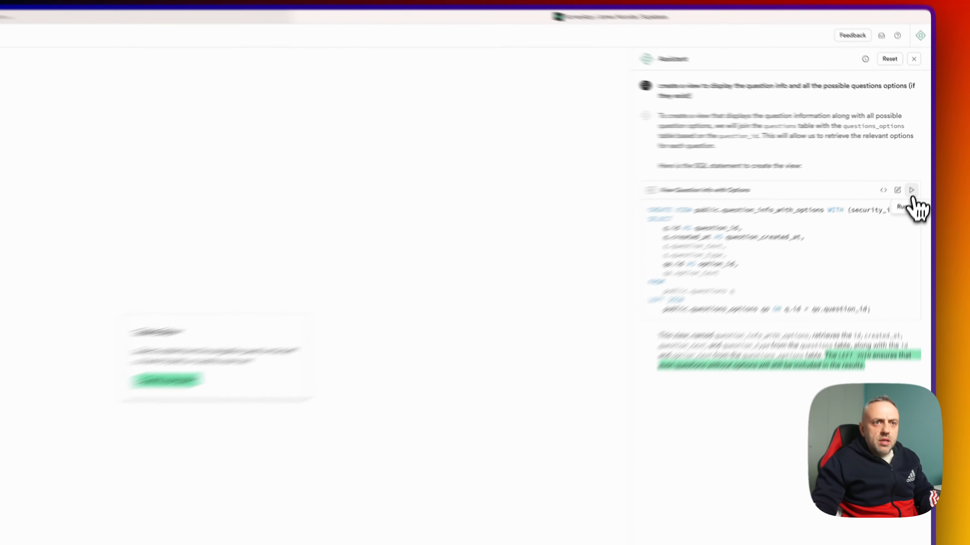
pyautogui.click(919, 170)
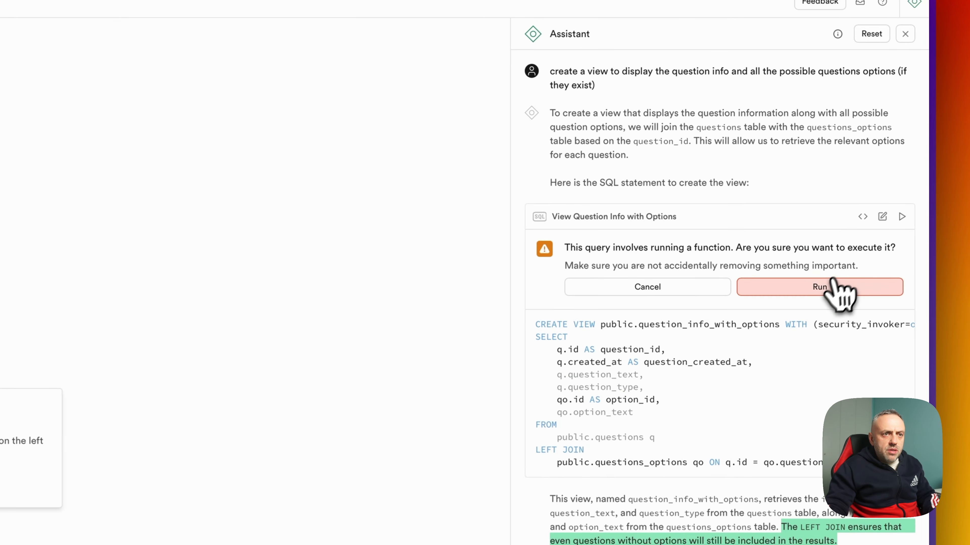
pyautogui.click(884, 205)
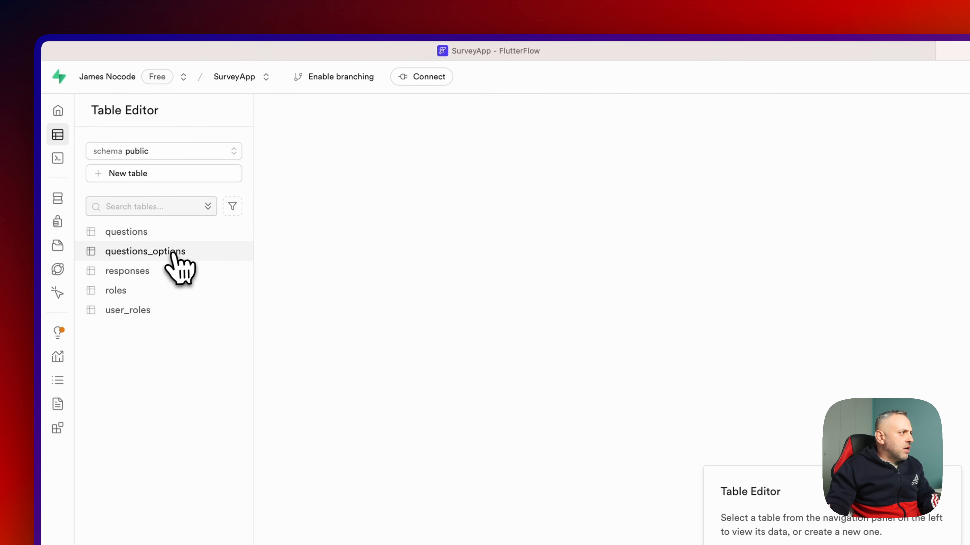
# - Open the questions_options table, then the new question_info_with_options view in Table Editor
pyautogui.click(174, 253)
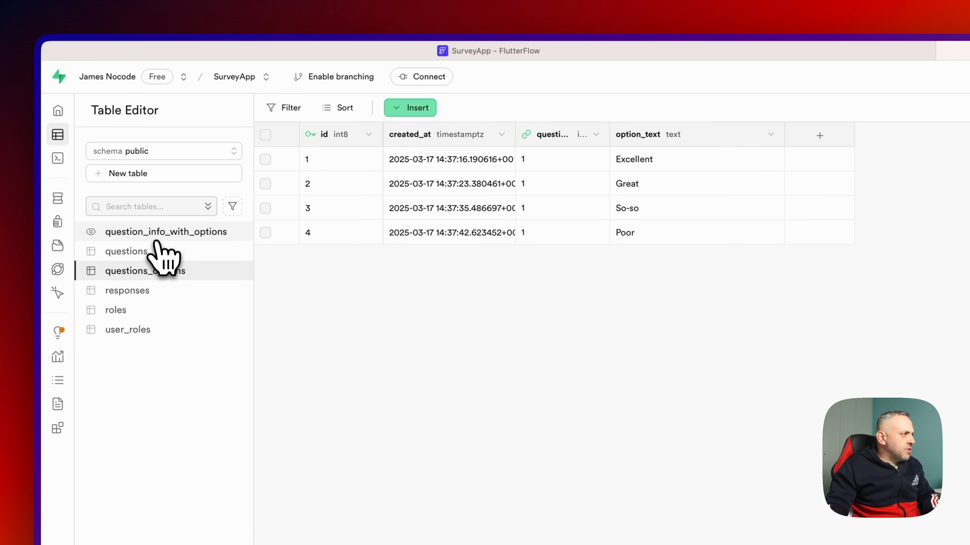
pyautogui.click(157, 236)
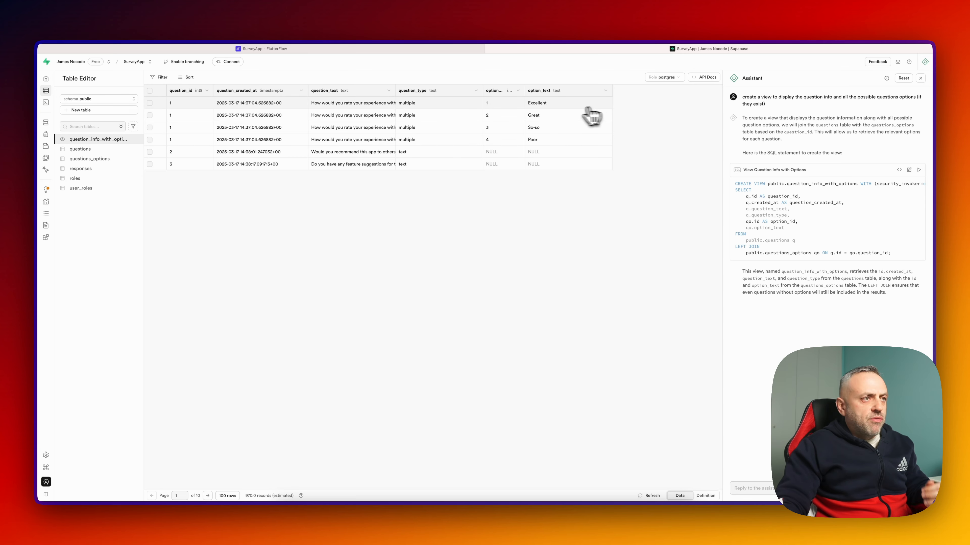
# - Ask the Assistant to modify the view to list options as strings, and run its array_agg query
pyautogui.click(773, 487)
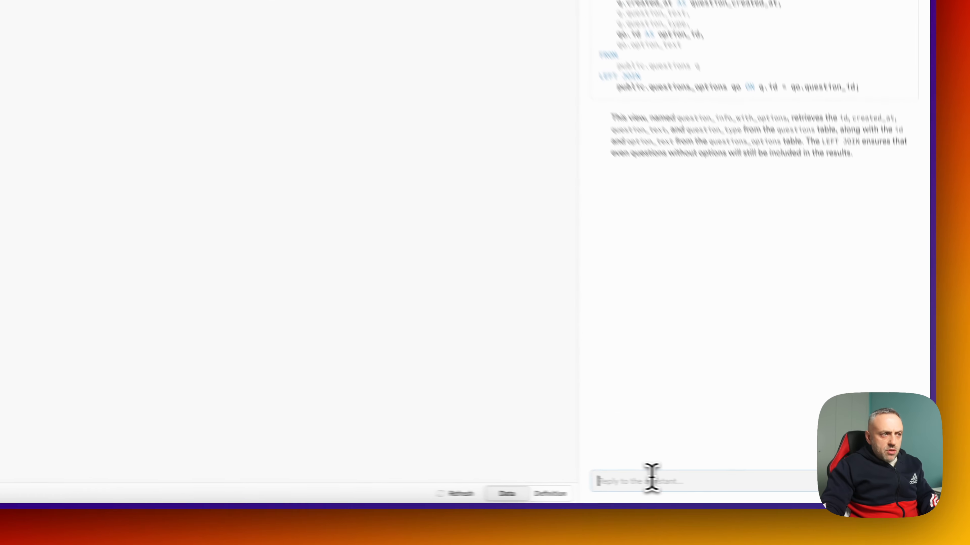
pyautogui.write('modify')
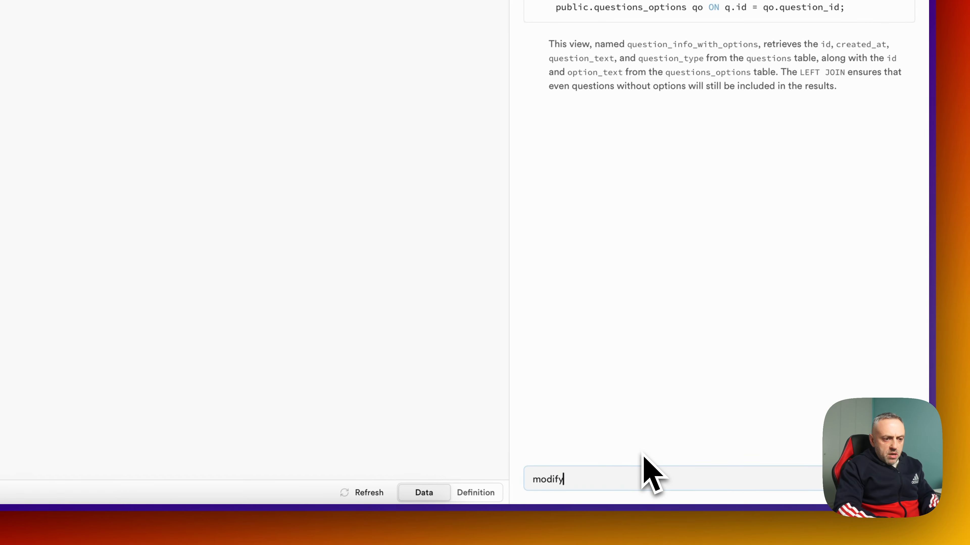
pyautogui.write(' the view to')
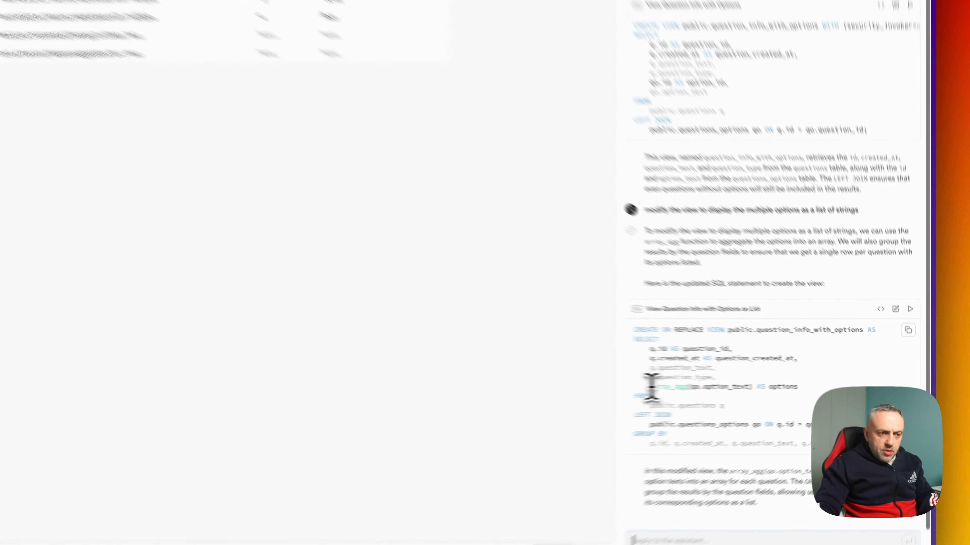
pyautogui.moveTo(747, 387)
pyautogui.mouseDown()
pyautogui.moveTo(777, 387)
pyautogui.moveTo(762, 386)
pyautogui.mouseUp()
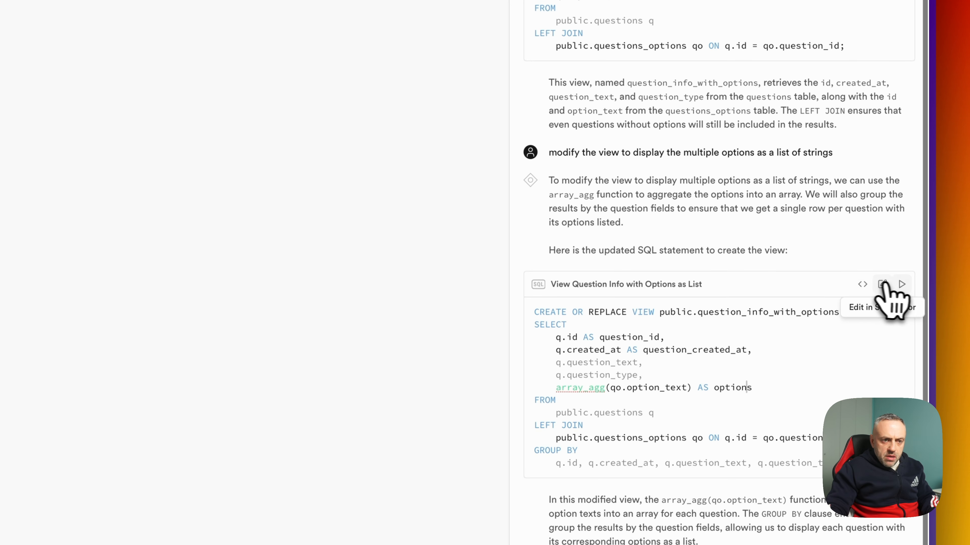
pyautogui.click(901, 284)
pyautogui.click(795, 358)
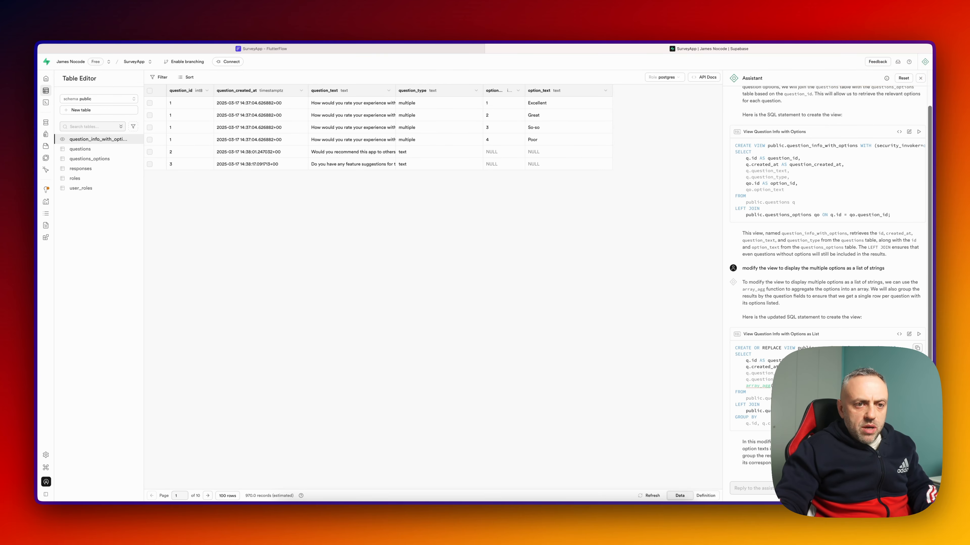
# - Run the updated view query in a new SQL editor, preceded by 'drop view question_info_with_options'
pyautogui.click(917, 348)
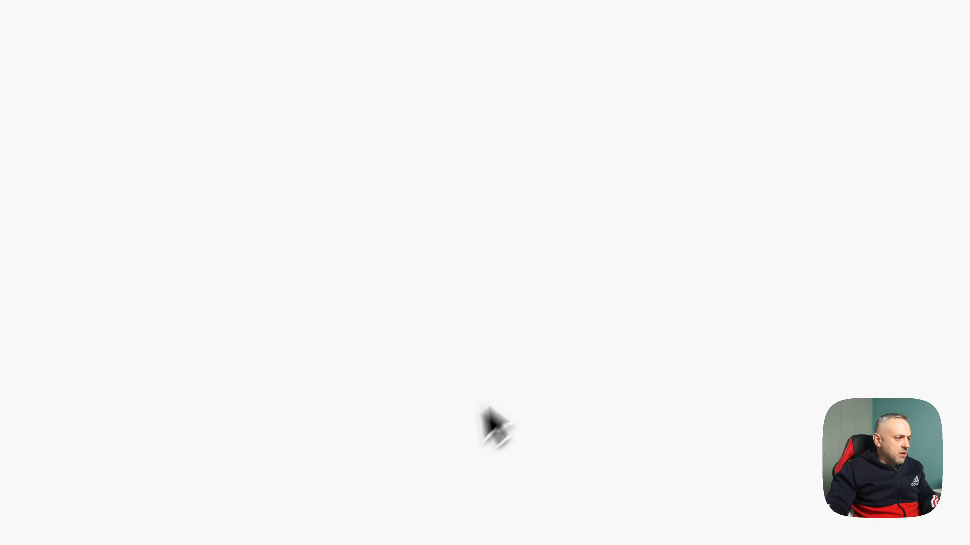
pyautogui.click(80, 153)
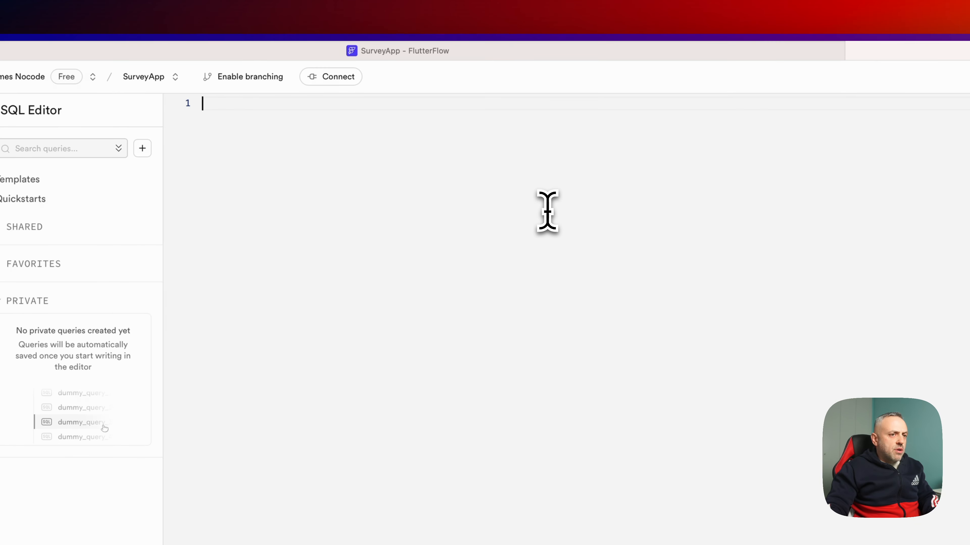
pyautogui.press('super+v')
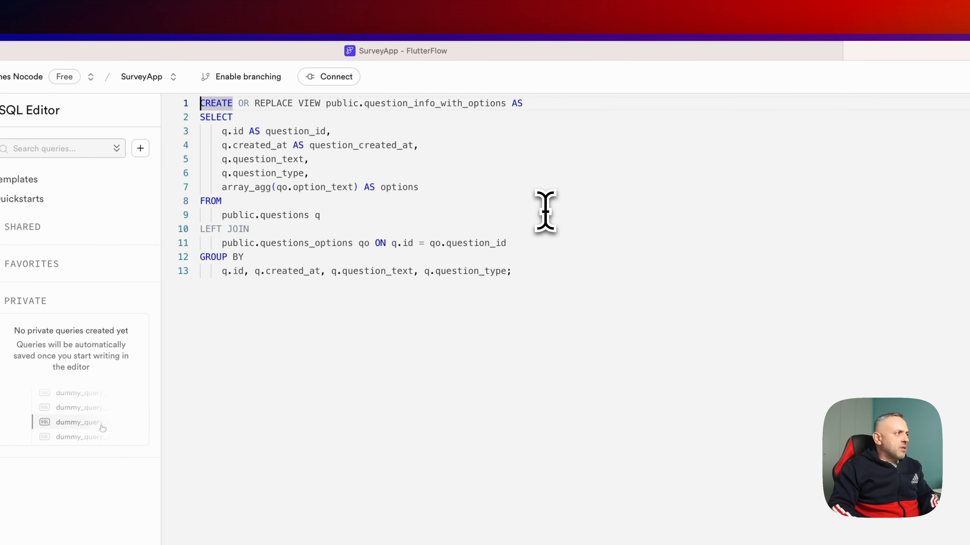
pyautogui.press('Return')
pyautogui.press('Return')
pyautogui.press('Up')
pyautogui.press('Up')
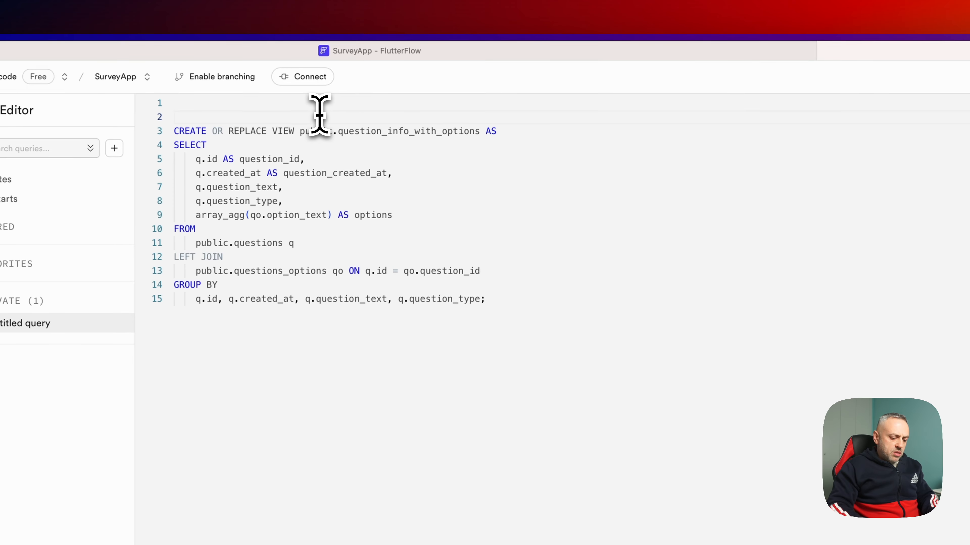
pyautogui.write('d')
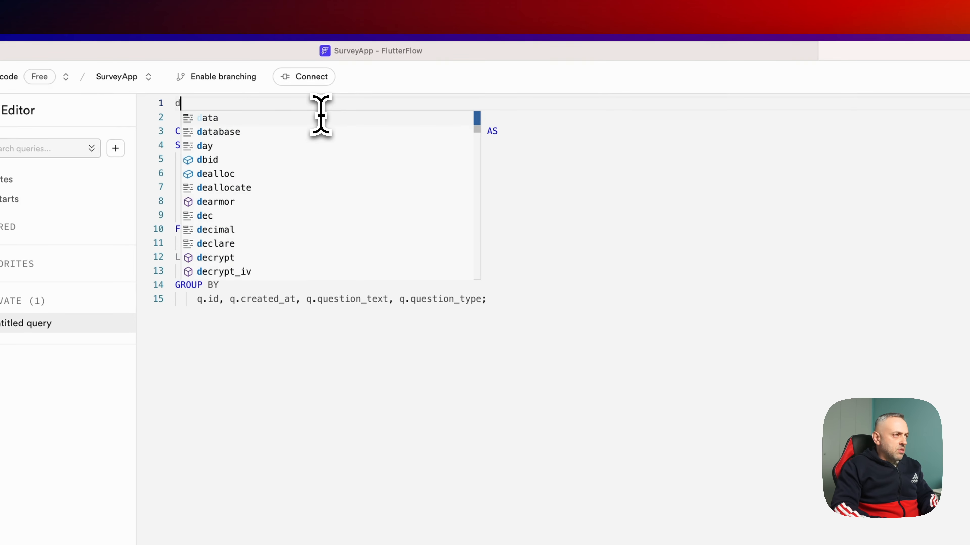
pyautogui.write('rop view question_info_with_options')
pyautogui.press('super+Return')
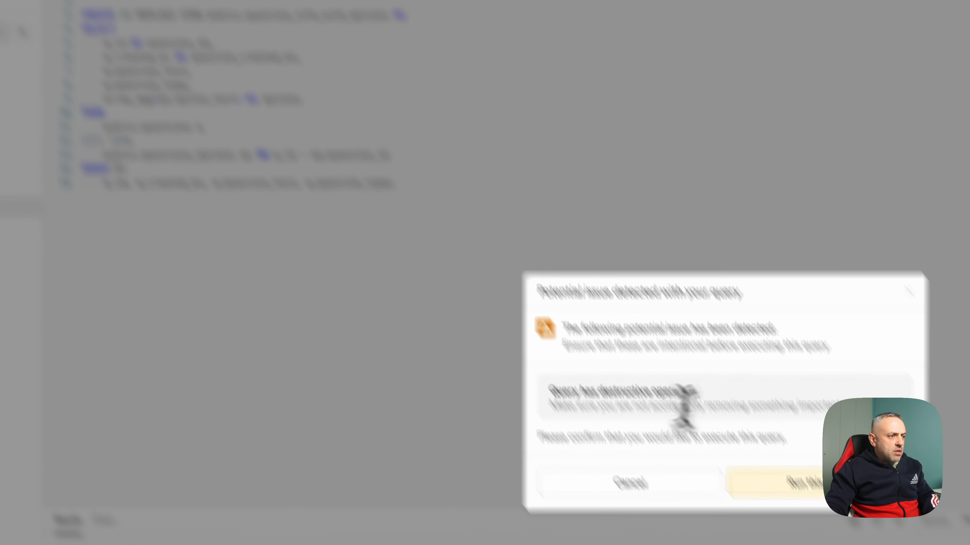
pyautogui.click(783, 483)
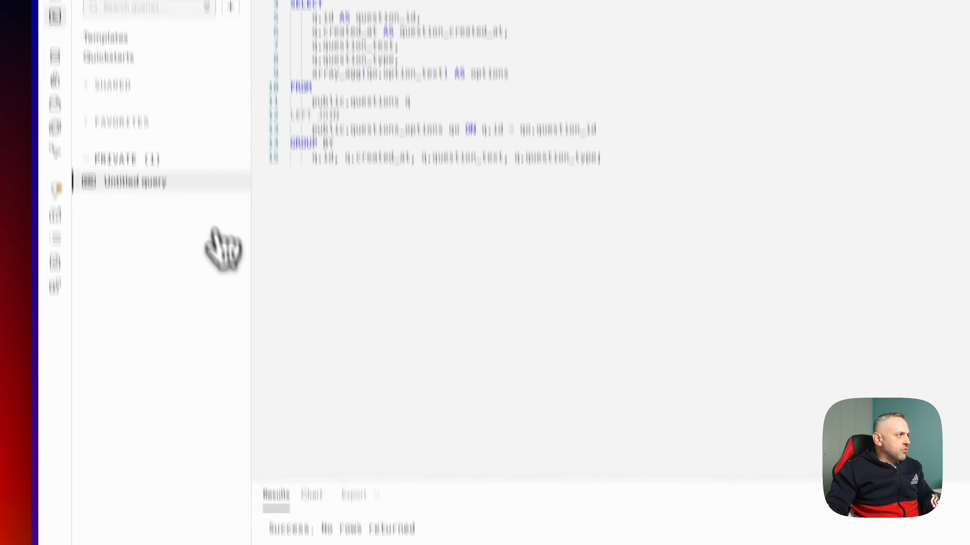
# - Open the recreated question_info_with_options view in the Table Editor
pyautogui.moveTo(65, 55)
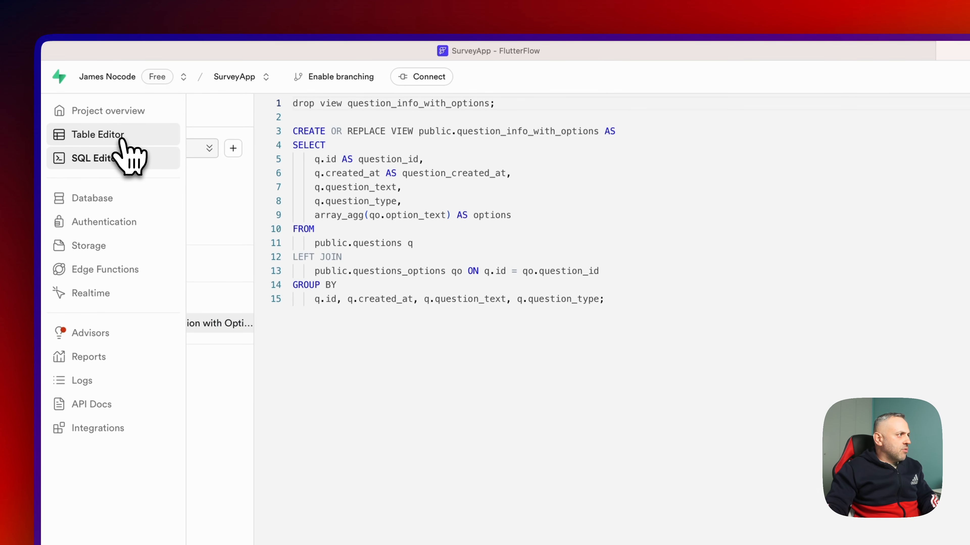
pyautogui.click(121, 136)
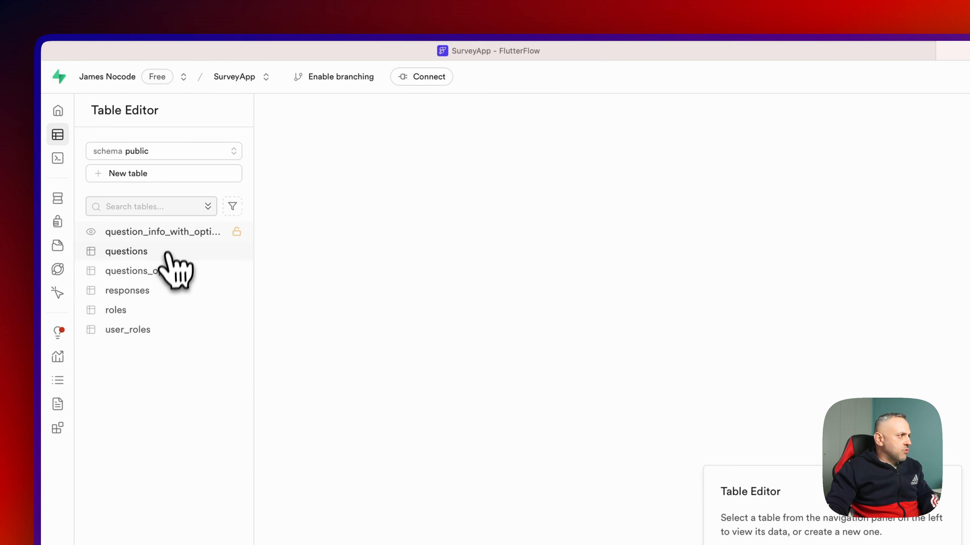
pyautogui.click(168, 252)
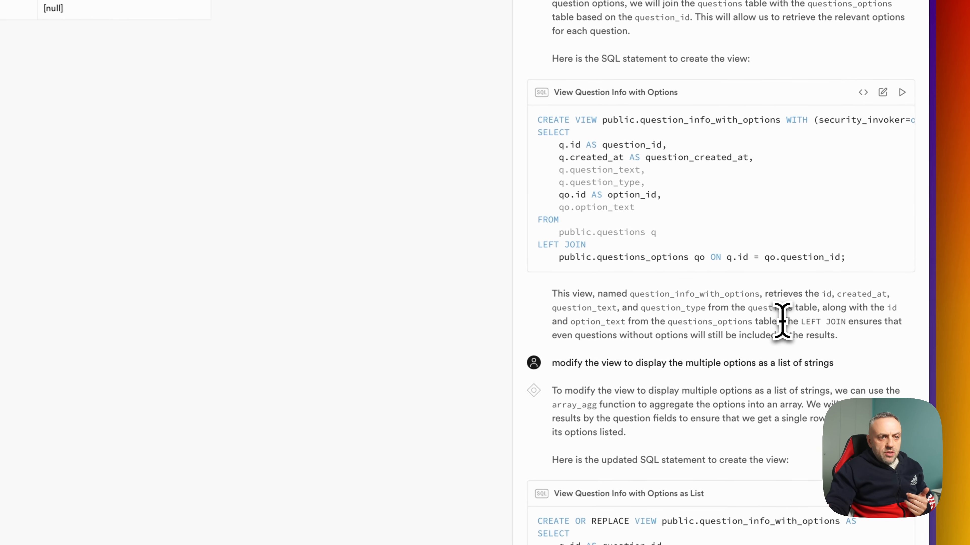
# - Highlight the Assistant's LEFT JOIN explanation beside the three-row view
pyautogui.moveTo(859, 285); pyautogui.dragTo(896, 296)
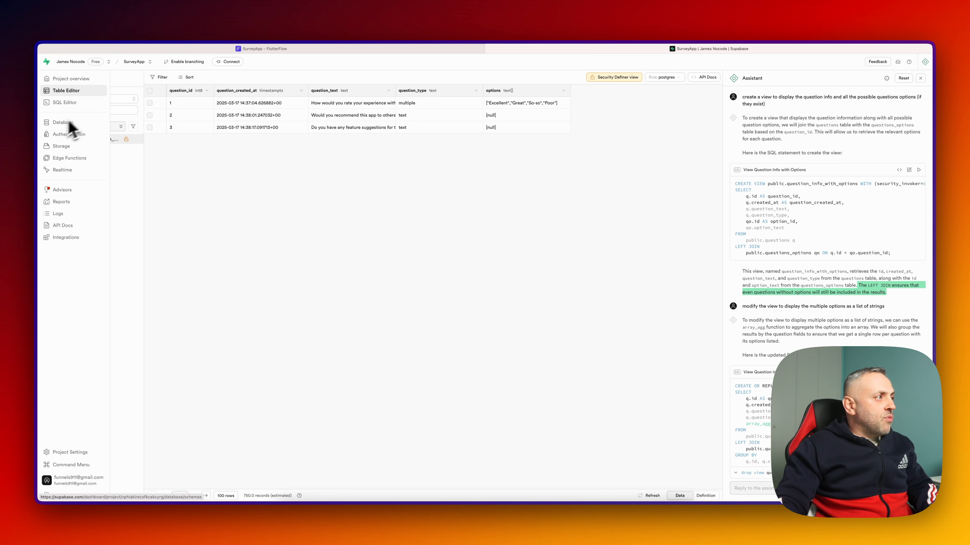
# - Re-import the Supabase schema in FlutterFlow and check the view's options List<String> field
pyautogui.click(250, 50)
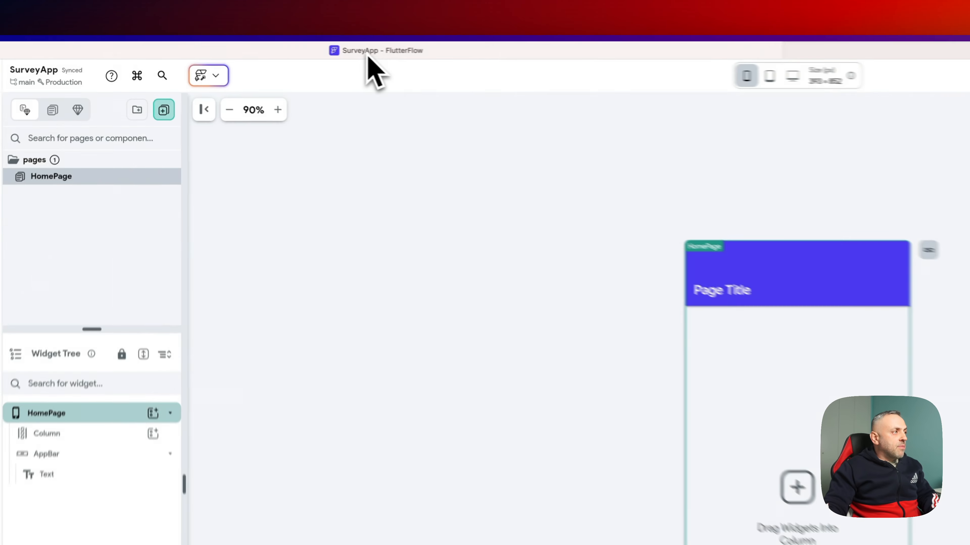
pyautogui.press('super+k')
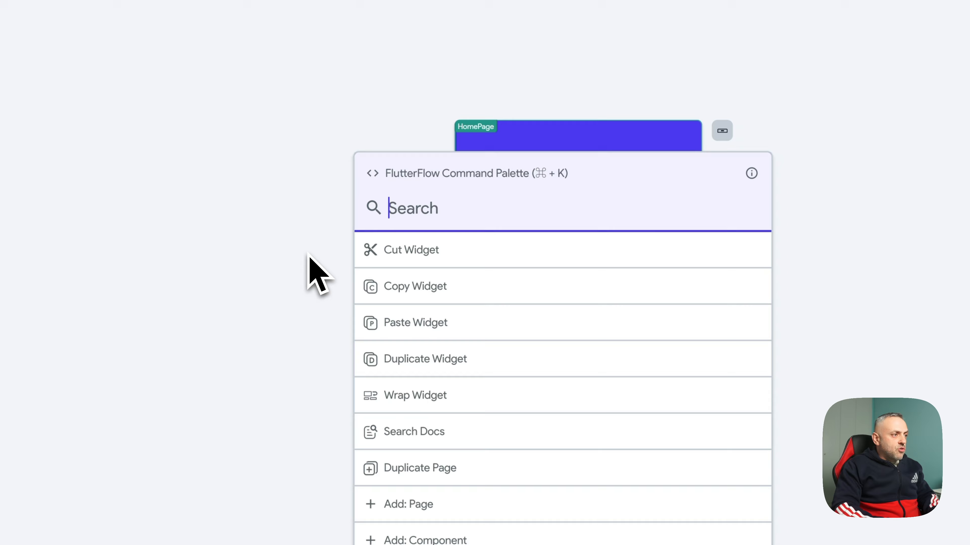
pyautogui.write('supa')
pyautogui.press('Return')
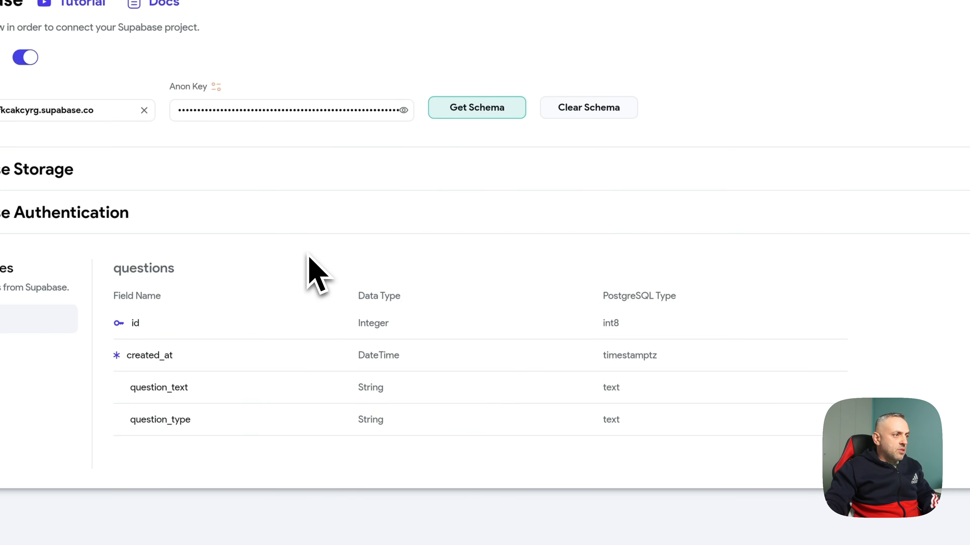
pyautogui.click(477, 107)
pyautogui.click(665, 419)
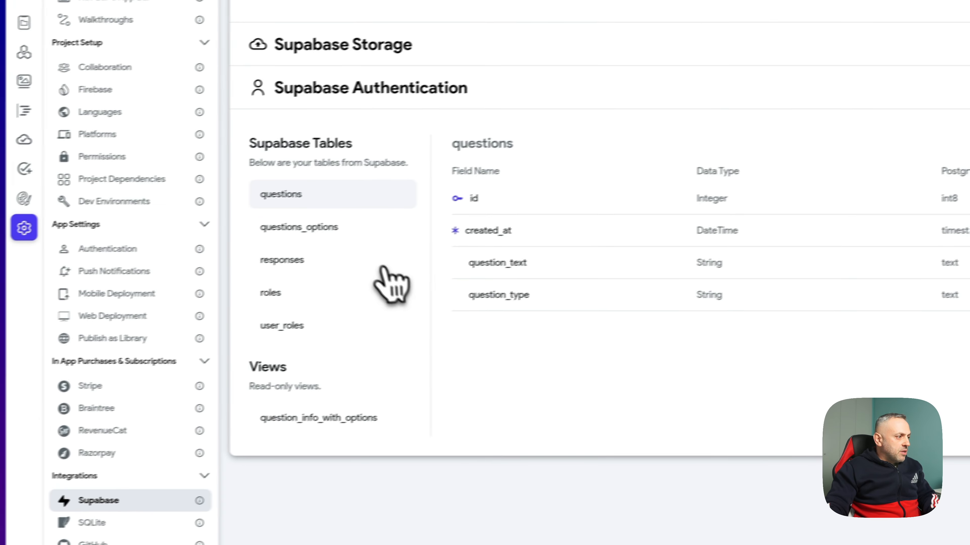
pyautogui.click(338, 414)
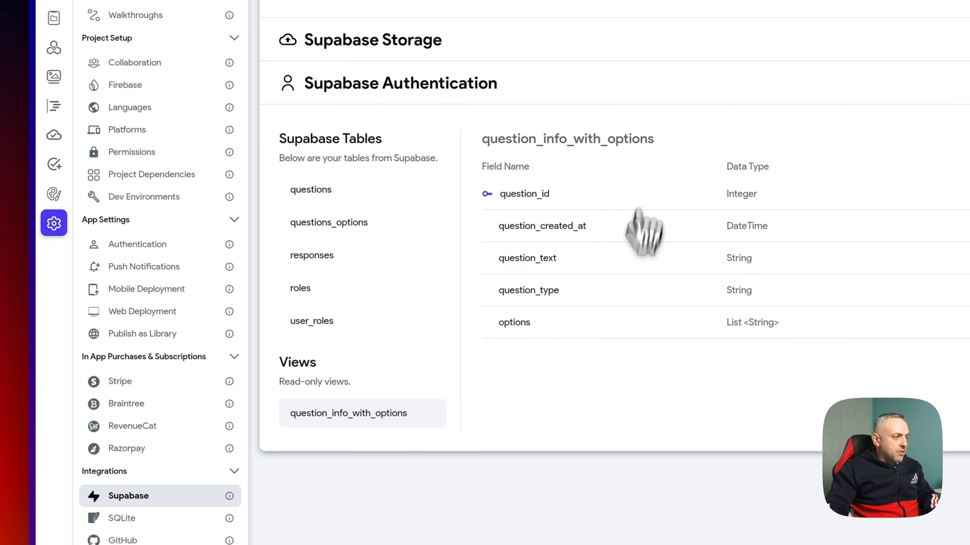
pyautogui.click(63, 154)
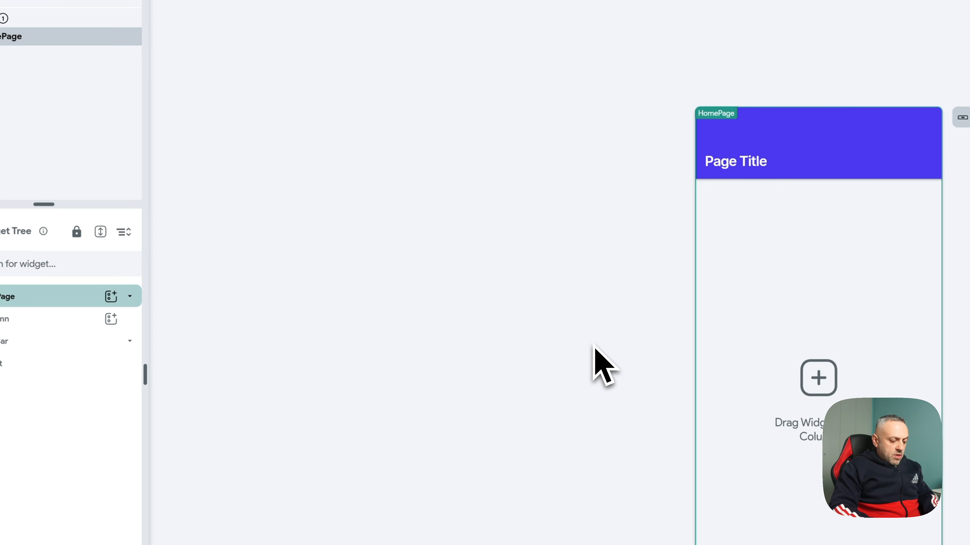
# - Enable authentication in FlutterFlow with Supabase as the authentication type
pyautogui.press('super+k')
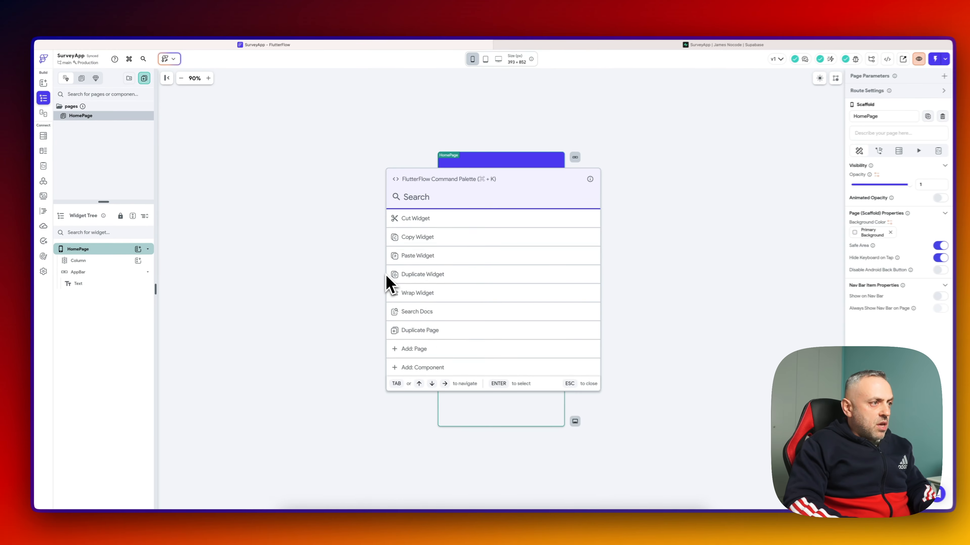
pyautogui.write('auth')
pyautogui.press('Return')
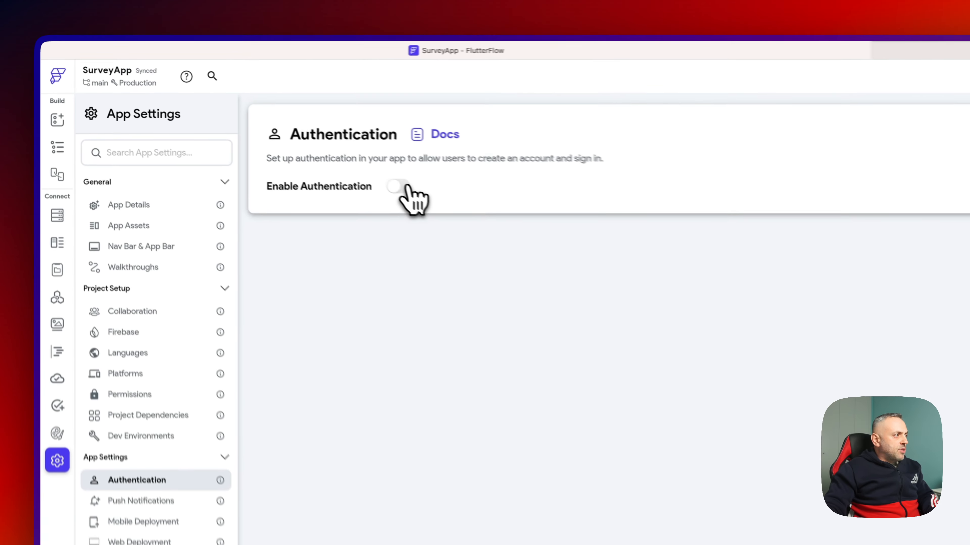
pyautogui.click(229, 121)
pyautogui.click(382, 245)
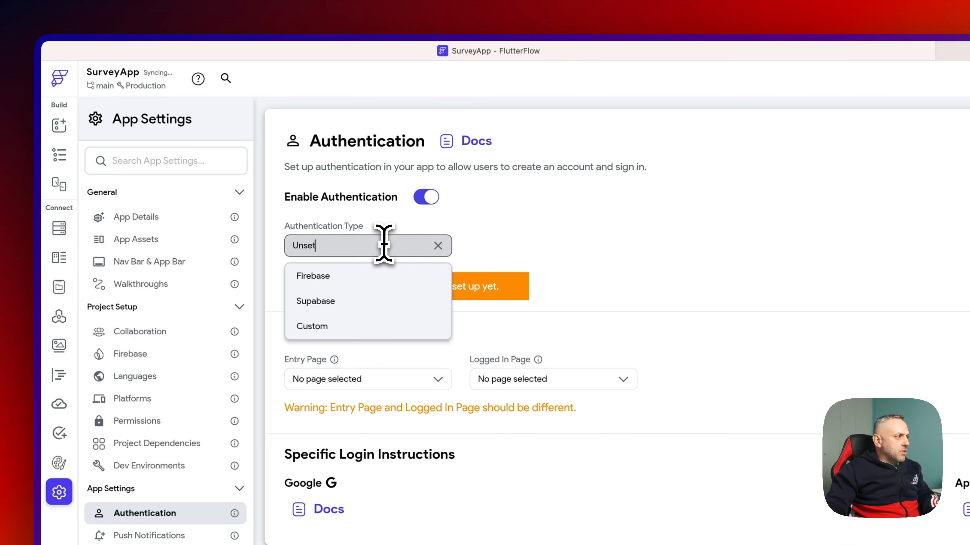
pyautogui.click(365, 305)
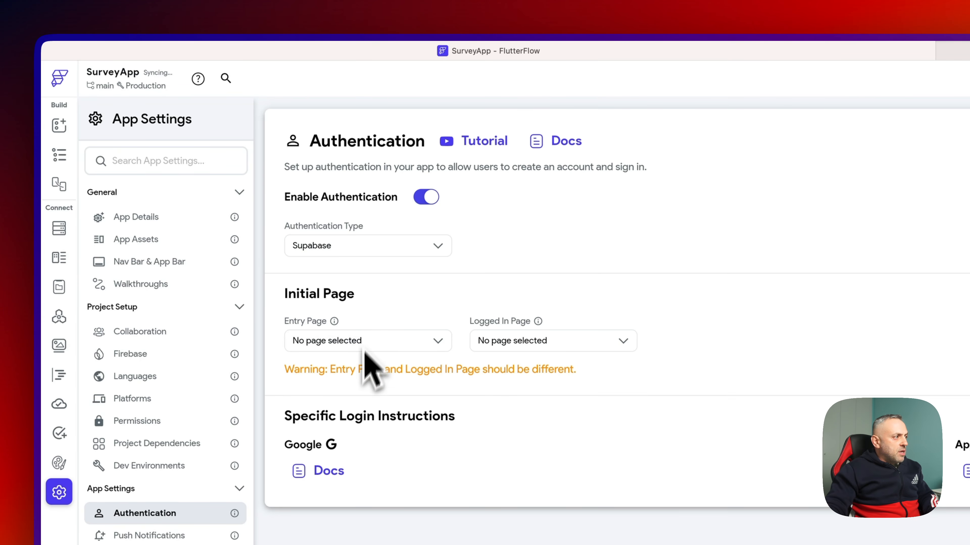
# - Set HomePage as the Logged In Page, leaving the entry page unchanged
pyautogui.click(348, 341)
pyautogui.click(389, 325)
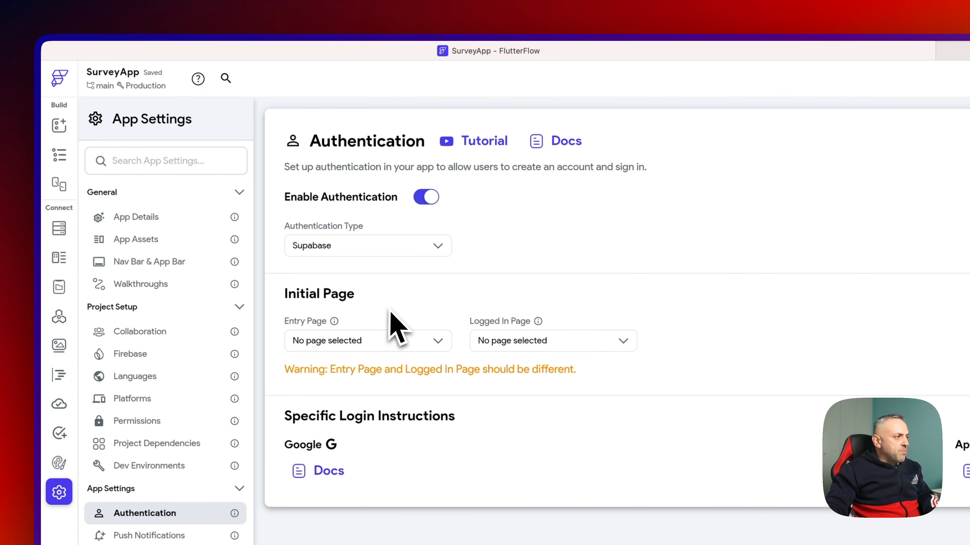
pyautogui.click(496, 335)
pyautogui.click(520, 373)
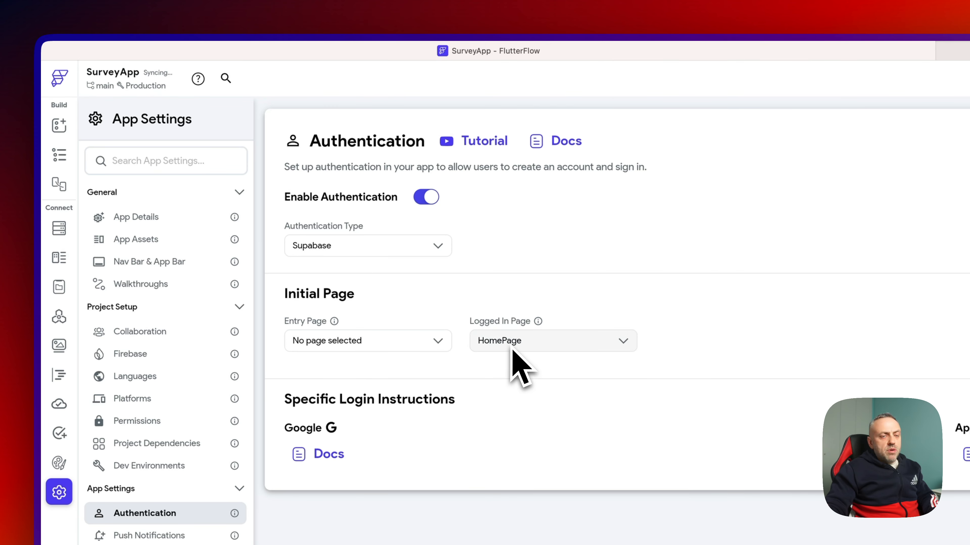
pyautogui.click(386, 340)
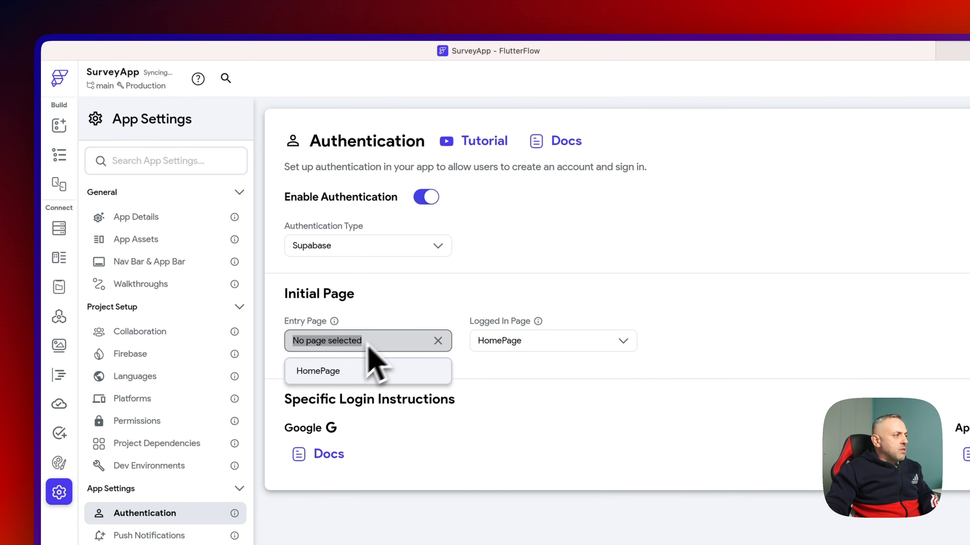
pyautogui.click(383, 312)
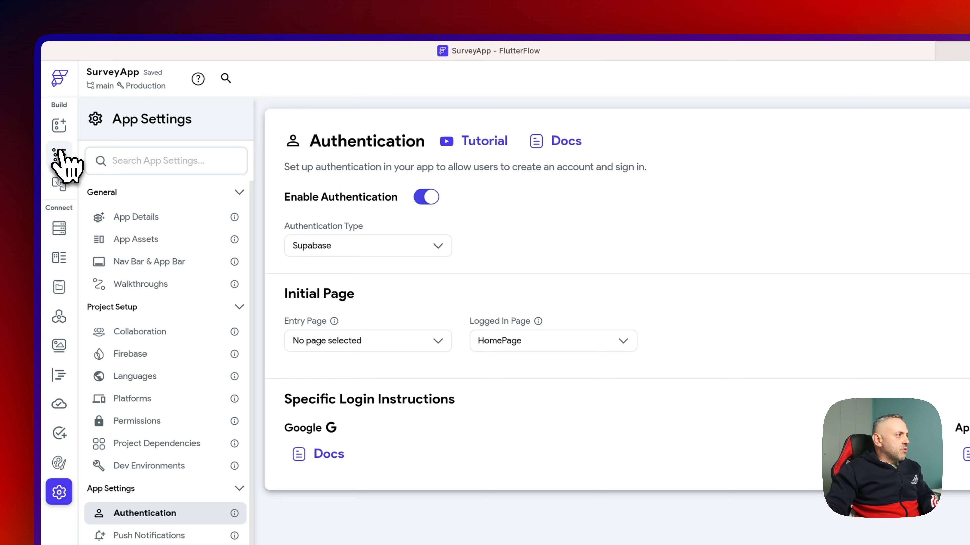
pyautogui.click(59, 157)
pyautogui.click(254, 115)
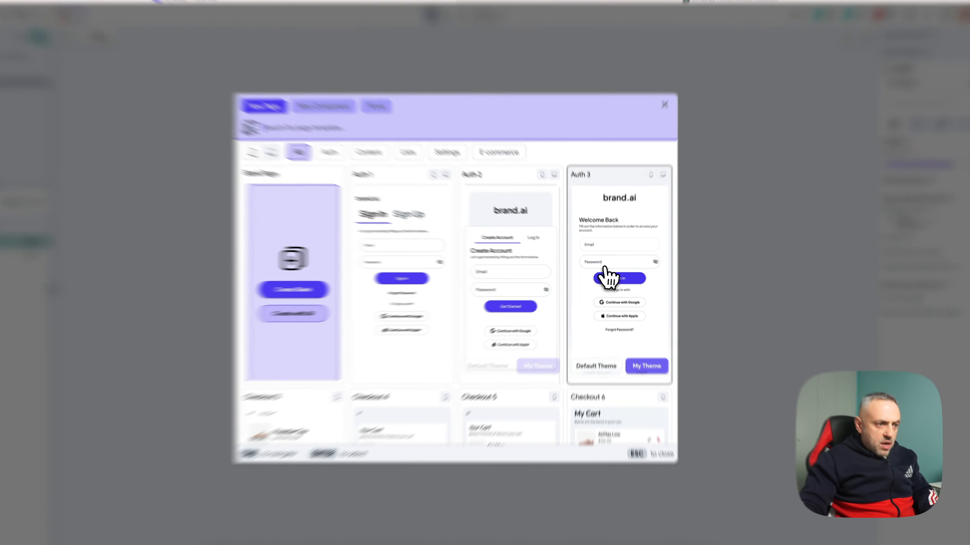
# - Create a page named login from the Auth 3 template using My Theme
pyautogui.click(618, 277)
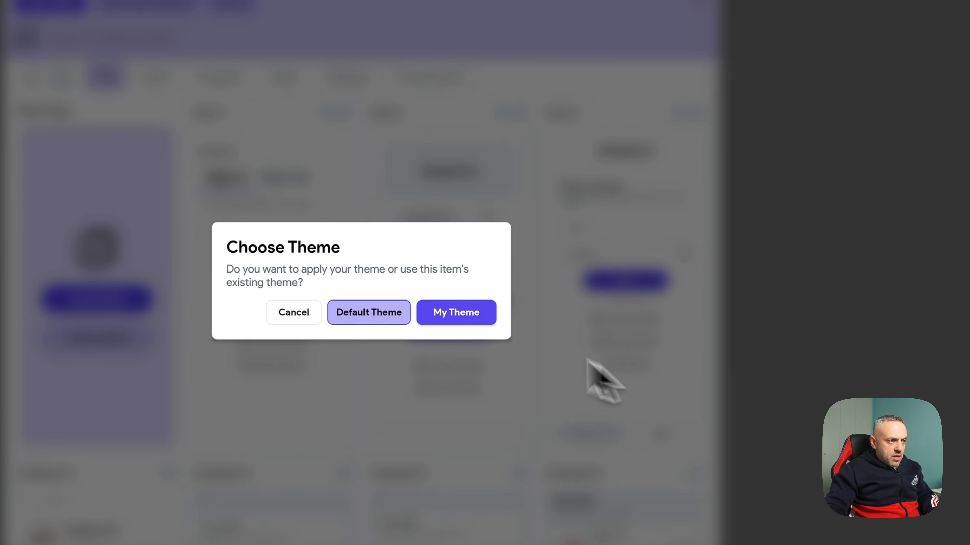
pyautogui.click(448, 322)
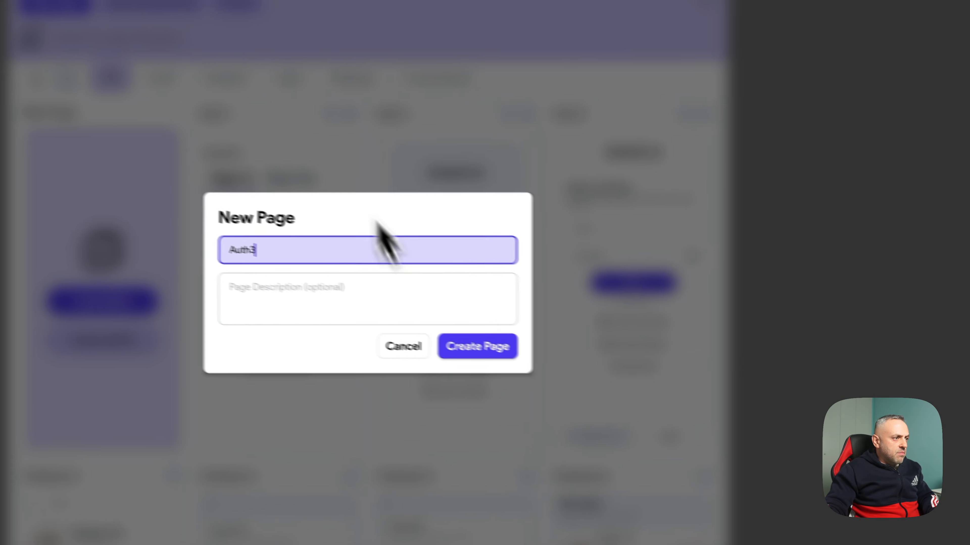
pyautogui.press('BackSpace')
pyautogui.press('BackSpace')
pyautogui.press('BackSpace')
pyautogui.press('BackSpace')
pyautogui.press('BackSpace')
pyautogui.press('BackSpace')
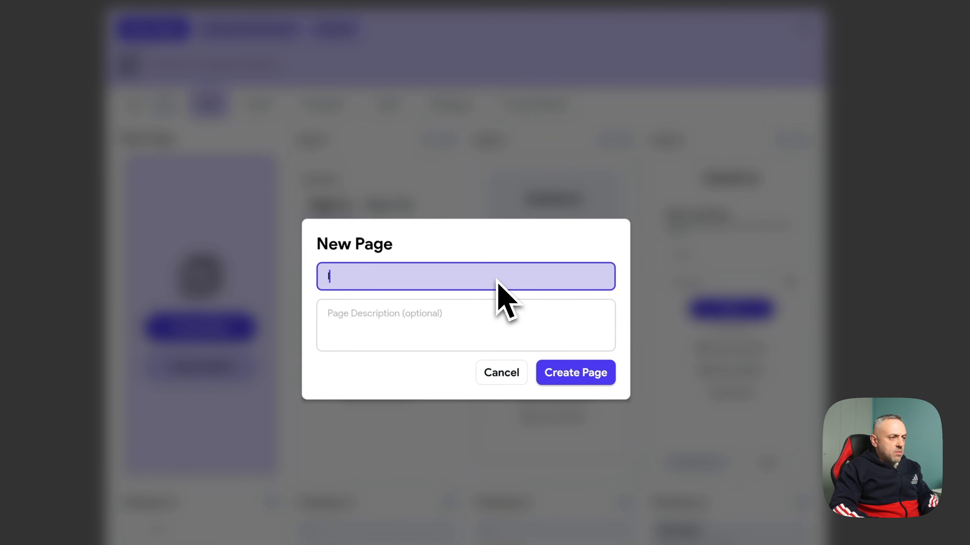
pyautogui.write('login')
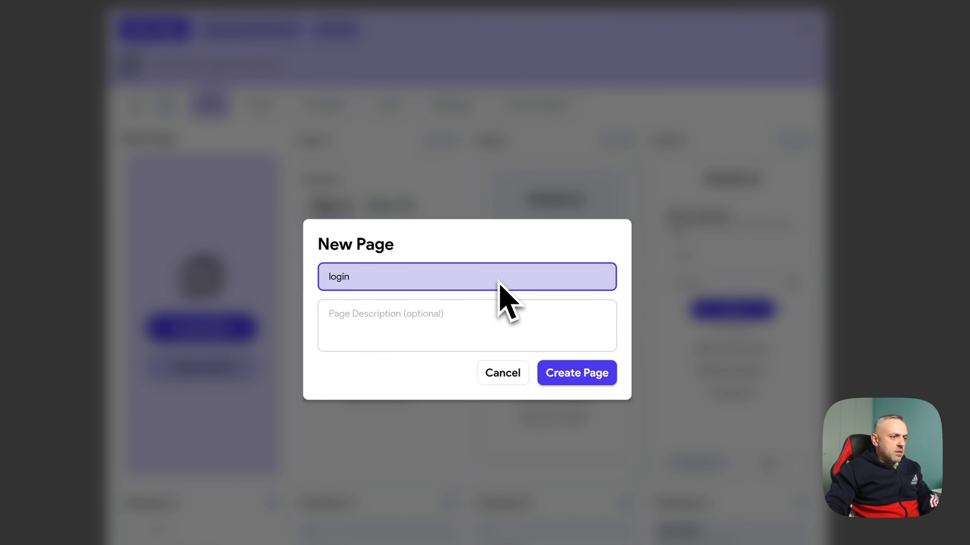
pyautogui.click(576, 373)
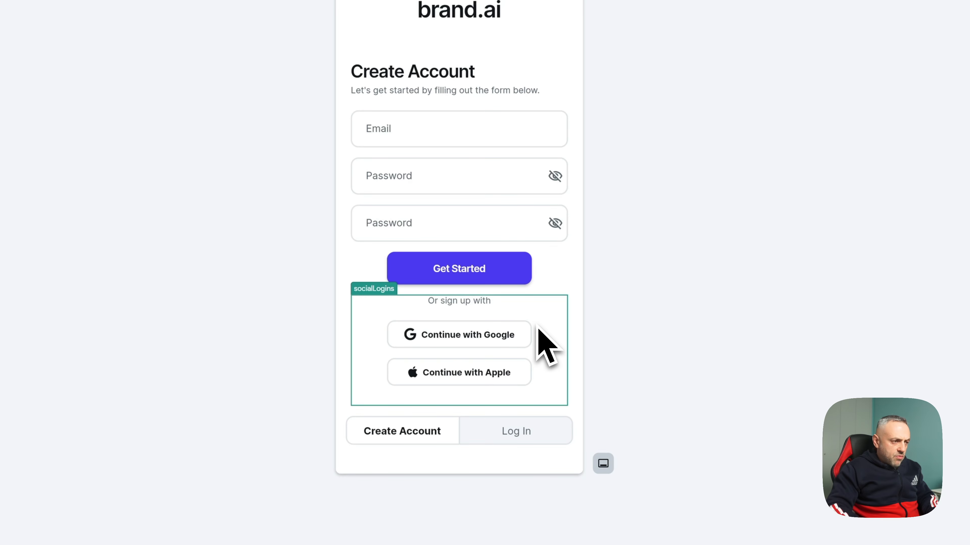
# - Delete the social logins block, then the Google and Apple buttons on the Log In tab
pyautogui.press('Delete')
pyautogui.click(515, 433)
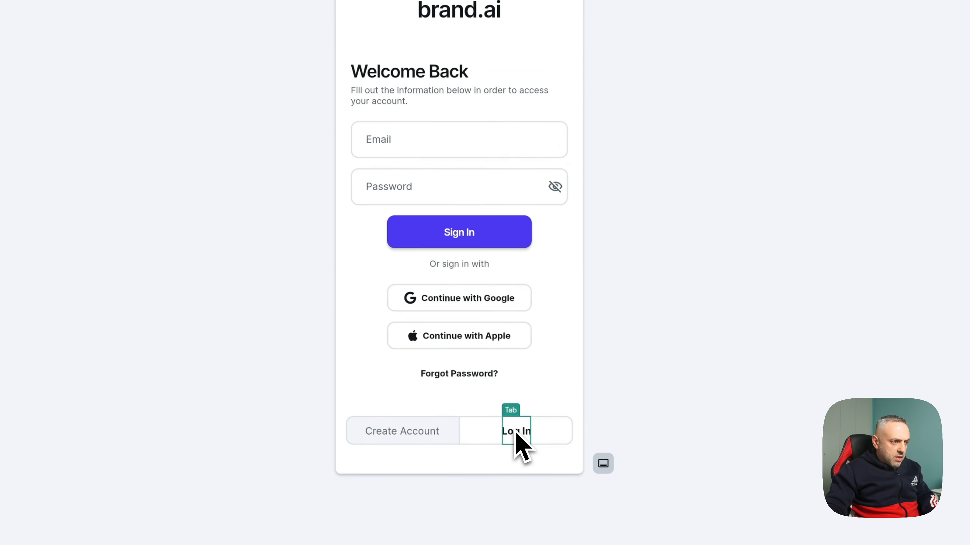
pyautogui.press('Delete')
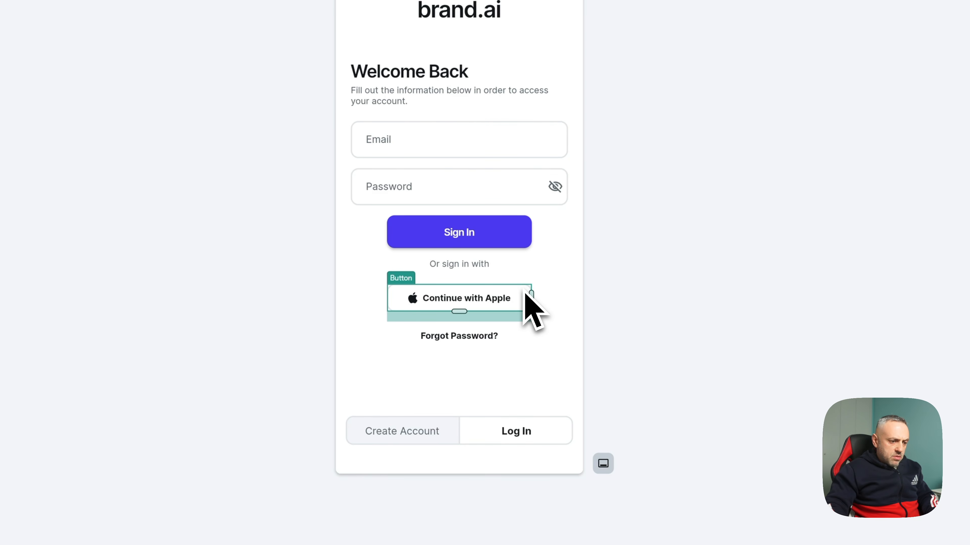
pyautogui.press('Delete')
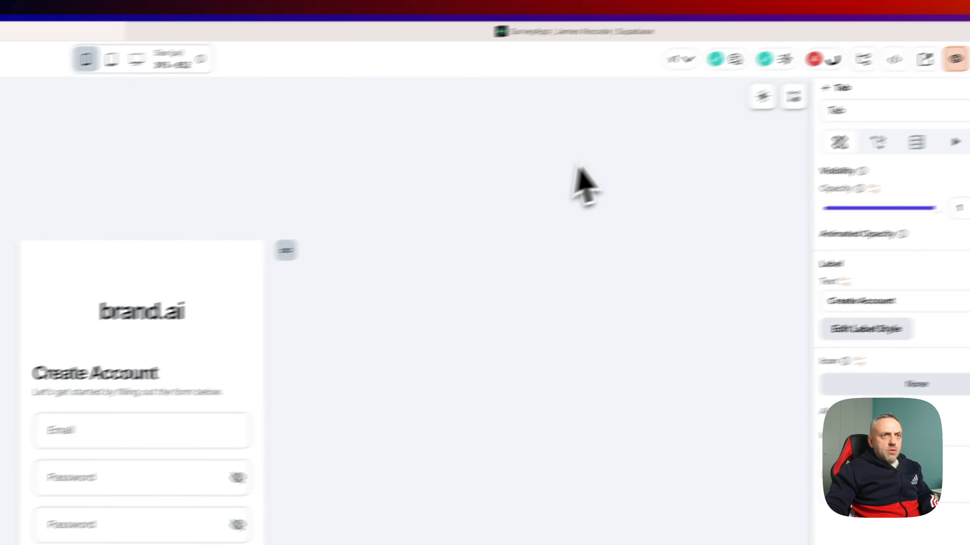
# - Resolve the Auth Page Setup issue by choosing login as the app's Entry Page
pyautogui.click(721, 79)
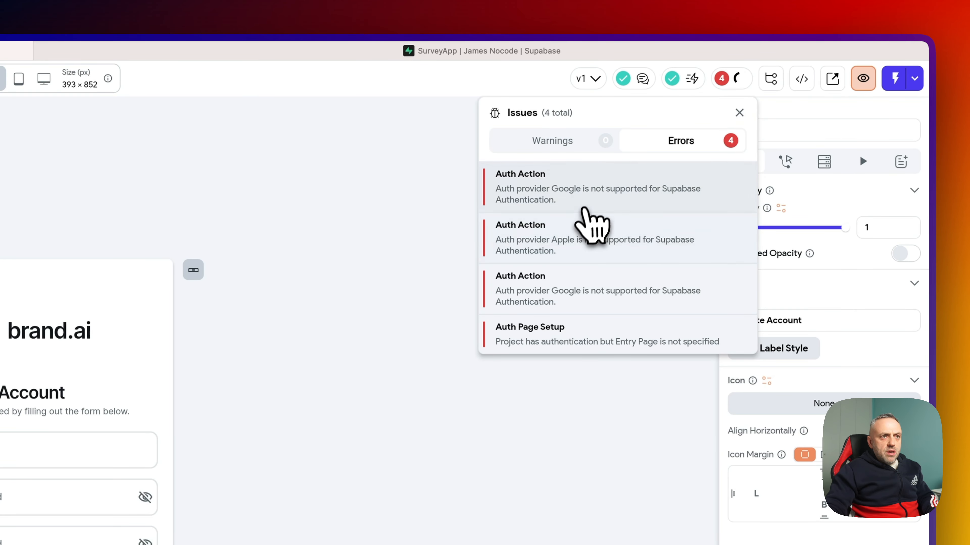
pyautogui.click(720, 81)
pyautogui.click(725, 85)
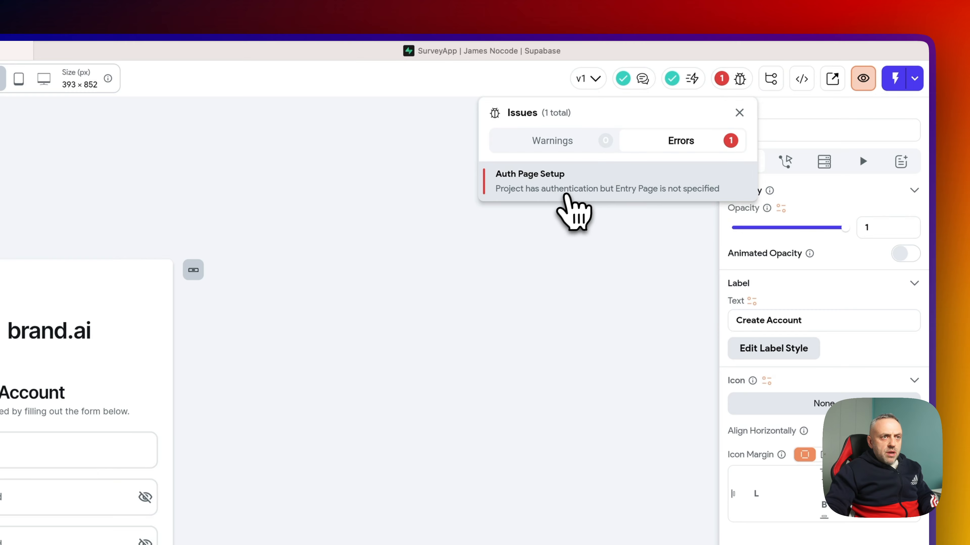
pyautogui.click(428, 309)
pyautogui.click(725, 83)
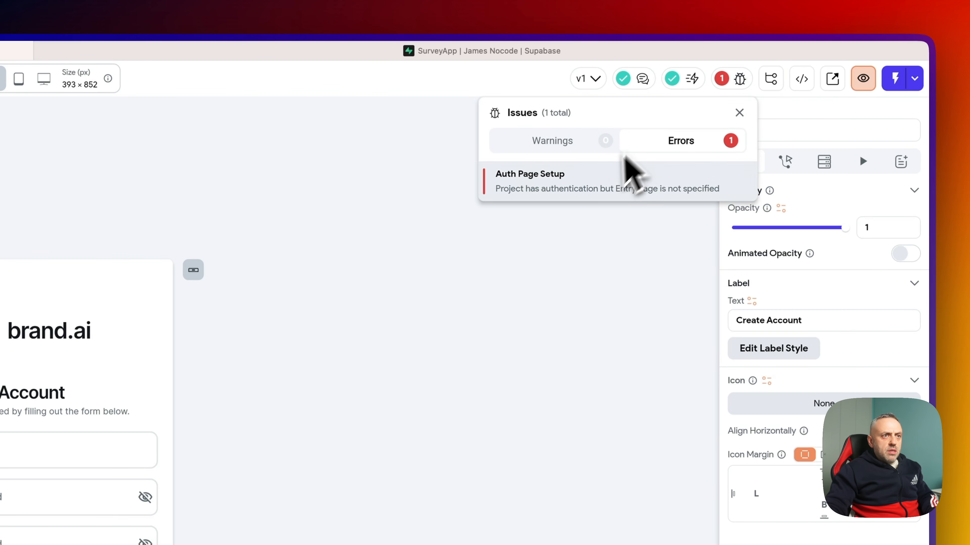
pyautogui.click(595, 189)
pyautogui.click(350, 277)
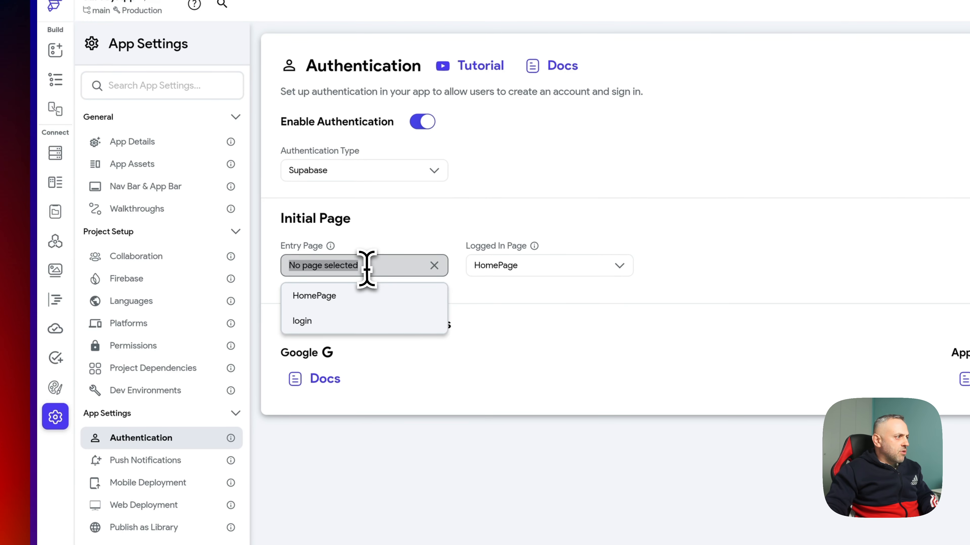
pyautogui.click(347, 323)
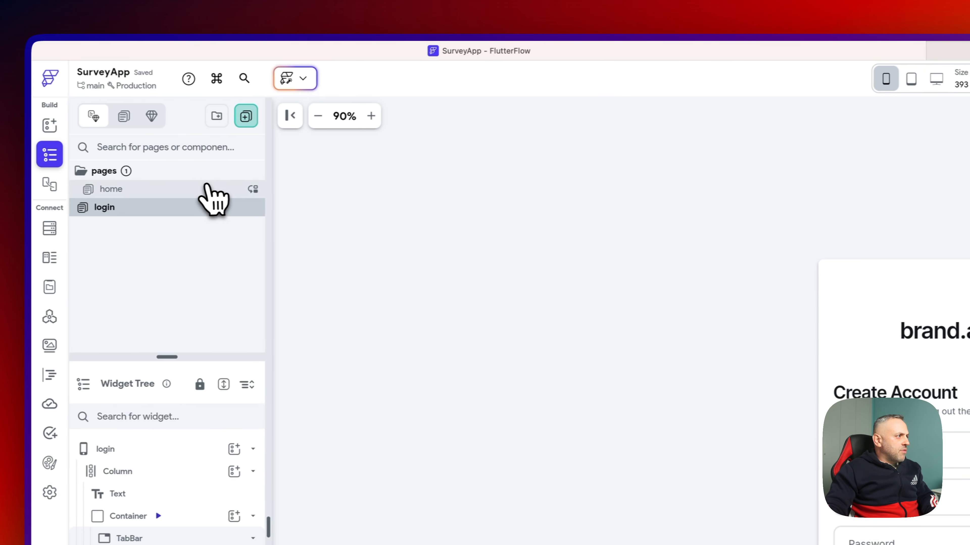
# - Open the home page at desktop preview width and select its Page Title text for replacing
pyautogui.click(209, 188)
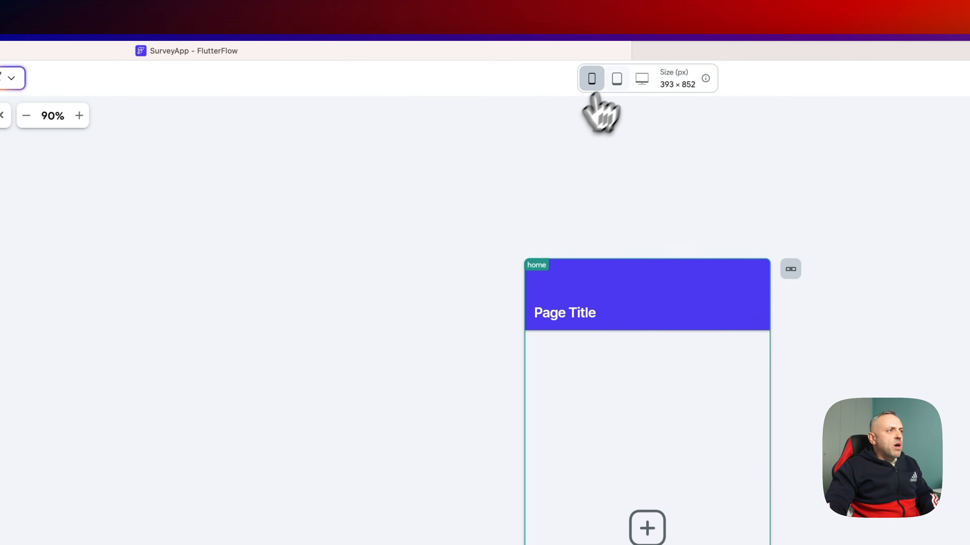
pyautogui.click(648, 82)
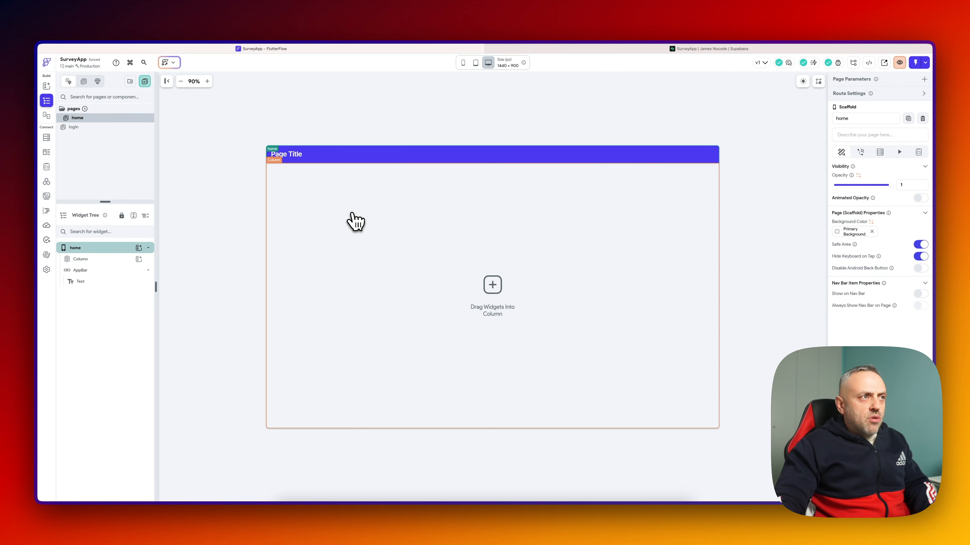
pyautogui.moveTo(931, 186)
pyautogui.mouseDown()
pyautogui.moveTo(866, 187)
pyautogui.moveTo(917, 184)
pyautogui.mouseUp()
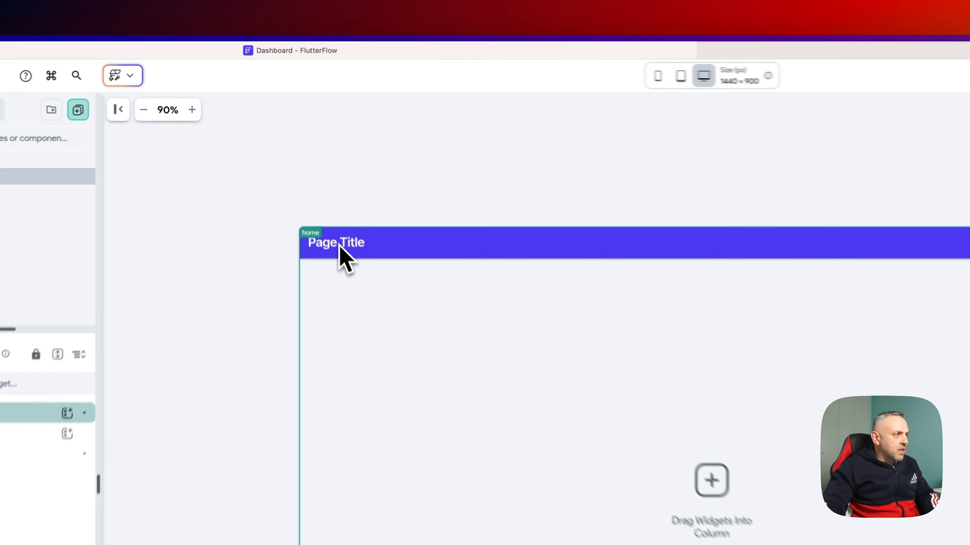
pyautogui.click(289, 154)
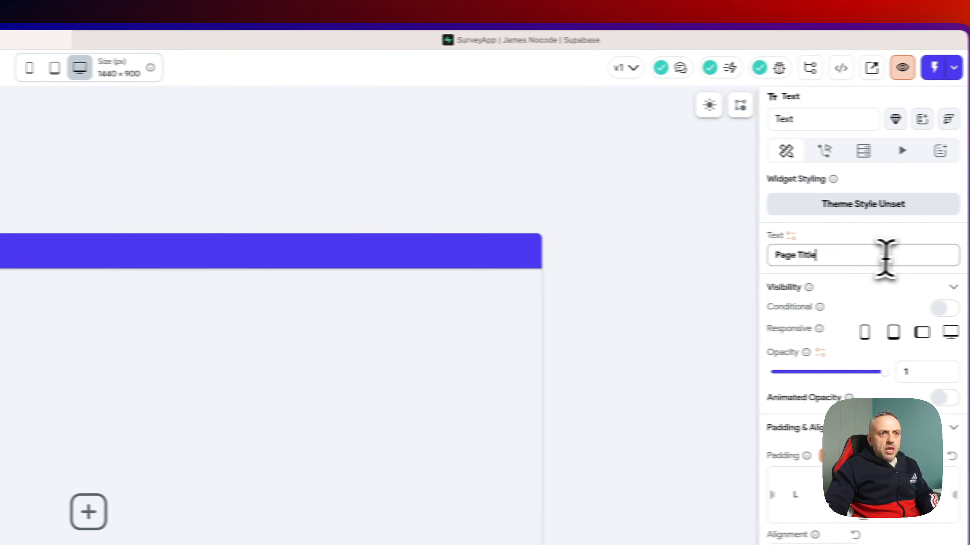
pyautogui.tripleClick(829, 255)
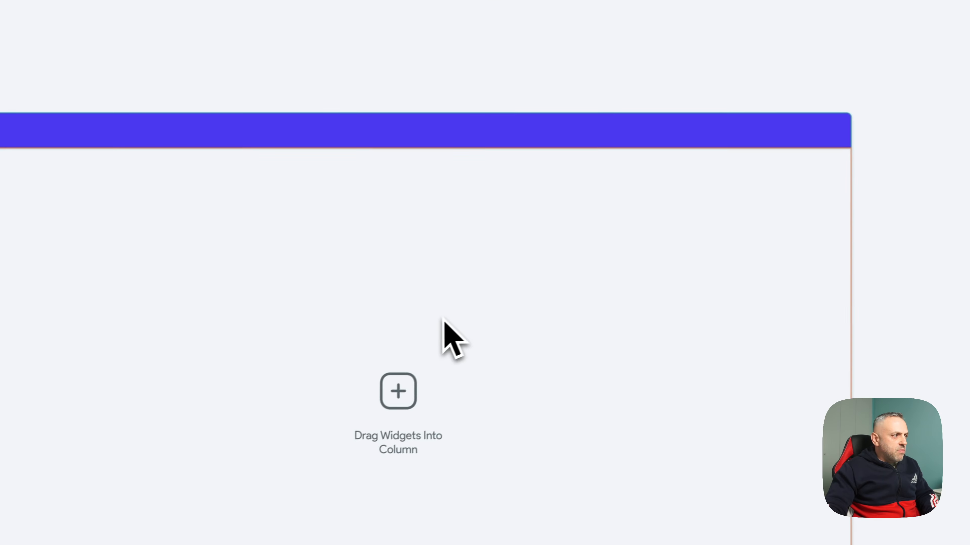
# - Add a ListView inside the home page's Column, searched as 'list' in the widget picker
pyautogui.click(324, 268)
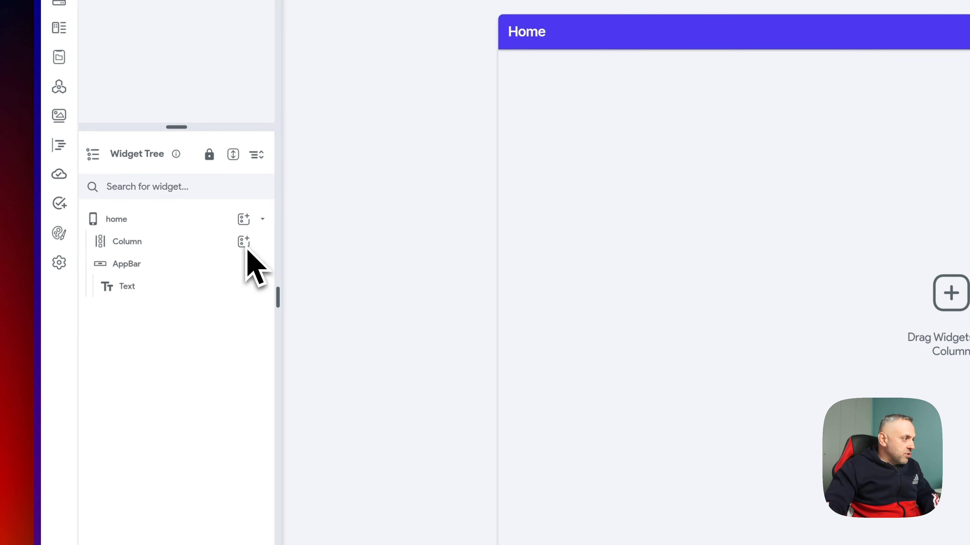
pyautogui.click(156, 243)
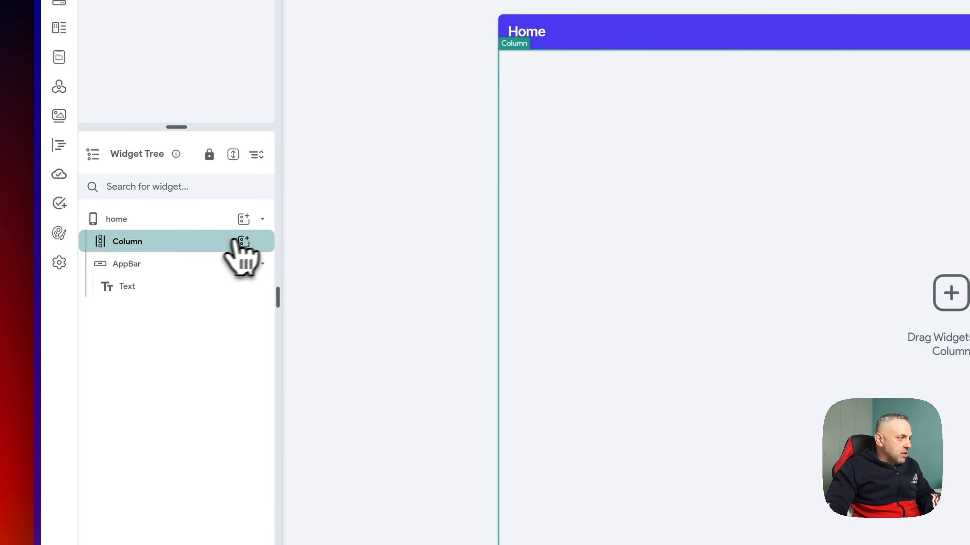
pyautogui.click(244, 241)
pyautogui.write('lis')
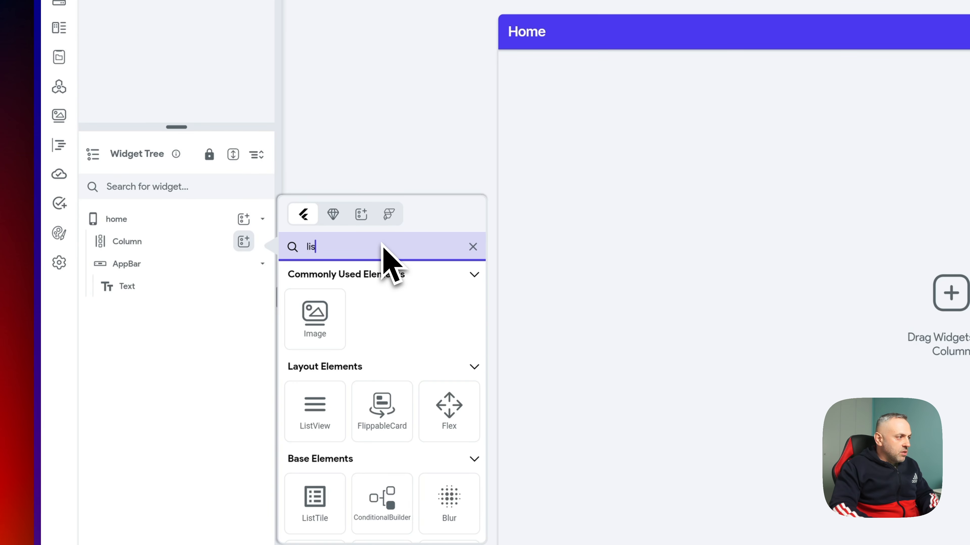
pyautogui.write('t')
pyautogui.click(322, 333)
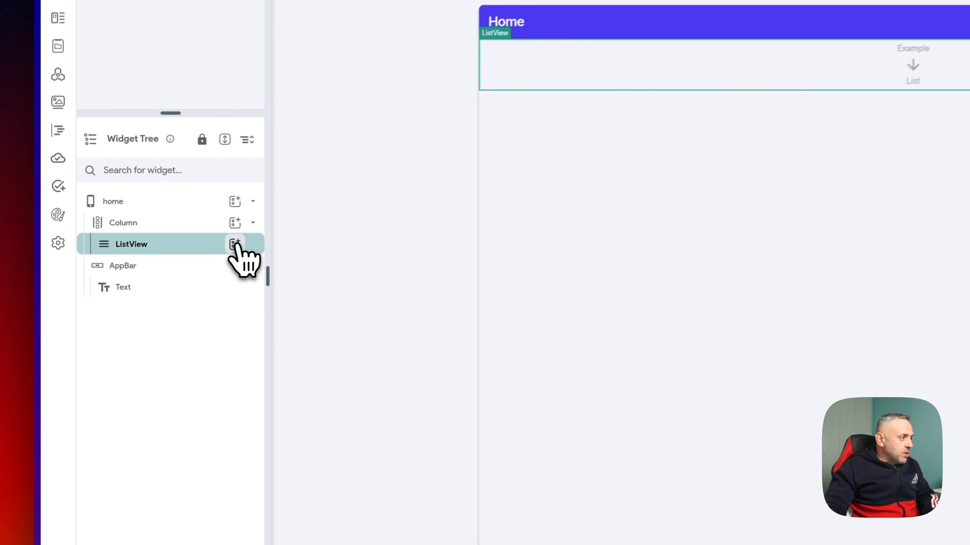
pyautogui.click(139, 270)
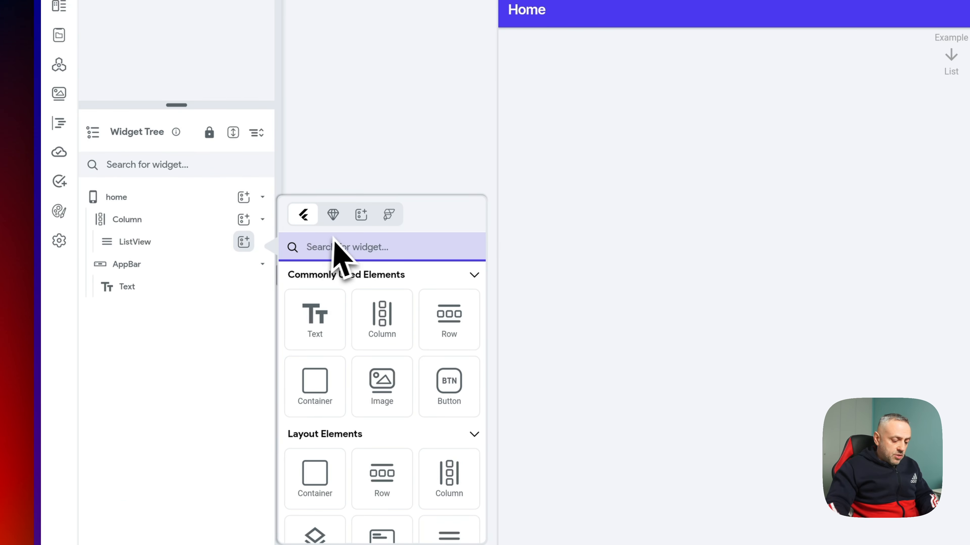
# - Add a Card inside the ListView and set its elevation to 2
pyautogui.write('card')
pyautogui.click(318, 325)
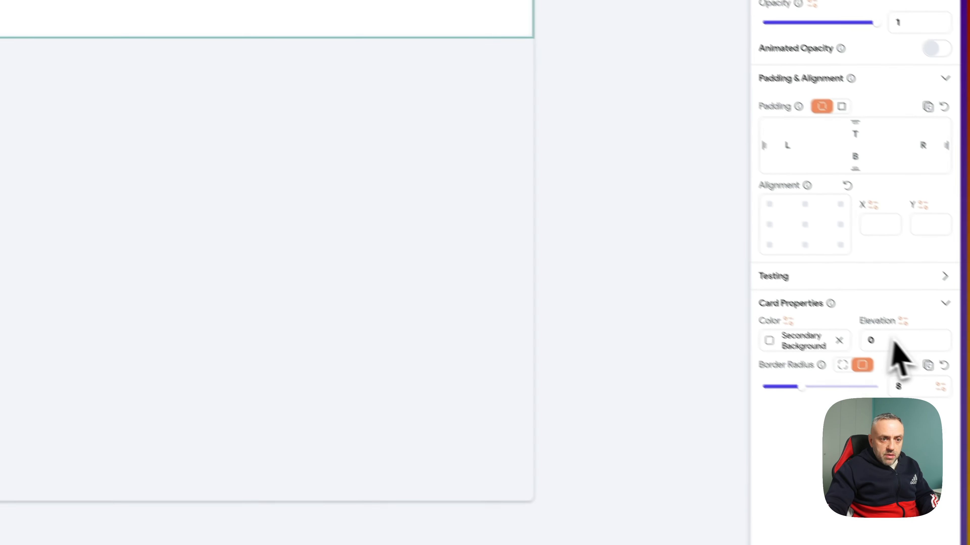
pyautogui.click(855, 320)
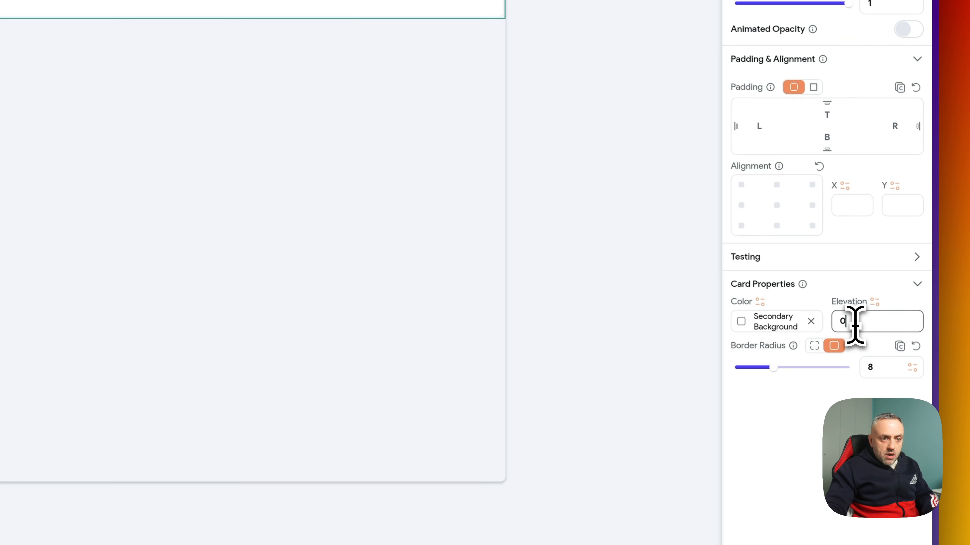
pyautogui.write('2')
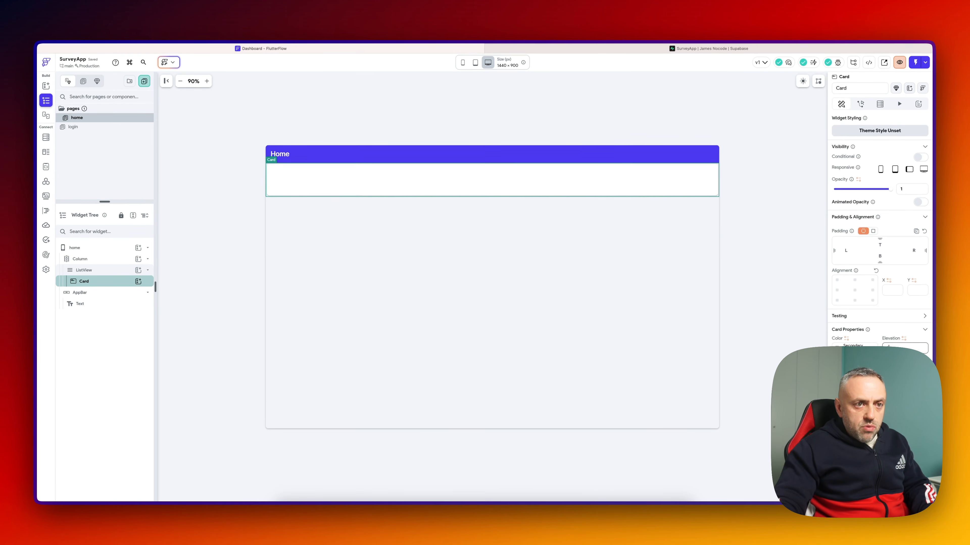
# - Add a Column inside the Card
pyautogui.click(139, 281)
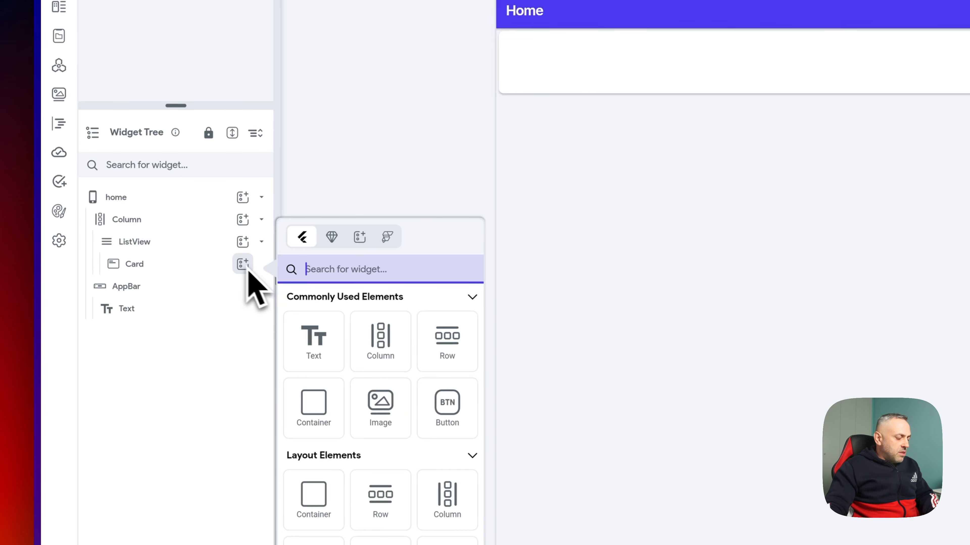
pyautogui.write('cont')
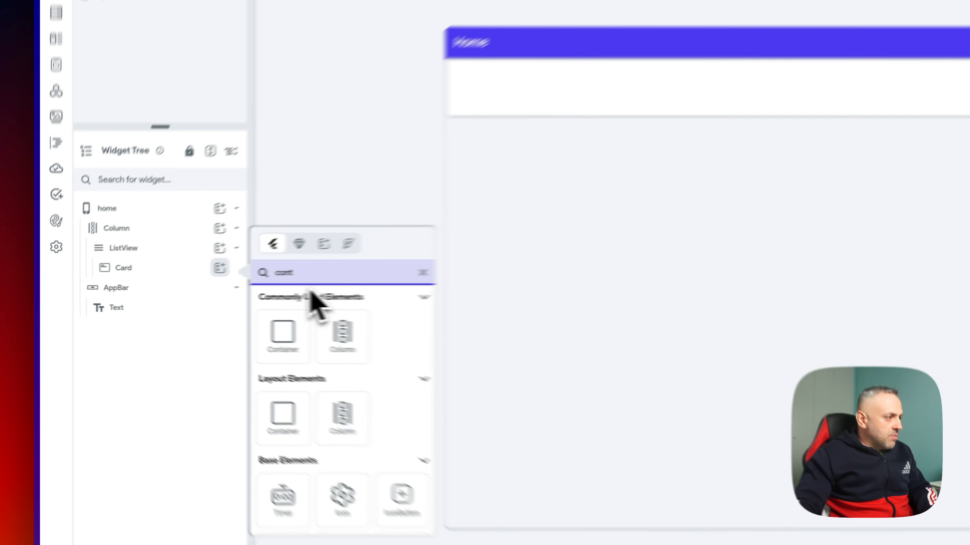
pyautogui.write('col')
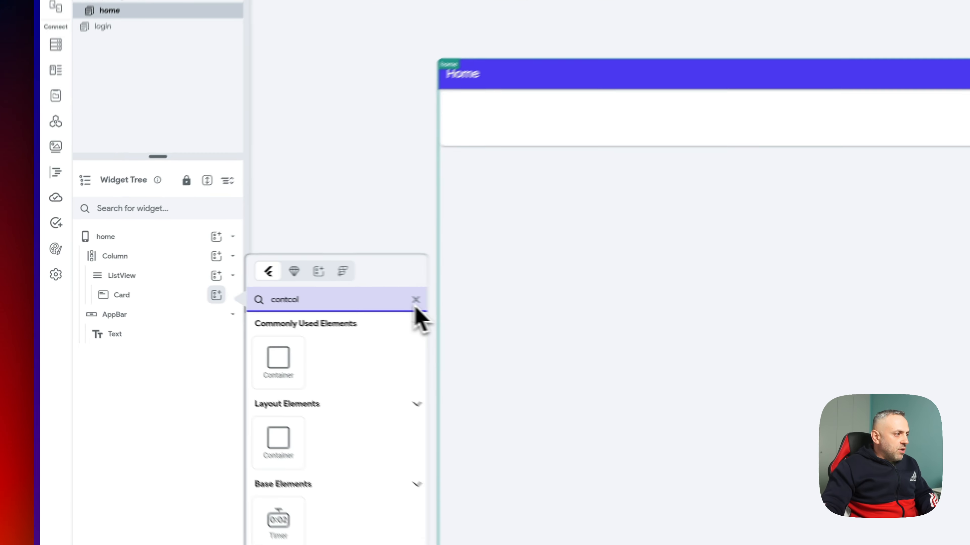
pyautogui.click(253, 283)
pyautogui.write('col')
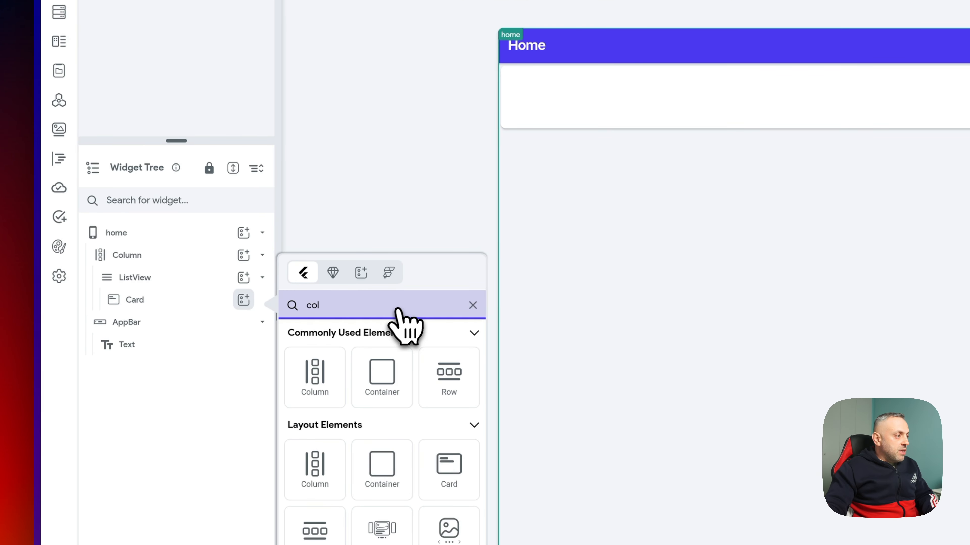
pyautogui.click(336, 373)
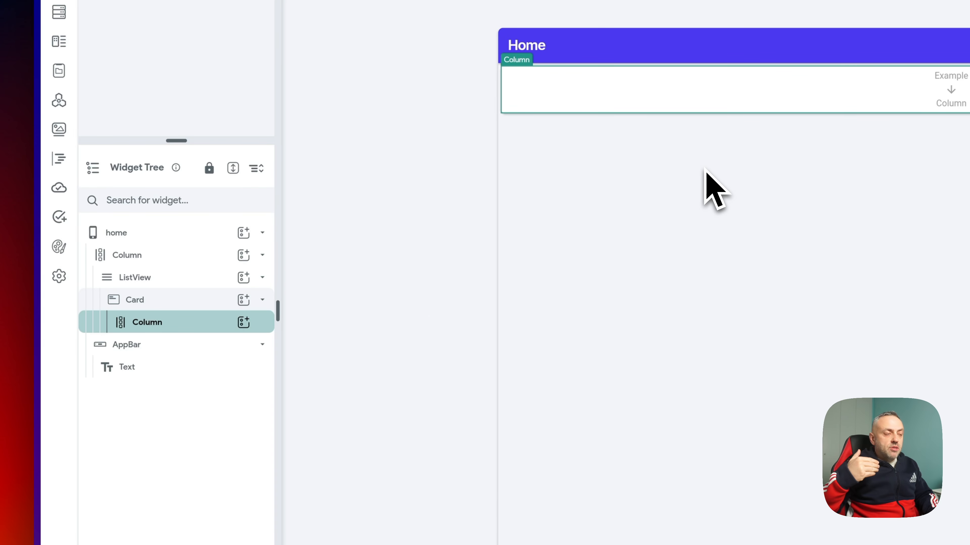
# - Add a Hello World Text widget to the card's Column
pyautogui.click(244, 322)
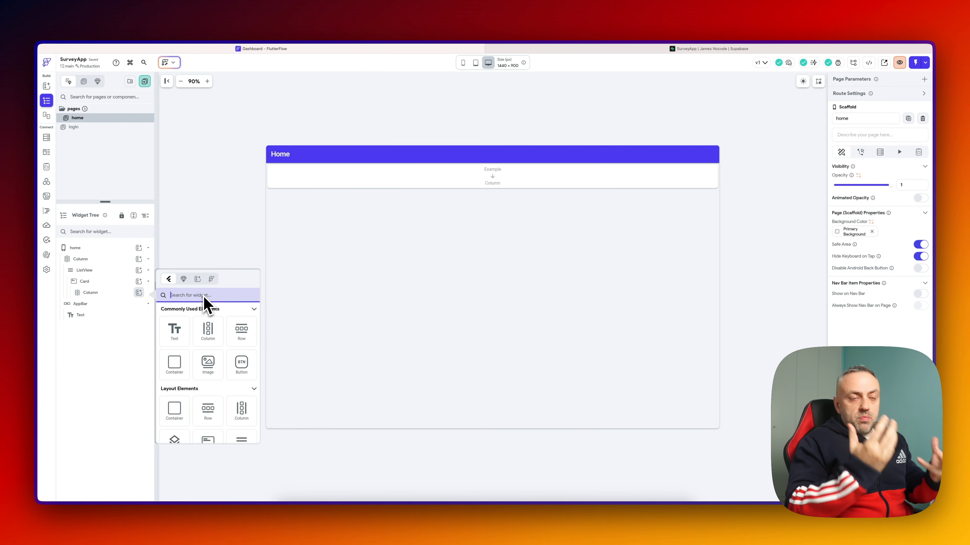
pyautogui.write('text')
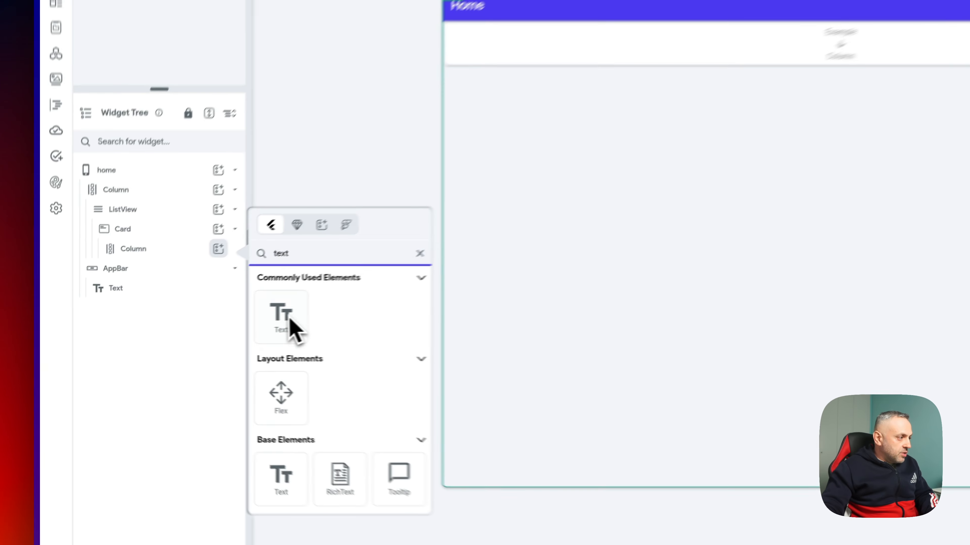
pyautogui.click(174, 330)
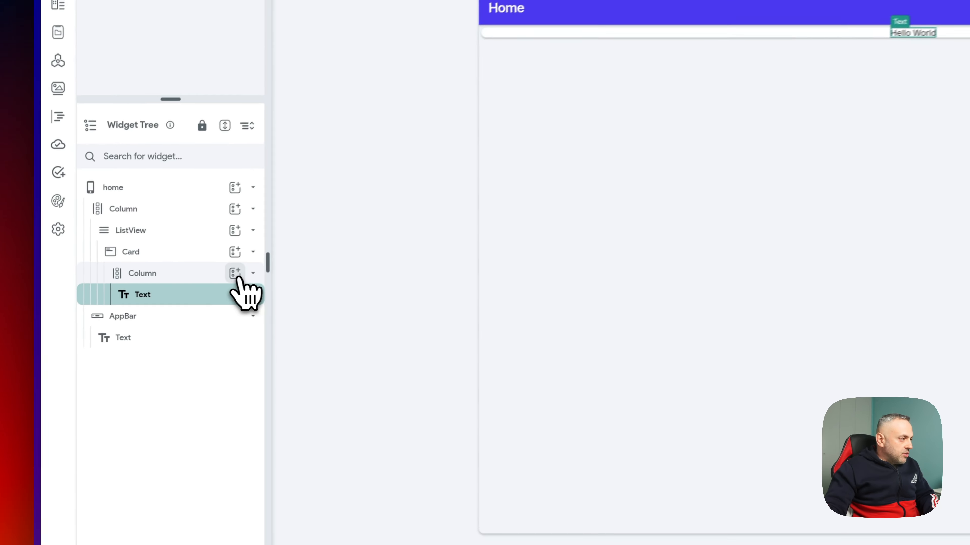
# - Search the widget picker for a text input to place below the Text
pyautogui.click(138, 292)
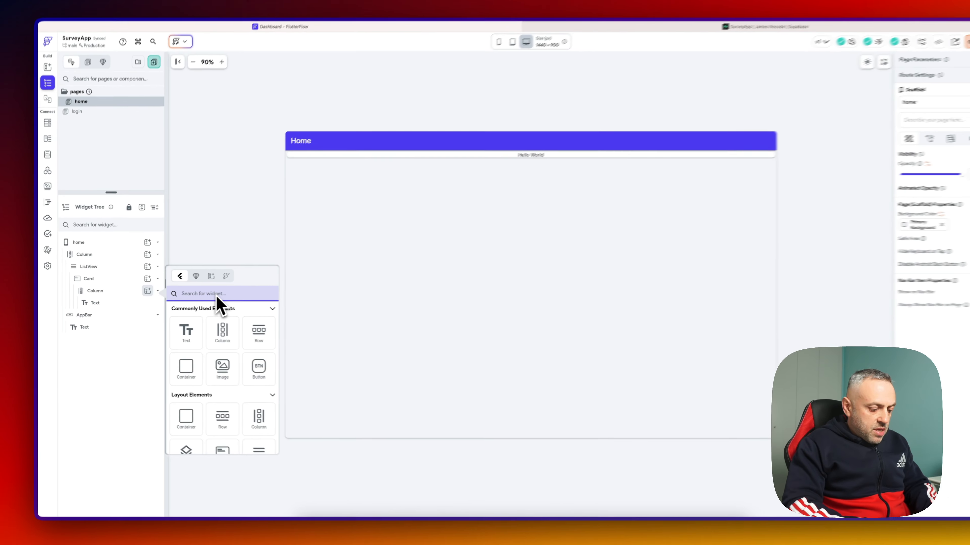
pyautogui.write('input')
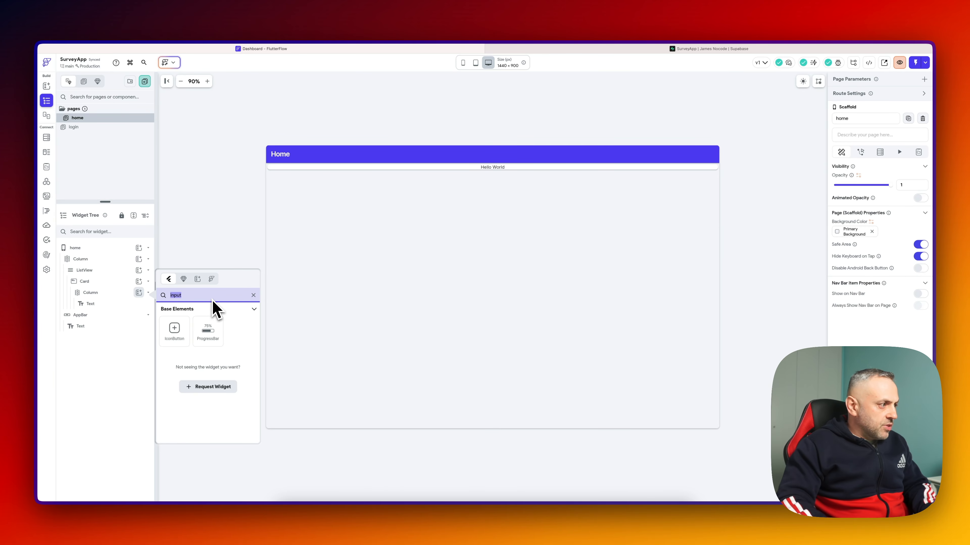
pyautogui.press('BackSpace')
pyautogui.write('text')
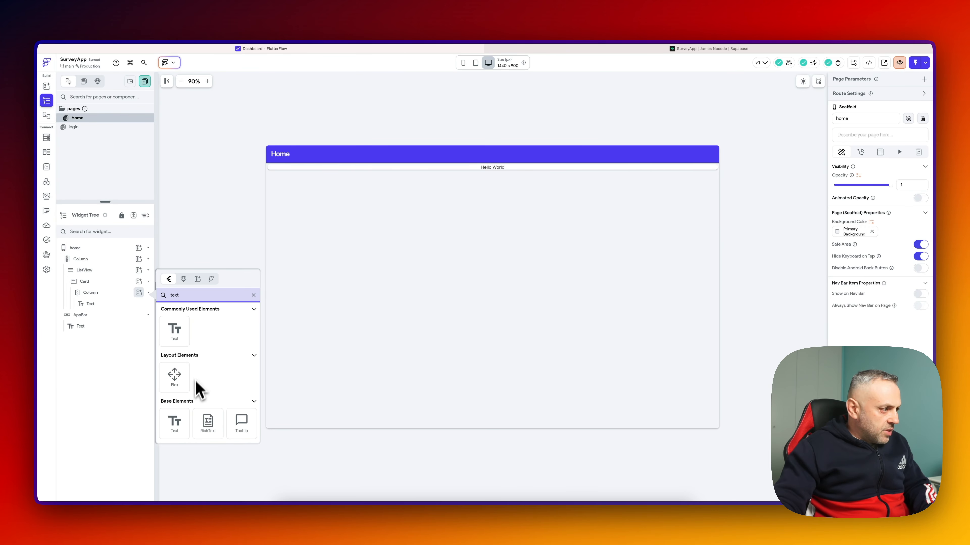
pyautogui.scroll(-3, 196, 382)
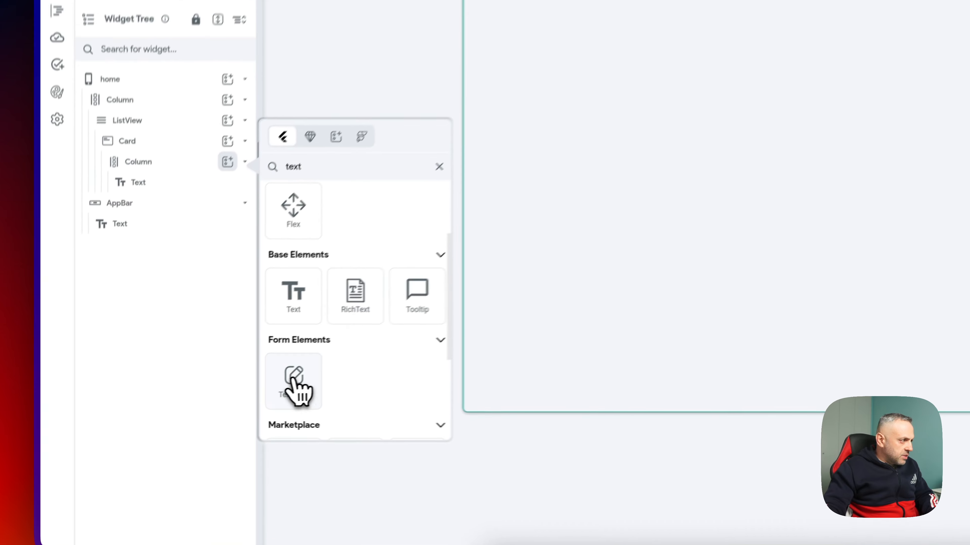
# - Add a TextField under Hello World, keeping its Input Border Type as Outline
pyautogui.click(172, 412)
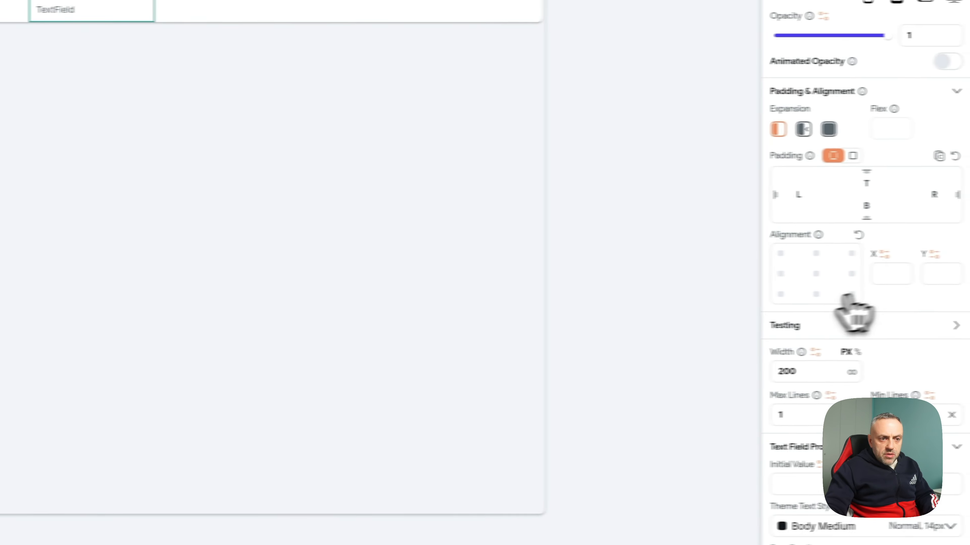
pyautogui.scroll(-5, 845, 264)
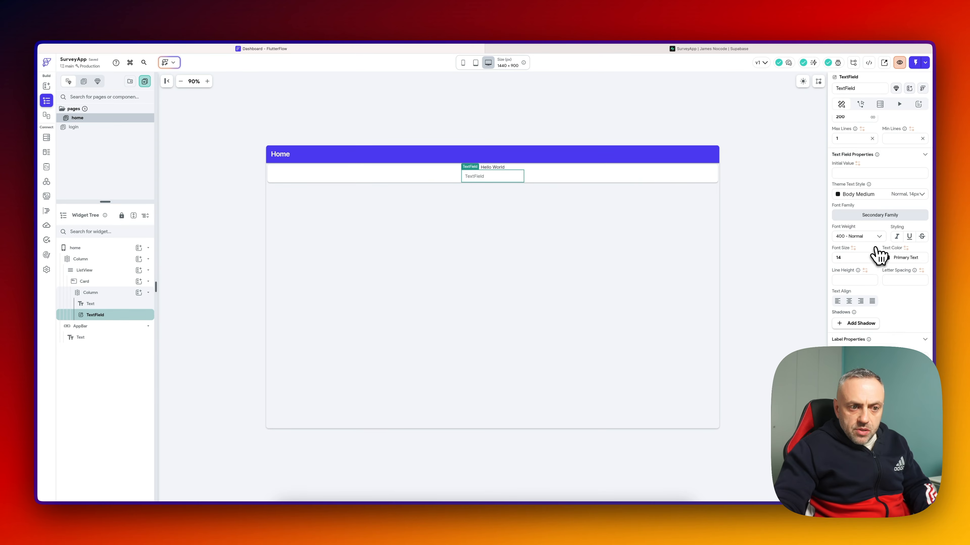
pyautogui.scroll(-3, 874, 248)
pyautogui.scroll(-10, 872, 269)
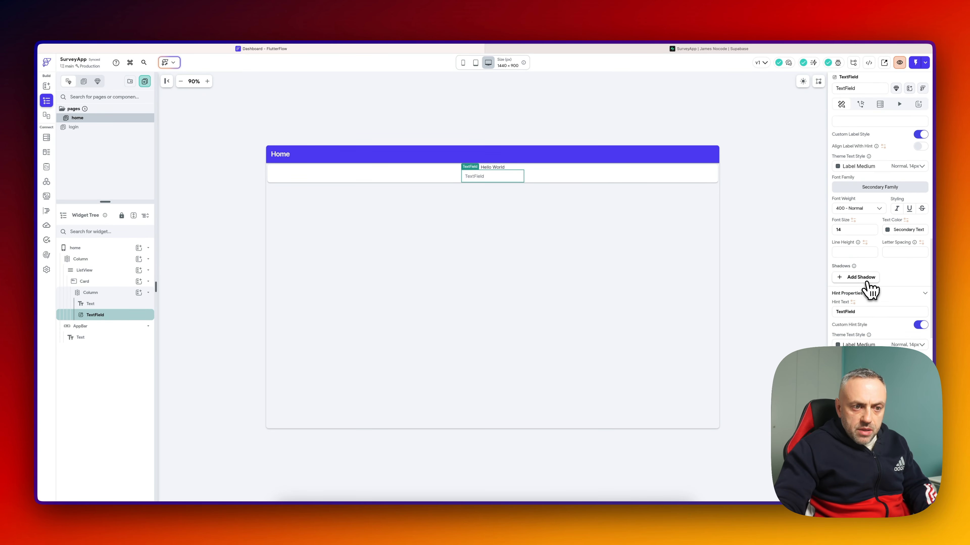
pyautogui.scroll(-5, 870, 291)
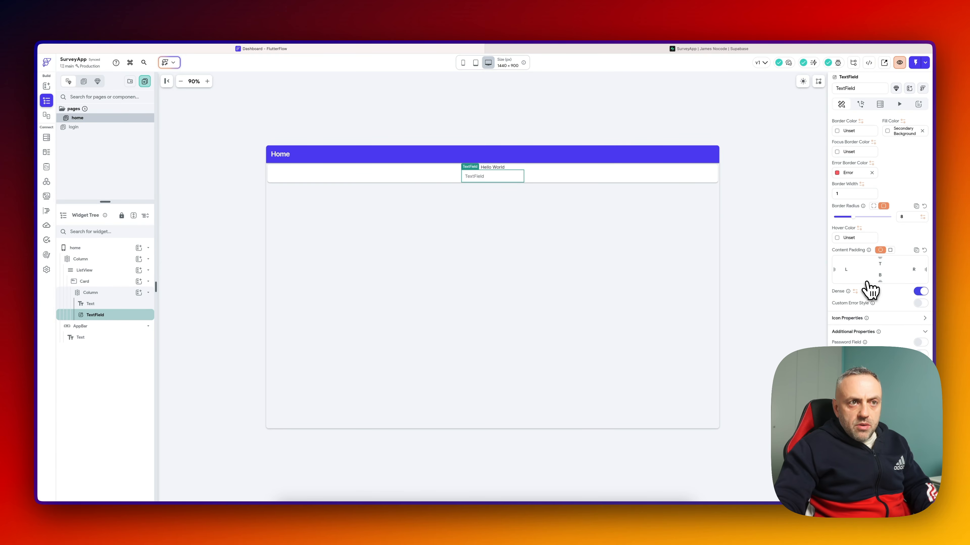
pyautogui.scroll(6, 871, 291)
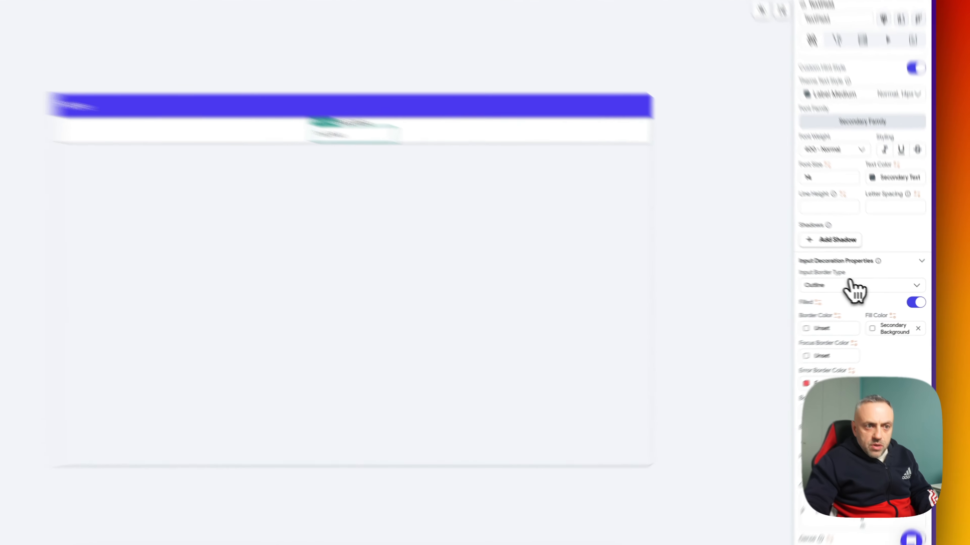
pyautogui.click(849, 284)
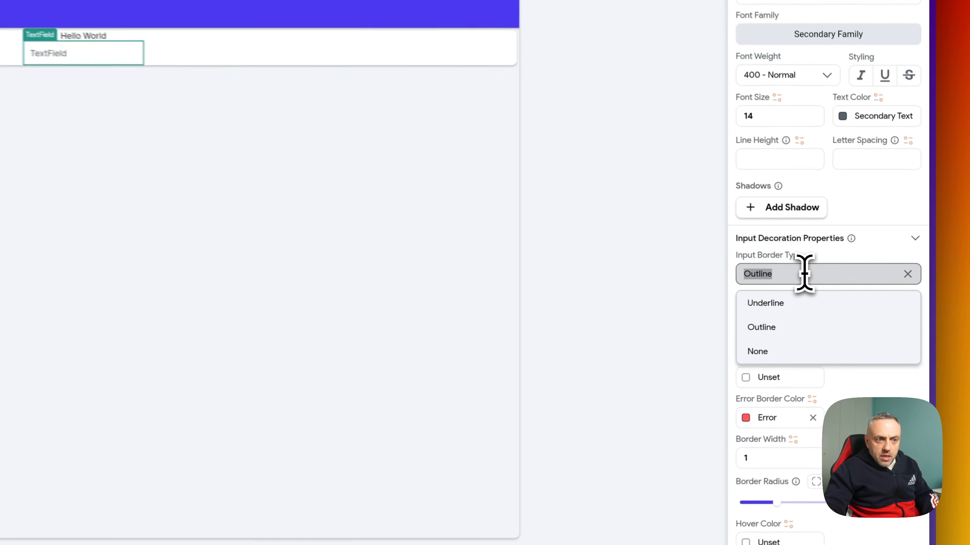
pyautogui.click(827, 321)
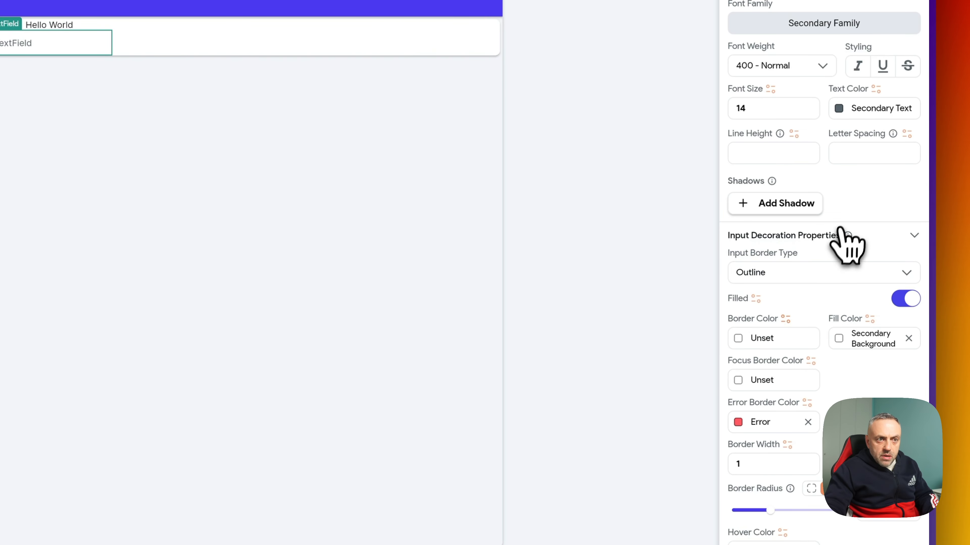
# - Set the TextField's Min Lines and Max Lines to 3
pyautogui.scroll(5, 845, 238)
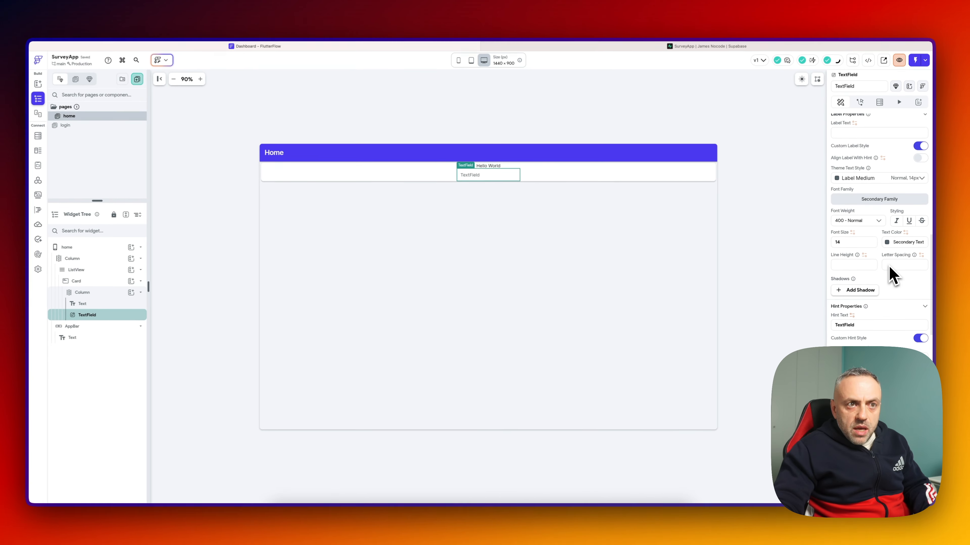
pyautogui.scroll(5, 890, 272)
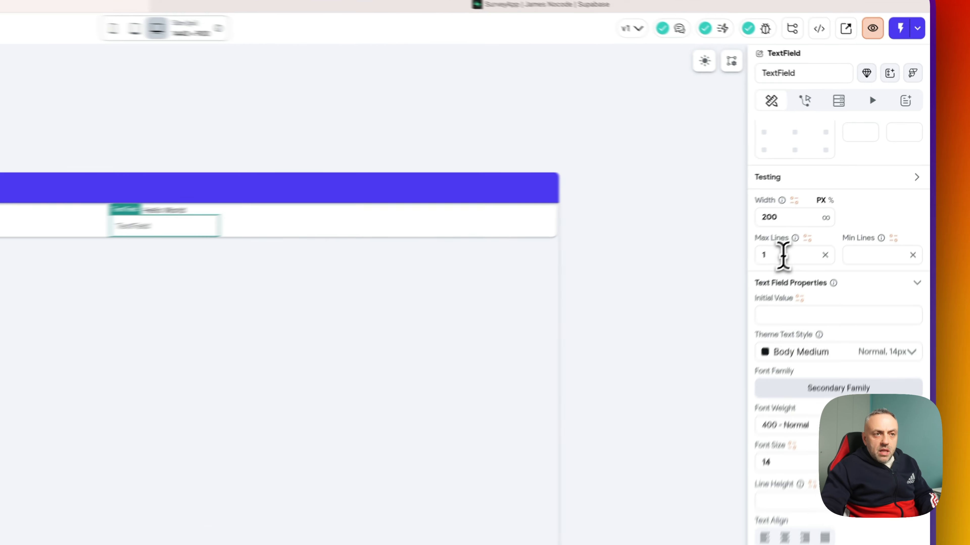
pyautogui.click(850, 193)
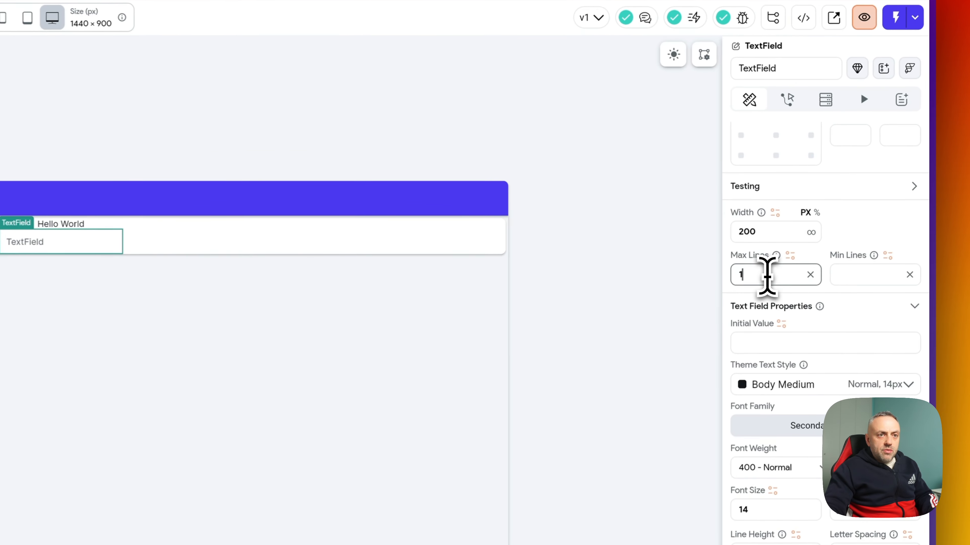
pyautogui.click(873, 283)
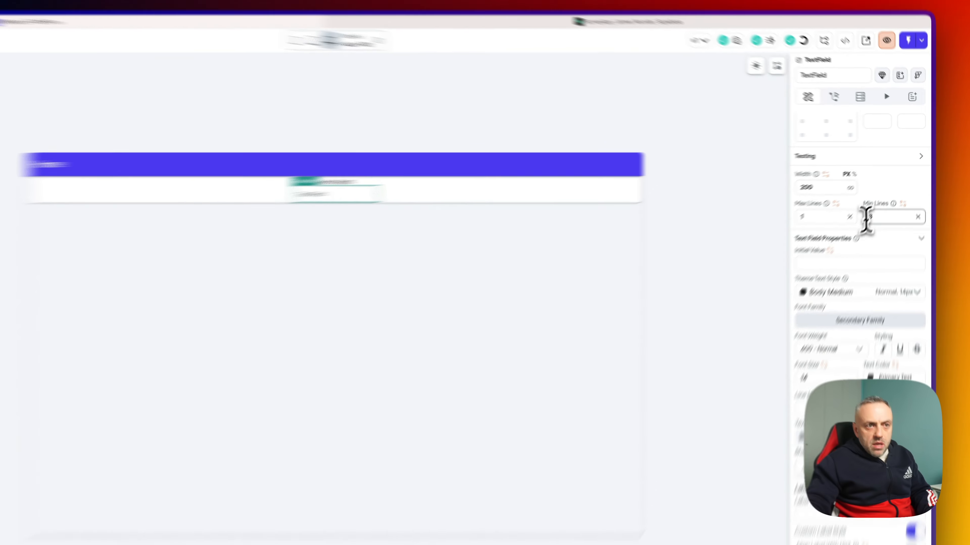
pyautogui.click(861, 193)
pyautogui.press('BackSpace')
pyautogui.write('3')
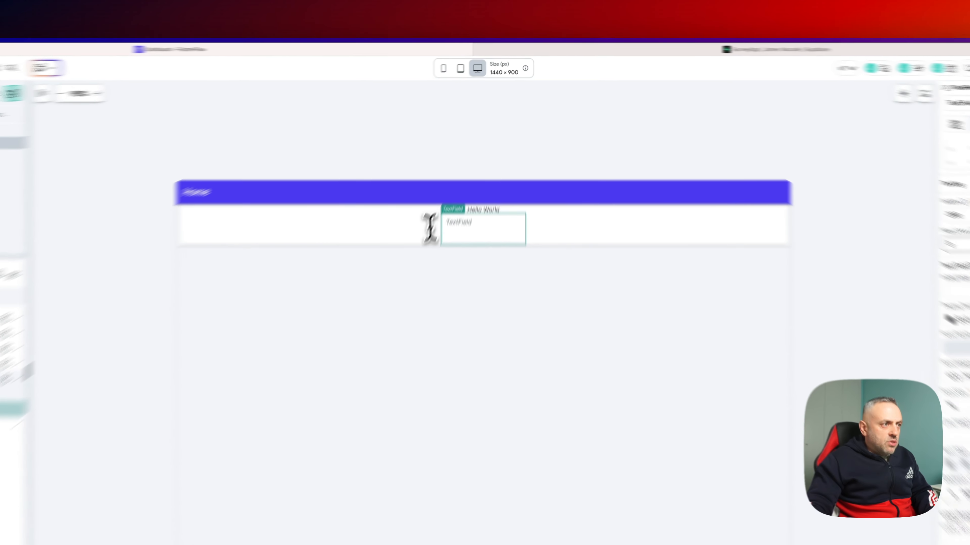
pyautogui.click(431, 183)
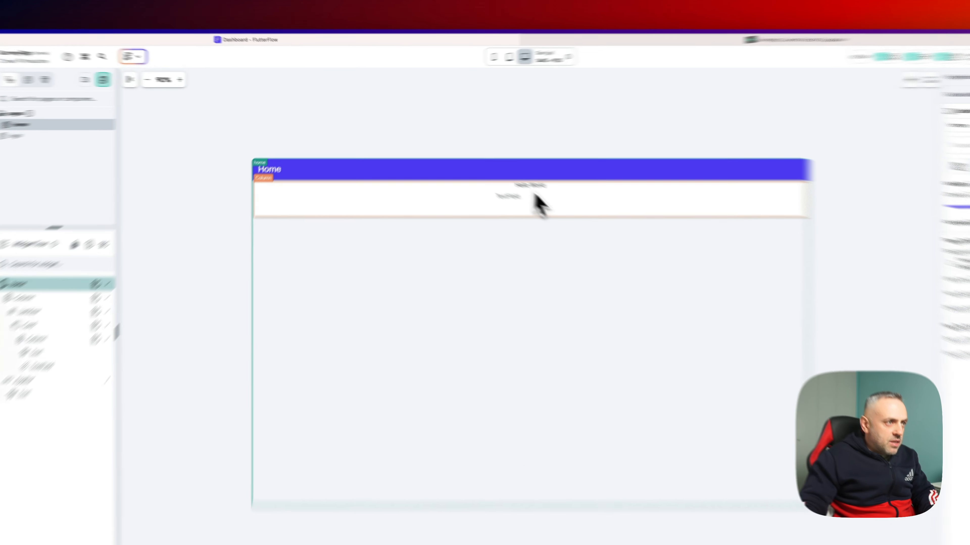
# - Give the card's inner Column uniform padding of 20 on all sides
pyautogui.click(495, 172)
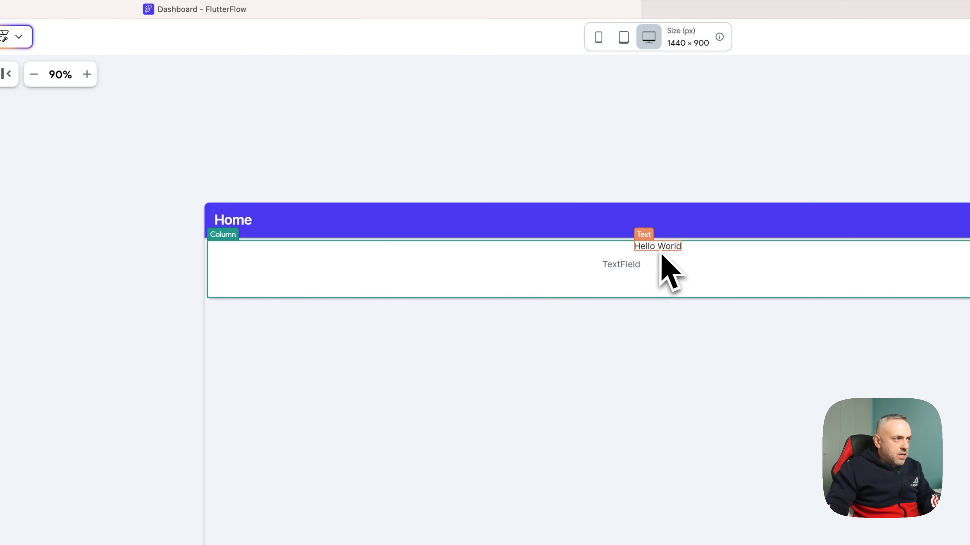
pyautogui.click(603, 275)
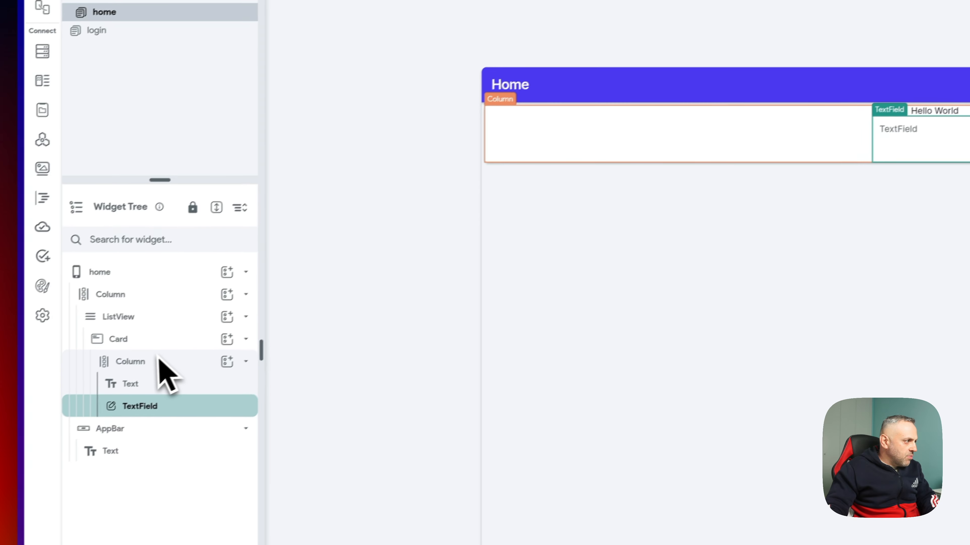
pyautogui.click(159, 361)
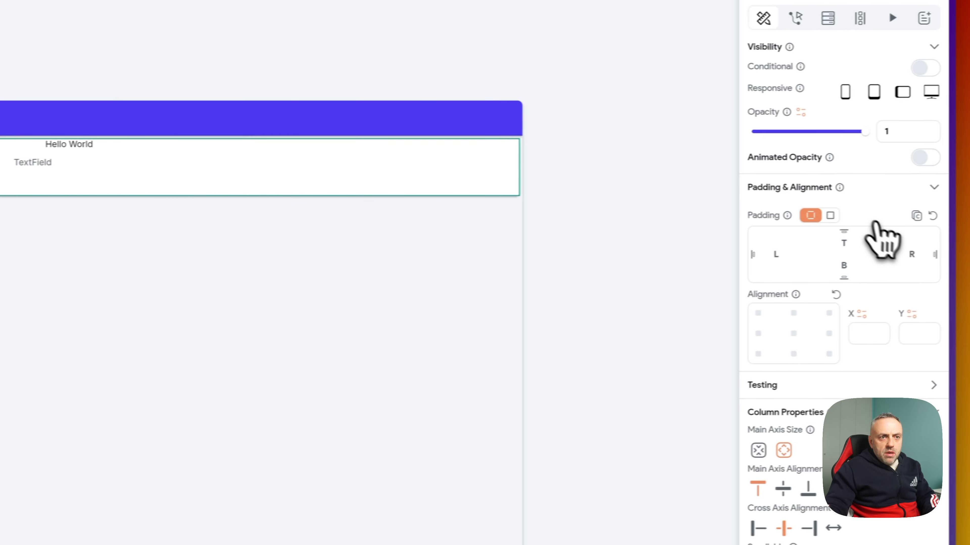
pyautogui.click(830, 215)
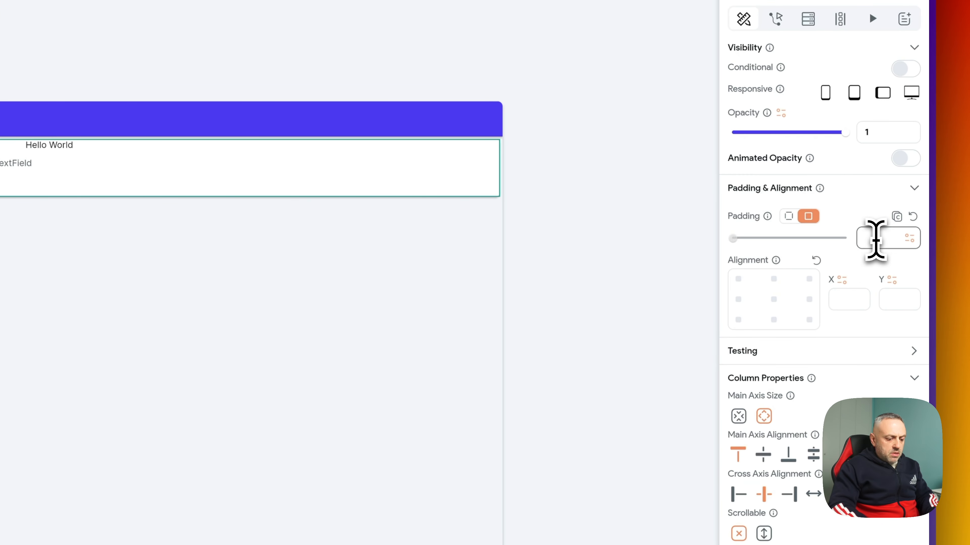
pyautogui.write('12')
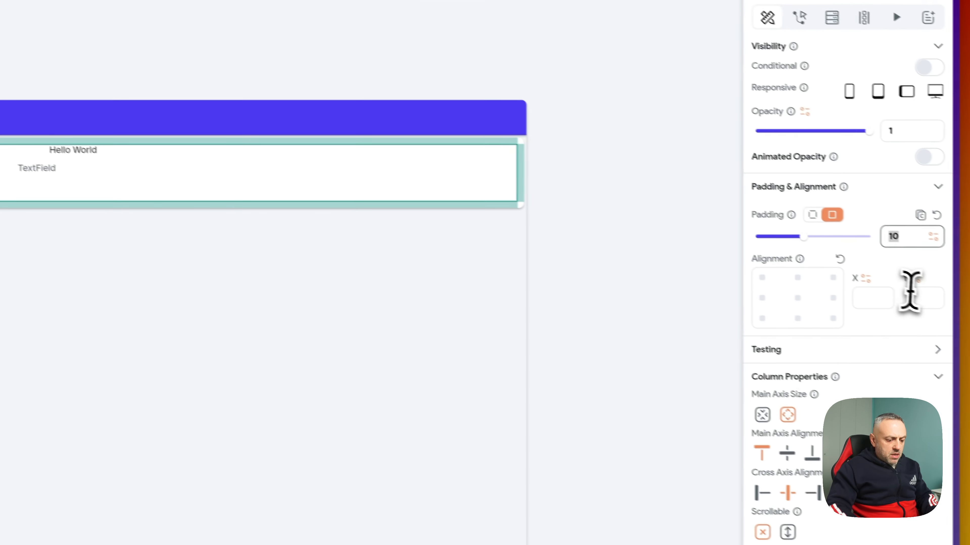
pyautogui.press('BackSpace')
pyautogui.press('BackSpace')
pyautogui.write('20')
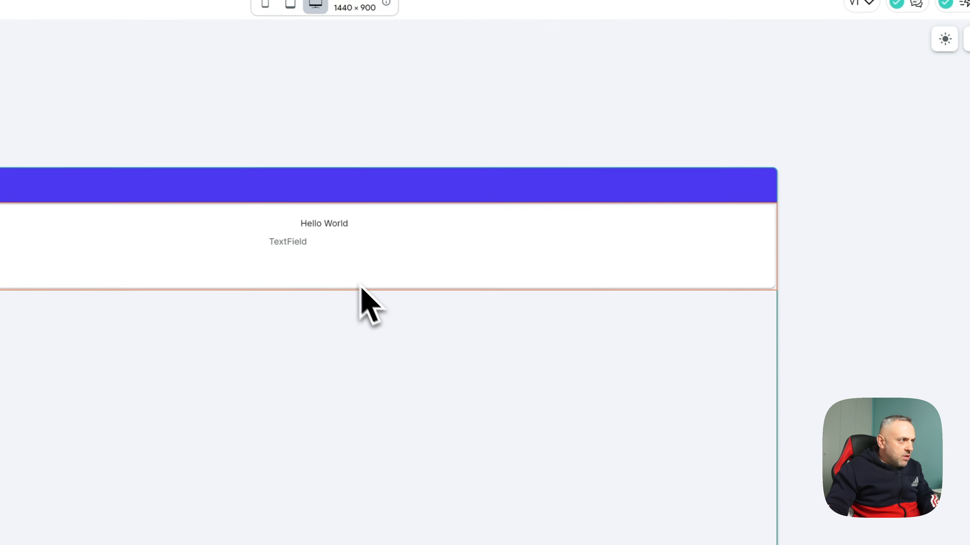
# - Set the Hello World text to font size 22 and weight 500 Medium
pyautogui.click(329, 225)
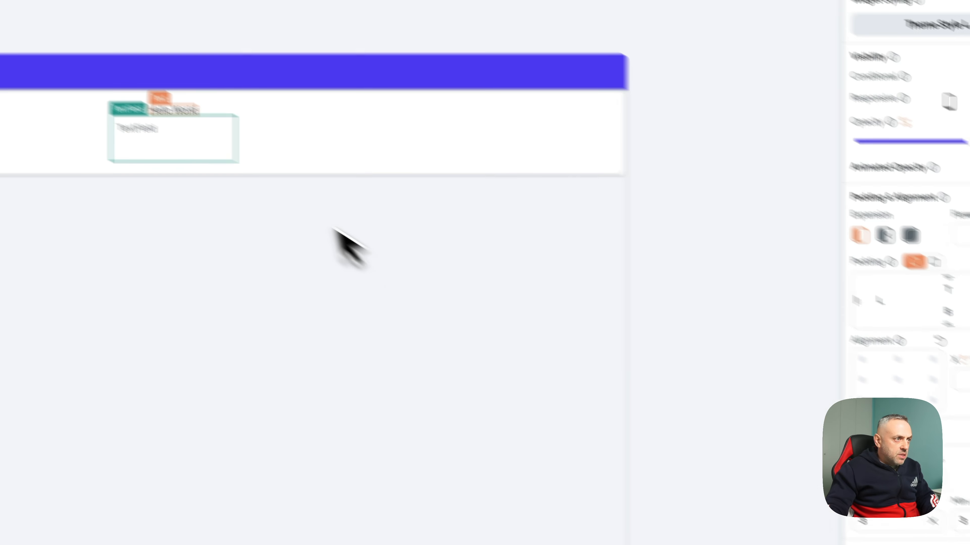
pyautogui.click(210, 73)
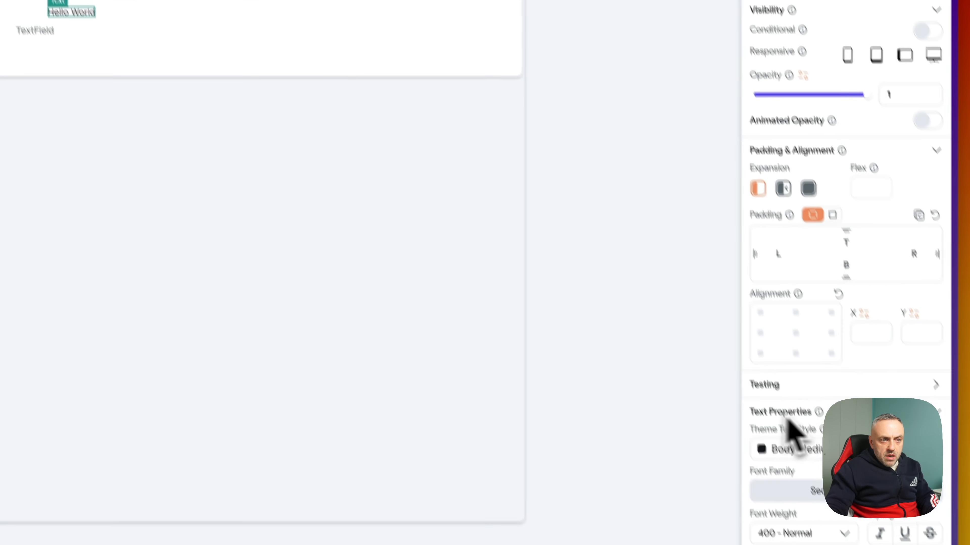
pyautogui.scroll(-8, 792, 268)
pyautogui.click(779, 220)
pyautogui.write('22')
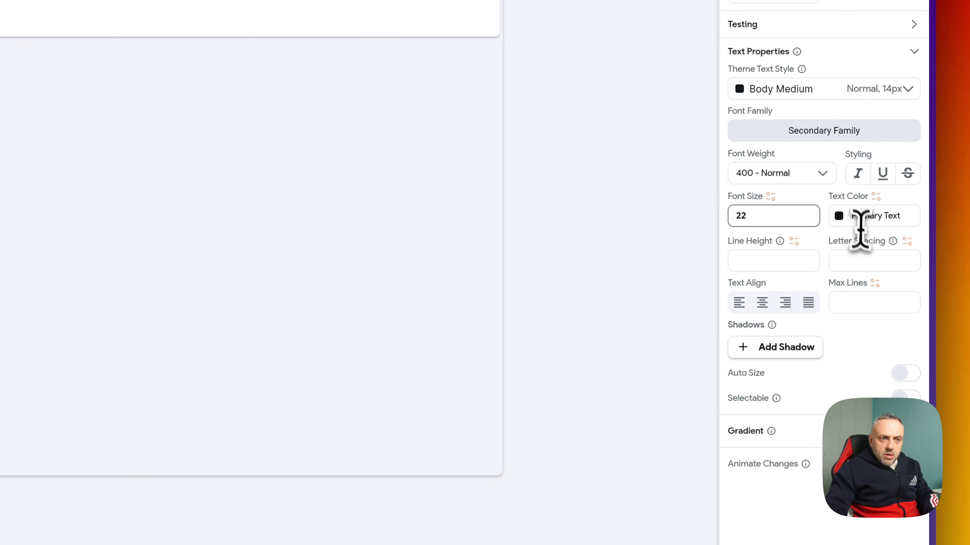
pyautogui.click(809, 176)
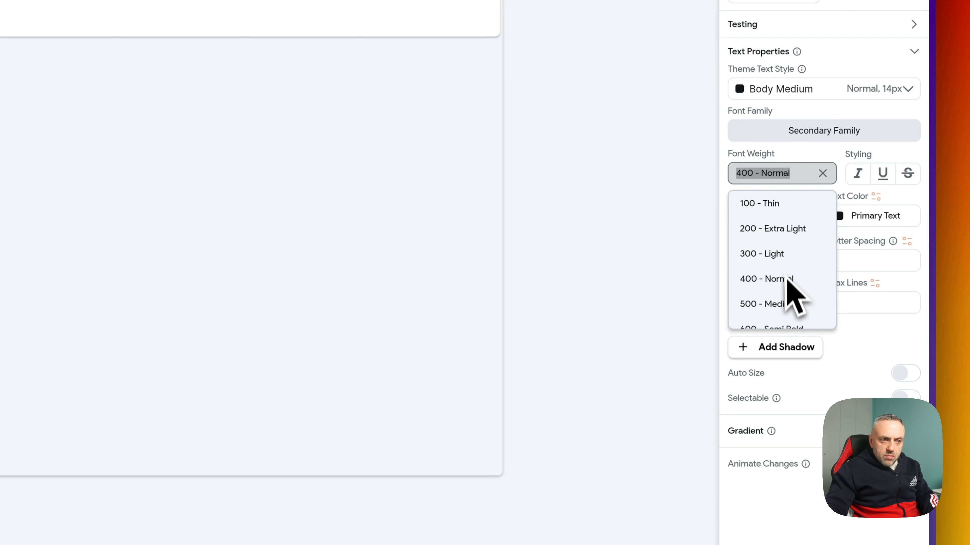
pyautogui.click(786, 305)
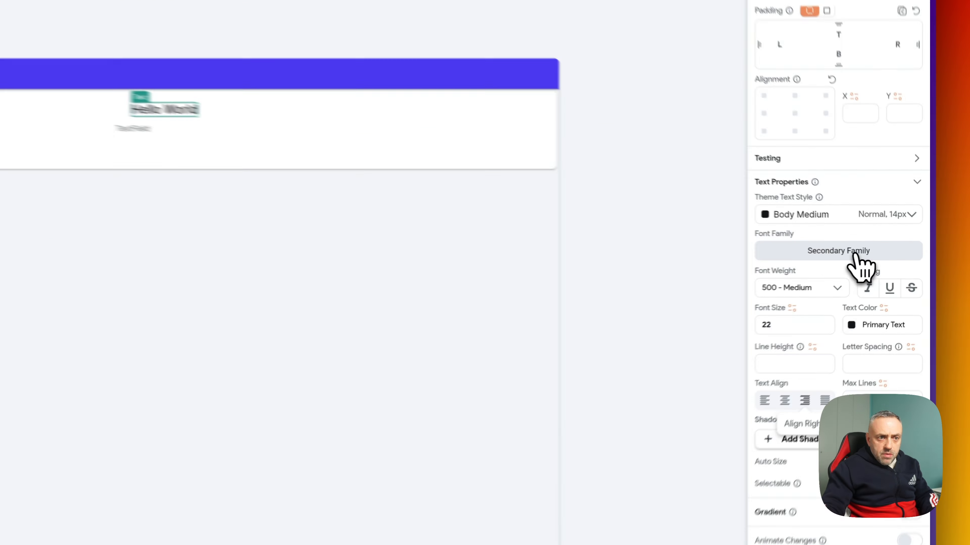
# - Change the Hello World font family, trying Open Sans and then Roboto
pyautogui.click(891, 264)
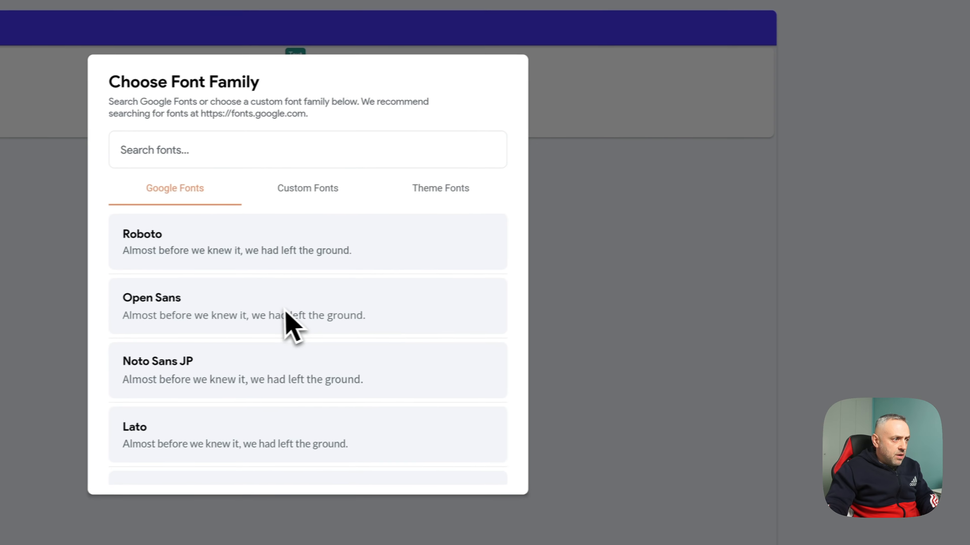
pyautogui.click(159, 322)
pyautogui.click(962, 240)
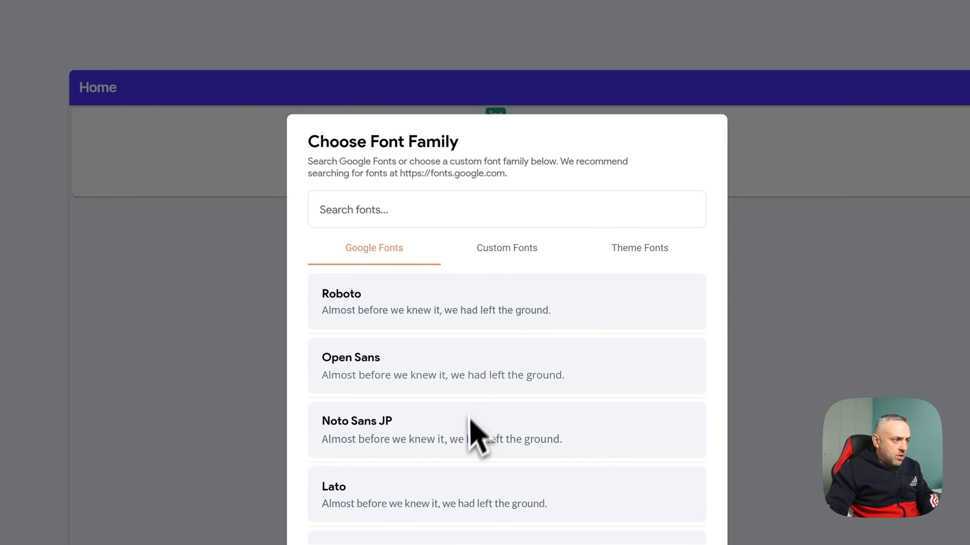
pyautogui.scroll(-4, 470, 429)
pyautogui.scroll(4, 465, 450)
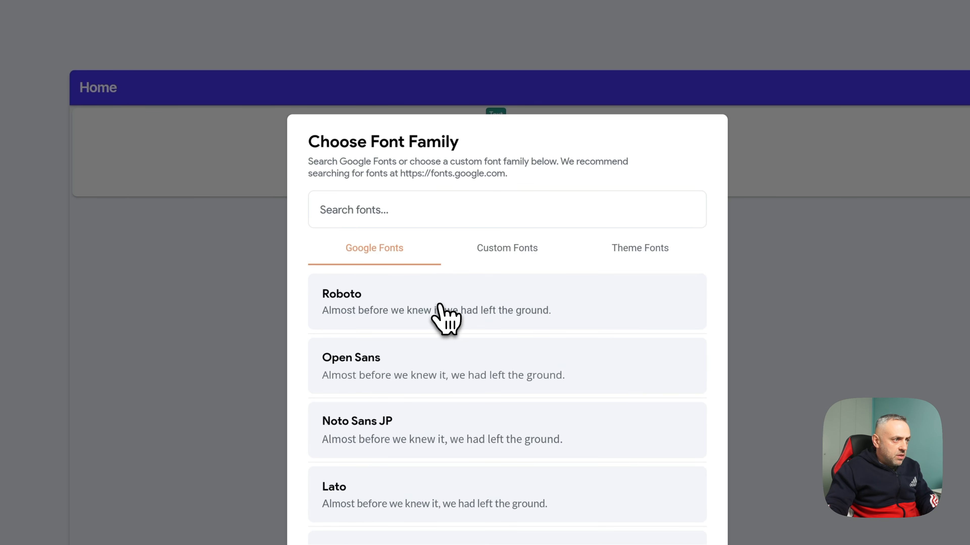
pyautogui.click(439, 318)
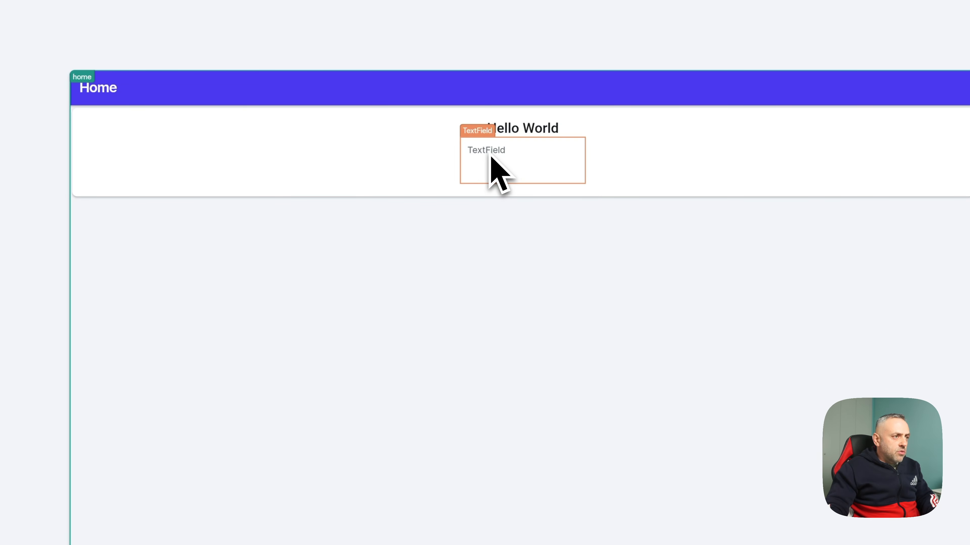
# - Set the card's inner Column Cross Axis Alignment to Start
pyautogui.click(526, 138)
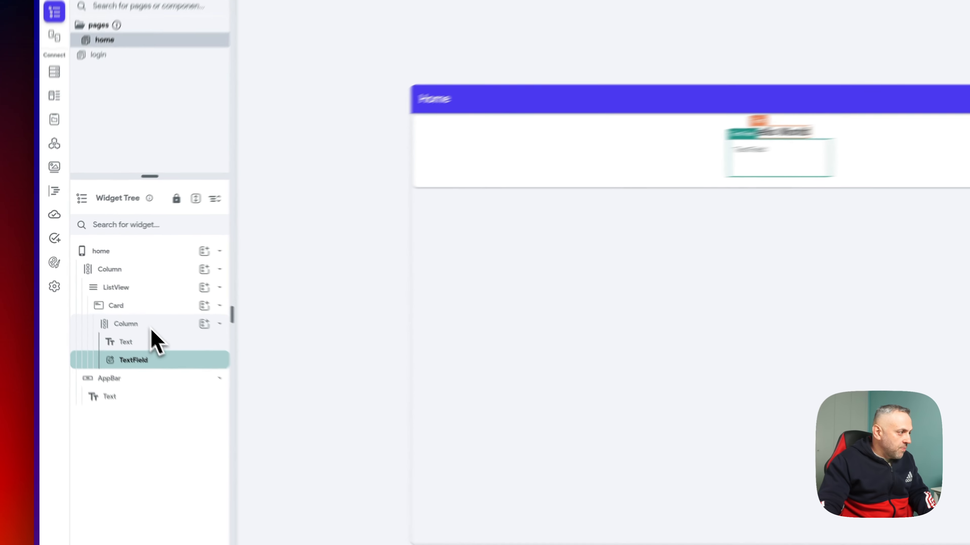
pyautogui.click(105, 294)
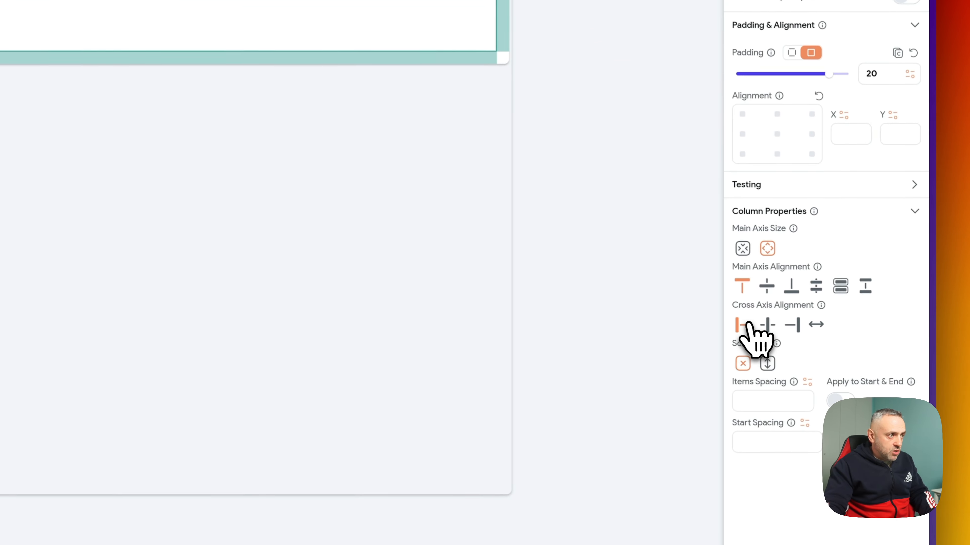
pyautogui.click(837, 342)
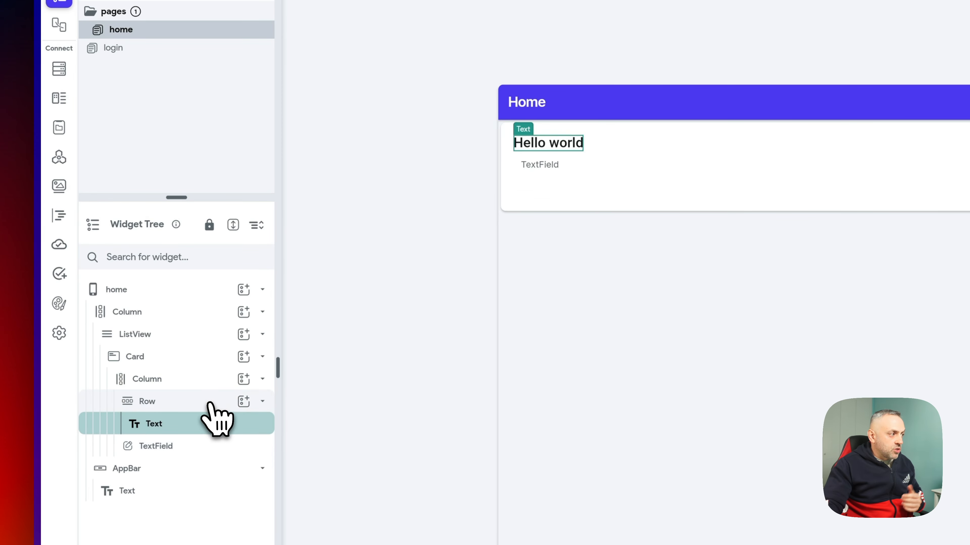
# - Wrap the question Text in a Row, lengthen it with repeated 'Hello world', and set it Expanded
pyautogui.click(122, 305)
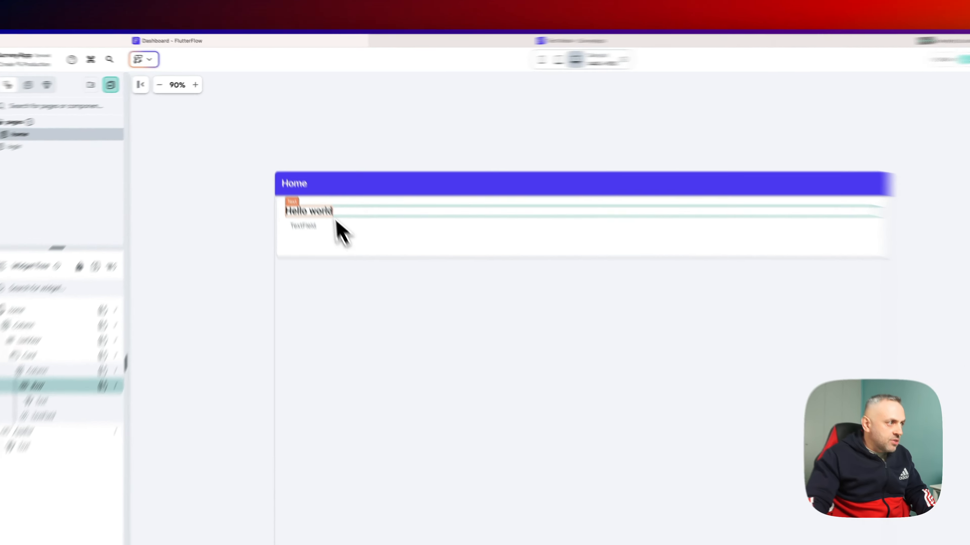
pyautogui.click(303, 176)
pyautogui.click(866, 158)
pyautogui.press('super+a')
pyautogui.press('super+c')
pyautogui.press('super+v')
pyautogui.press('super+v')
pyautogui.press('super+v')
pyautogui.press('super+v')
pyautogui.press('super+v')
pyautogui.press('super+v')
pyautogui.press('super+v')
pyautogui.press('super+v')
pyautogui.press('super+v')
pyautogui.press('super+v')
pyautogui.press('super+v')
pyautogui.press('super+v')
pyautogui.press('super+v')
pyautogui.press('super+v')
pyautogui.press('super+v')
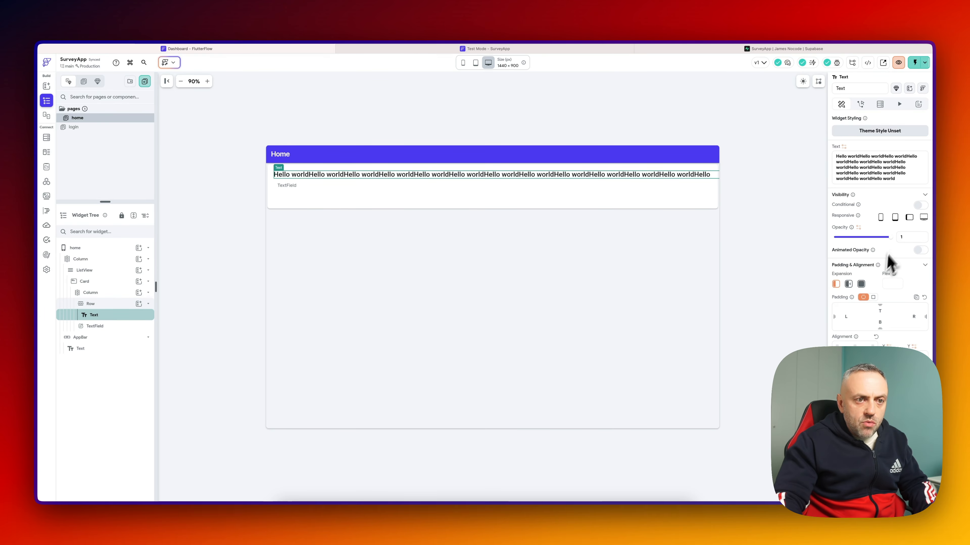
pyautogui.click(861, 284)
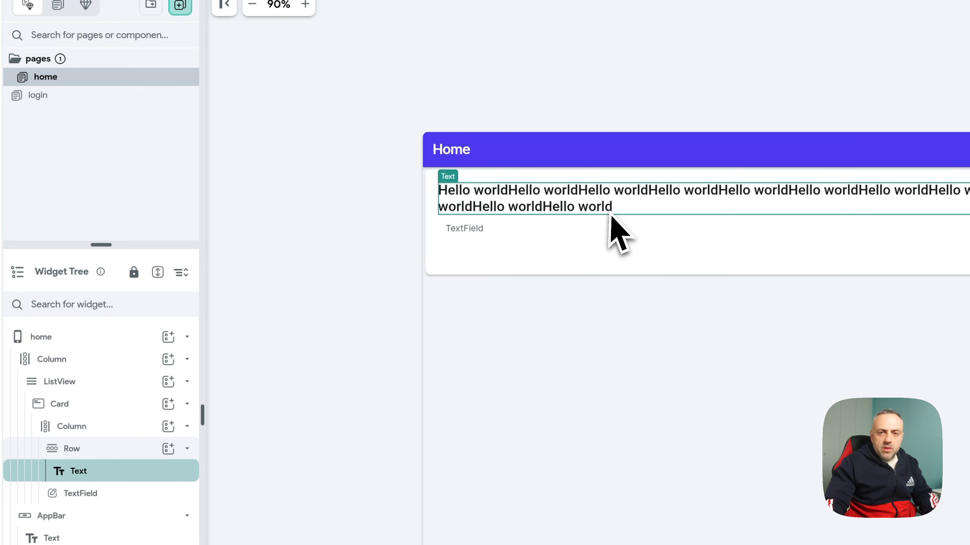
# - Wrap the TextField in its own Row and set its Expansion to Expanded
pyautogui.click(489, 247)
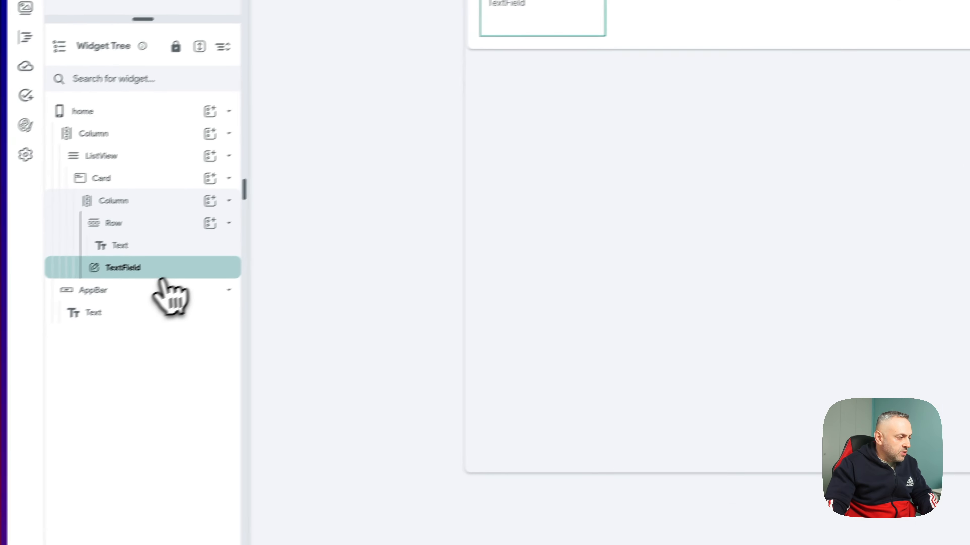
pyautogui.rightClick(206, 275)
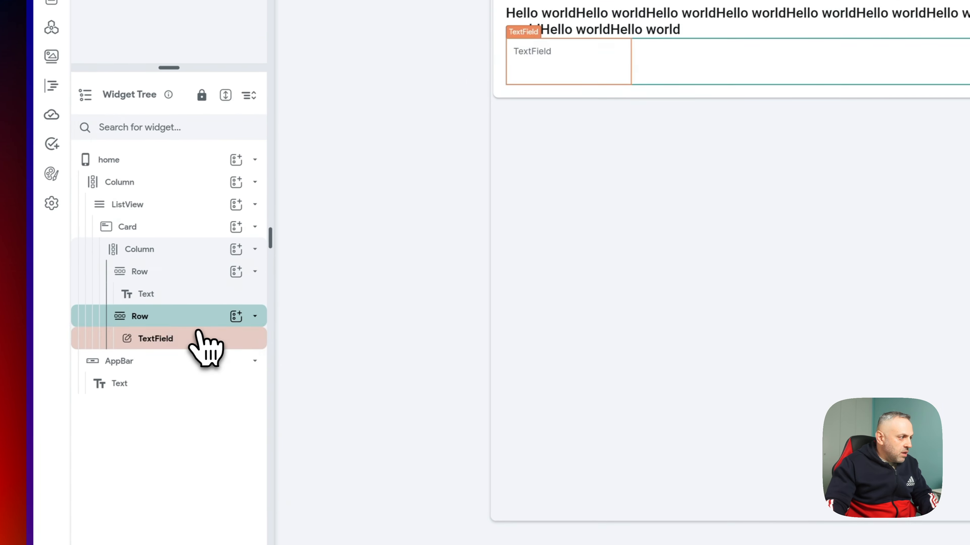
pyautogui.click(199, 336)
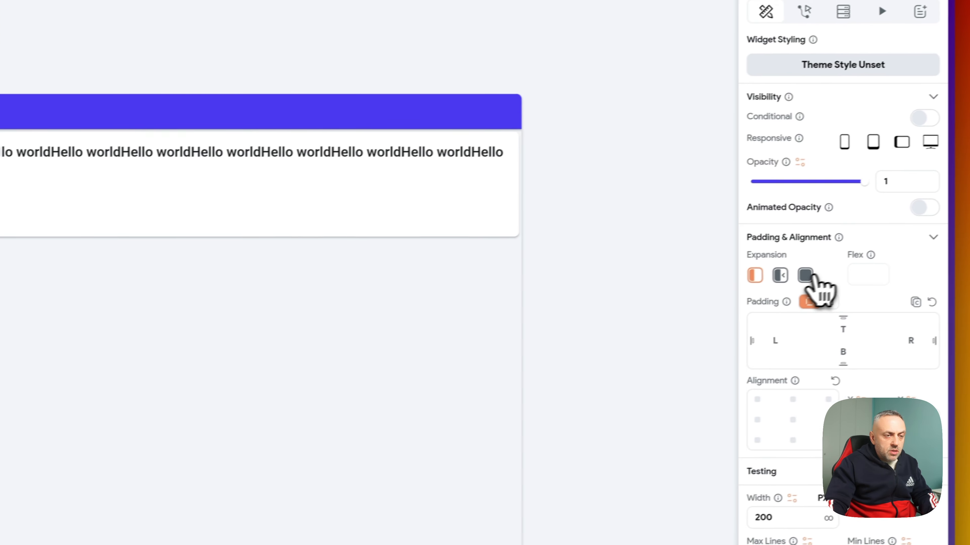
pyautogui.click(806, 275)
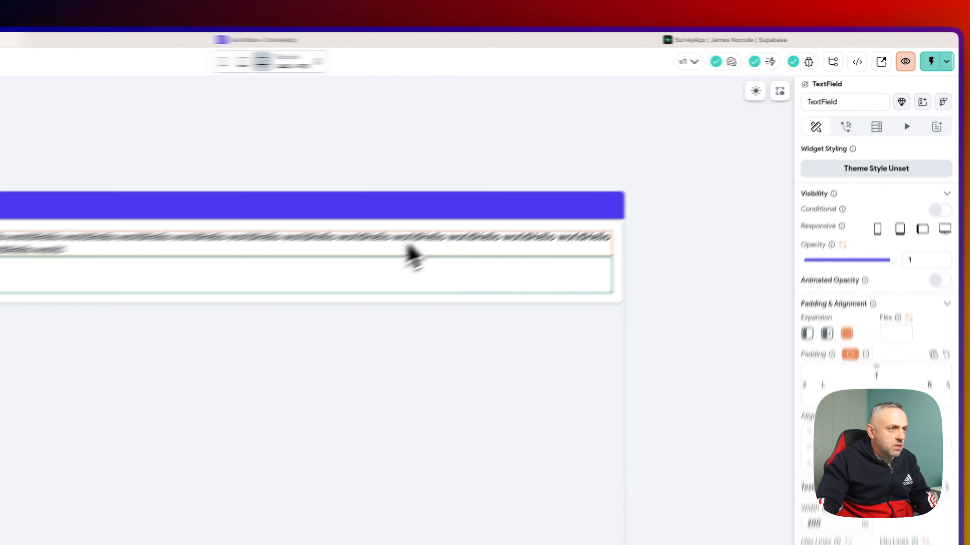
# - Trim the question text back to 'Hello world' and select the TextField's Row
pyautogui.click(587, 176)
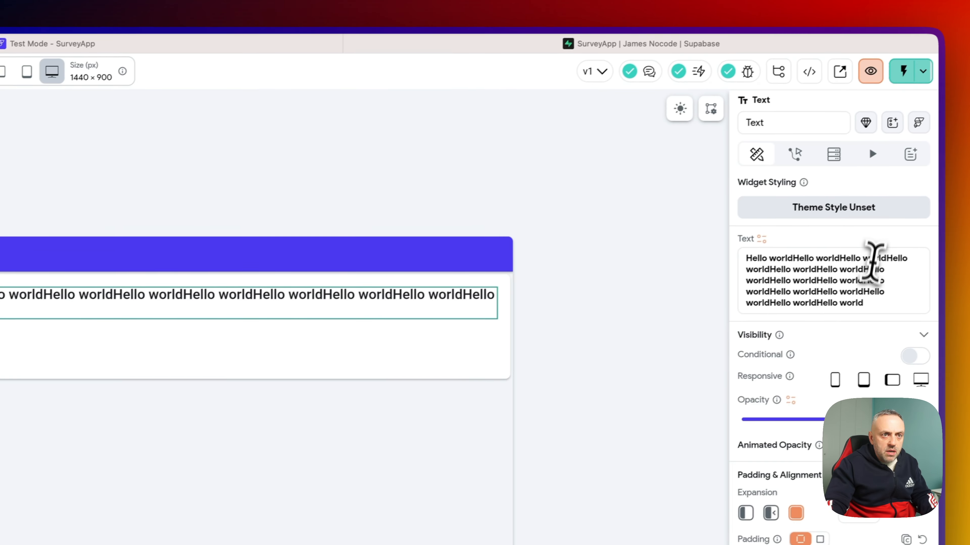
pyautogui.moveTo(908, 285); pyautogui.dragTo(854, 247)
pyautogui.press('BackSpace')
pyautogui.press('BackSpace')
pyautogui.press('BackSpace')
pyautogui.press('BackSpace')
pyautogui.press('BackSpace')
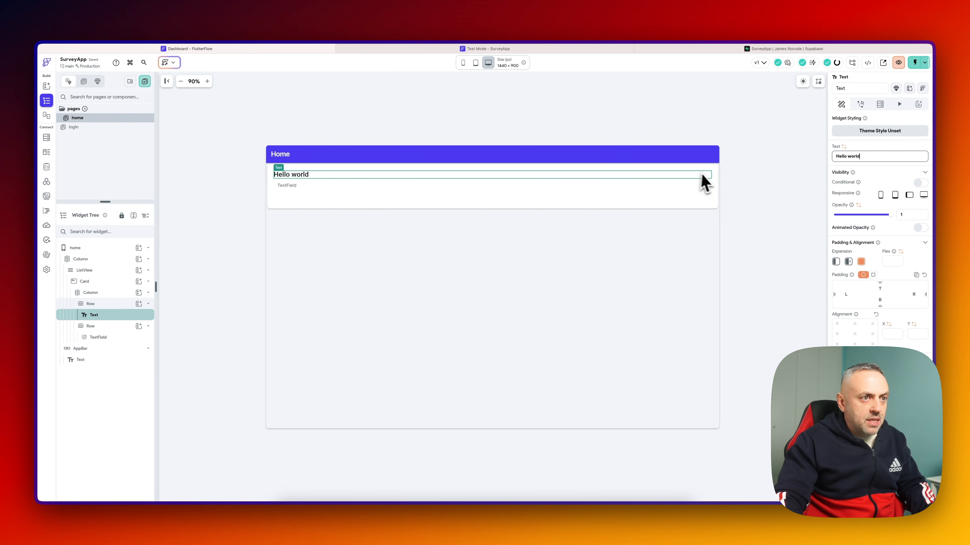
pyautogui.click(699, 191)
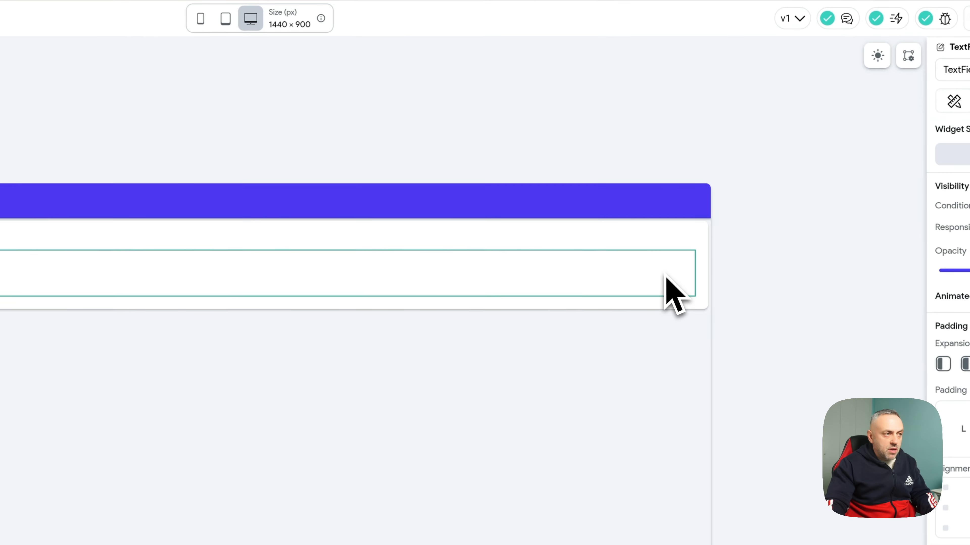
pyautogui.click(673, 244)
pyautogui.click(644, 275)
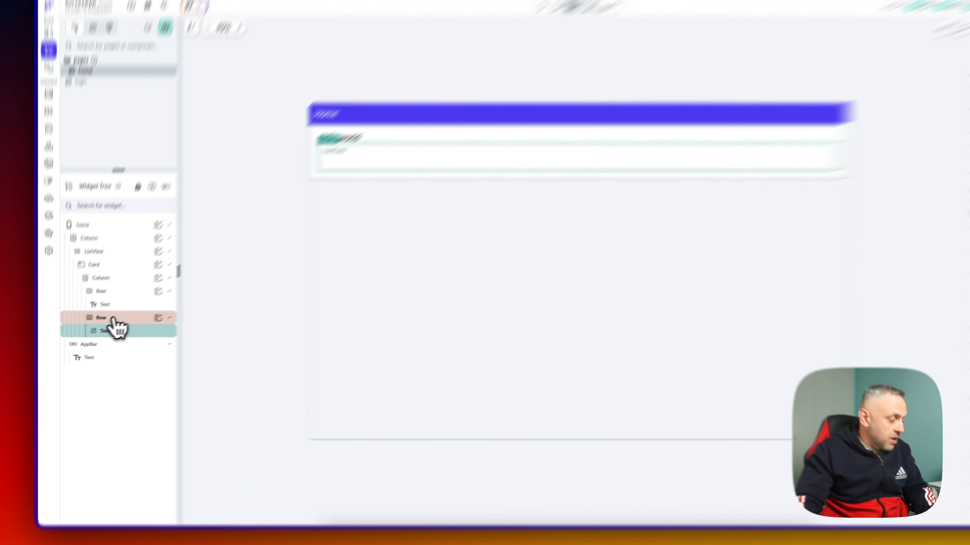
pyautogui.click(98, 327)
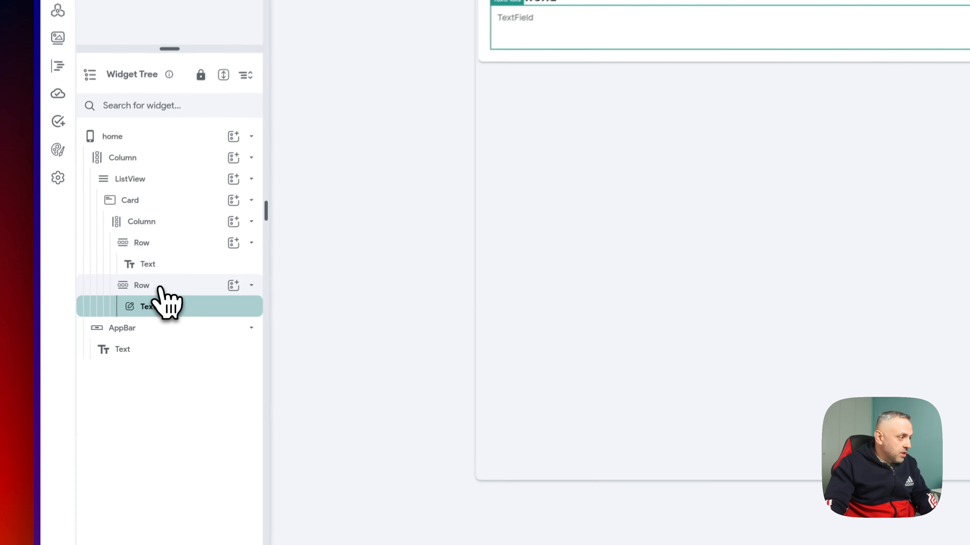
# - Duplicate the TextField's Row and delete the copied TextField, leaving an empty third Row
pyautogui.rightClick(166, 283)
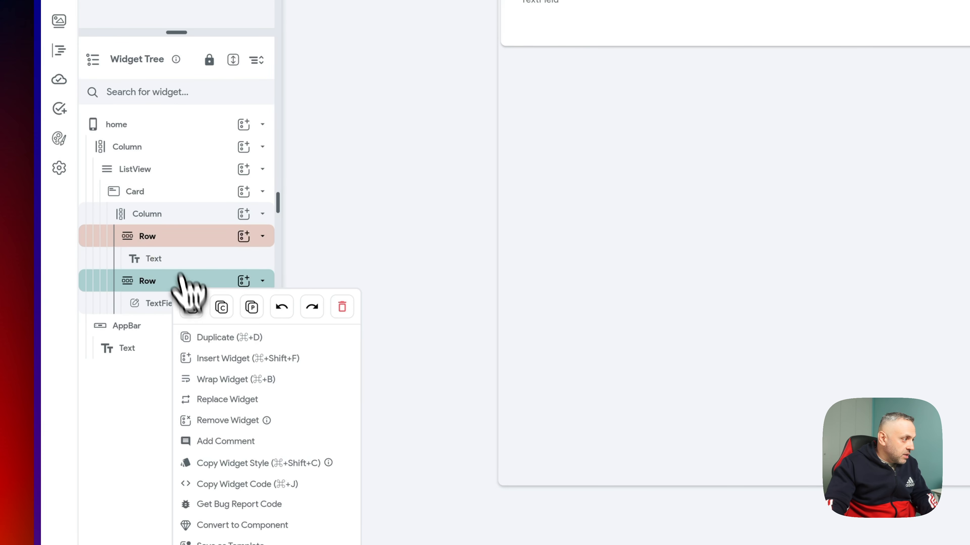
pyautogui.click(183, 216)
pyautogui.click(160, 283)
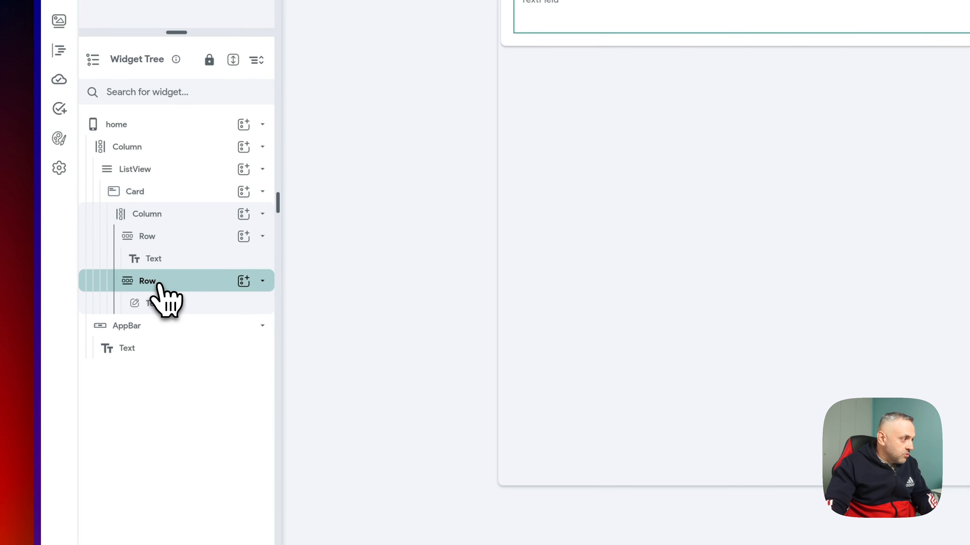
pyautogui.rightClick(160, 282)
pyautogui.click(203, 338)
pyautogui.click(206, 349)
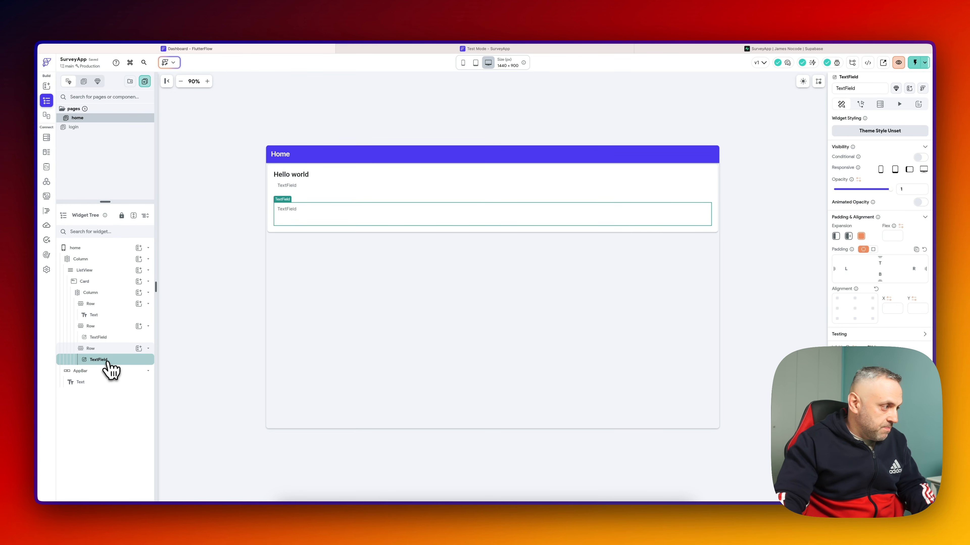
pyautogui.press('Delete')
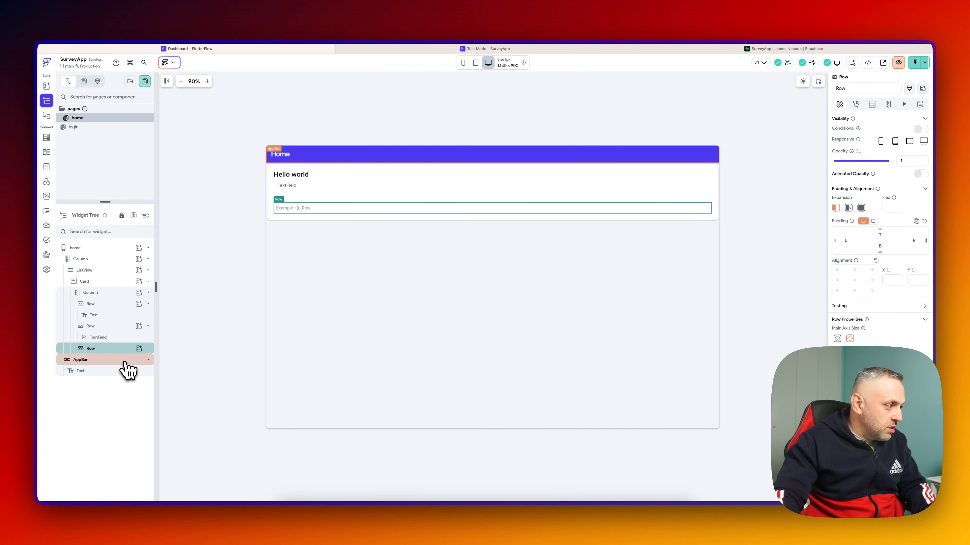
# - Insert a RadioButton into the empty Row, keeping its three options stacked Vertical
pyautogui.click(138, 348)
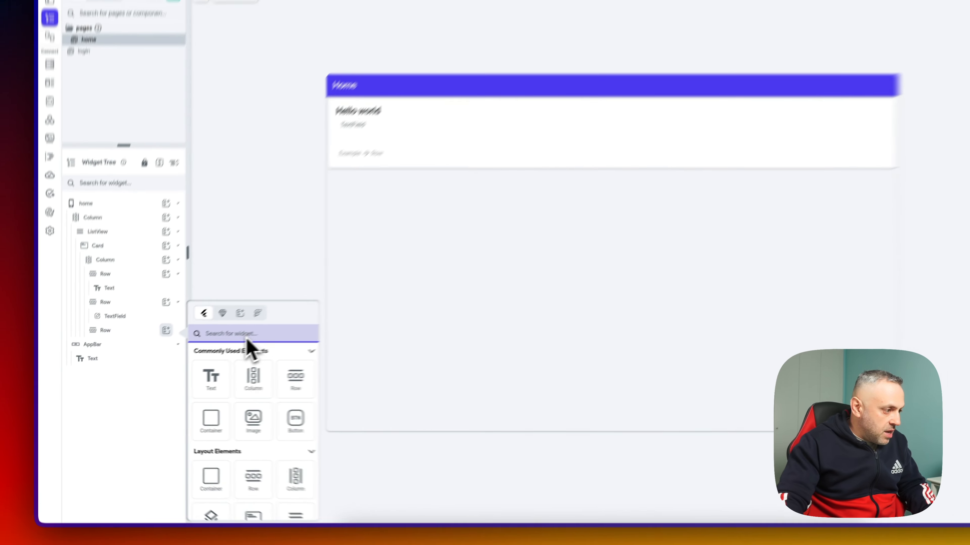
pyautogui.scroll(-5, 378, 382)
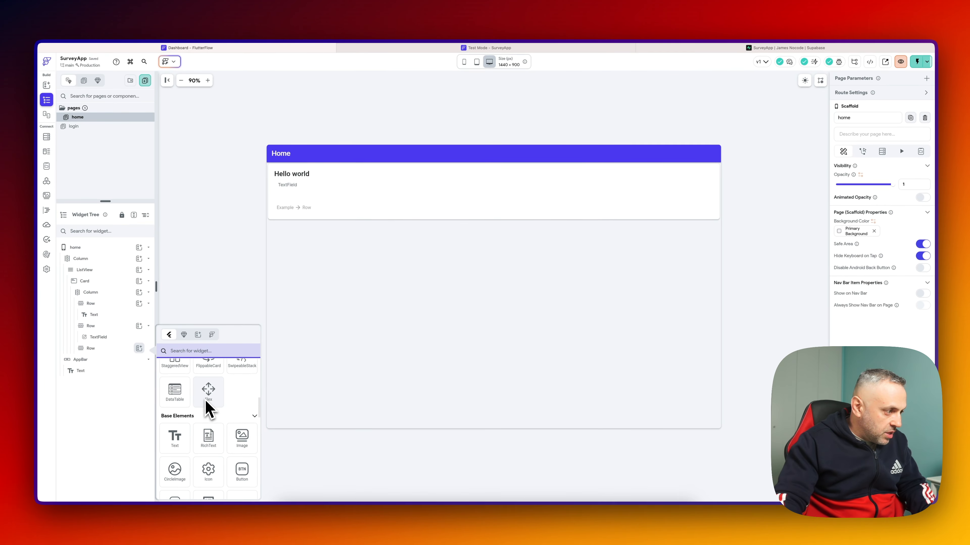
pyautogui.scroll(-5, 208, 407)
pyautogui.scroll(-10, 208, 408)
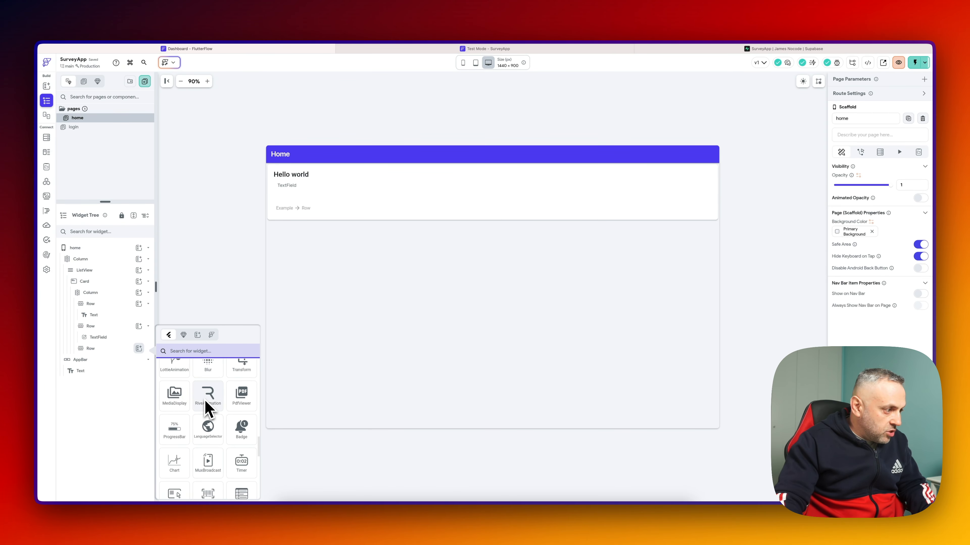
pyautogui.scroll(-1, 208, 408)
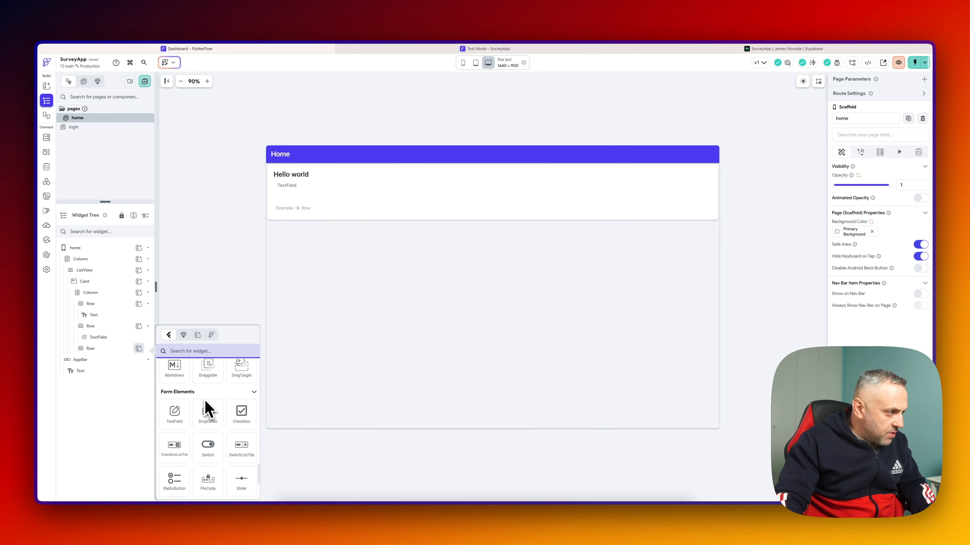
pyautogui.scroll(2, 210, 461)
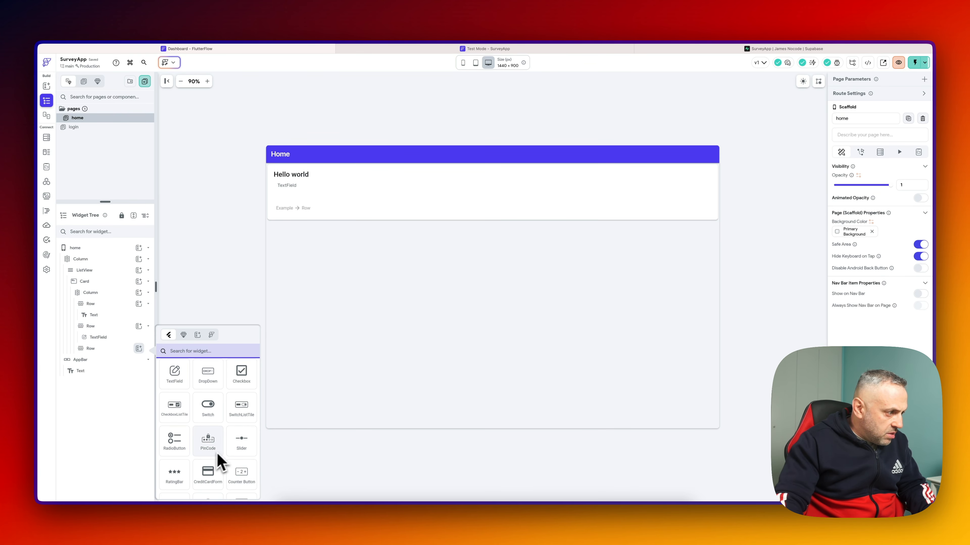
pyautogui.scroll(-3, 210, 464)
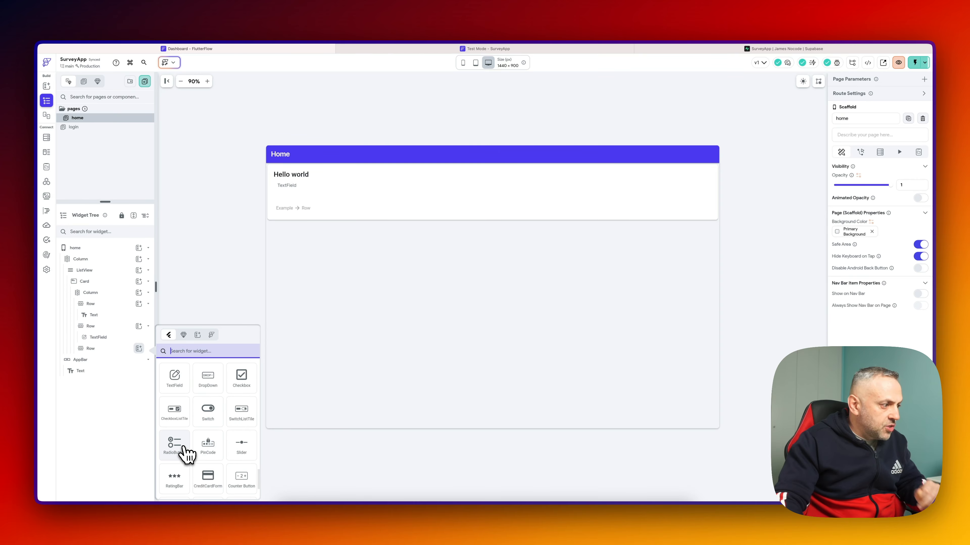
pyautogui.click(179, 455)
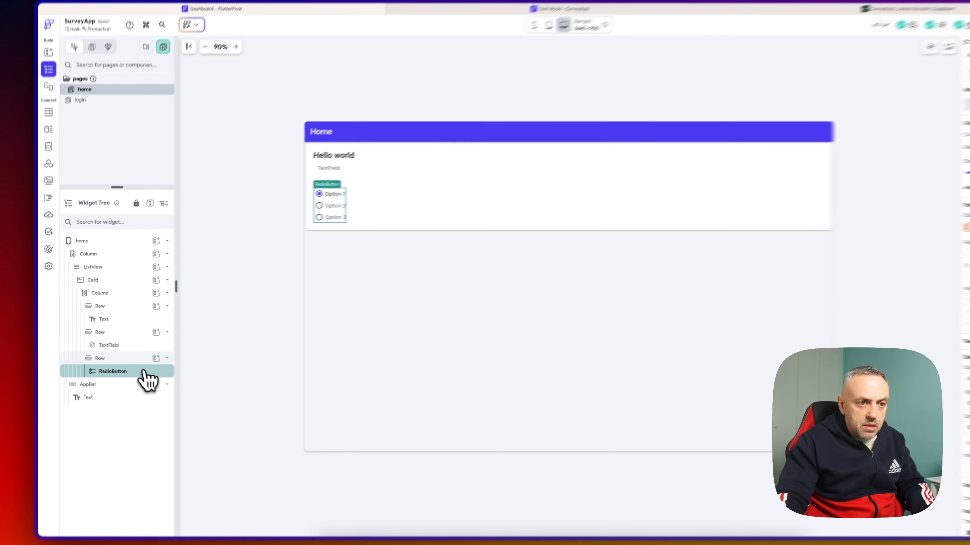
pyautogui.click(794, 233)
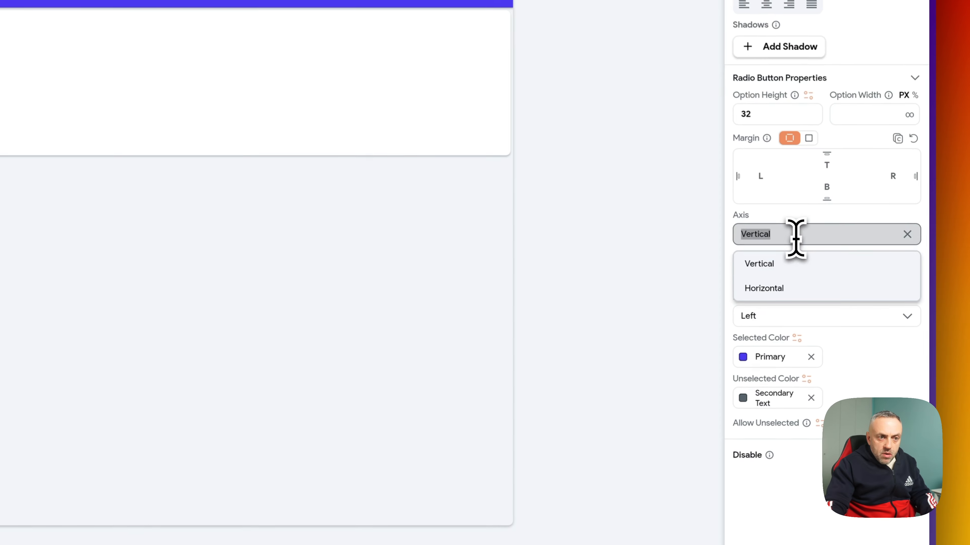
pyautogui.click(783, 286)
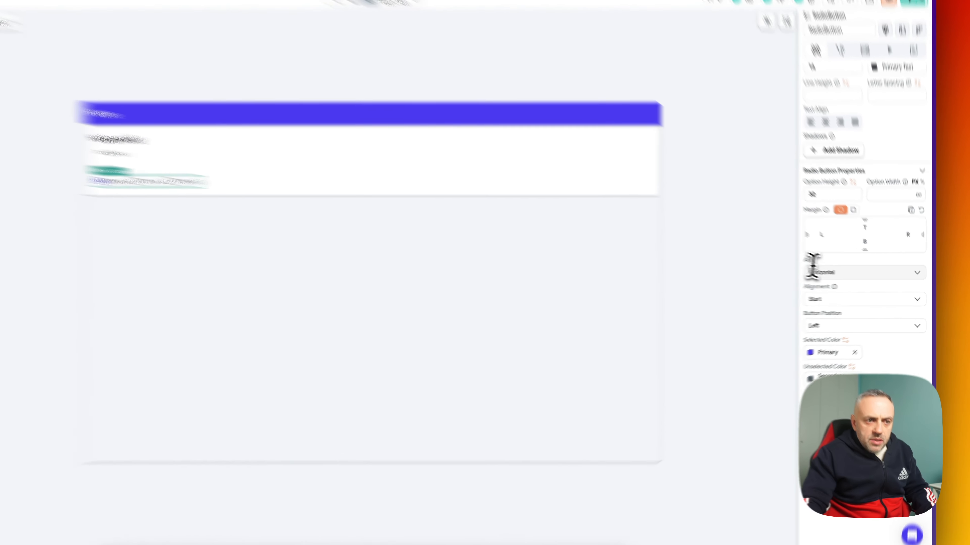
pyautogui.click(849, 279)
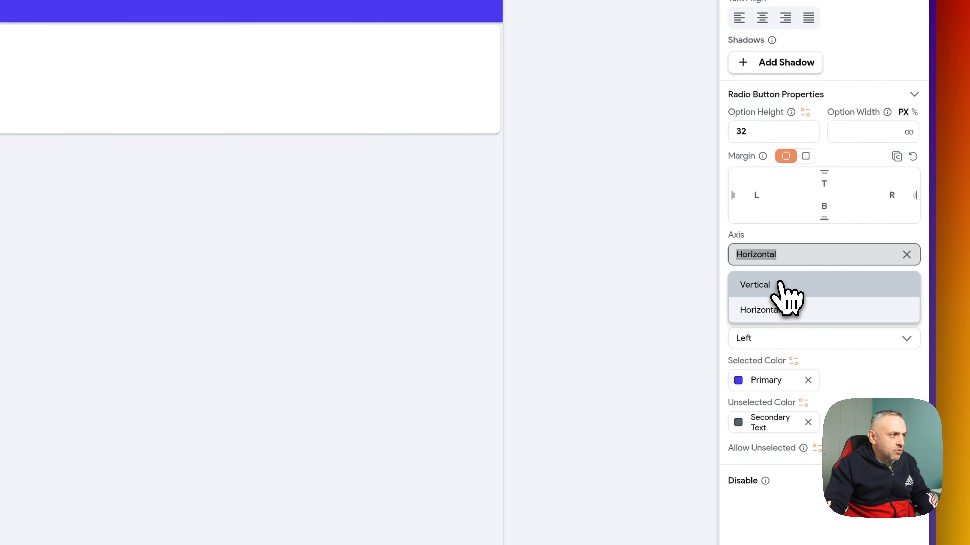
pyautogui.click(755, 285)
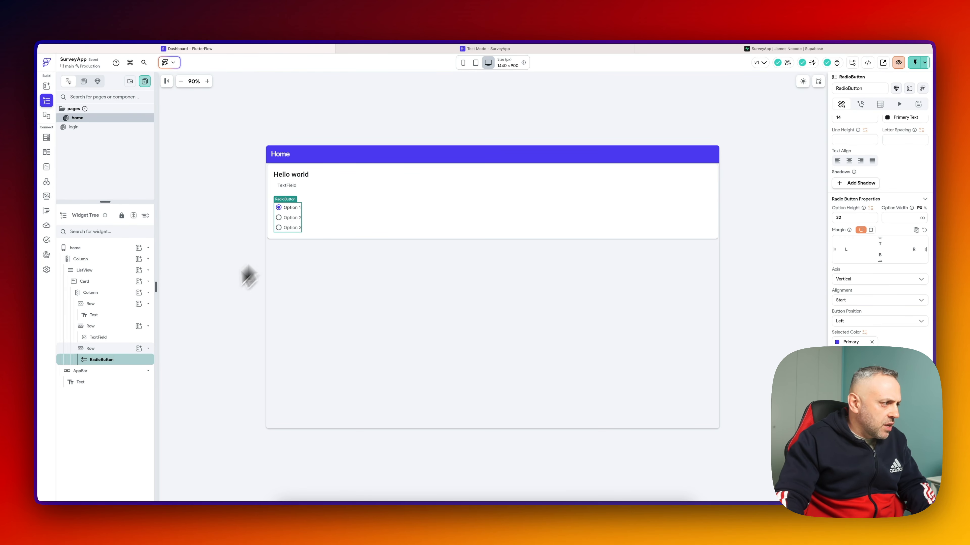
pyautogui.scroll(10, 920, 203)
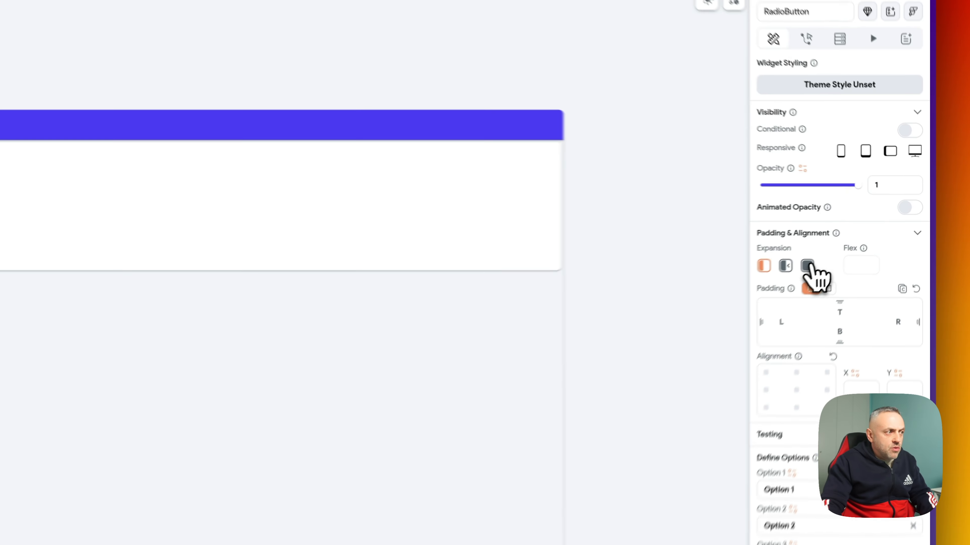
# - Set the RadioButton's Expansion to Expanded so it spans the card's full width
pyautogui.click(861, 236)
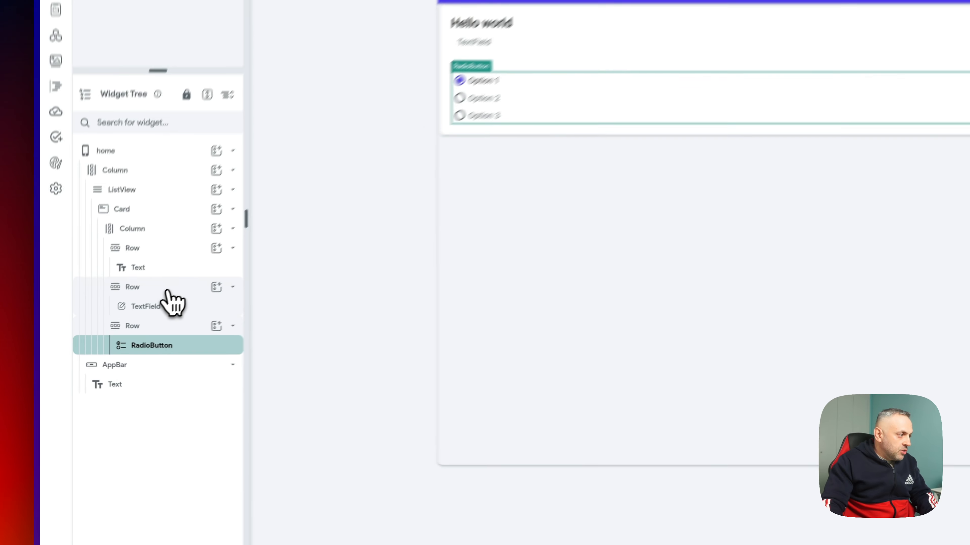
pyautogui.click(110, 327)
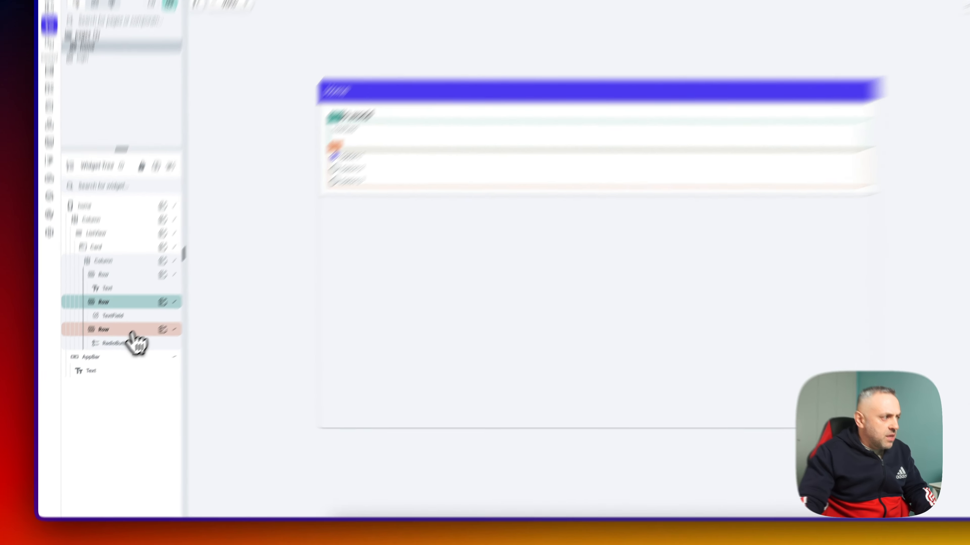
pyautogui.click(113, 349)
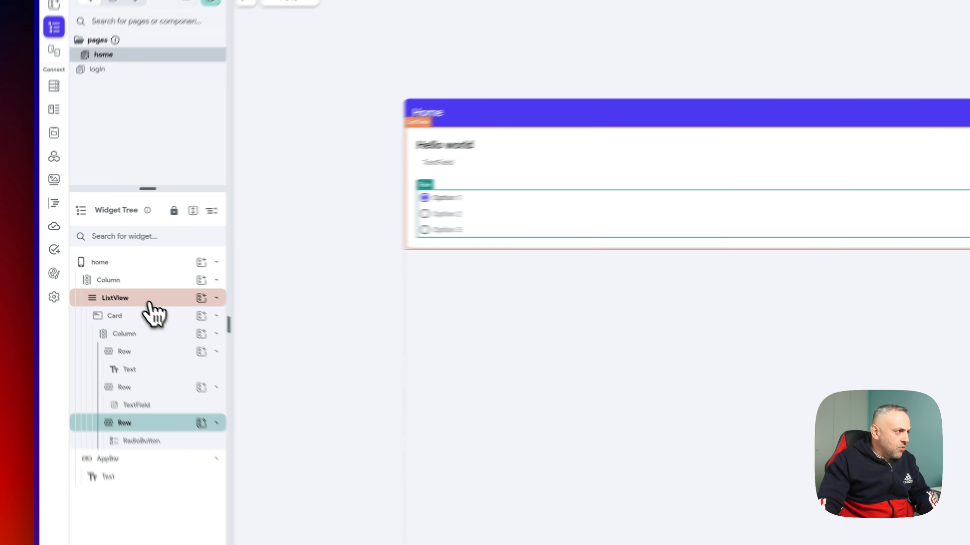
pyautogui.click(106, 274)
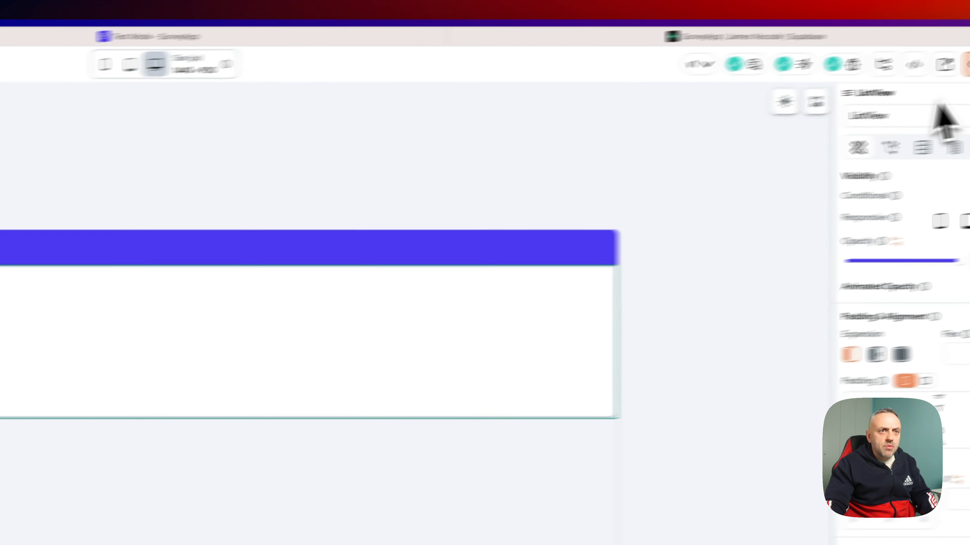
# - Give the ListView a Supabase backend query on the question_info_with_options table
pyautogui.click(809, 162)
pyautogui.click(855, 195)
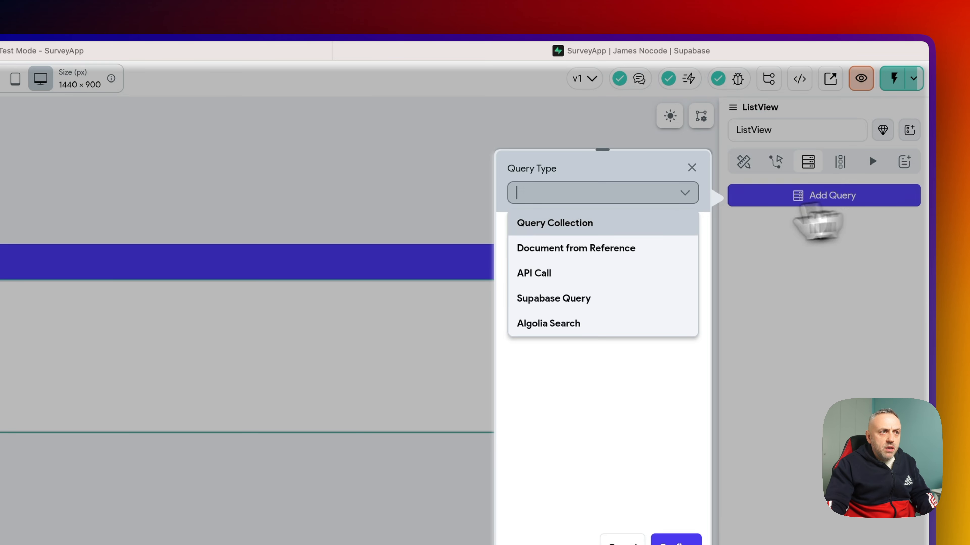
pyautogui.click(560, 297)
pyautogui.click(588, 245)
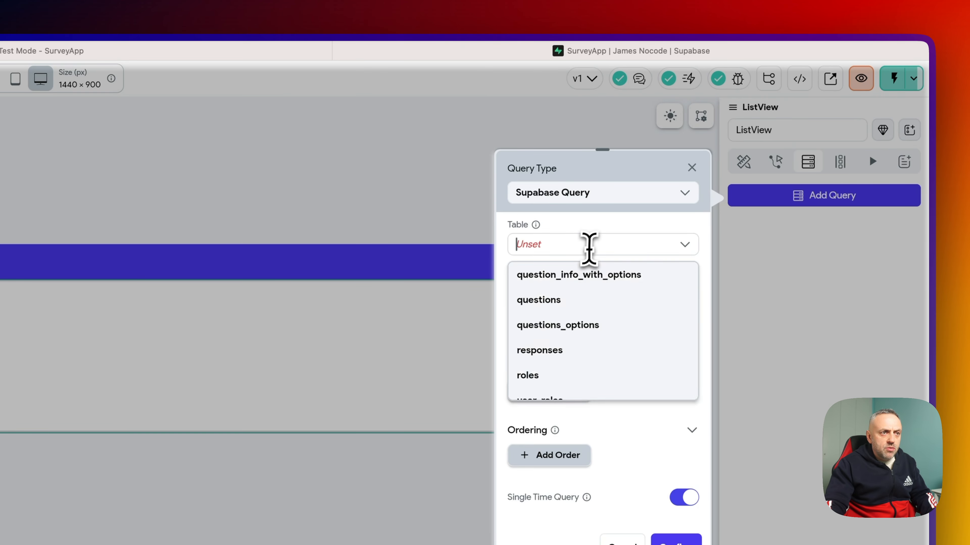
pyautogui.click(595, 278)
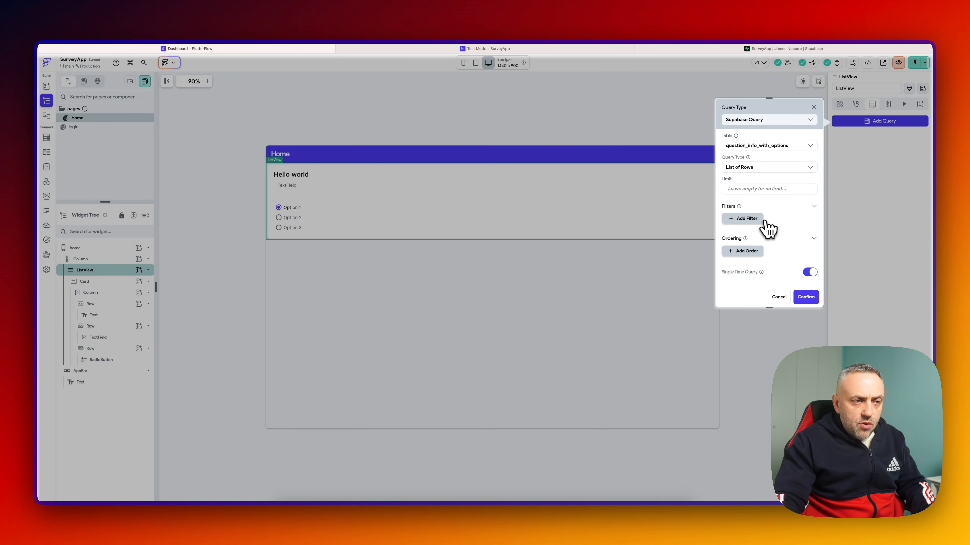
pyautogui.scroll(-1, 775, 267)
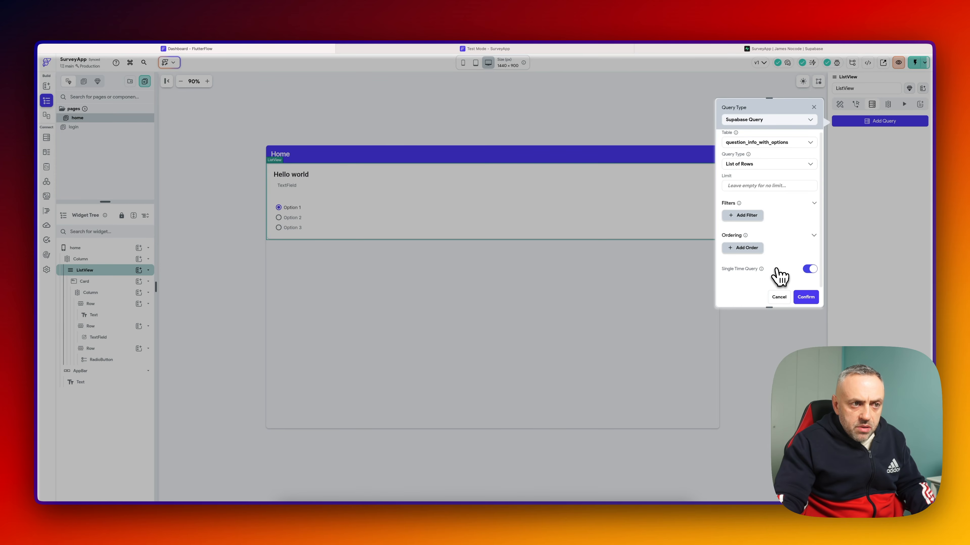
pyautogui.click(806, 297)
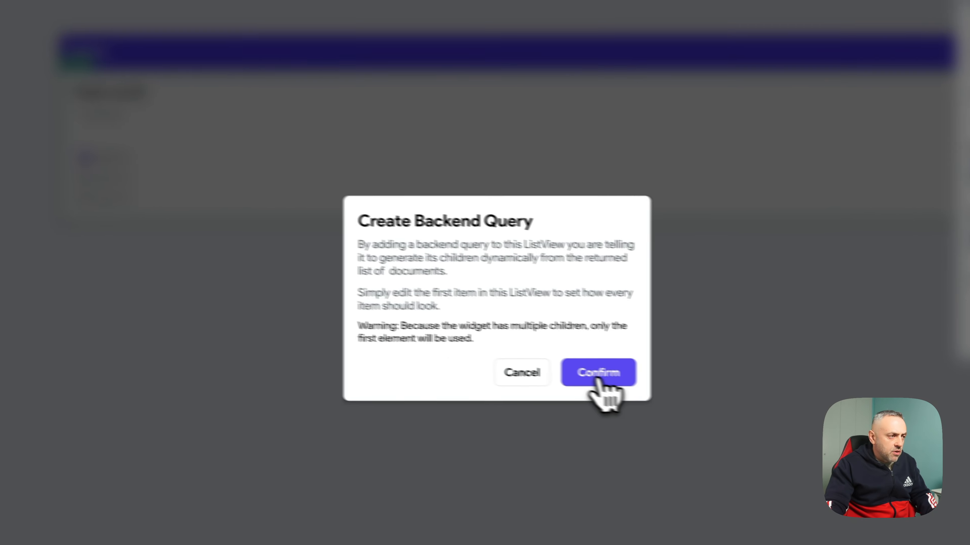
pyautogui.click(596, 377)
pyautogui.click(565, 187)
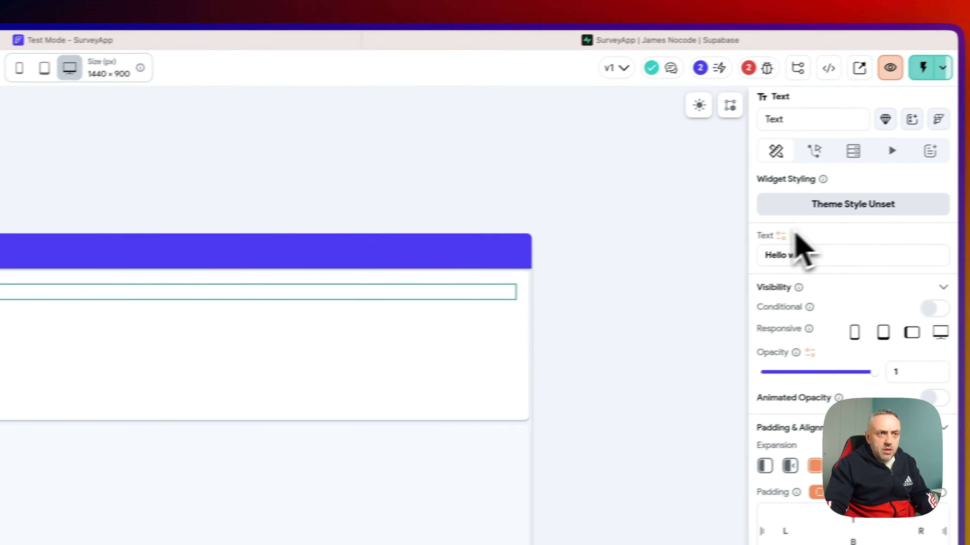
# - Bind the card heading Text to the question_text field of the question_info_with_options row
pyautogui.click(781, 235)
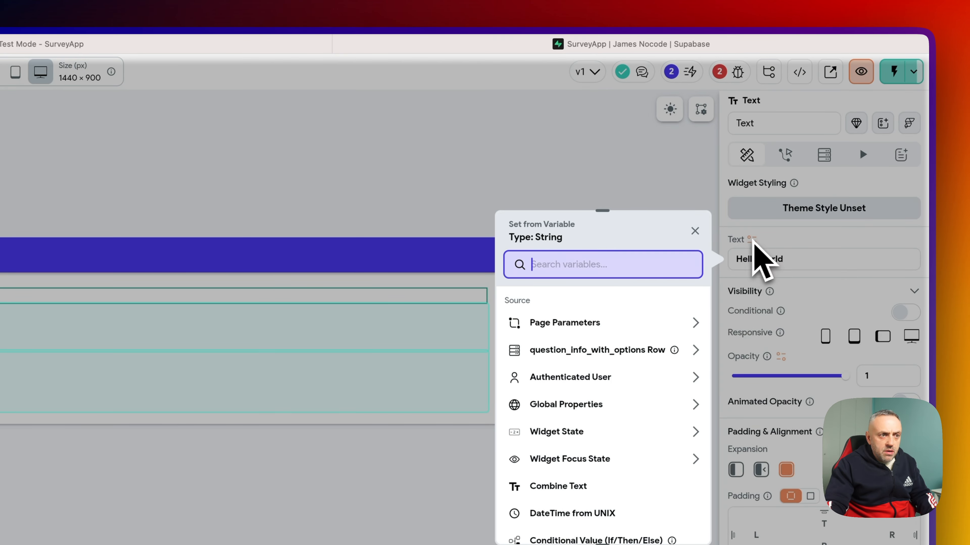
pyautogui.click(596, 356)
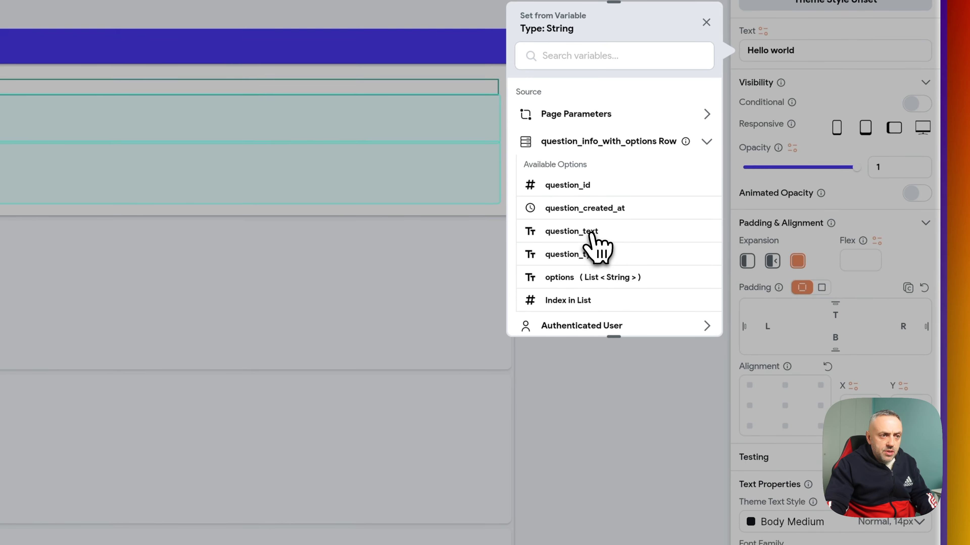
pyautogui.click(587, 391)
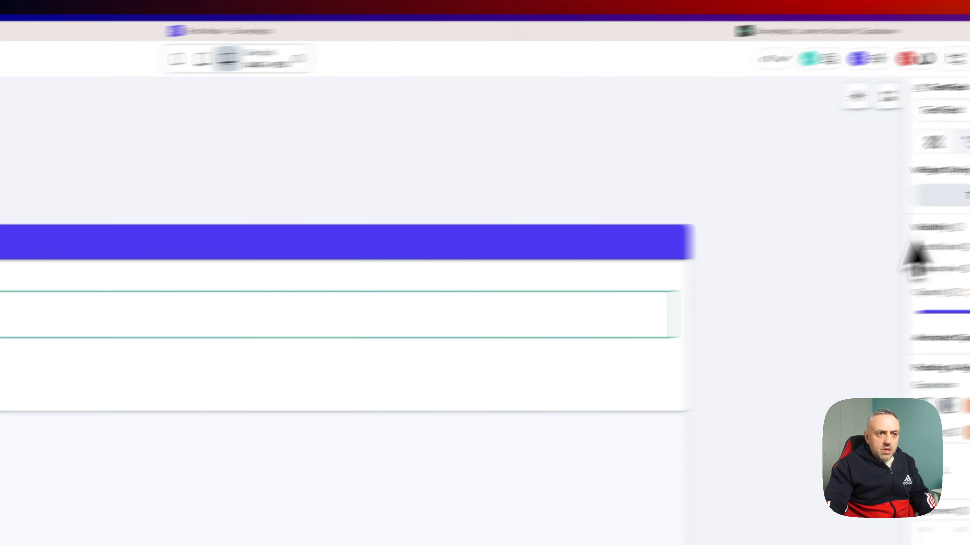
pyautogui.scroll(-5, 798, 313)
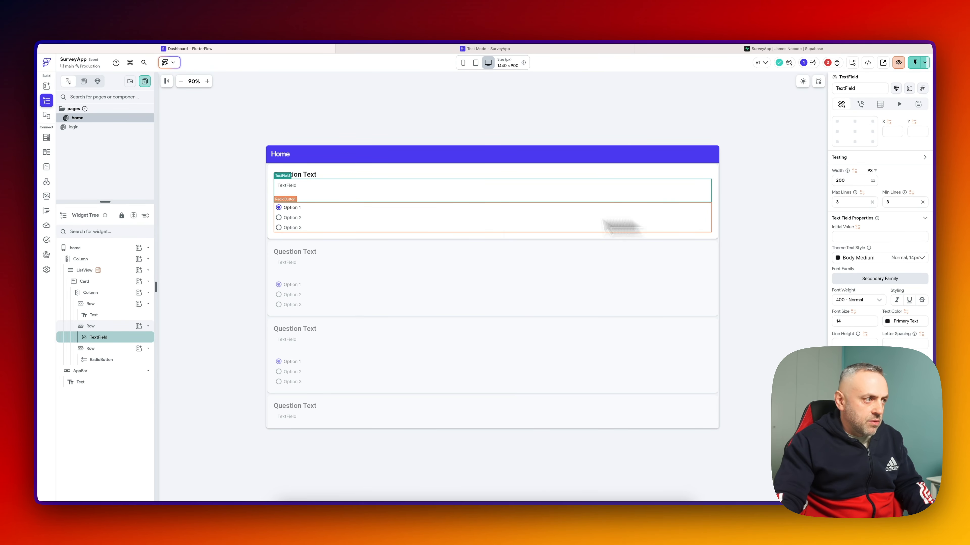
pyautogui.click(361, 228)
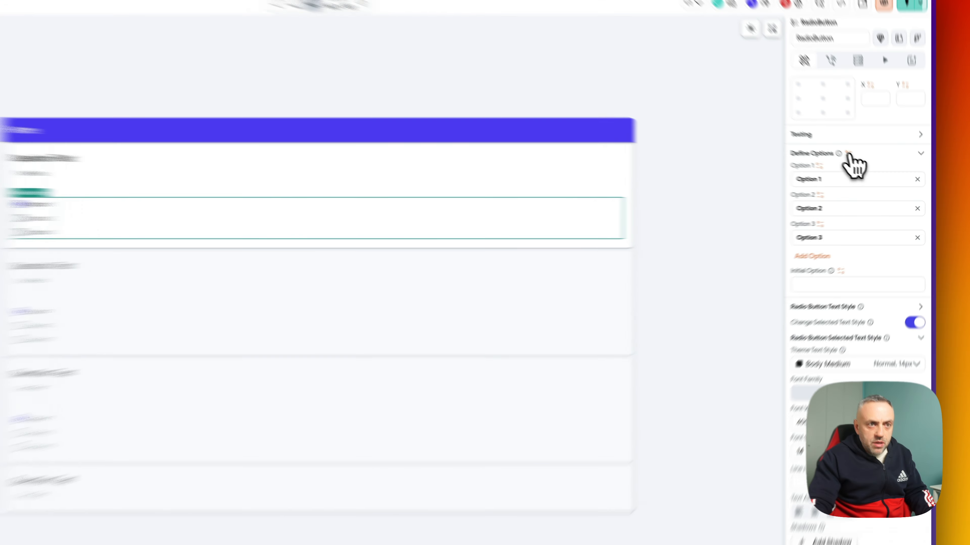
pyautogui.click(873, 171)
# - Set the RadioButton's choices from the options field of the question_info_with_options row
pyautogui.click(632, 237)
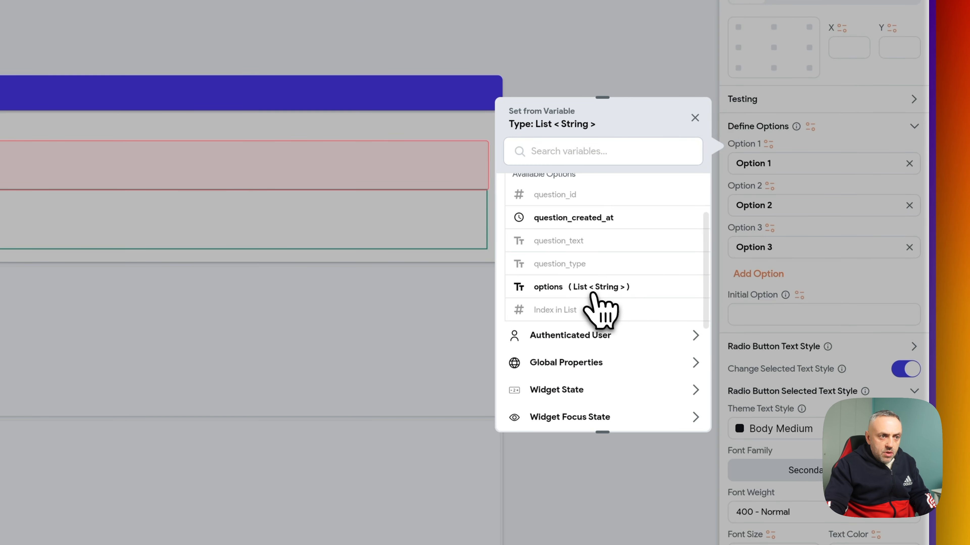
pyautogui.click(594, 293)
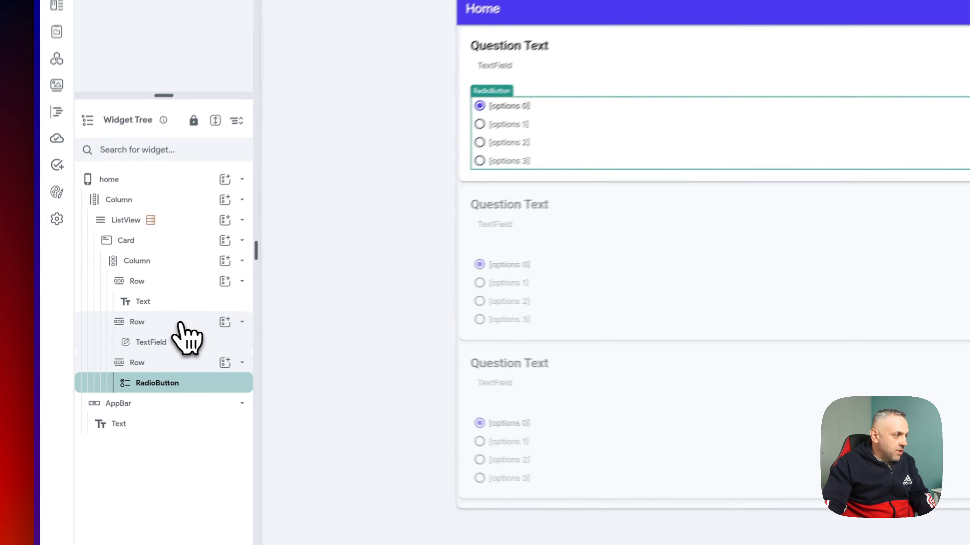
pyautogui.click(116, 327)
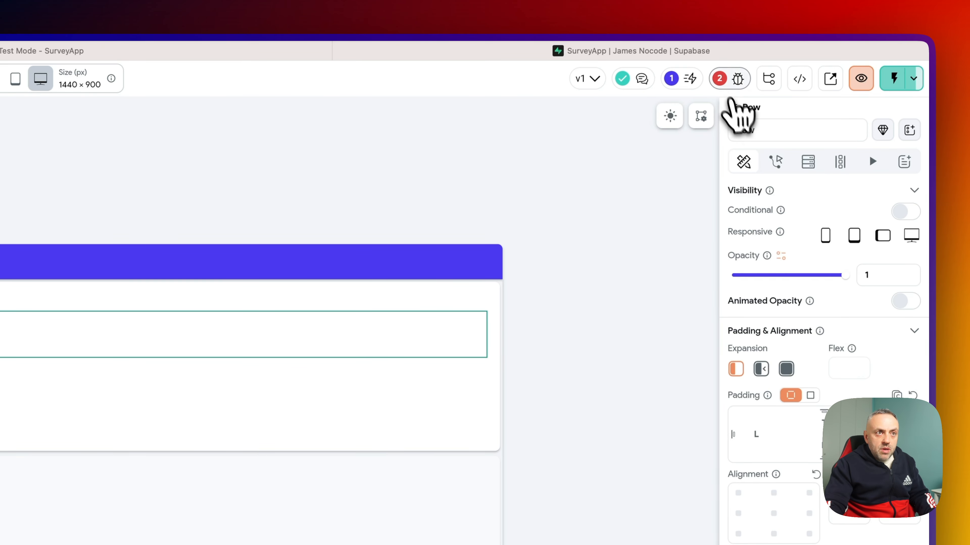
pyautogui.click(737, 80)
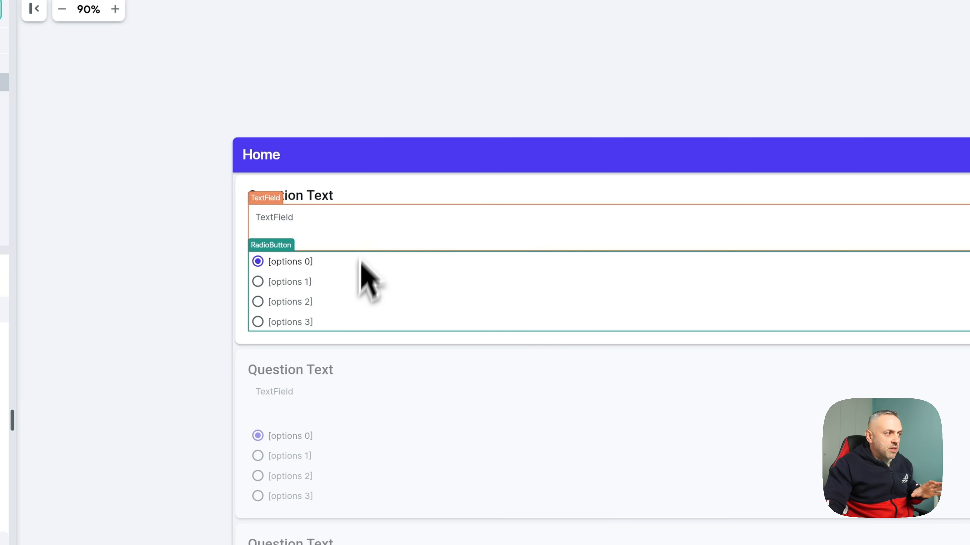
pyautogui.click(369, 210)
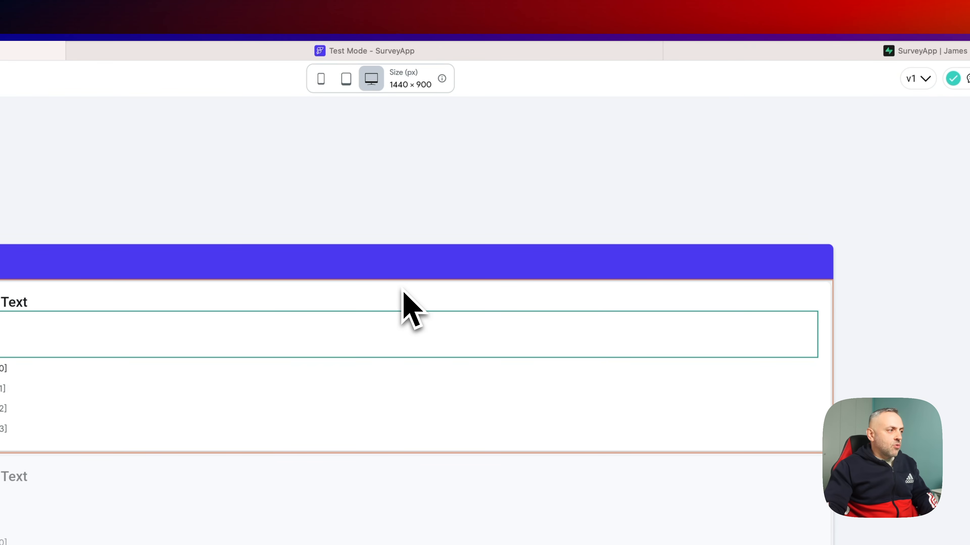
# - Convert the card's TextField into a component named questionTextComponent
pyautogui.click(730, 87)
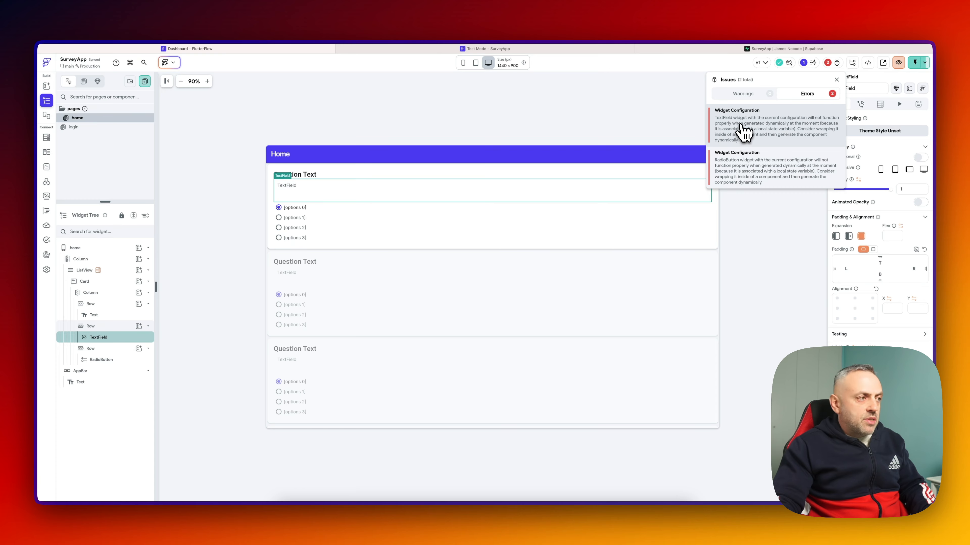
pyautogui.click(739, 133)
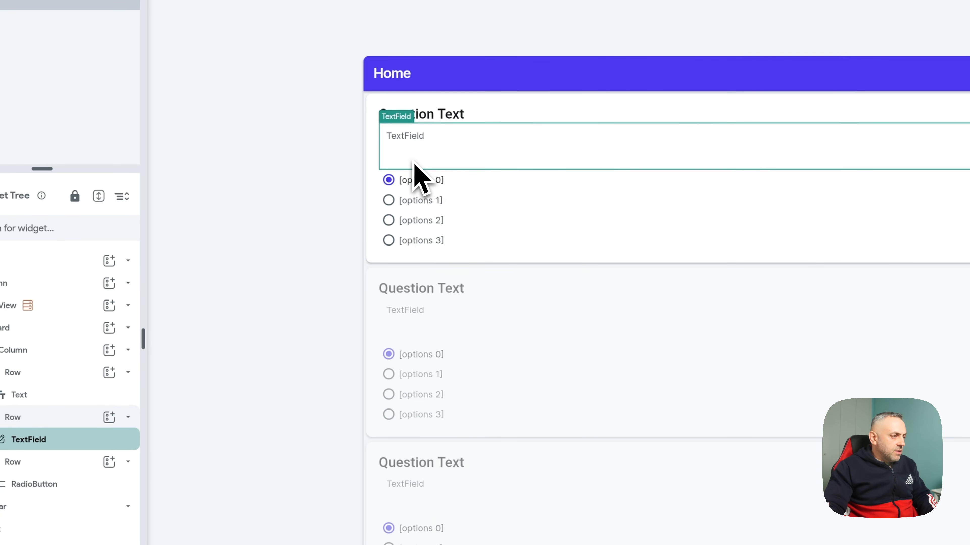
pyautogui.rightClick(417, 167)
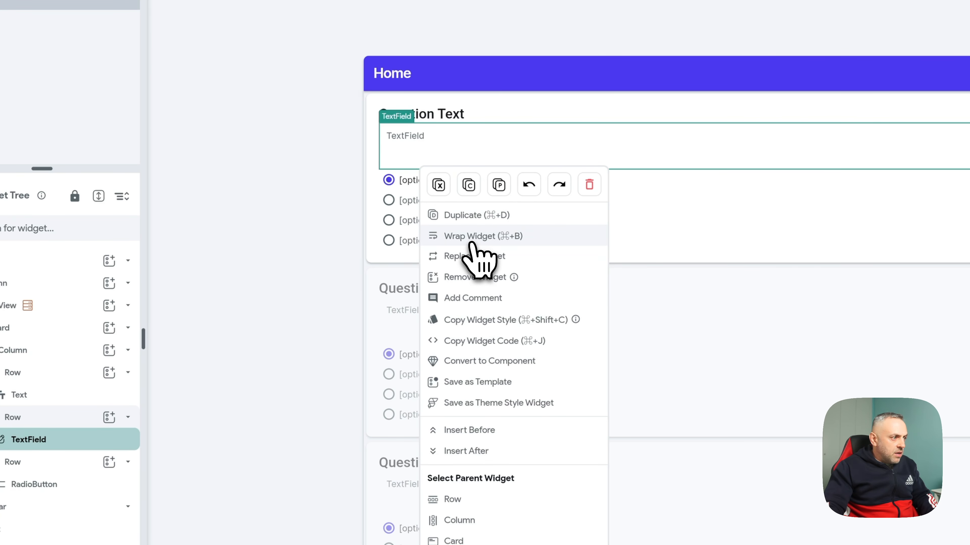
pyautogui.click(488, 365)
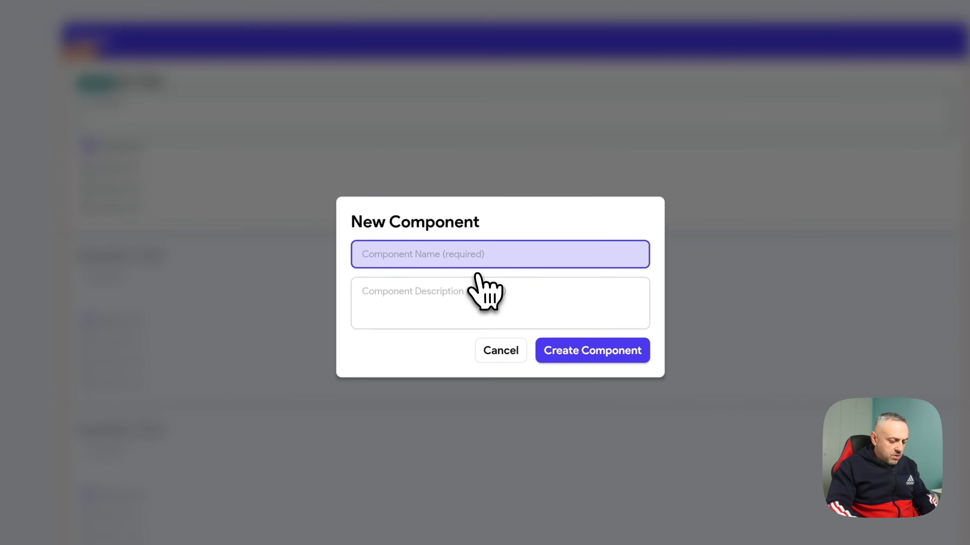
pyautogui.write('questionText')
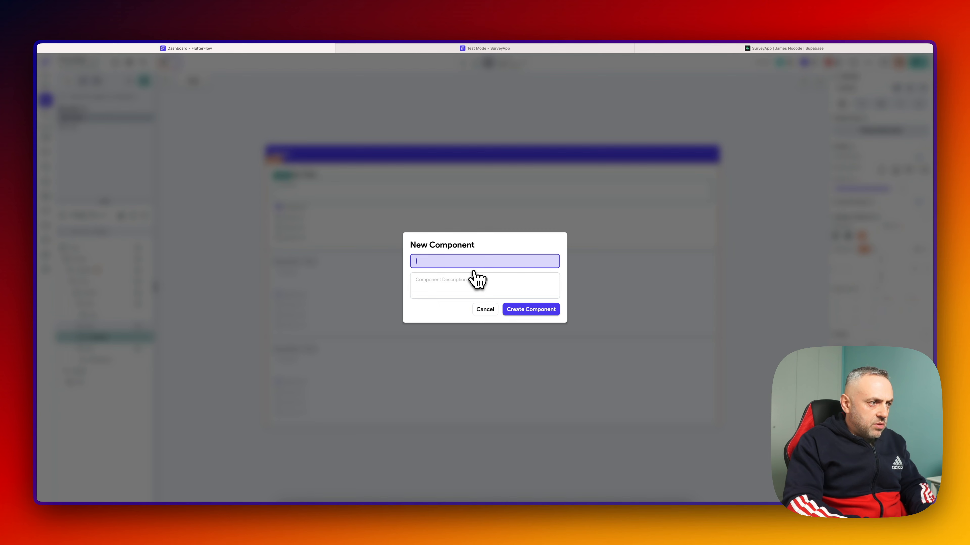
pyautogui.write('Component')
pyautogui.press('Return')
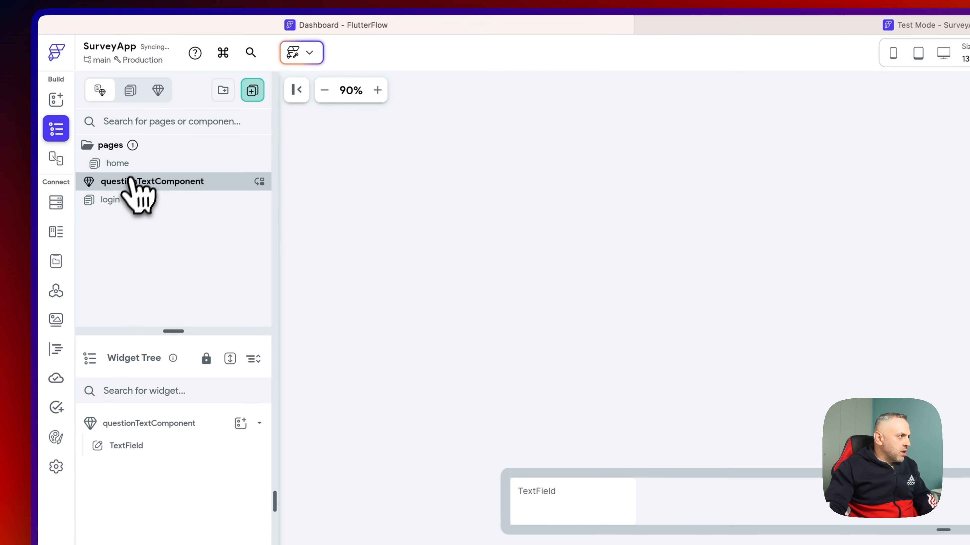
# - Convert the card's RadioButton into a component named questionOptionsComponent
pyautogui.click(149, 170)
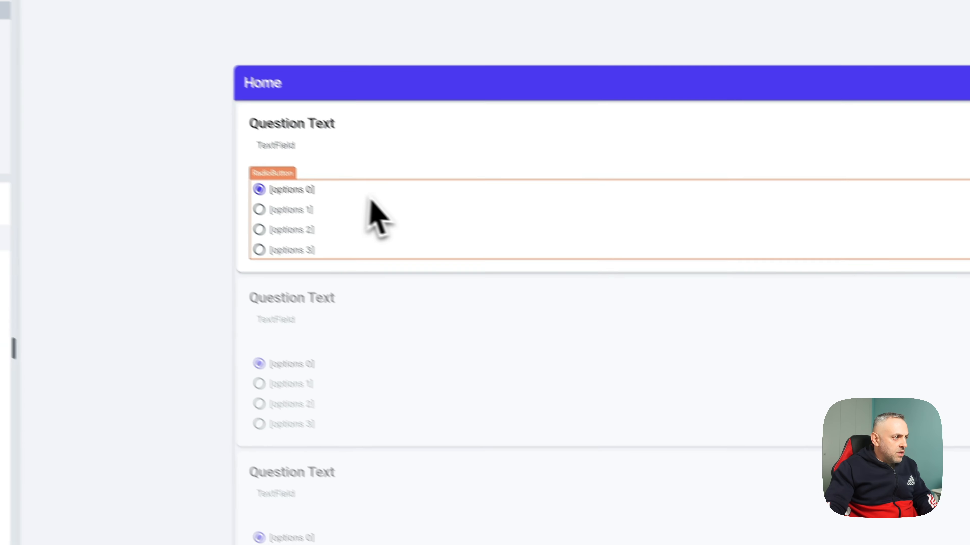
pyautogui.click(335, 204)
pyautogui.rightClick(331, 203)
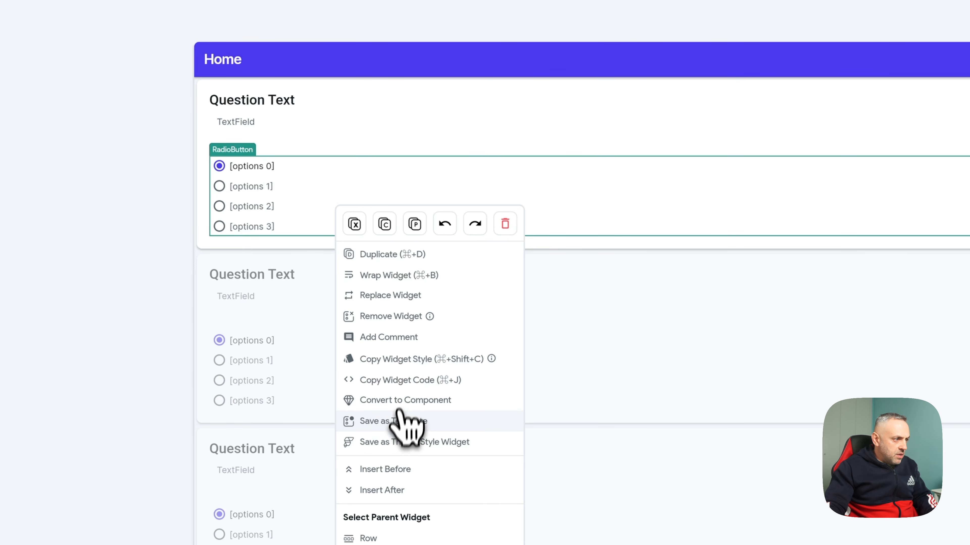
pyautogui.click(408, 401)
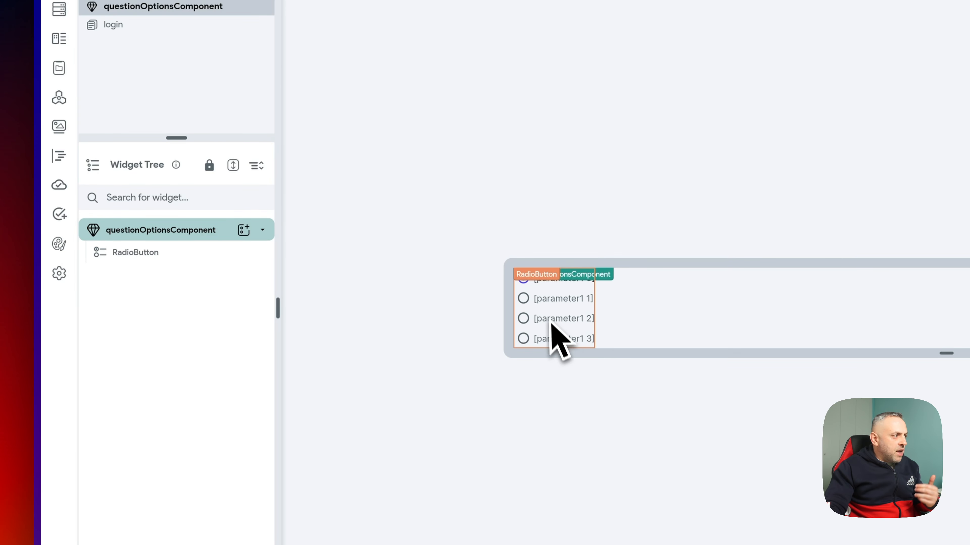
pyautogui.click(176, 252)
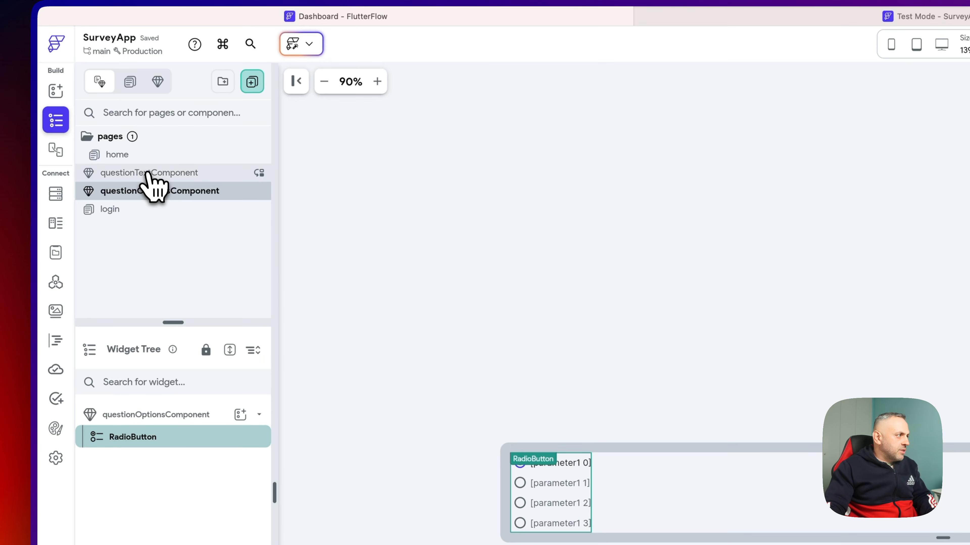
pyautogui.click(145, 170)
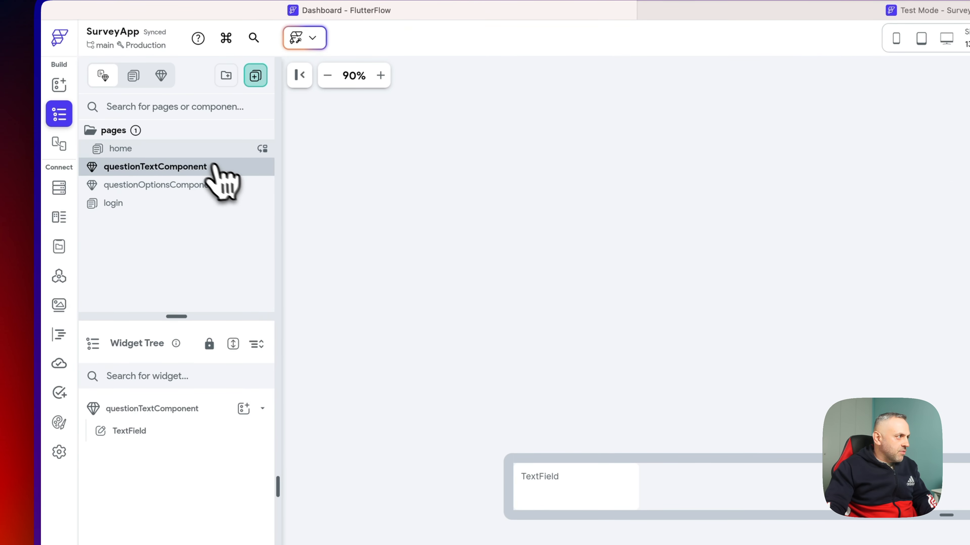
# - Make the text-field Row visible only when question_type equals 'text'
pyautogui.click(201, 150)
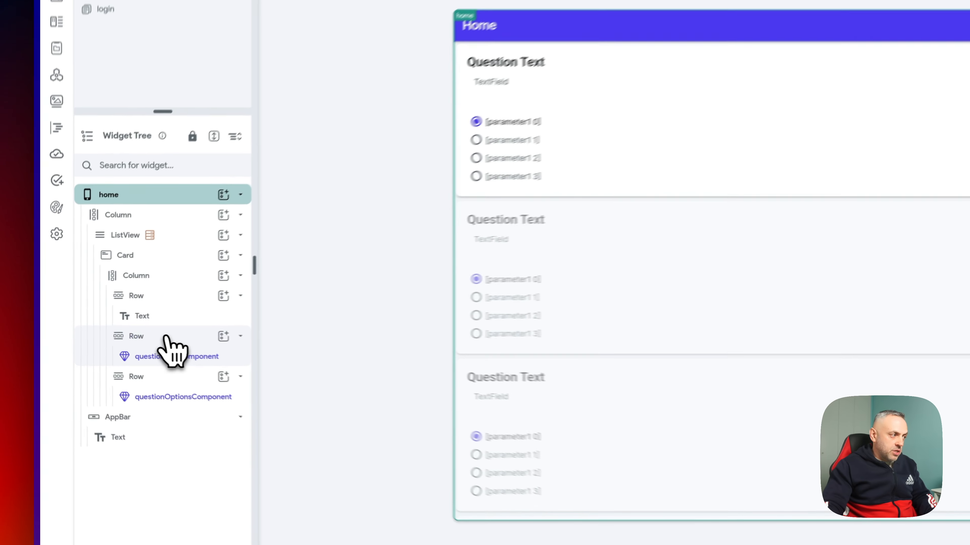
pyautogui.click(107, 326)
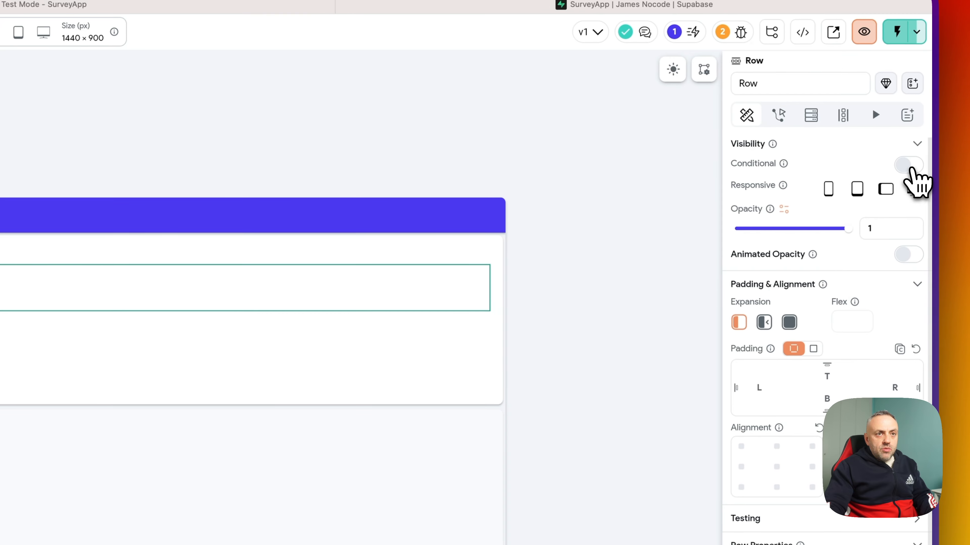
pyautogui.click(906, 164)
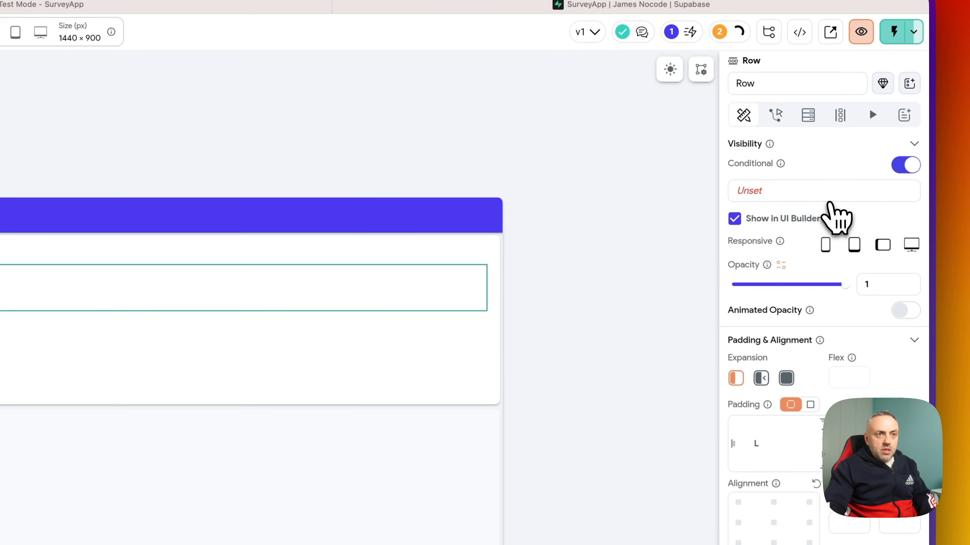
pyautogui.click(827, 200)
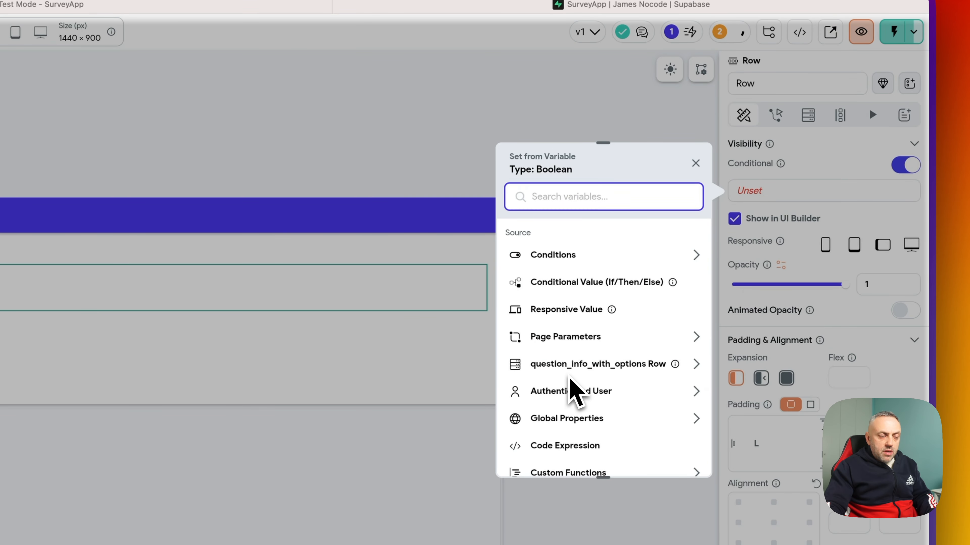
pyautogui.click(582, 365)
pyautogui.scroll(-3, 590, 377)
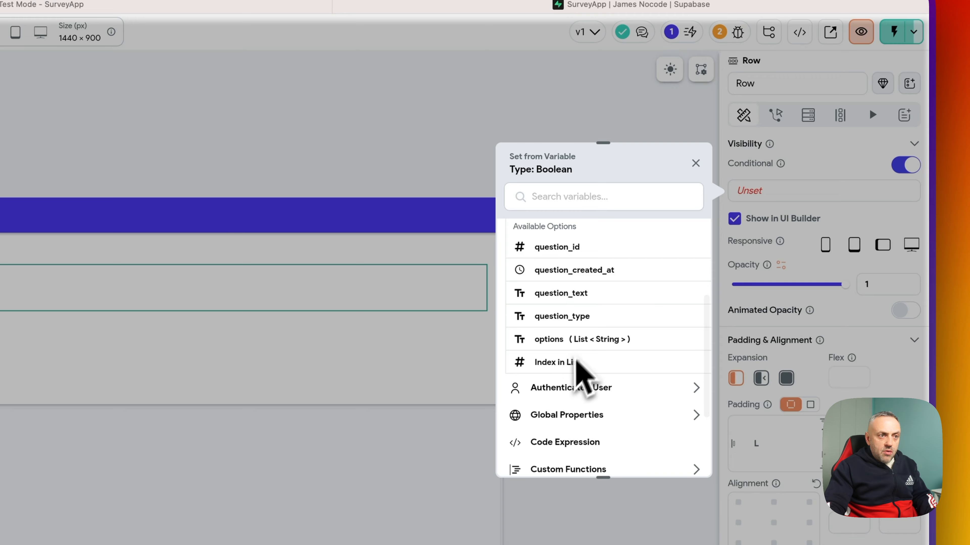
pyautogui.scroll(3, 566, 321)
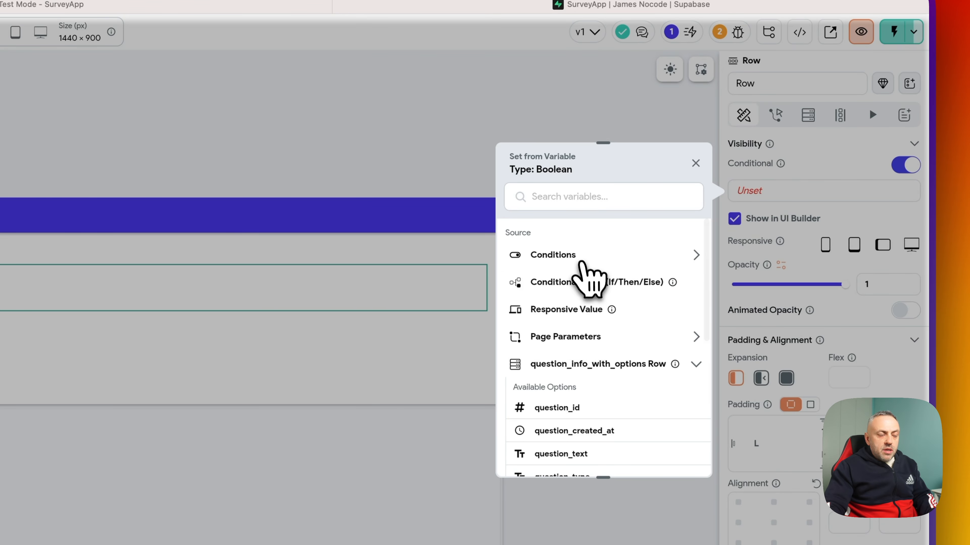
pyautogui.click(581, 259)
pyautogui.click(564, 300)
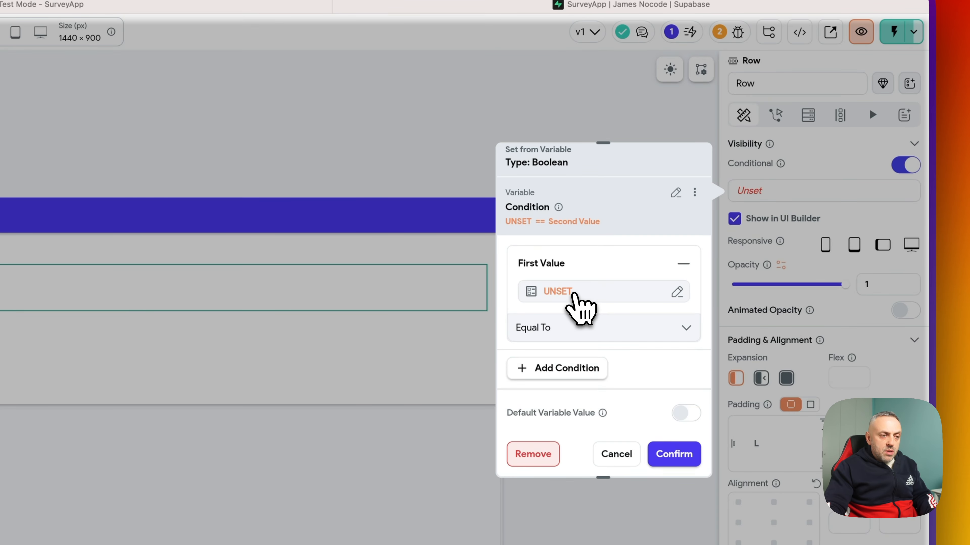
pyautogui.click(576, 302)
pyautogui.write('type')
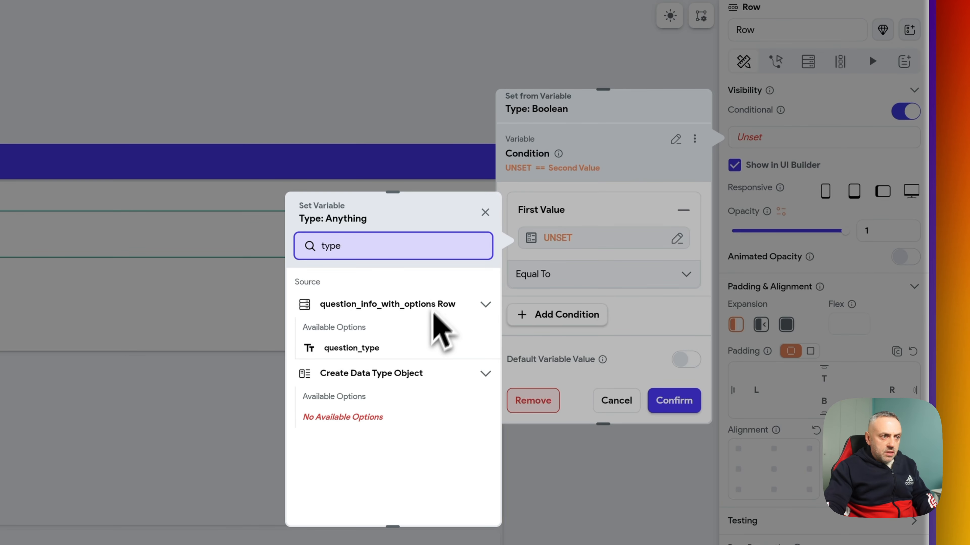
pyautogui.click(410, 348)
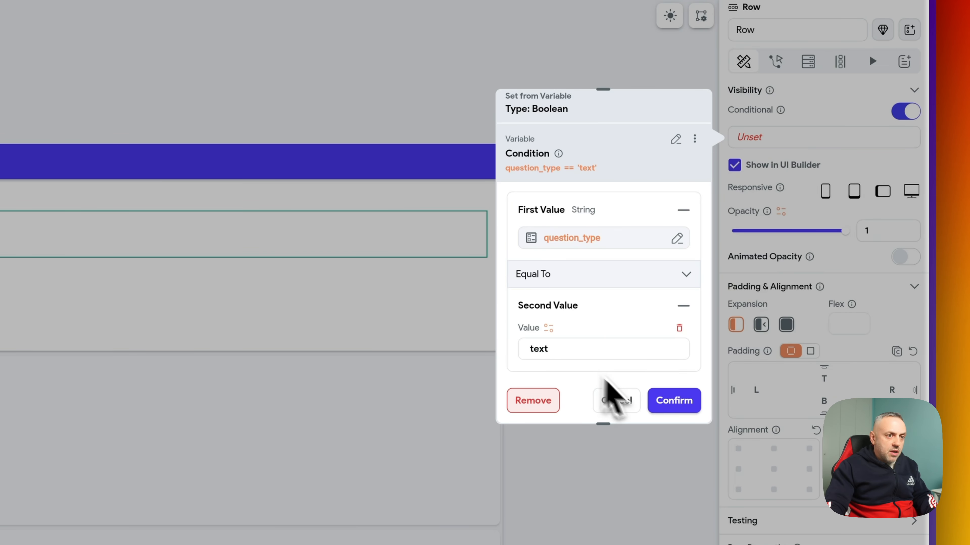
pyautogui.click(673, 400)
pyautogui.click(666, 406)
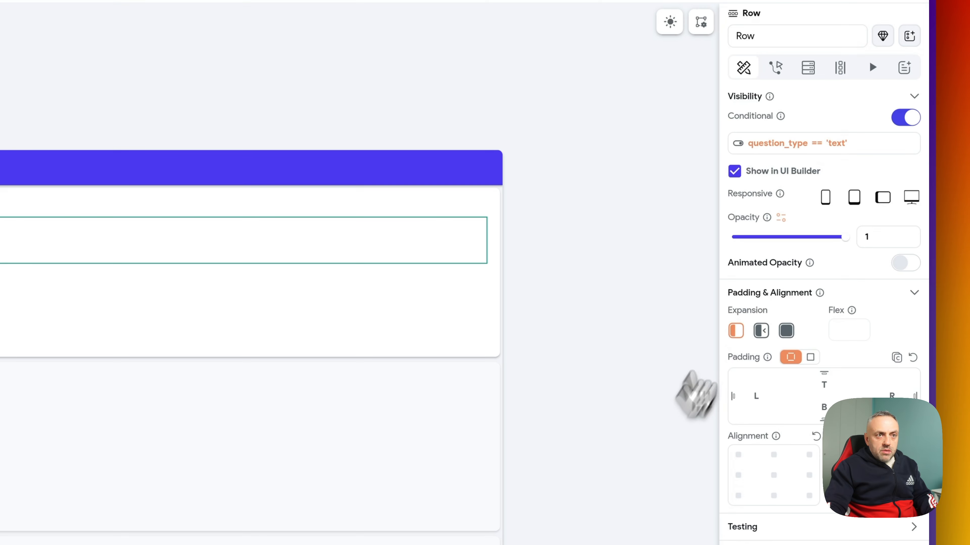
# - Copy that question_type visibility condition and paste it onto the other Row's visibility
pyautogui.click(828, 151)
pyautogui.click(695, 153)
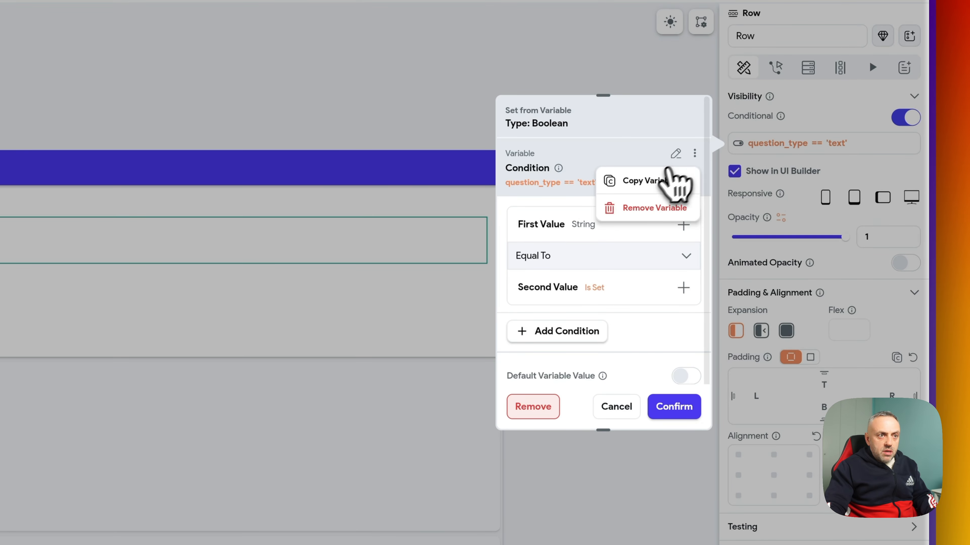
pyautogui.click(674, 180)
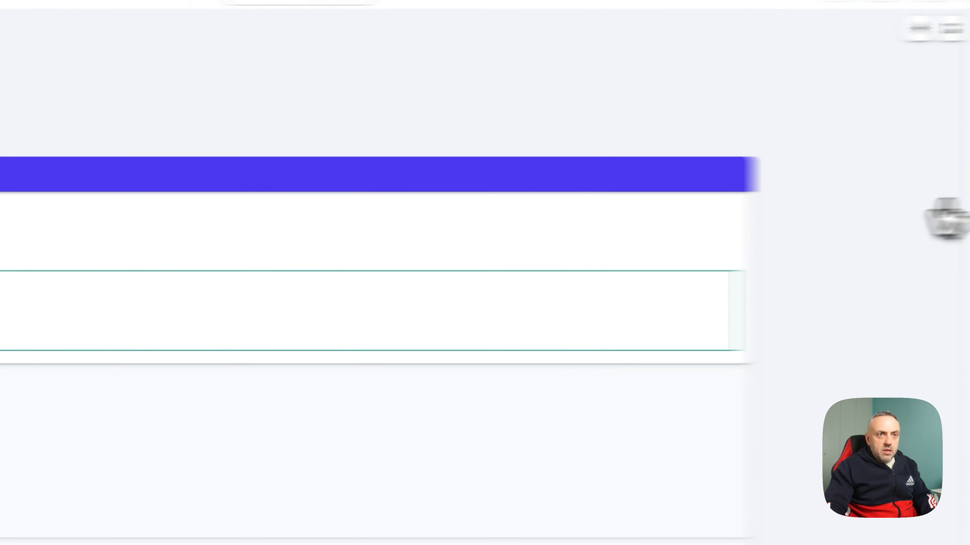
pyautogui.click(829, 153)
pyautogui.click(675, 123)
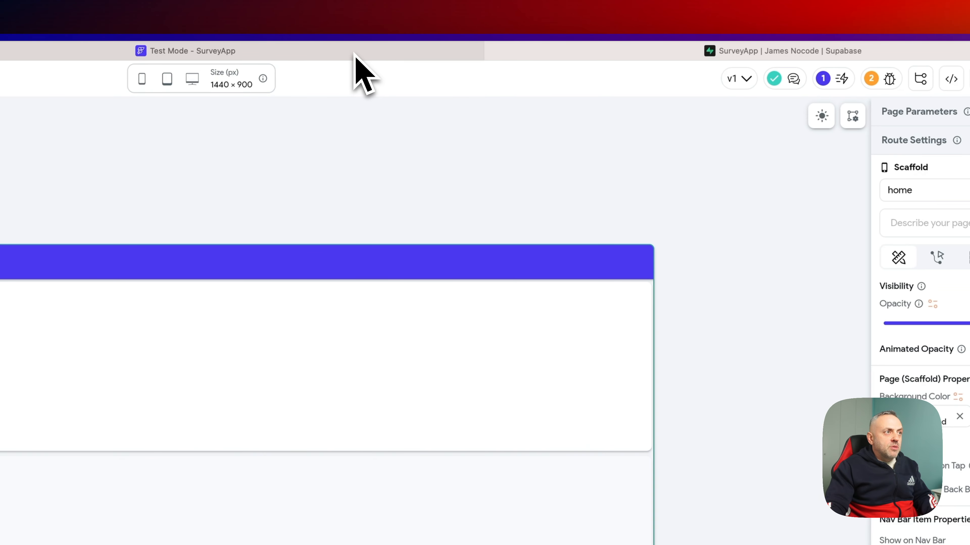
pyautogui.click(391, 54)
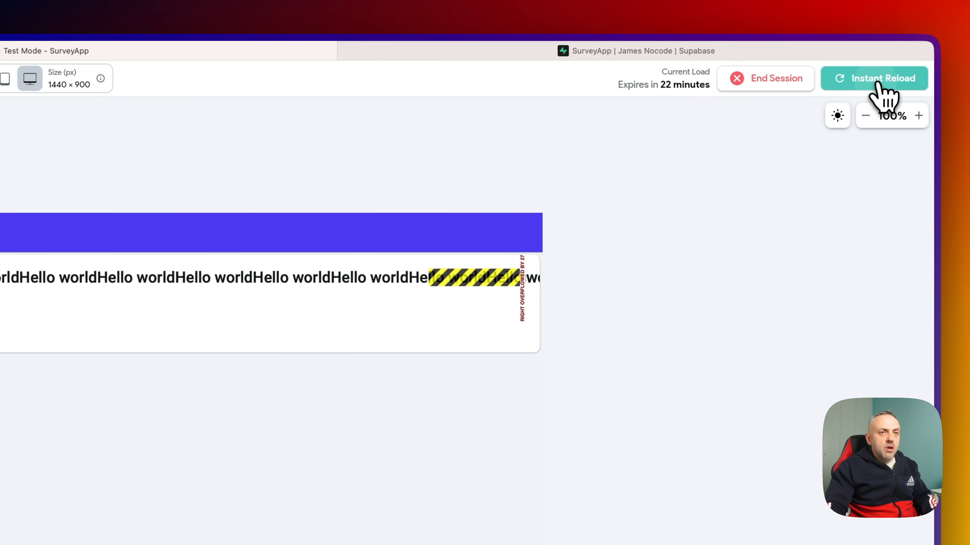
# - Reload Test Mode, resize the window to check the card layout, and close the debug panel
pyautogui.click(877, 83)
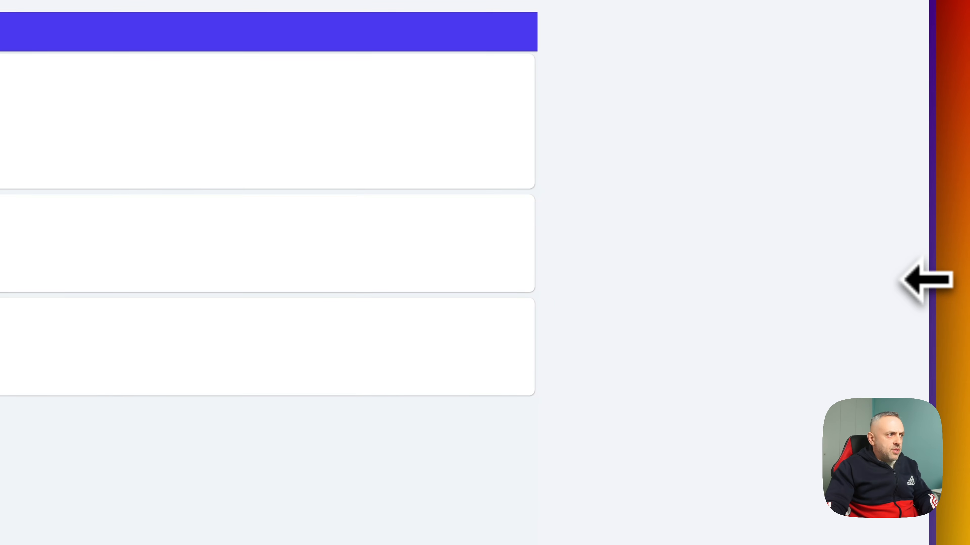
pyautogui.moveTo(929, 264); pyautogui.dragTo(722, 256)
pyautogui.moveTo(511, 265); pyautogui.dragTo(424, 268)
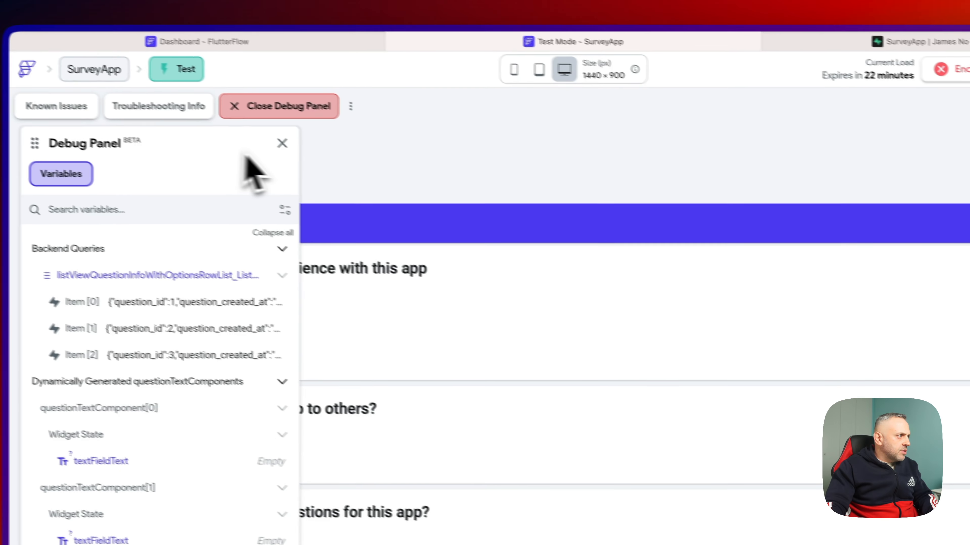
pyautogui.click(281, 143)
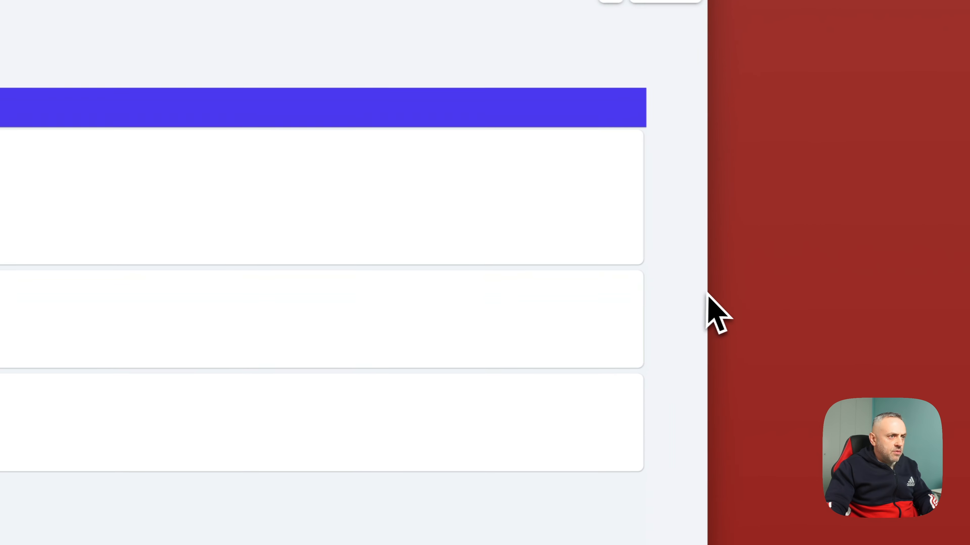
pyautogui.moveTo(707, 292); pyautogui.dragTo(676, 231)
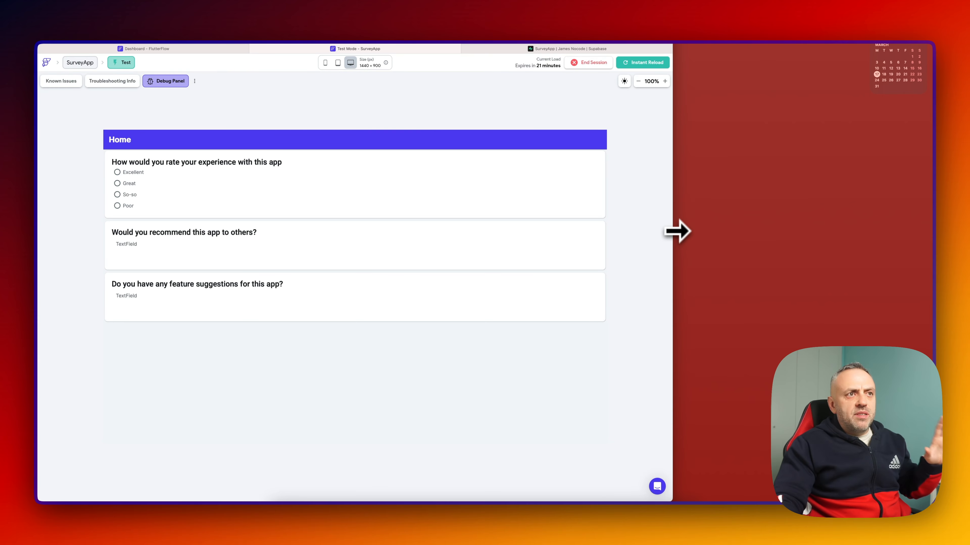
pyautogui.moveTo(676, 231); pyautogui.dragTo(890, 241)
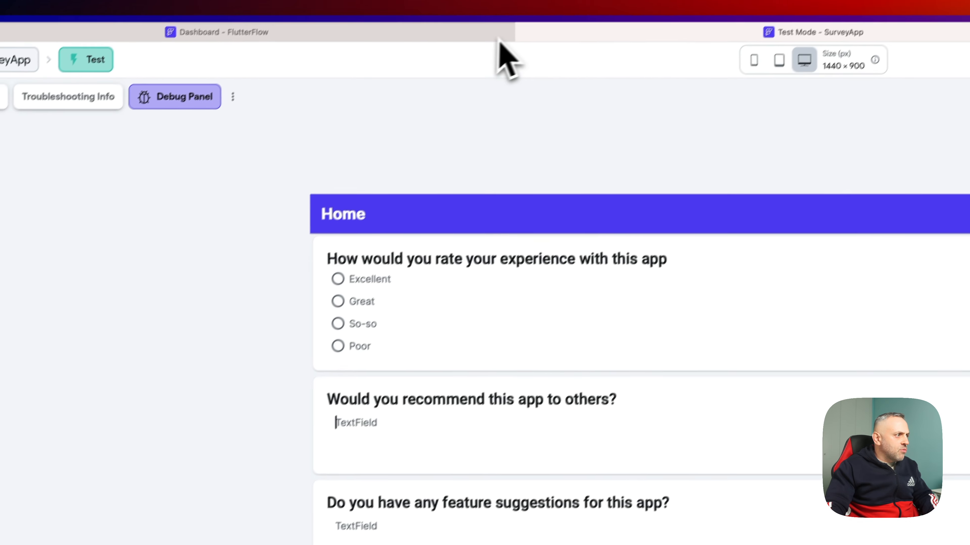
pyautogui.click(475, 52)
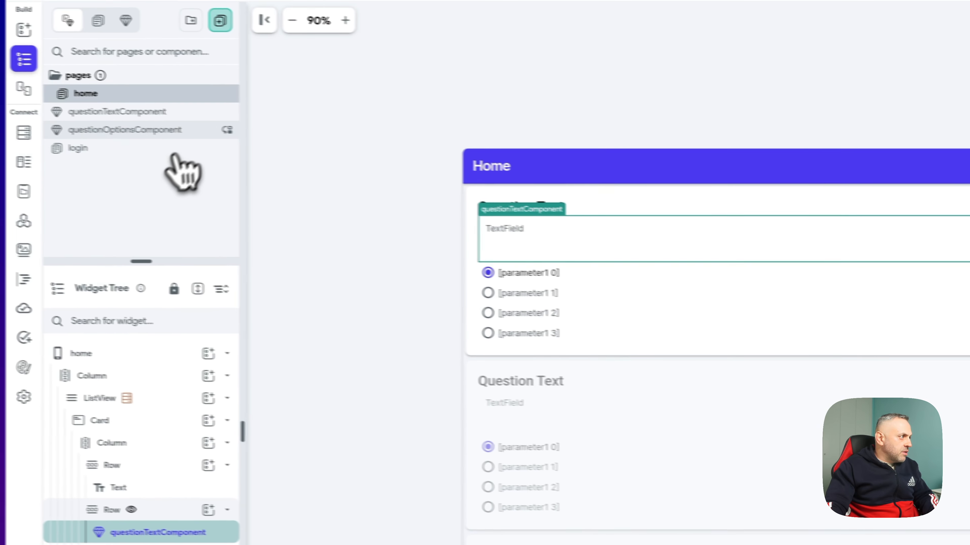
# - Give questionTextComponent's TextField a black border and check it in the preview
pyautogui.click(168, 111)
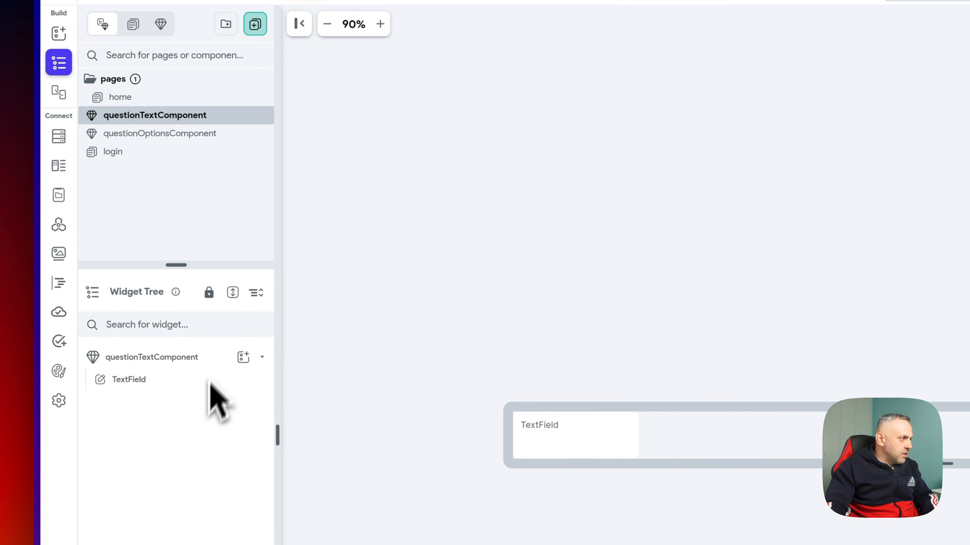
pyautogui.click(193, 380)
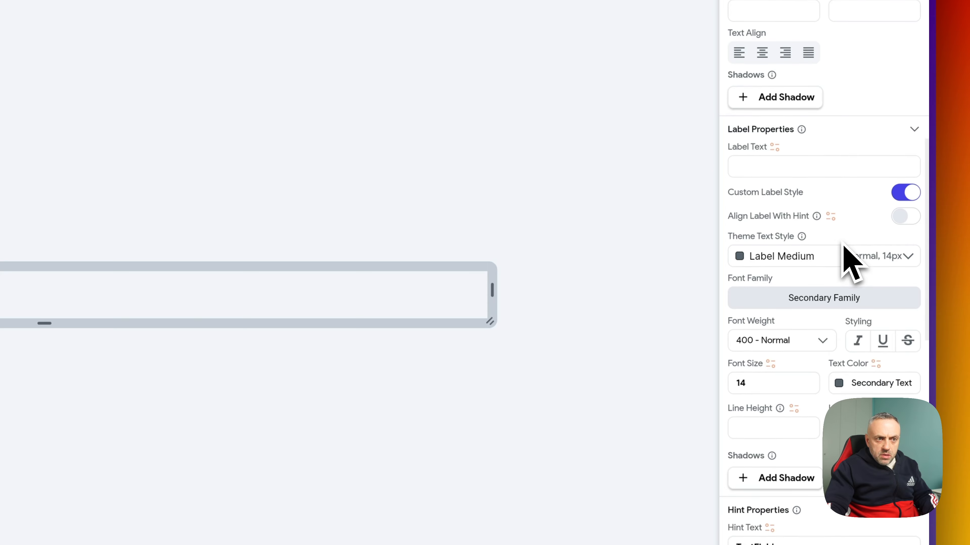
pyautogui.scroll(-5, 844, 252)
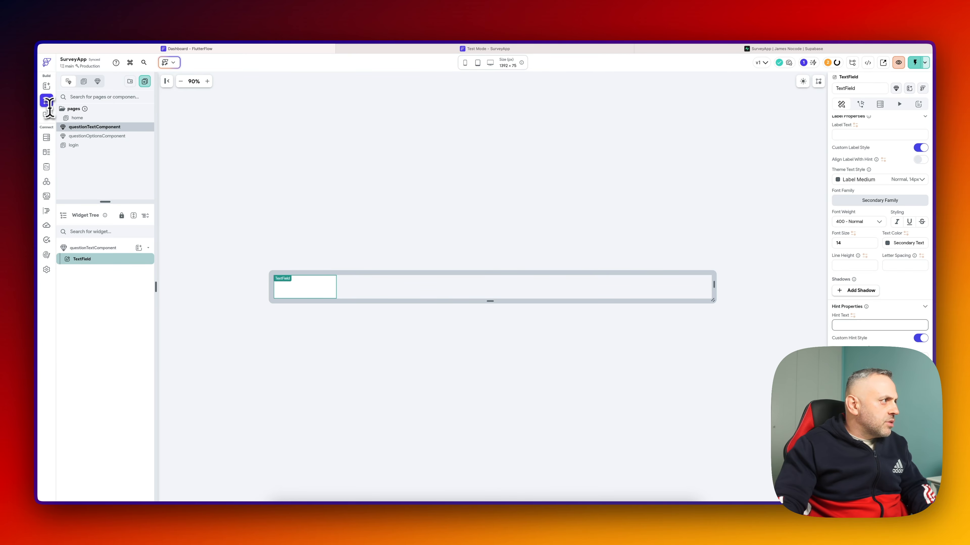
pyautogui.click(77, 118)
pyautogui.click(113, 338)
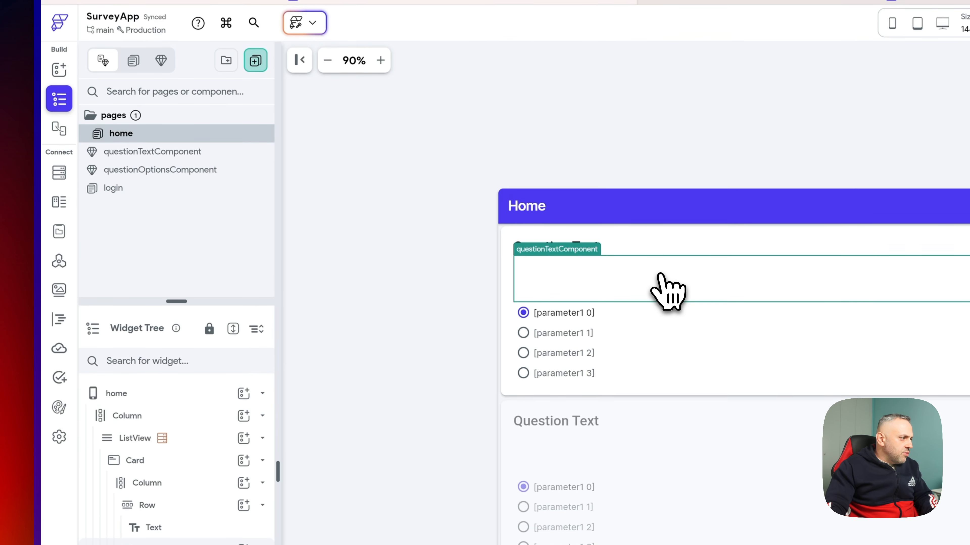
pyautogui.click(152, 152)
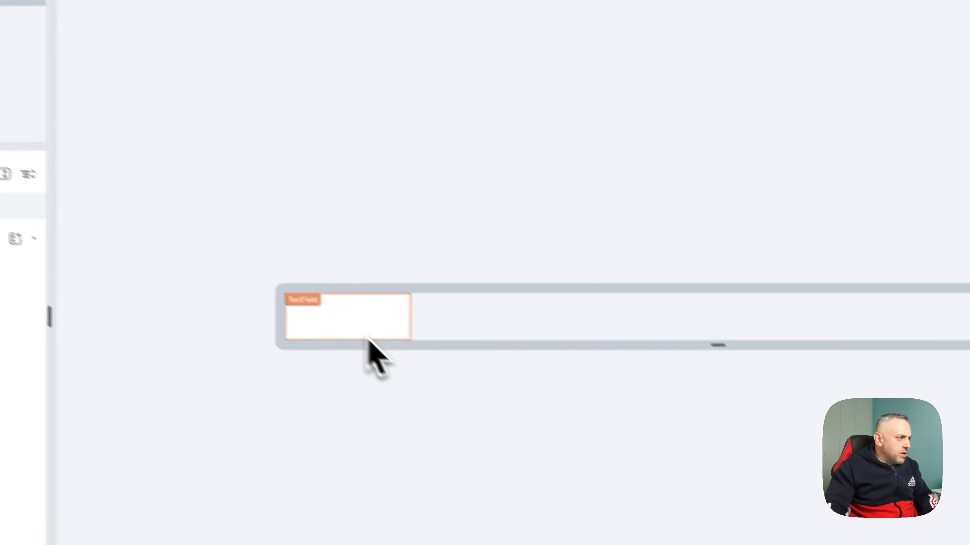
pyautogui.click(368, 337)
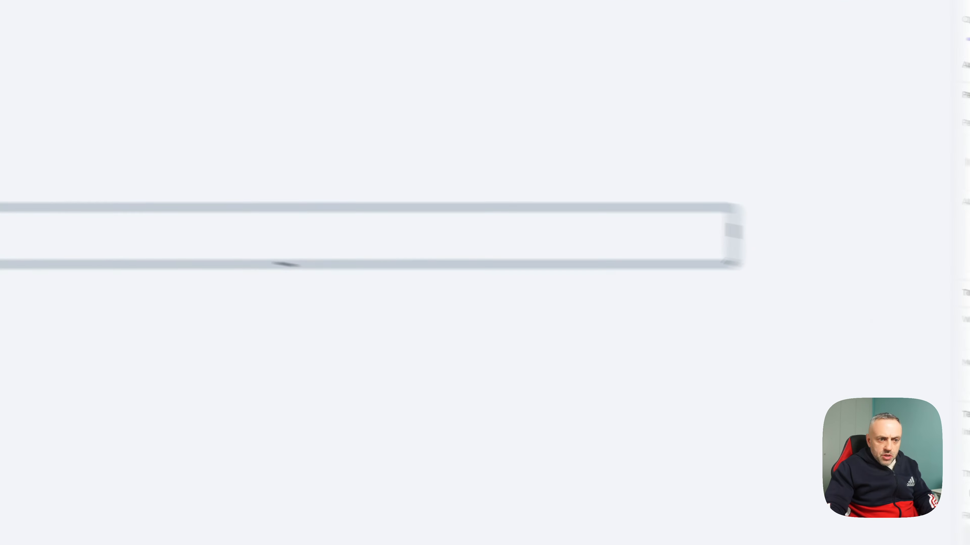
pyautogui.scroll(-10, 873, 326)
pyautogui.scroll(-5, 874, 332)
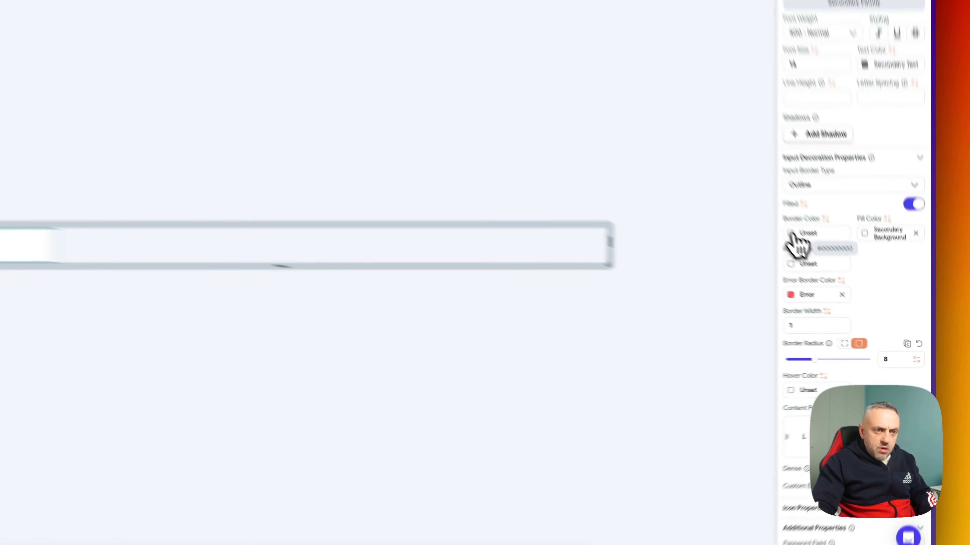
pyautogui.click(846, 281)
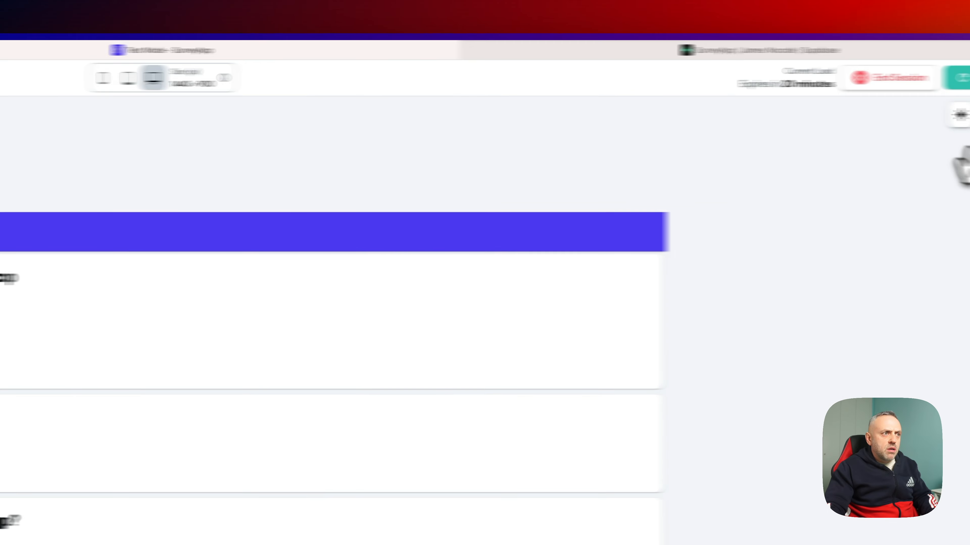
pyautogui.click(886, 74)
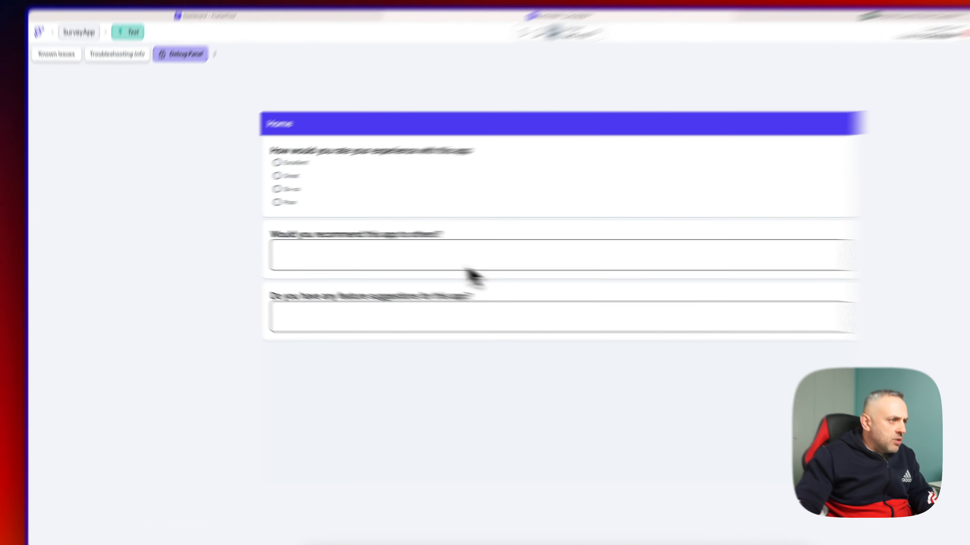
pyautogui.click(391, 248)
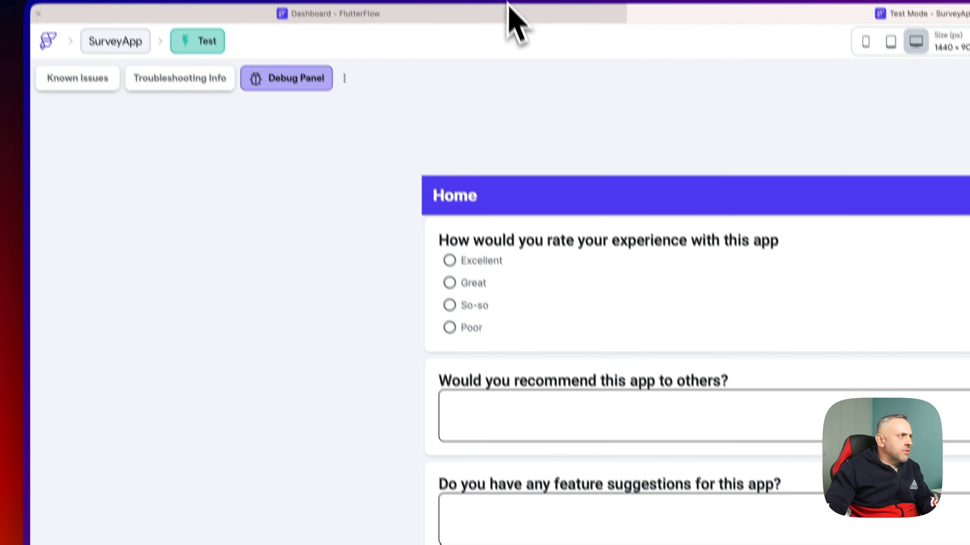
pyautogui.click(507, 17)
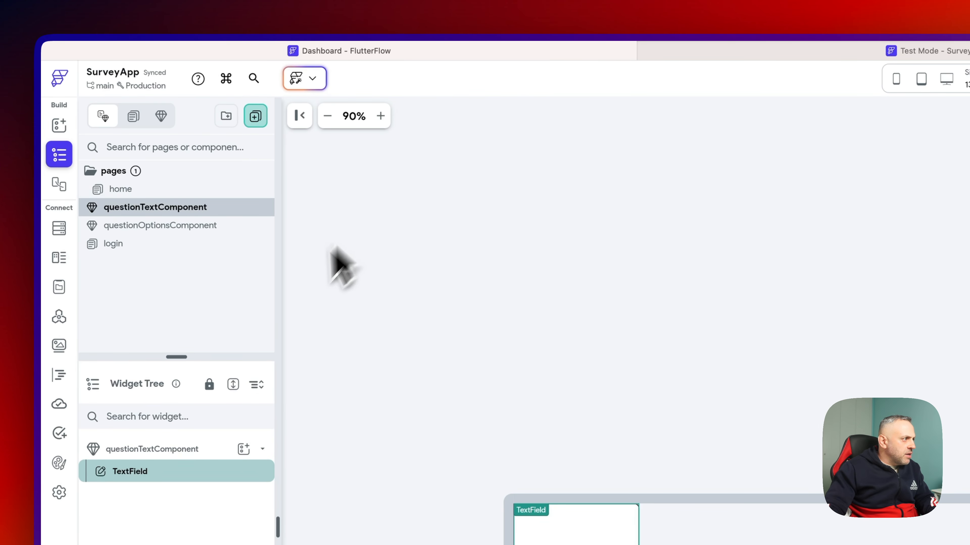
# - Add 10 px bottom padding to the question title Row and reload the preview
pyautogui.click(244, 189)
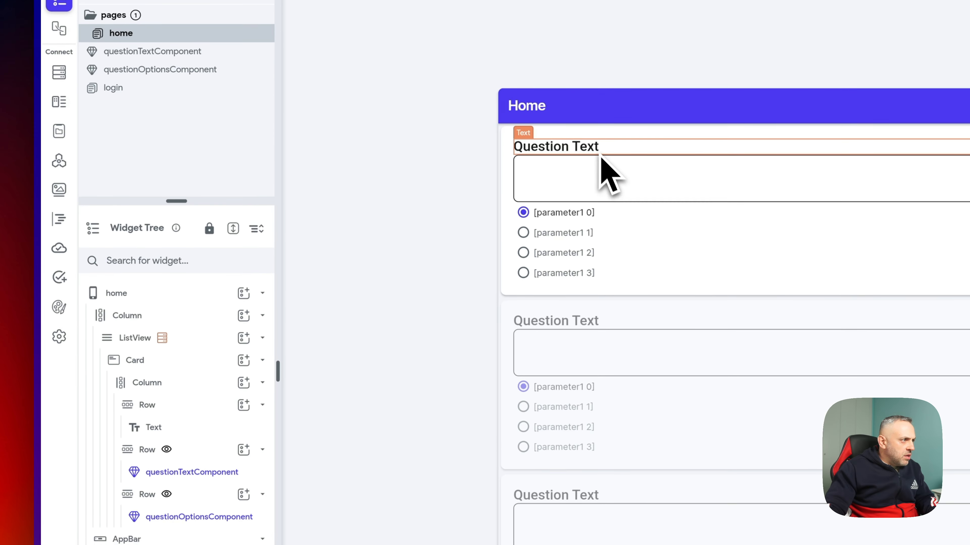
pyautogui.click(594, 150)
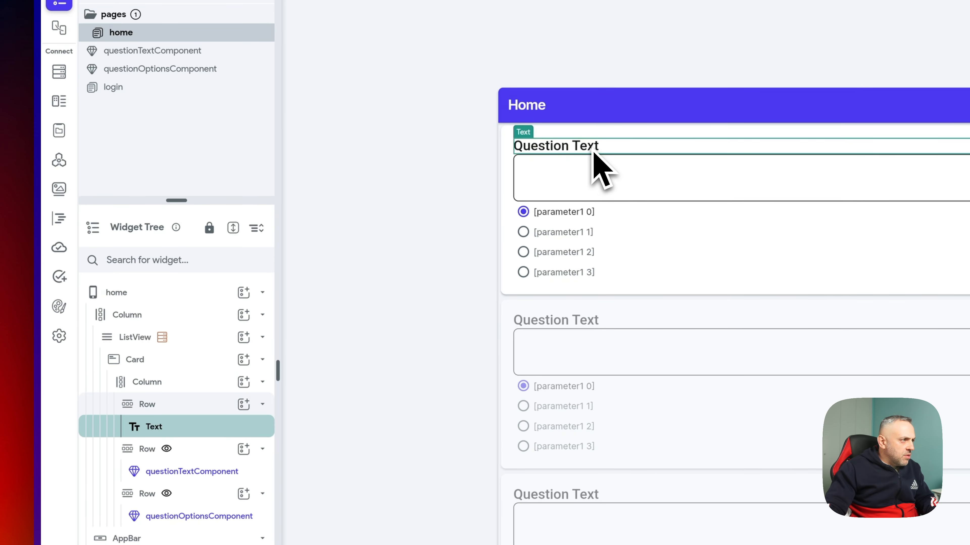
pyautogui.click(186, 404)
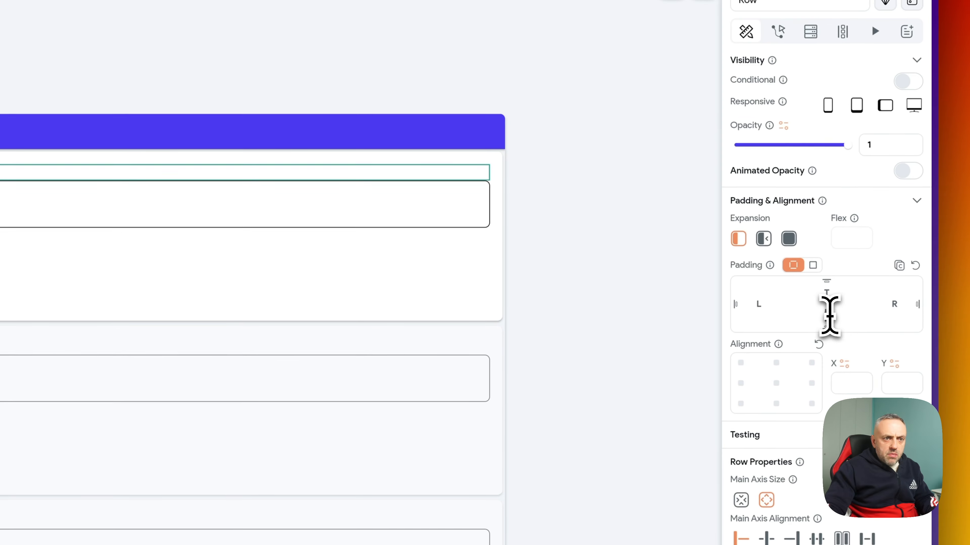
pyautogui.write('10')
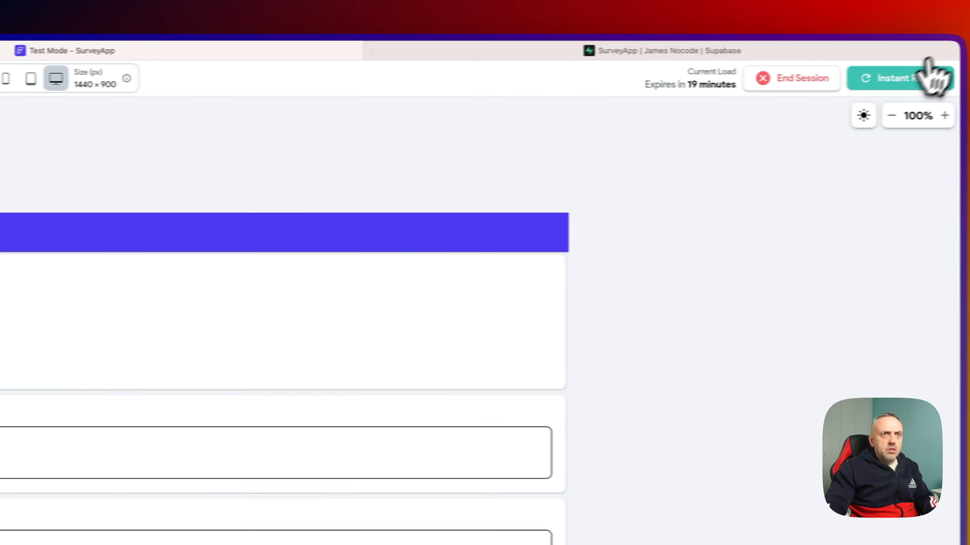
pyautogui.click(929, 71)
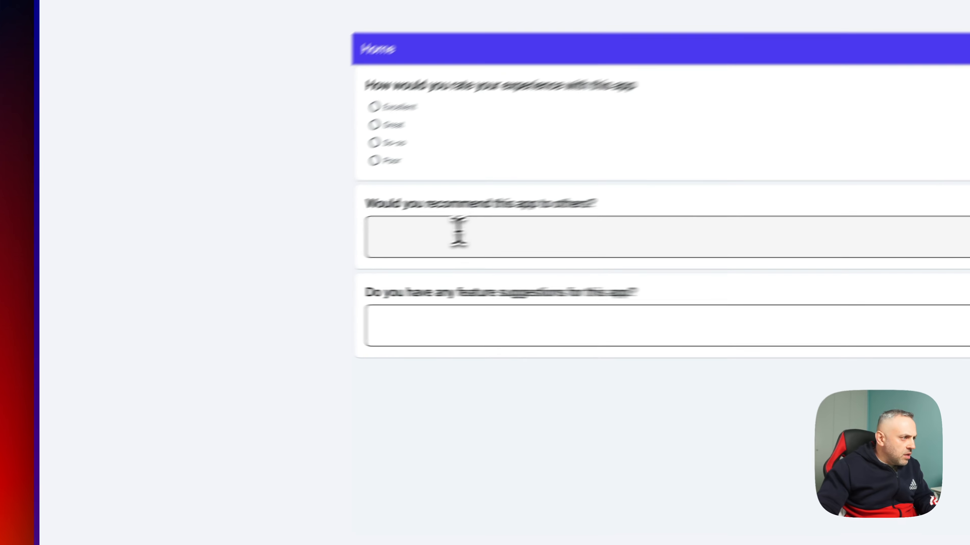
# - Enter test answers 3333 and 10000 in the survey's text fields in the preview
pyautogui.click(299, 255)
pyautogui.write('3333')
pyautogui.press('super+a')
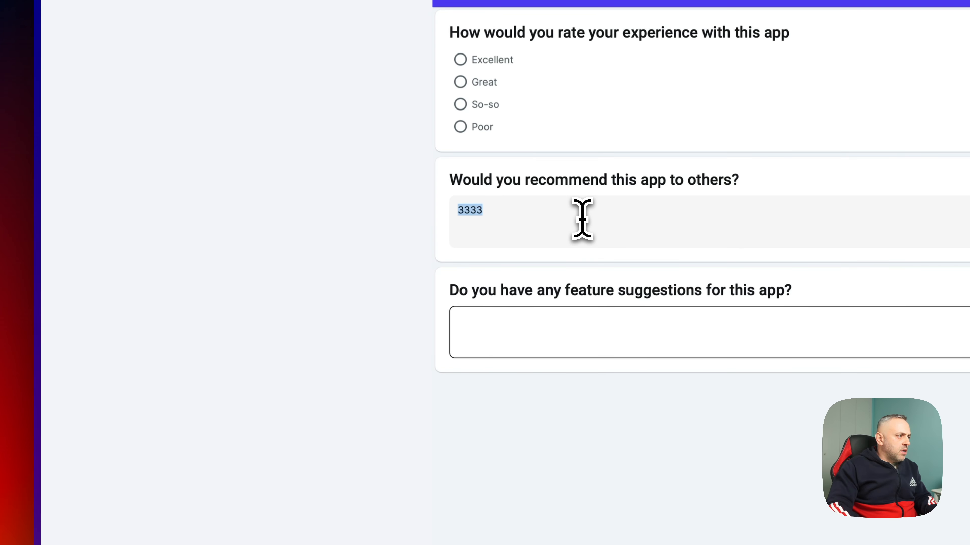
pyautogui.click(574, 319)
pyautogui.write('10000')
pyautogui.press('super+a')
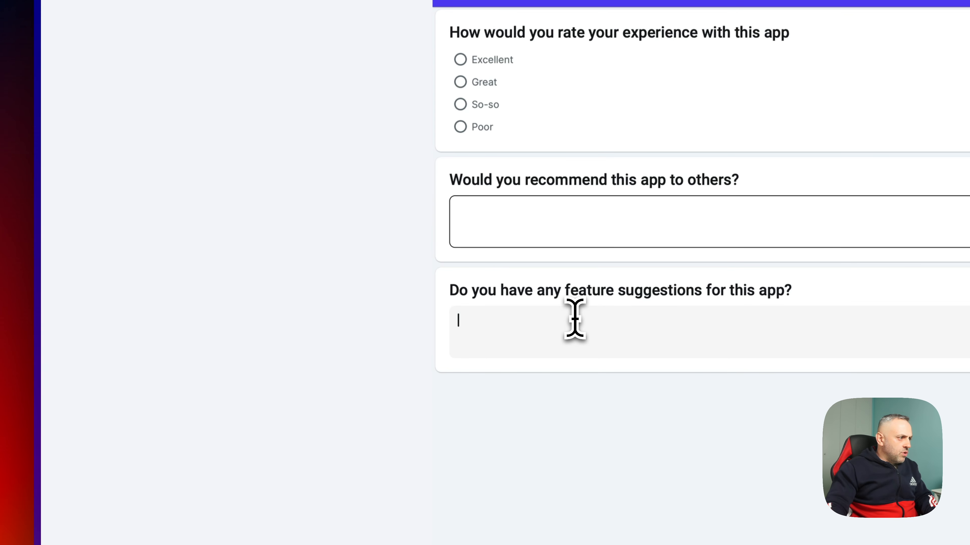
pyautogui.click(451, 325)
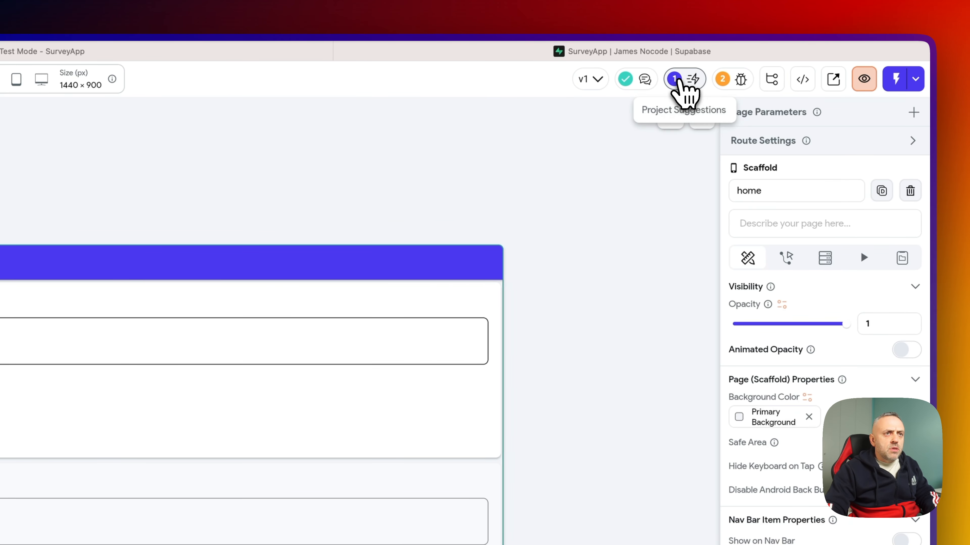
pyautogui.click(685, 80)
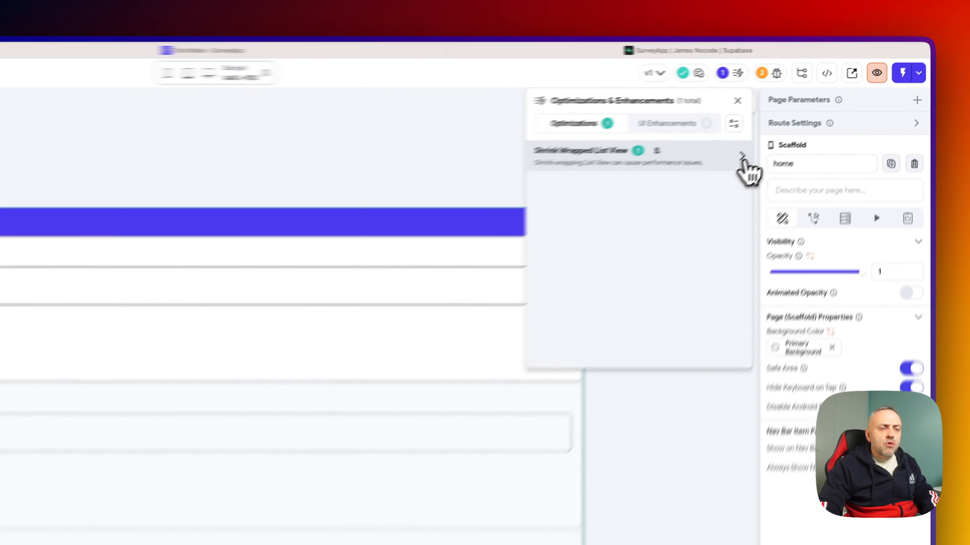
# - Follow the Shrink Wrapped List View suggestion to the question ListView and try disabling shrink wrap, dismissing the conflict warning
pyautogui.click(816, 114)
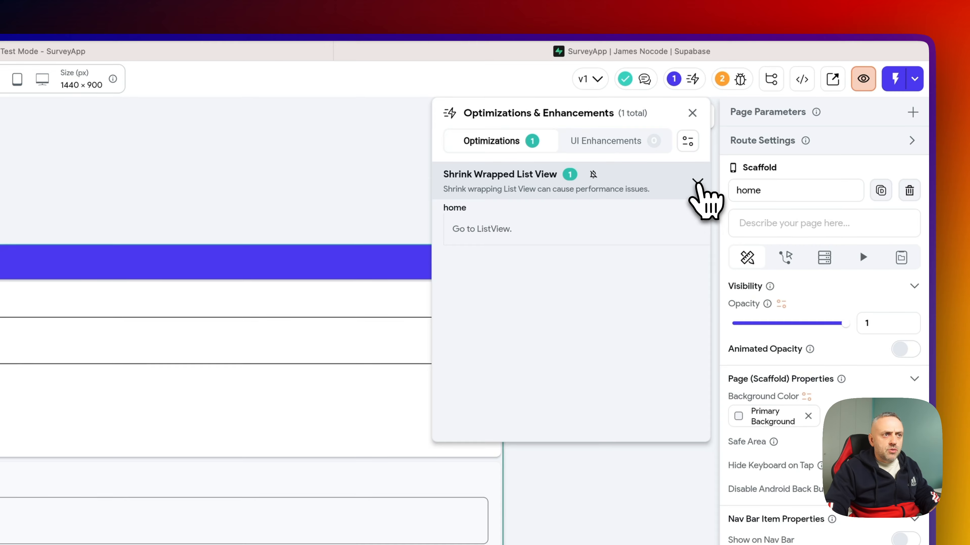
pyautogui.click(482, 229)
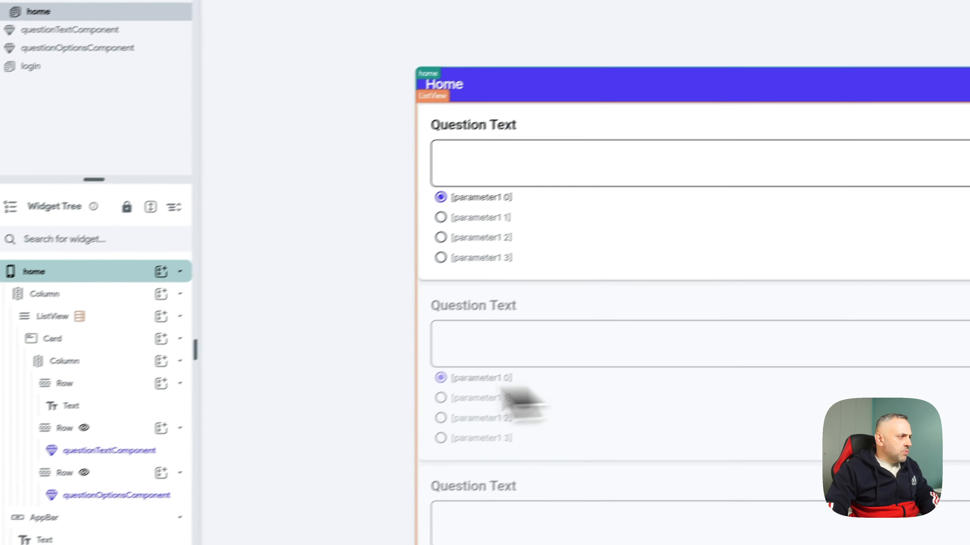
pyautogui.click(124, 317)
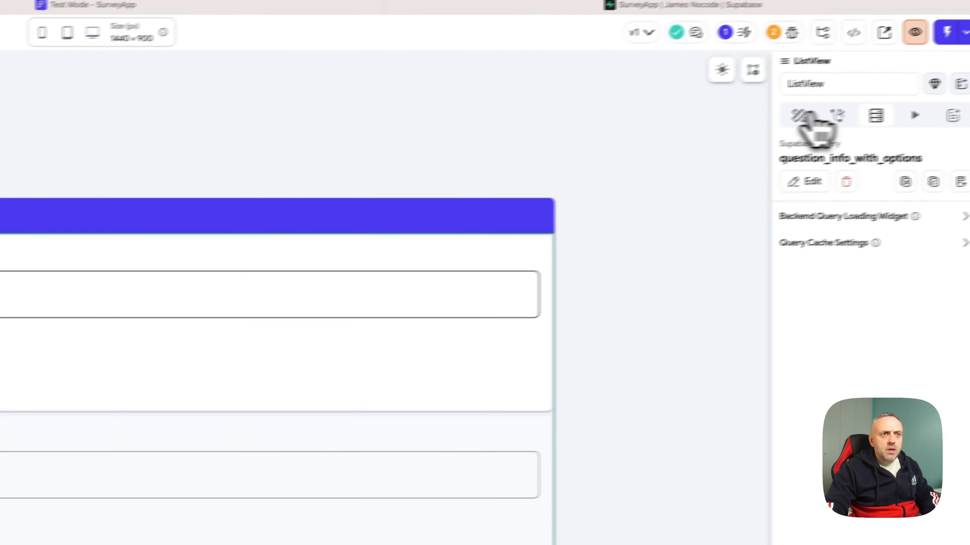
pyautogui.click(807, 114)
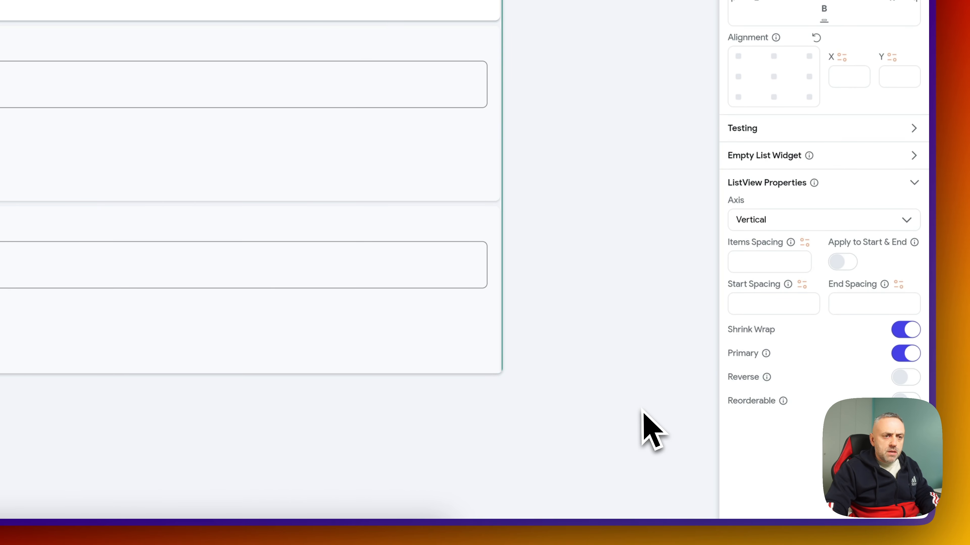
pyautogui.click(905, 331)
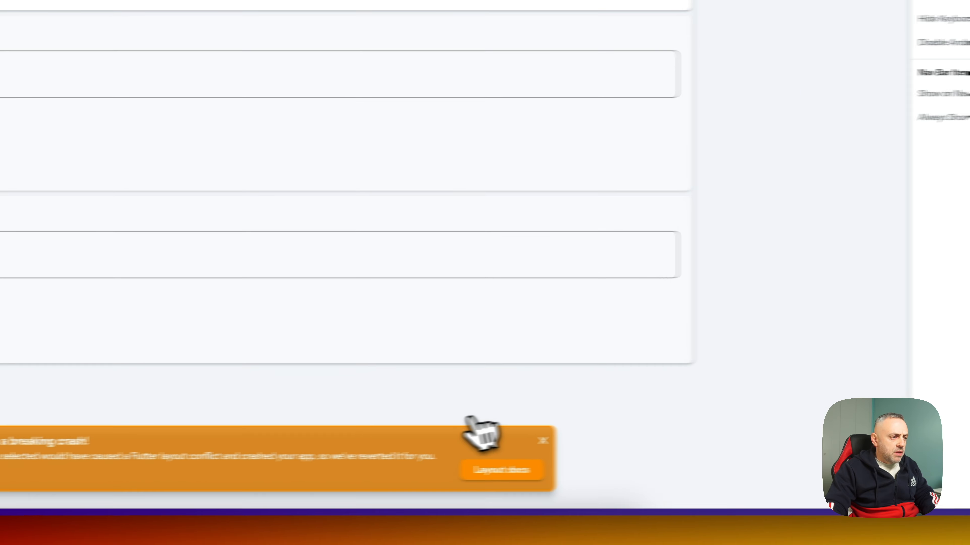
pyautogui.click(624, 436)
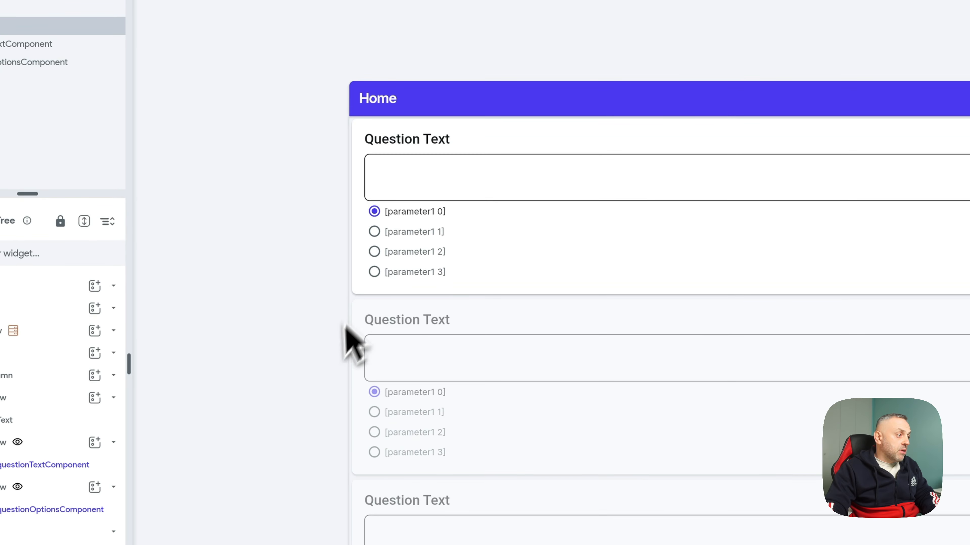
# - Set the ListView to Expanded, turn Shrink Wrap off, and recheck the suggestions before closing them
pyautogui.click(352, 344)
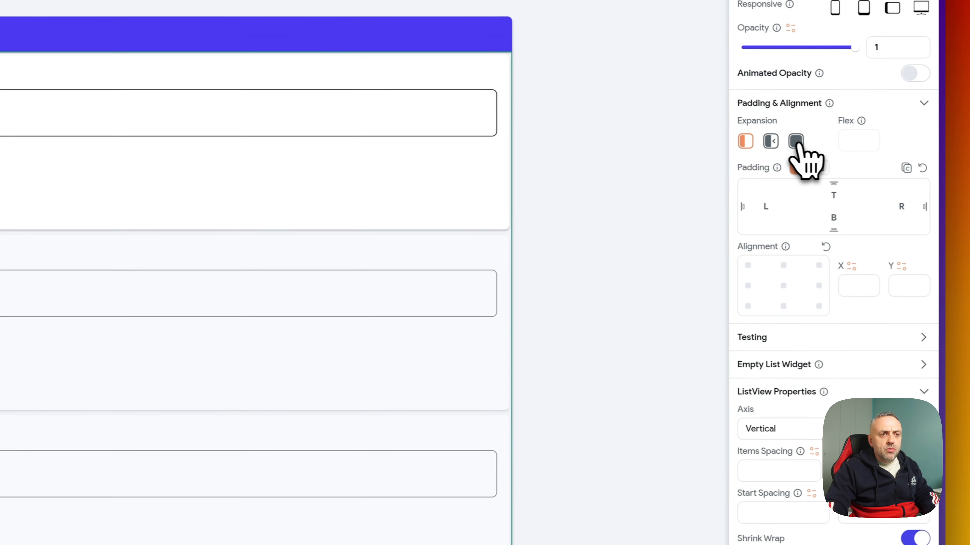
pyautogui.click(787, 140)
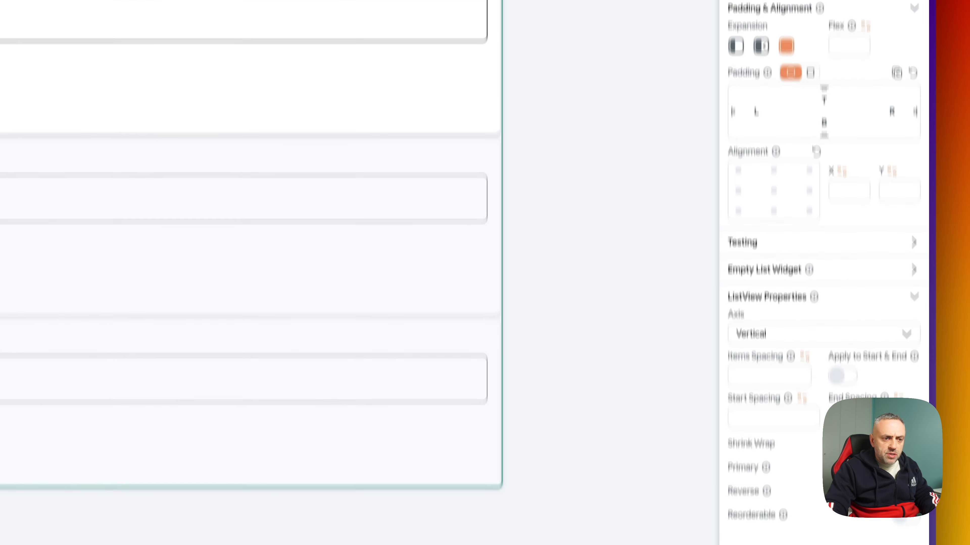
pyautogui.click(905, 537)
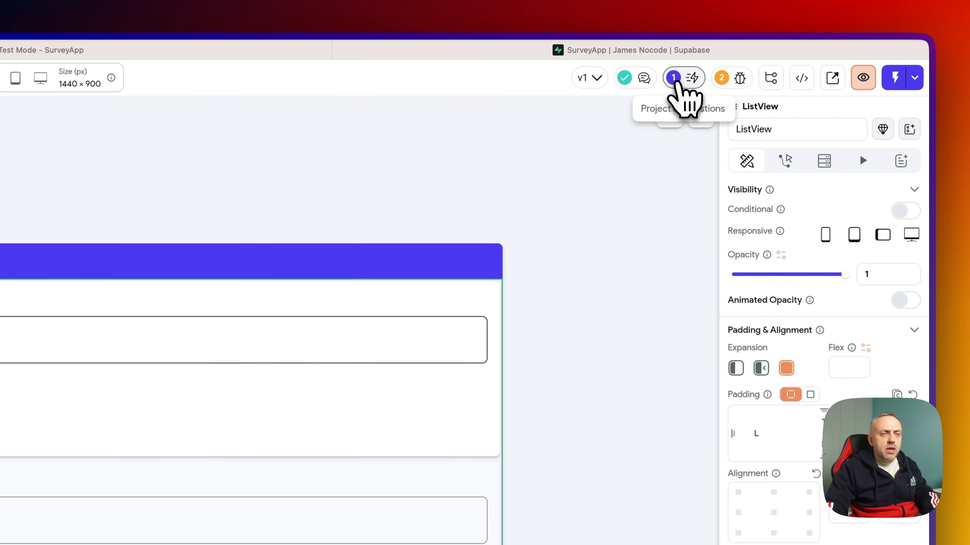
pyautogui.click(683, 80)
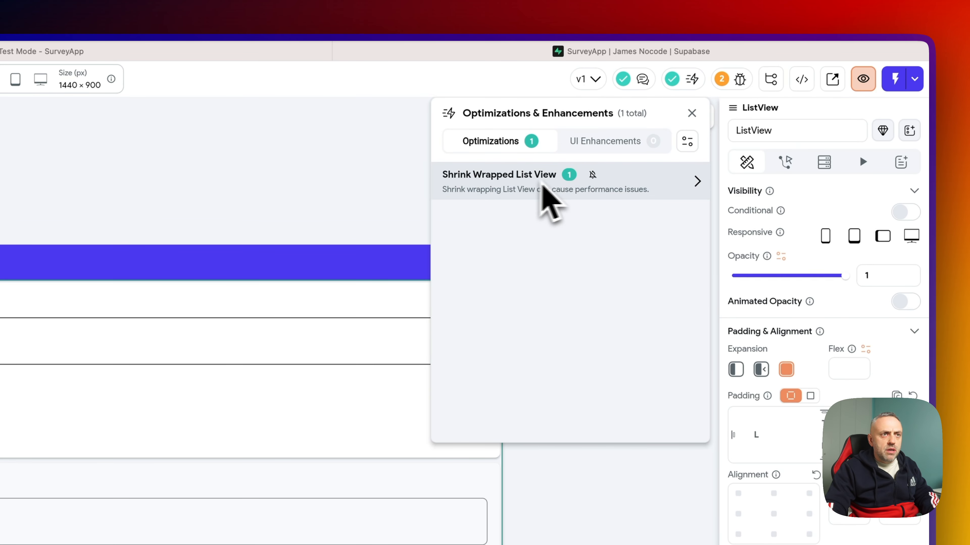
pyautogui.click(687, 81)
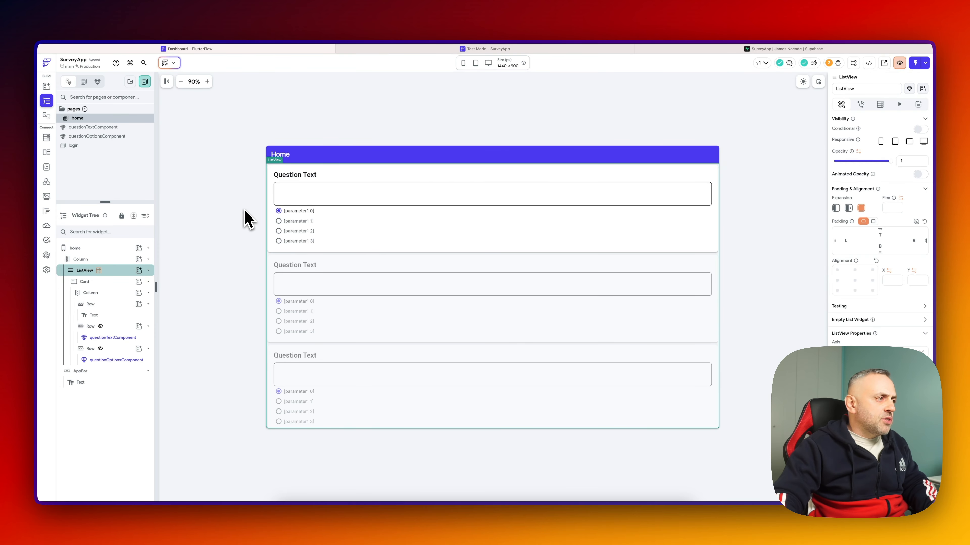
# - Add a Row below the question list in the page's Column and put a Button inside it
pyautogui.click(248, 219)
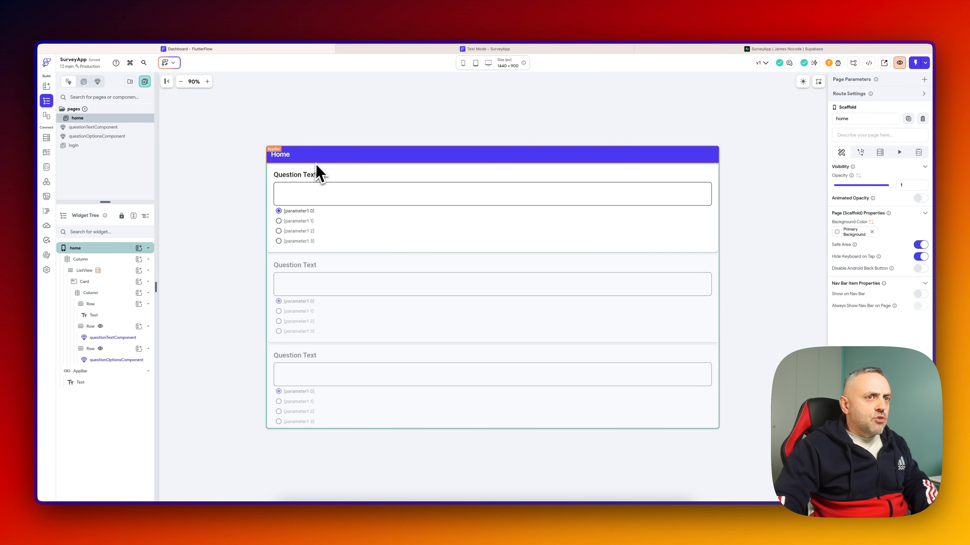
pyautogui.scroll(-1, 414, 345)
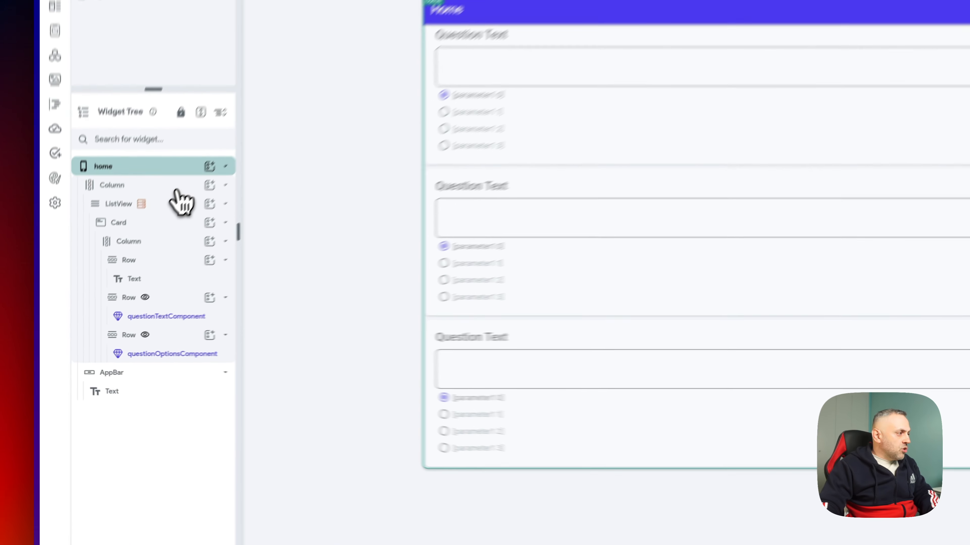
pyautogui.click(134, 260)
pyautogui.click(243, 149)
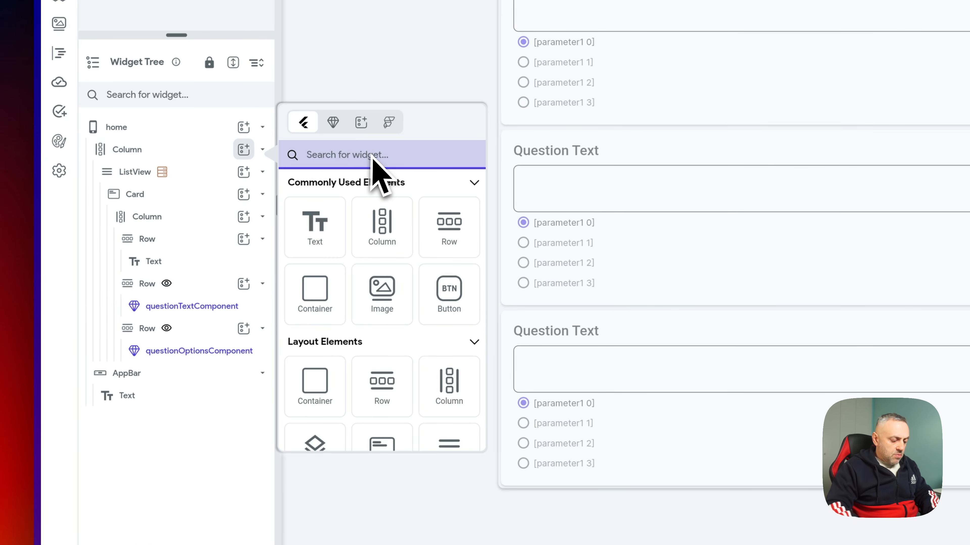
pyautogui.write('row')
pyautogui.click(314, 230)
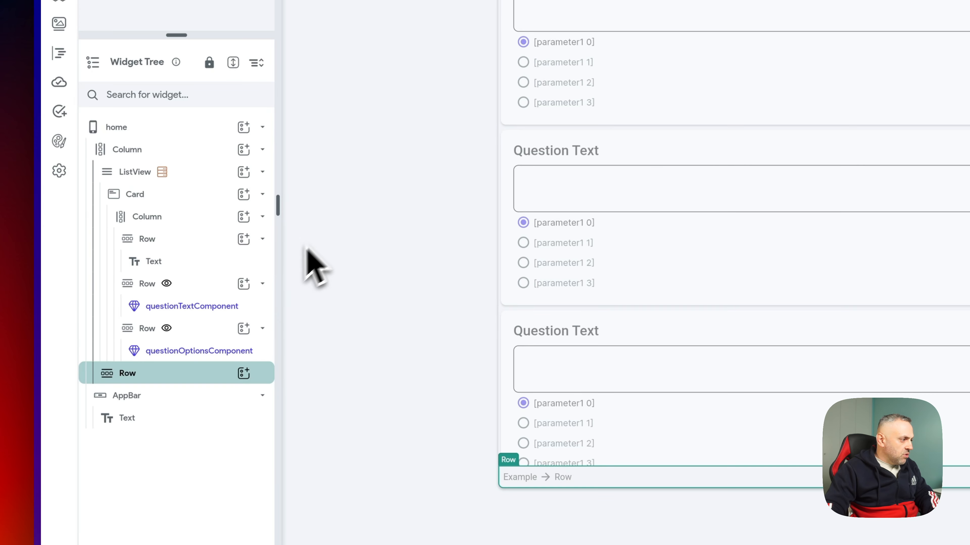
pyautogui.click(243, 373)
pyautogui.click(448, 401)
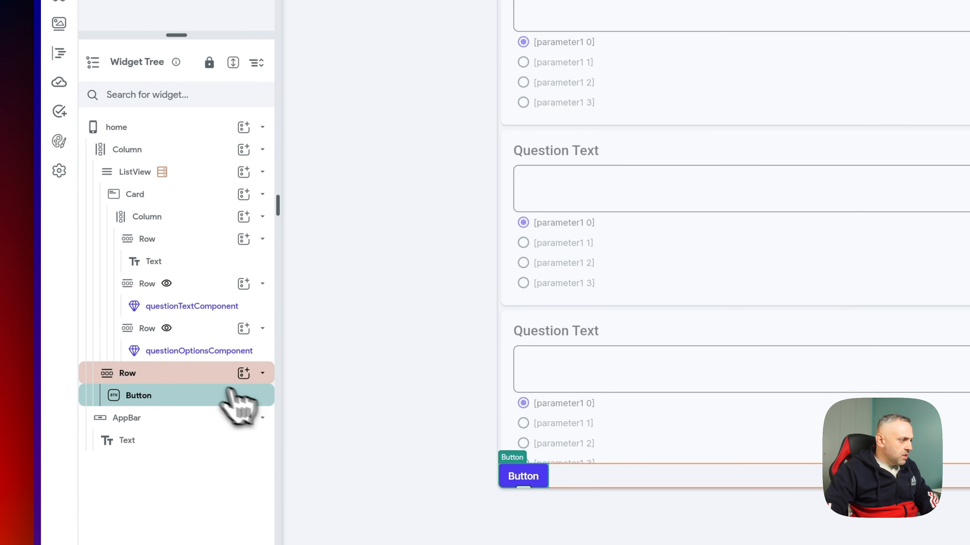
# - Give the Row padding of 30 and centre the button within it
pyautogui.click(195, 373)
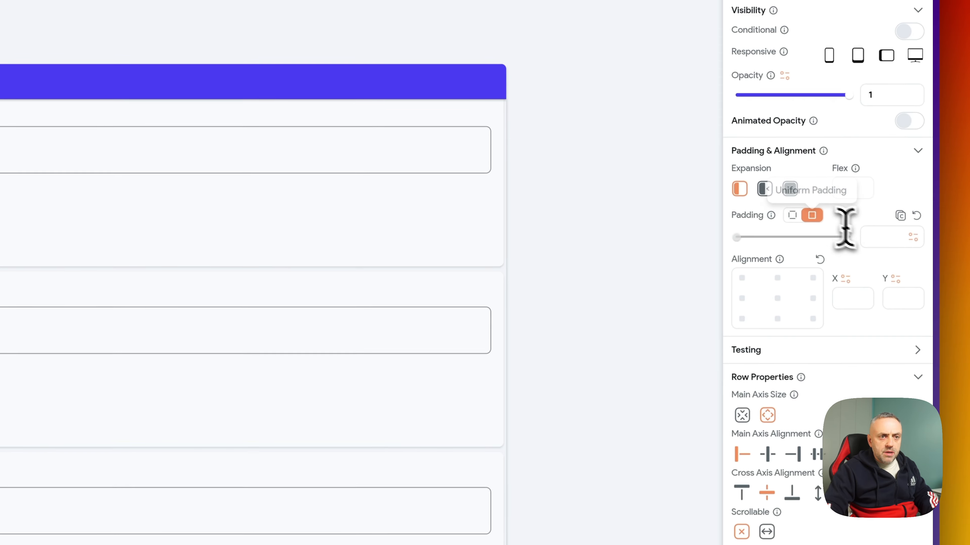
pyautogui.click(878, 239)
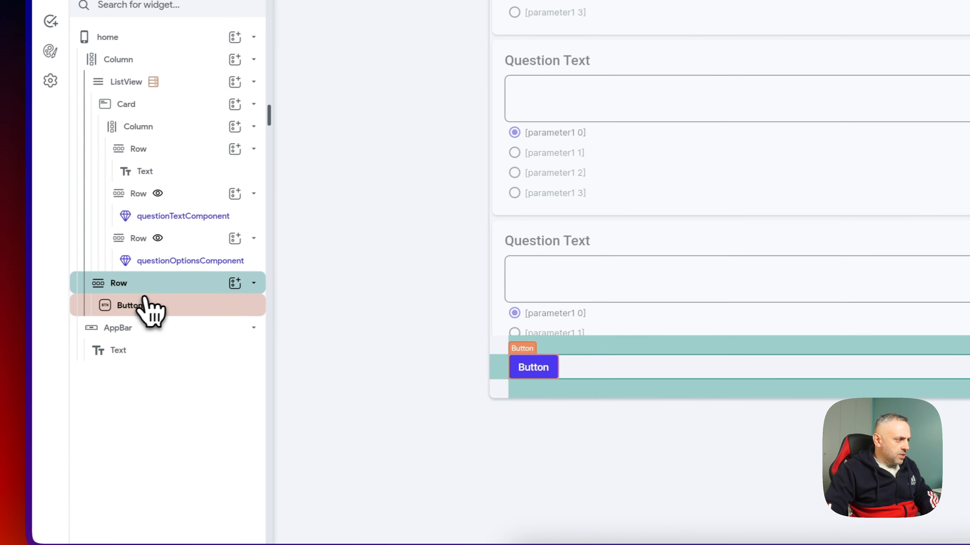
pyautogui.click(156, 303)
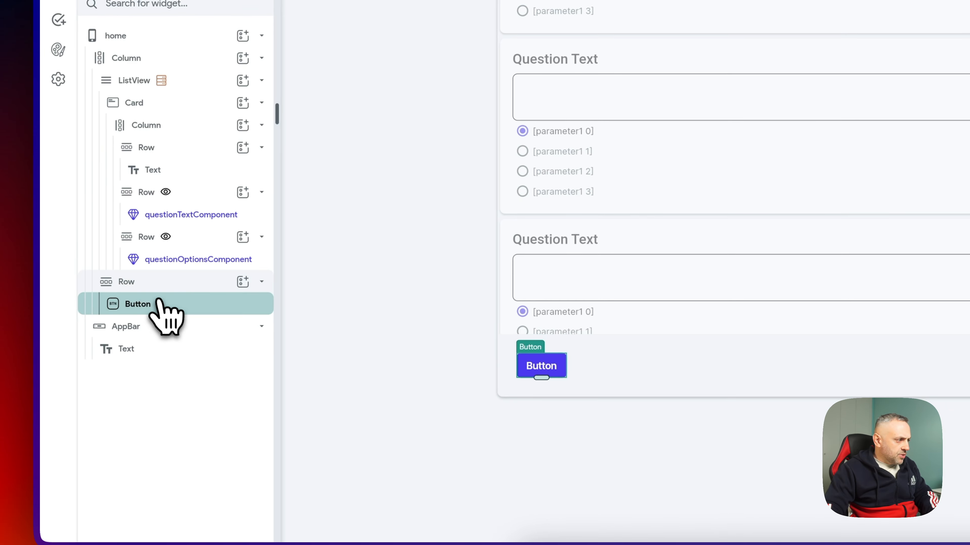
pyautogui.click(126, 281)
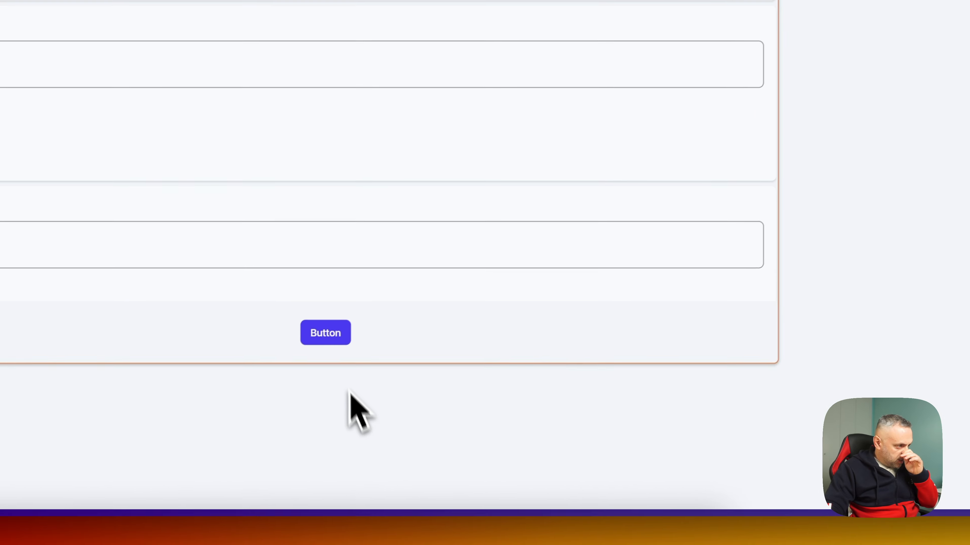
pyautogui.click(139, 465)
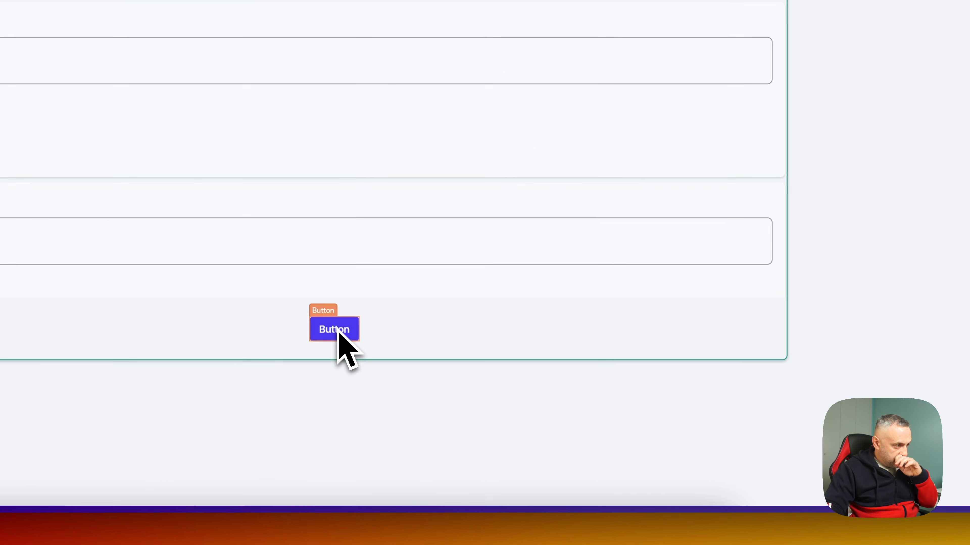
# - Relabel the button 'SUBMIT SURVEY' and preview the survey in Test Mode
pyautogui.click(339, 329)
pyautogui.click(783, 432)
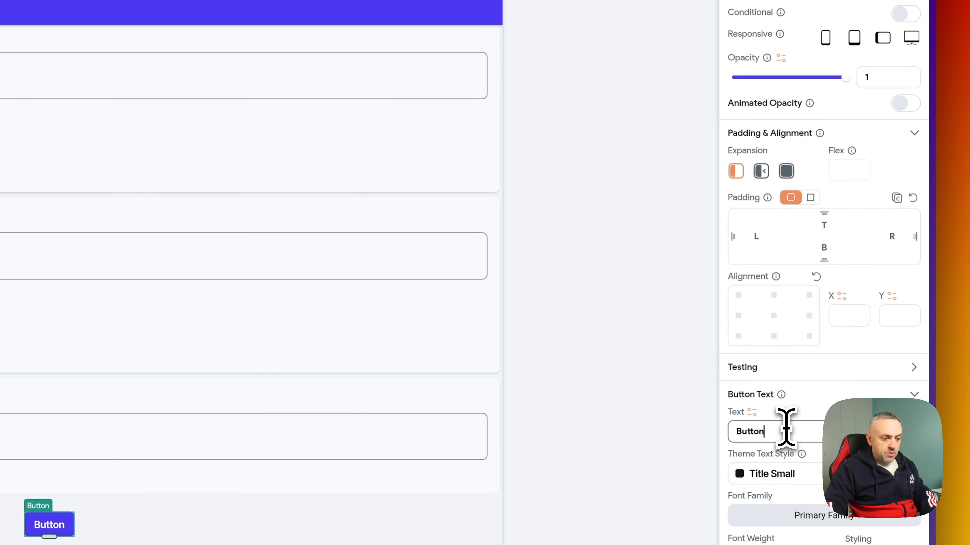
pyautogui.press('super+a')
pyautogui.write('SUBMIT')
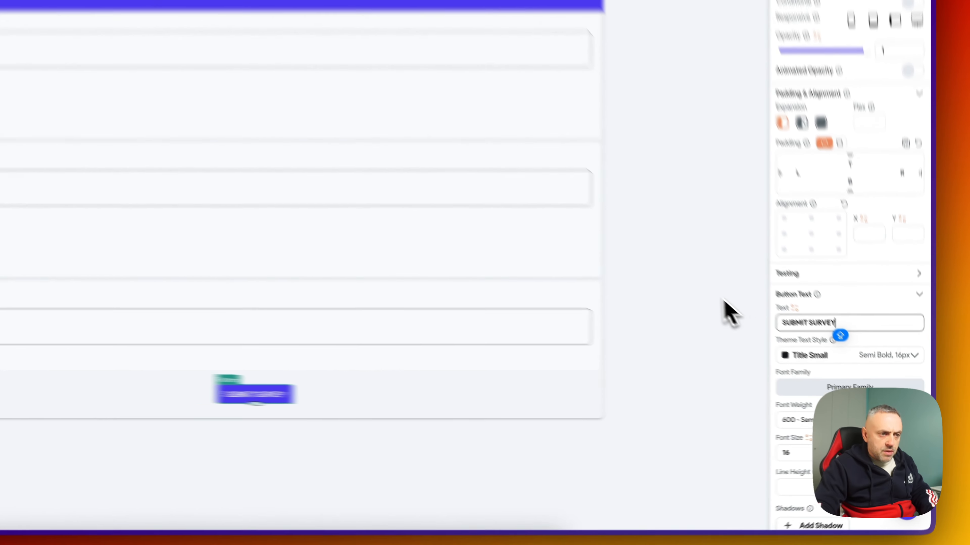
pyautogui.click(761, 363)
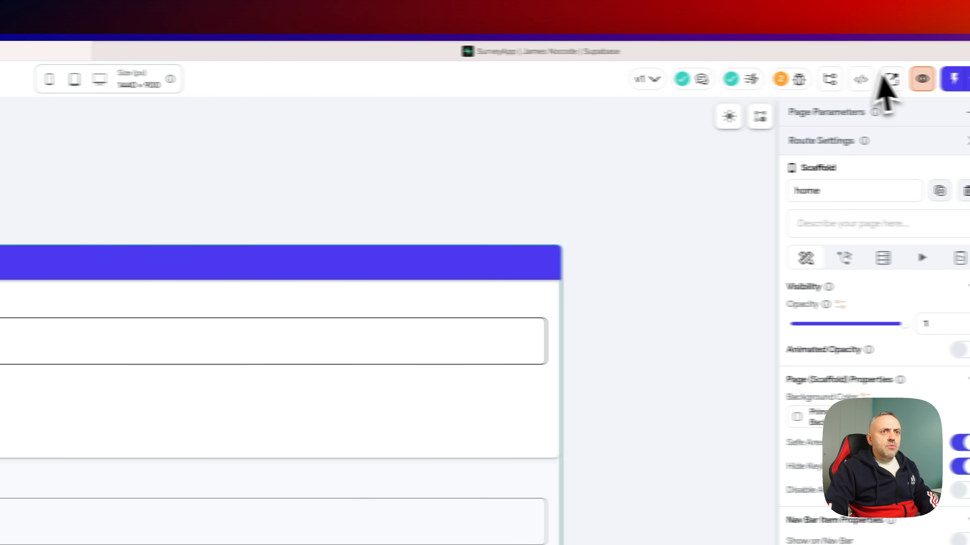
pyautogui.click(895, 80)
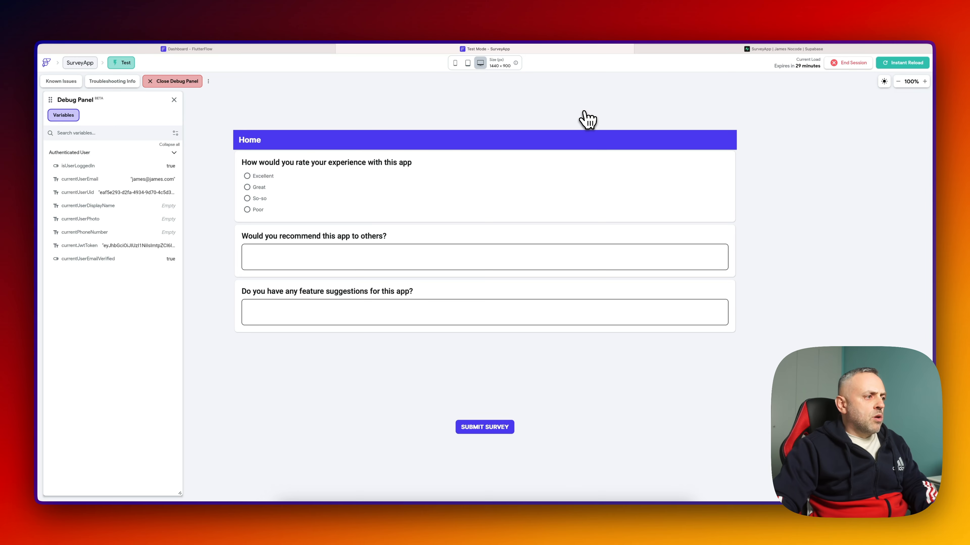
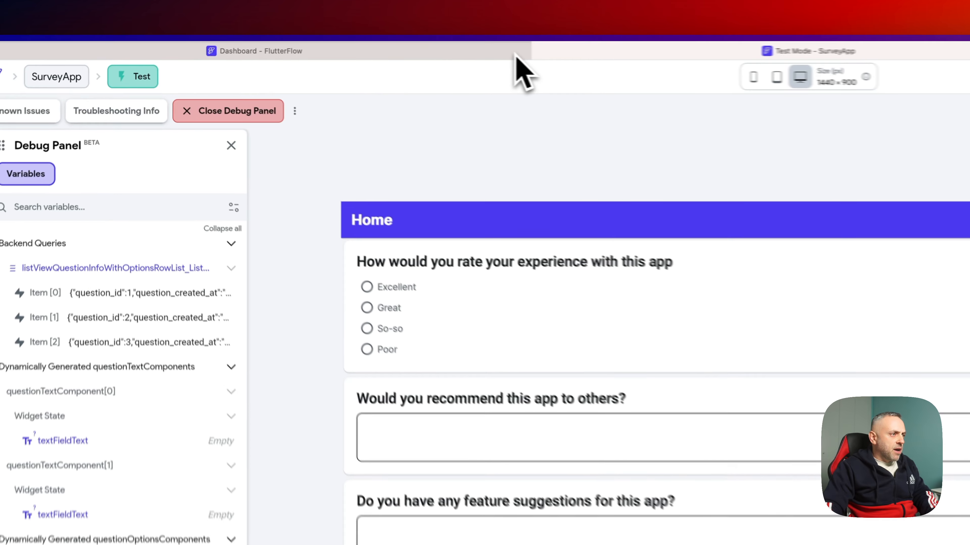
# - Leave the Test Mode preview and go back to the FlutterFlow editor's home page
pyautogui.click(328, 50)
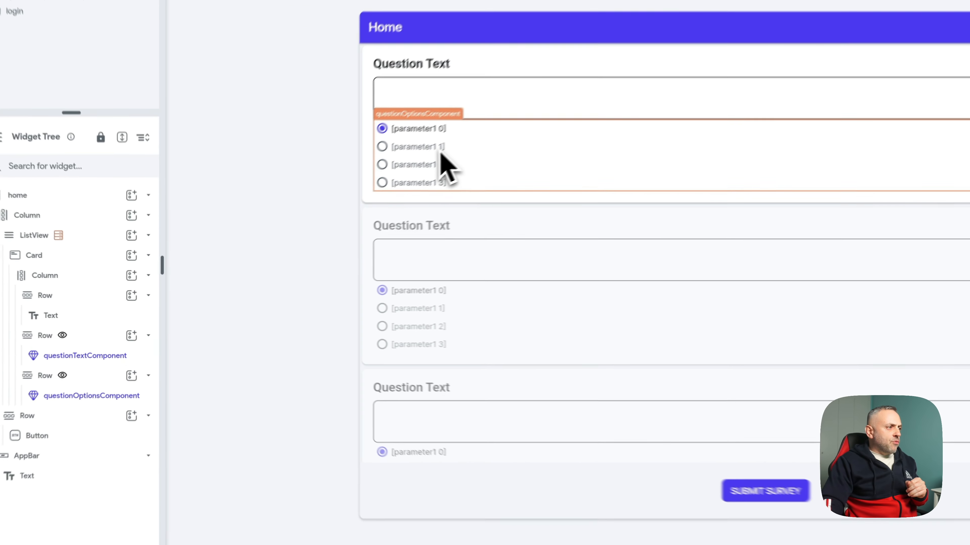
# - Select questionOptionsComponent, then view App State with its answers List<String> variable
pyautogui.click(321, 225)
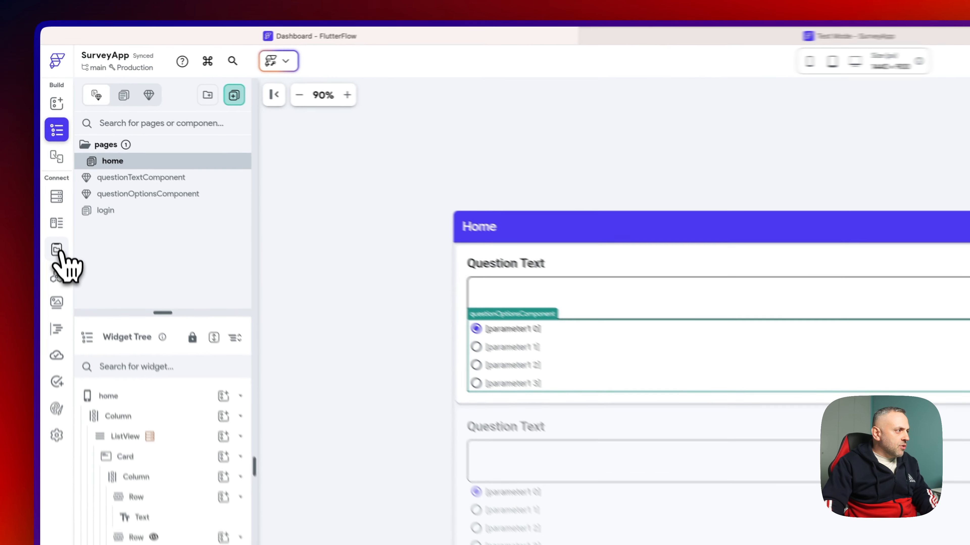
pyautogui.click(47, 167)
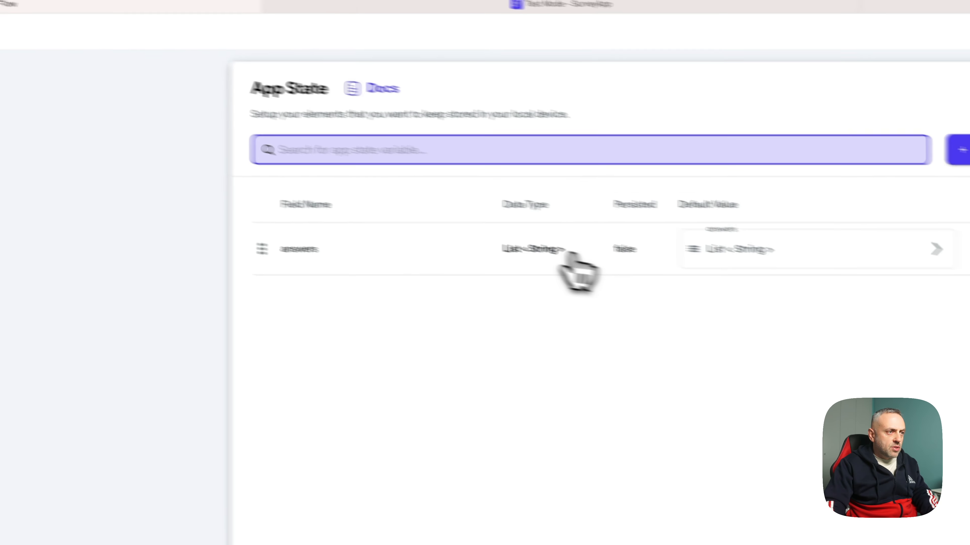
# - Expand the answers default value, then go back to the home page widget tree
pyautogui.click(700, 238)
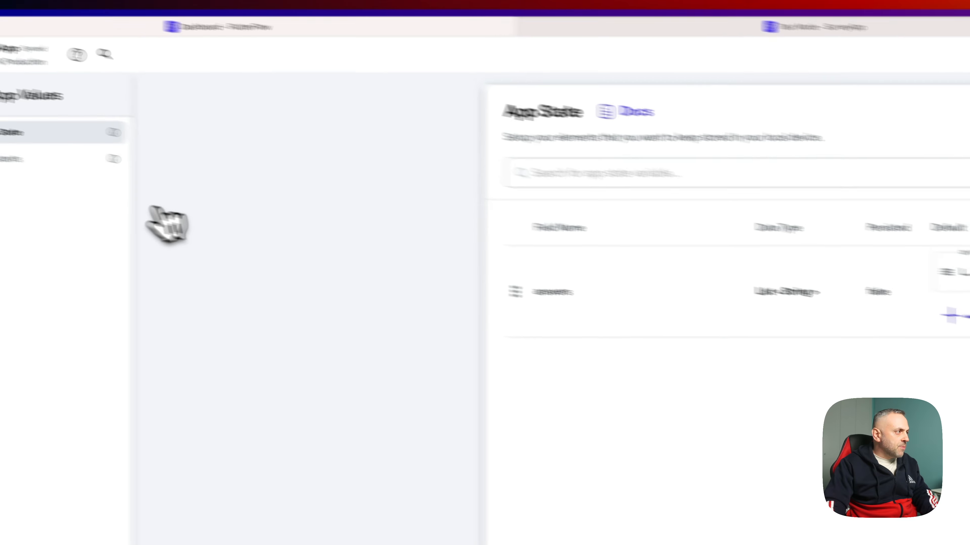
pyautogui.click(57, 154)
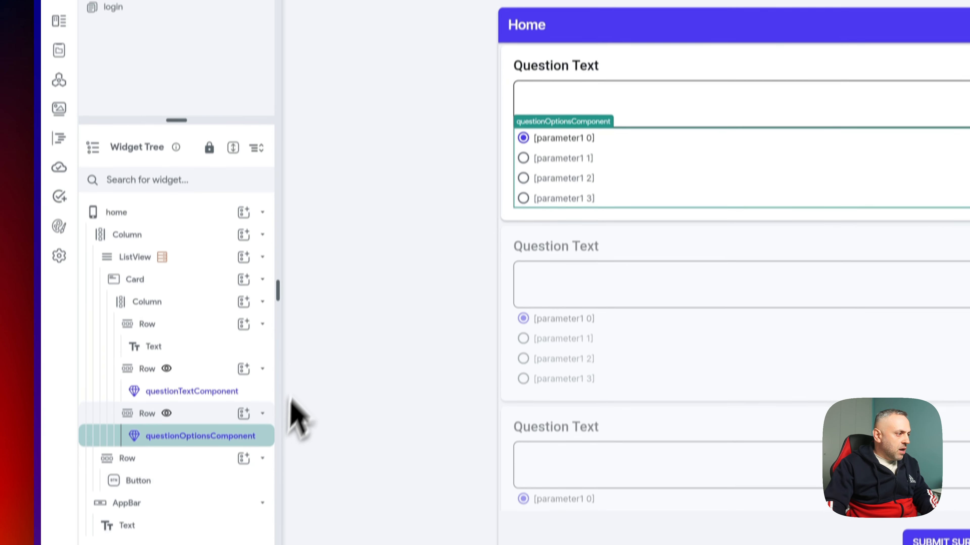
# - Add an Update App State action to the RadioButton's On Selected trigger in questionOptionsComponent
pyautogui.click(225, 122)
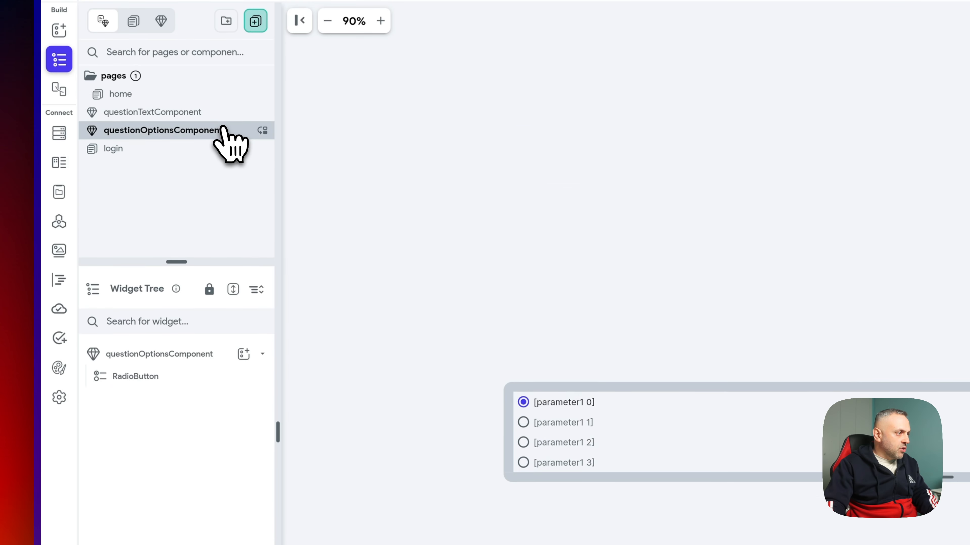
pyautogui.click(565, 443)
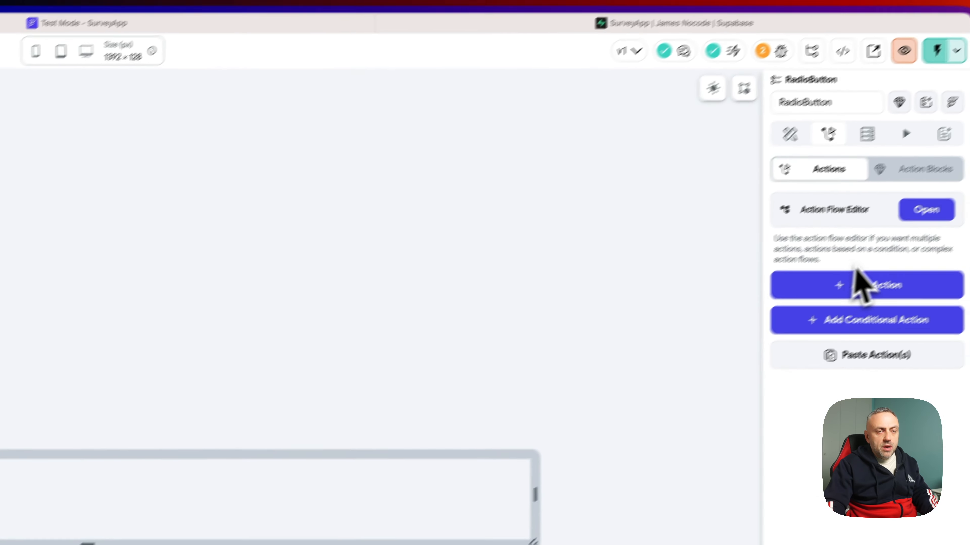
pyautogui.click(889, 235)
pyautogui.click(379, 189)
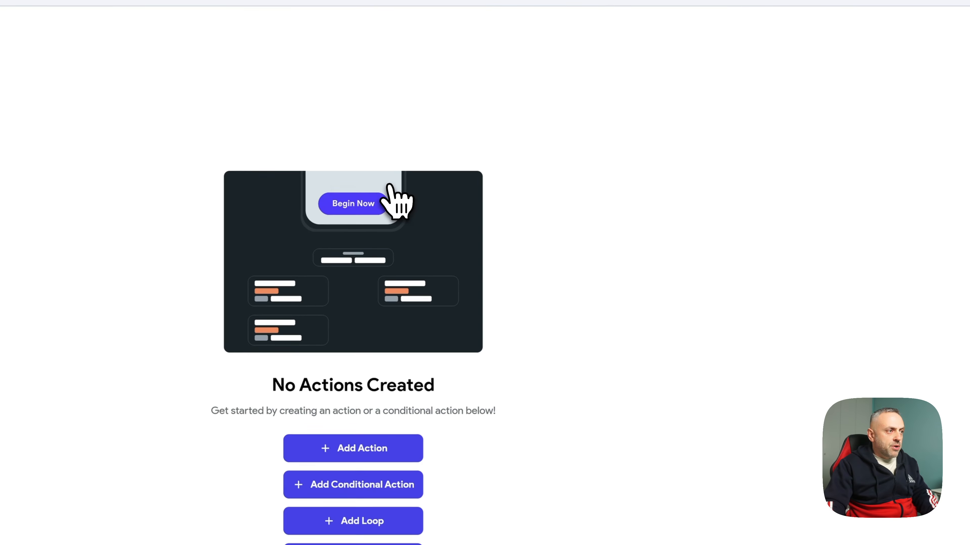
pyautogui.click(452, 457)
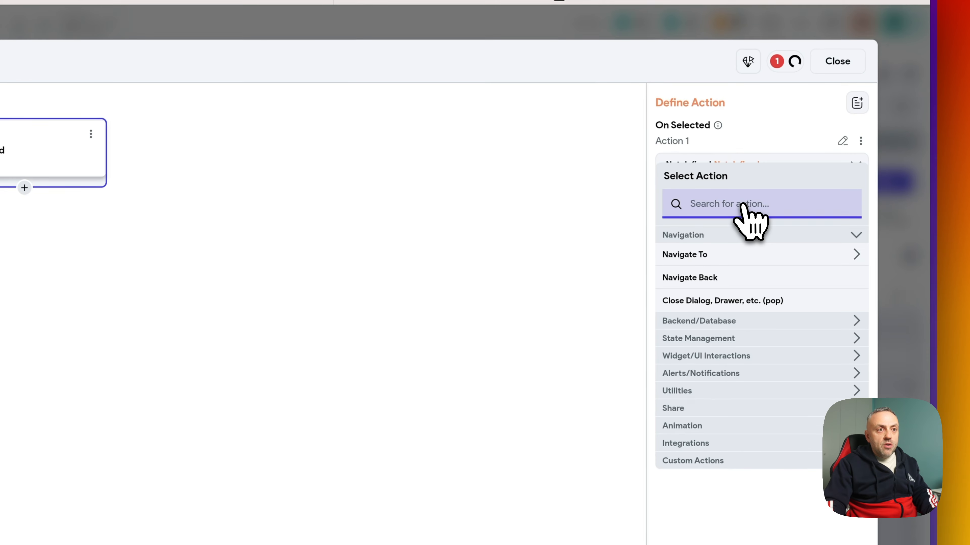
pyautogui.write('app')
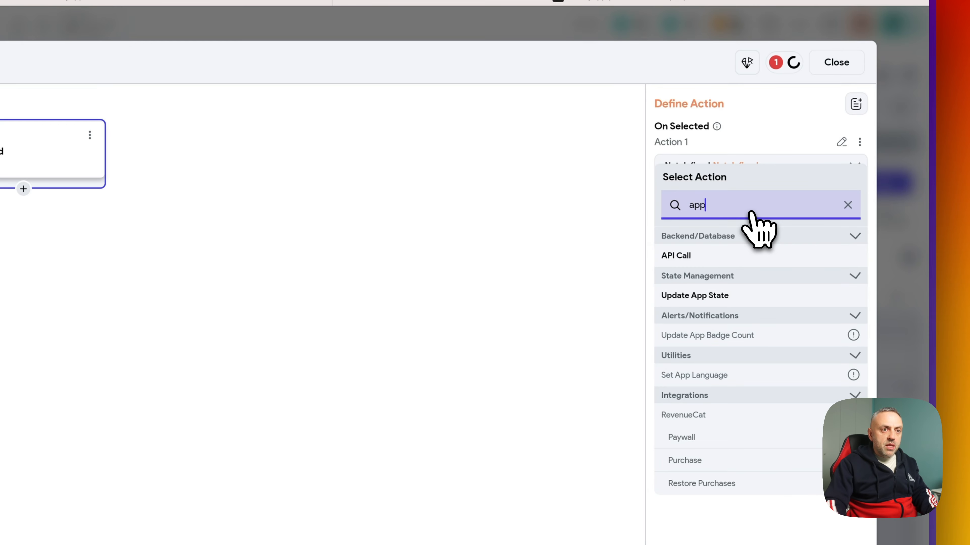
pyautogui.click(730, 296)
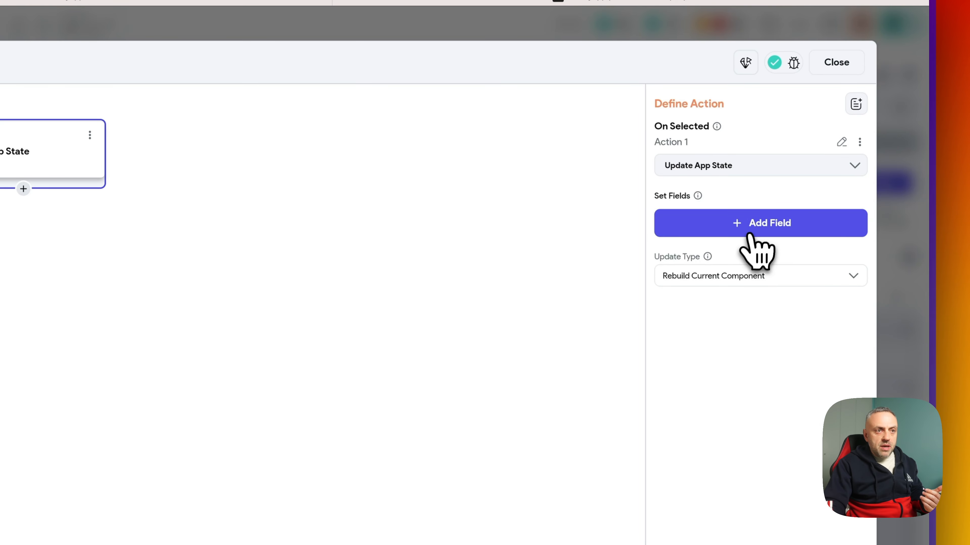
# - Set it to insert the RadioButton value into answers at the component's index
pyautogui.click(754, 225)
pyautogui.click(93, 380)
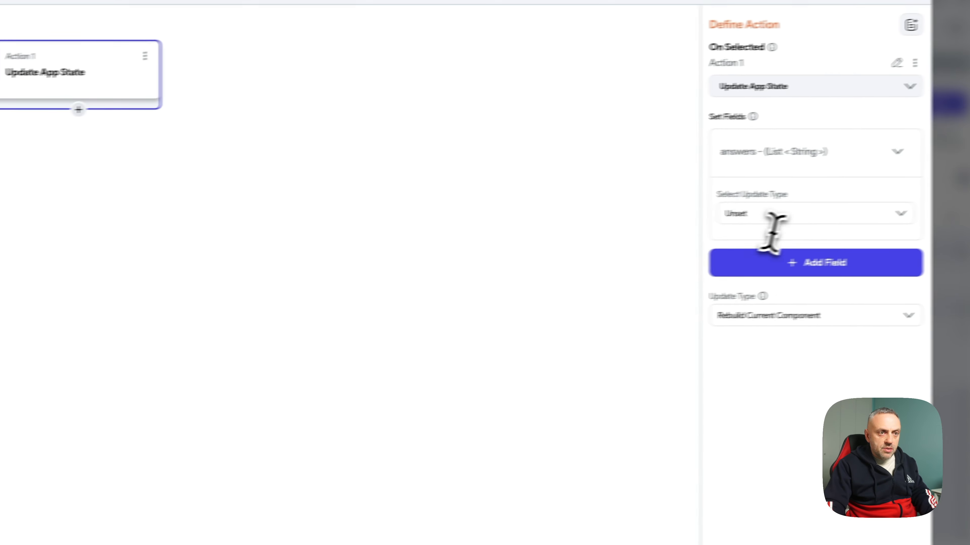
pyautogui.click(719, 297)
pyautogui.scroll(-2, 741, 336)
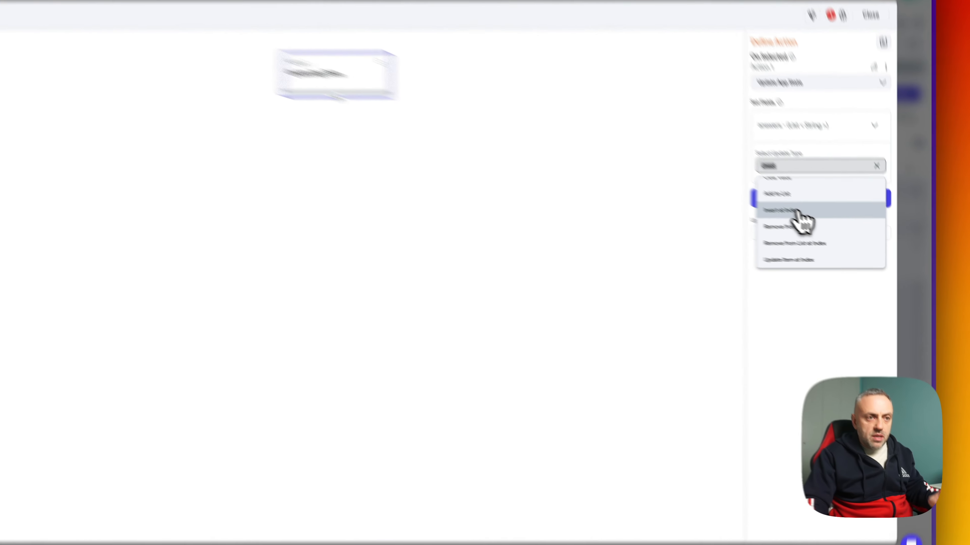
pyautogui.click(825, 231)
pyautogui.click(713, 122)
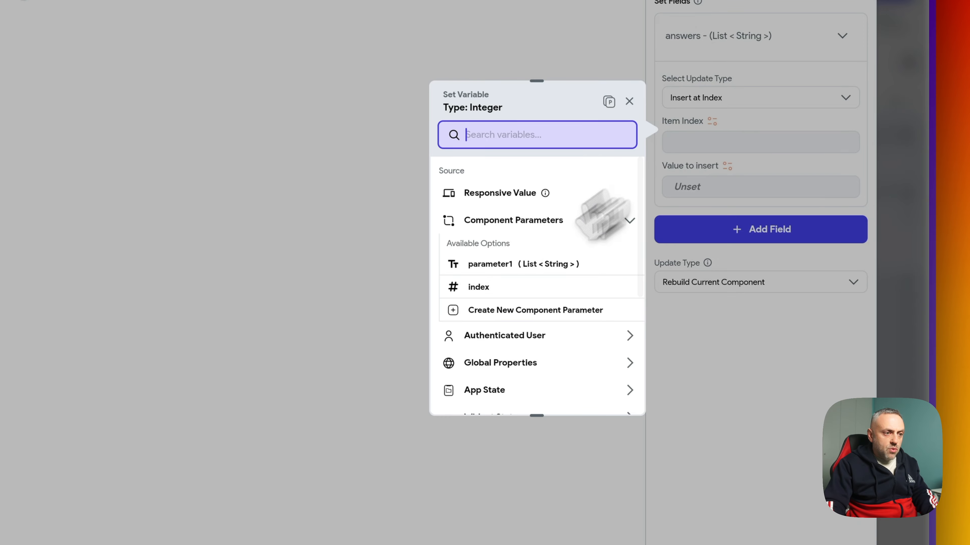
pyautogui.click(491, 285)
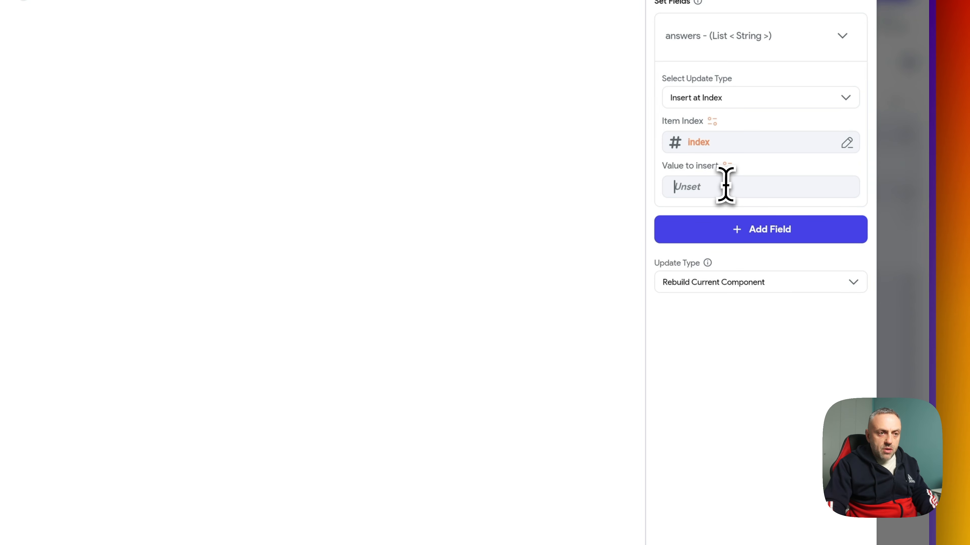
pyautogui.click(727, 166)
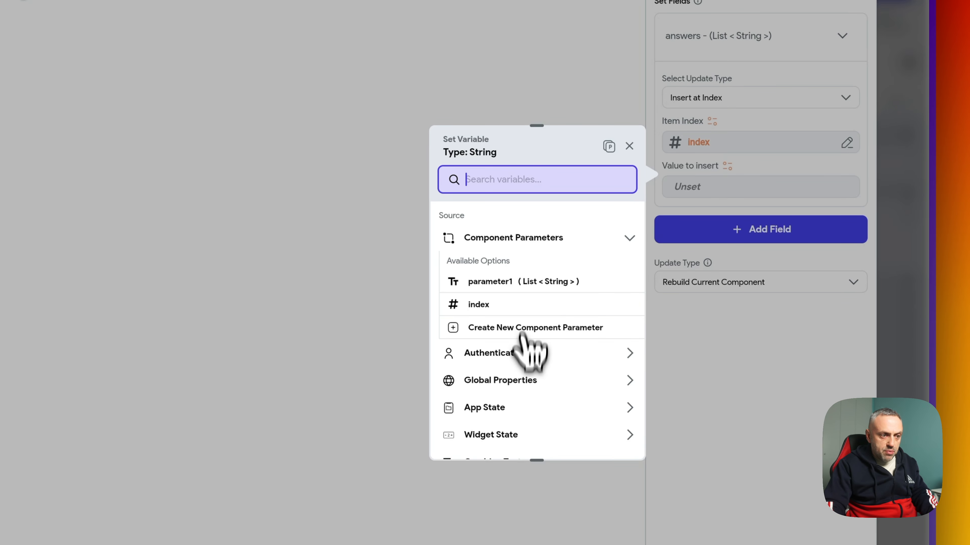
pyautogui.scroll(-2, 510, 375)
pyautogui.click(517, 379)
pyautogui.click(505, 427)
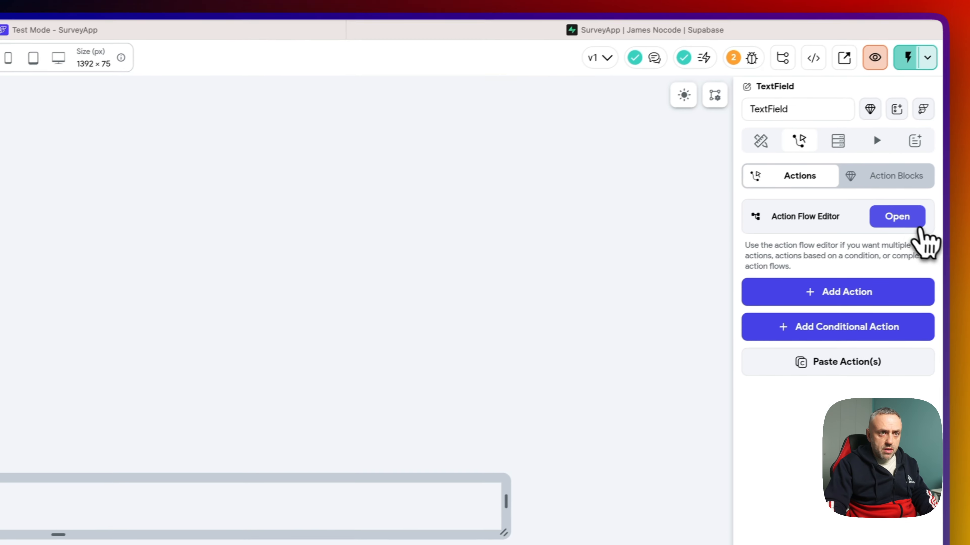
# - Add an Update App State action to the TextField's On Focus Change trigger
pyautogui.click(903, 221)
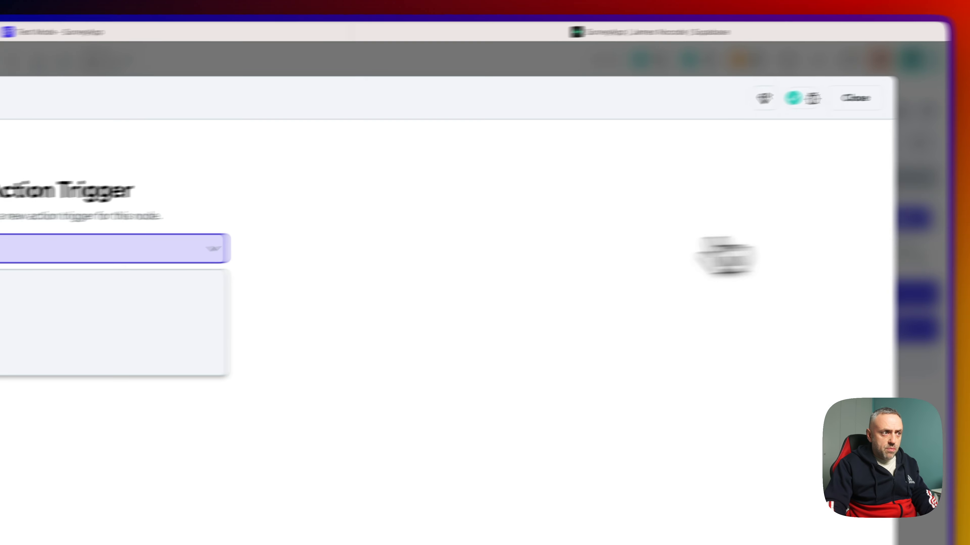
pyautogui.click(288, 350)
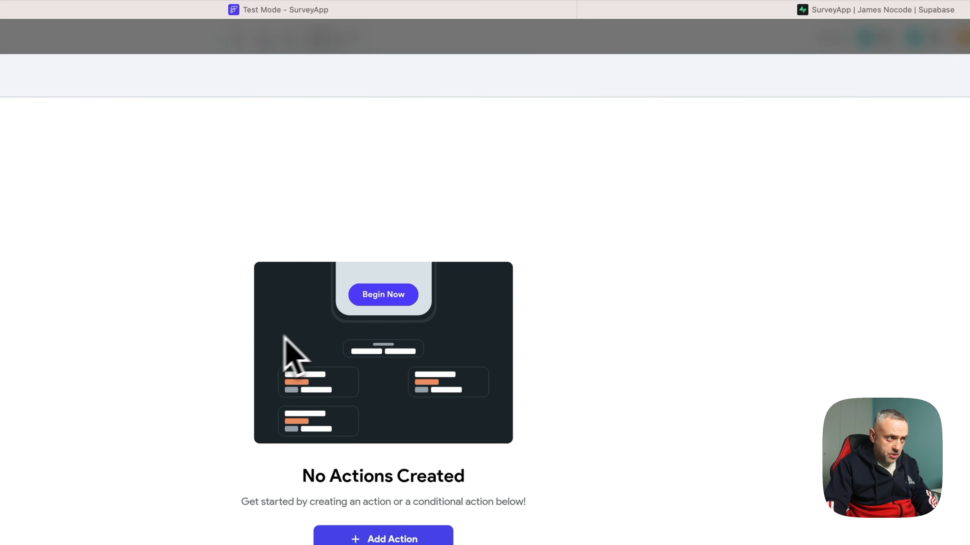
pyautogui.click(394, 539)
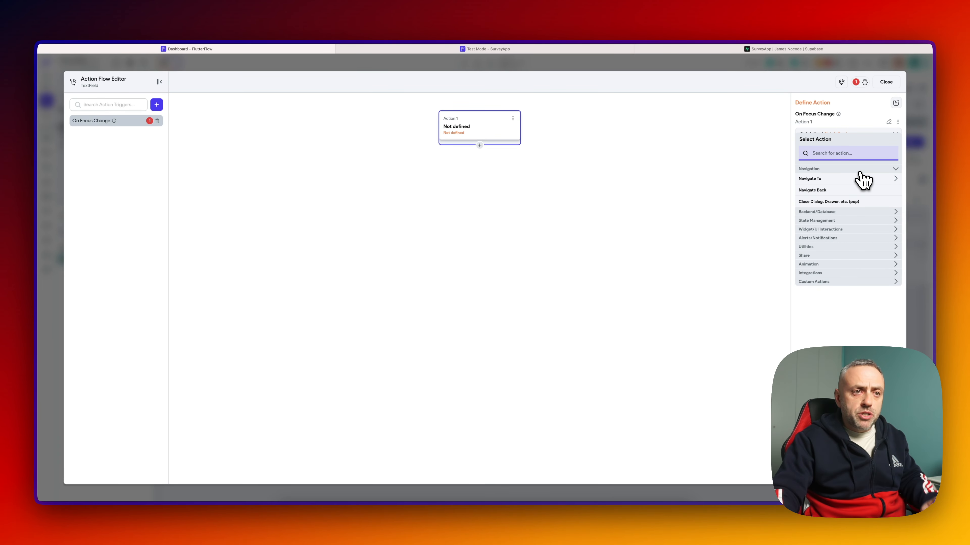
pyautogui.click(831, 220)
pyautogui.click(824, 230)
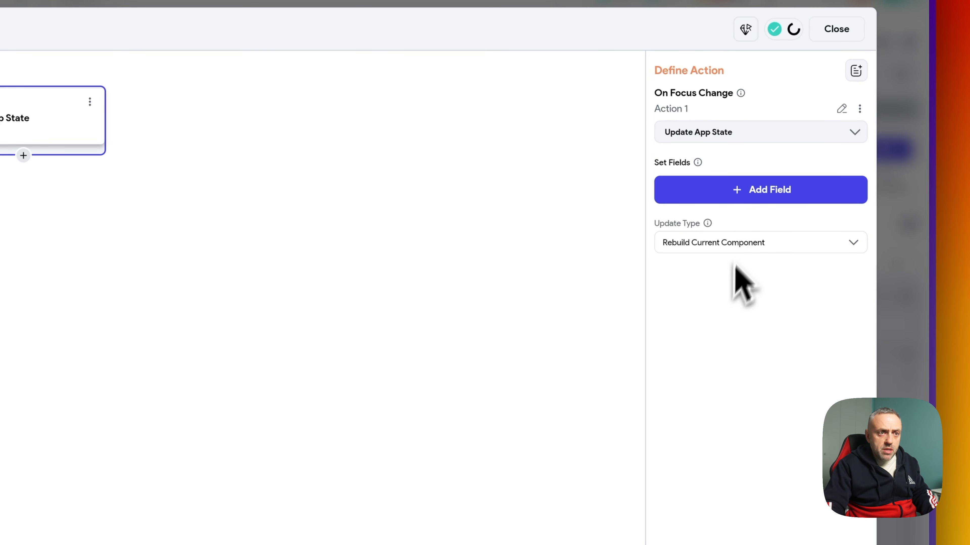
# - Configure it to Insert at Index into answers, using the component's index as Item Index
pyautogui.click(745, 193)
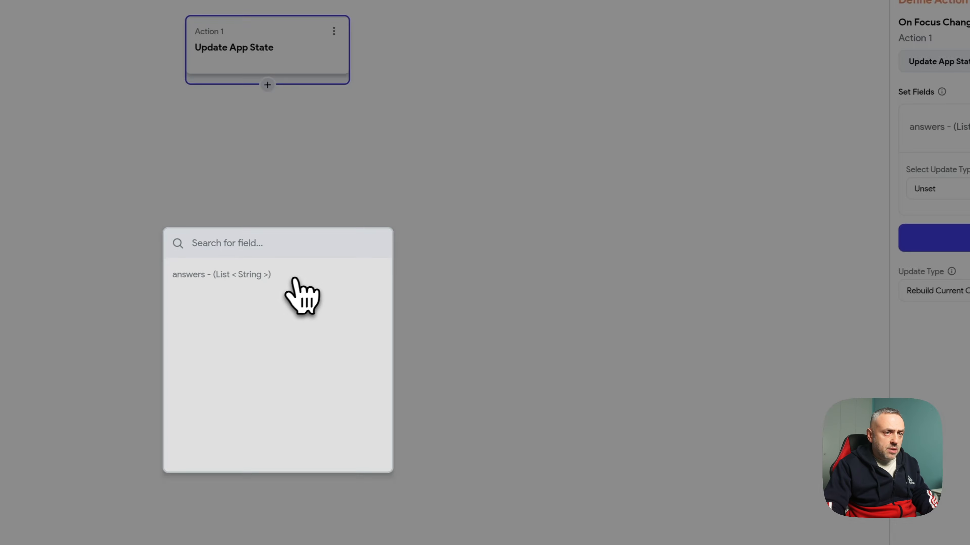
pyautogui.click(294, 277)
pyautogui.click(825, 152)
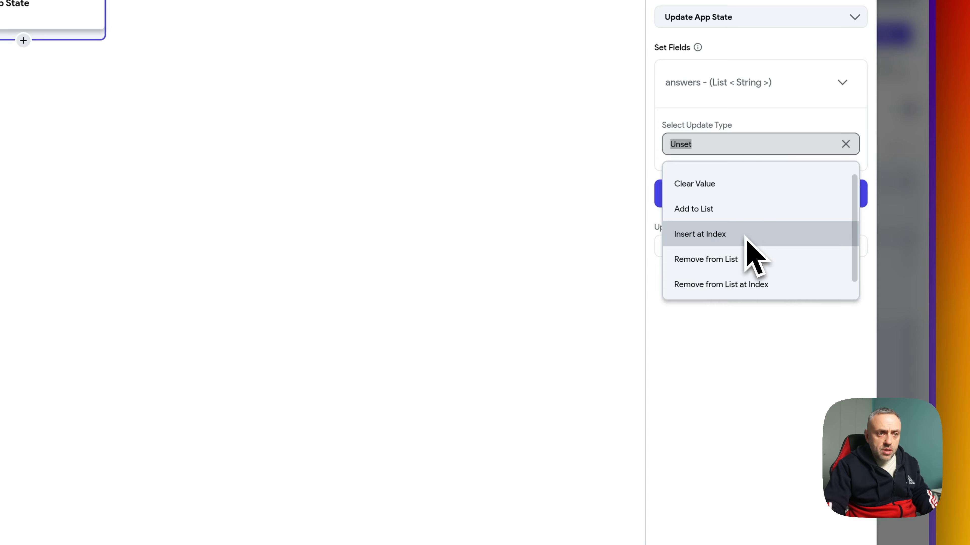
pyautogui.click(747, 234)
pyautogui.click(725, 193)
pyautogui.click(521, 310)
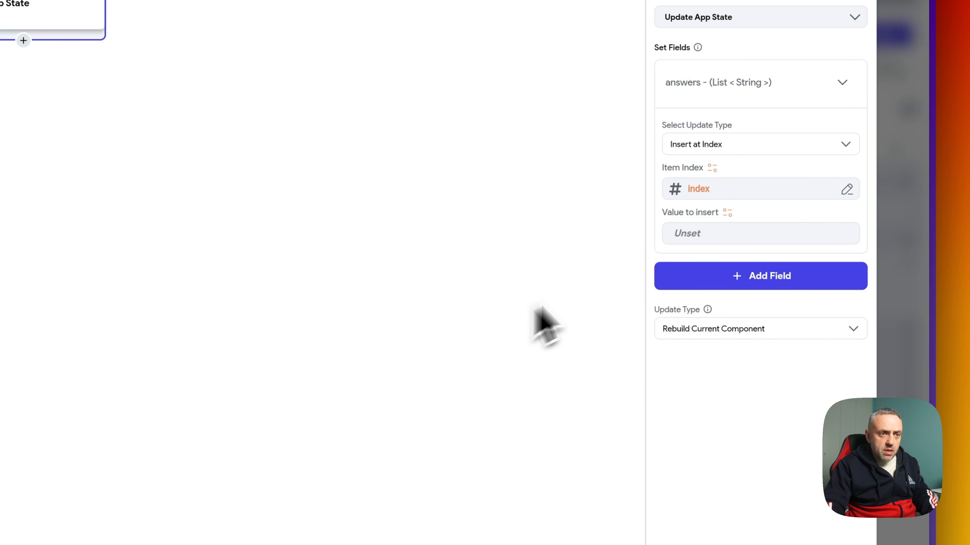
pyautogui.click(727, 213)
pyautogui.scroll(-1, 541, 446)
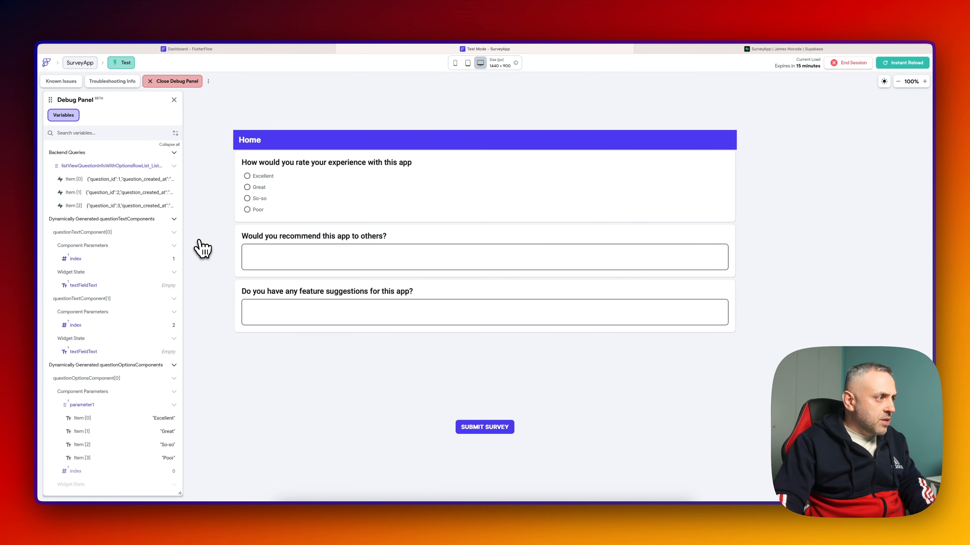
# - In the test run, answer Excellent and type responses into both text questions
pyautogui.scroll(-6, 175, 244)
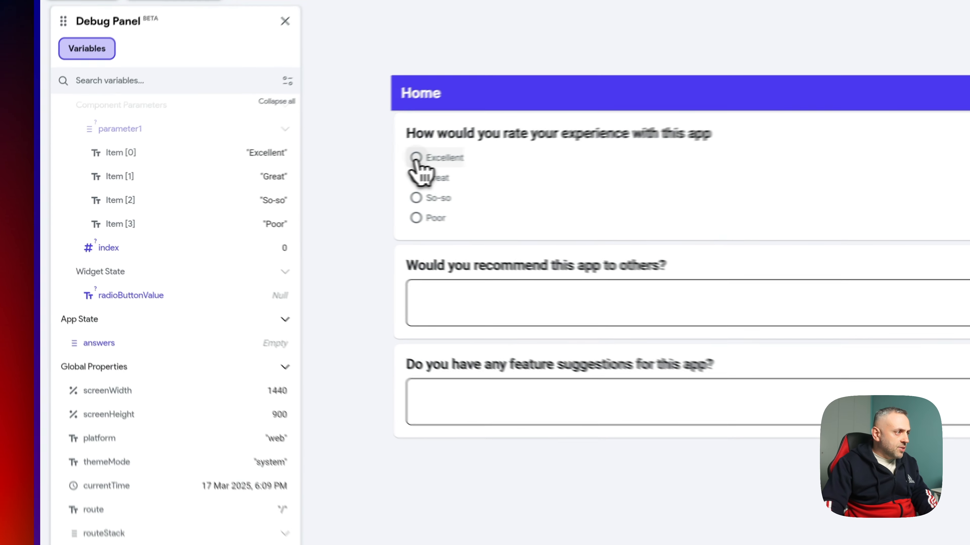
pyautogui.click(247, 176)
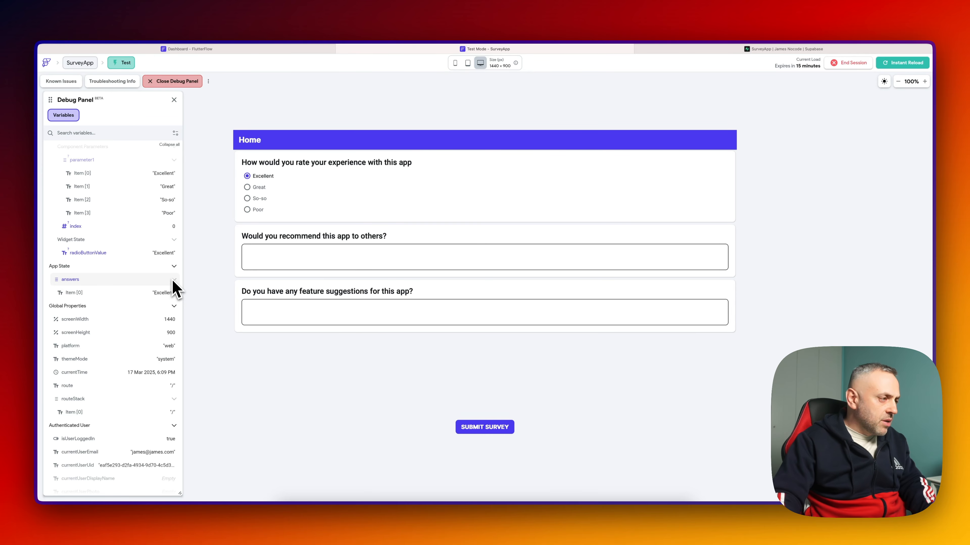
pyautogui.click(267, 248)
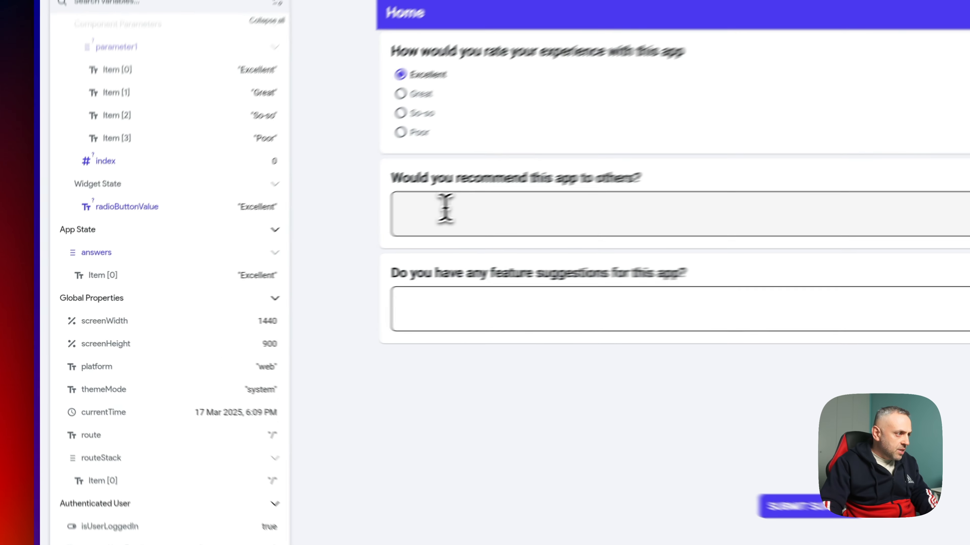
pyautogui.write('fldskjfldsflsdkj')
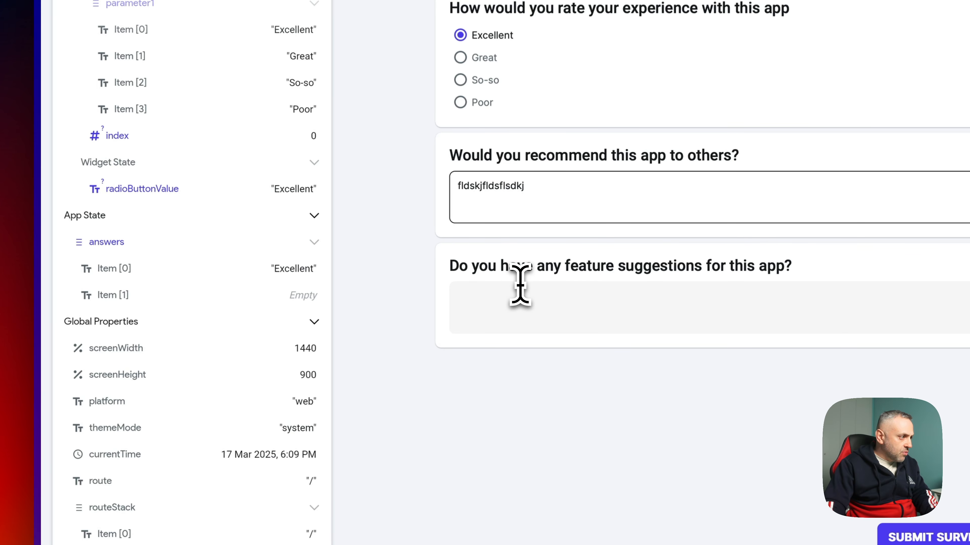
pyautogui.click(515, 295)
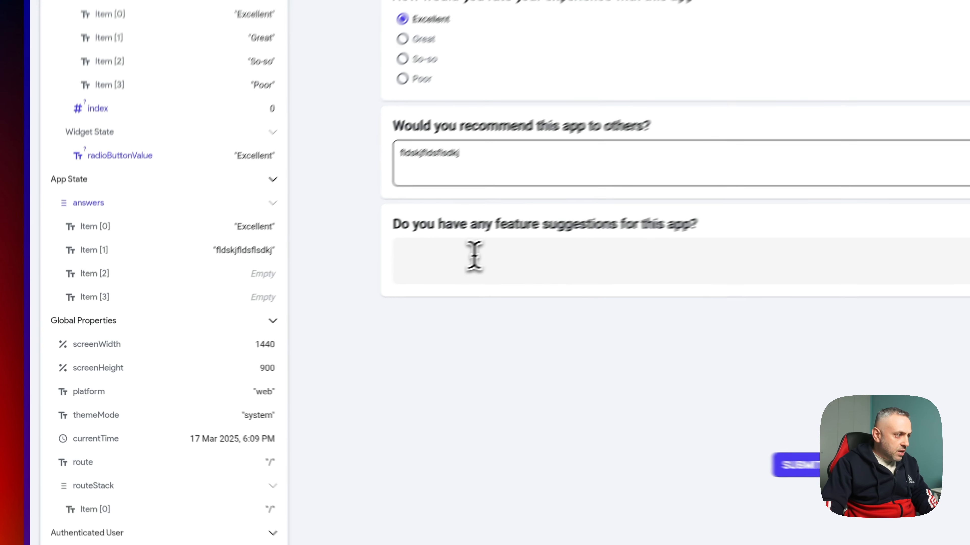
pyautogui.write('fsdlfdsljfsd')
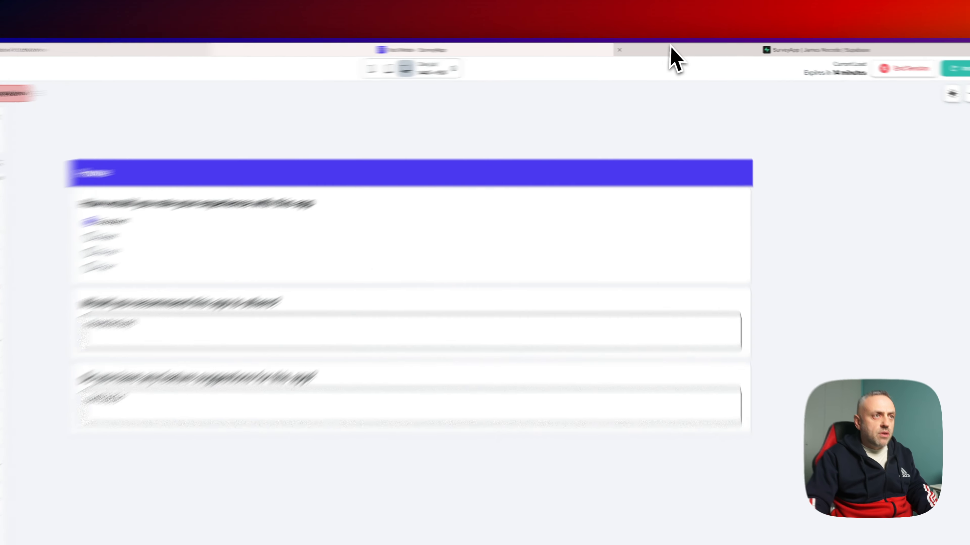
pyautogui.click(671, 47)
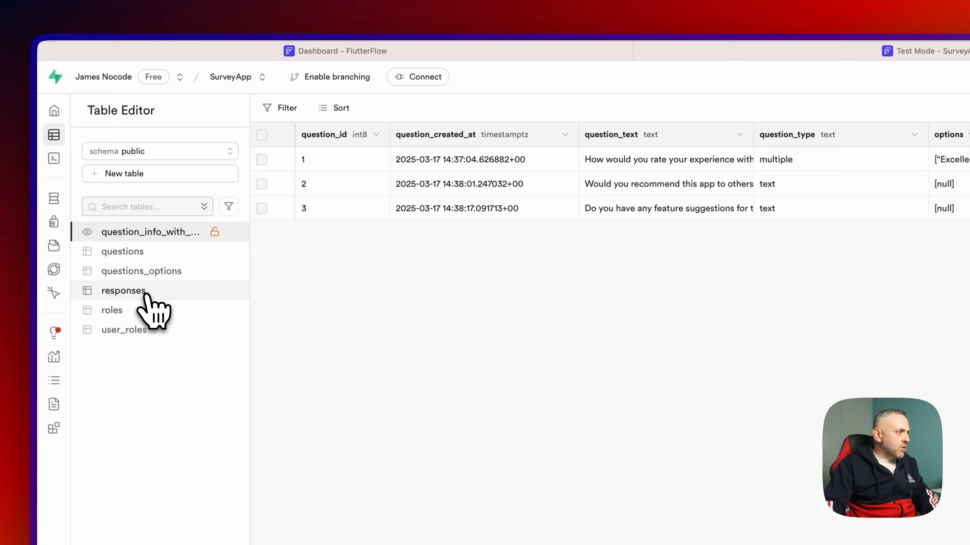
# - Open the Supabase responses table to confirm it has no rows yet
pyautogui.click(103, 290)
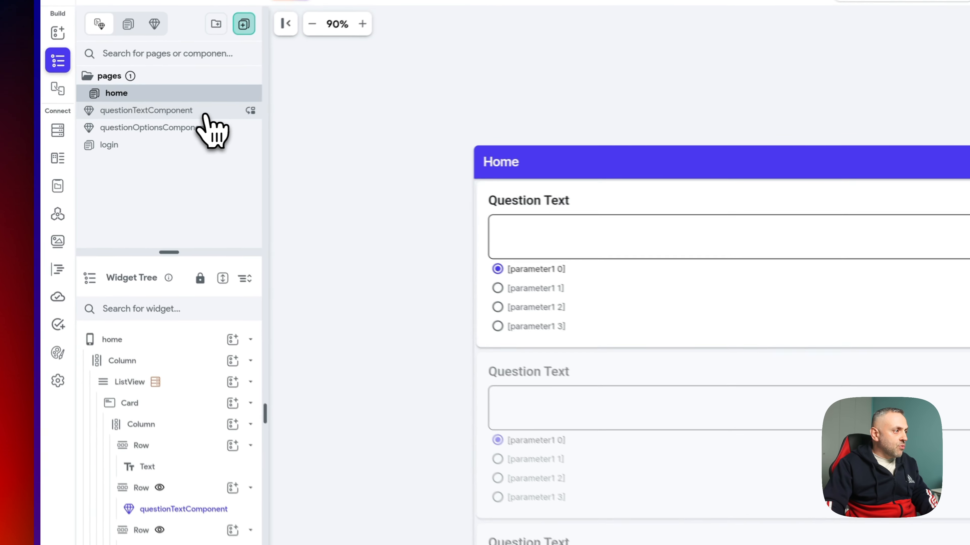
# - Add a Conditional above Update App State on questionTextComponent's TextField
pyautogui.click(115, 128)
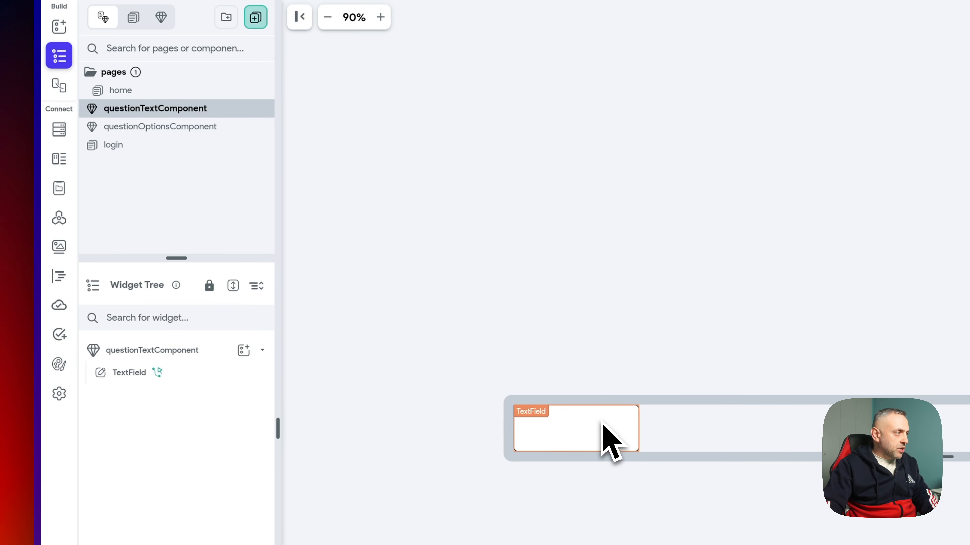
pyautogui.click(588, 428)
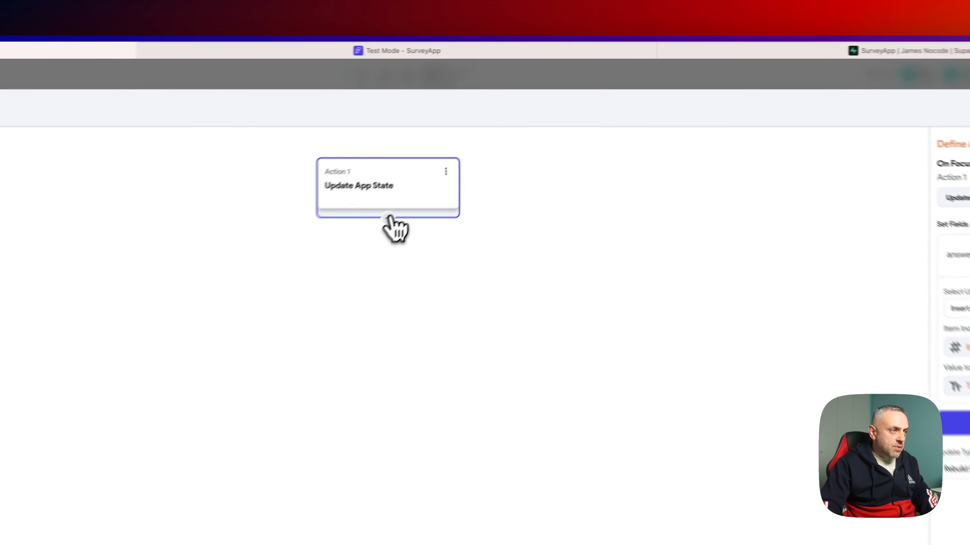
pyautogui.click(479, 144)
pyautogui.click(478, 169)
pyautogui.click(395, 315)
pyautogui.click(393, 317)
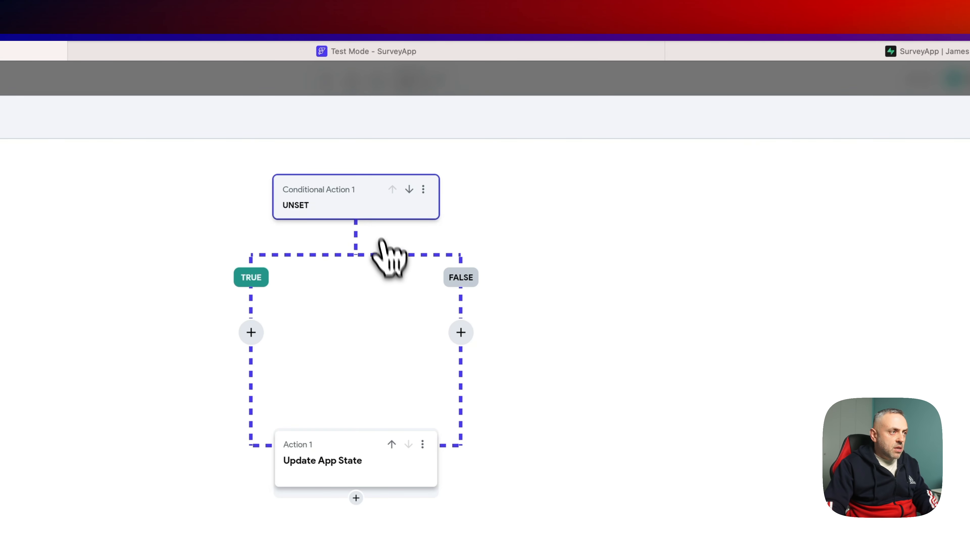
# - Set the condition to answers item at the component's index Is Set and Not Empty
pyautogui.click(743, 222)
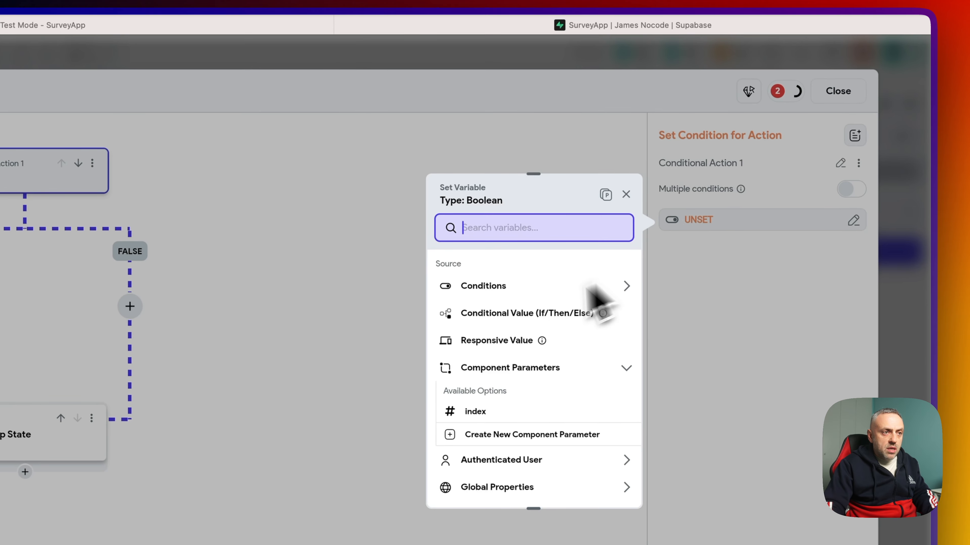
pyautogui.click(526, 289)
pyautogui.click(495, 331)
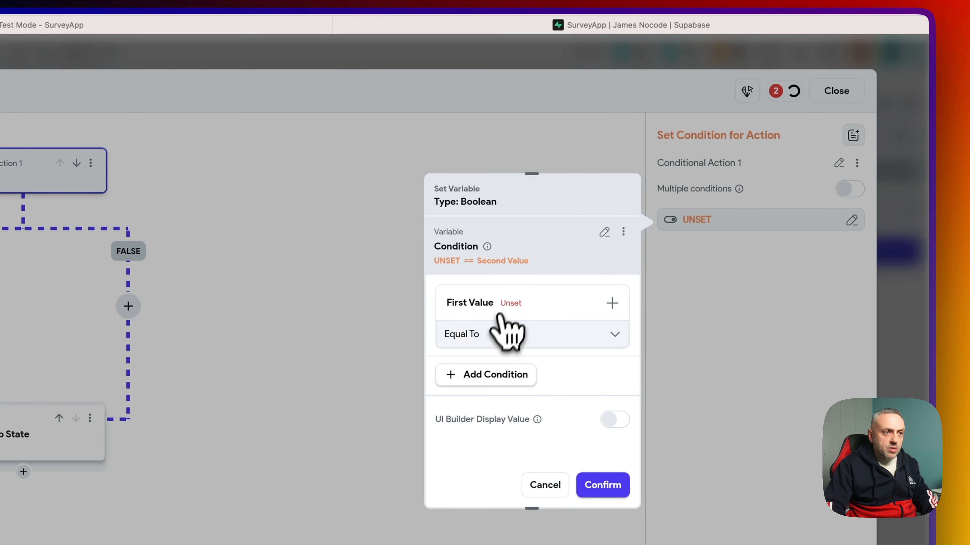
pyautogui.click(503, 303)
pyautogui.click(513, 329)
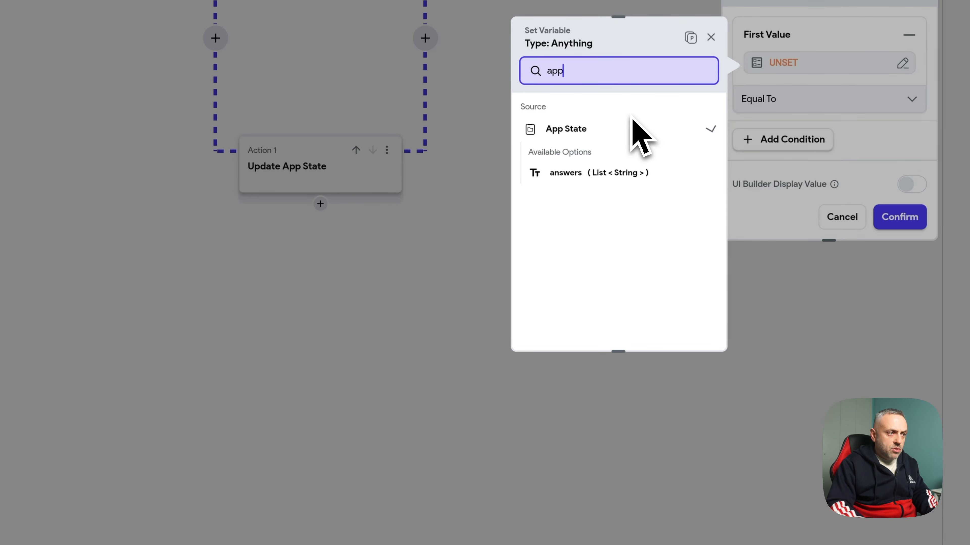
pyautogui.click(617, 174)
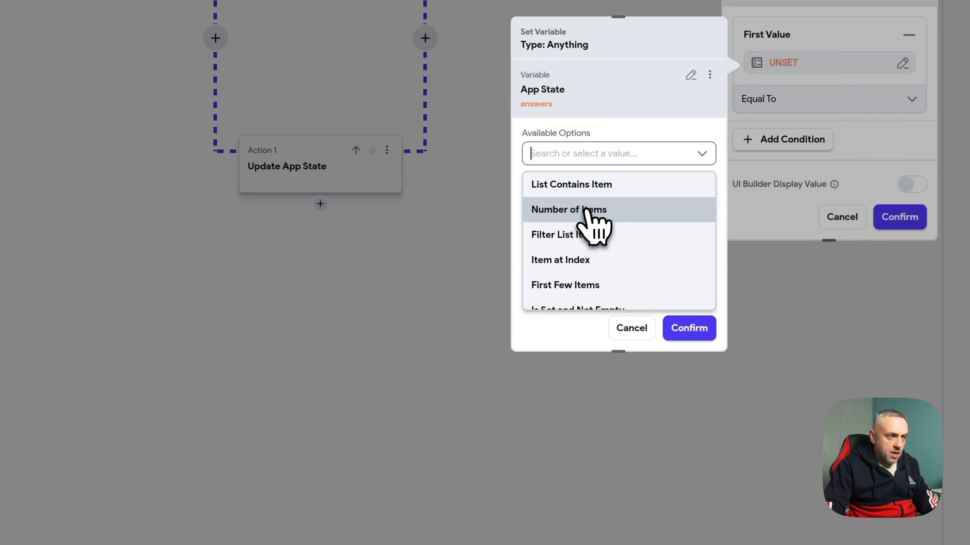
pyautogui.scroll(-2, 596, 214)
pyautogui.click(600, 200)
pyautogui.click(584, 200)
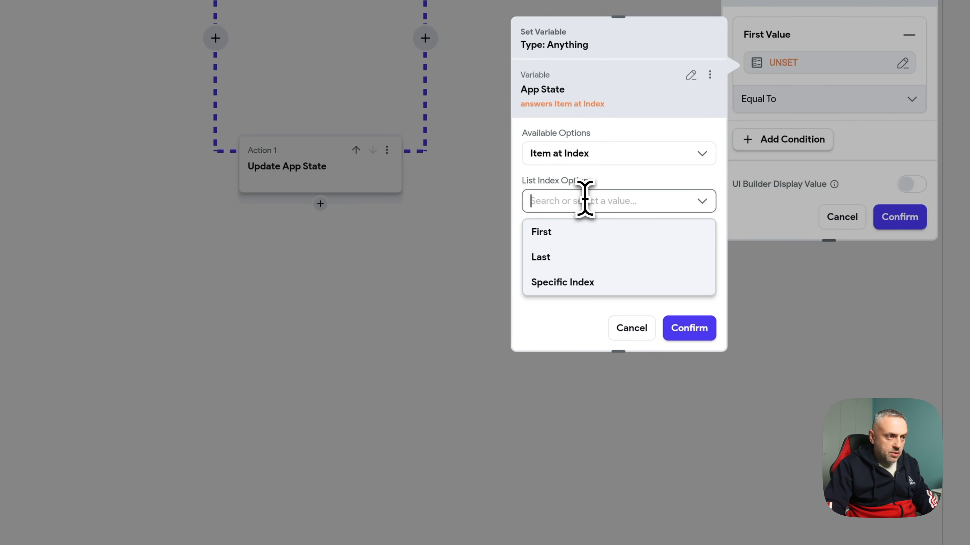
pyautogui.click(566, 282)
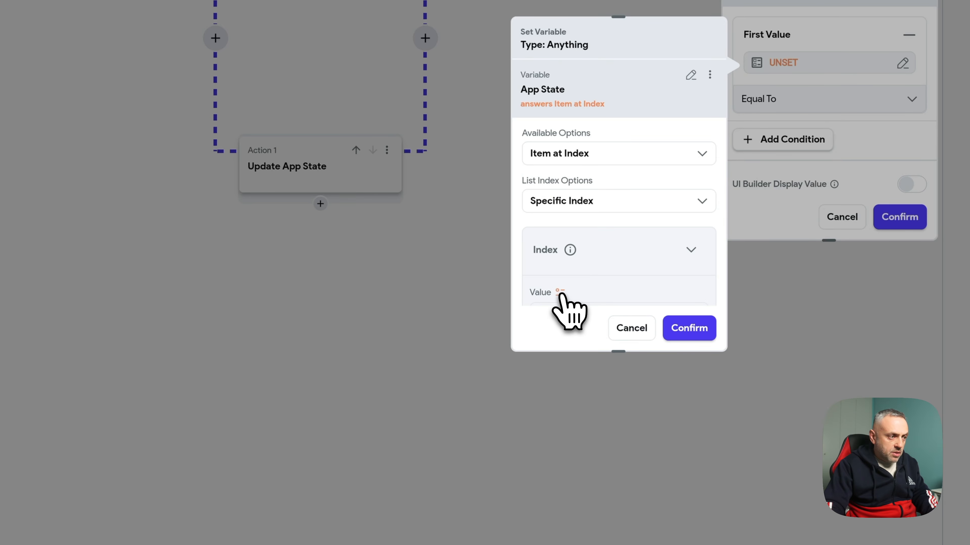
pyautogui.click(561, 297)
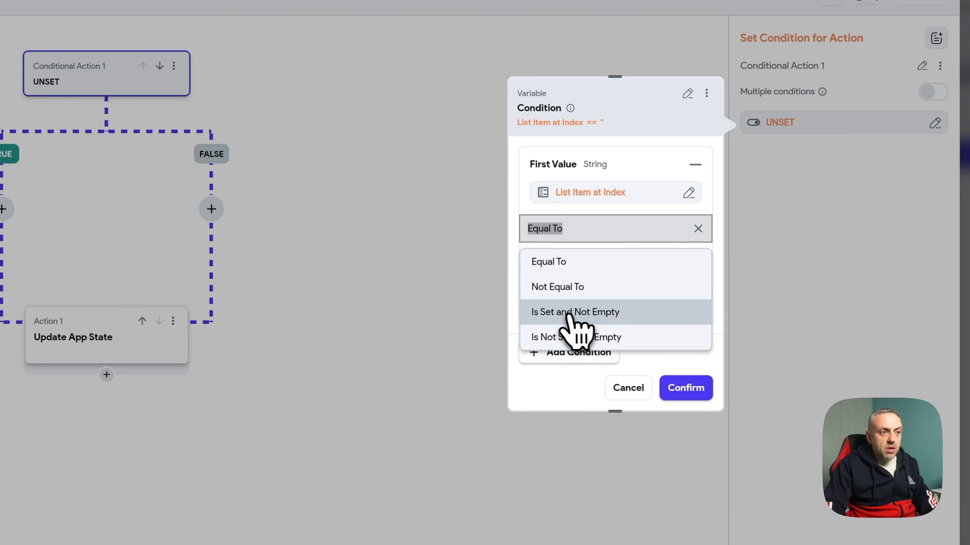
pyautogui.click(590, 313)
pyautogui.click(687, 389)
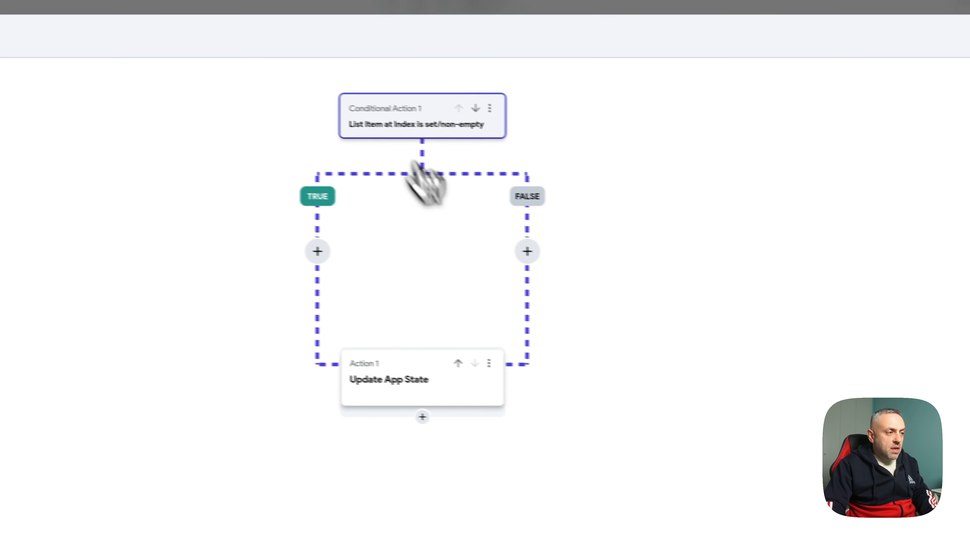
# - Move the insert action into the FALSE branch and add Update App State to TRUE
pyautogui.click(523, 368)
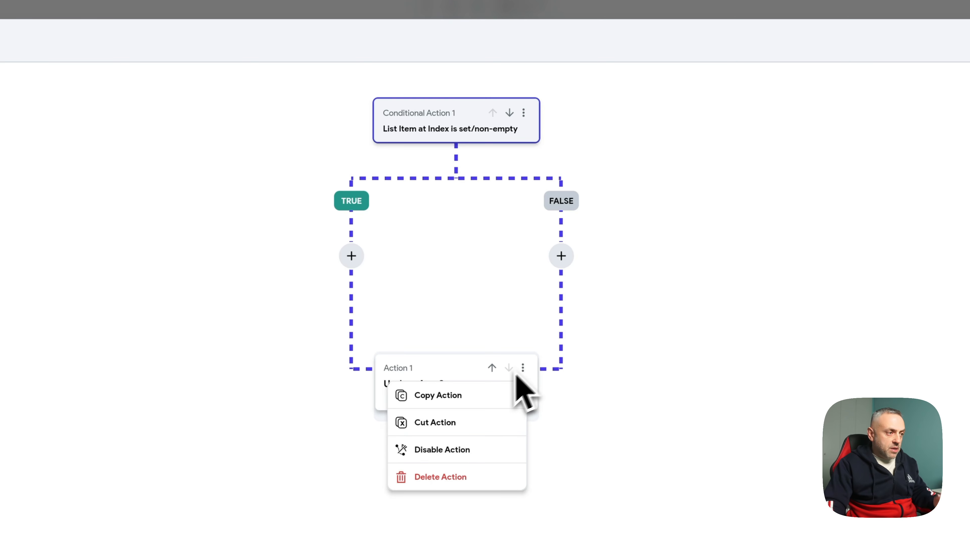
pyautogui.click(447, 424)
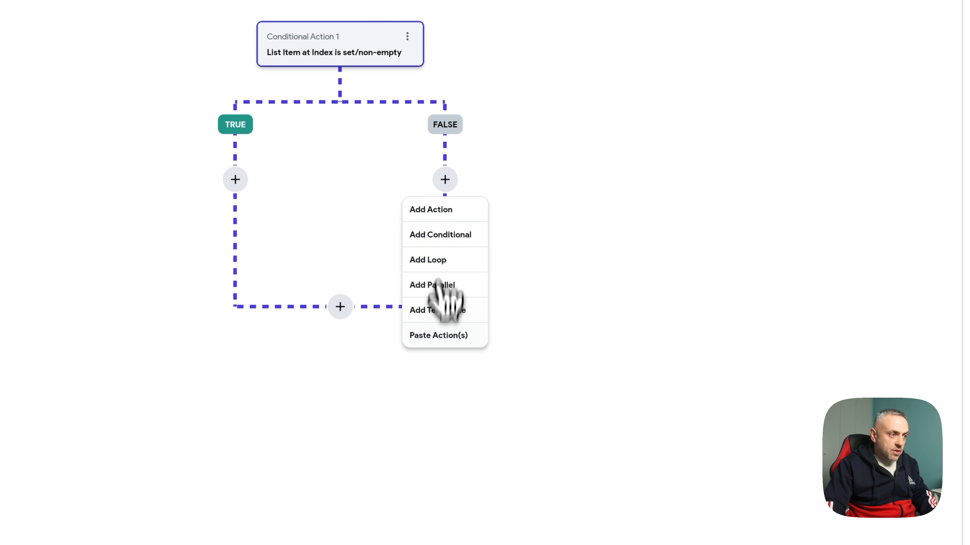
pyautogui.click(437, 336)
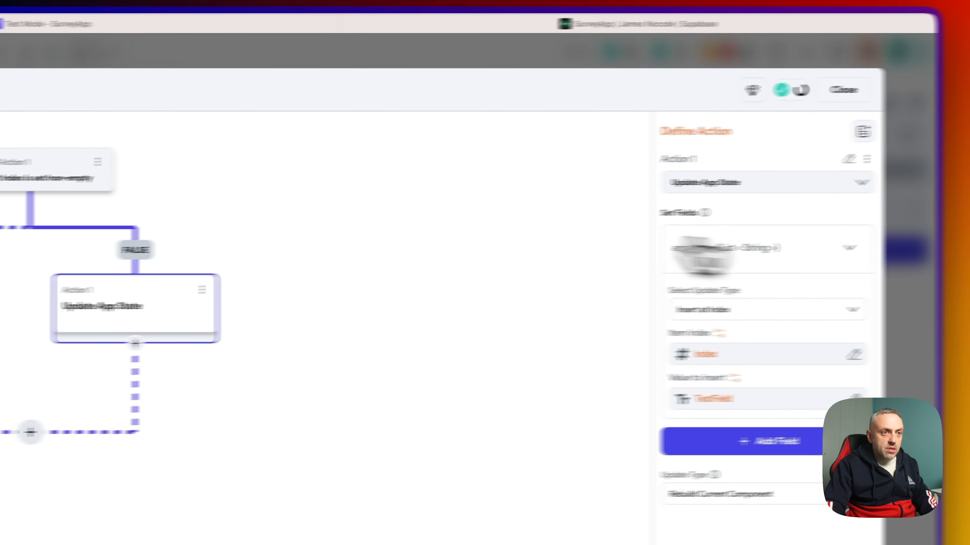
pyautogui.click(303, 289)
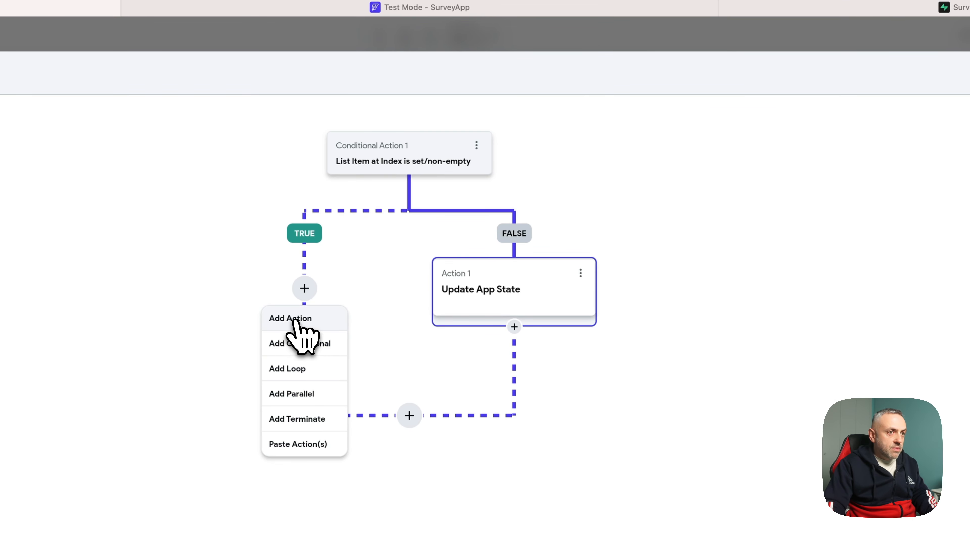
pyautogui.click(295, 319)
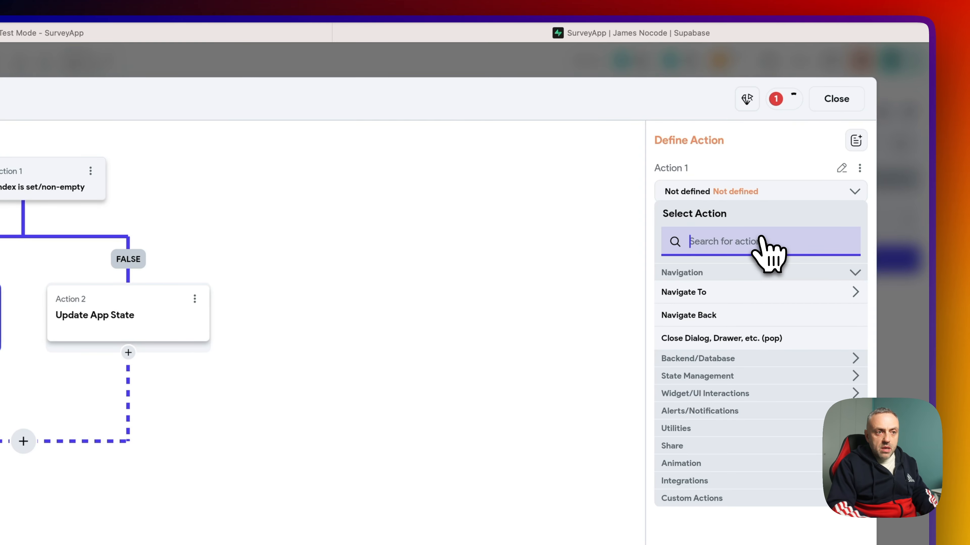
pyautogui.write('state')
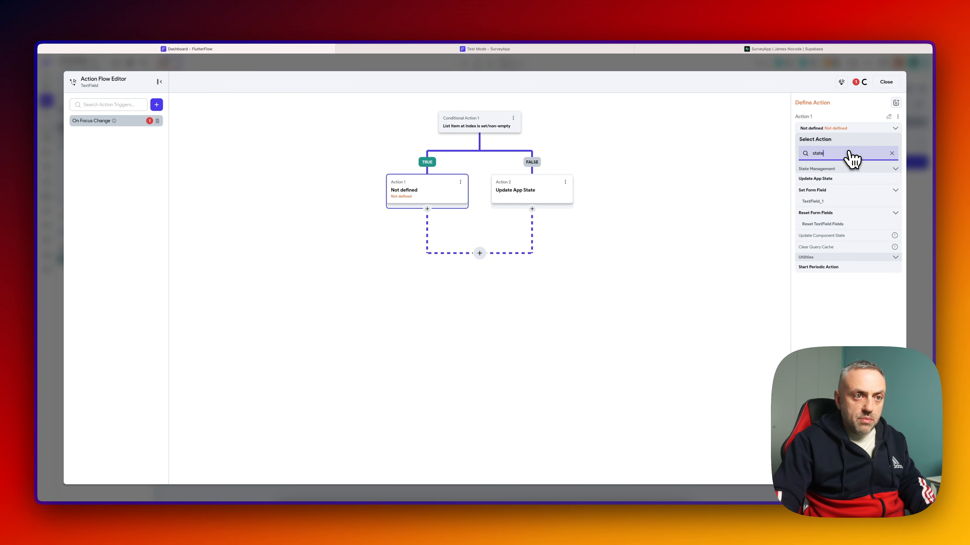
pyautogui.click(821, 178)
# - Make it update the answers item at the component's index with the TextField's text
pyautogui.click(833, 159)
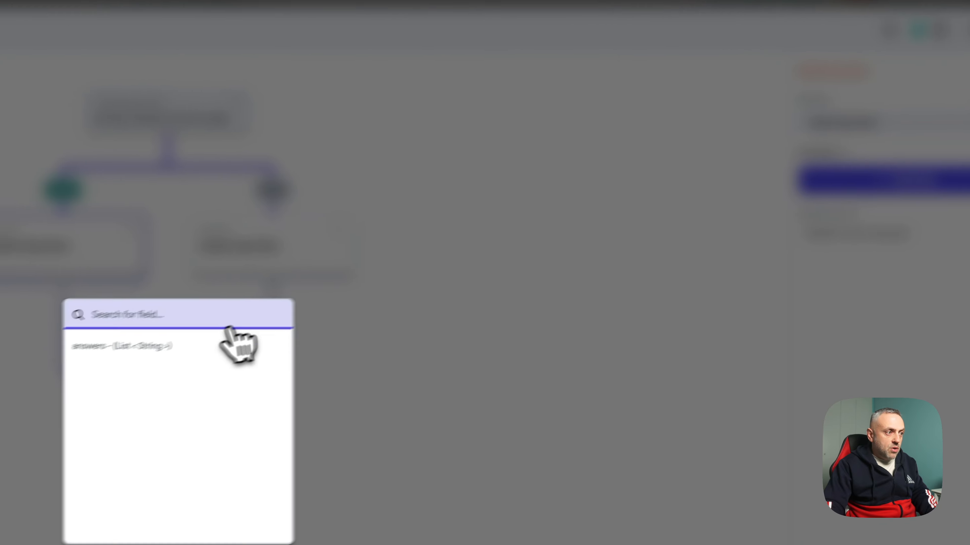
pyautogui.click(214, 346)
pyautogui.click(931, 232)
pyautogui.scroll(-2, 741, 241)
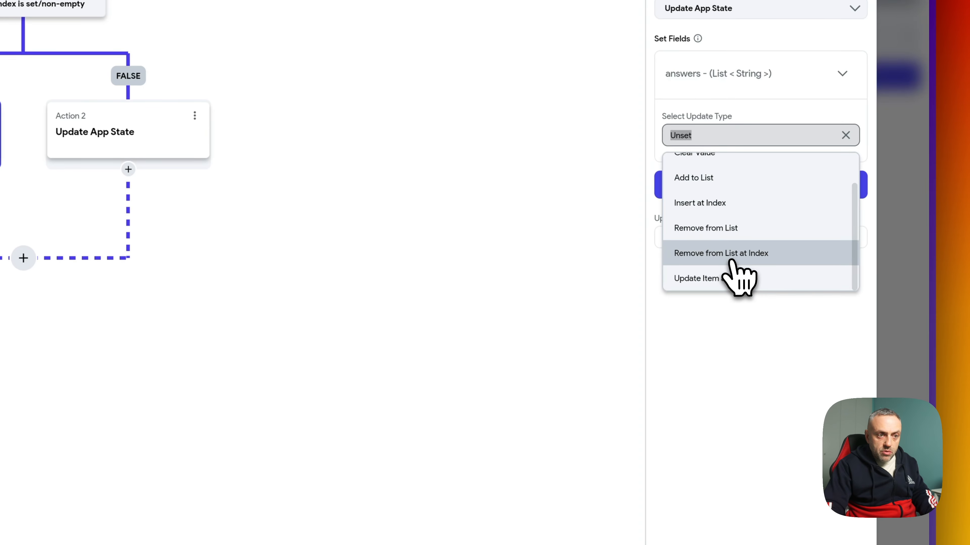
pyautogui.click(748, 287)
pyautogui.click(725, 180)
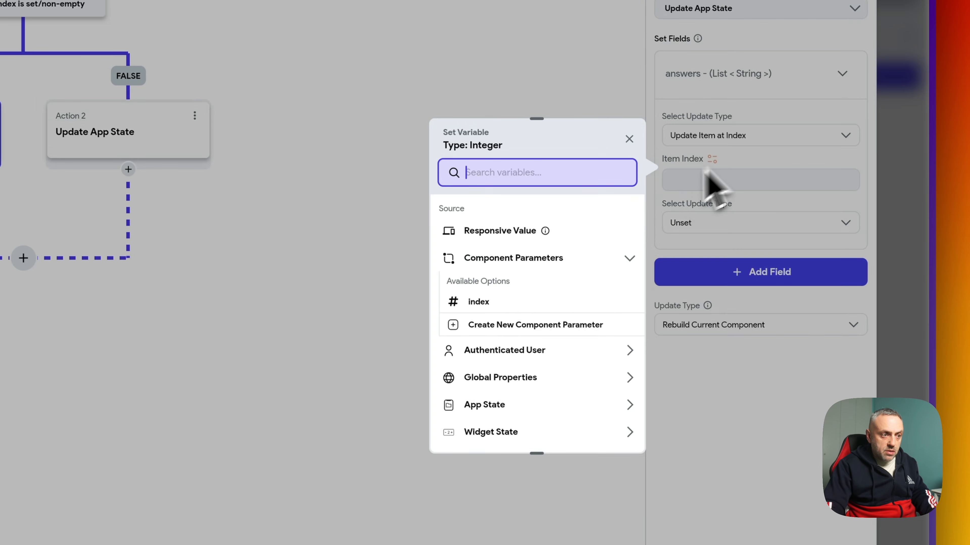
pyautogui.click(523, 299)
pyautogui.click(703, 222)
pyautogui.click(703, 253)
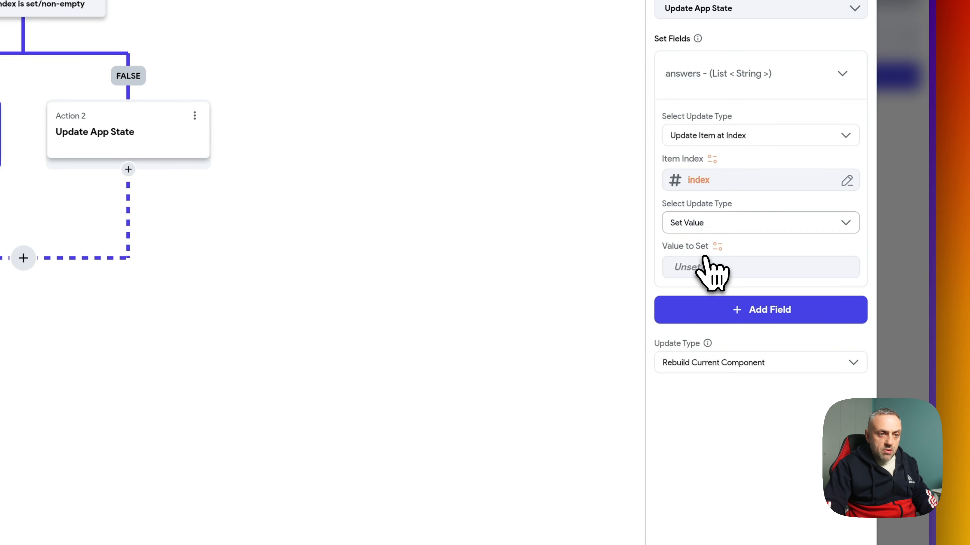
pyautogui.click(718, 267)
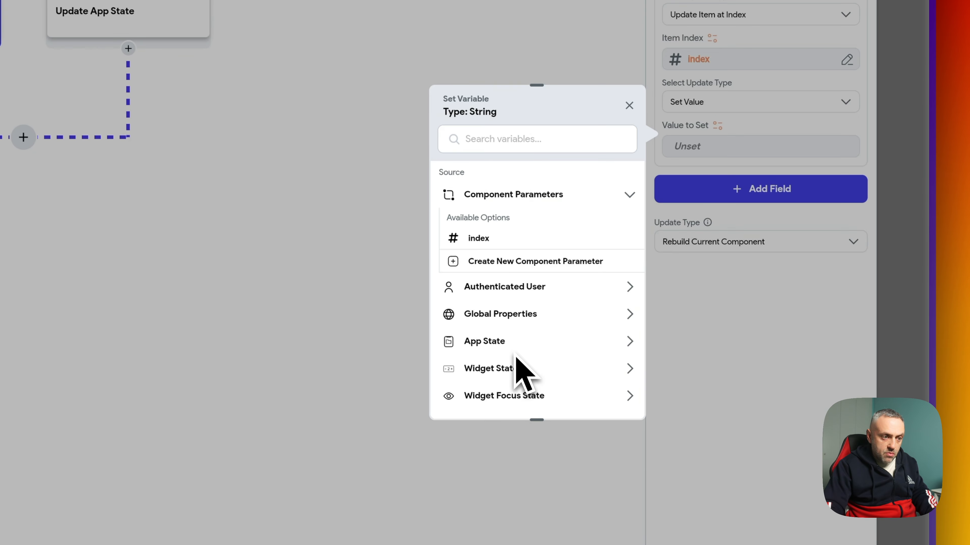
pyautogui.scroll(-2, 523, 372)
pyautogui.click(473, 340)
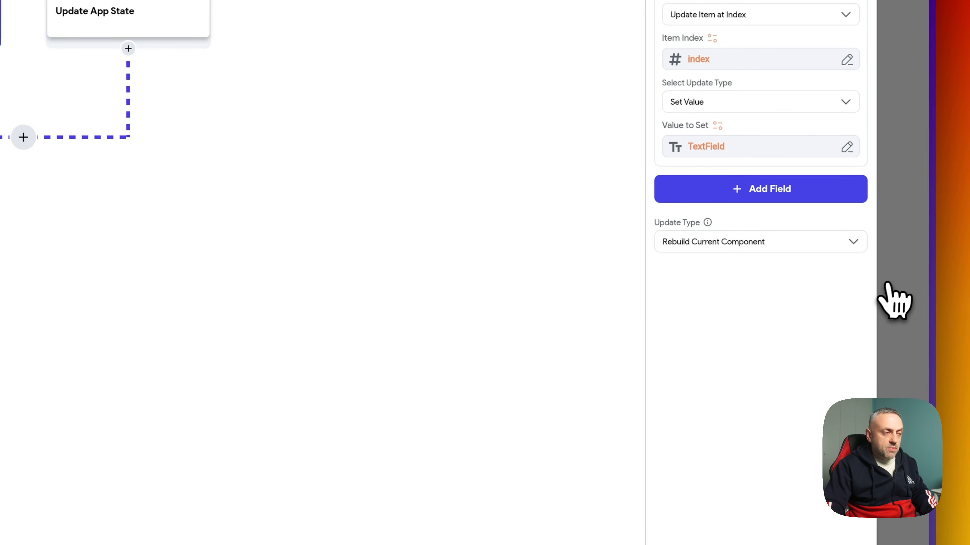
# - Change the stored value to the RadioButton's selection and clear the flagged action issue
pyautogui.click(338, 155)
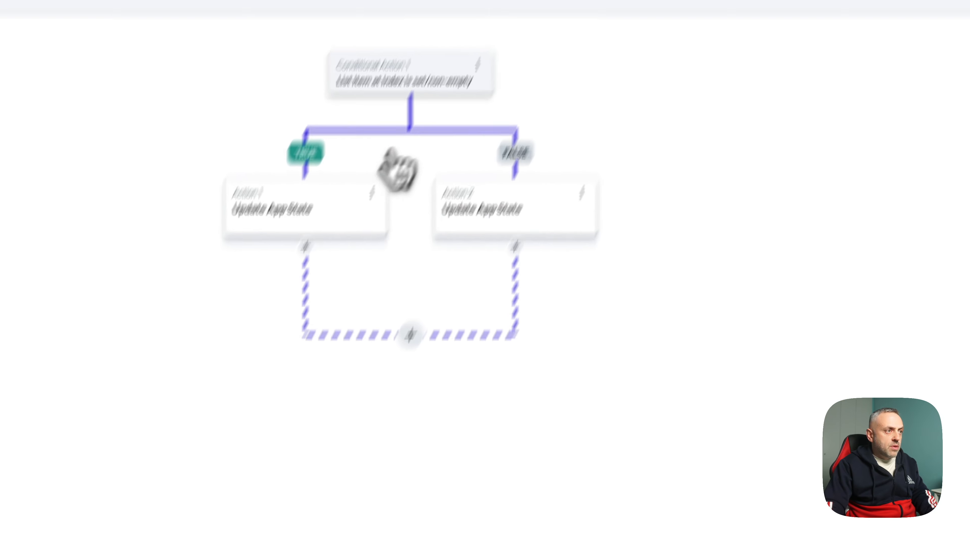
pyautogui.click(418, 73)
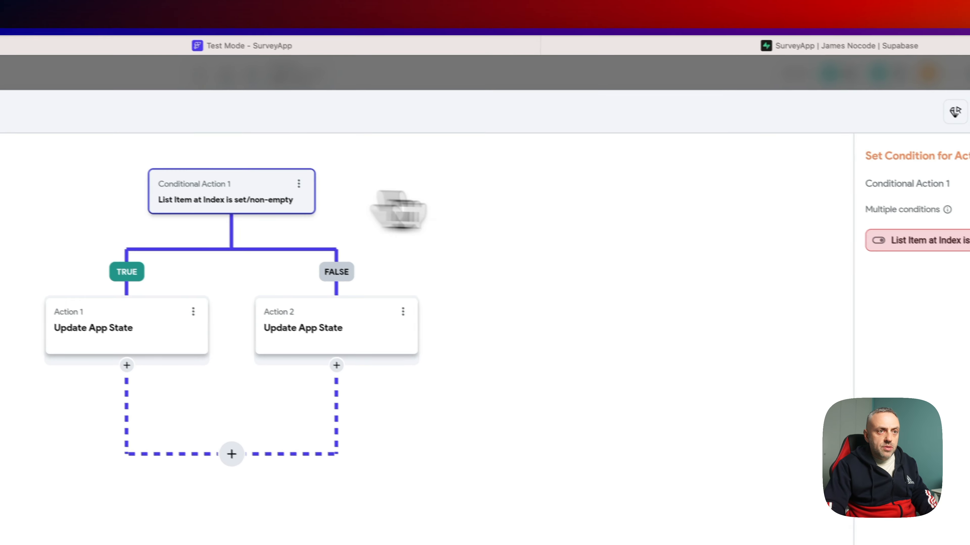
pyautogui.click(928, 240)
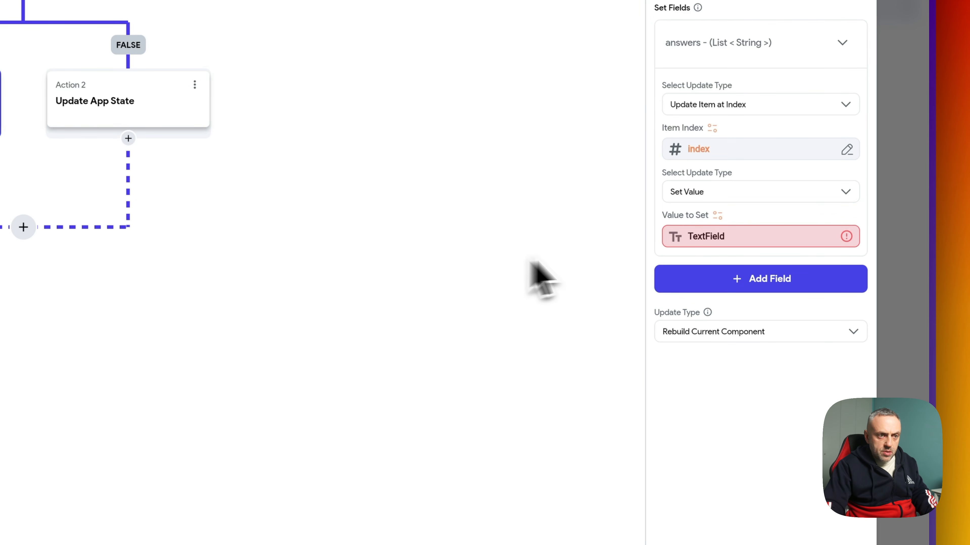
pyautogui.click(749, 233)
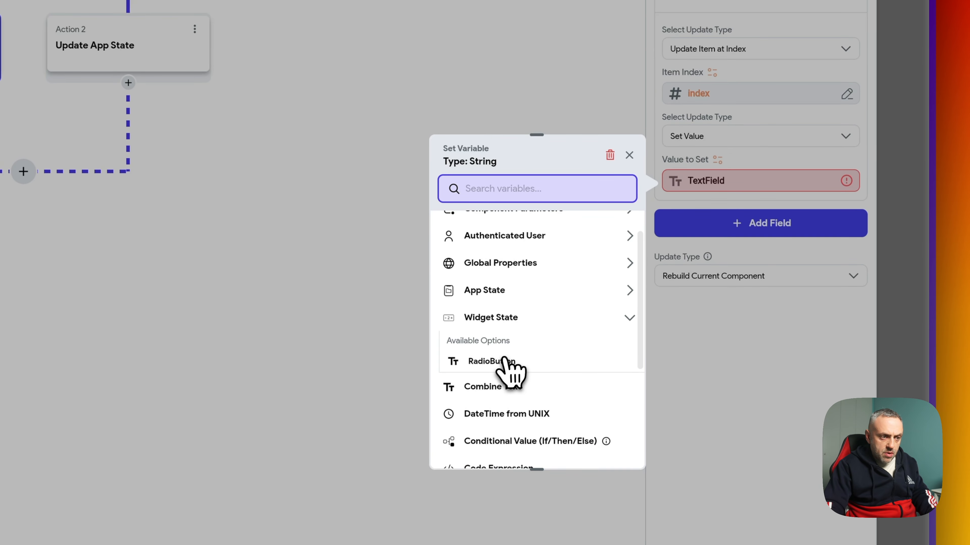
pyautogui.click(492, 361)
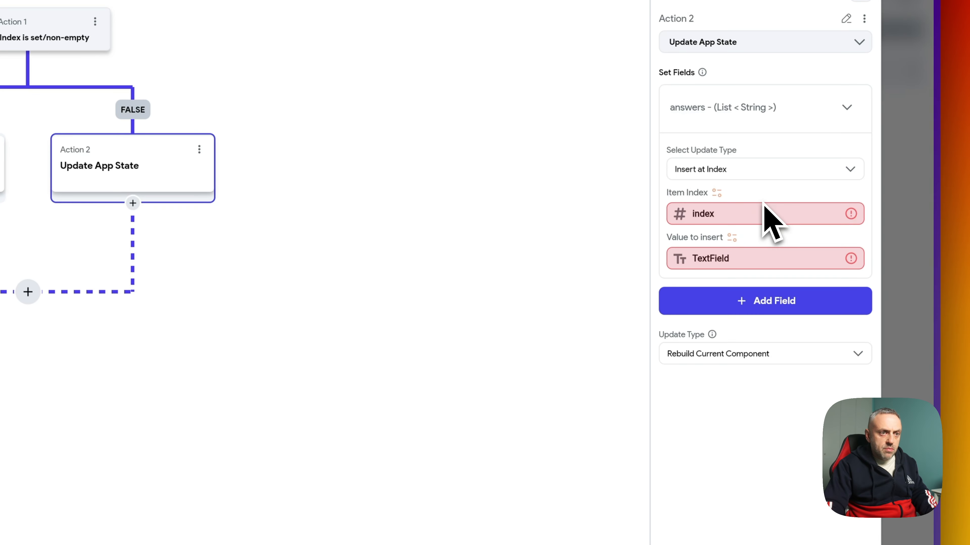
pyautogui.click(741, 215)
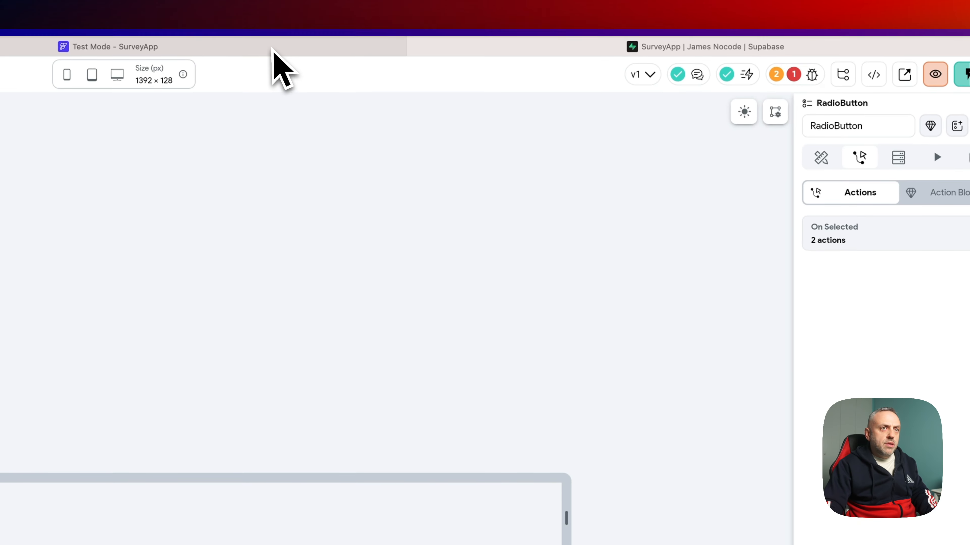
pyautogui.click(793, 74)
pyautogui.click(668, 243)
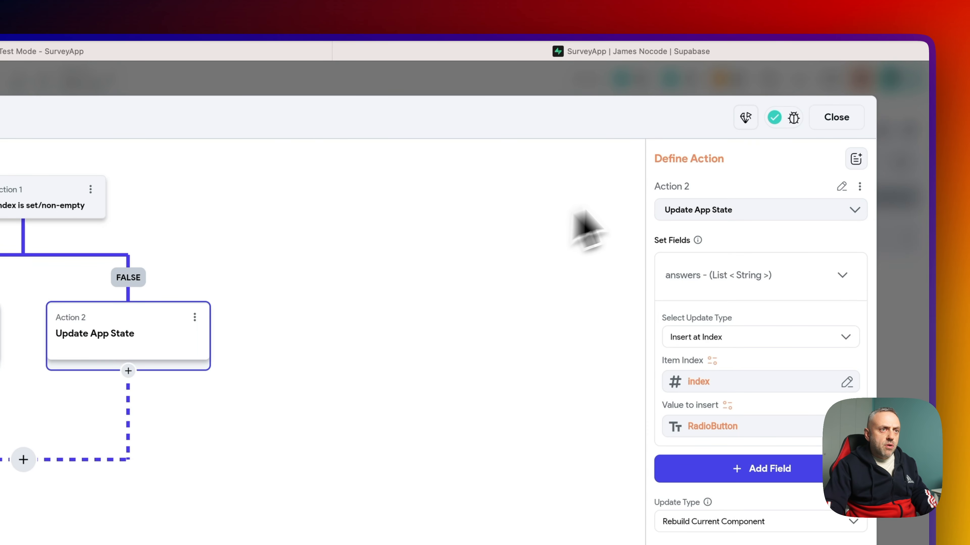
pyautogui.click(611, 85)
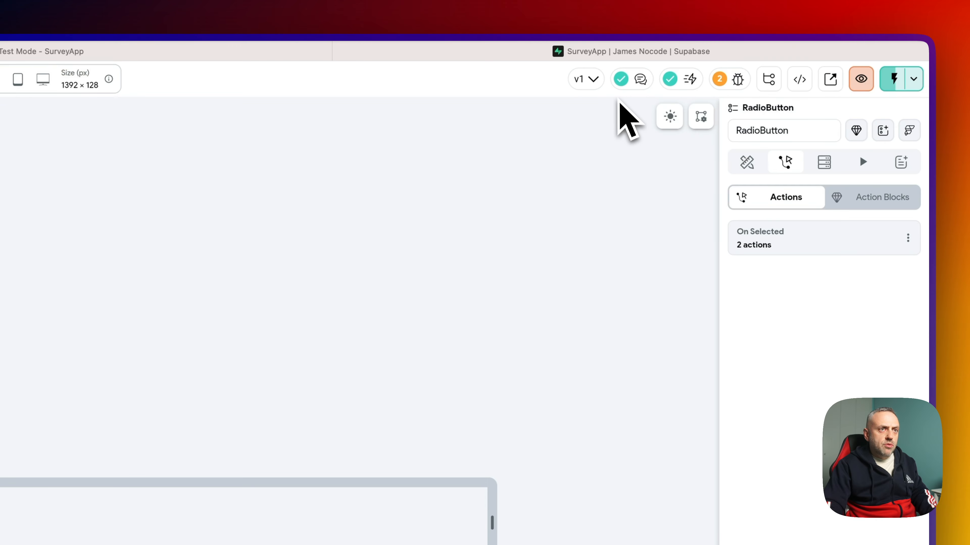
pyautogui.click(63, 53)
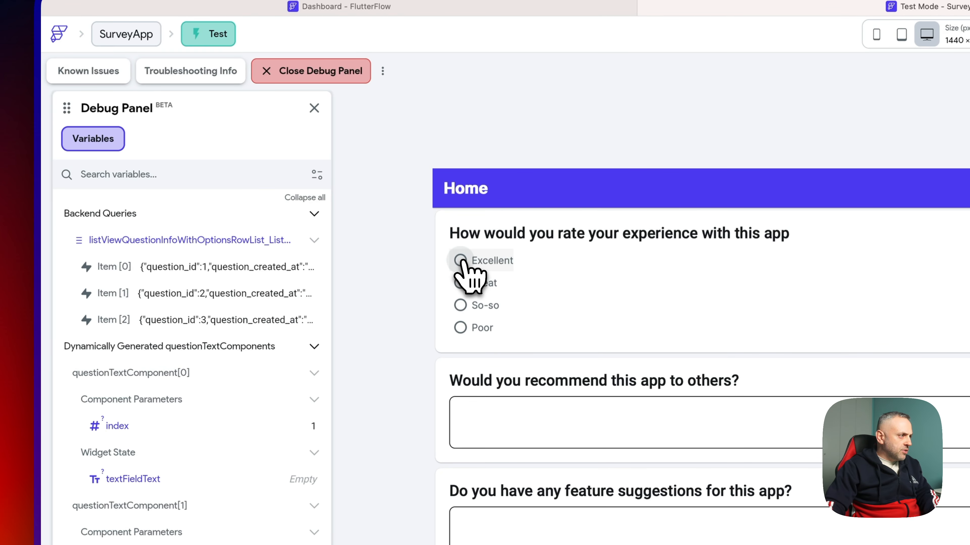
# - Select the rating answers Excellent, Great, then Poor in the test survey
pyautogui.click(460, 261)
pyautogui.scroll(-8, 298, 359)
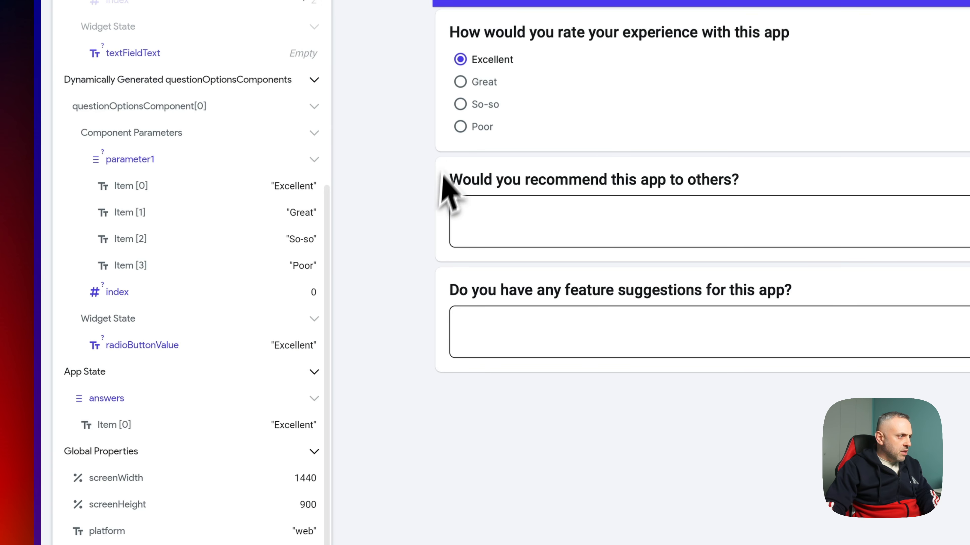
pyautogui.click(460, 82)
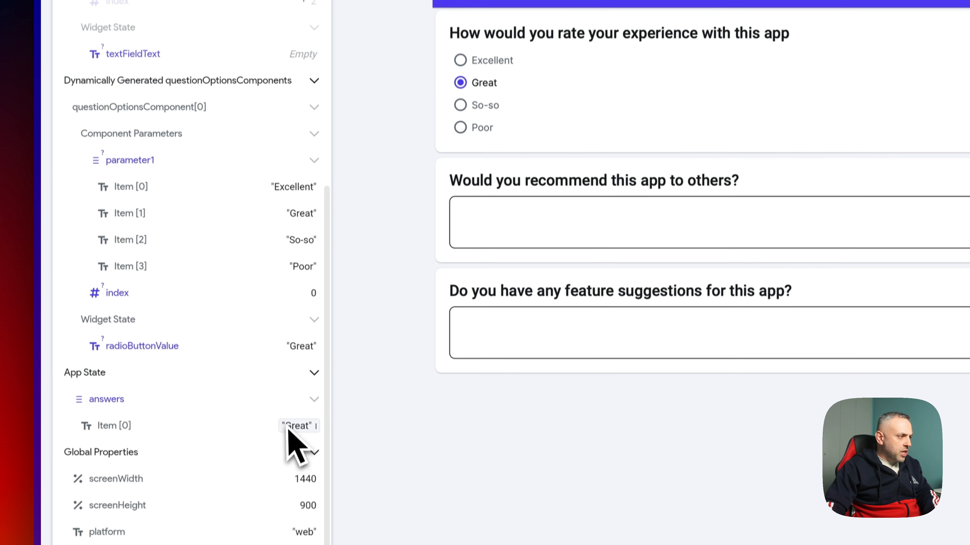
pyautogui.click(460, 128)
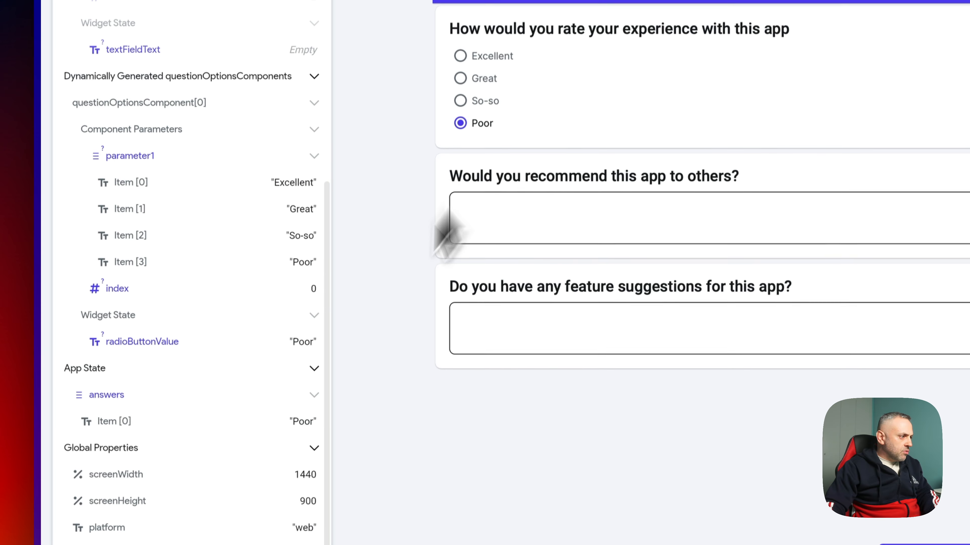
# - Enter Answer2 and Answer3 in the recommend and feature suggestion fields
pyautogui.click(566, 238)
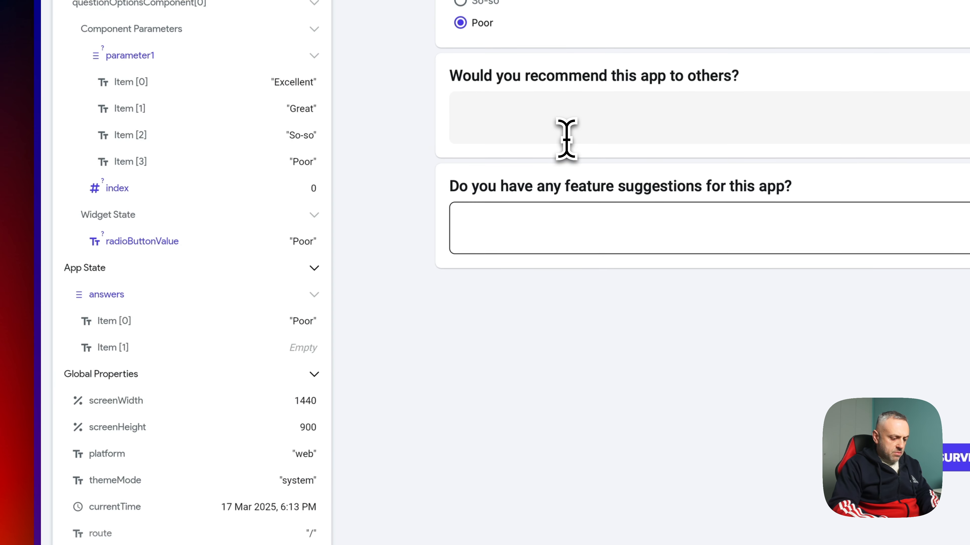
pyautogui.write('Answer2')
pyautogui.press('Return')
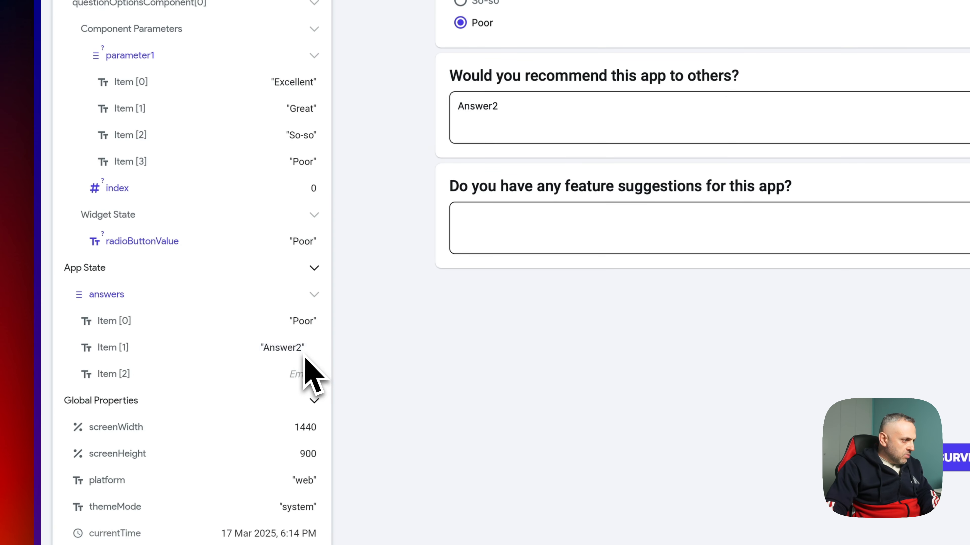
pyautogui.click(508, 222)
pyautogui.write('Answer3')
pyautogui.press('Return')
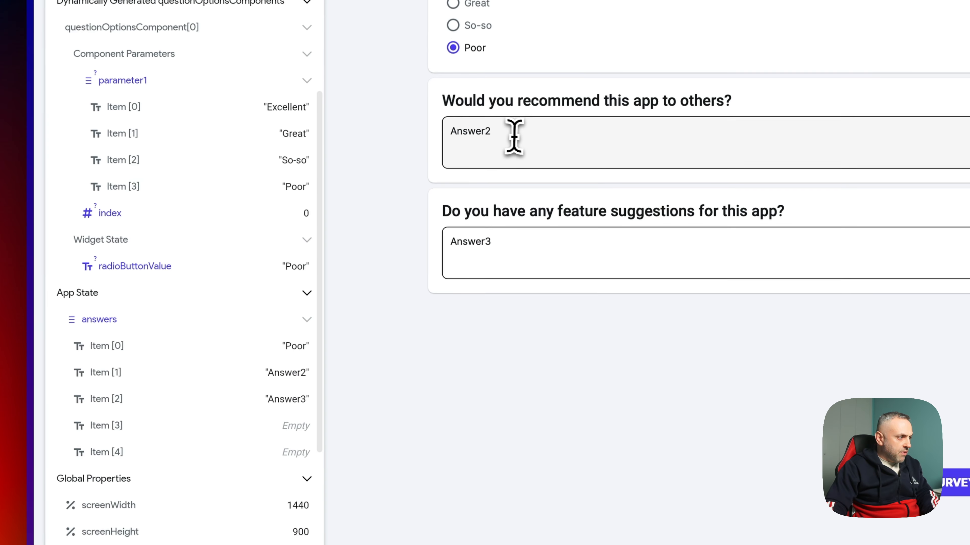
# - Edit the text answers to Answer22 and Answer33, then switch the rating to Excellent
pyautogui.click(527, 113)
pyautogui.press('Return')
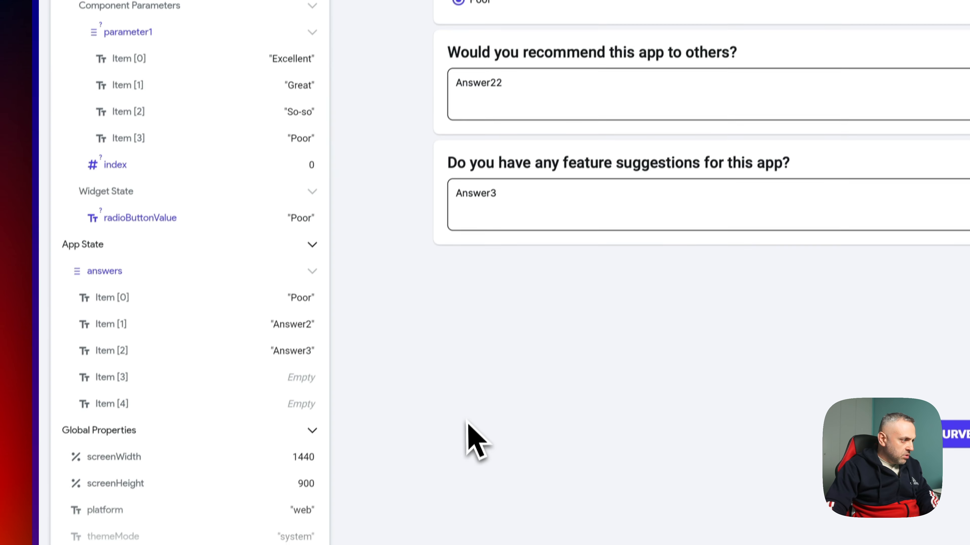
pyautogui.click(538, 259)
pyautogui.write('3')
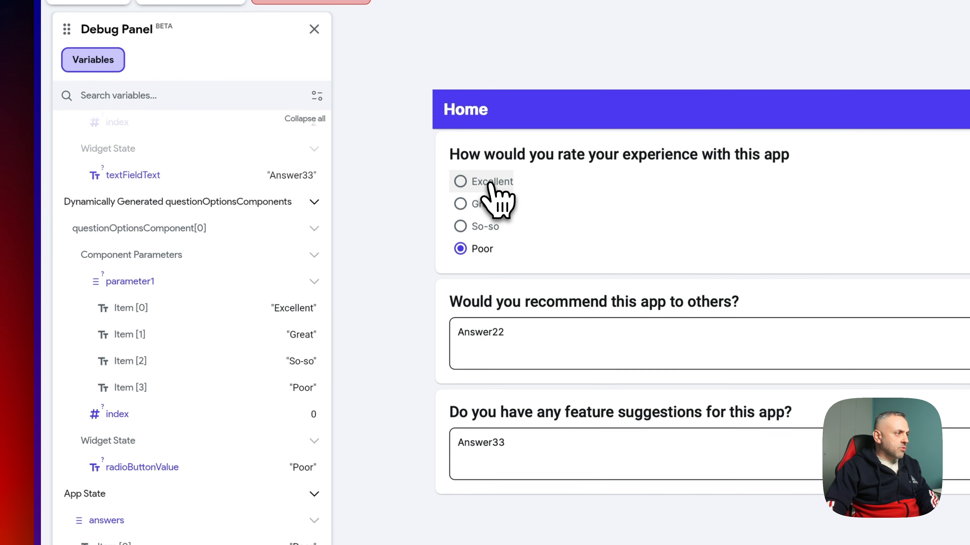
pyautogui.click(490, 187)
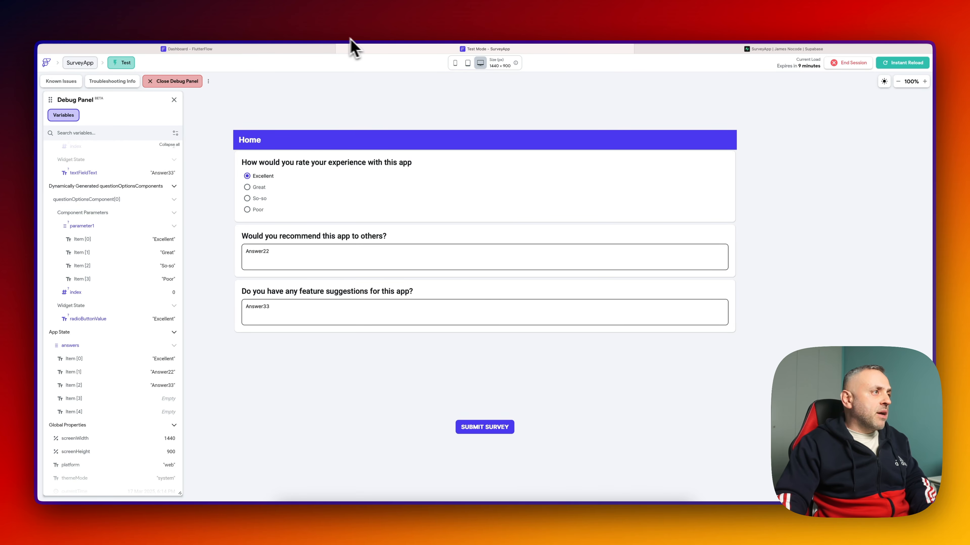
# - Create a new data type named AnswerType in the Data Types schema
pyautogui.moveTo(315, 49)
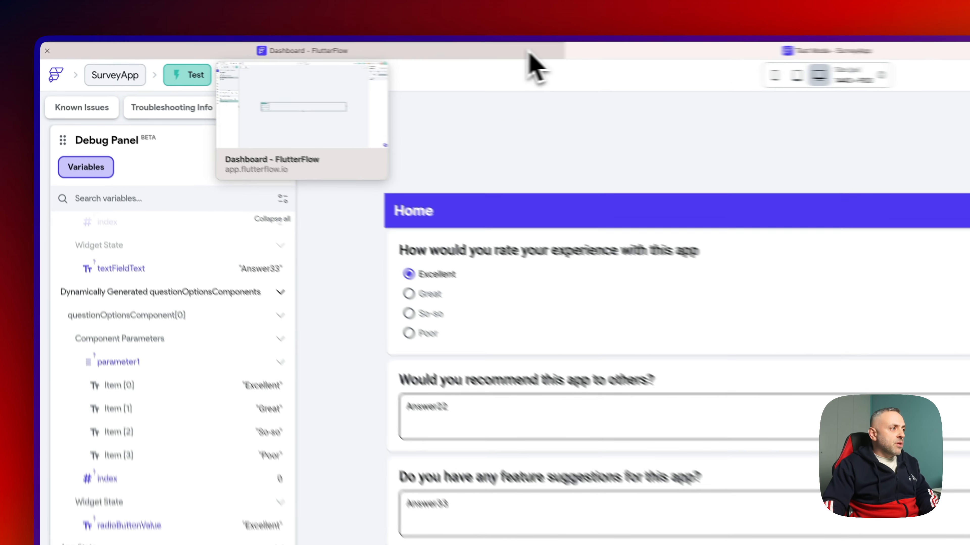
pyautogui.click(316, 51)
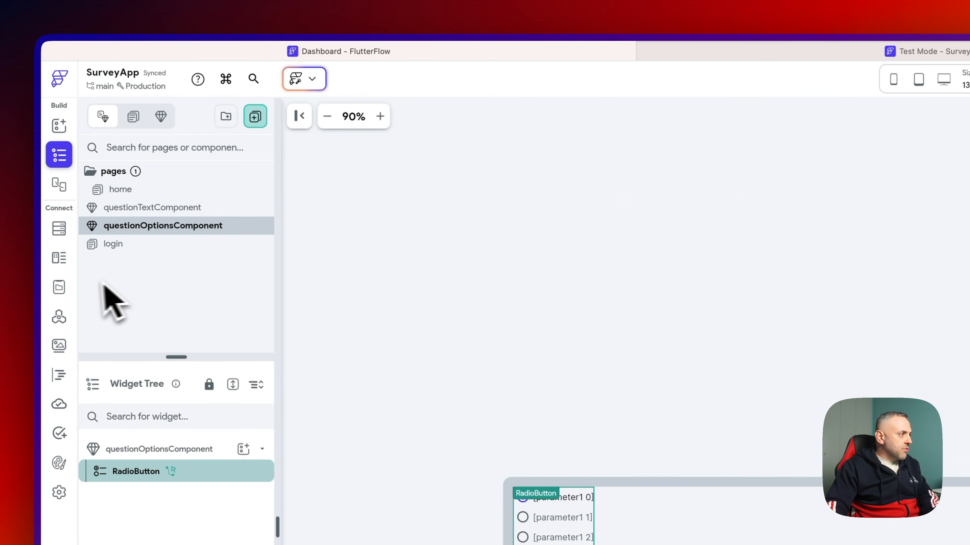
pyautogui.click(59, 258)
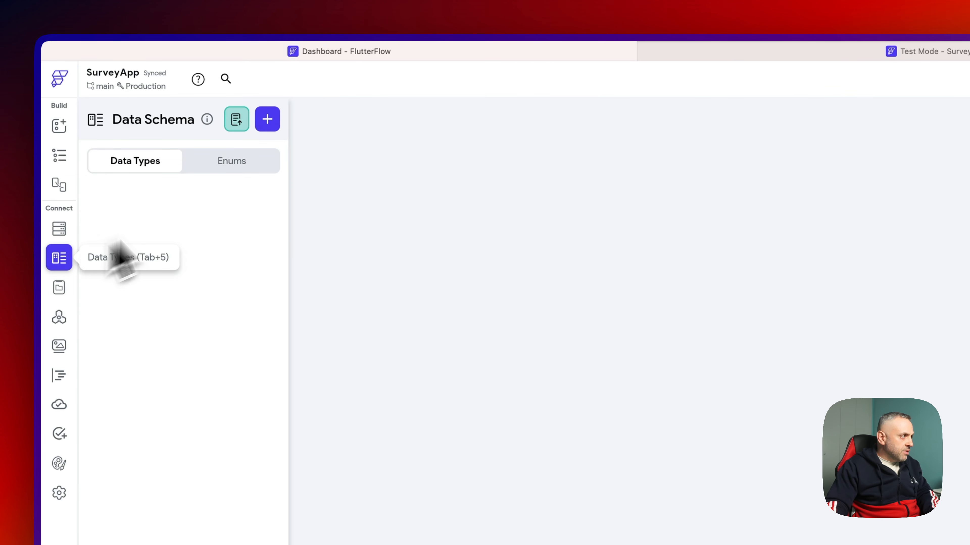
pyautogui.click(266, 120)
pyautogui.write('Answer')
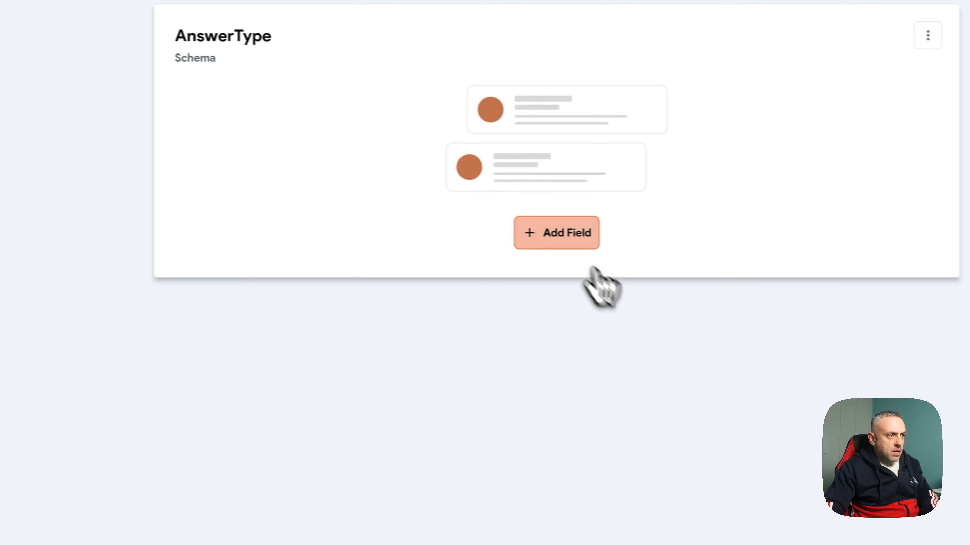
# - Give AnswerType an Integer questionId field and a String questionAnswer field
pyautogui.click(557, 231)
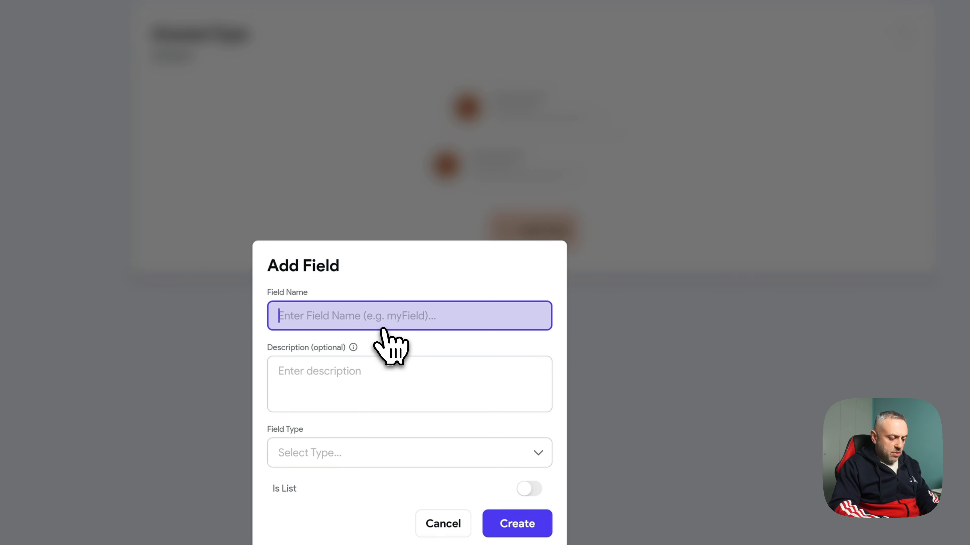
pyautogui.write('questionId')
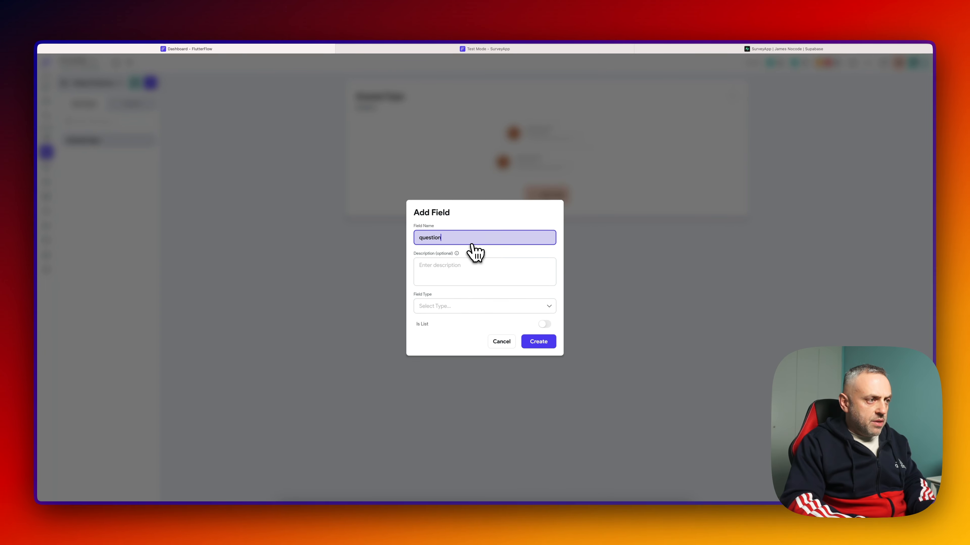
pyautogui.click(477, 306)
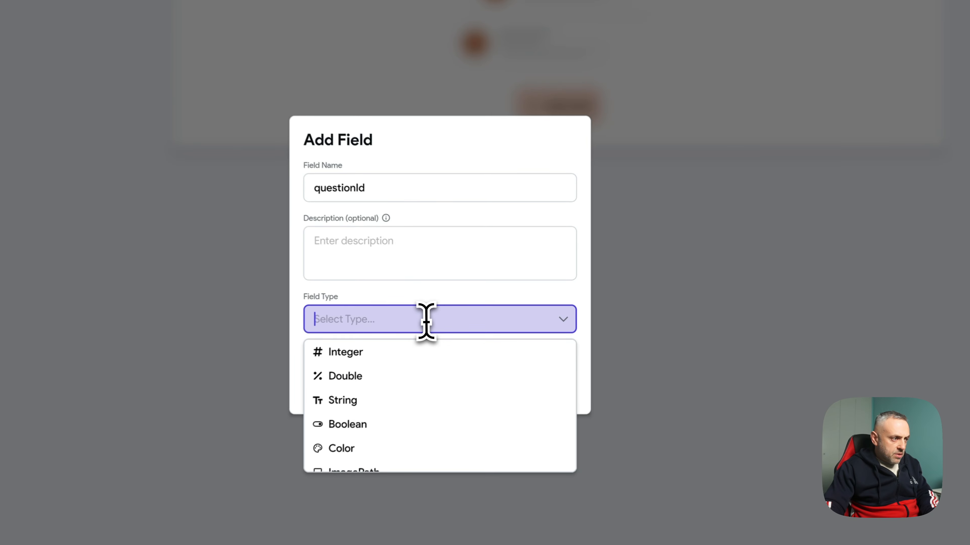
pyautogui.write('int')
pyautogui.press('Return')
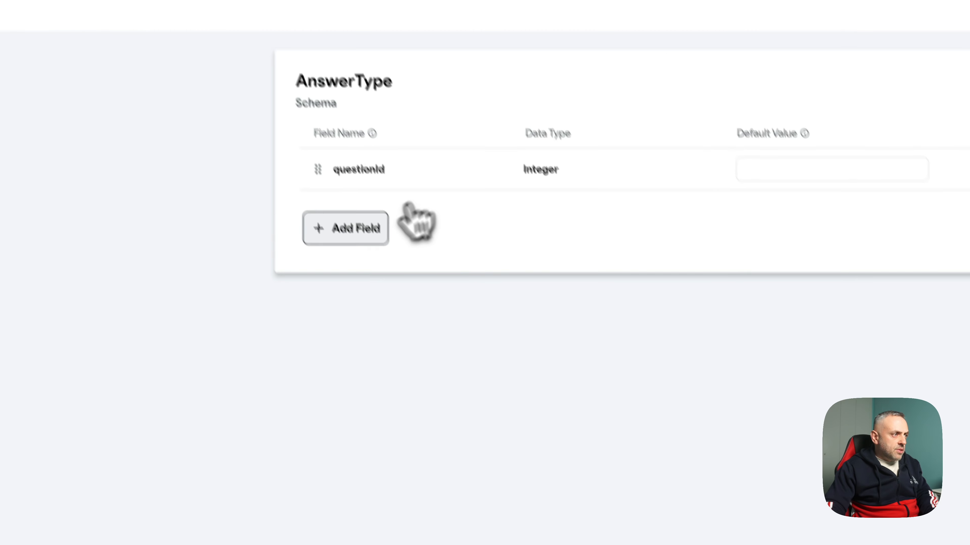
pyautogui.click(382, 228)
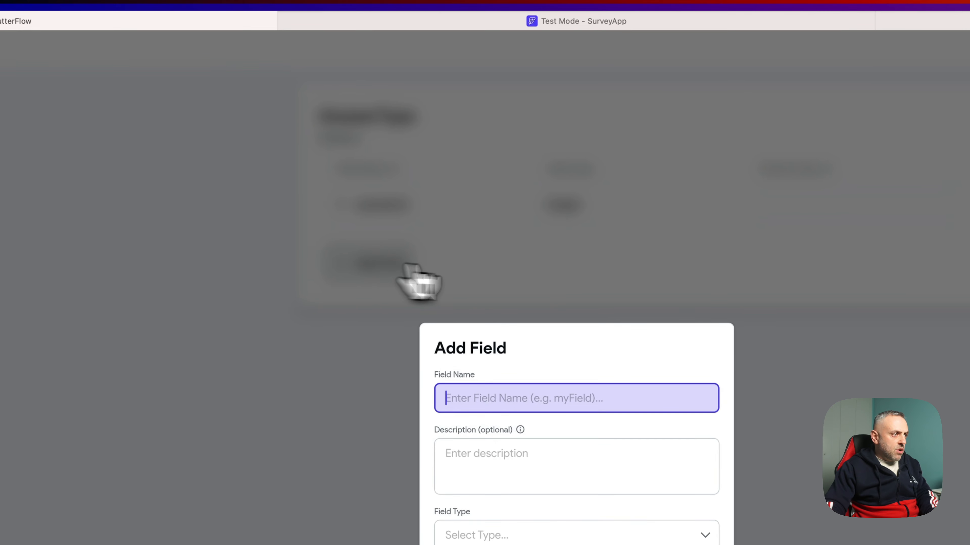
pyautogui.write('questionAnswer')
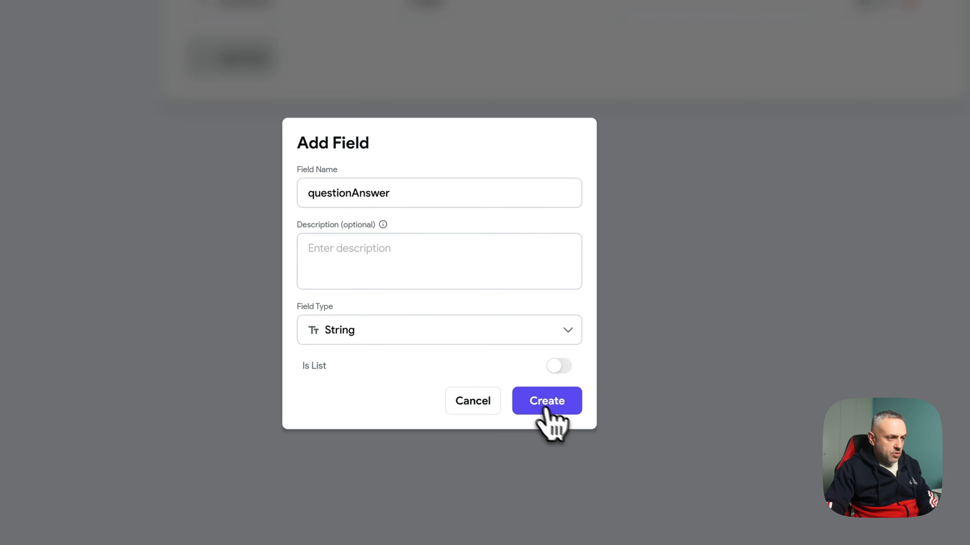
pyautogui.click(545, 410)
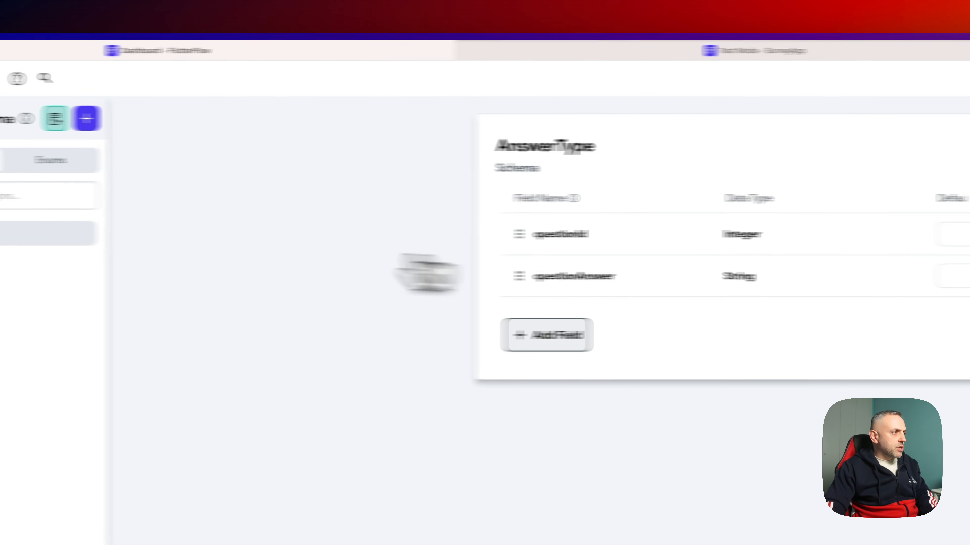
pyautogui.click(58, 155)
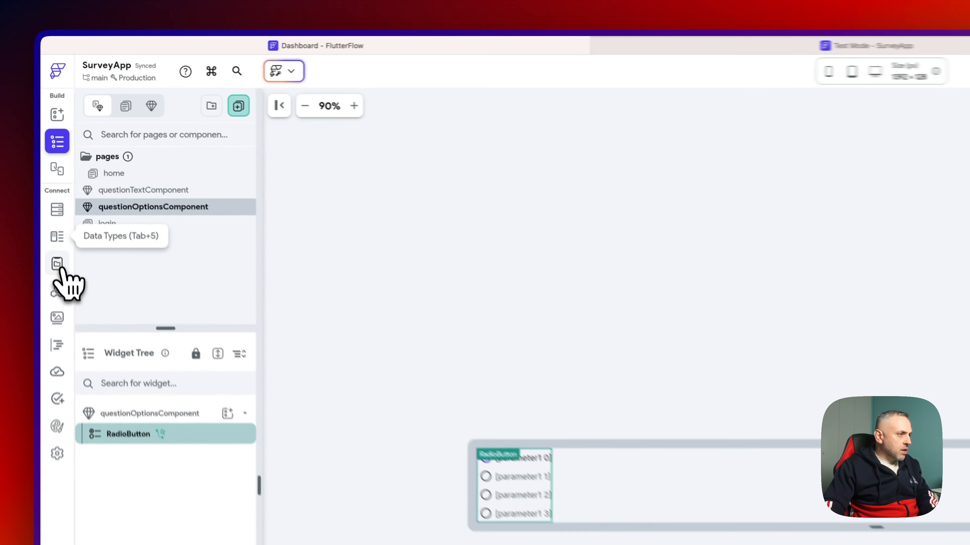
# - Inspect the existing answers app state variable, then delete it
pyautogui.click(57, 264)
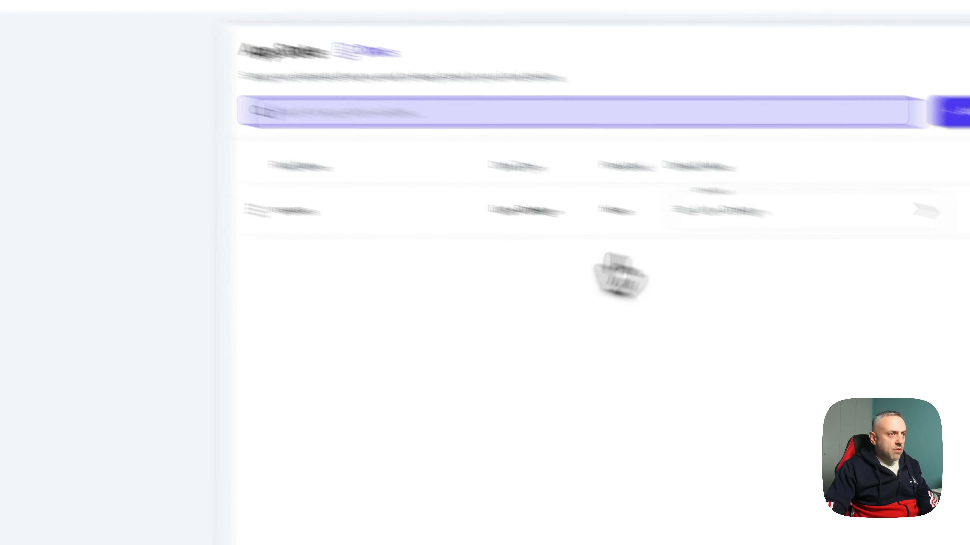
pyautogui.click(552, 160)
pyautogui.click(521, 147)
pyautogui.click(702, 156)
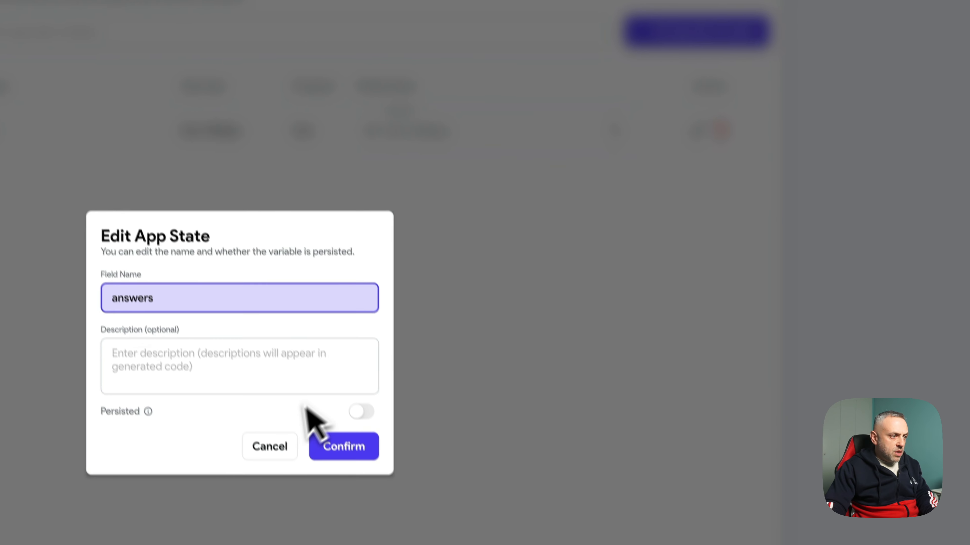
pyautogui.click(703, 226)
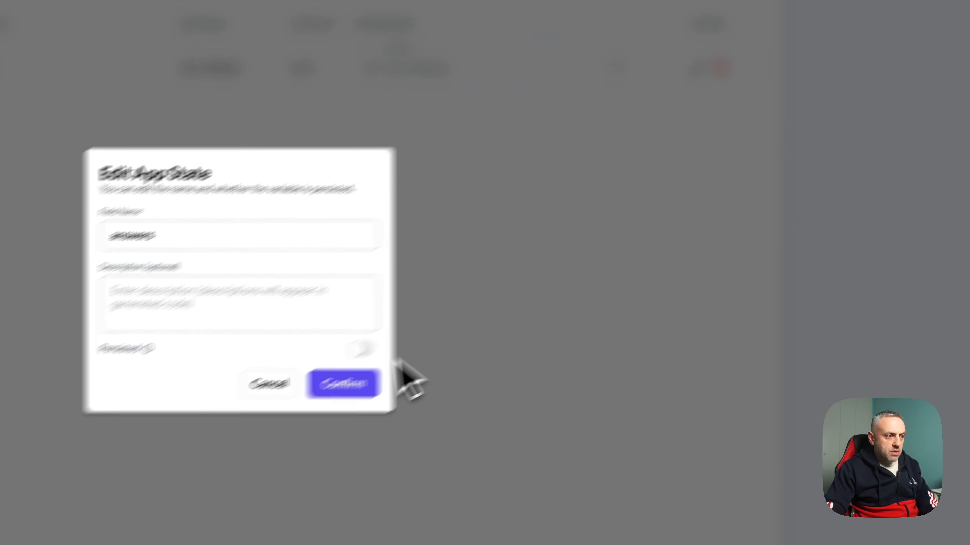
pyautogui.click(152, 443)
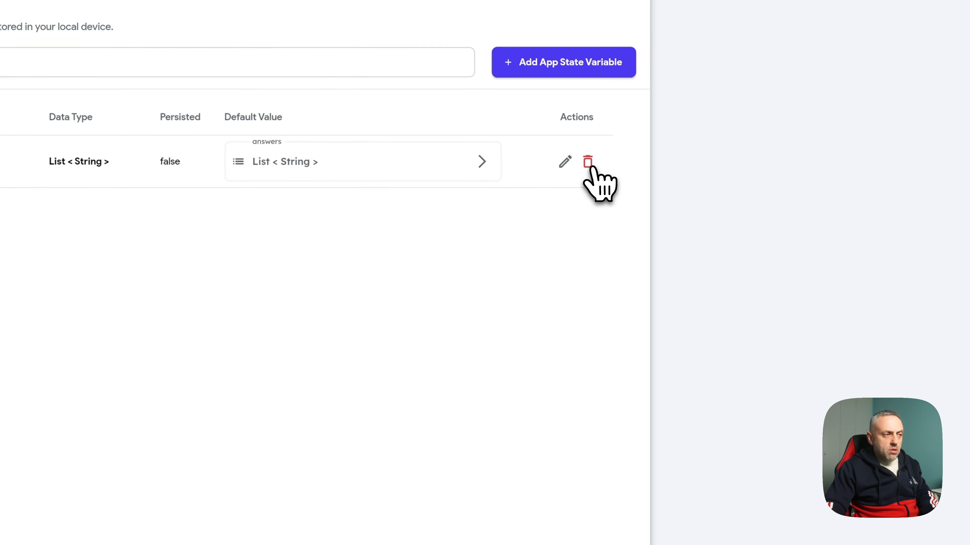
pyautogui.click(603, 129)
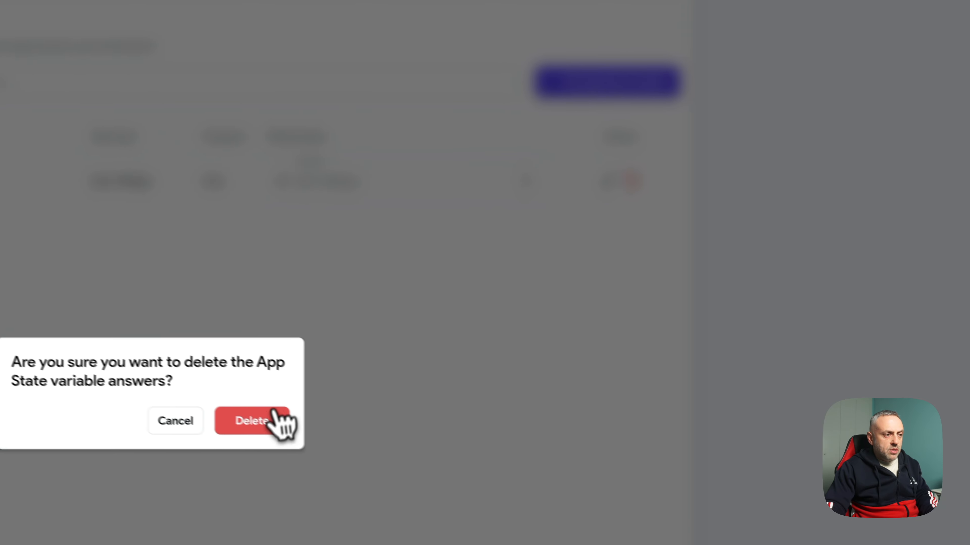
pyautogui.click(207, 401)
# - Recreate the answers app state variable using the AnswerType data type
pyautogui.click(601, 63)
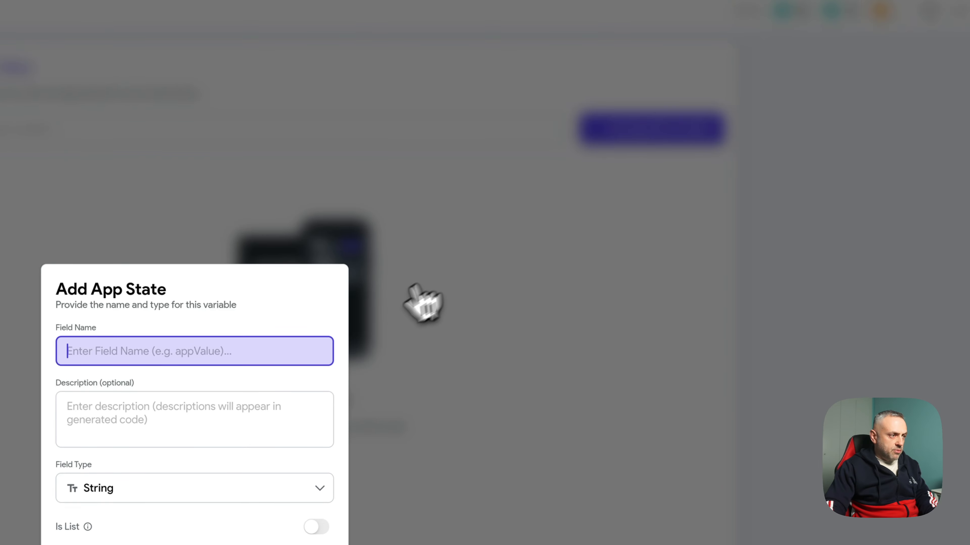
pyautogui.write('an')
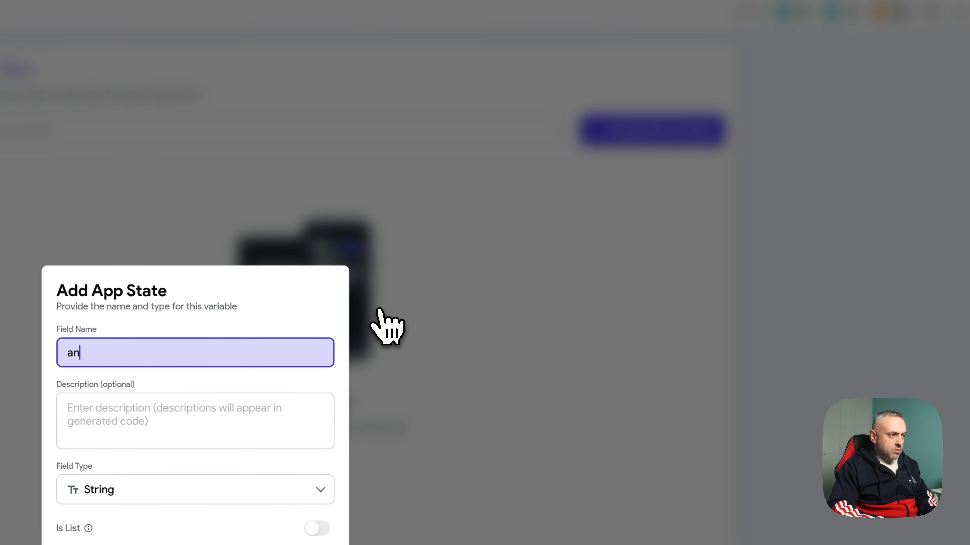
pyautogui.write('swers')
pyautogui.click(193, 493)
pyautogui.write('date')
pyautogui.click(183, 524)
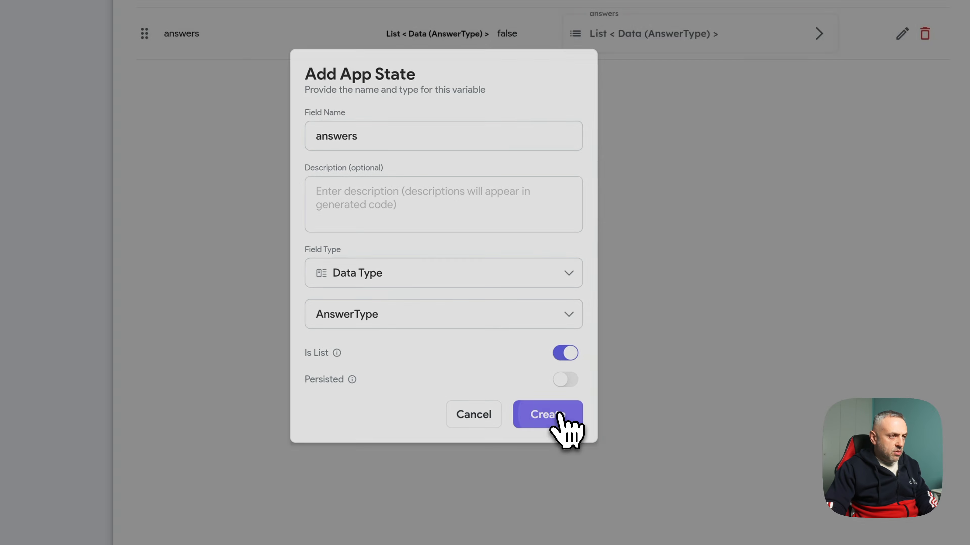
pyautogui.click(547, 414)
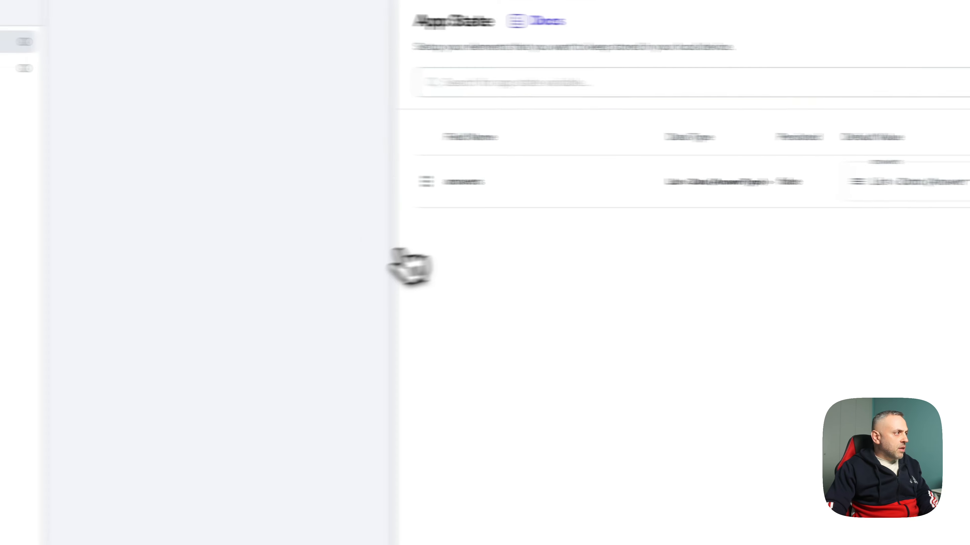
pyautogui.click(31, 130)
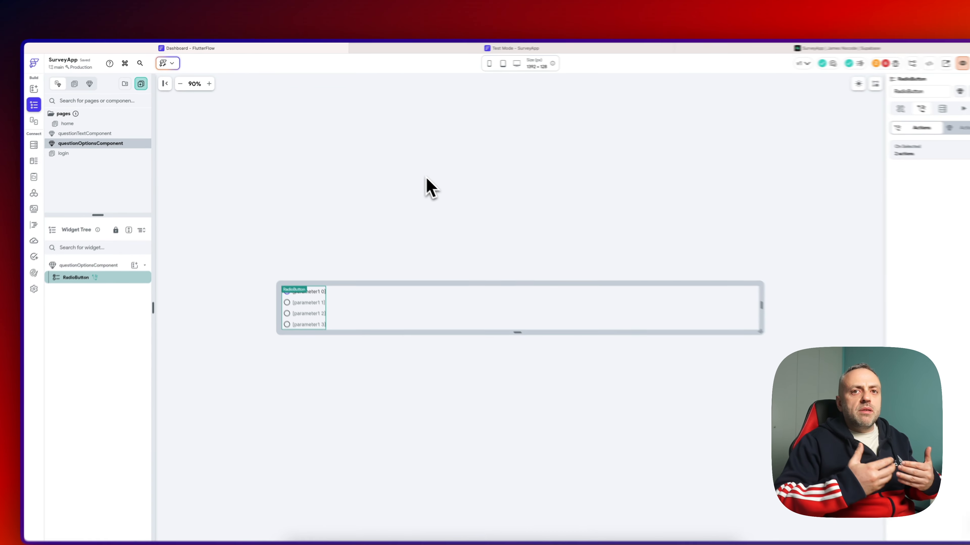
# - In questionTextComponent, make the condition test the answers item at the specific index parameter
pyautogui.click(77, 118)
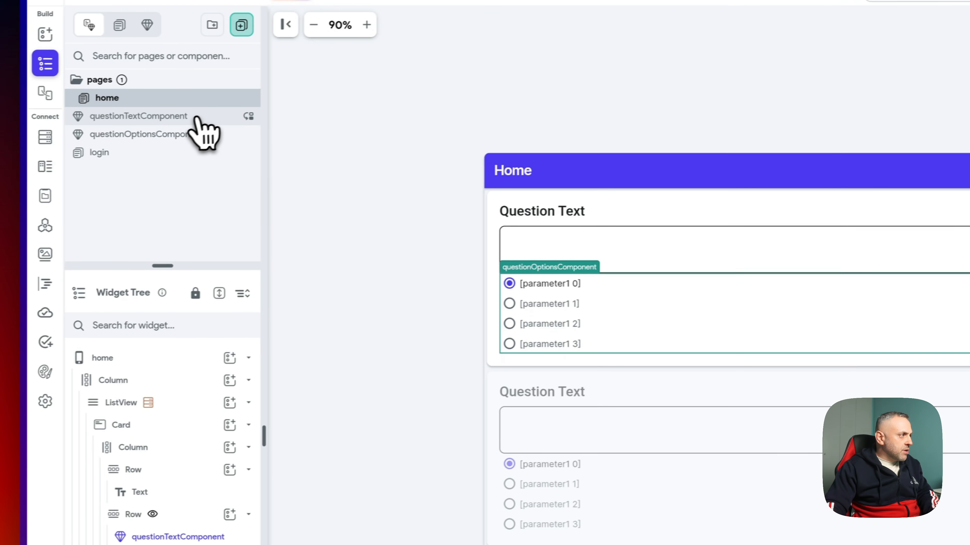
pyautogui.click(214, 185)
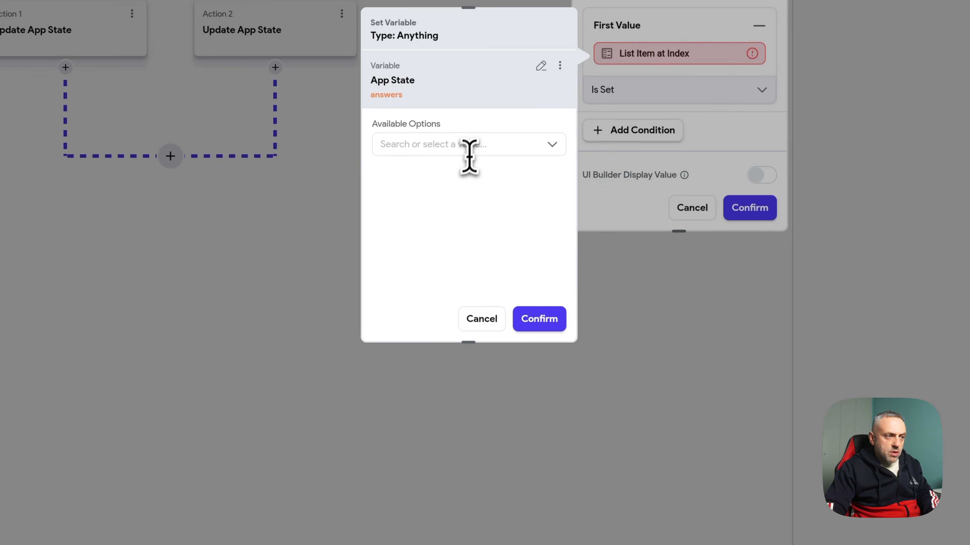
pyautogui.click(473, 145)
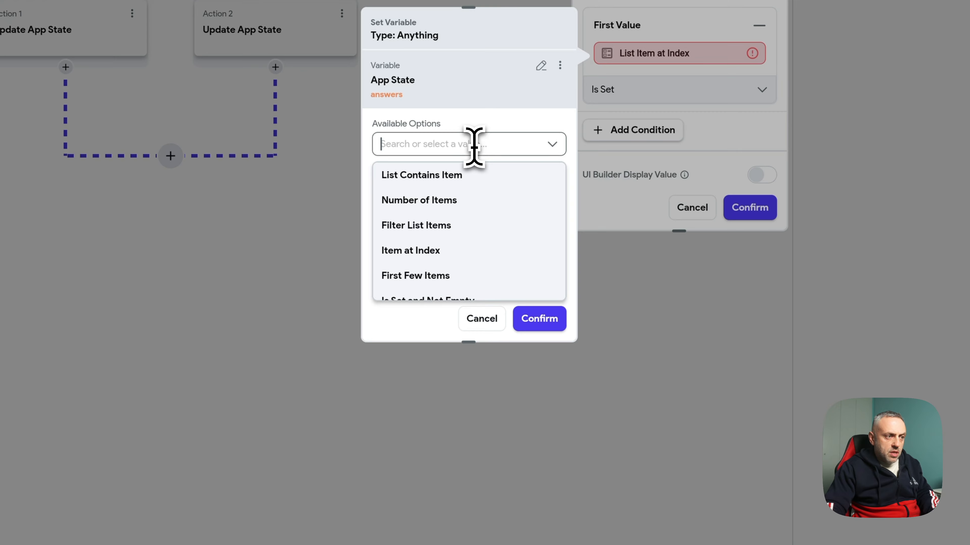
pyautogui.scroll(-2, 464, 267)
pyautogui.scroll(1, 482, 225)
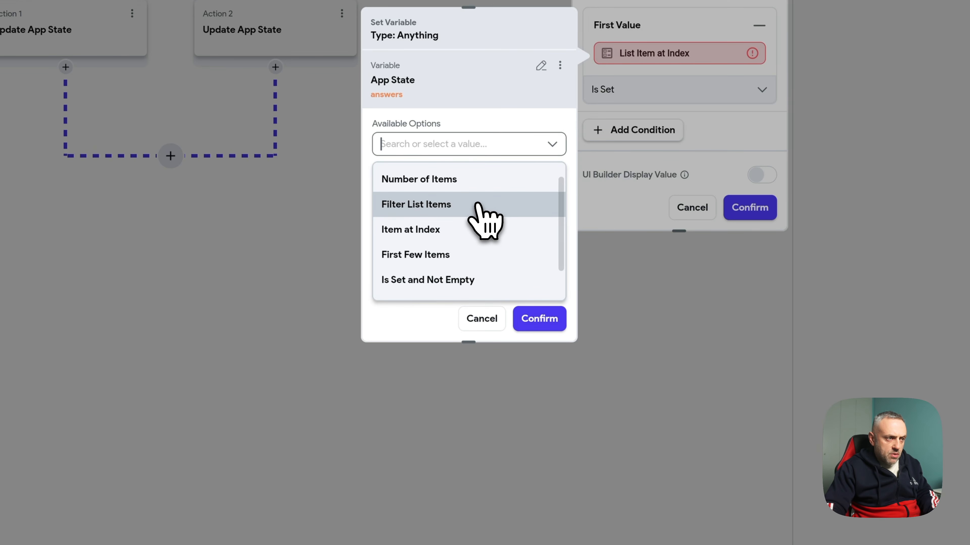
pyautogui.click(460, 230)
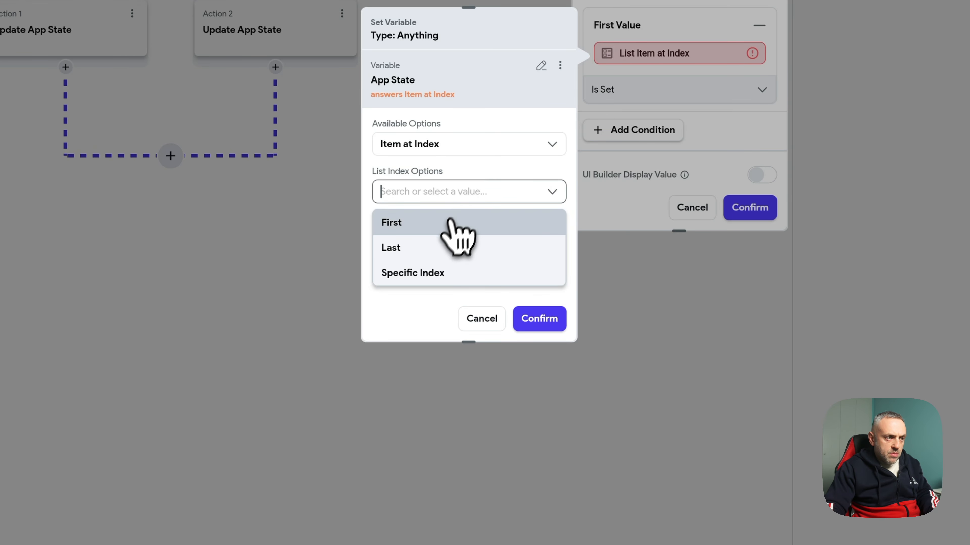
pyautogui.click(439, 272)
pyautogui.click(410, 283)
pyautogui.write('inde')
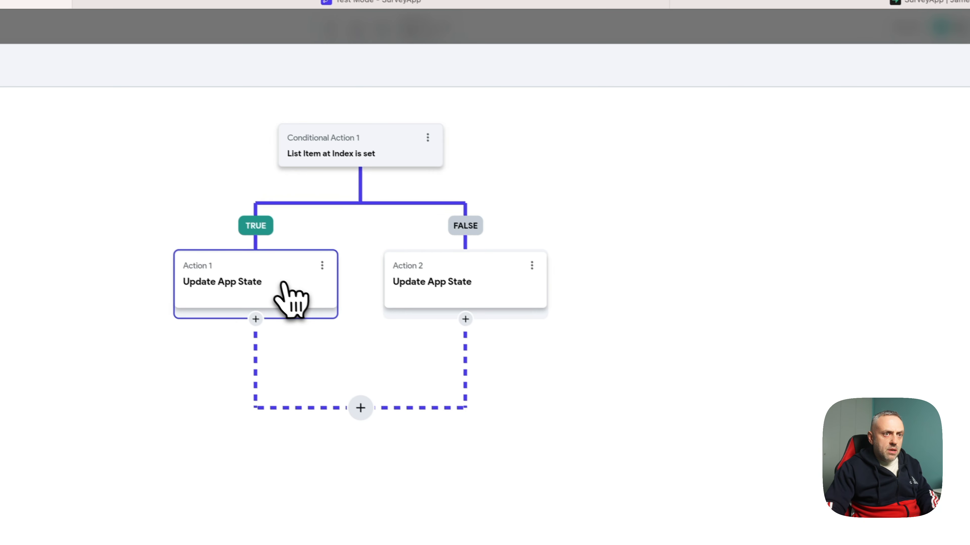
pyautogui.click(288, 297)
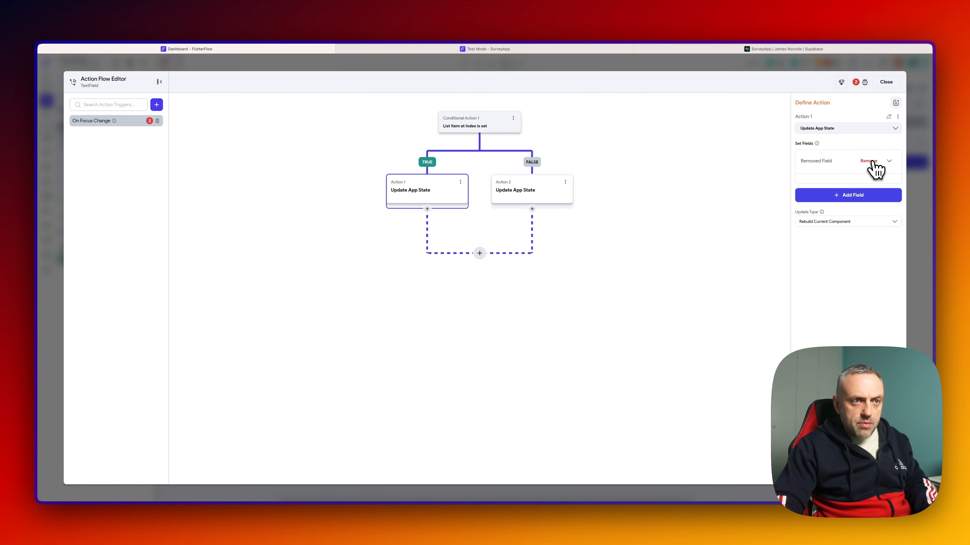
# - Replace the broken field with answers, updating the item at the index parameter
pyautogui.click(872, 161)
pyautogui.click(860, 164)
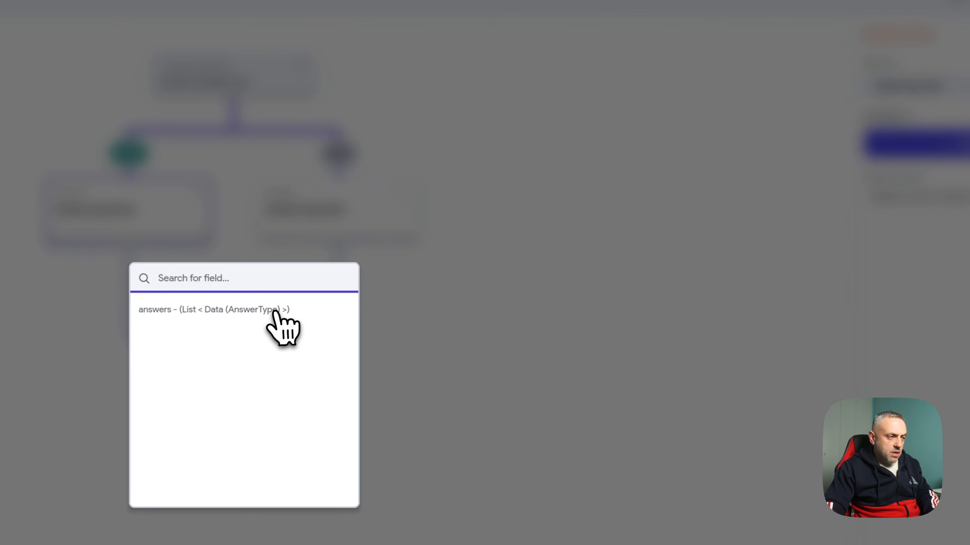
pyautogui.click(504, 250)
pyautogui.click(875, 205)
pyautogui.click(884, 231)
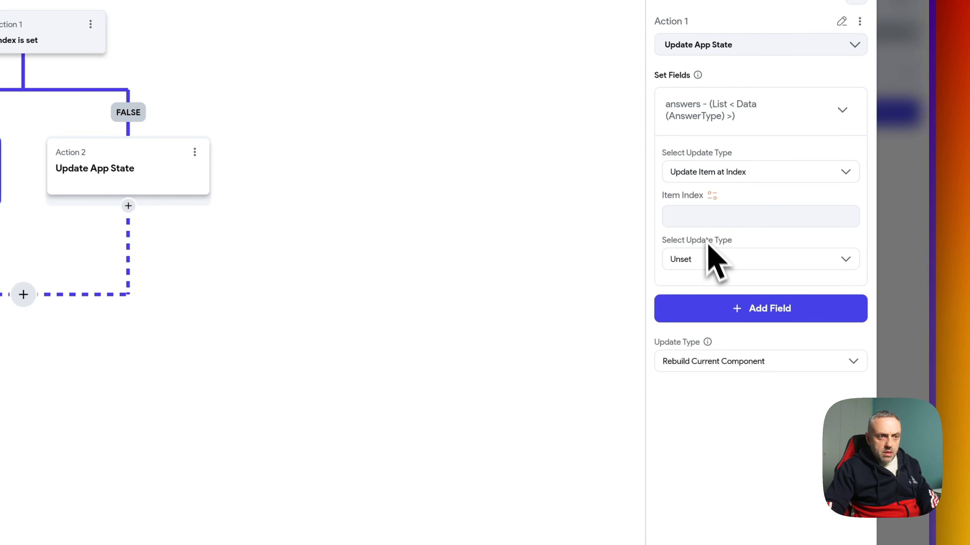
pyautogui.click(712, 196)
pyautogui.write('i')
pyautogui.press('Return')
pyautogui.click(727, 260)
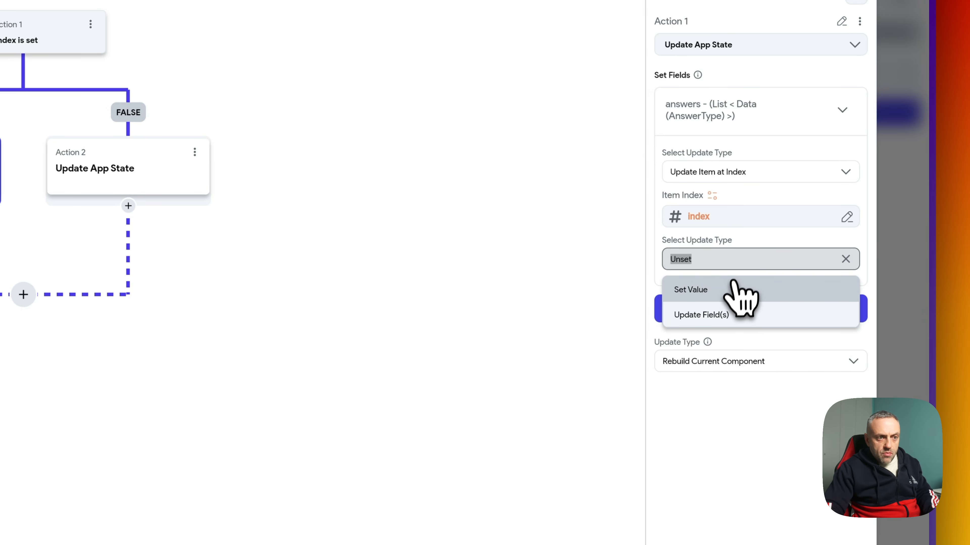
# - Set that item's questionAnswer field to the TextField's text
pyautogui.click(725, 314)
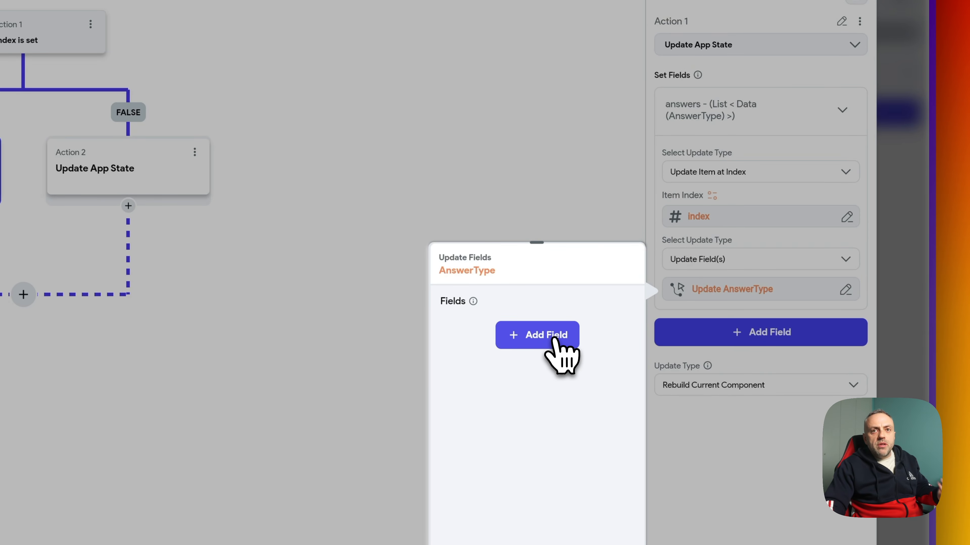
pyautogui.click(552, 338)
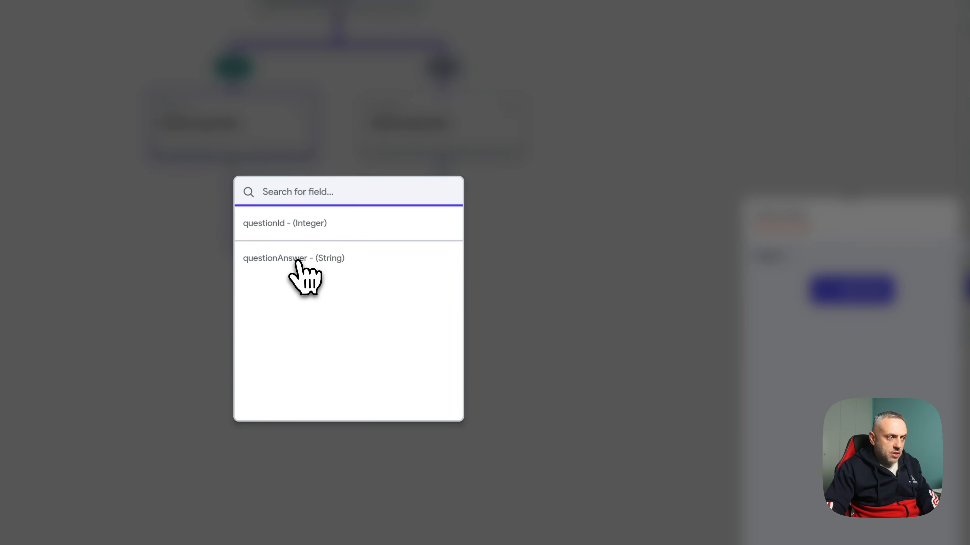
pyautogui.click(298, 261)
pyautogui.click(646, 203)
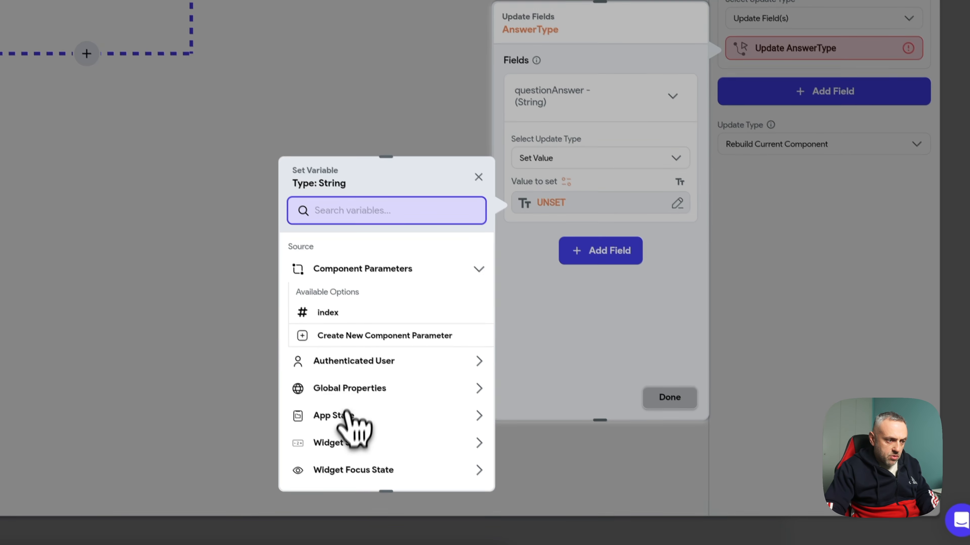
pyautogui.click(348, 444)
pyautogui.click(345, 487)
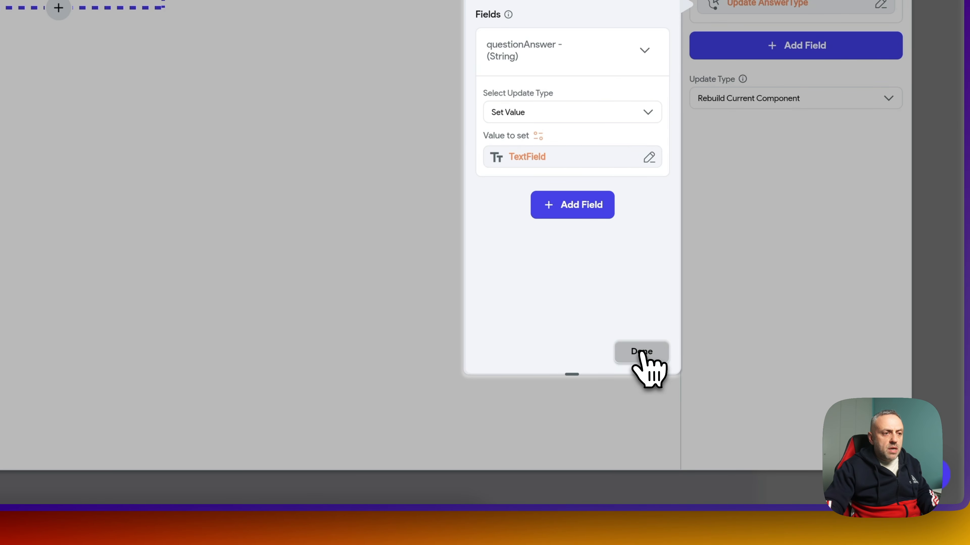
pyautogui.click(641, 351)
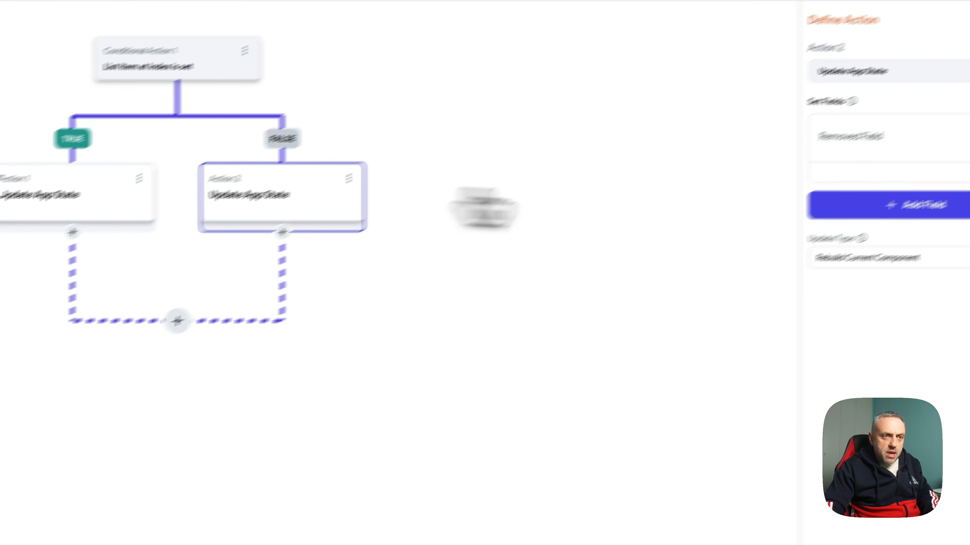
# - Make the FALSE-branch action insert an item into the answers list at an index
pyautogui.click(803, 197)
pyautogui.click(769, 193)
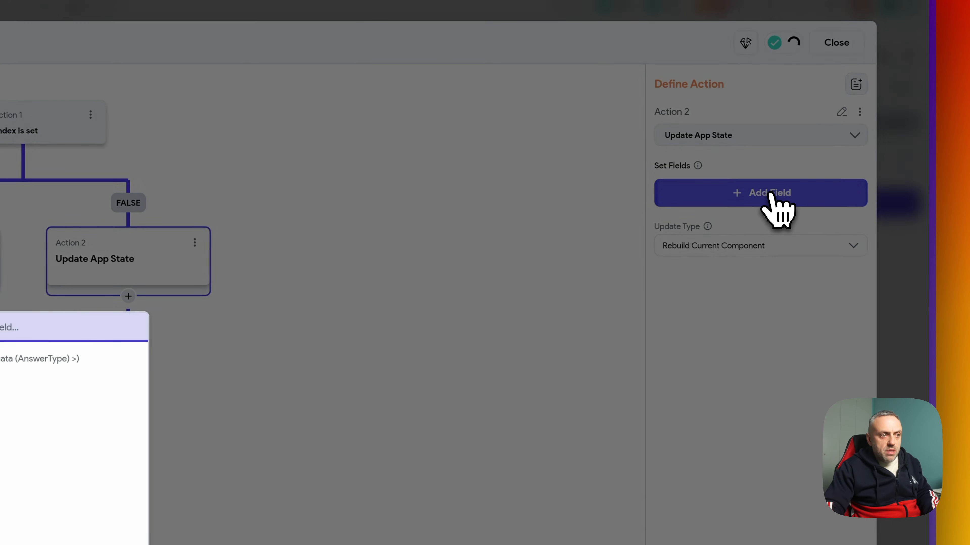
pyautogui.click(101, 354)
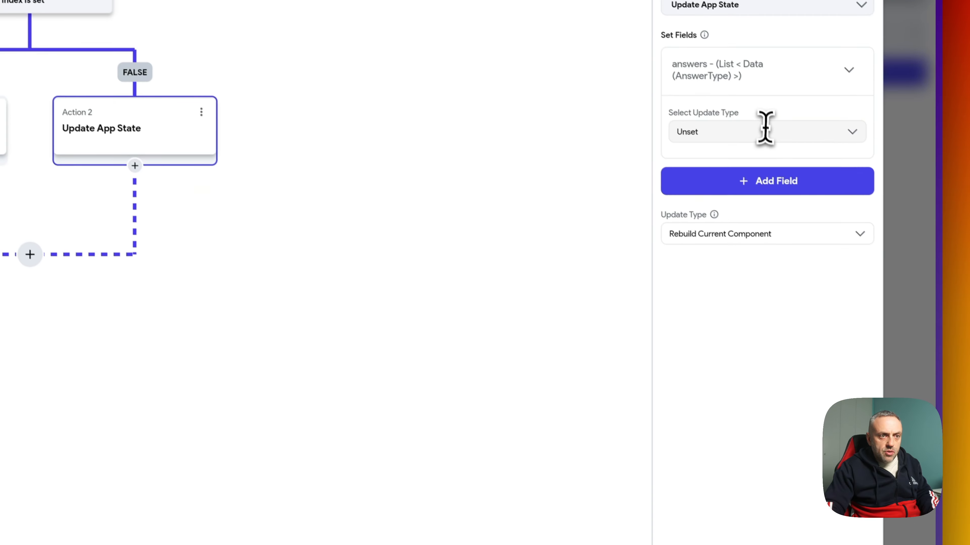
pyautogui.click(759, 307)
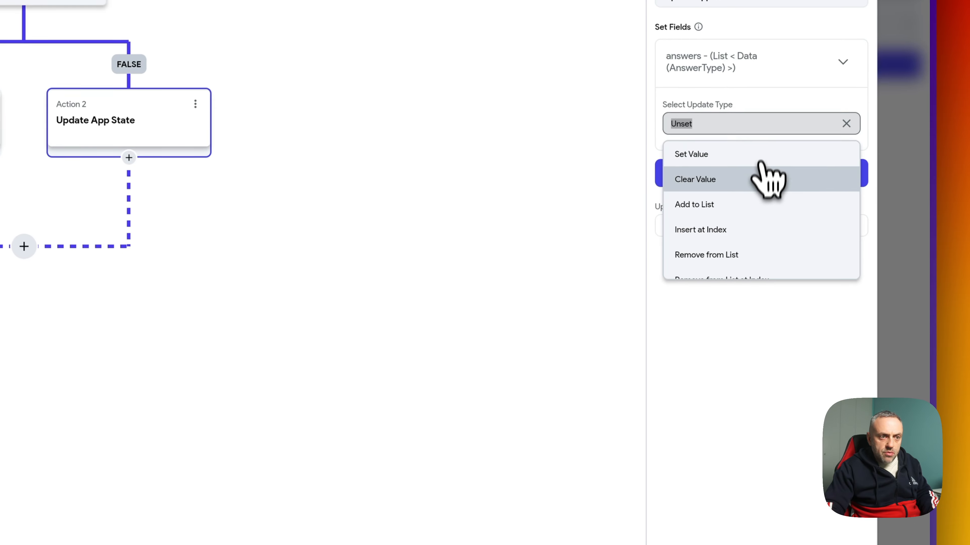
pyautogui.click(727, 221)
# - Insert a new AnswerType object with questionId 100 and questionAnswer from the TextField
pyautogui.click(699, 213)
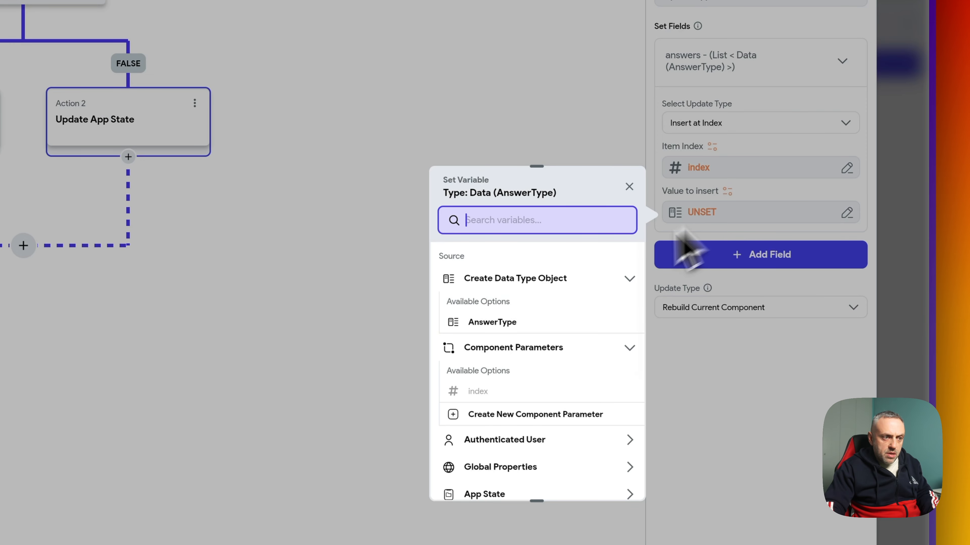
pyautogui.click(507, 323)
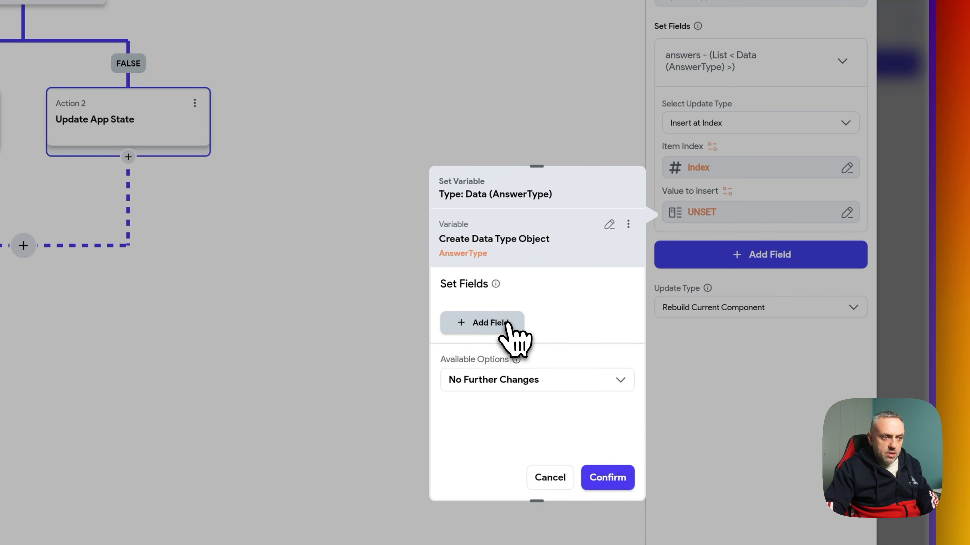
pyautogui.click(504, 322)
pyautogui.click(513, 395)
pyautogui.scroll(-2, 496, 399)
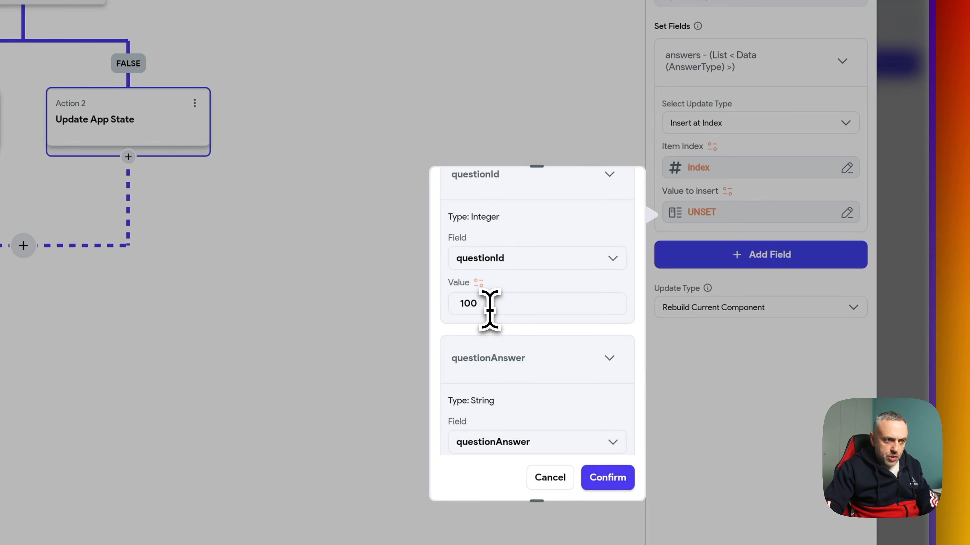
pyautogui.scroll(-2, 490, 309)
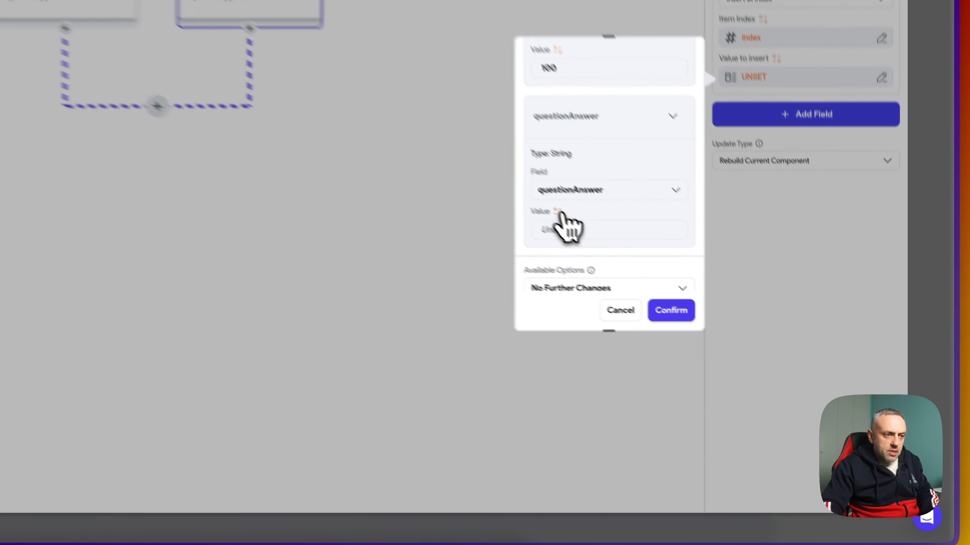
pyautogui.click(719, 323)
pyautogui.click(329, 420)
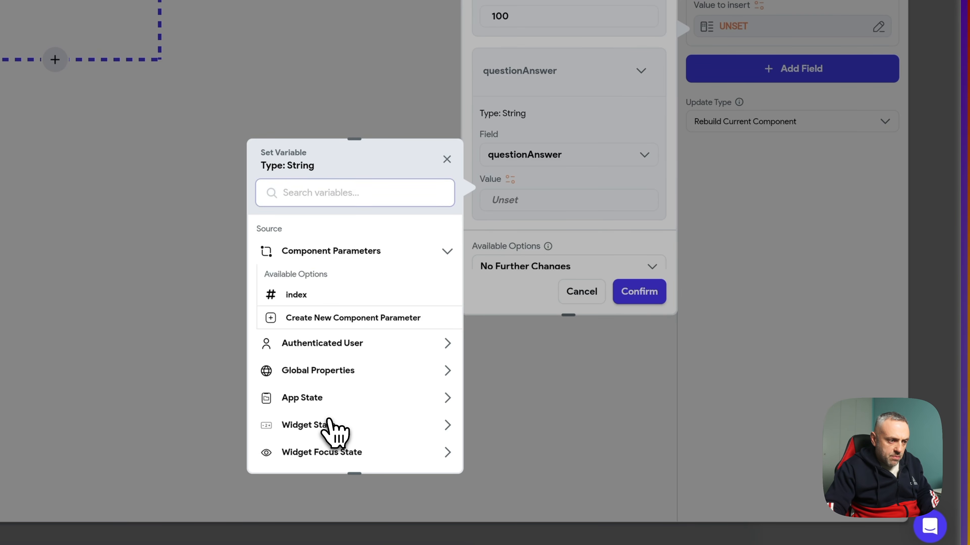
pyautogui.scroll(-2, 335, 435)
pyautogui.click(340, 397)
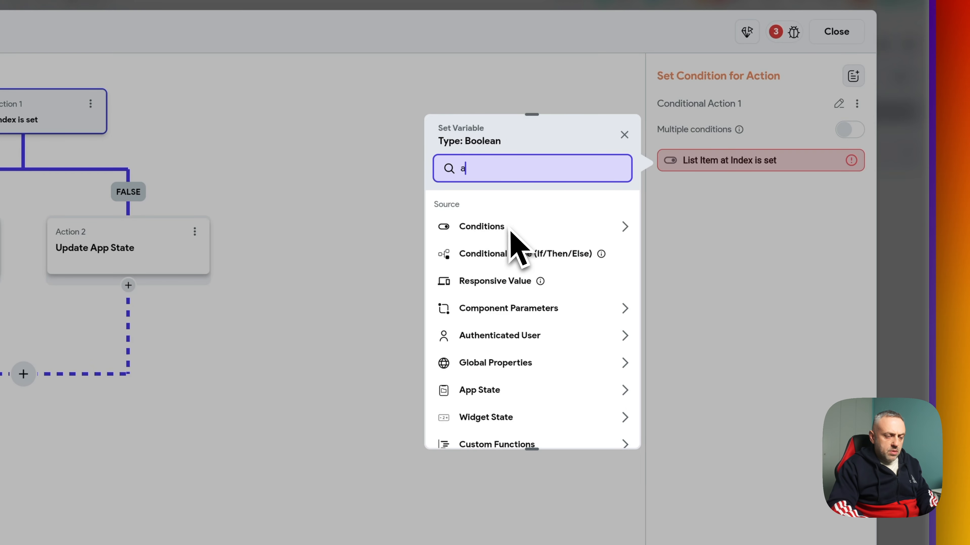
# - Point Conditional Action 1 at the answers item at a specific index, compared with Is Set
pyautogui.write('pp')
pyautogui.click(503, 268)
pyautogui.click(531, 268)
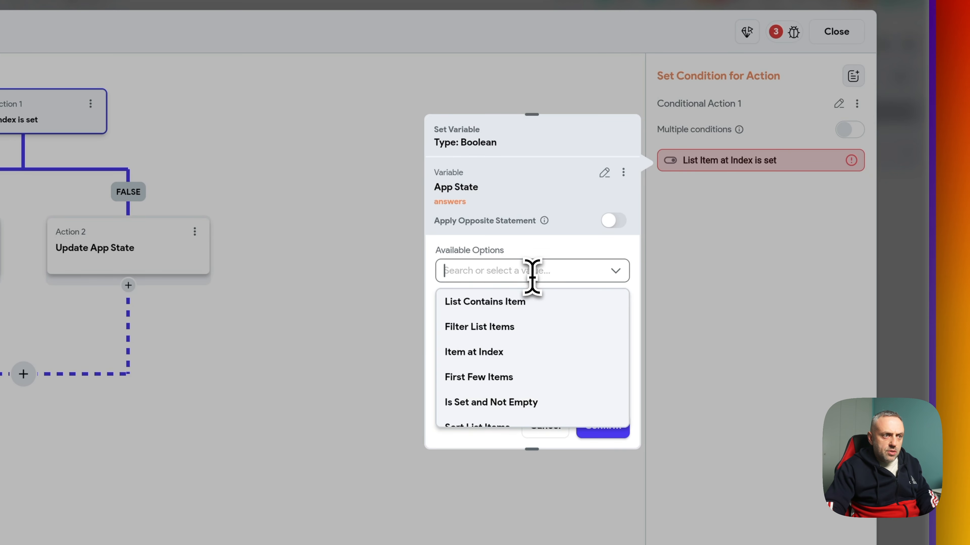
pyautogui.click(485, 350)
pyautogui.click(508, 272)
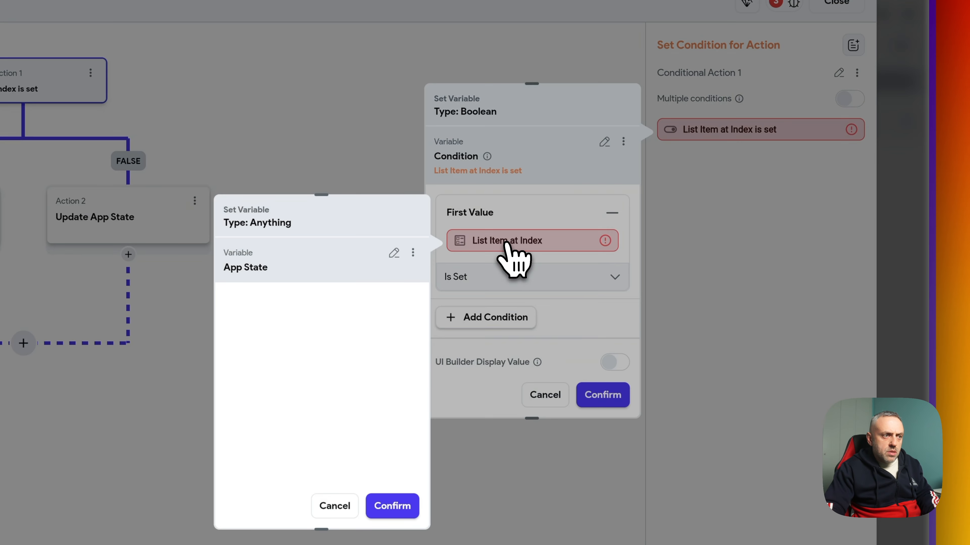
pyautogui.click(372, 256)
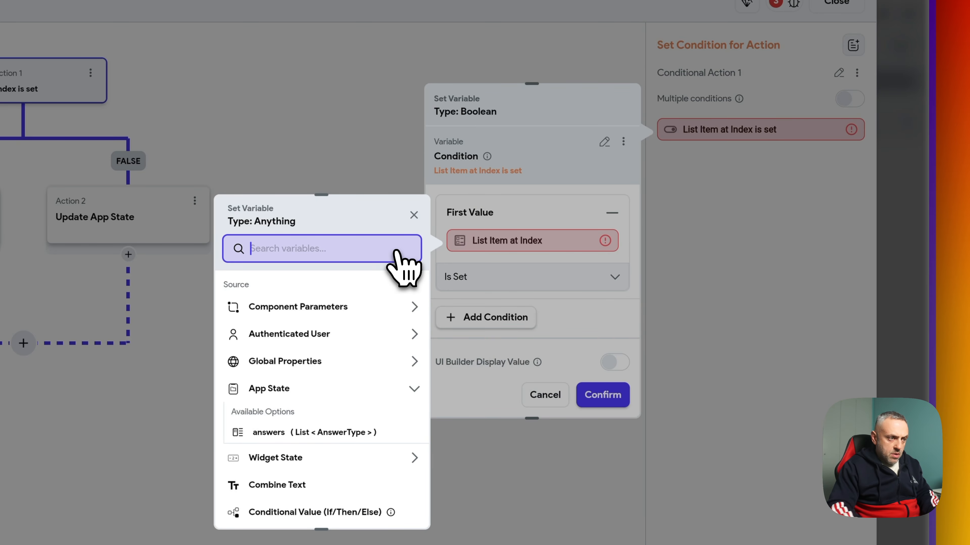
pyautogui.click(369, 432)
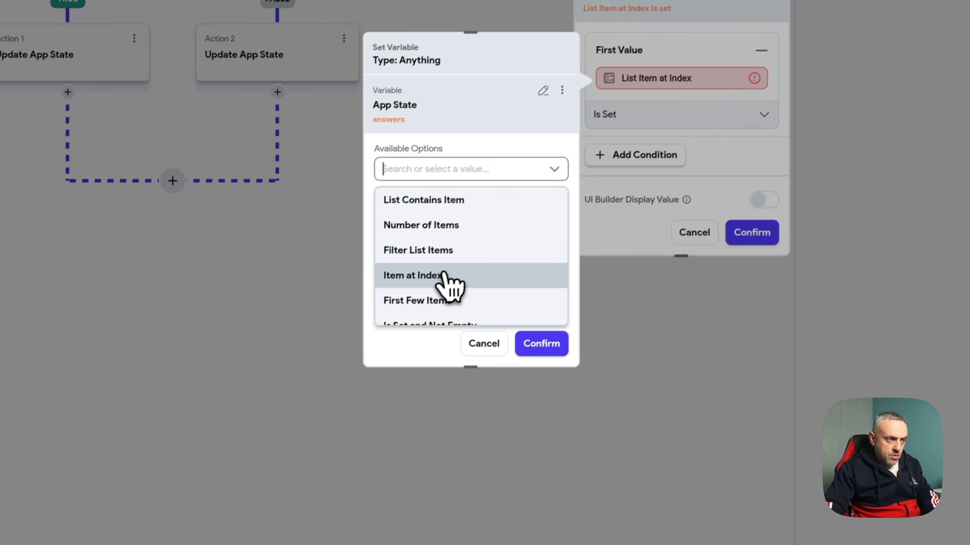
pyautogui.click(443, 275)
pyautogui.click(433, 217)
pyautogui.click(416, 295)
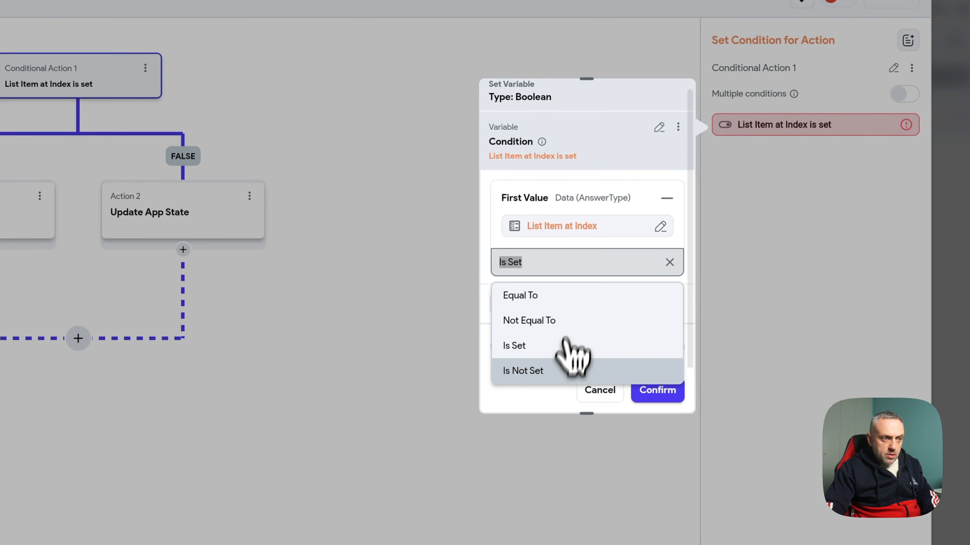
pyautogui.click(565, 348)
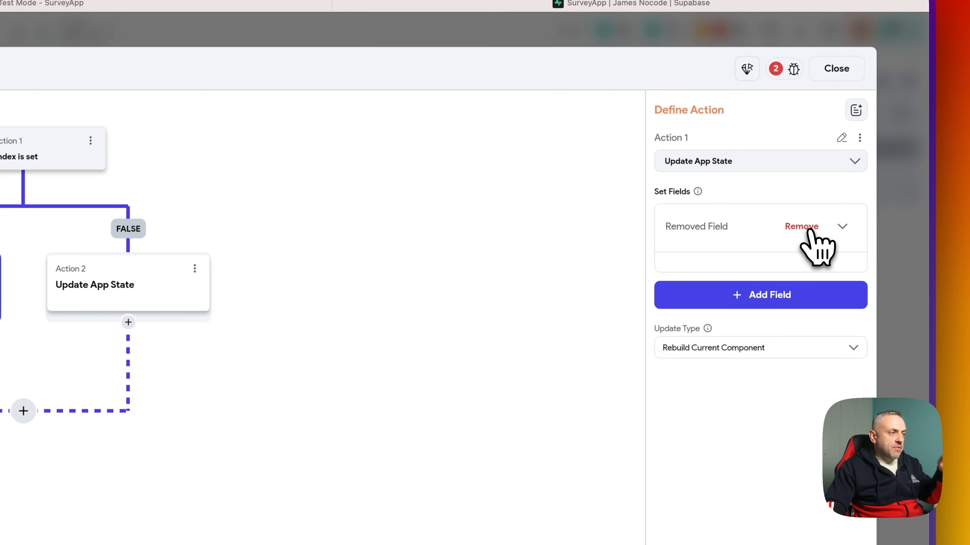
# - Replace the action's broken field with a questionAnswer field
pyautogui.click(801, 226)
pyautogui.click(759, 221)
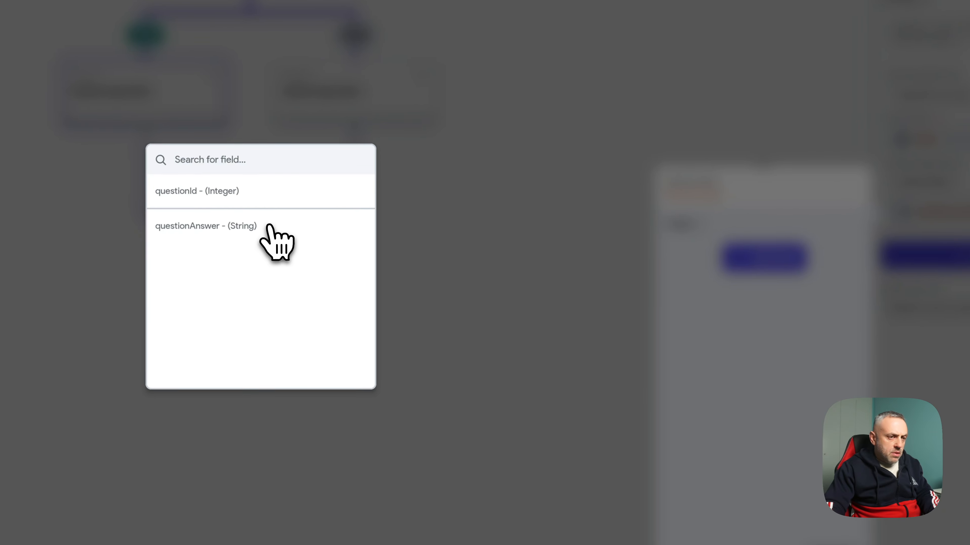
pyautogui.click(184, 260)
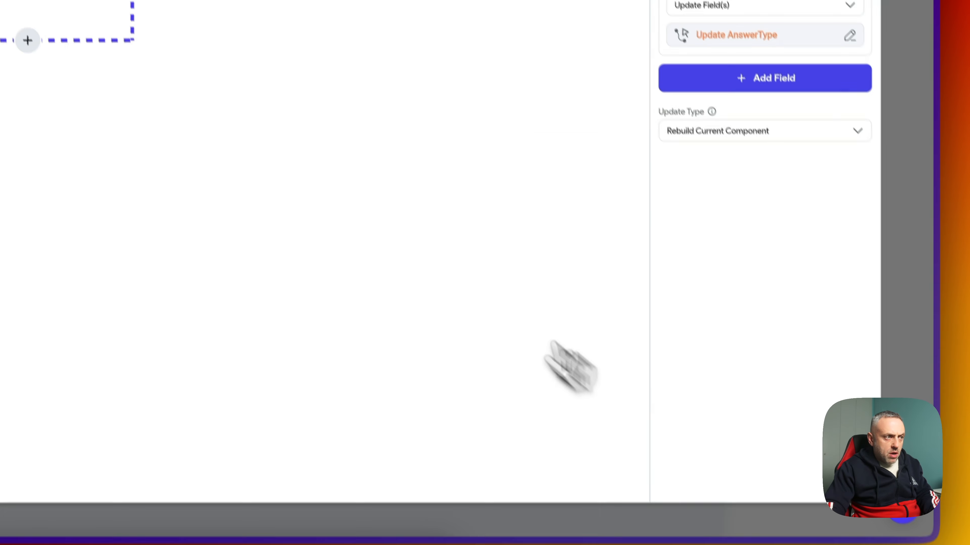
# - Make the FALSE-branch action insert a new AnswerType at index with questionId and questionAnswer set
pyautogui.click(280, 212)
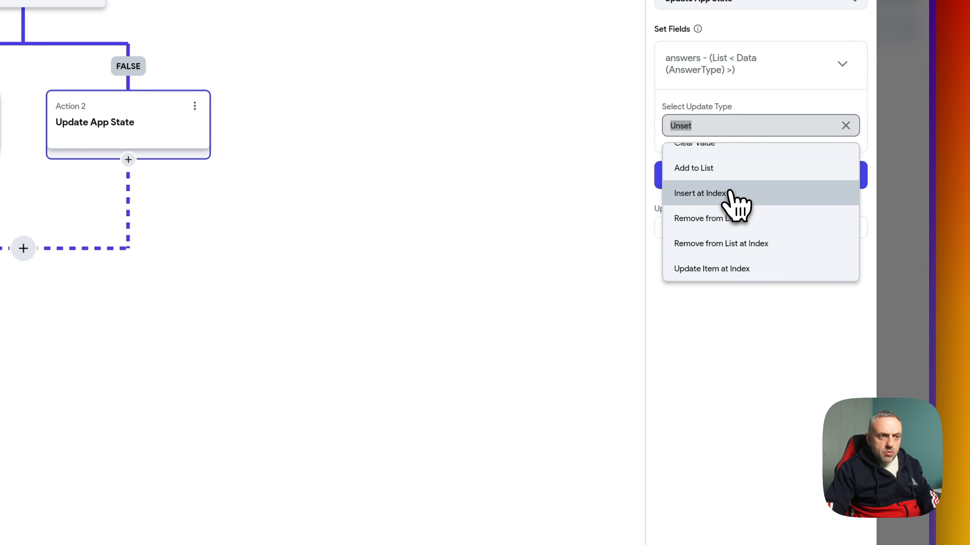
pyautogui.click(731, 190)
pyautogui.click(715, 154)
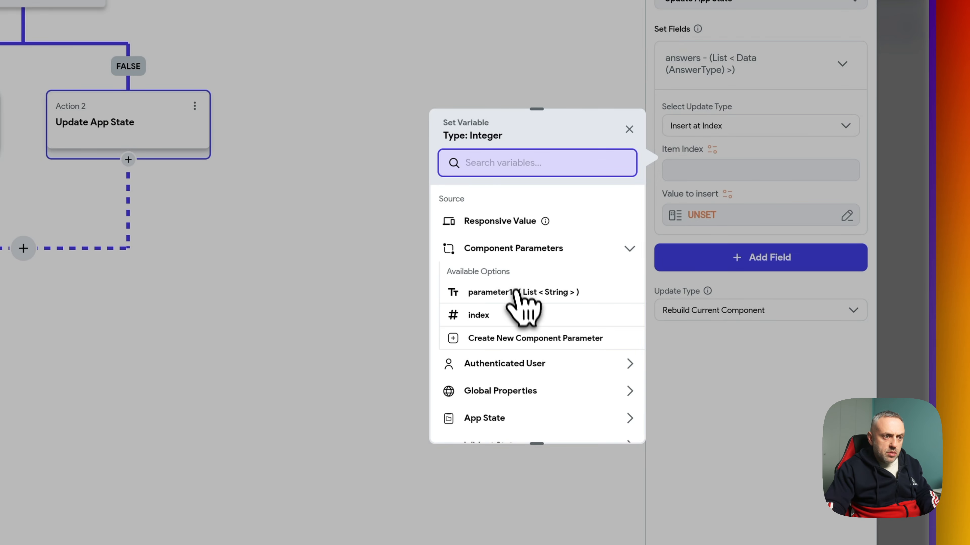
pyautogui.click(512, 314)
pyautogui.click(727, 220)
pyautogui.click(521, 327)
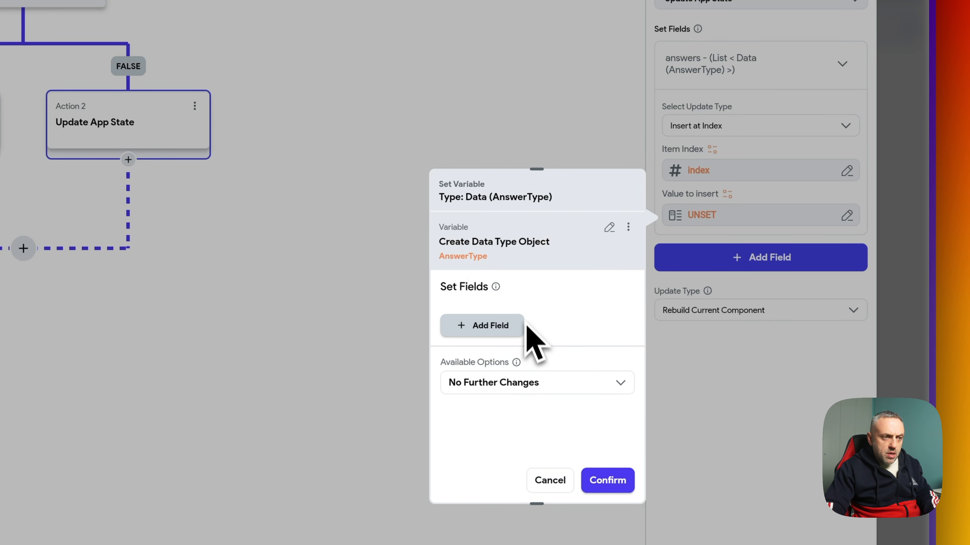
pyautogui.click(515, 325)
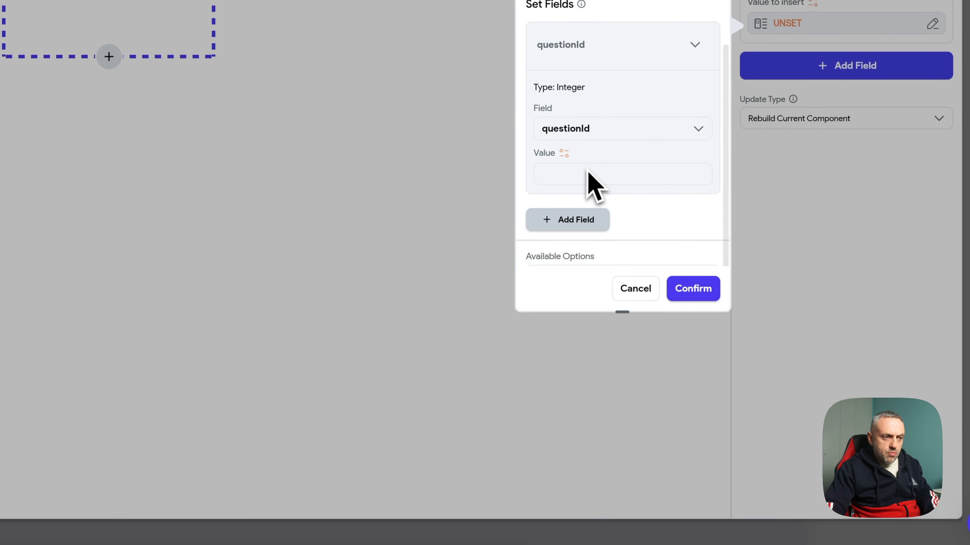
pyautogui.click(574, 192)
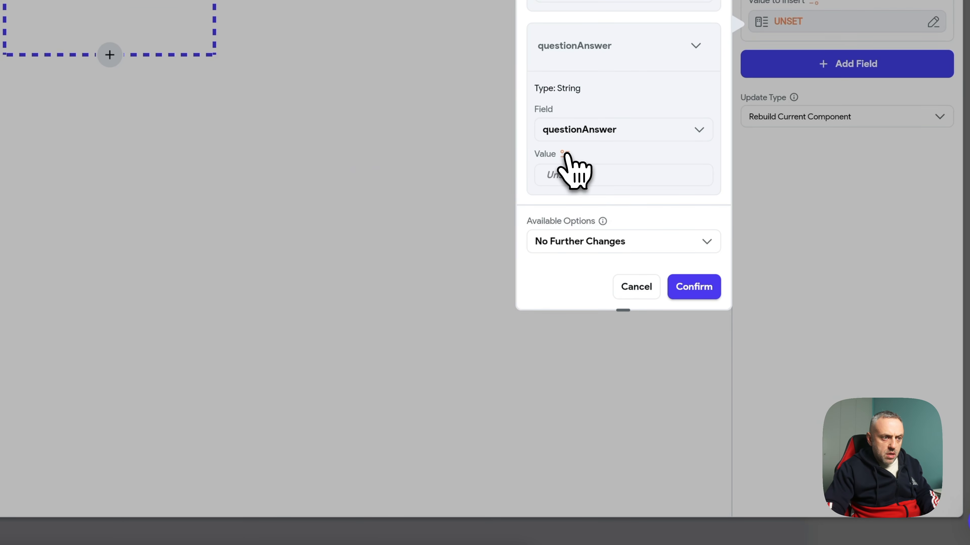
pyautogui.click(565, 154)
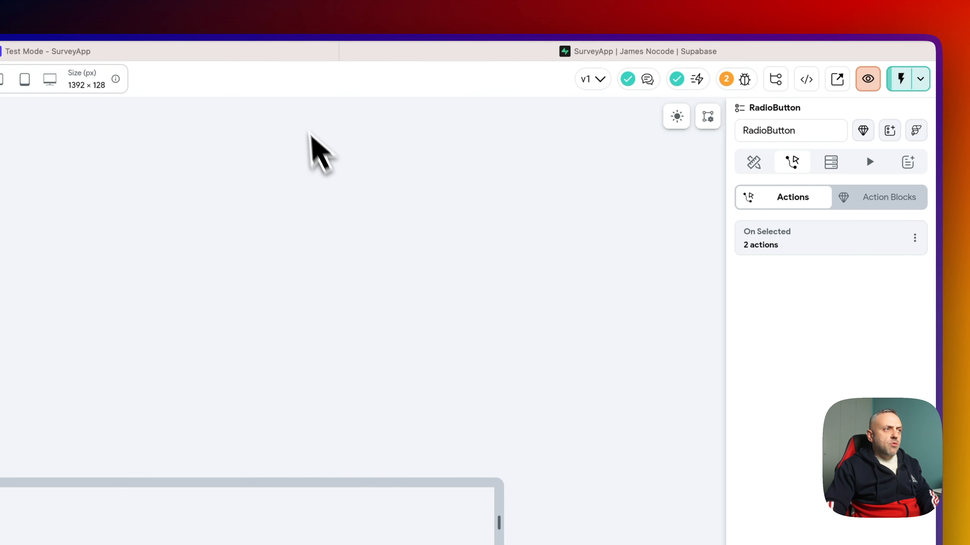
pyautogui.click(295, 53)
# - Reload test mode, answer Excellent, 111111 and 33333, and check answers in the Debug Panel
pyautogui.click(864, 89)
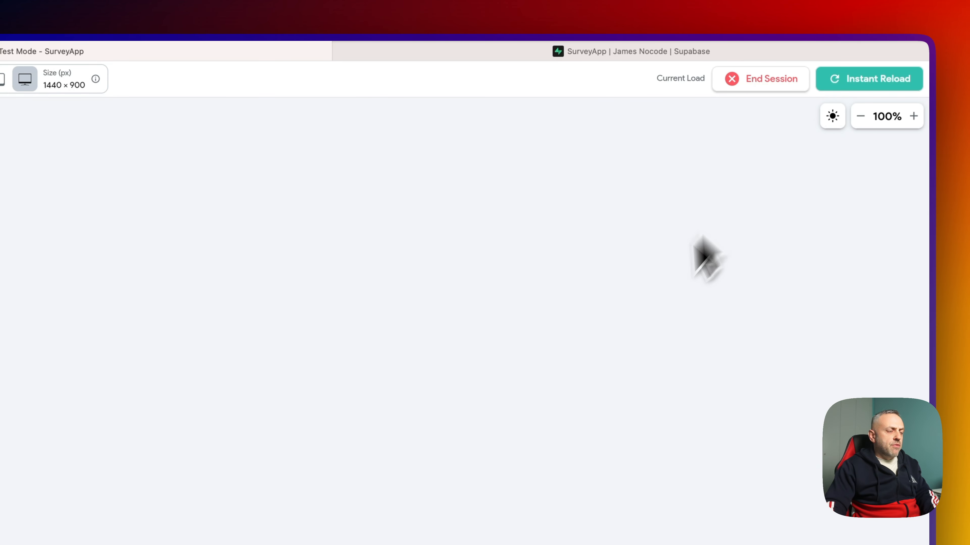
pyautogui.scroll(-5, 93, 342)
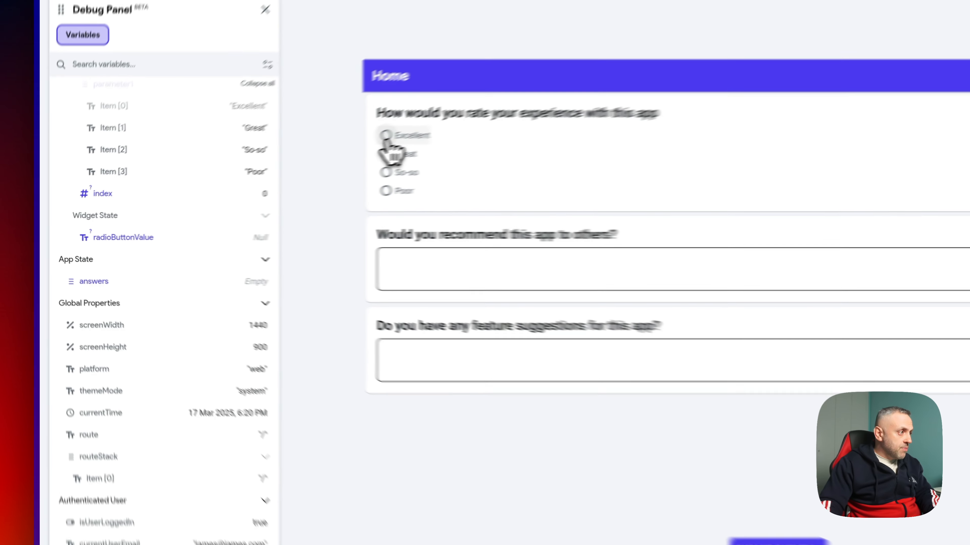
pyautogui.click(247, 176)
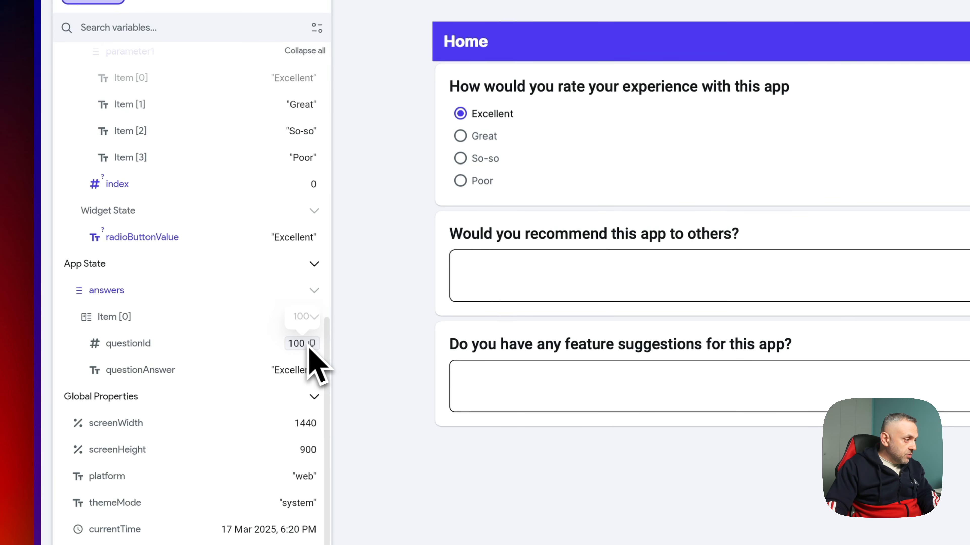
pyautogui.click(443, 264)
pyautogui.write('1')
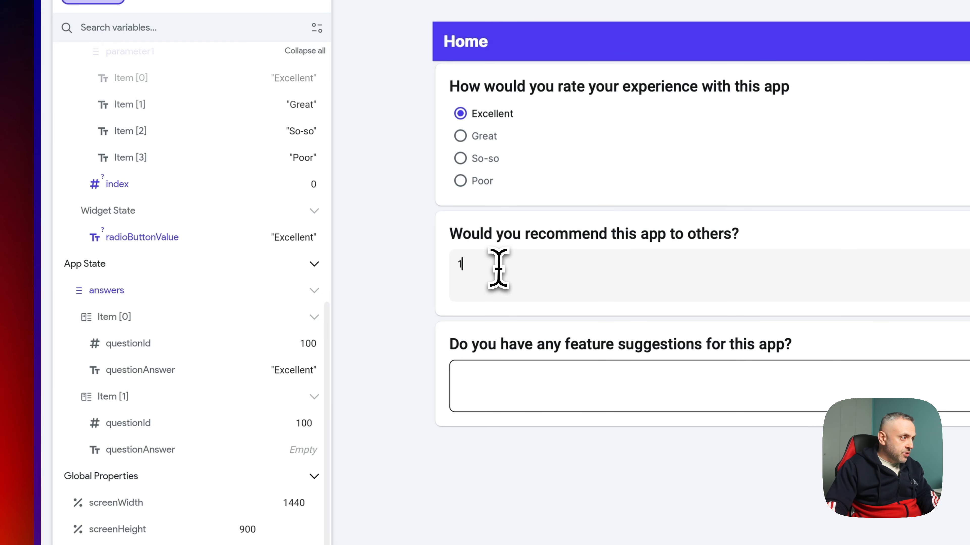
pyautogui.write('11111')
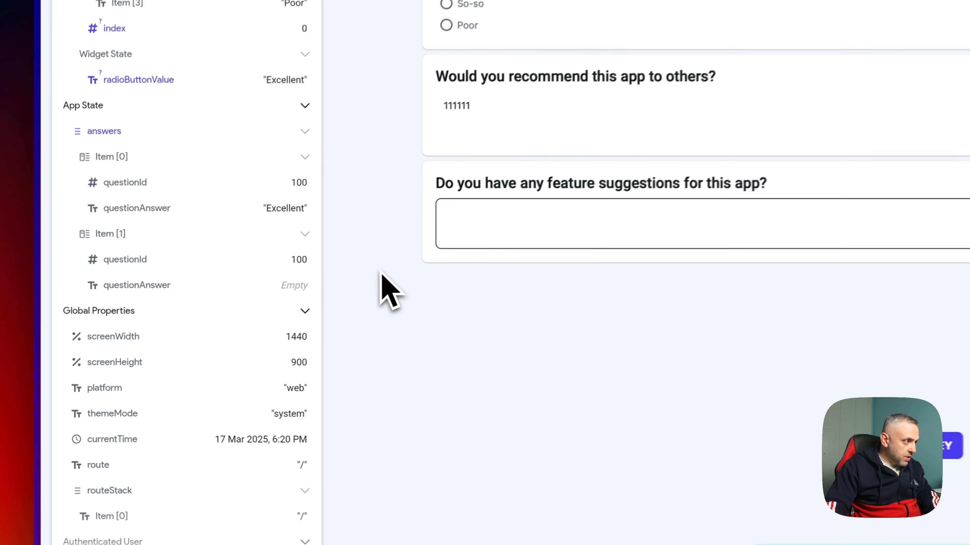
pyautogui.click(466, 223)
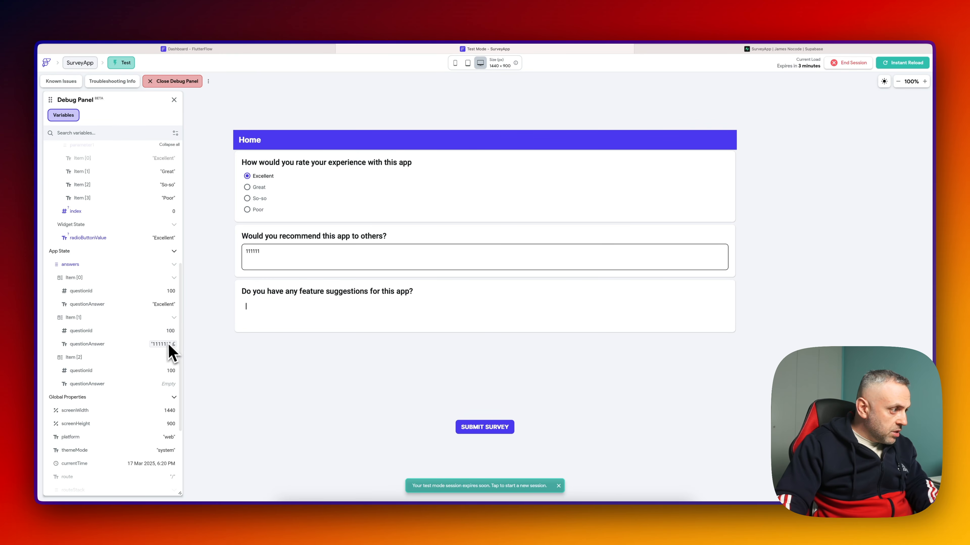
pyautogui.click(169, 345)
pyautogui.write('33333')
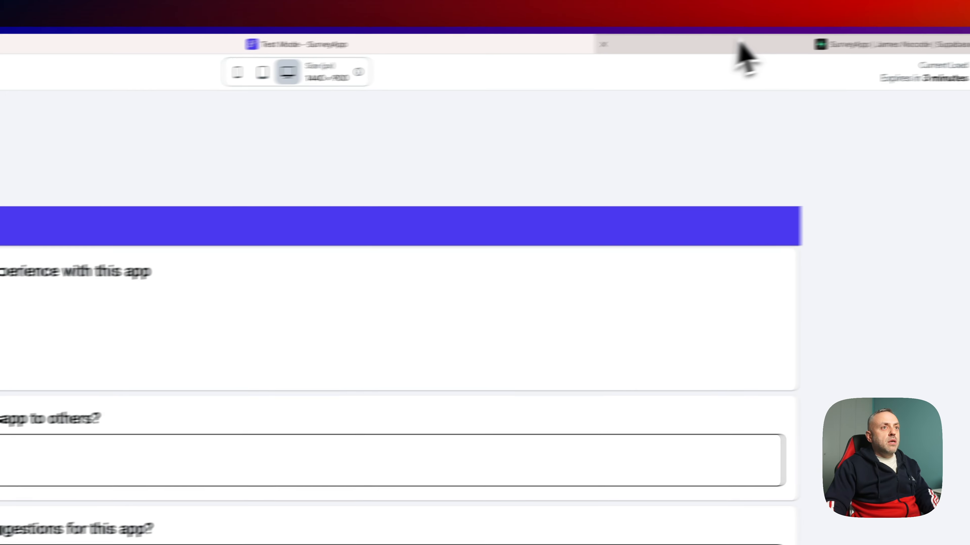
# - Check the Supabase tables, then add an Integer questionId parameter to the component
pyautogui.click(737, 46)
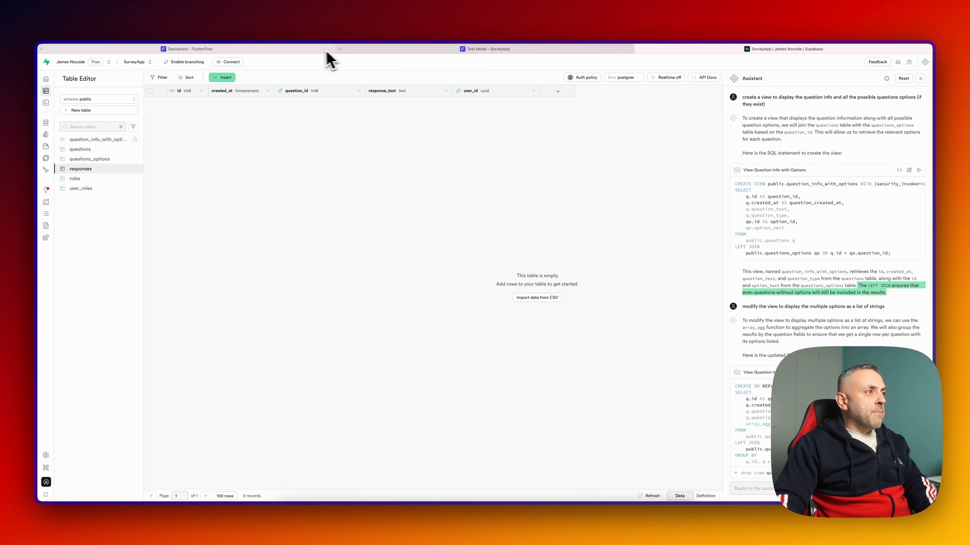
pyautogui.click(361, 50)
pyautogui.click(305, 50)
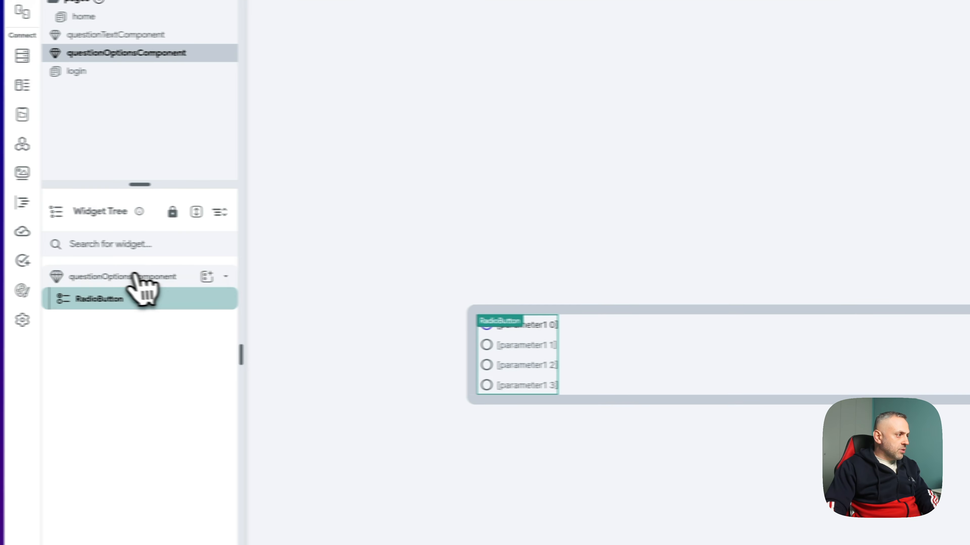
pyautogui.click(909, 111)
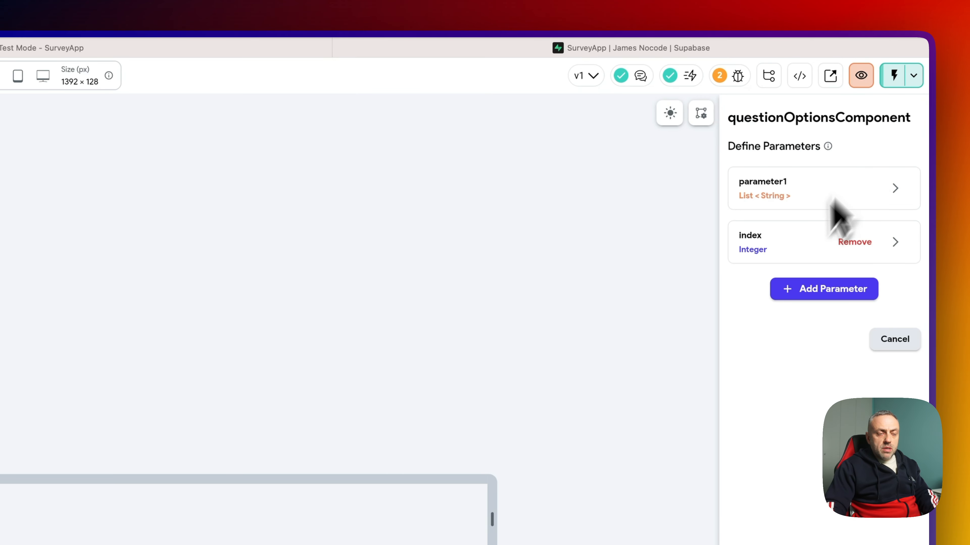
pyautogui.click(824, 292)
pyautogui.write('questionId')
pyautogui.click(794, 437)
pyautogui.write('in')
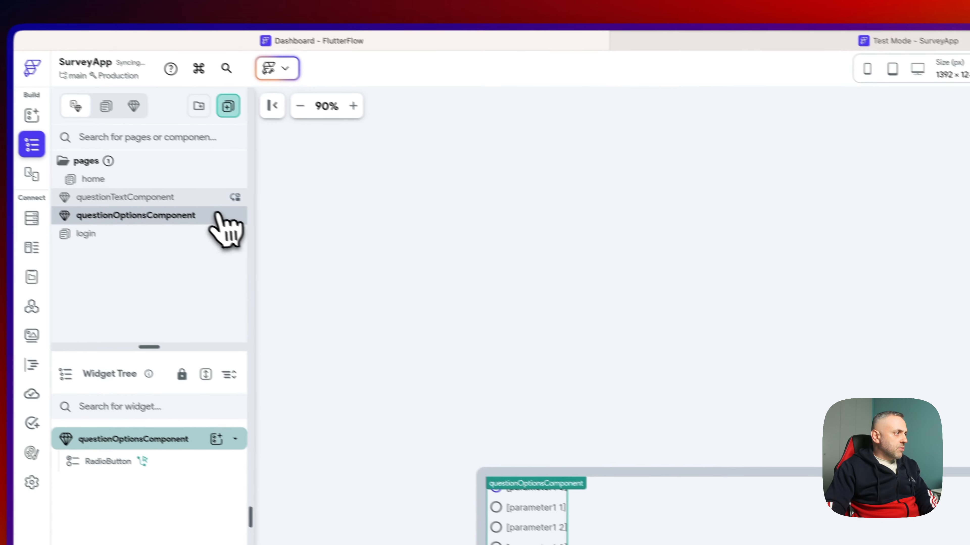
# - On the home page, pass each question_info_with_options row's question_id as questionId
pyautogui.click(225, 199)
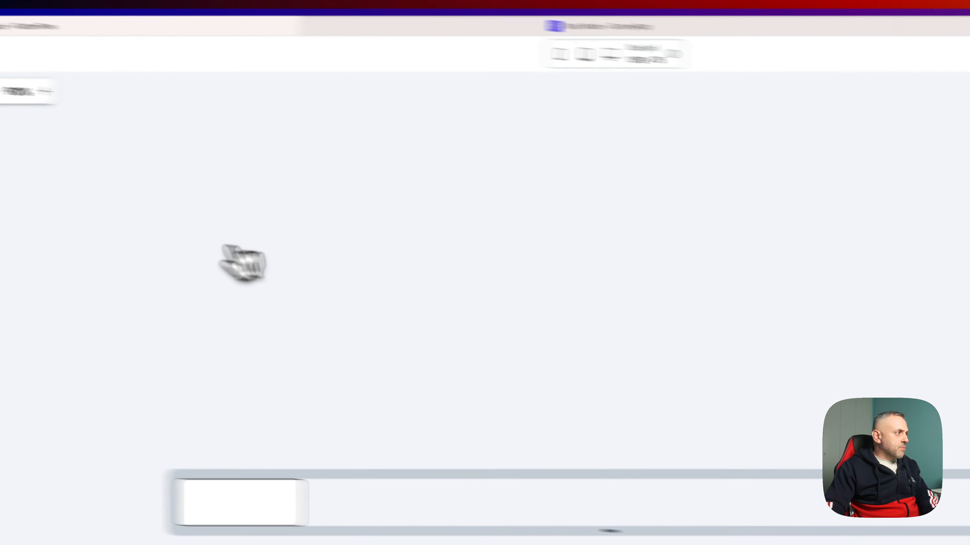
pyautogui.click(178, 157)
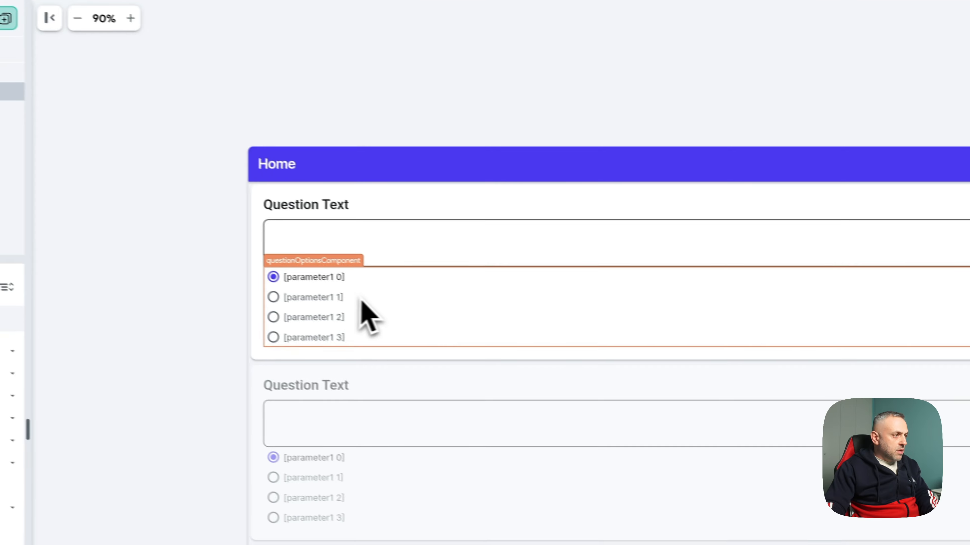
pyautogui.click(613, 384)
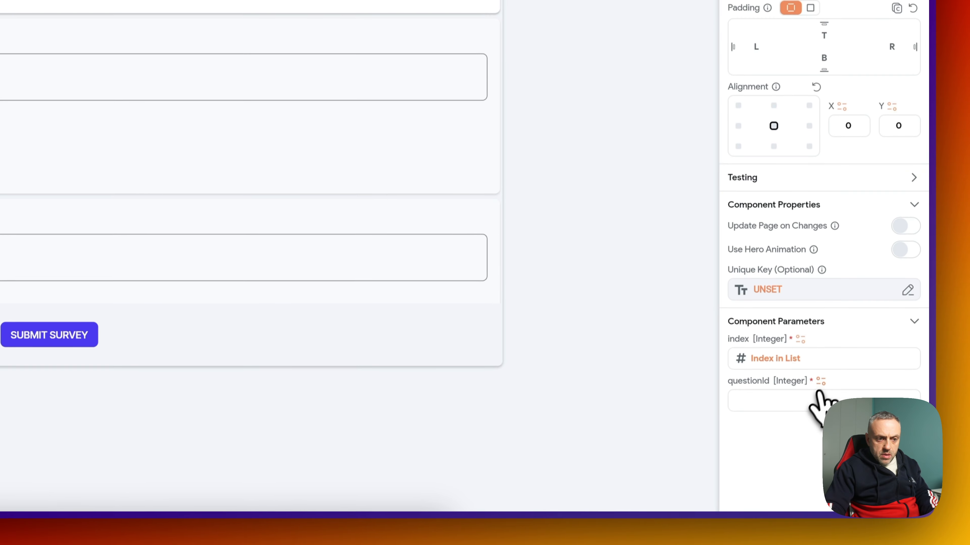
pyautogui.click(825, 394)
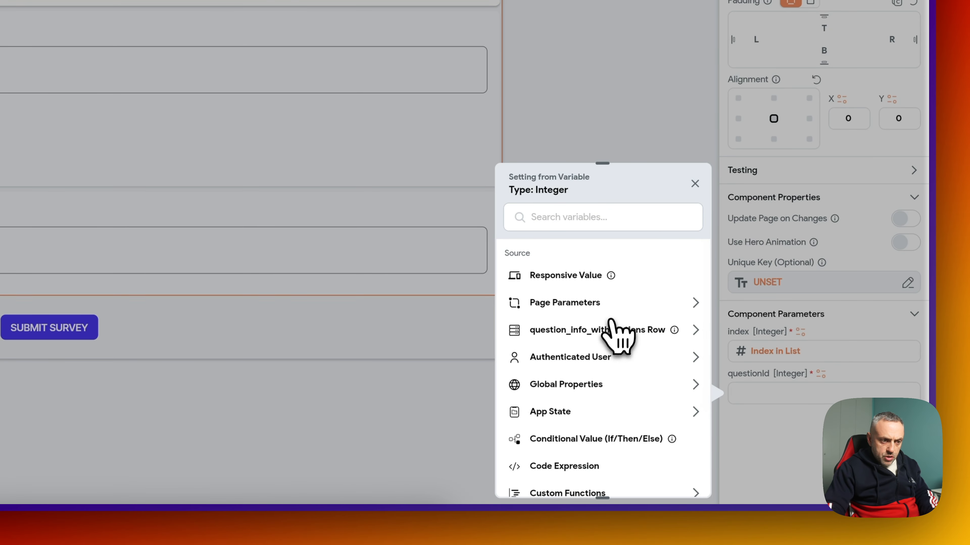
pyautogui.click(610, 328)
pyautogui.click(576, 374)
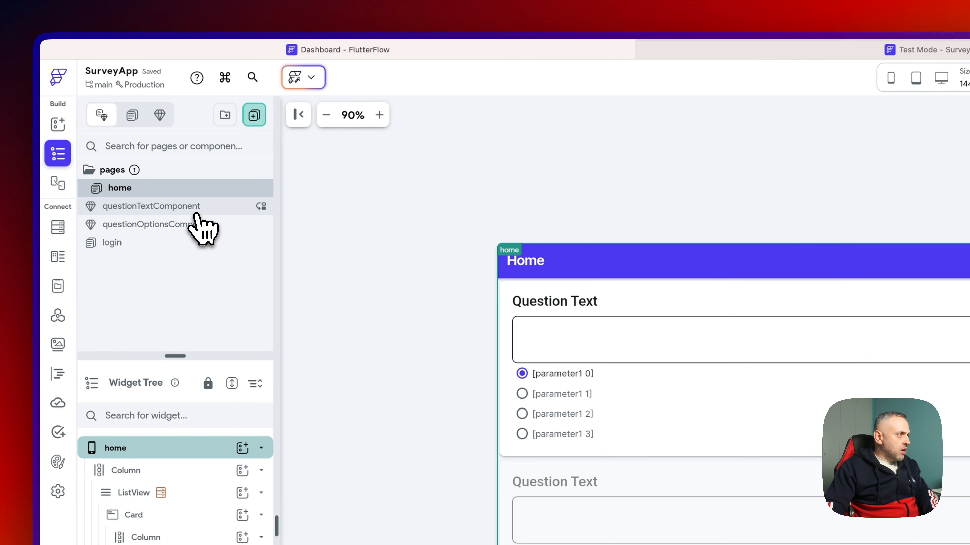
# - Set the created AnswerType's questionId to the component's questionId parameter
pyautogui.click(195, 208)
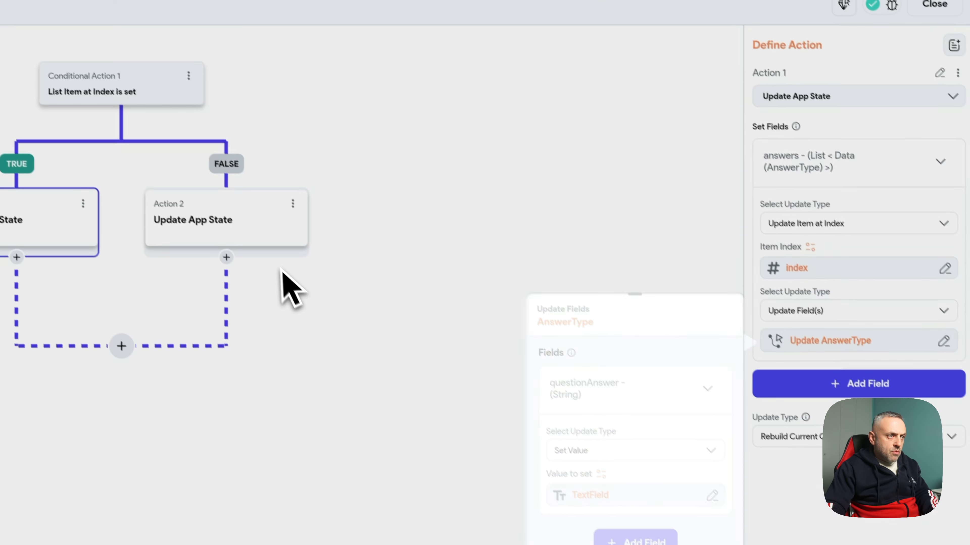
pyautogui.click(272, 255)
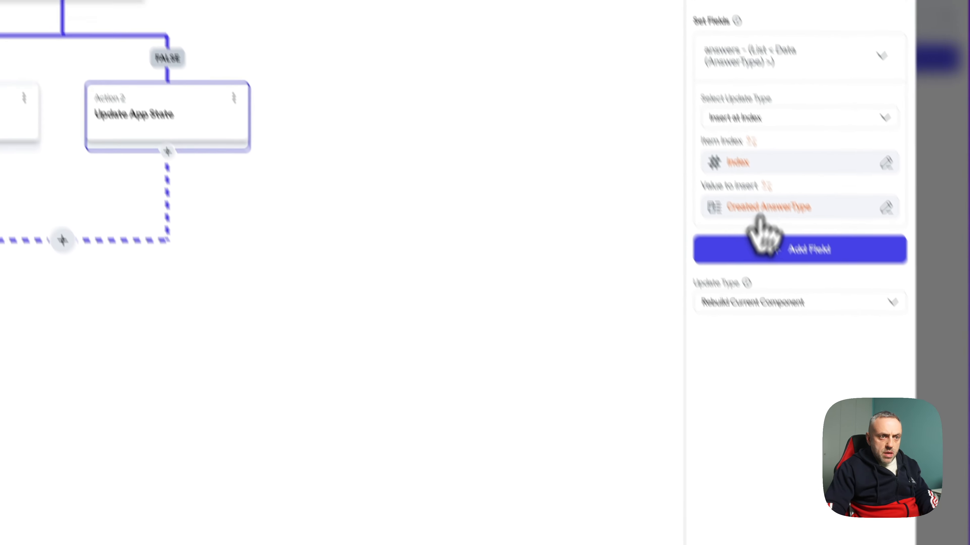
pyautogui.click(785, 212)
pyautogui.scroll(-3, 534, 264)
pyautogui.click(479, 252)
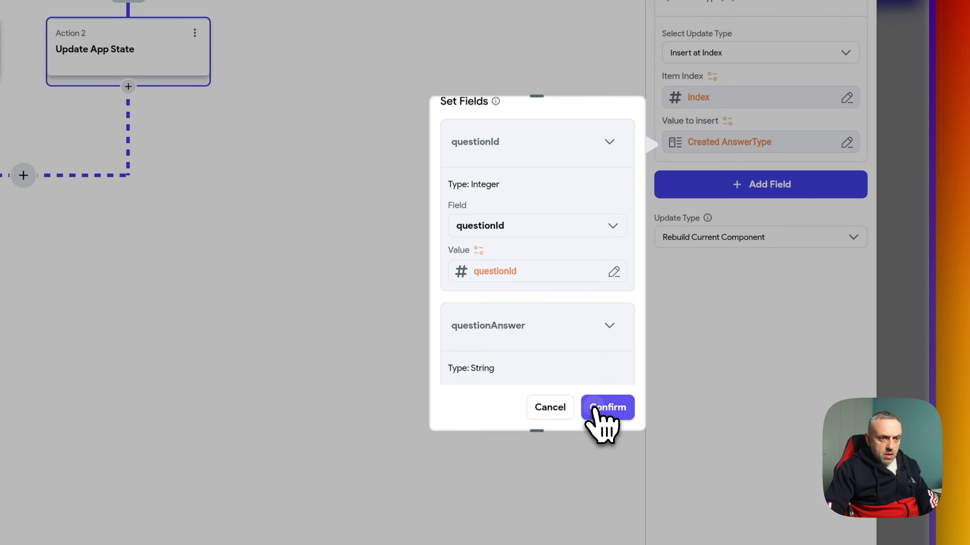
pyautogui.click(606, 407)
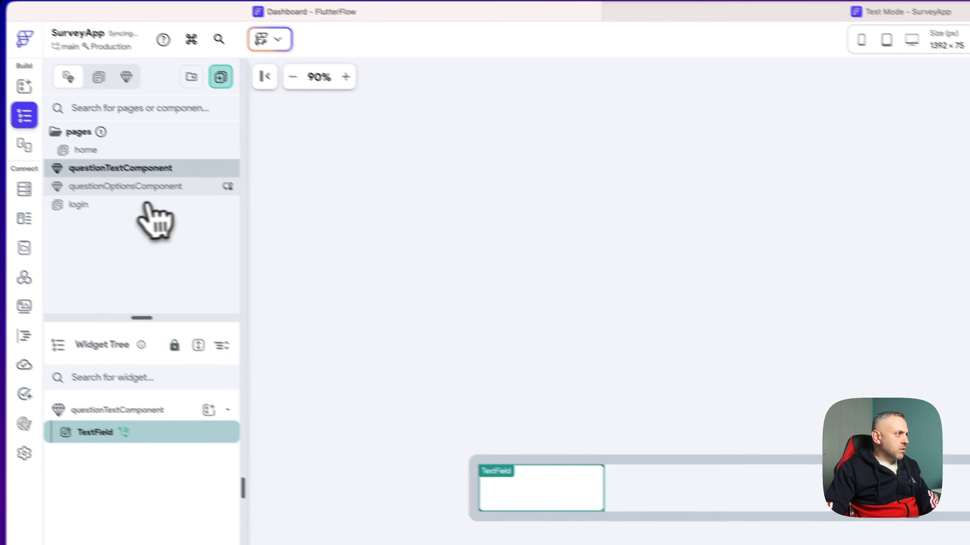
pyautogui.click(179, 201)
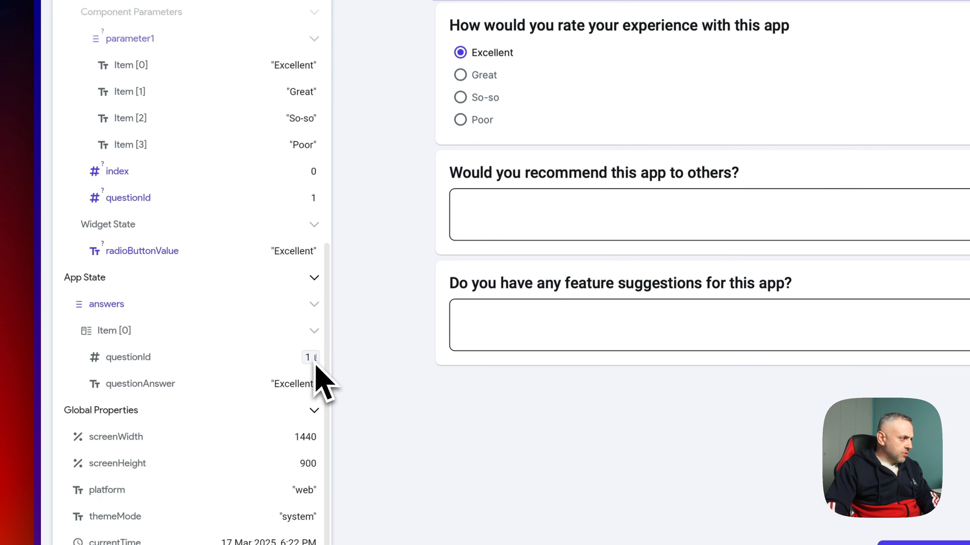
# - Answer the recommend question with 3333 and change the feature suggestion to 55555
pyautogui.click(451, 228)
pyautogui.write('3333')
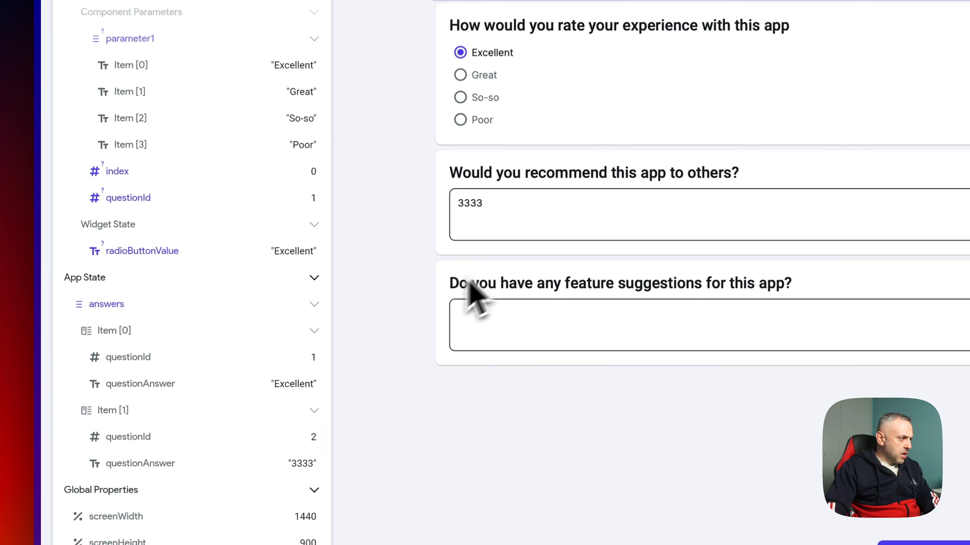
pyautogui.click(519, 324)
pyautogui.write('3333')
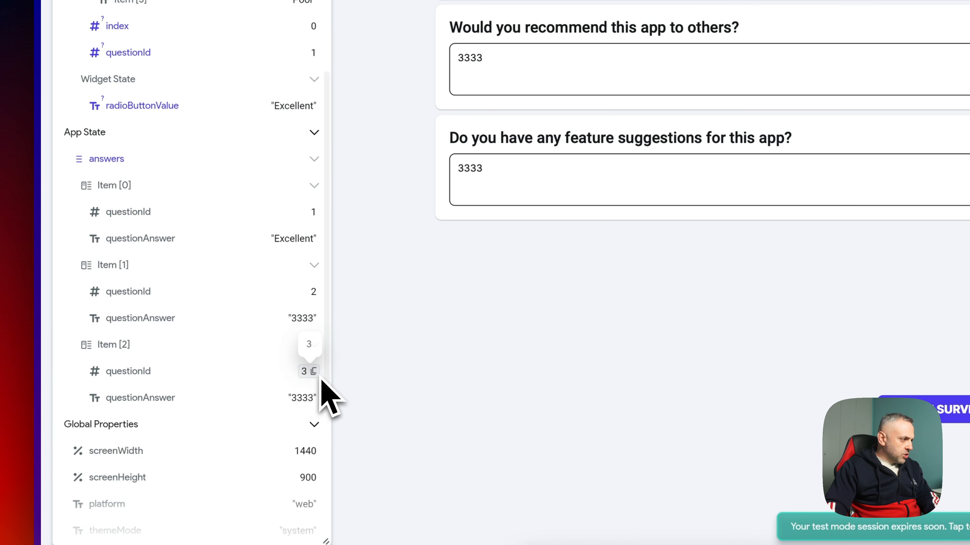
pyautogui.doubleClick(518, 191)
pyautogui.write('55555')
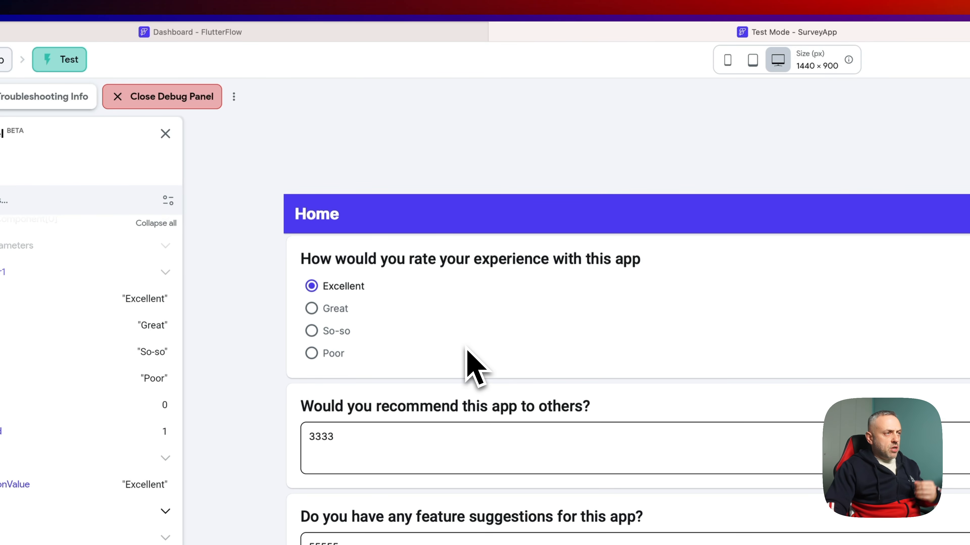
# - Review the home page submit button's actions, then check the Supabase responses table
pyautogui.click(465, 33)
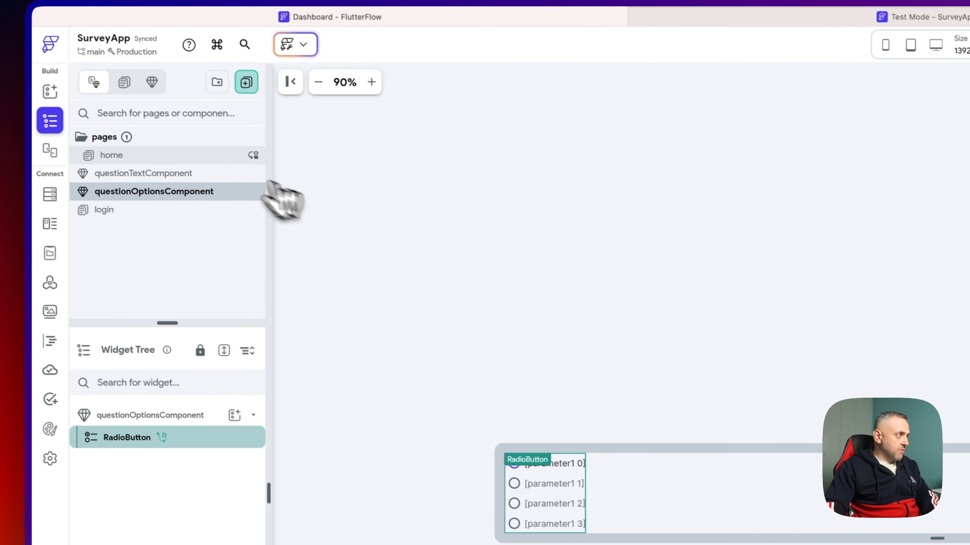
pyautogui.click(191, 155)
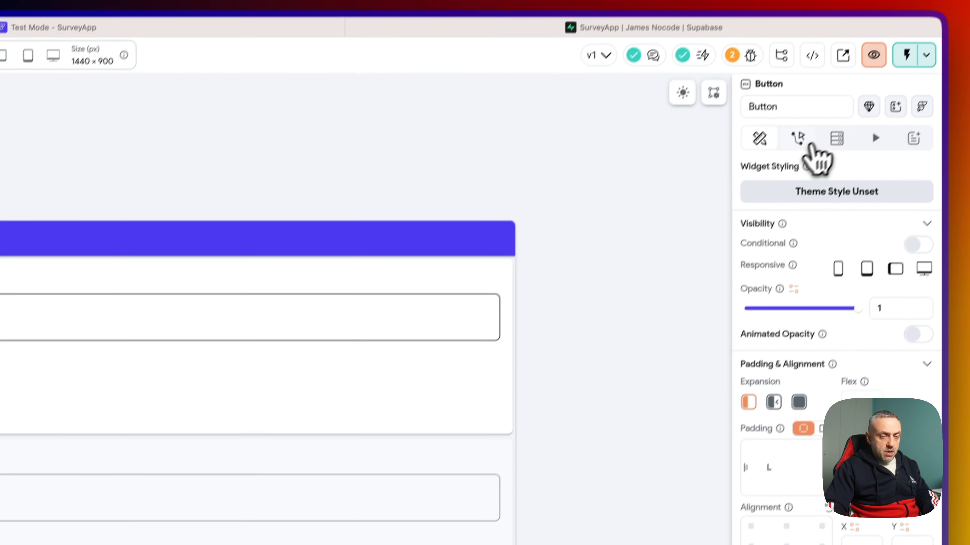
pyautogui.click(808, 143)
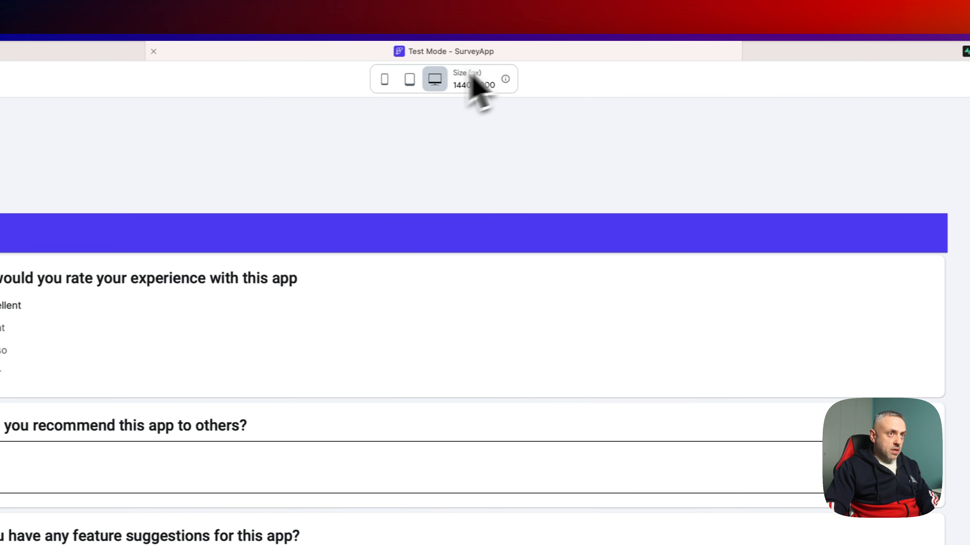
pyautogui.click(713, 46)
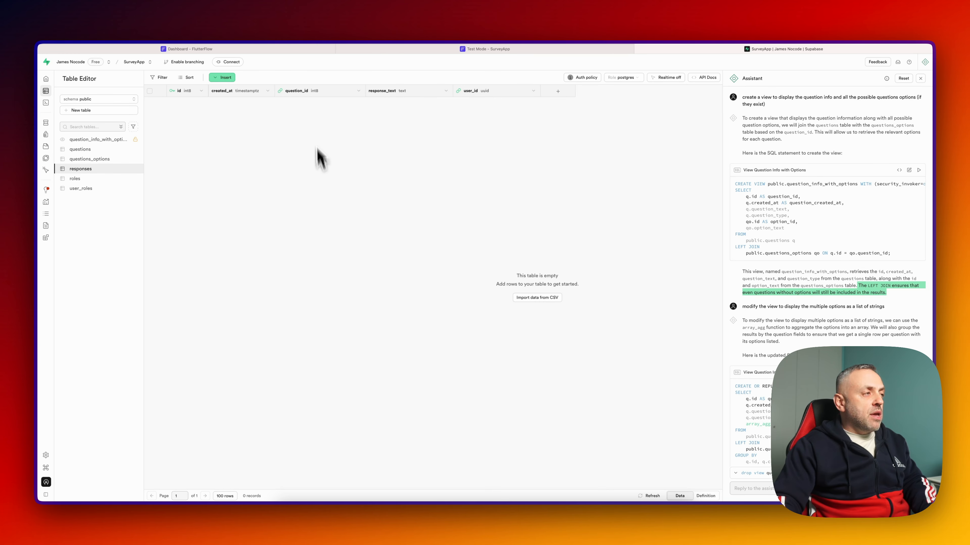
# - Leave Supabase's still-empty responses table and go back to the FlutterFlow page editor
pyautogui.click(297, 52)
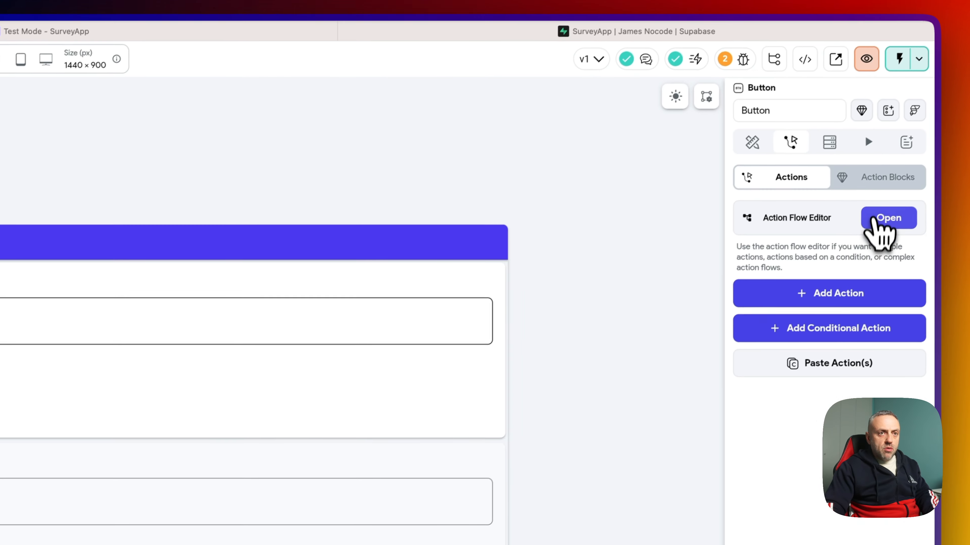
# - Give the Submit button an On Tap loop holding one undefined action, leaving the condition unset
pyautogui.click(888, 216)
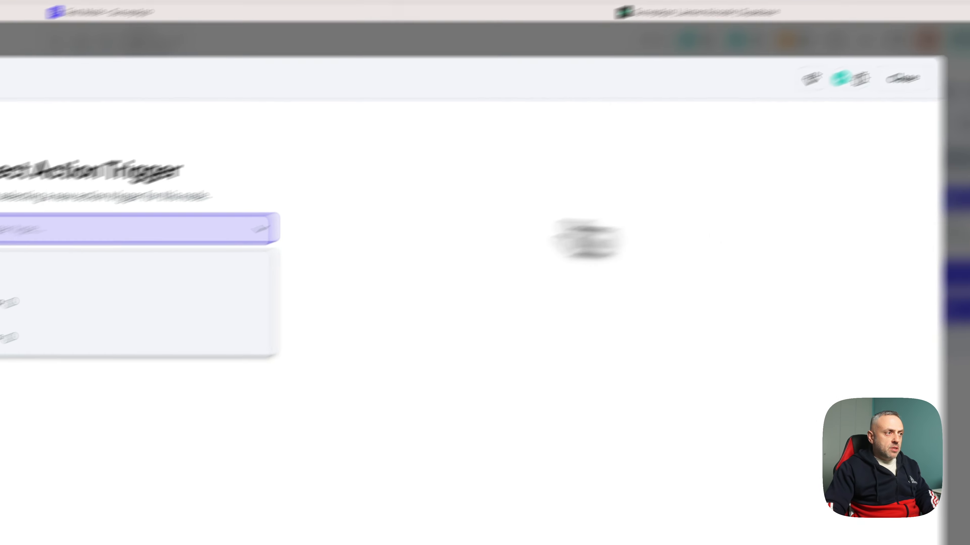
pyautogui.click(93, 268)
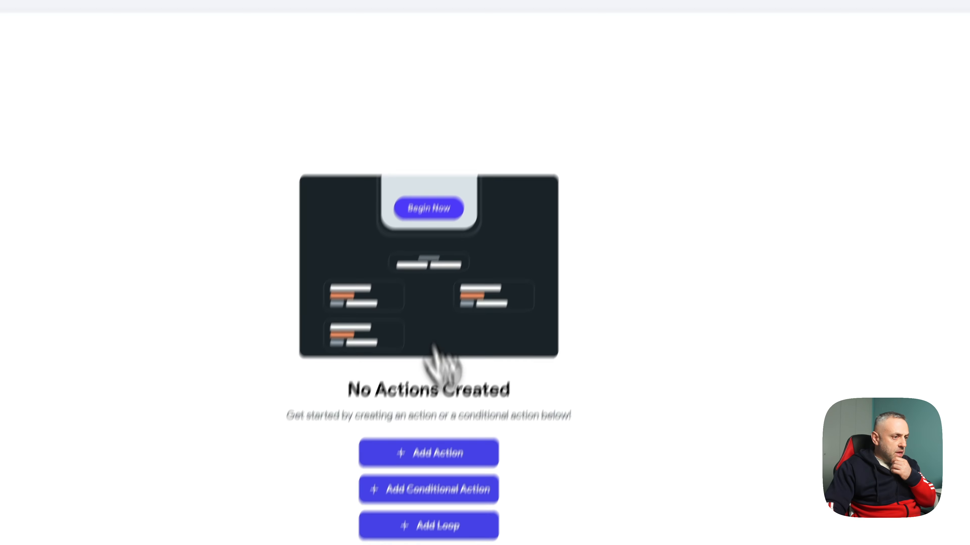
pyautogui.click(475, 536)
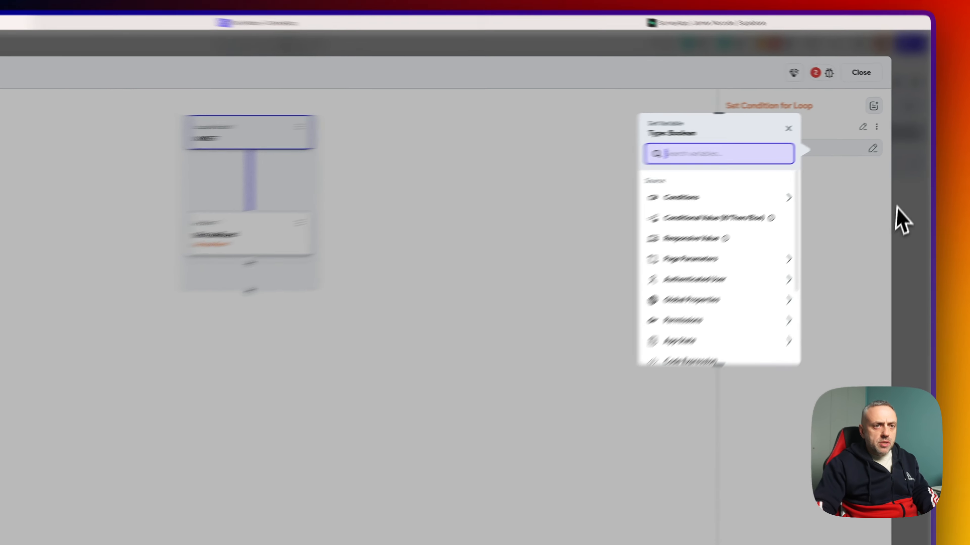
pyautogui.click(912, 179)
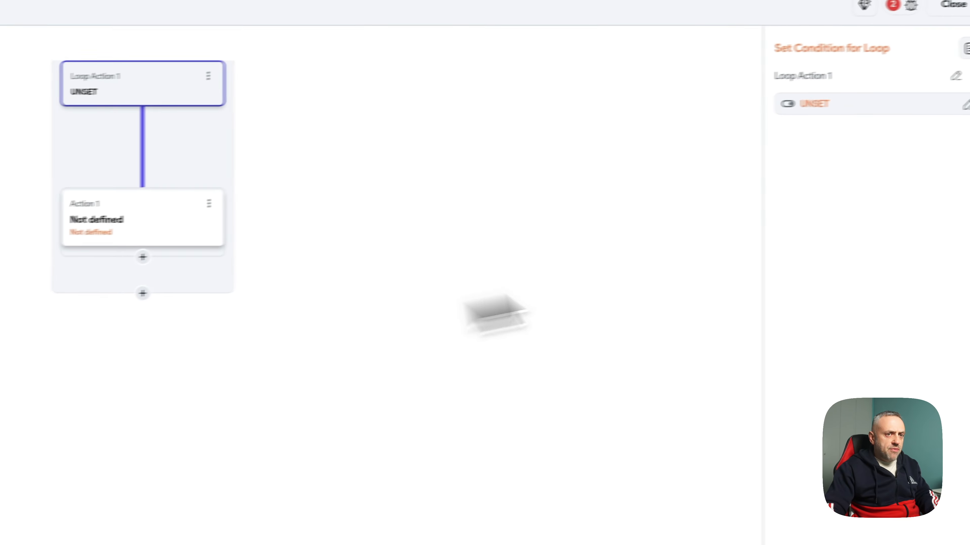
pyautogui.click(909, 252)
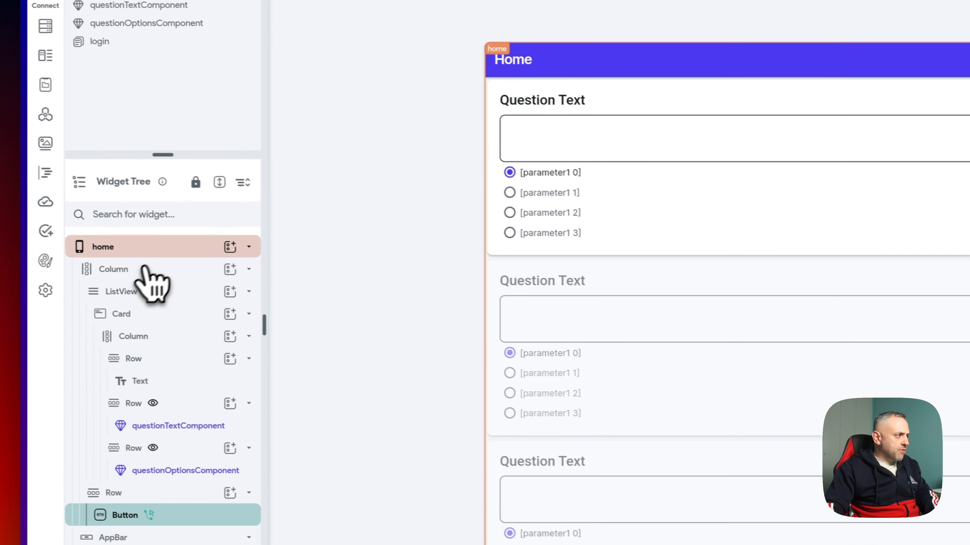
pyautogui.click(167, 252)
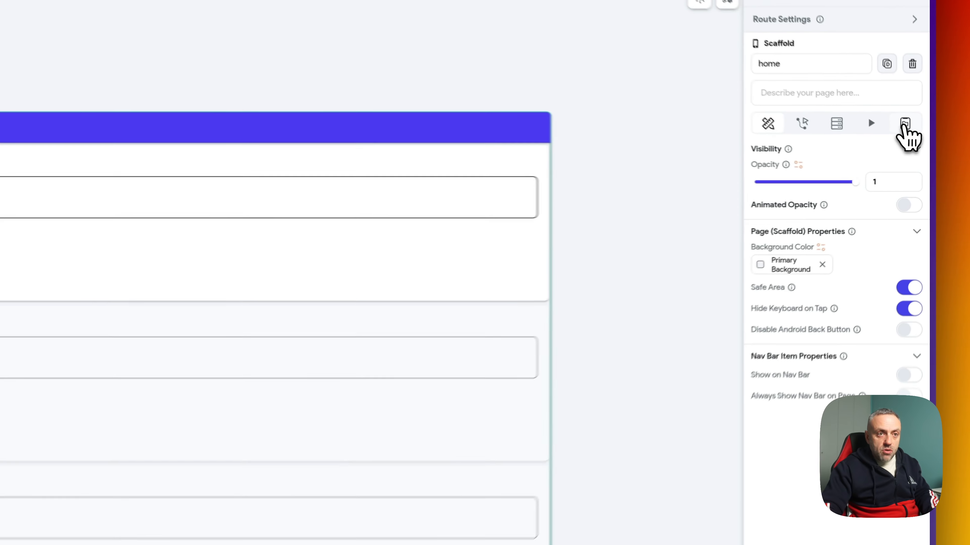
# - Add an Integer page state variable loopIndex to the home page and reselect Submit Survey
pyautogui.click(918, 152)
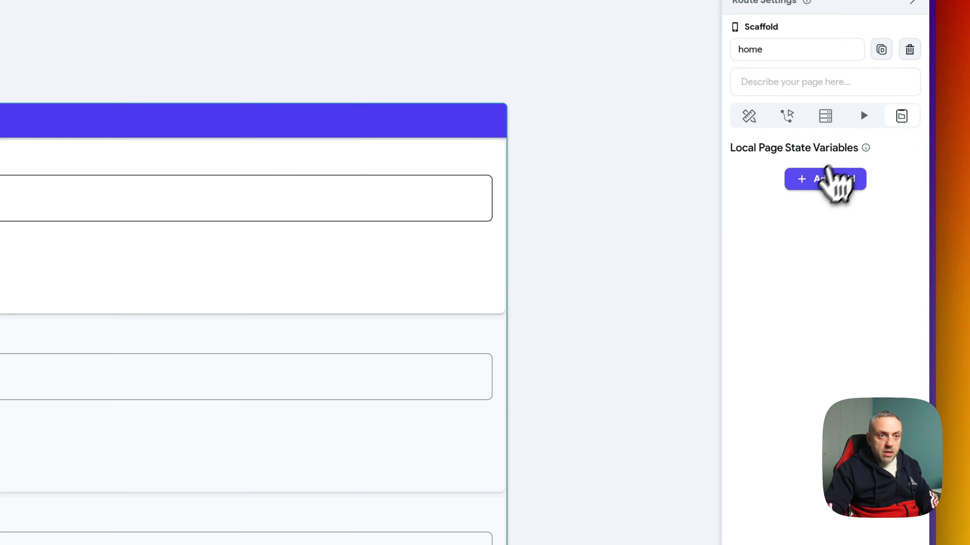
pyautogui.click(882, 184)
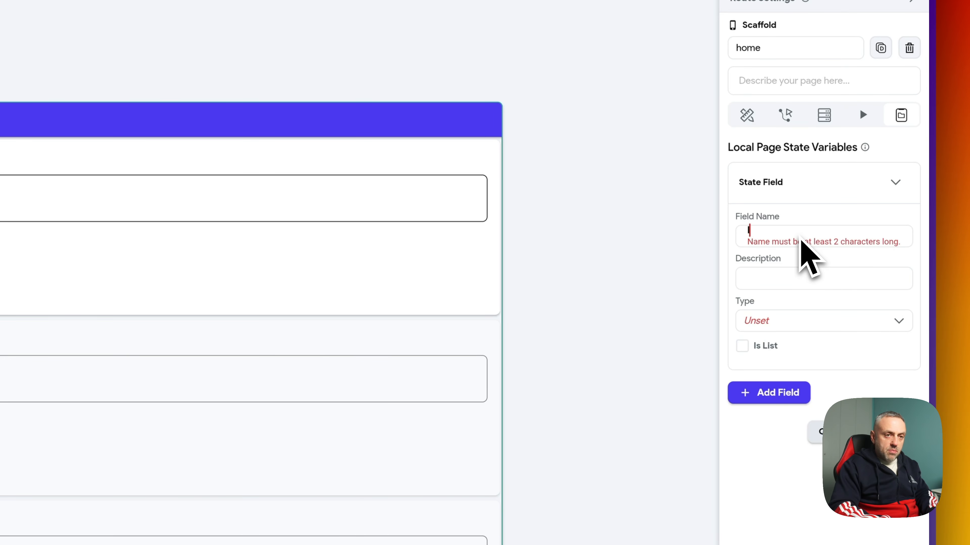
pyautogui.click(773, 322)
pyautogui.click(781, 357)
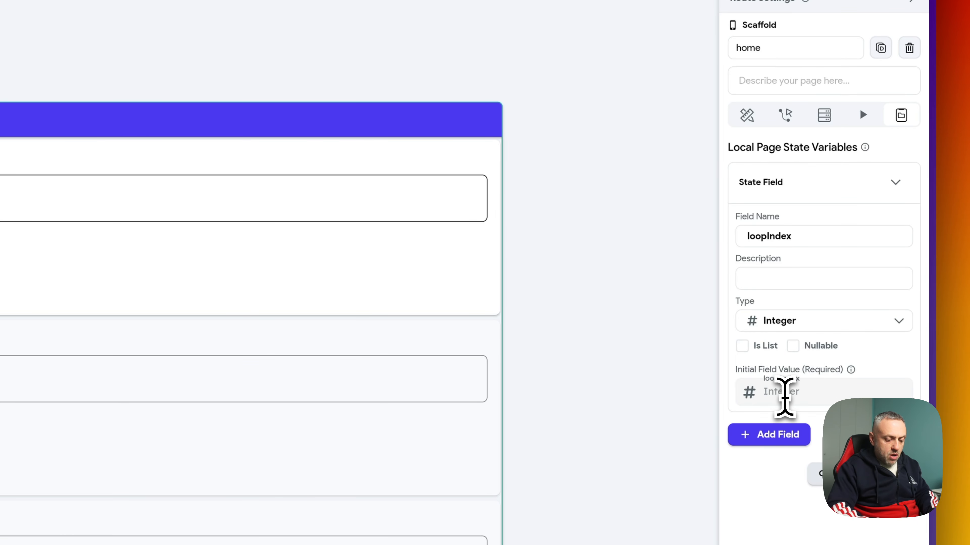
pyautogui.click(890, 315)
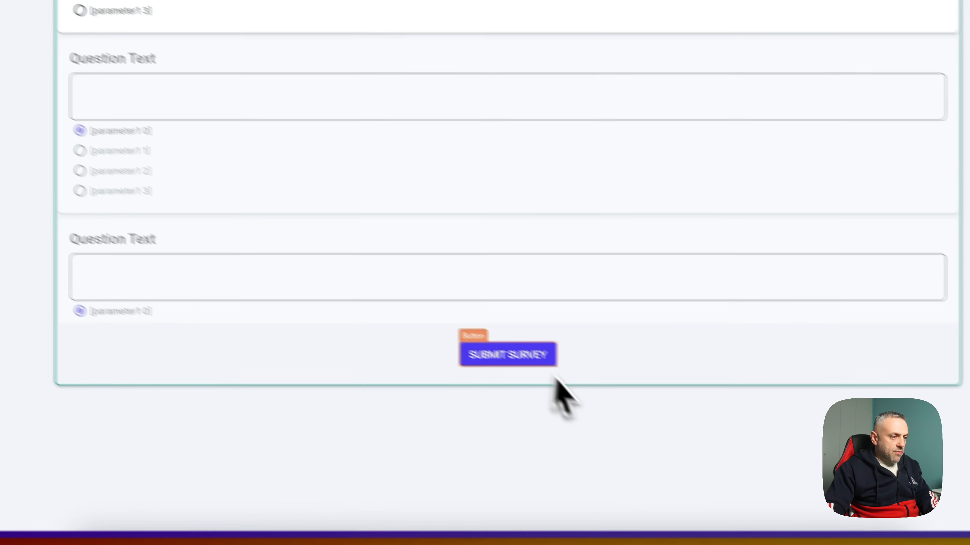
pyautogui.click(494, 331)
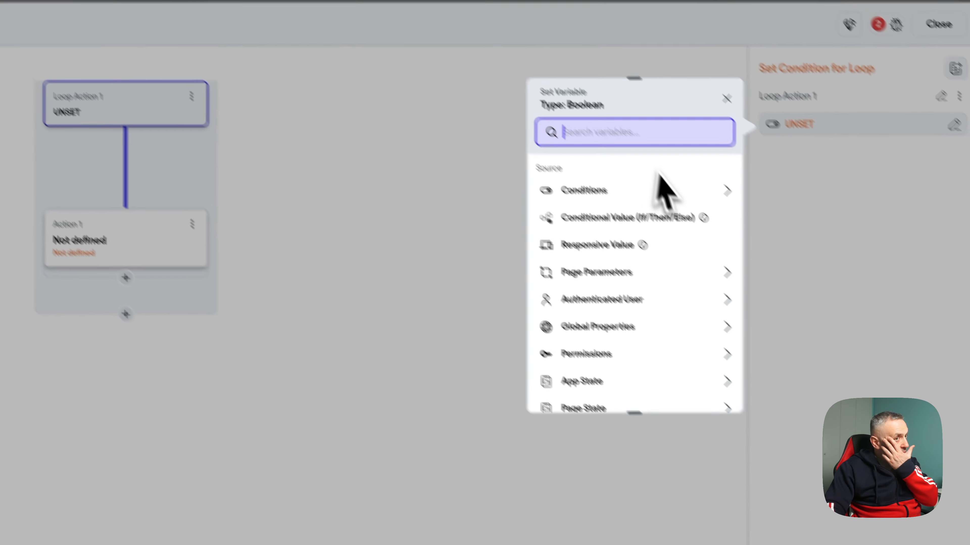
# - Start a single loop condition with page state loopIndex as first value and Less Than
pyautogui.click(594, 153)
pyautogui.click(556, 193)
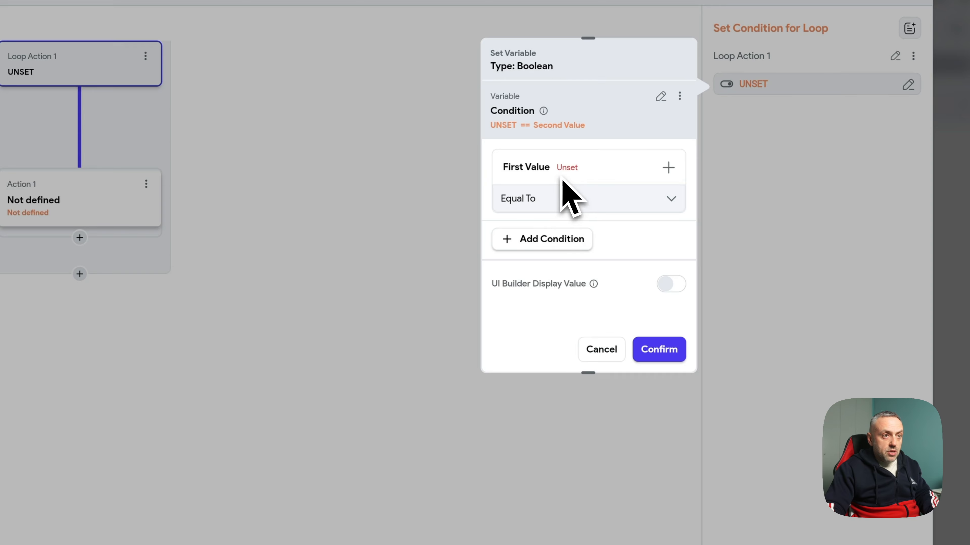
pyautogui.click(580, 170)
pyautogui.click(553, 205)
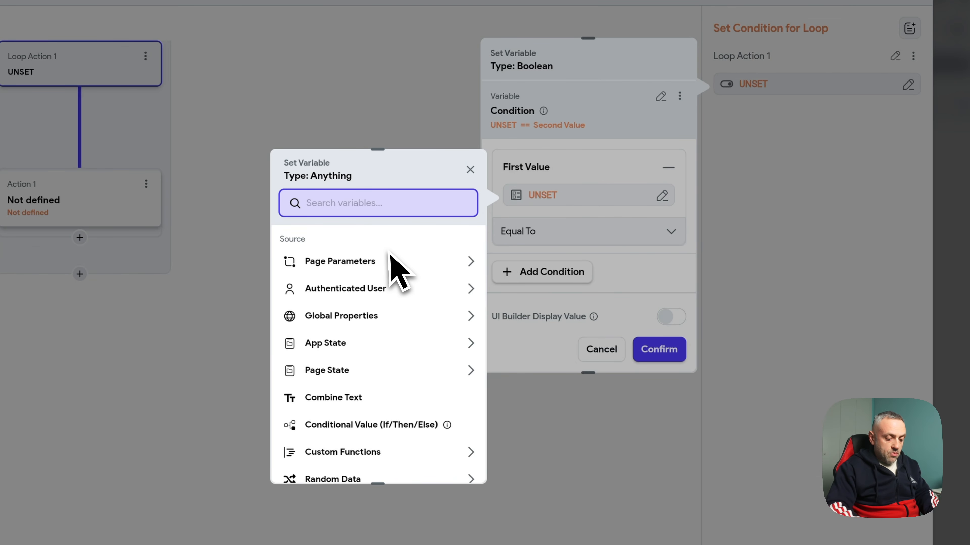
pyautogui.click(328, 305)
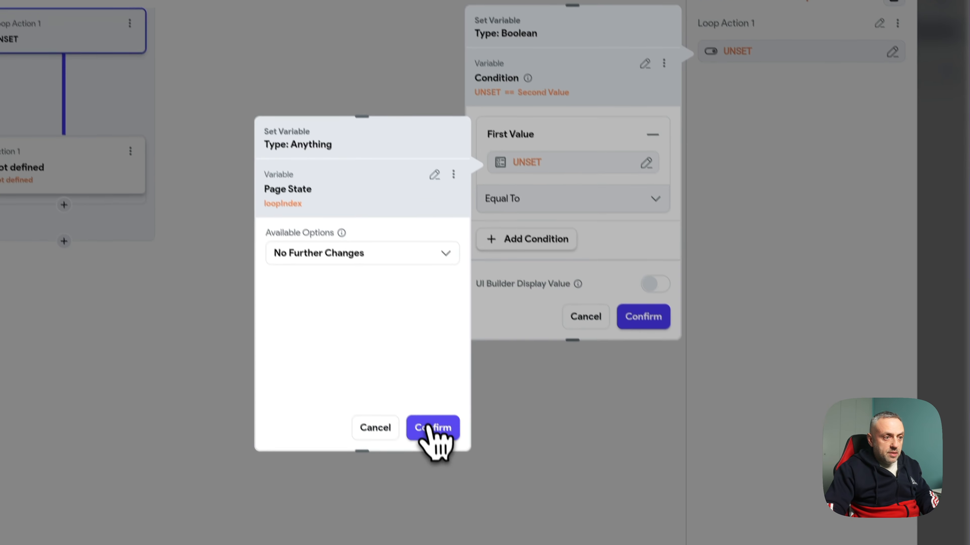
pyautogui.click(448, 460)
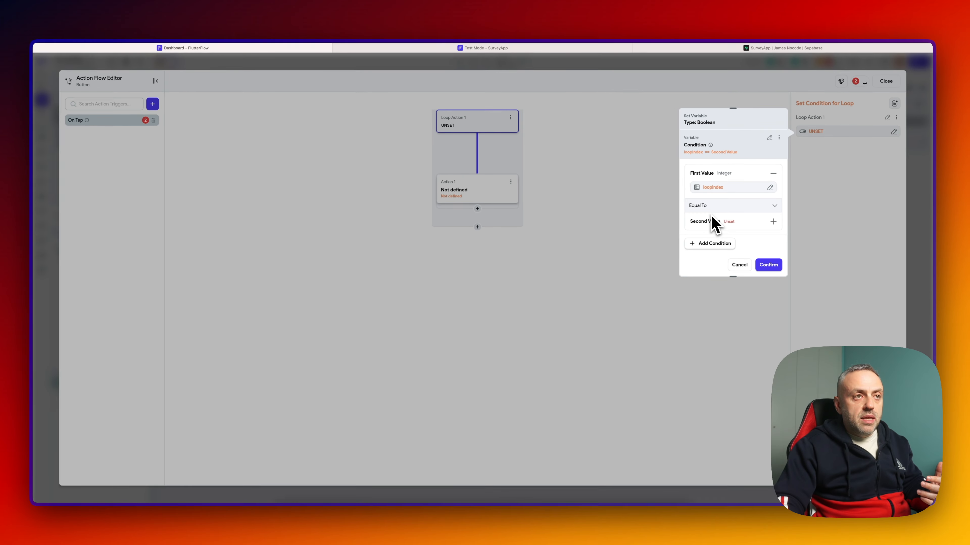
pyautogui.click(713, 206)
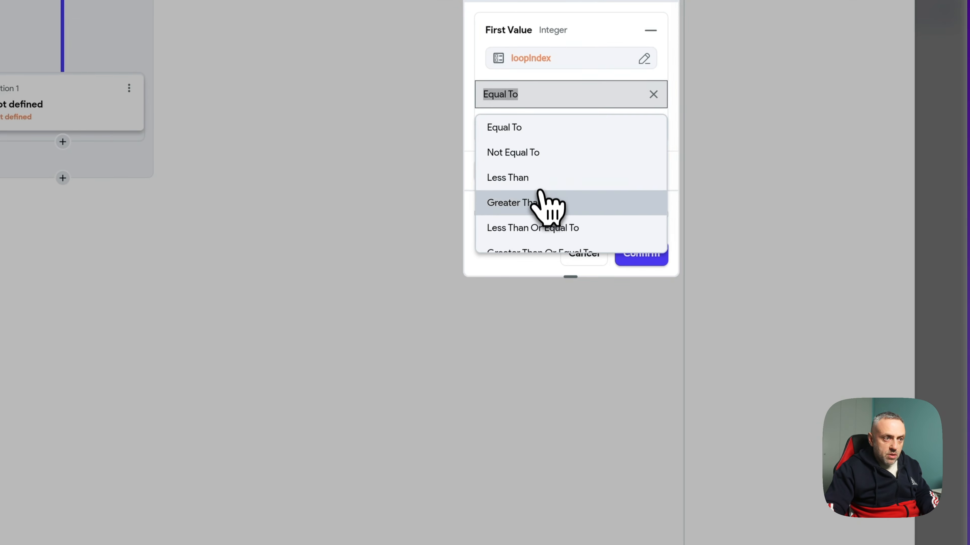
pyautogui.click(719, 248)
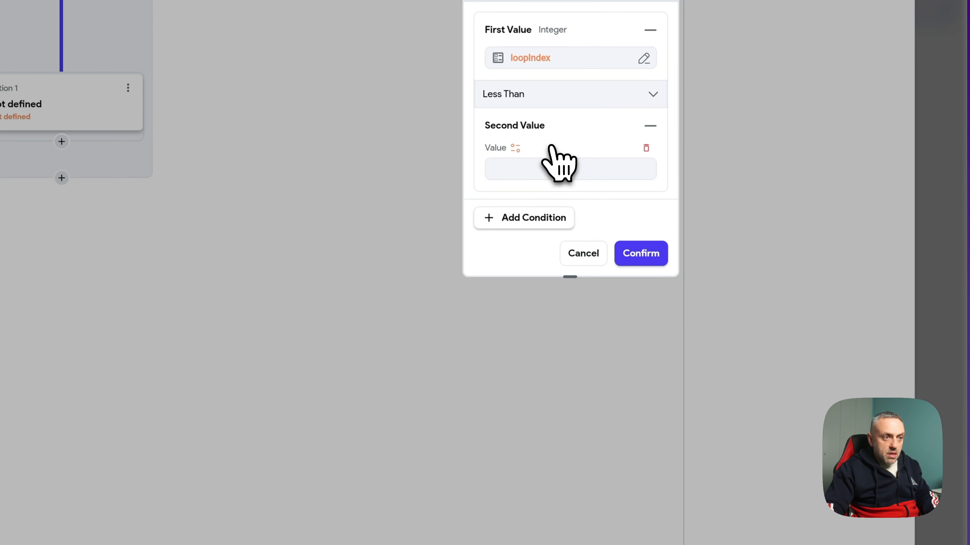
# - Set the second value to the number of items in app state answers and confirm
pyautogui.click(516, 148)
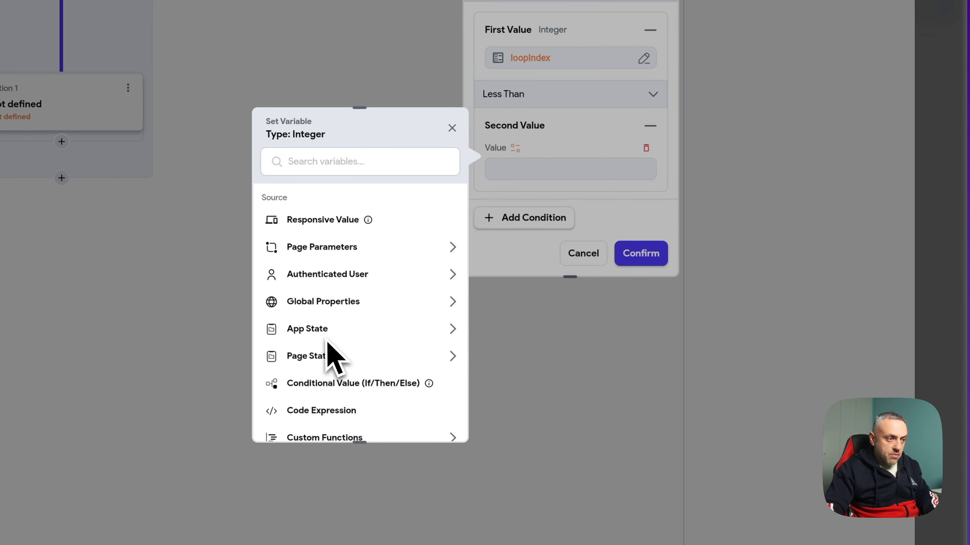
pyautogui.click(343, 332)
pyautogui.click(333, 373)
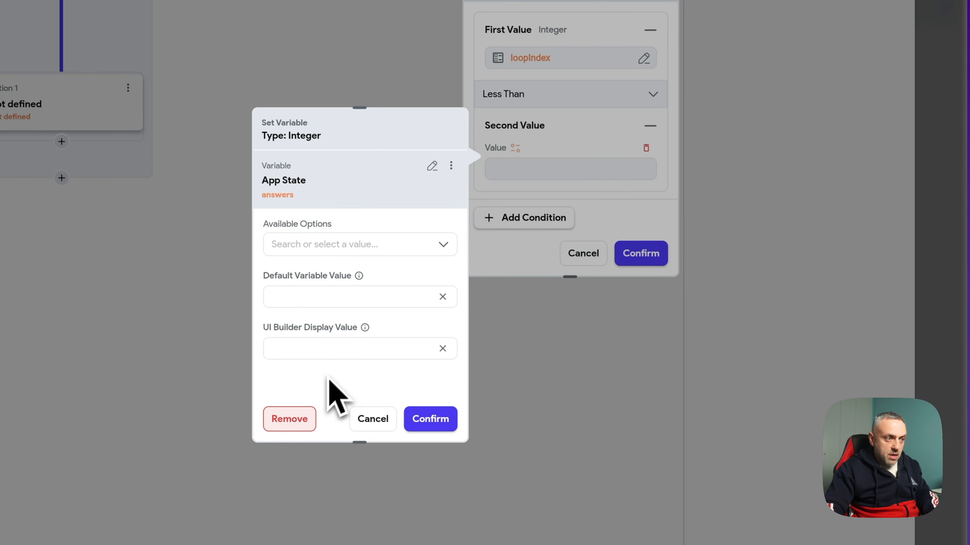
pyautogui.click(382, 245)
pyautogui.click(355, 278)
pyautogui.click(431, 419)
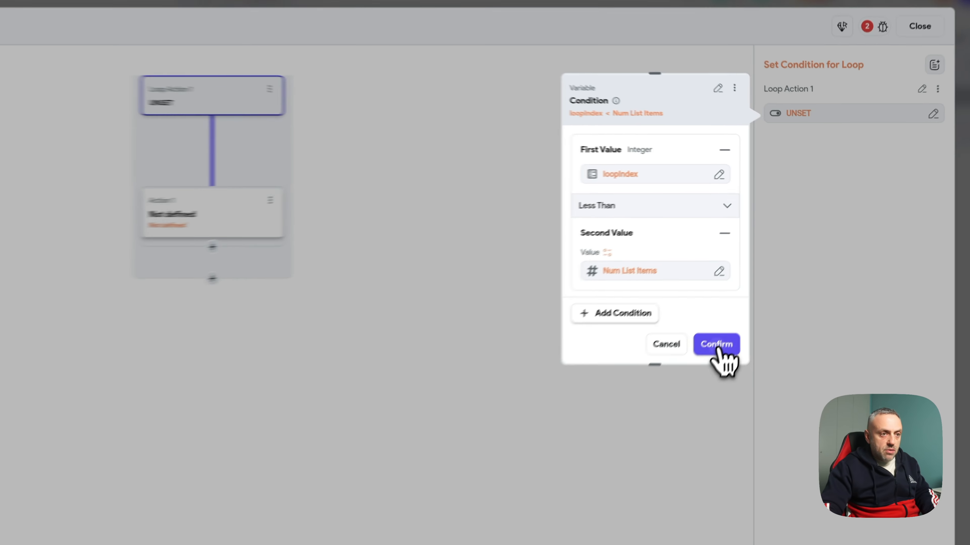
pyautogui.click(769, 265)
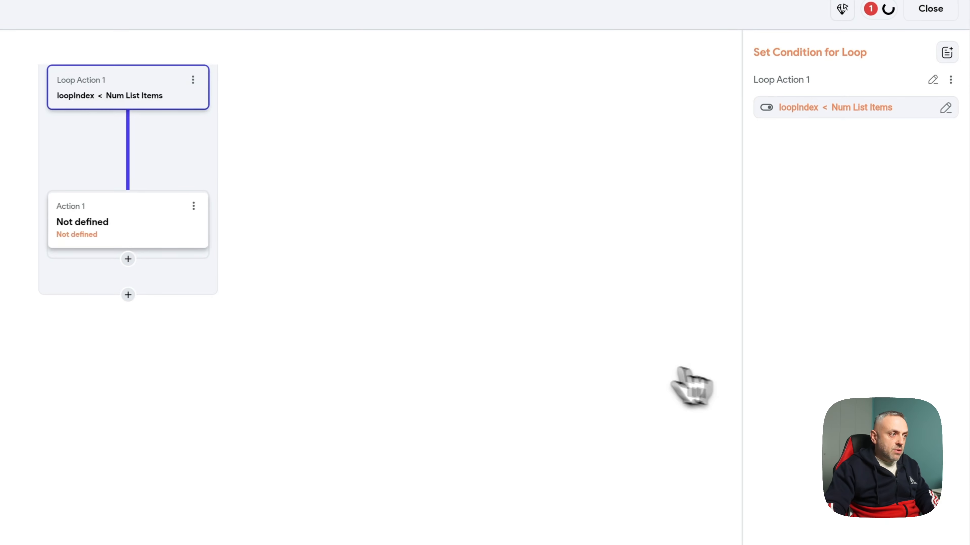
pyautogui.click(300, 310)
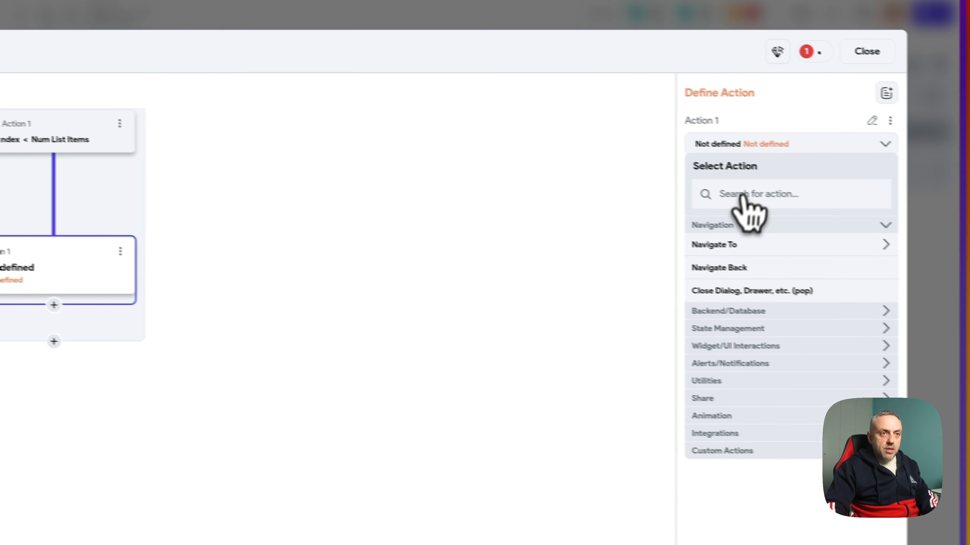
# - Make the loop's action a Supabase Insert Row on responses, excluding id and created_at
pyautogui.click(736, 187)
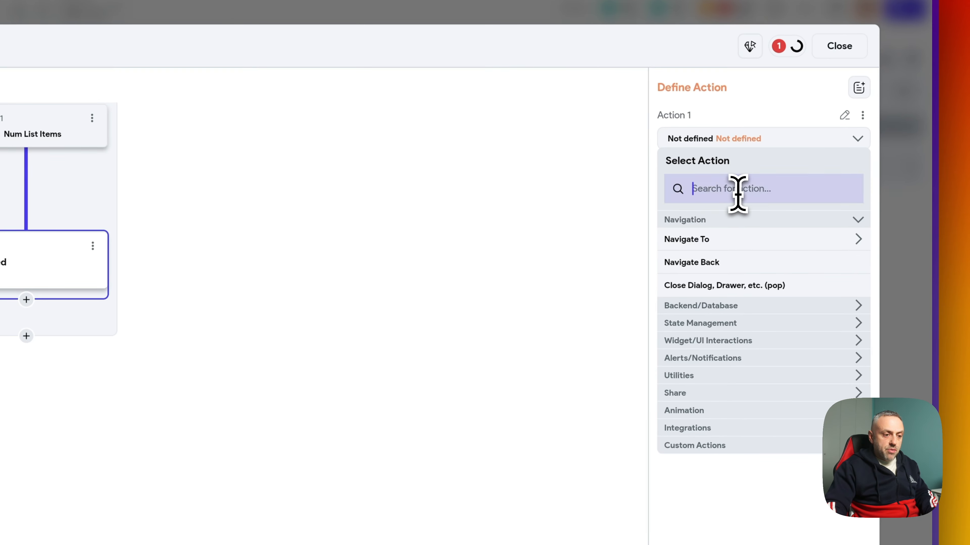
pyautogui.write('supa')
pyautogui.click(707, 264)
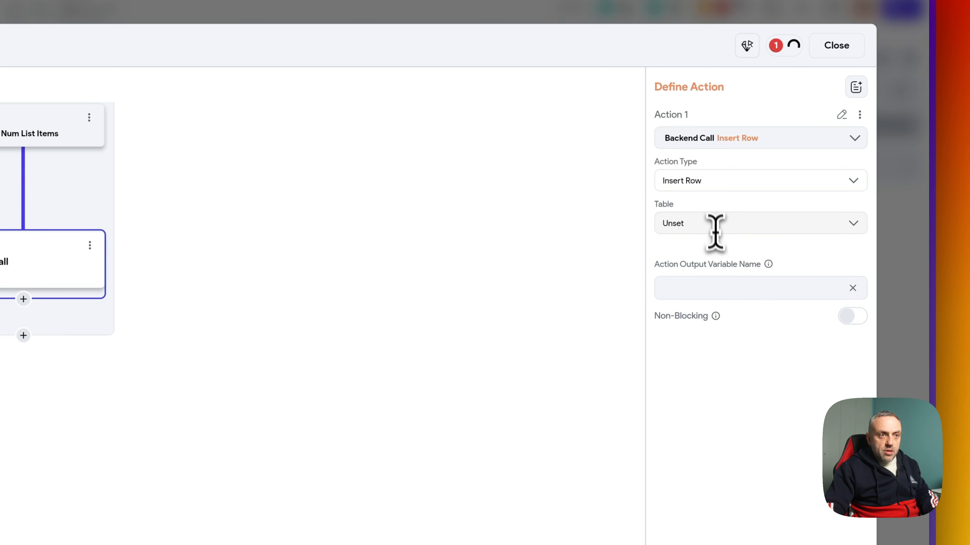
pyautogui.click(714, 219)
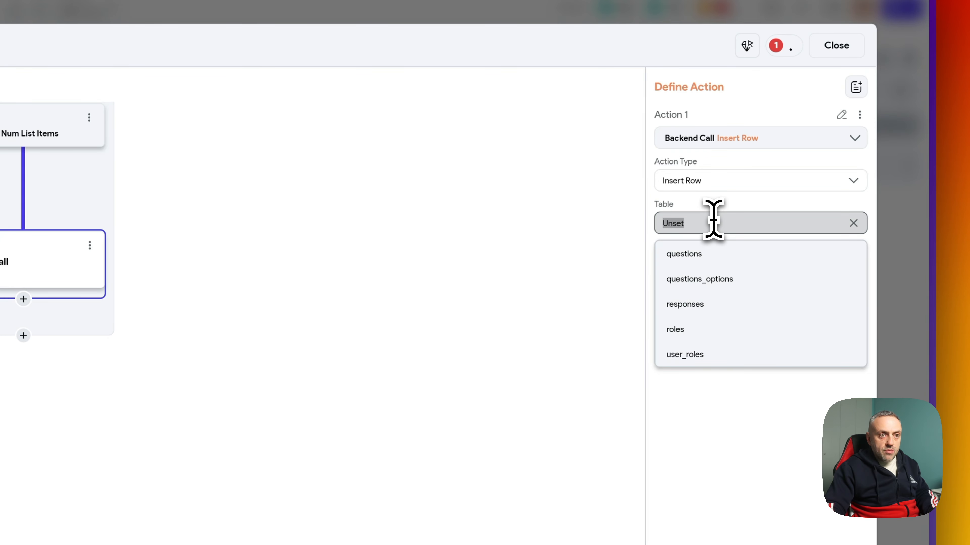
pyautogui.click(703, 313)
pyautogui.click(702, 284)
pyautogui.click(700, 335)
pyautogui.click(696, 385)
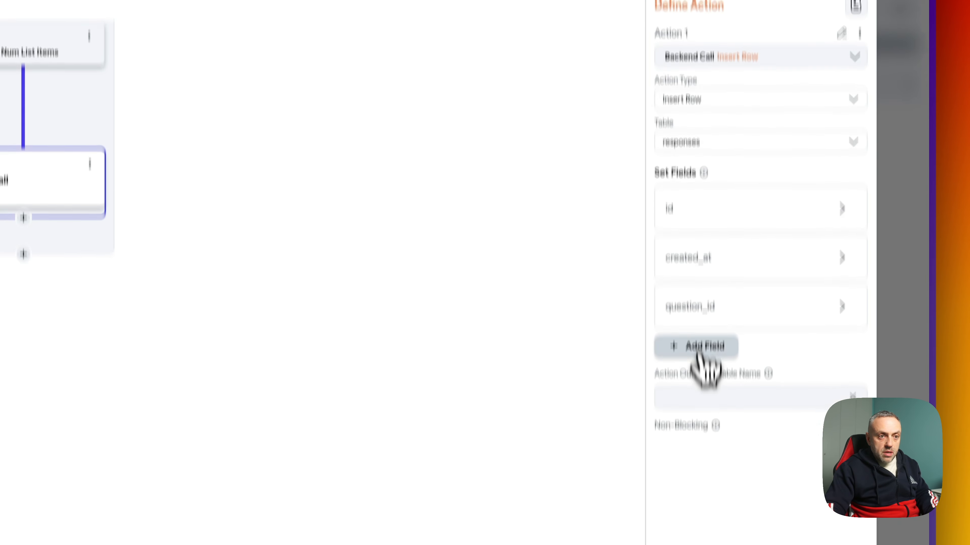
pyautogui.click(699, 351)
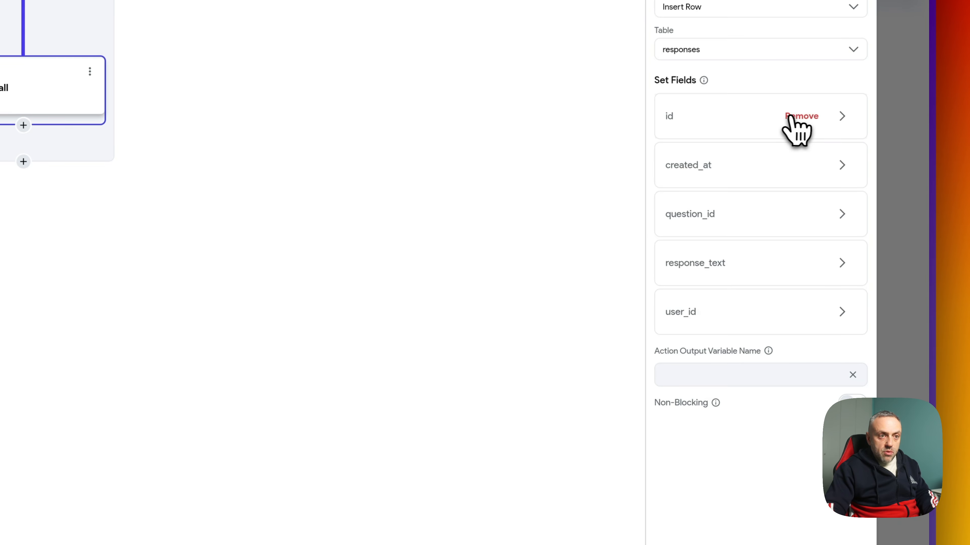
pyautogui.click(797, 117)
pyautogui.click(798, 116)
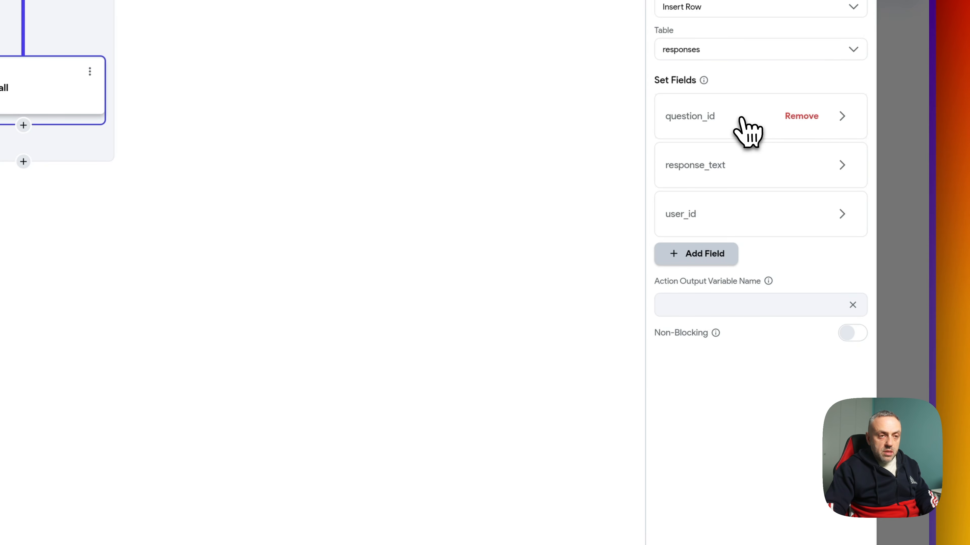
# - Set question_id to the questionId of the answers item at index loopIndex
pyautogui.click(747, 131)
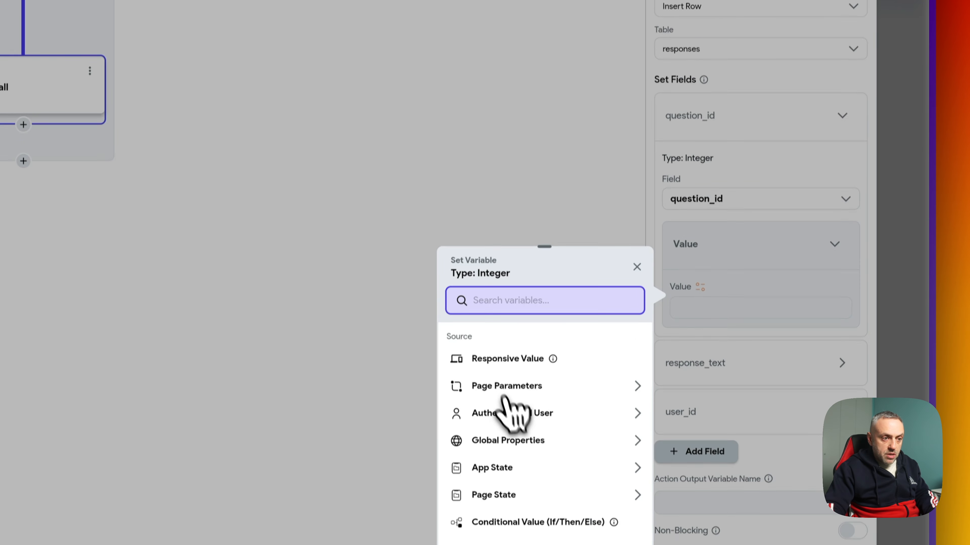
pyautogui.click(492, 468)
pyautogui.scroll(-5, 527, 325)
pyautogui.click(546, 286)
pyautogui.click(528, 237)
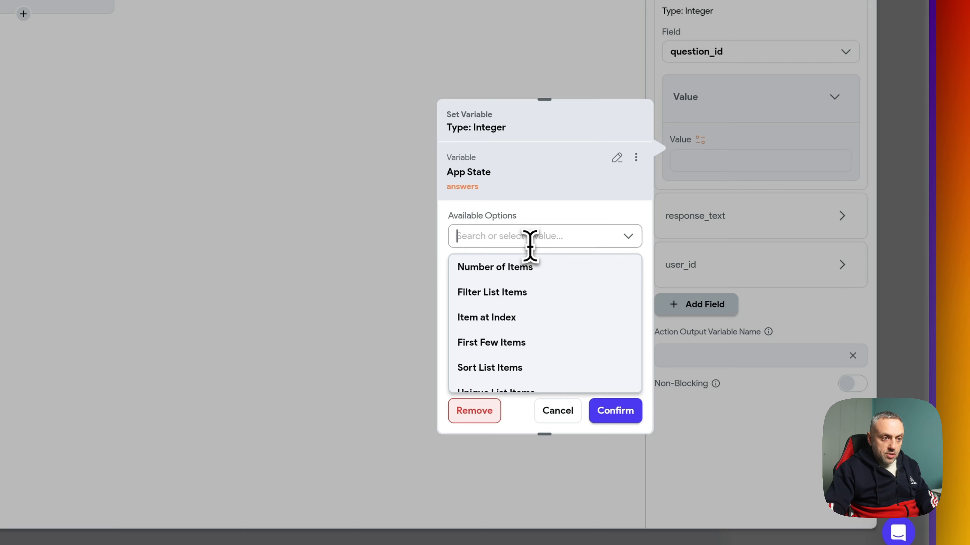
pyautogui.click(513, 325)
pyautogui.click(499, 282)
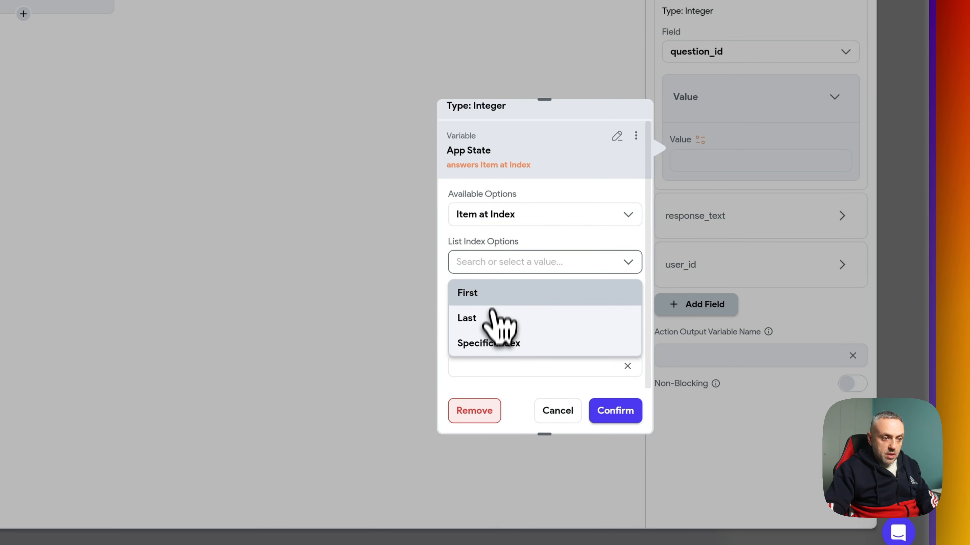
pyautogui.click(493, 338)
pyautogui.click(494, 373)
pyautogui.click(526, 261)
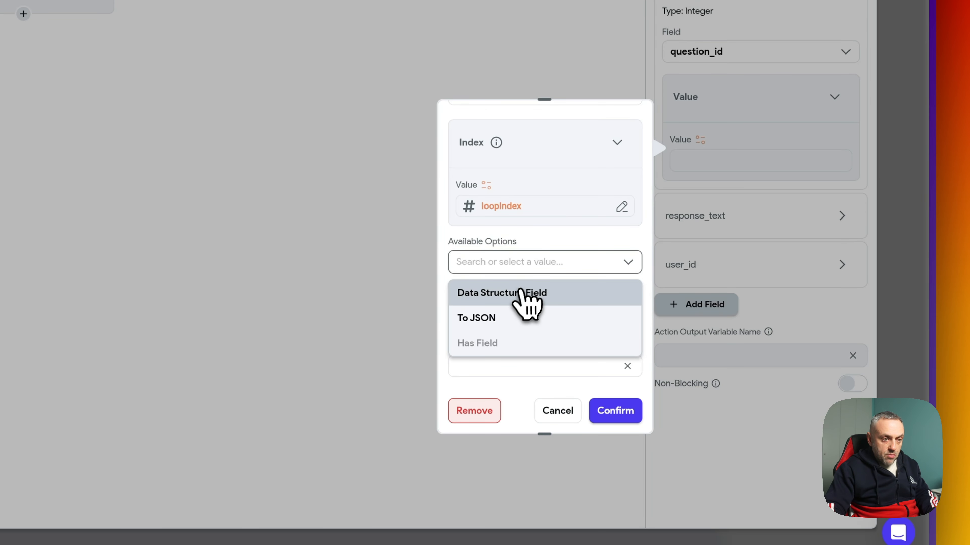
pyautogui.click(523, 292)
pyautogui.click(527, 305)
pyautogui.click(530, 296)
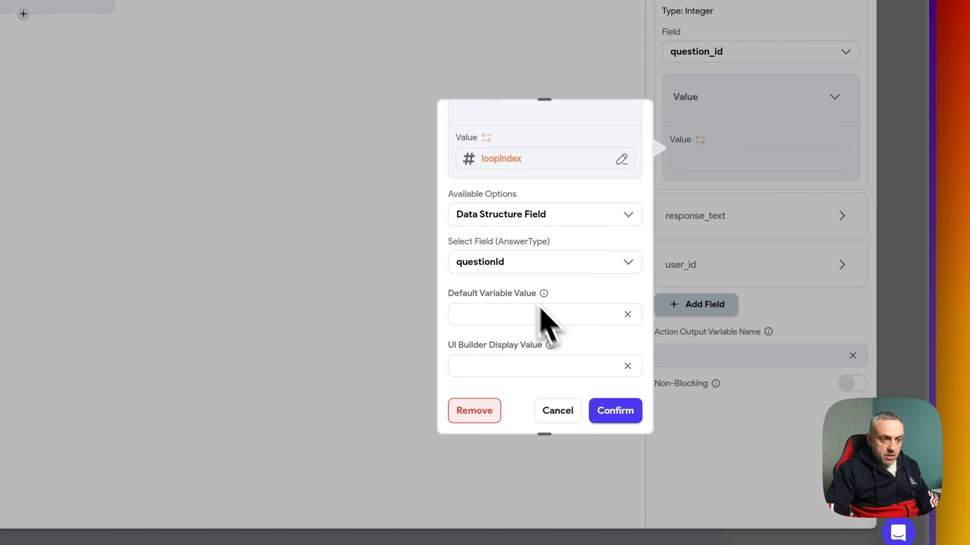
pyautogui.click(615, 410)
# - Set response_text to that same answers item's questionAnswer, then begin filling user_id
pyautogui.click(740, 162)
pyautogui.click(635, 172)
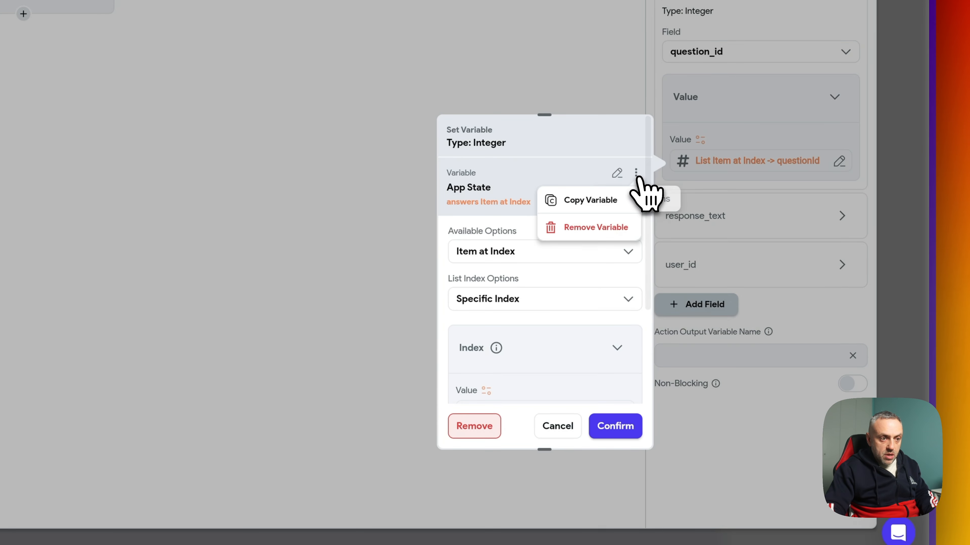
pyautogui.click(587, 200)
pyautogui.click(701, 219)
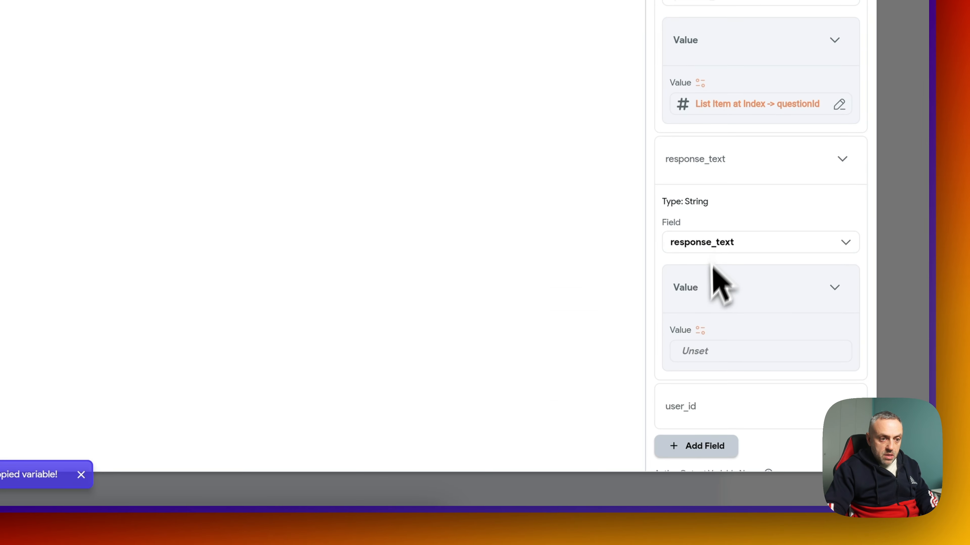
pyautogui.click(700, 328)
pyautogui.click(616, 185)
pyautogui.scroll(-5, 547, 334)
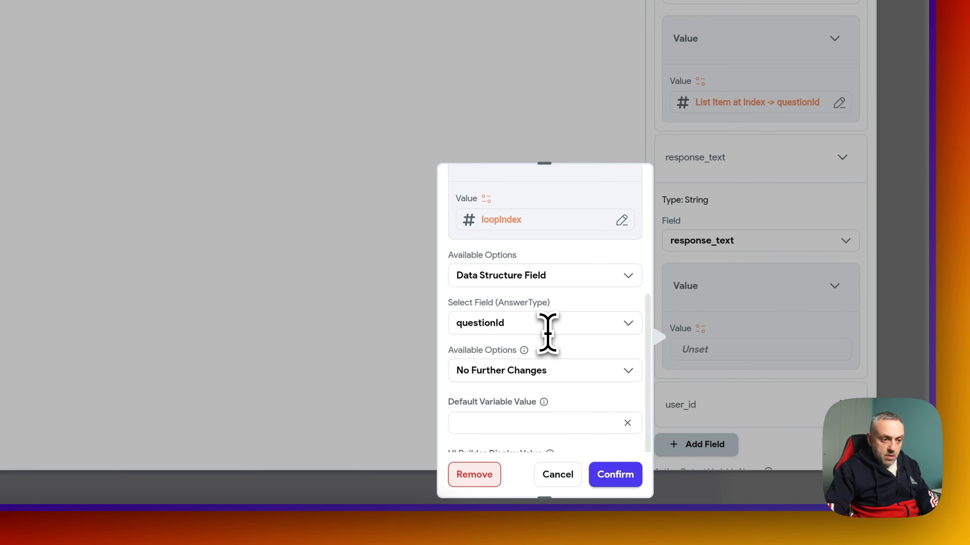
pyautogui.click(546, 323)
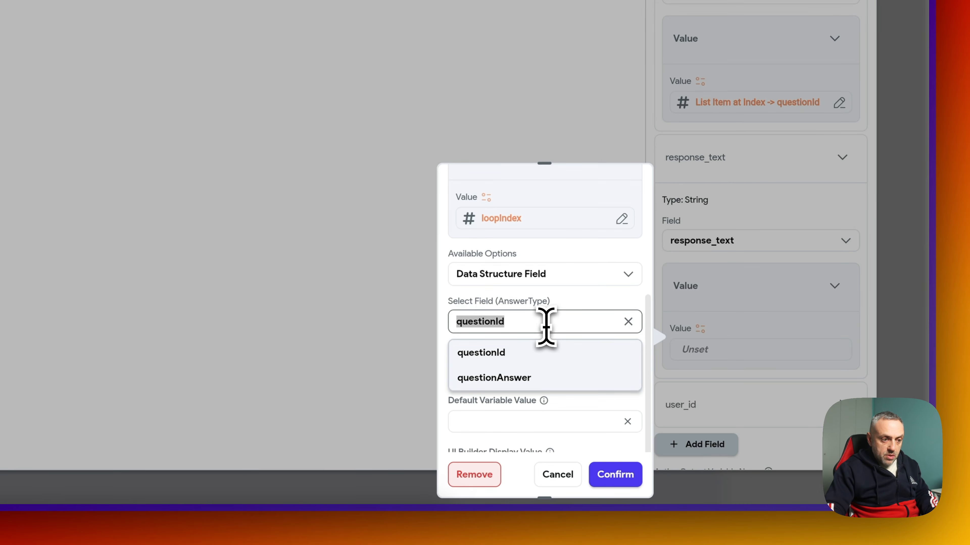
pyautogui.click(530, 394)
pyautogui.click(614, 474)
pyautogui.scroll(-3, 728, 239)
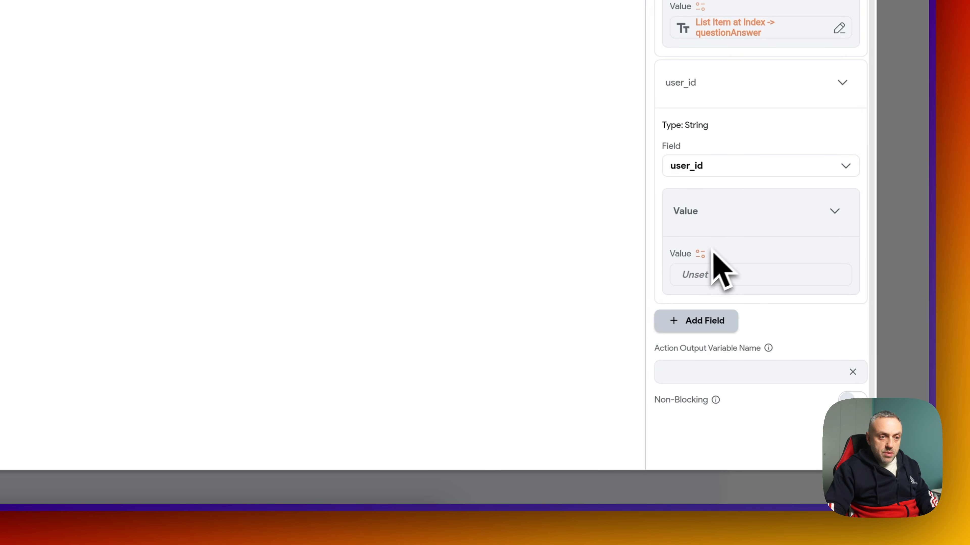
pyautogui.click(701, 254)
pyautogui.write('u')
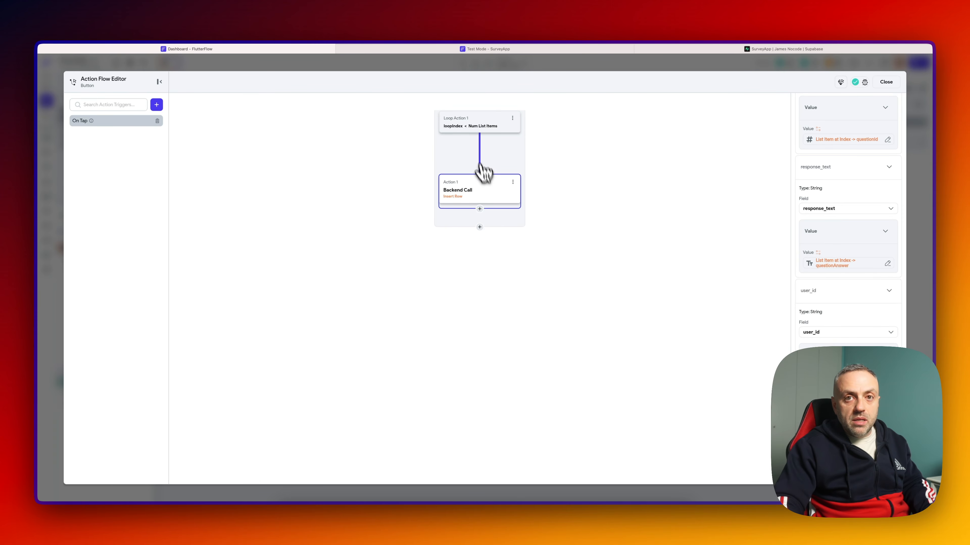
# - After the insert, add Update Page State incrementing loopIndex by 1 with No Rebuild
pyautogui.click(479, 208)
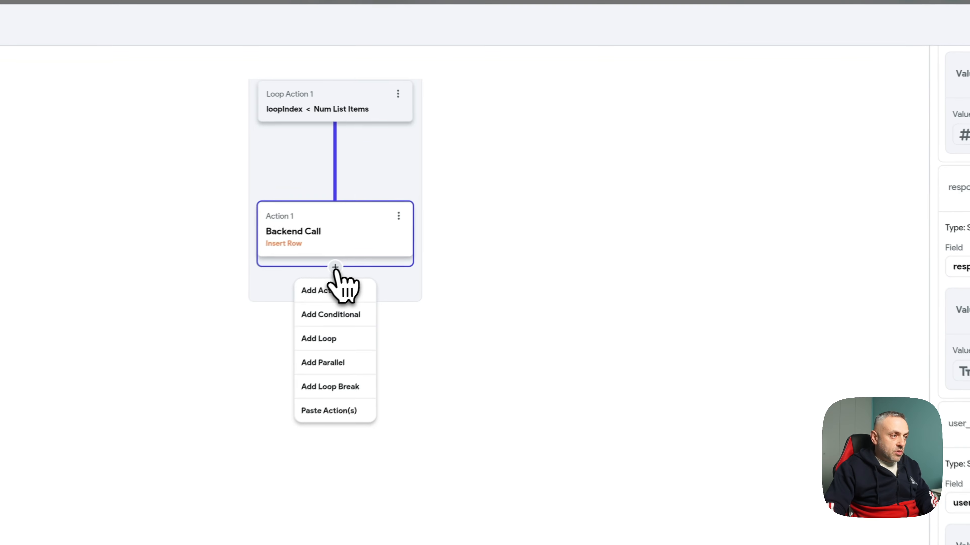
pyautogui.click(472, 220)
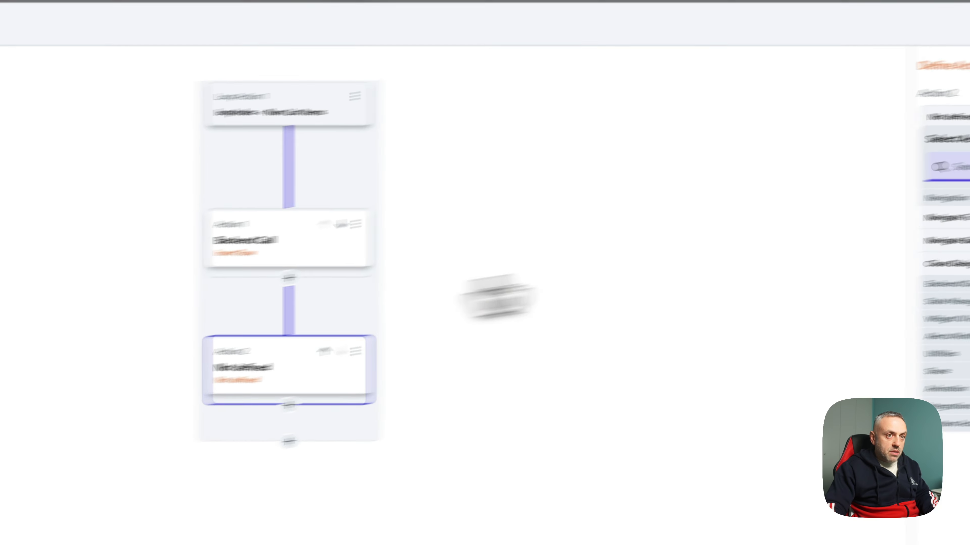
pyautogui.write('loo')
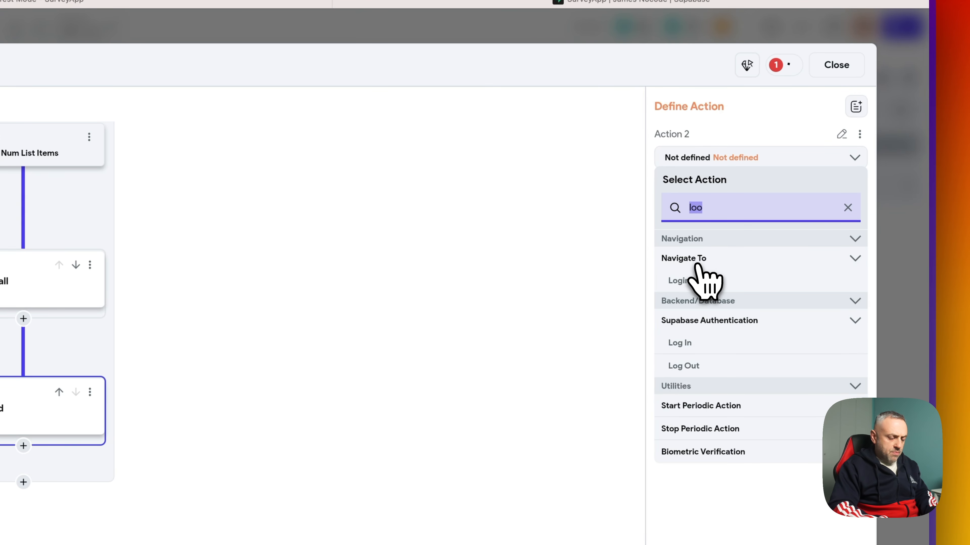
pyautogui.write('page')
pyautogui.click(704, 297)
pyautogui.click(760, 217)
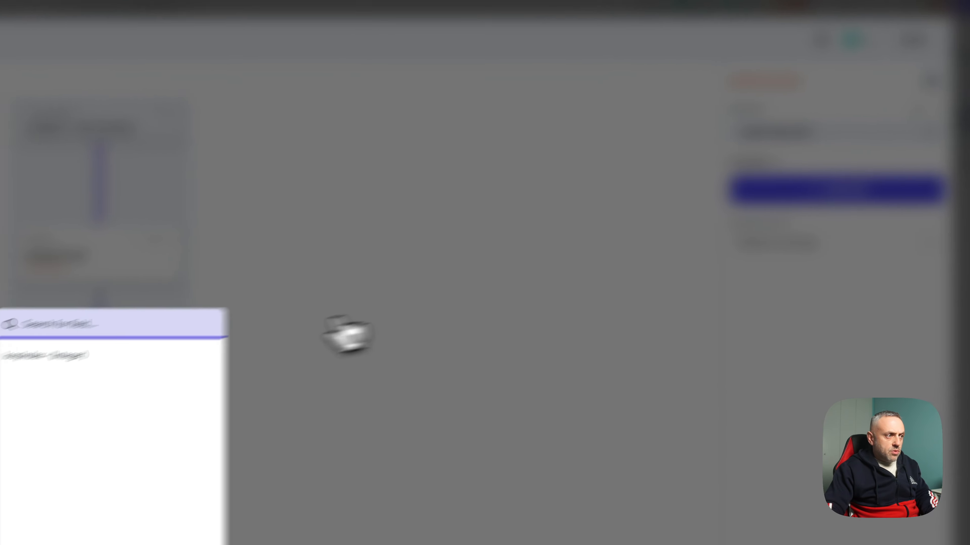
pyautogui.click(146, 355)
pyautogui.click(806, 259)
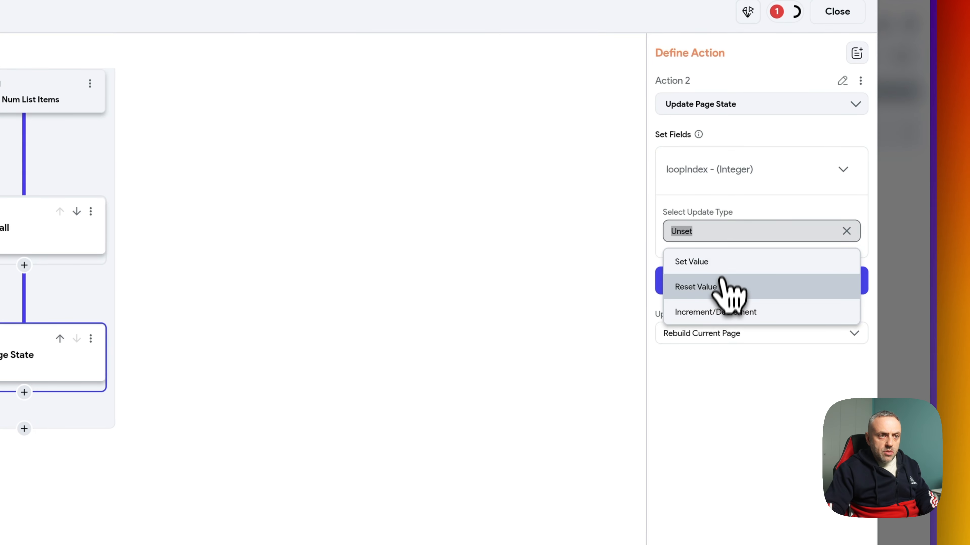
pyautogui.click(721, 313)
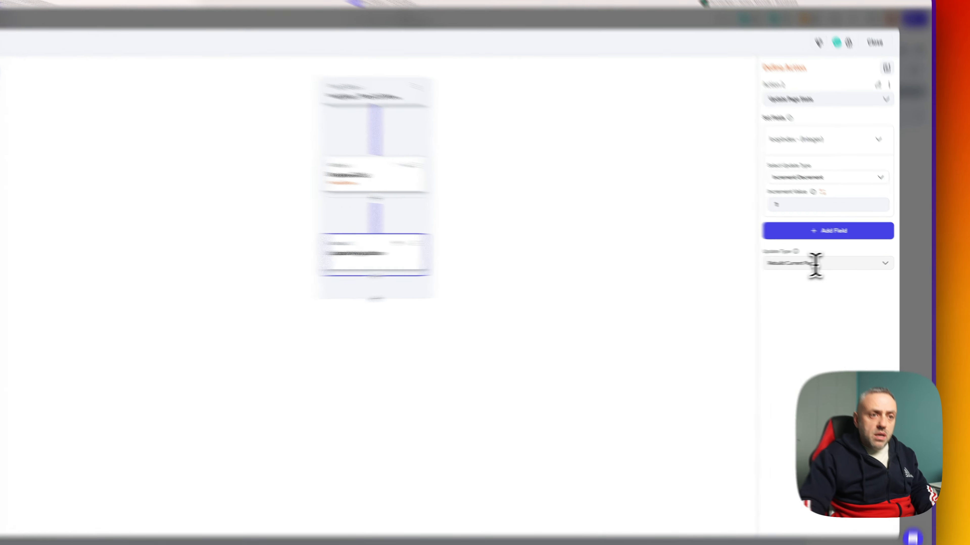
pyautogui.click(838, 262)
pyautogui.click(715, 325)
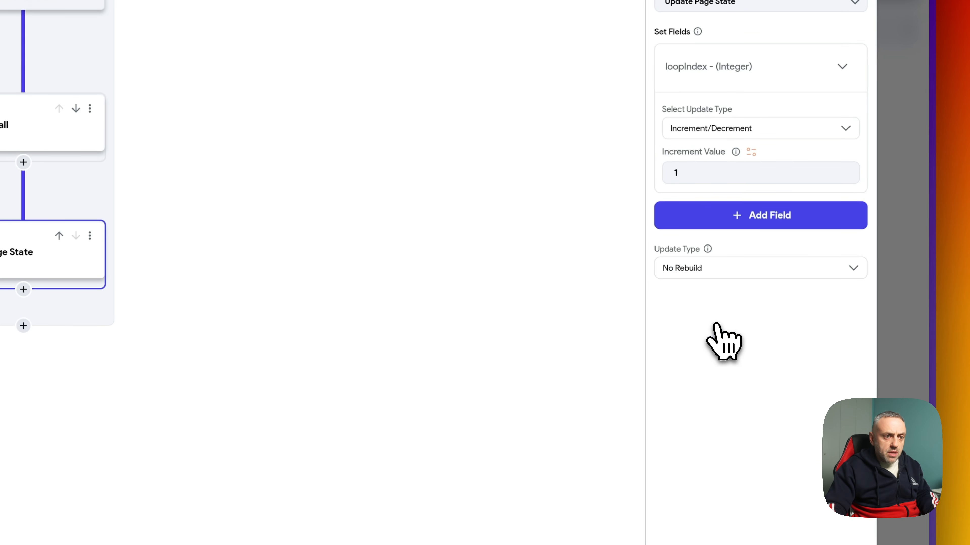
# - Review the Backend Call, Update Page State and loop condition steps in the flow
pyautogui.click(382, 257)
pyautogui.click(386, 375)
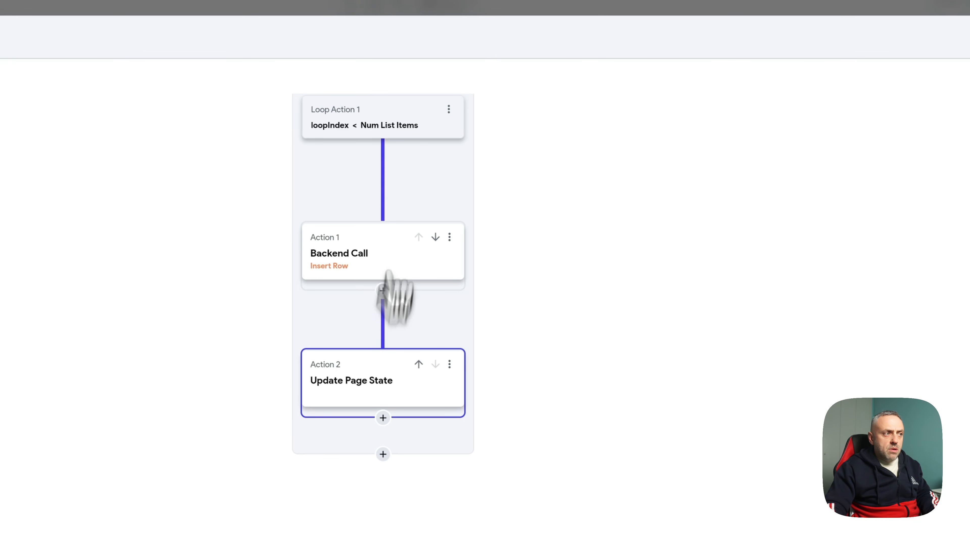
pyautogui.click(393, 117)
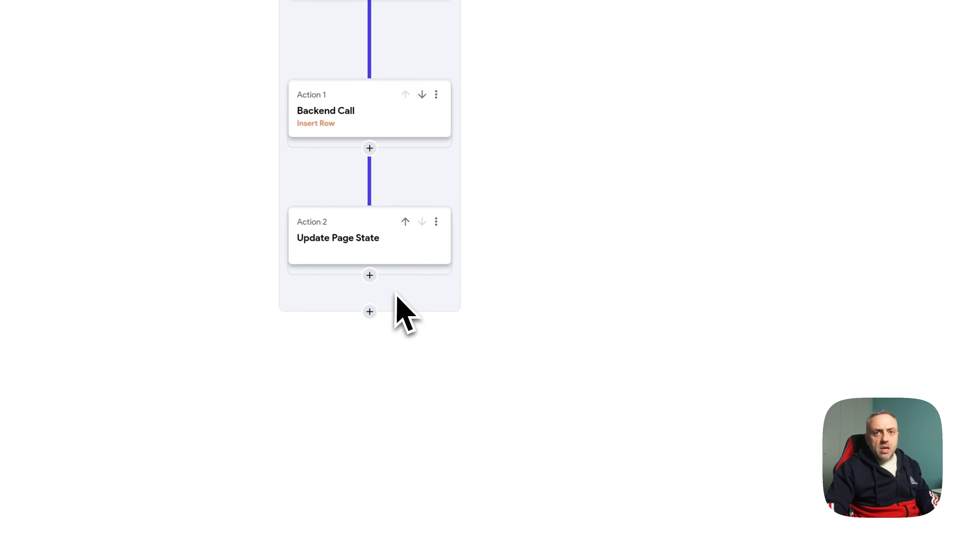
pyautogui.click(370, 312)
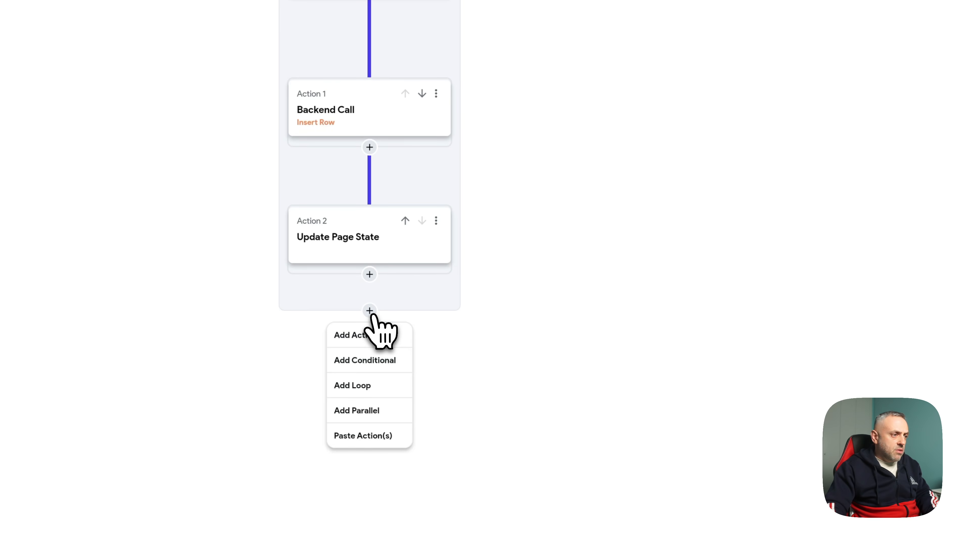
# - Add a Show Snack Bar action after the loop with message 'Survey saved successfully!'
pyautogui.click(372, 338)
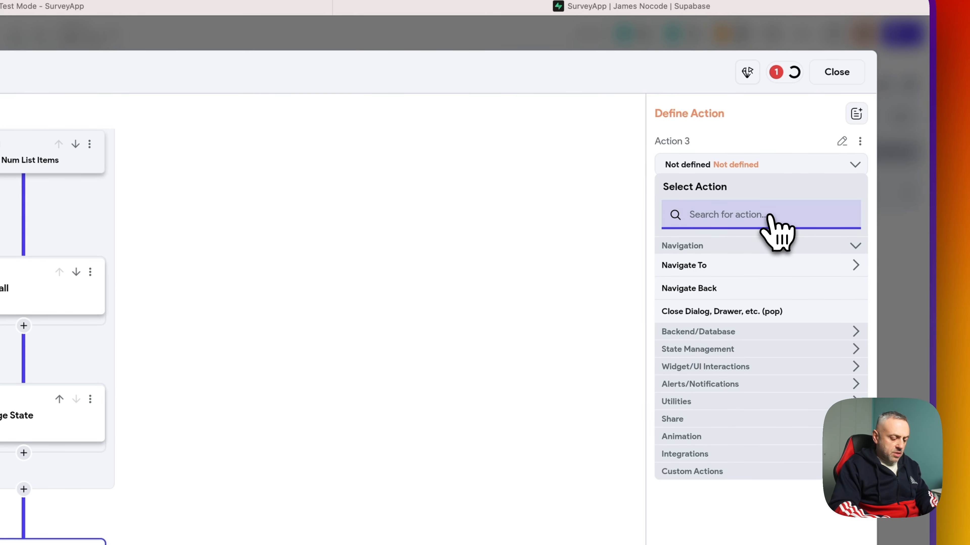
pyautogui.write('snac')
pyautogui.click(745, 267)
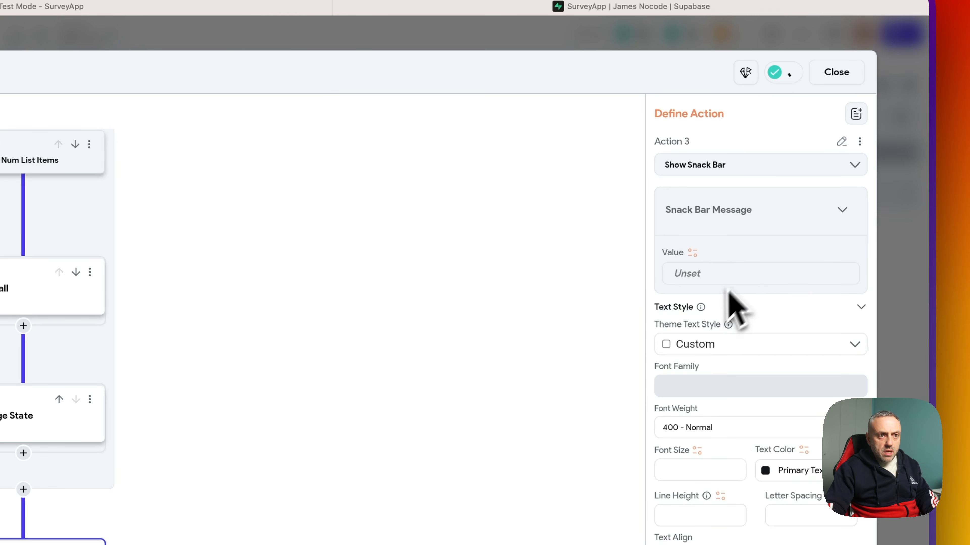
pyautogui.click(715, 278)
pyautogui.write('Survey')
pyautogui.write(' saved')
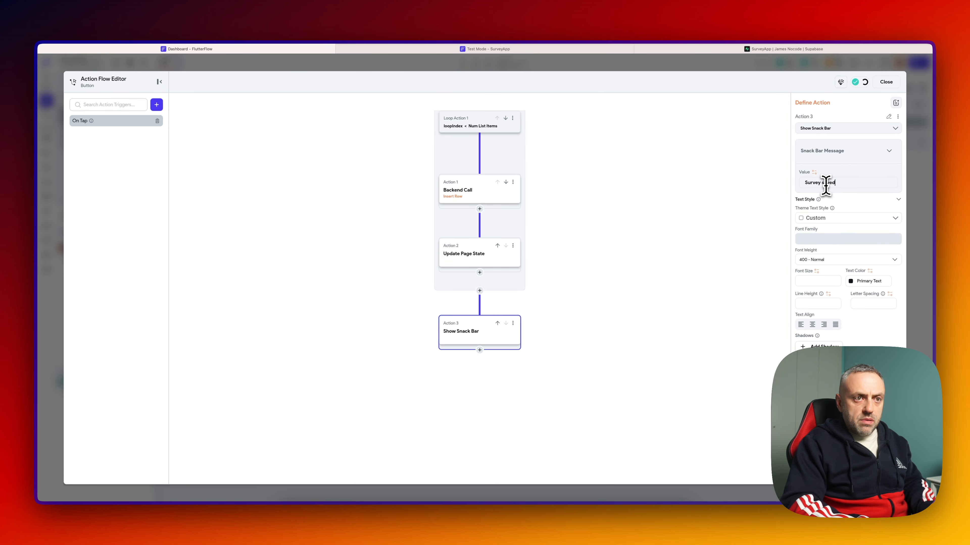
pyautogui.write(' successfully!')
pyautogui.scroll(-3, 841, 322)
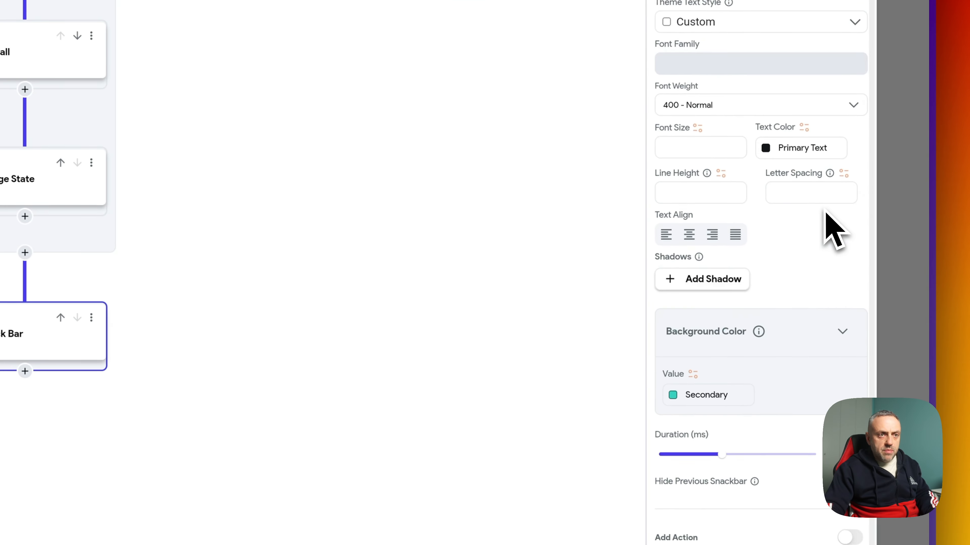
pyautogui.scroll(3, 831, 226)
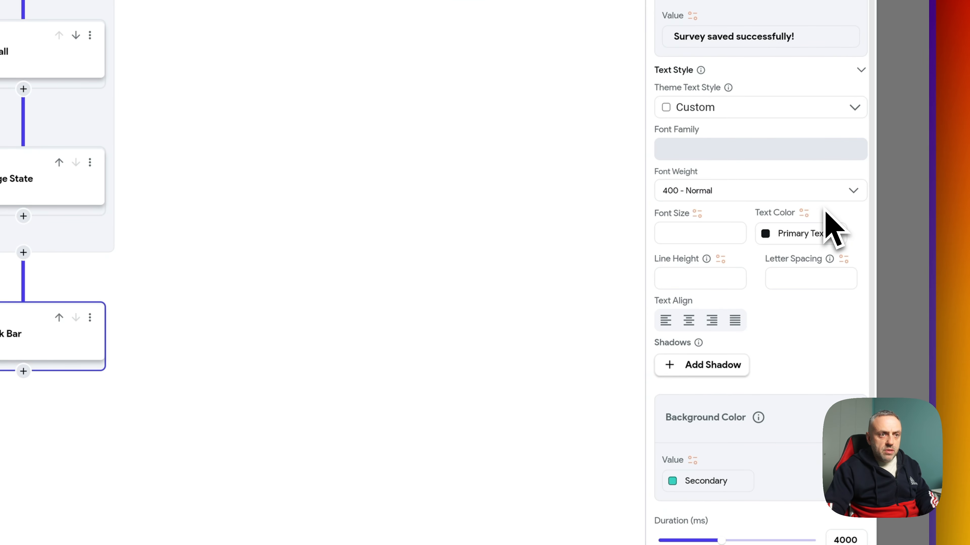
pyautogui.scroll(-4, 829, 223)
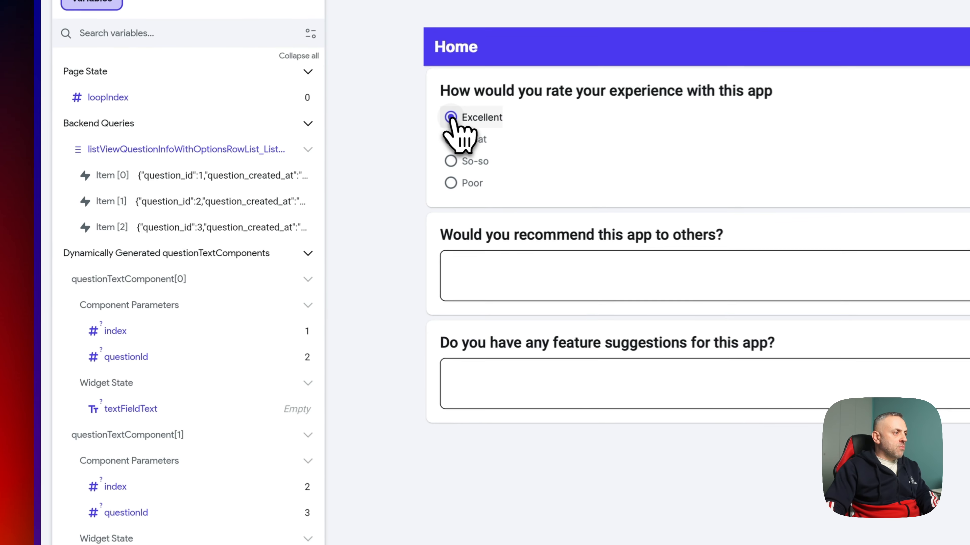
# - Submit a test survey with Excellent, 'Yes, I would' and 'Make it faster!', then check Supabase
pyautogui.click(247, 176)
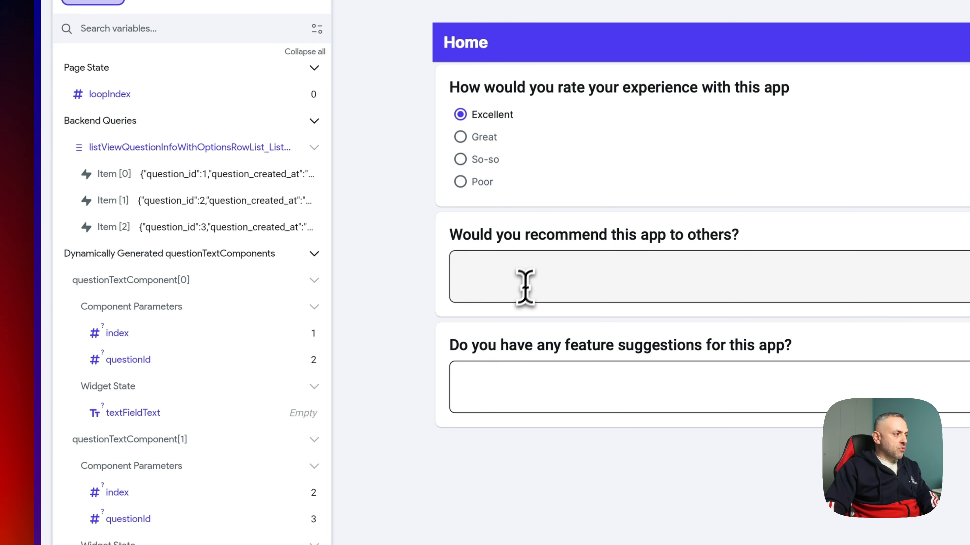
pyautogui.click(525, 286)
pyautogui.scroll(-10, 272, 458)
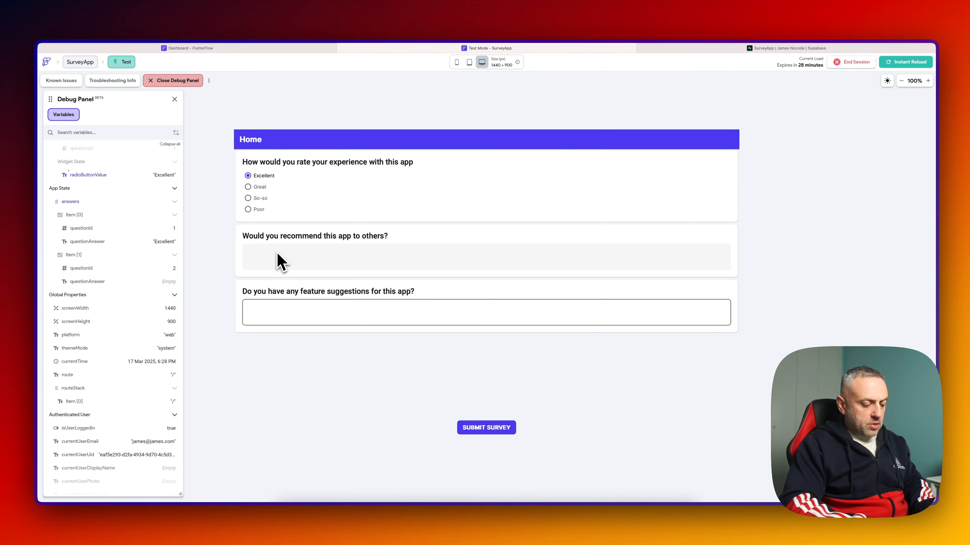
pyautogui.write('Yes, I would')
pyautogui.click(297, 306)
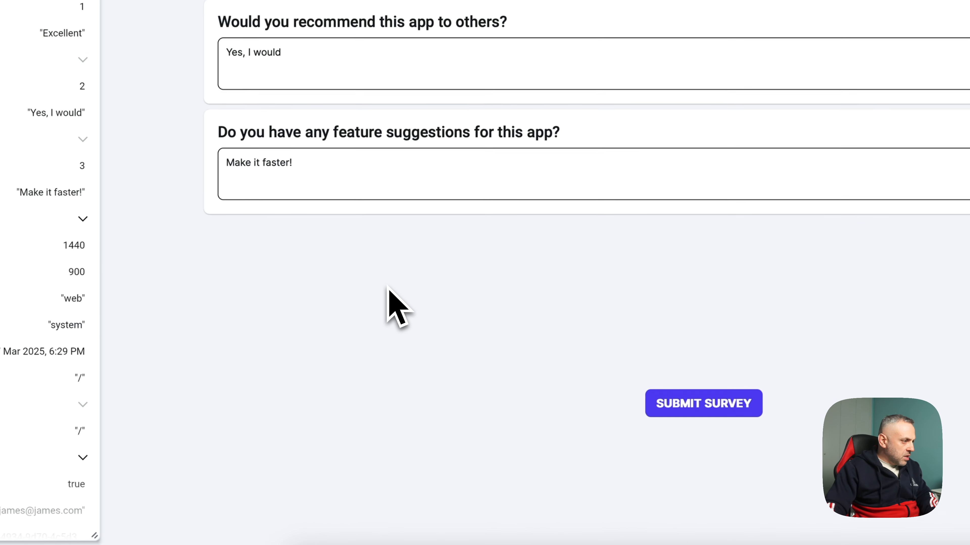
pyautogui.click(696, 418)
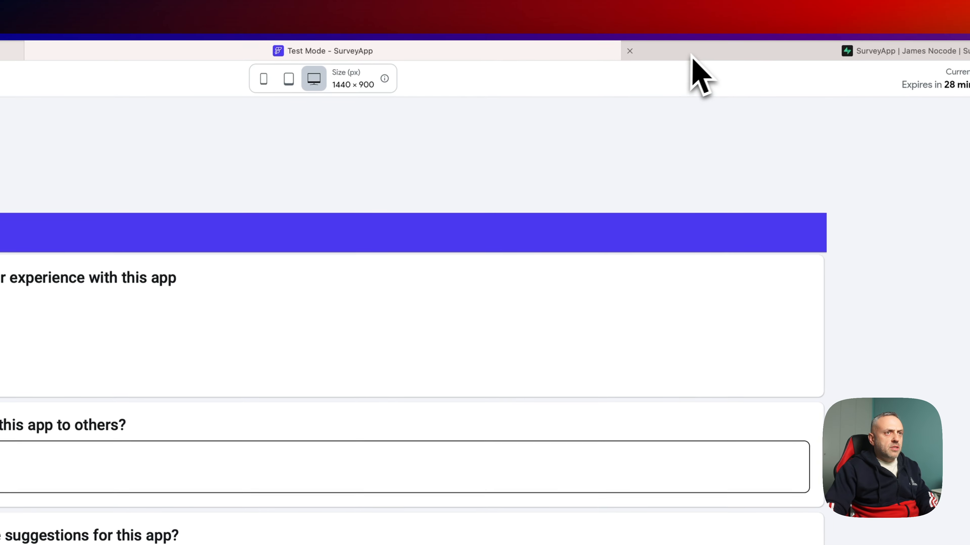
pyautogui.click(701, 56)
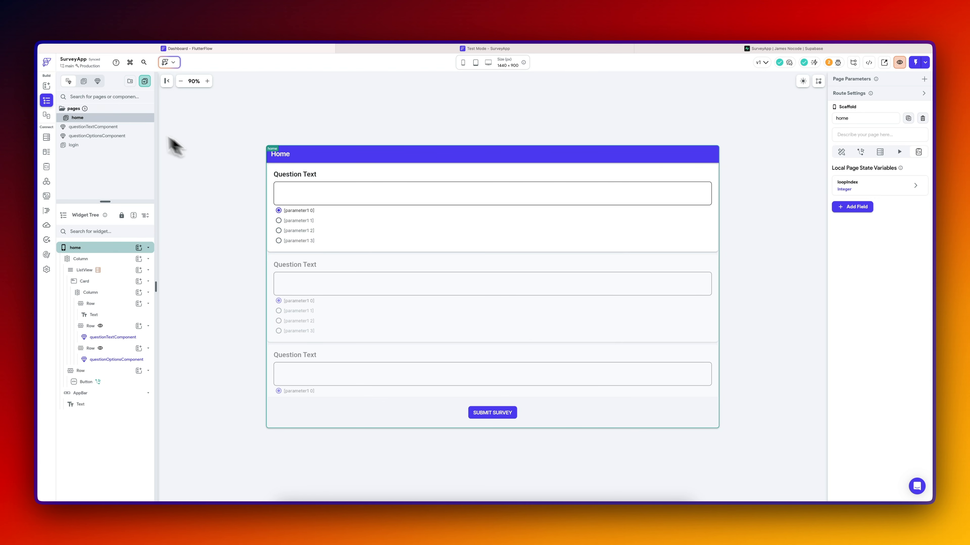
# - Create a blank page named AdminView
pyautogui.click(144, 81)
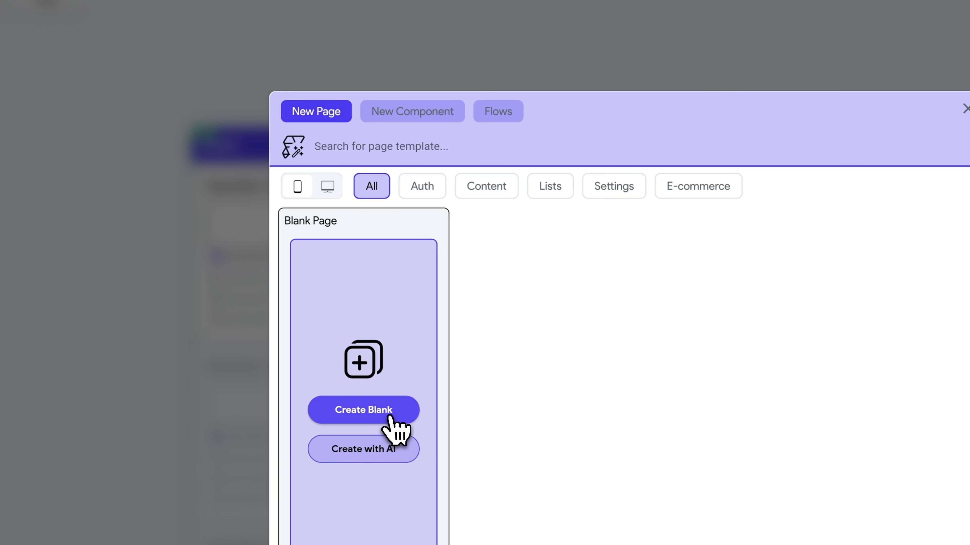
pyautogui.click(389, 420)
pyautogui.click(619, 359)
pyautogui.write('A')
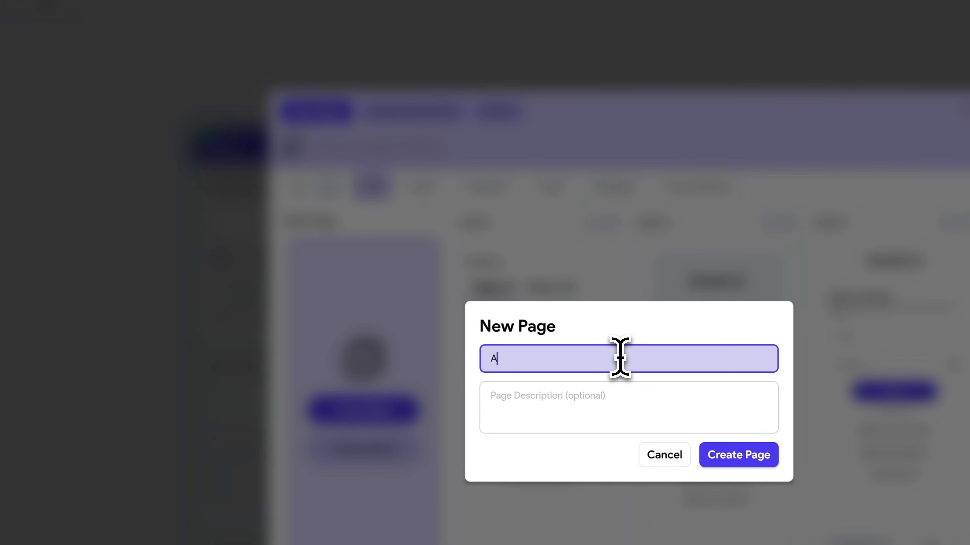
pyautogui.write('dminView')
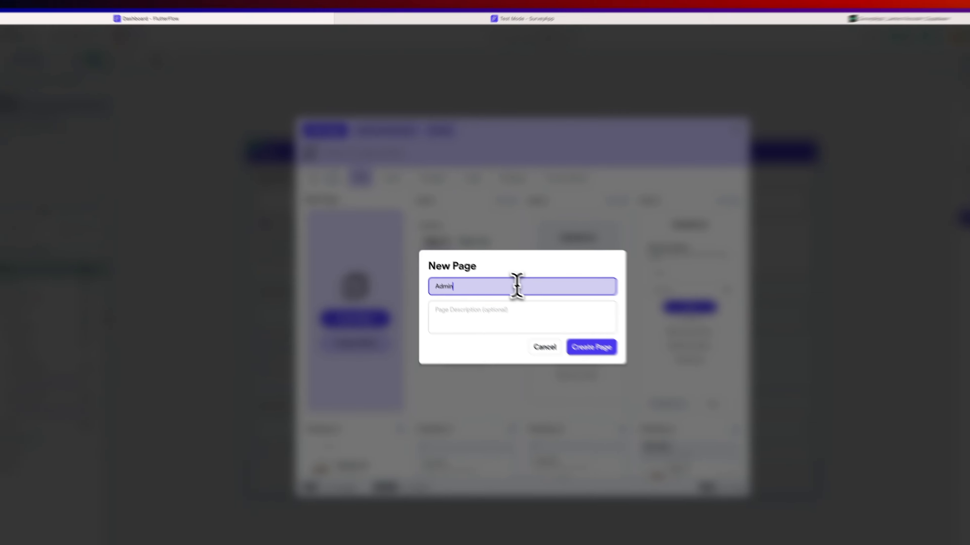
pyautogui.press('Return')
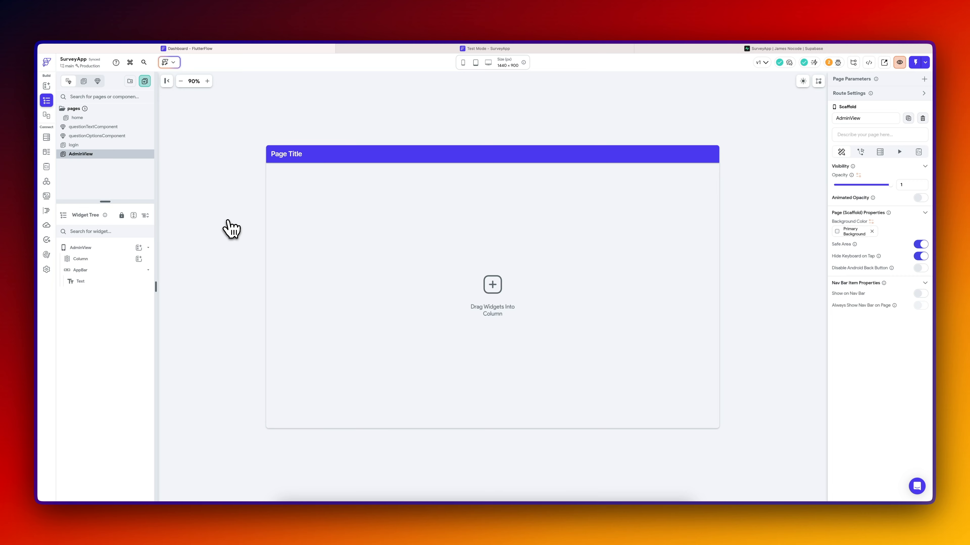
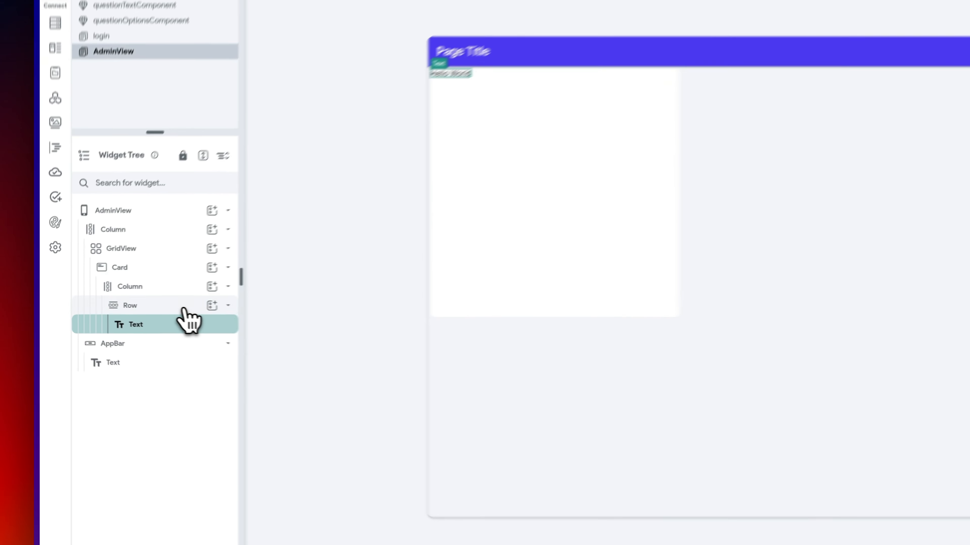
# - Duplicate the Hello World row and space the rows evenly in the card's column
pyautogui.click(116, 304)
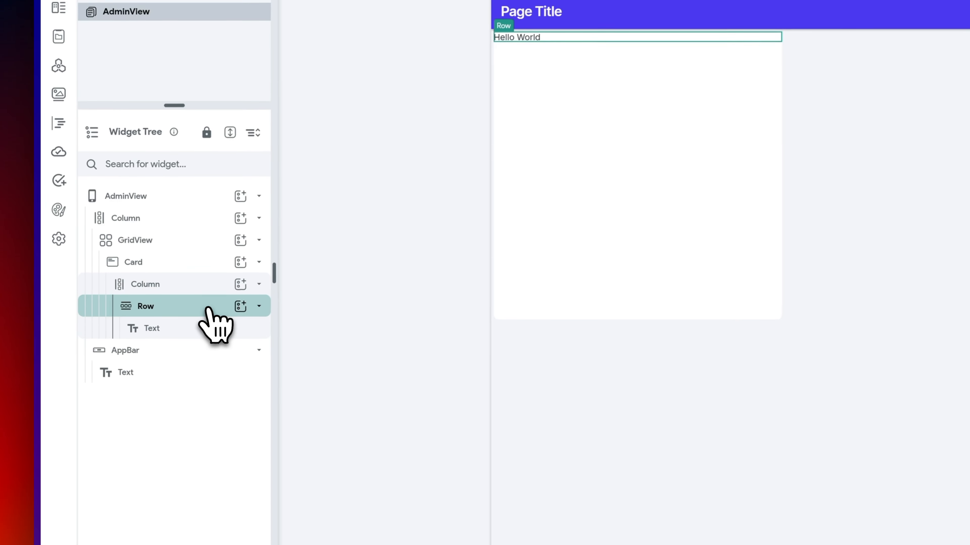
pyautogui.press('super+d')
pyautogui.press('super+d')
pyautogui.press('super+d')
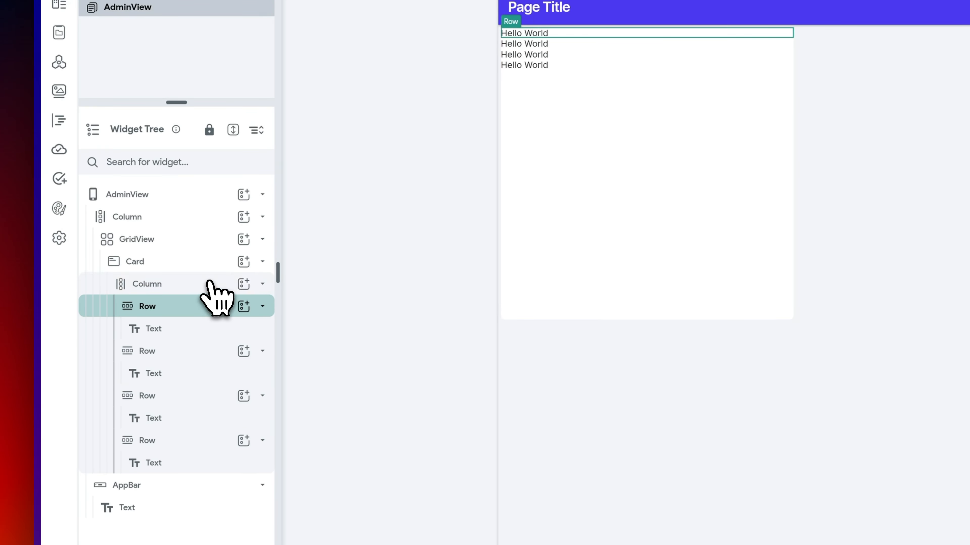
pyautogui.click(209, 284)
pyautogui.click(919, 340)
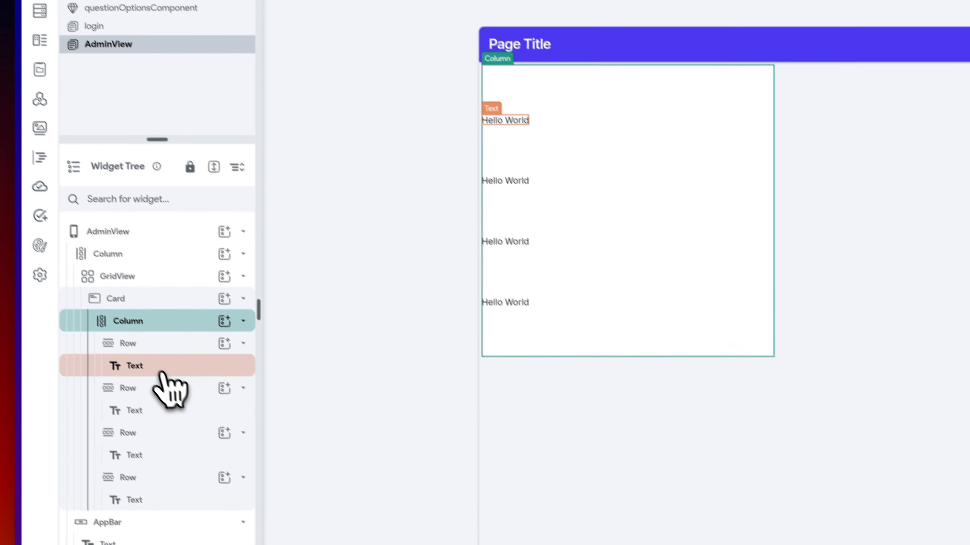
pyautogui.click(162, 369)
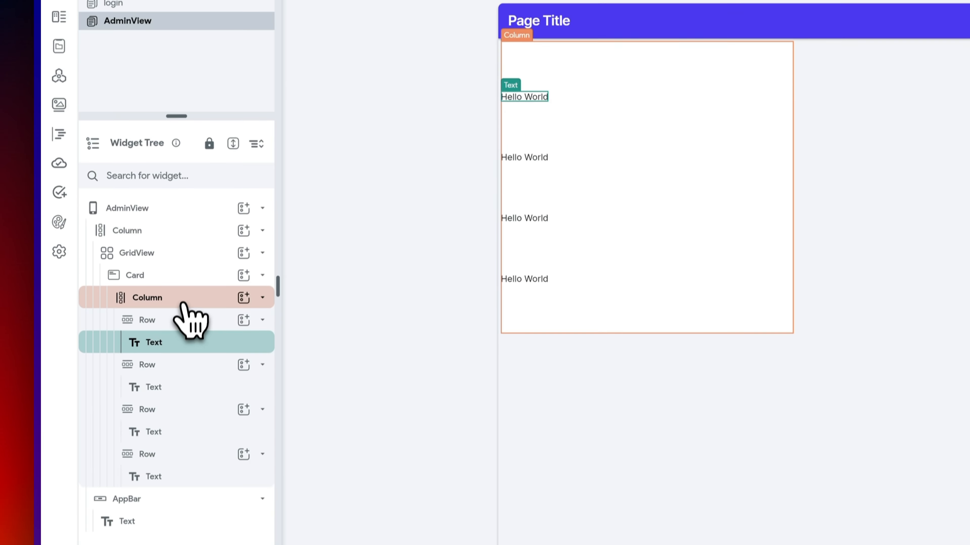
# - Give the card uniform padding 10 and elevation 2, then go to Supabase
pyautogui.click(183, 292)
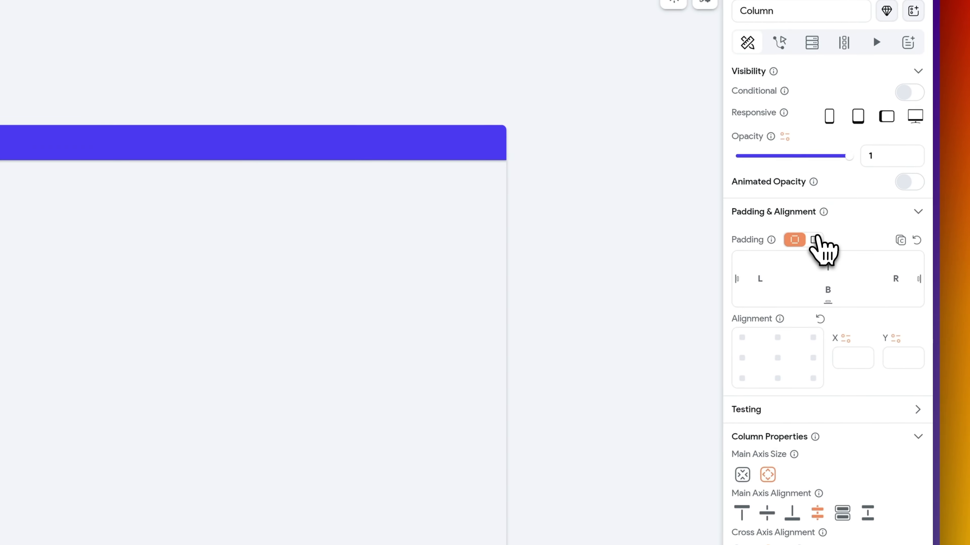
pyautogui.click(815, 240)
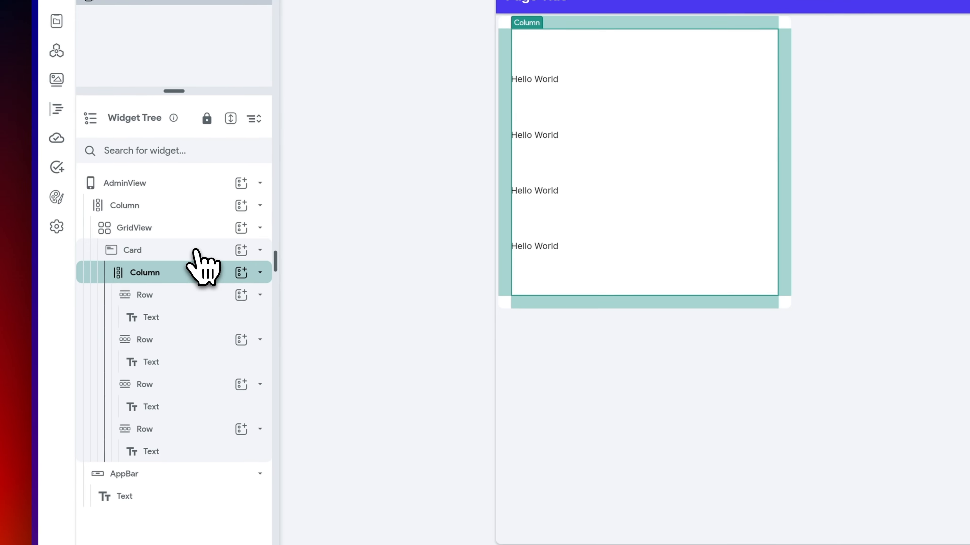
pyautogui.click(197, 252)
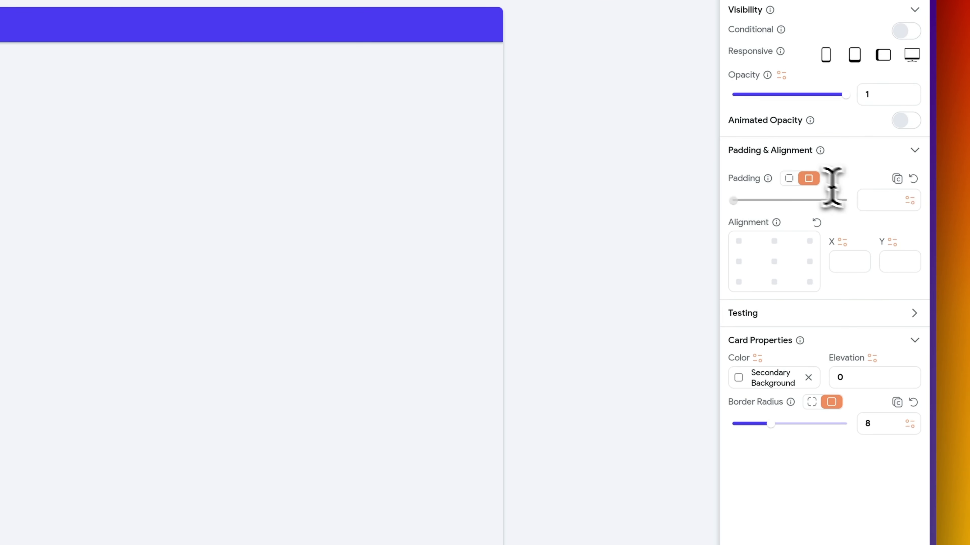
pyautogui.click(879, 196)
pyautogui.write('10')
pyautogui.click(872, 378)
pyautogui.write('2')
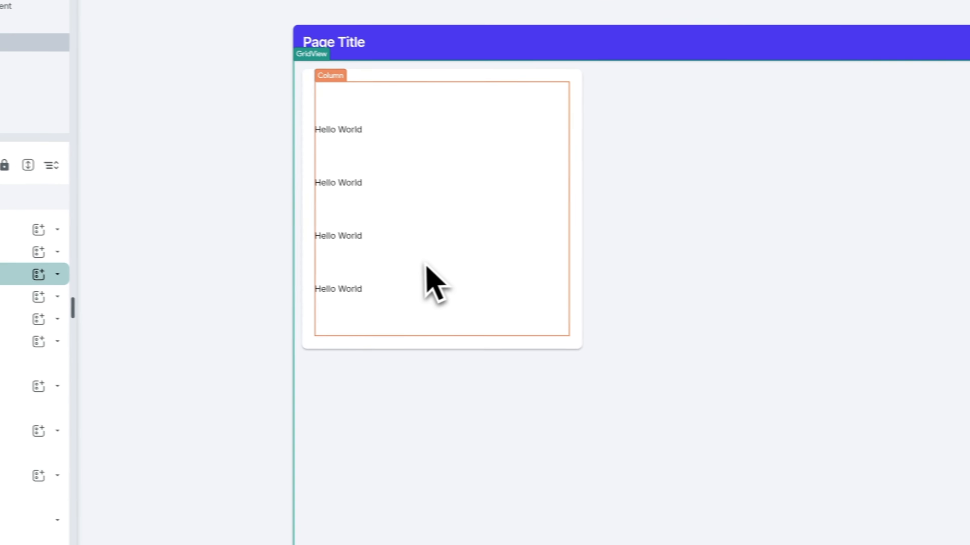
pyautogui.click(439, 275)
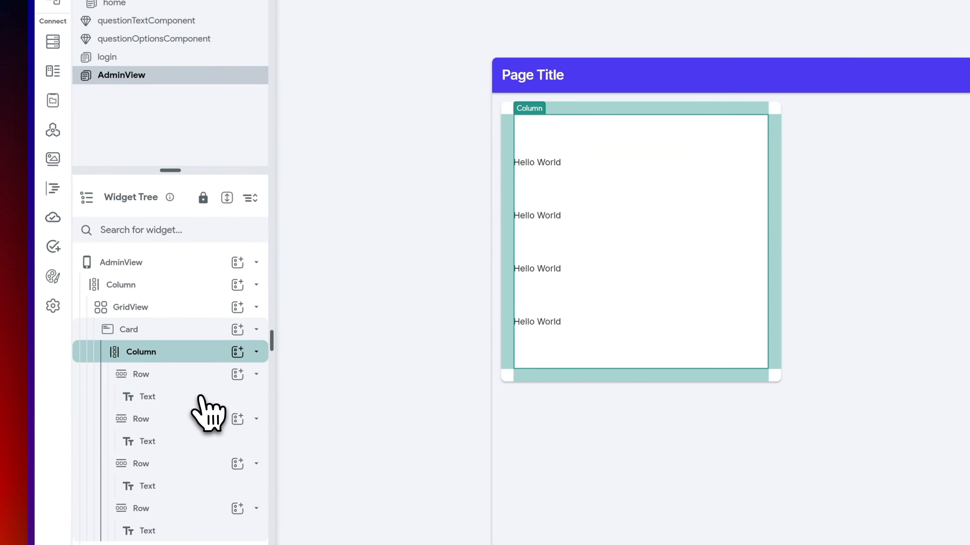
pyautogui.click(199, 397)
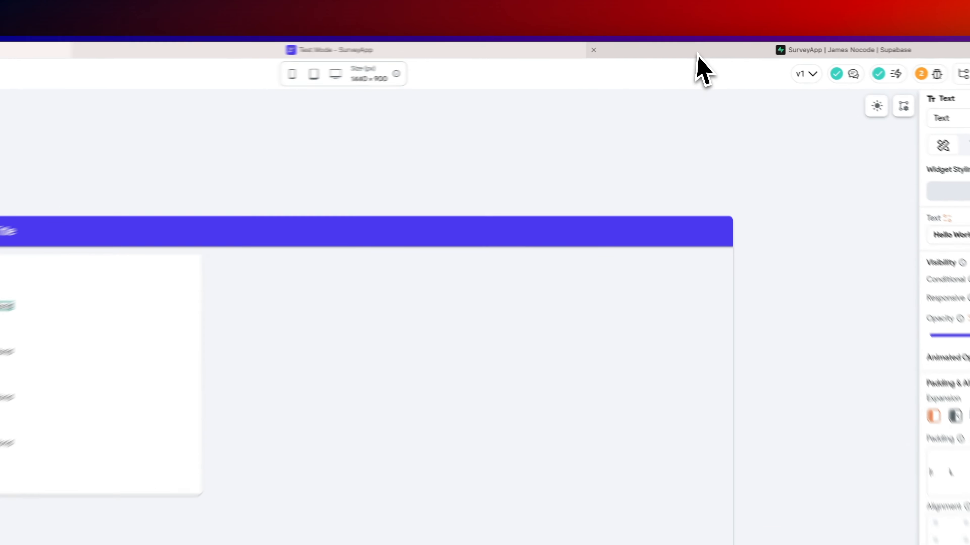
pyautogui.click(702, 51)
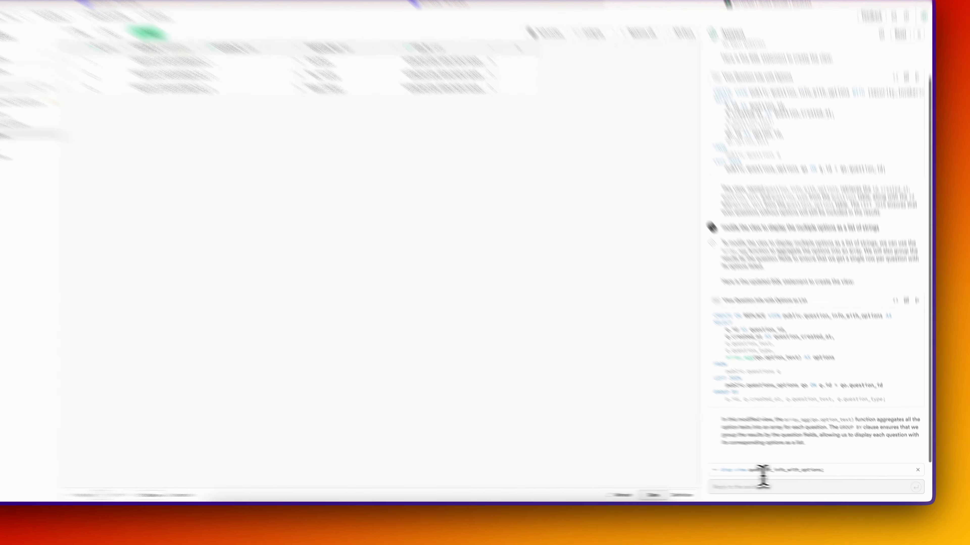
# - Ask the Supabase Assistant for an admin view showing each user's email, responses and submission time
pyautogui.click(763, 484)
pyautogui.write('create an')
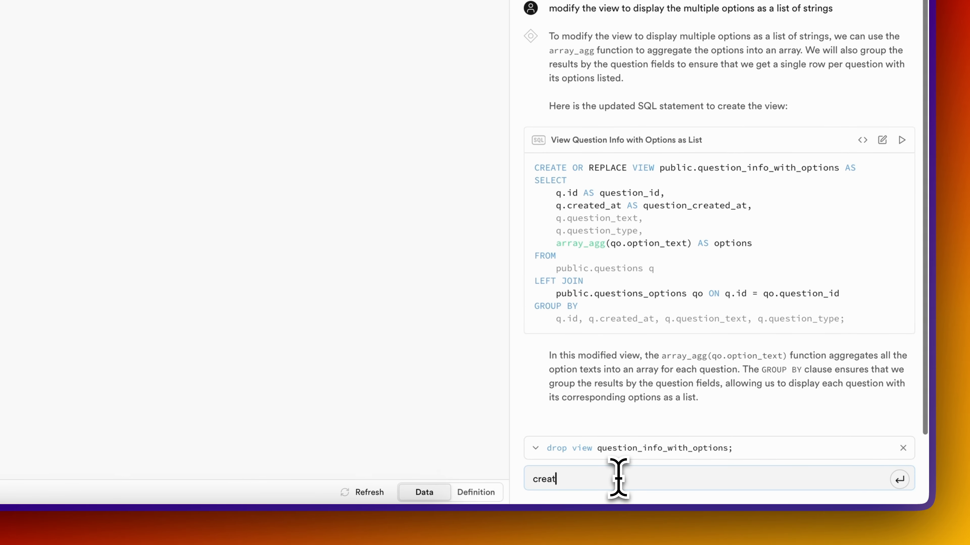
pyautogui.write(' admin view that will di')
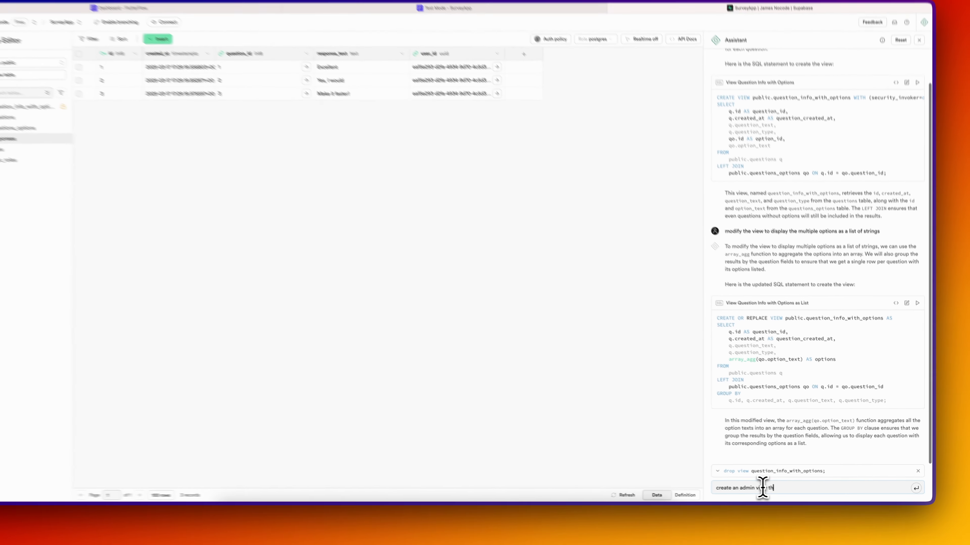
pyautogui.write('splay each user response as its own re')
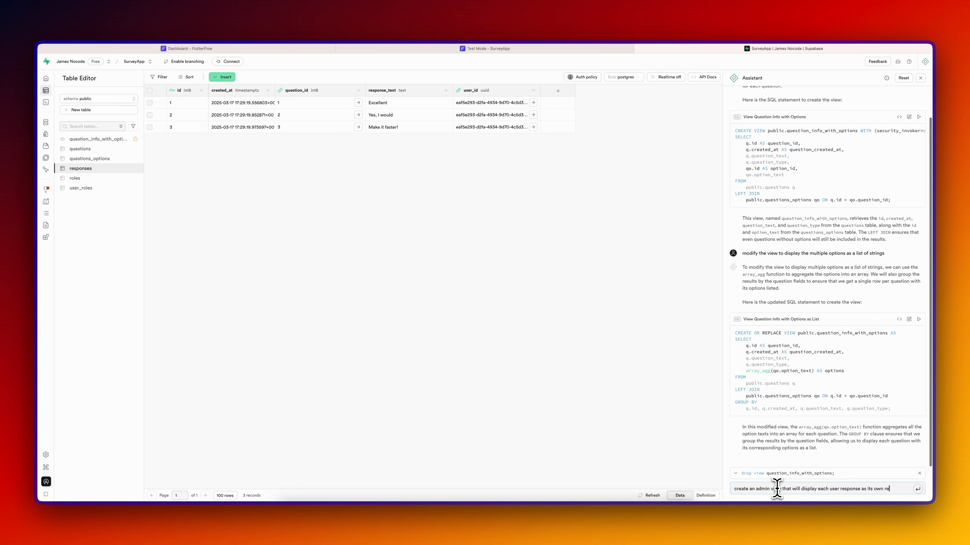
pyautogui.write('spla')
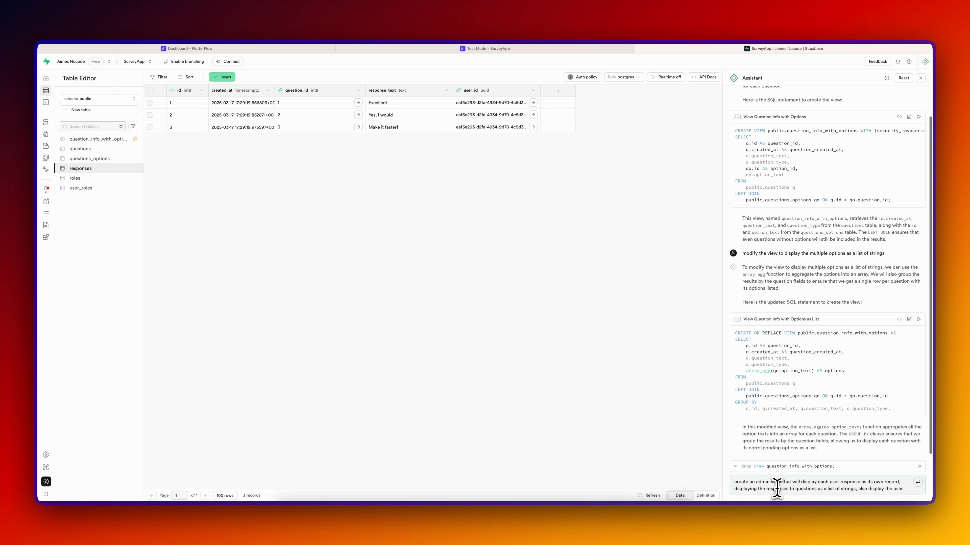
pyautogui.write('mail and the newest created_at as')
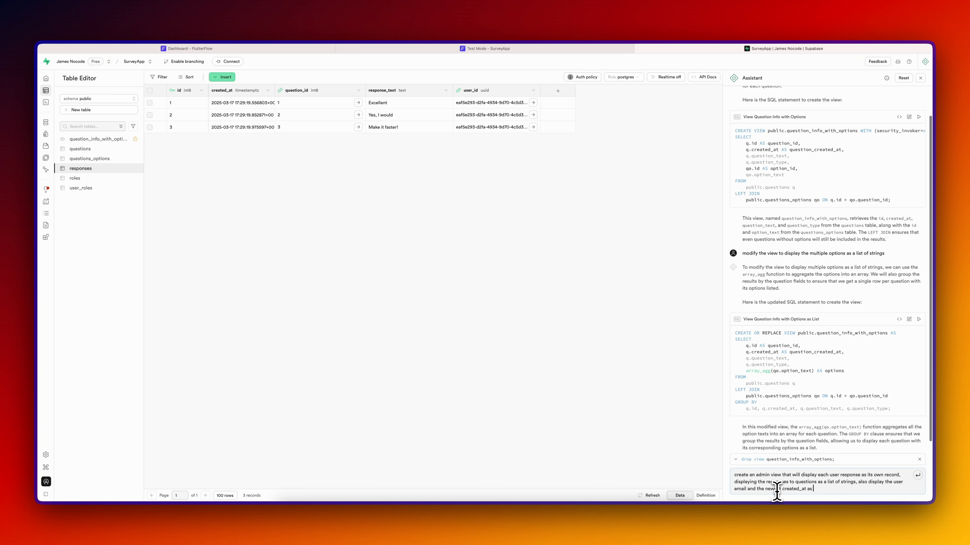
pyautogui.write('onses was submitted')
pyautogui.press('Return')
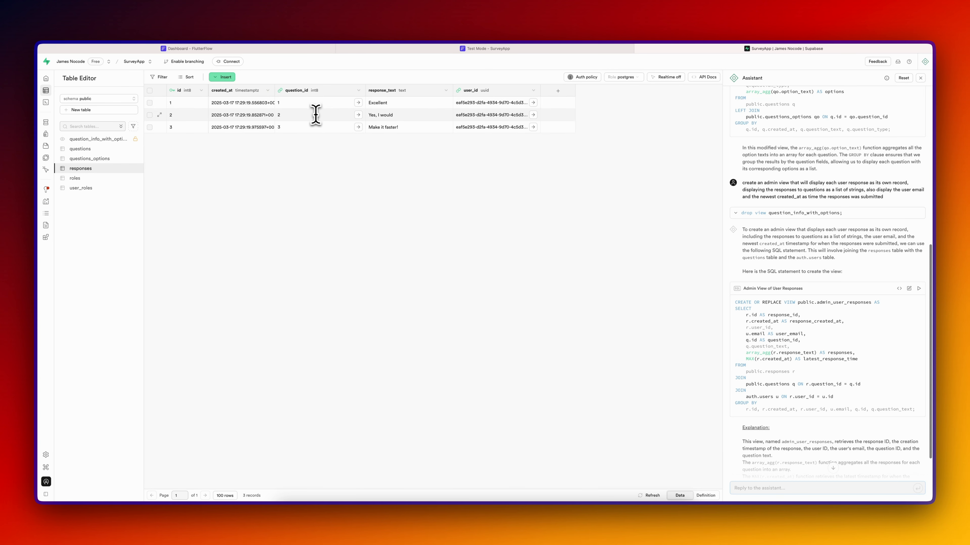
pyautogui.scroll(-2, 818, 369)
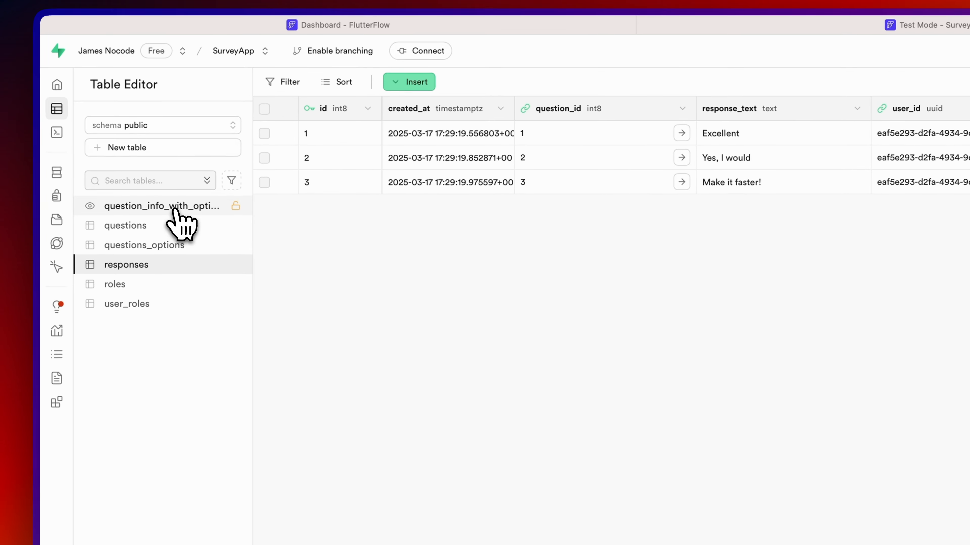
# - Inspect the questions table and the new admin_user_responses view
pyautogui.click(176, 224)
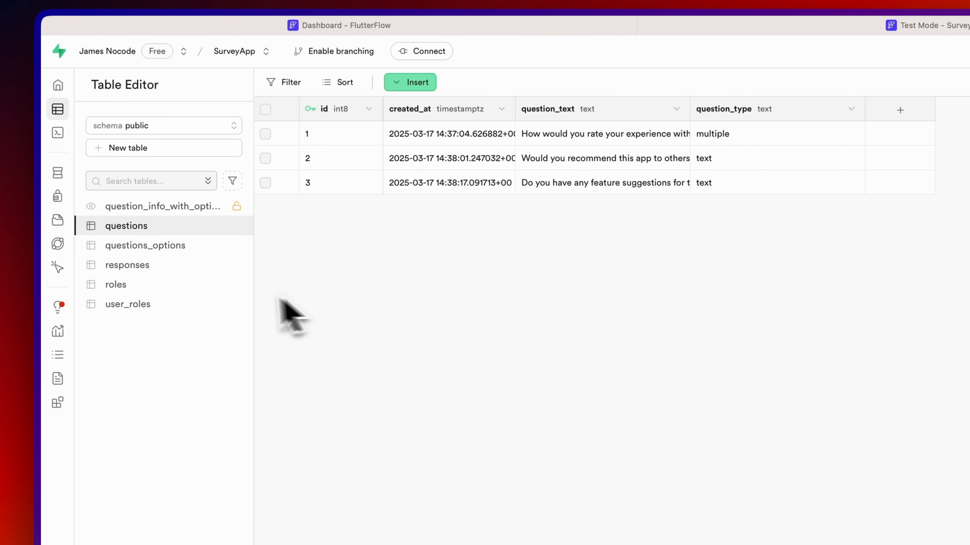
pyautogui.click(180, 206)
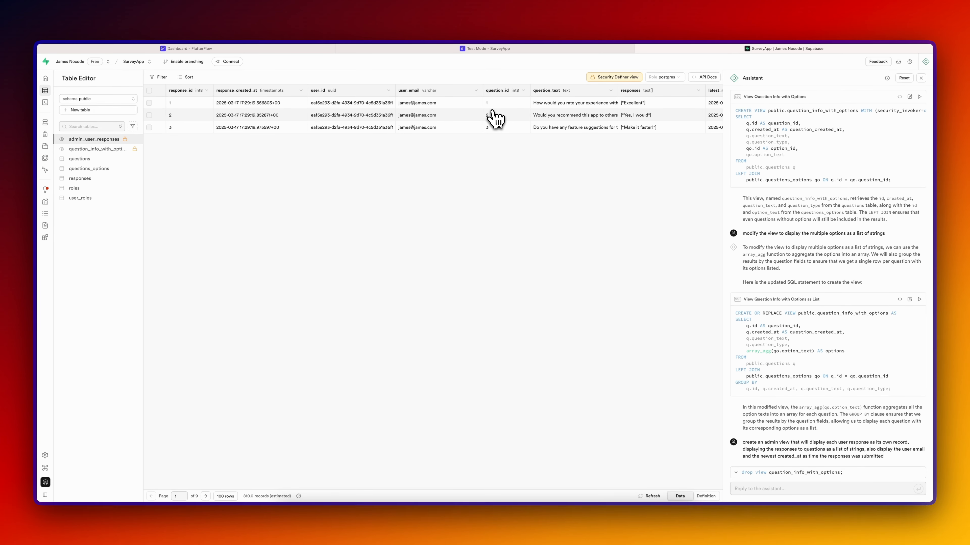
pyautogui.hscroll(4, 376, 111)
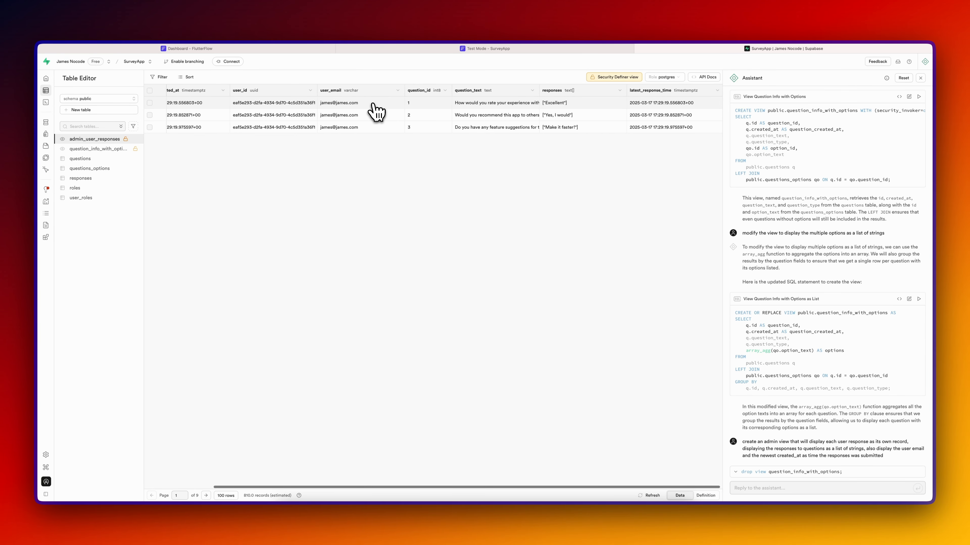
pyautogui.hscroll(-3, 376, 111)
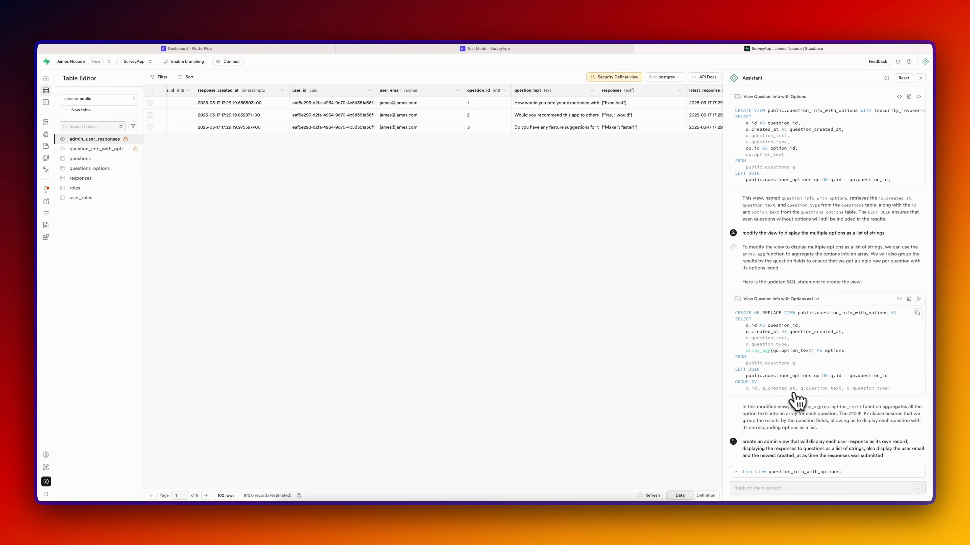
# - Have the Assistant regroup the view by user_id, try running it, then open it in the SQL editor
pyautogui.click(767, 488)
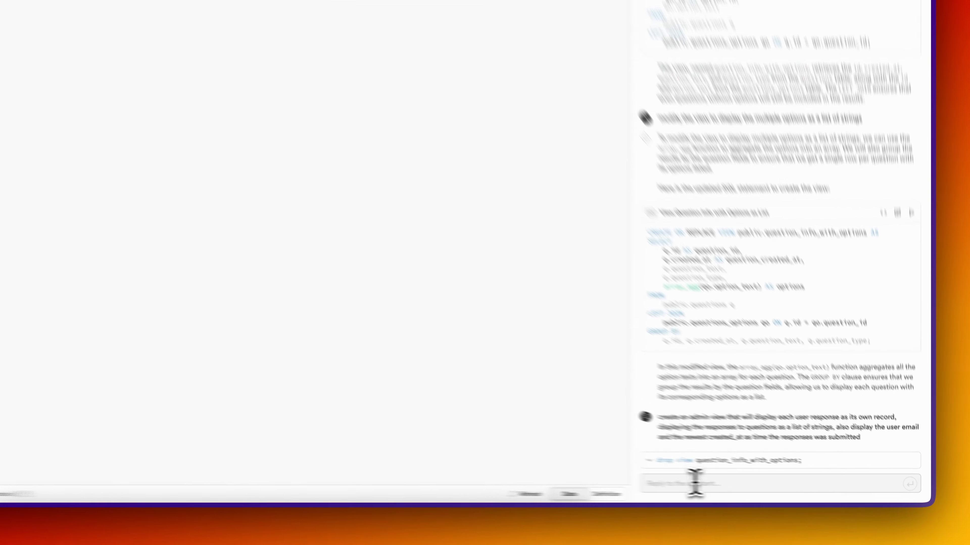
pyautogui.write('change the view so t')
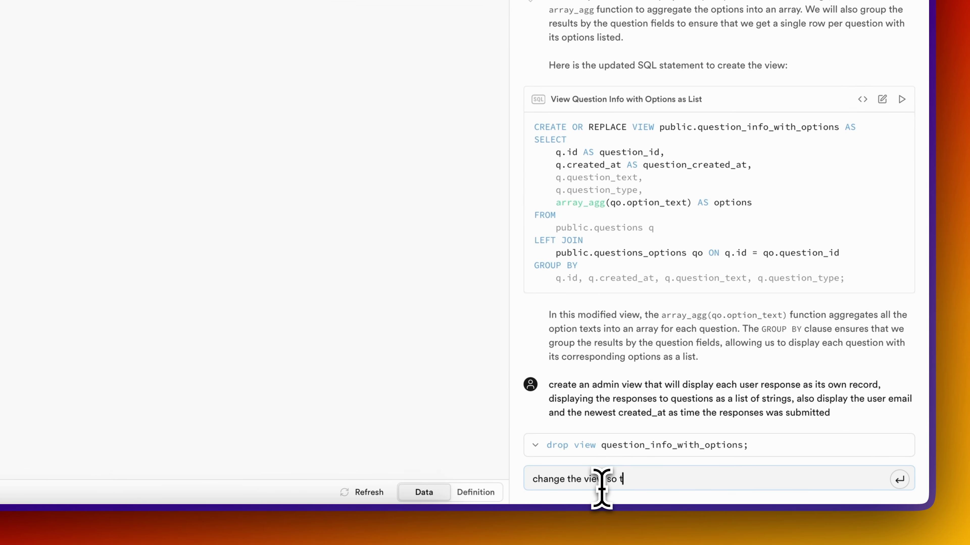
pyautogui.write("hat we're grouping just by the user_id")
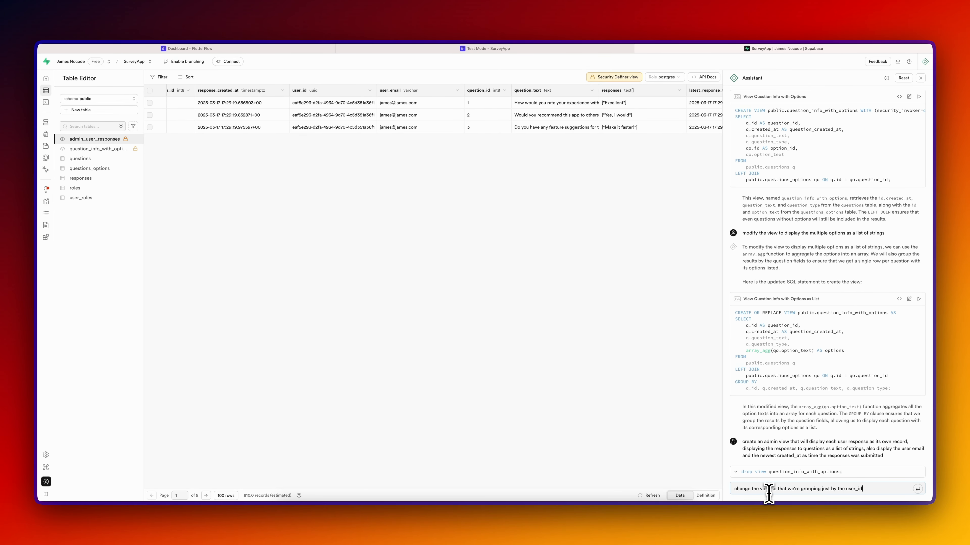
pyautogui.press('Return')
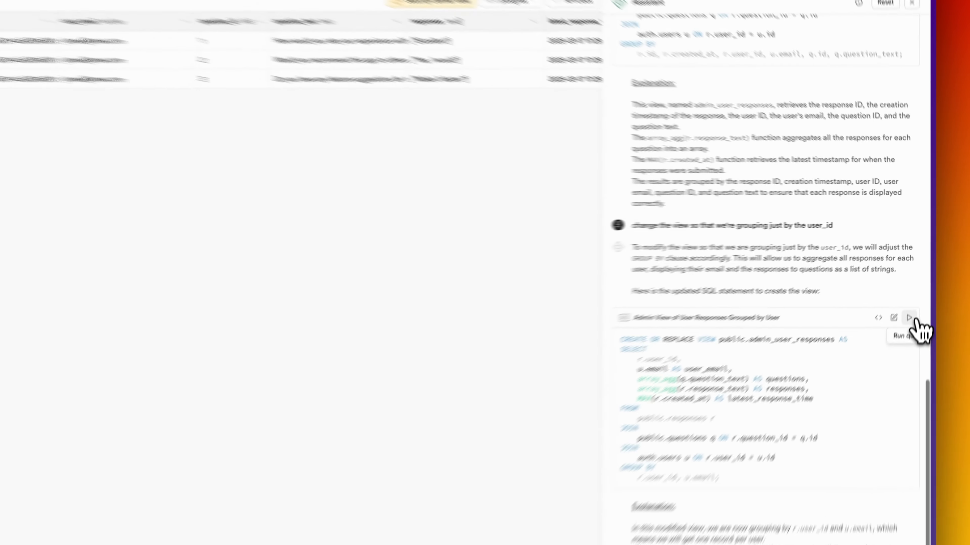
pyautogui.click(919, 279)
pyautogui.click(859, 412)
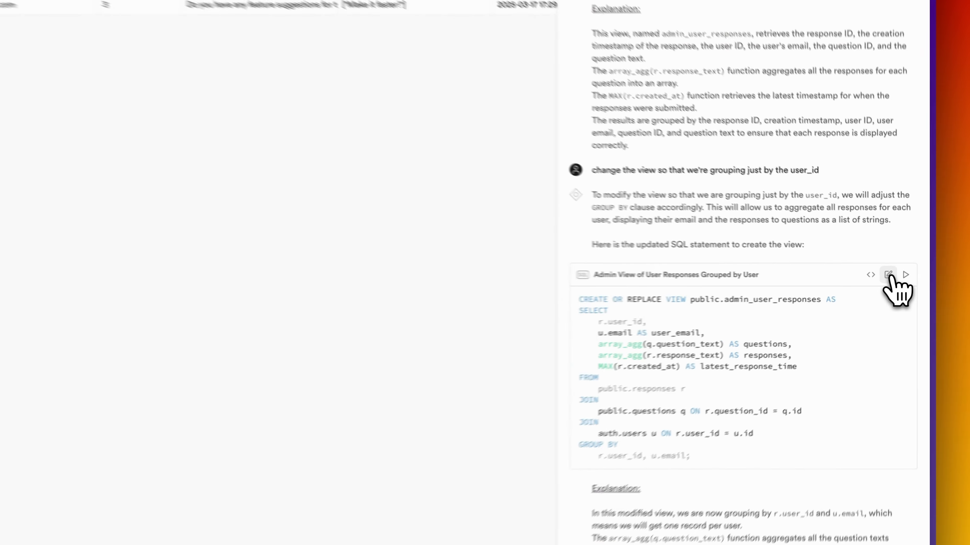
pyautogui.click(909, 279)
# - Run the SQL that recreates admin_user_responses grouped by user, confirming the destructive query
pyautogui.click(163, 195)
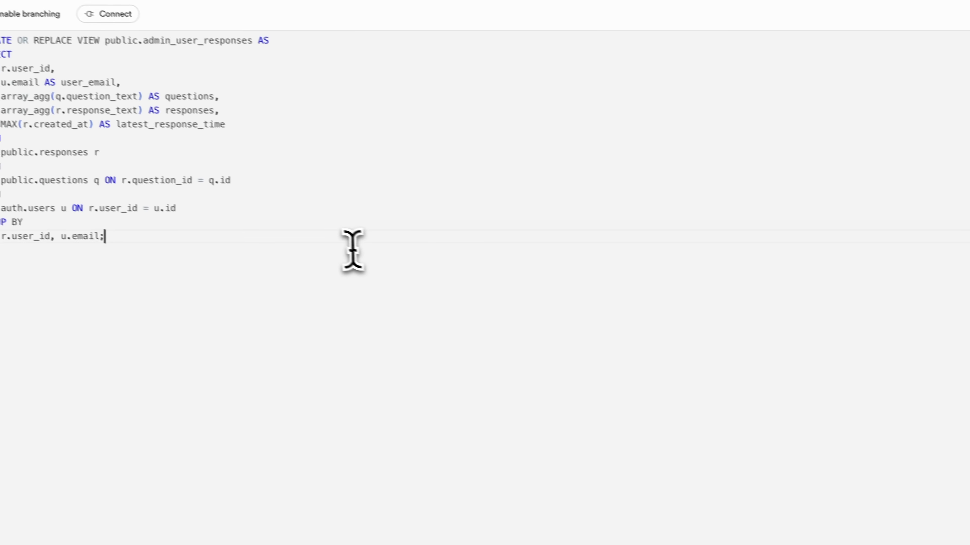
pyautogui.press('super+Up')
pyautogui.press('Down')
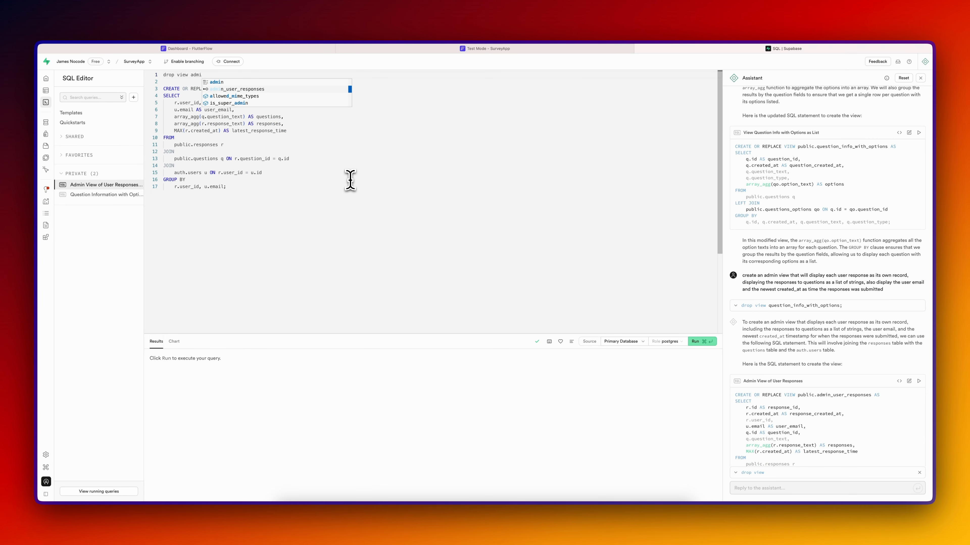
pyautogui.press('Return')
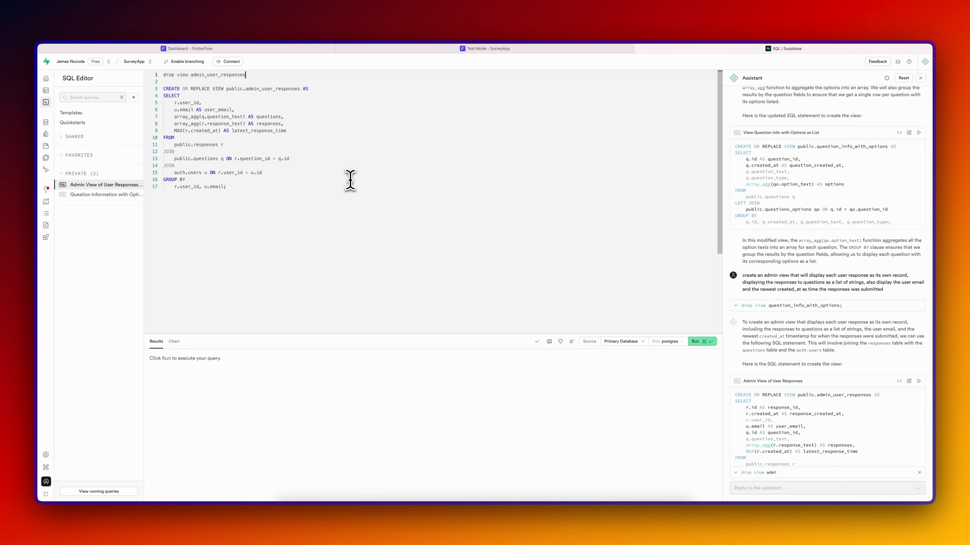
pyautogui.press('super+Return')
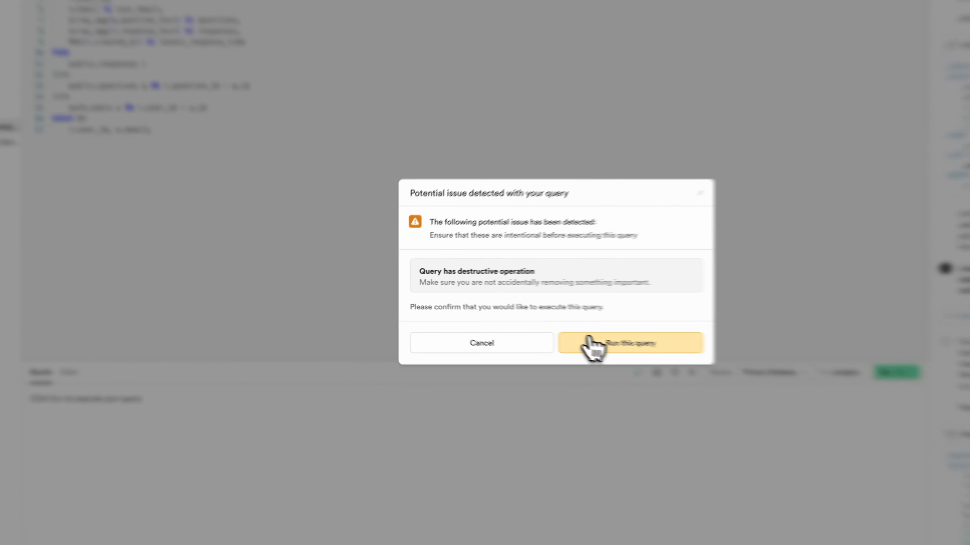
pyautogui.click(507, 322)
# - Show admin_user_responses in the table editor and autofit the responses column
pyautogui.click(108, 134)
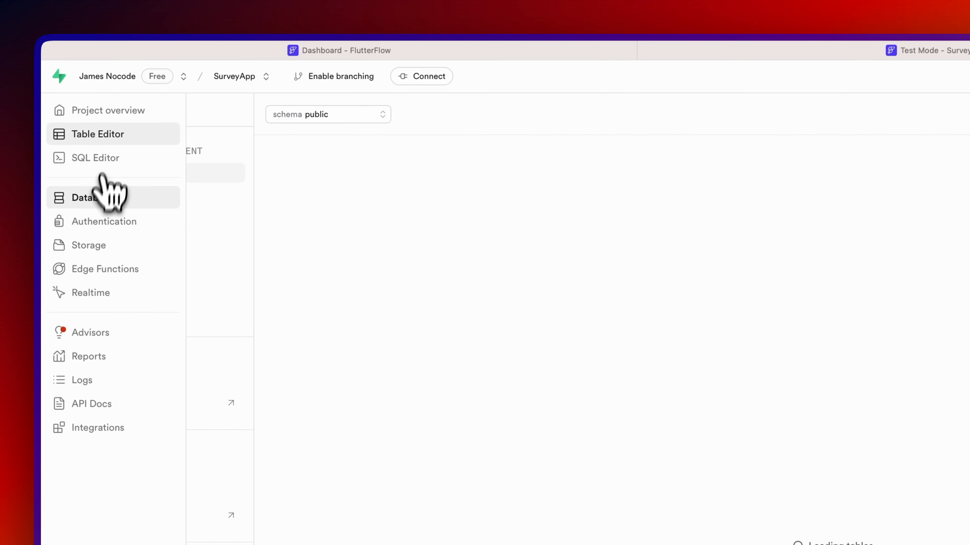
pyautogui.click(160, 232)
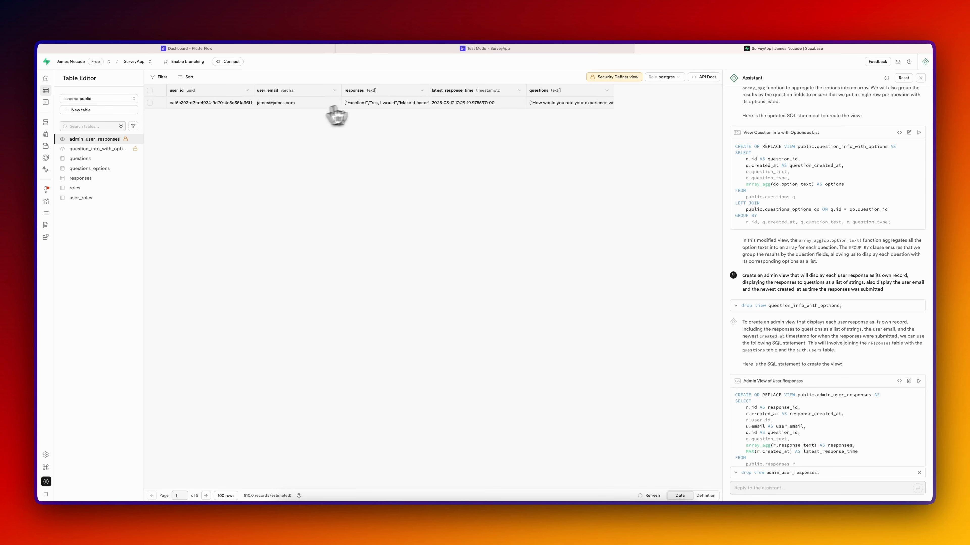
pyautogui.doubleClick(428, 91)
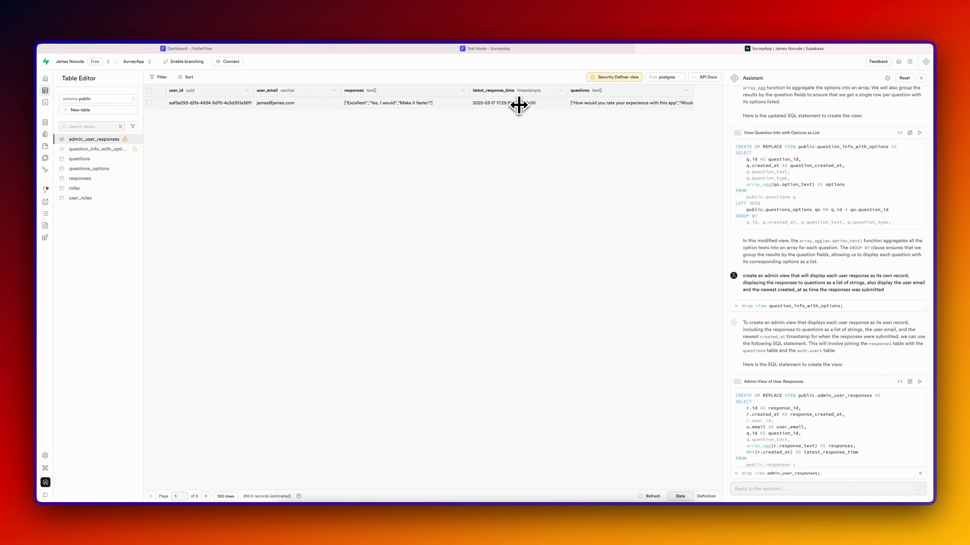
# - Re-import the Supabase schema in FlutterFlow so admin_user_responses is available
pyautogui.click(294, 50)
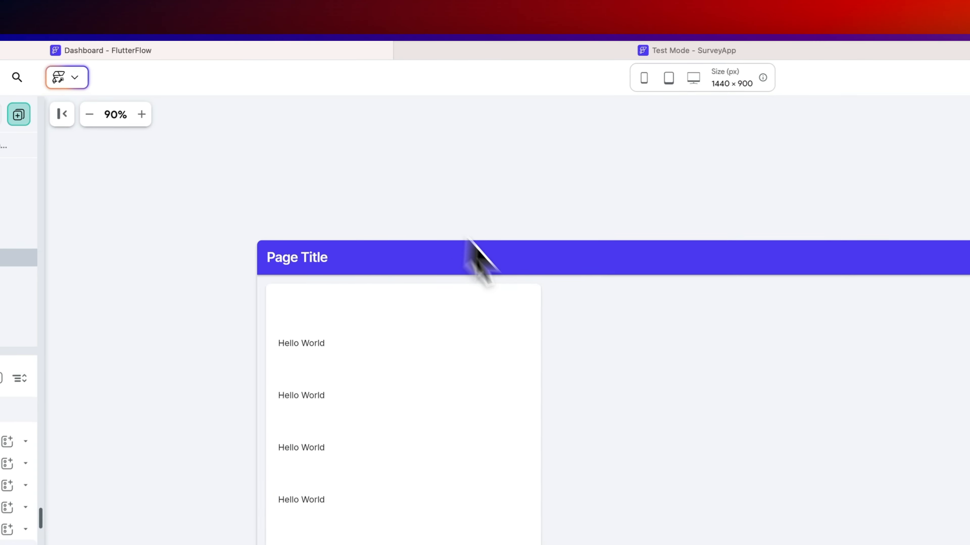
pyautogui.press('super+k')
pyautogui.write('supa')
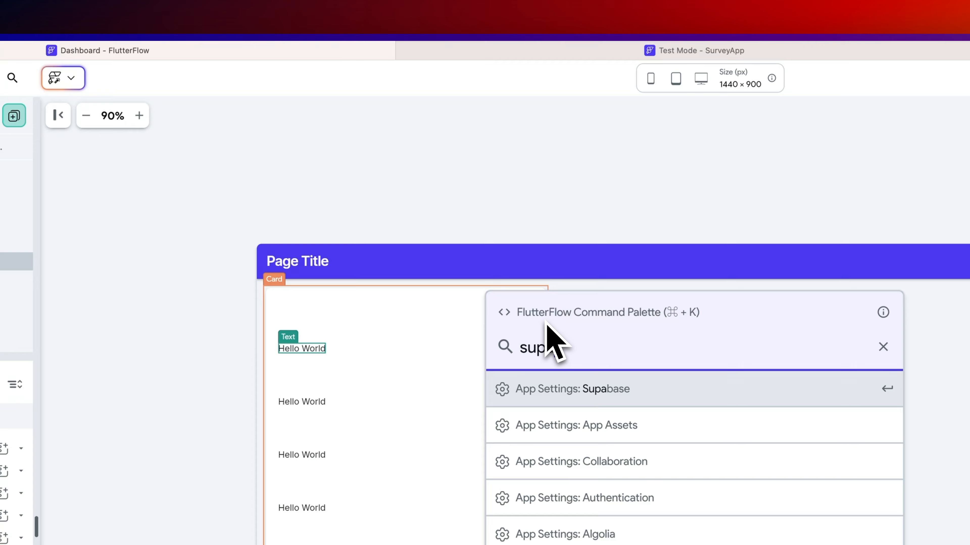
pyautogui.press('Return')
pyautogui.click(627, 246)
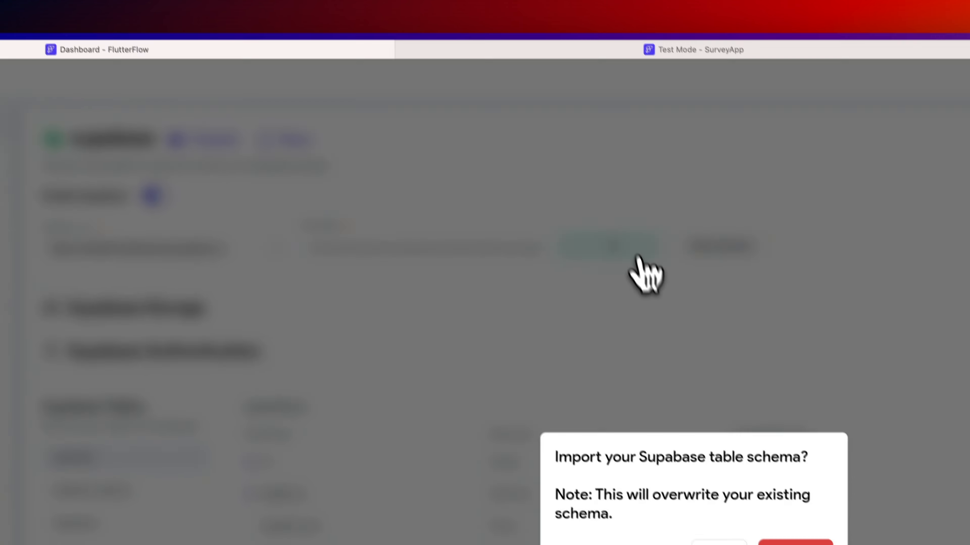
pyautogui.click(795, 544)
pyautogui.click(364, 405)
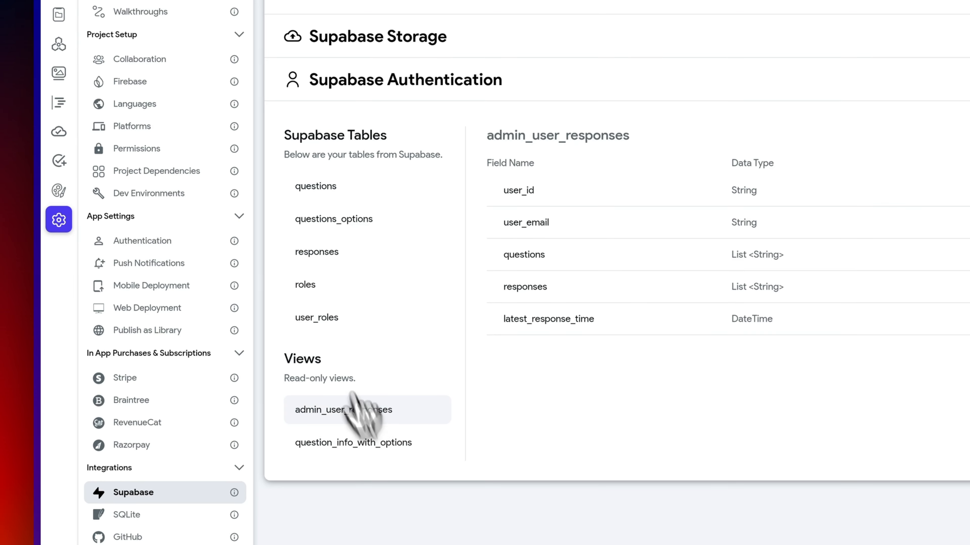
# - Add a Supabase query on admin_user_responses to the AdminView grid
pyautogui.click(61, 126)
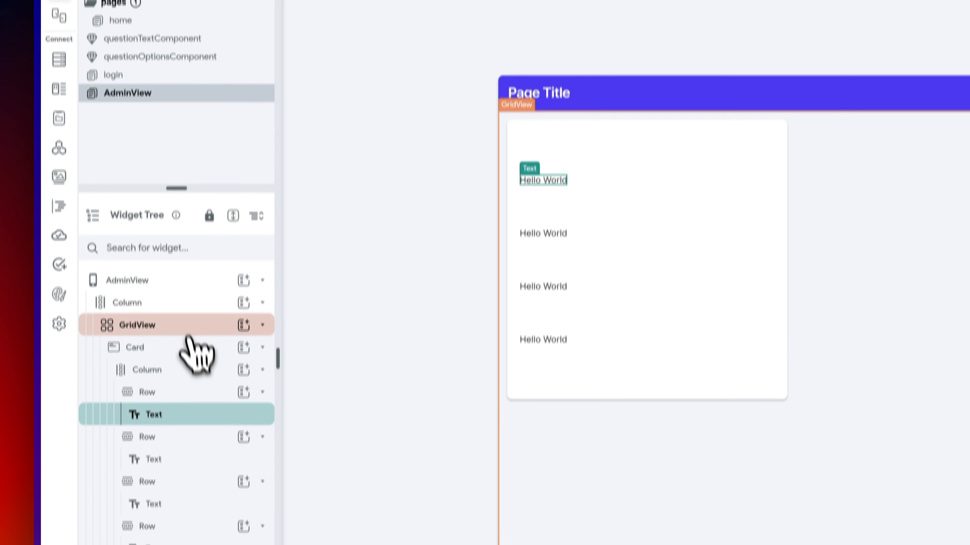
pyautogui.click(184, 465)
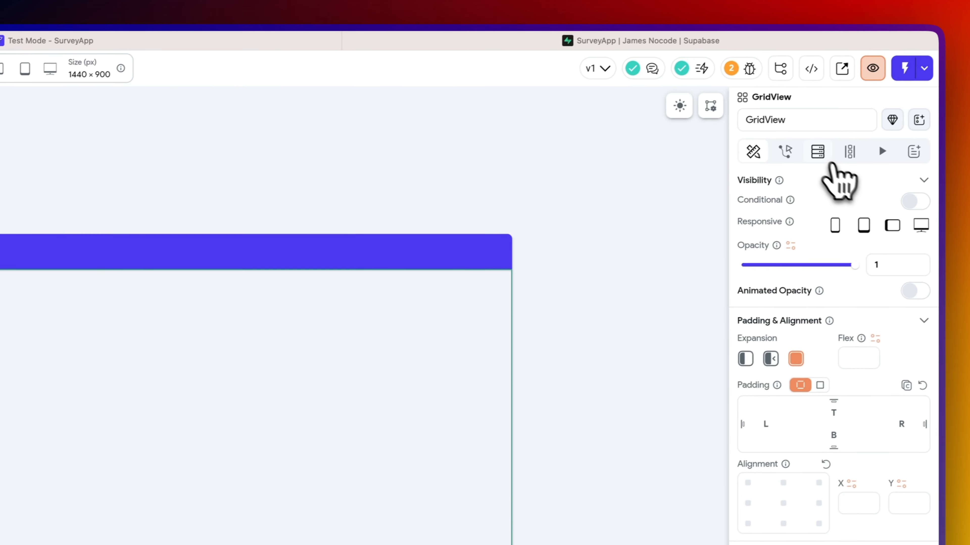
pyautogui.click(904, 126)
pyautogui.click(889, 163)
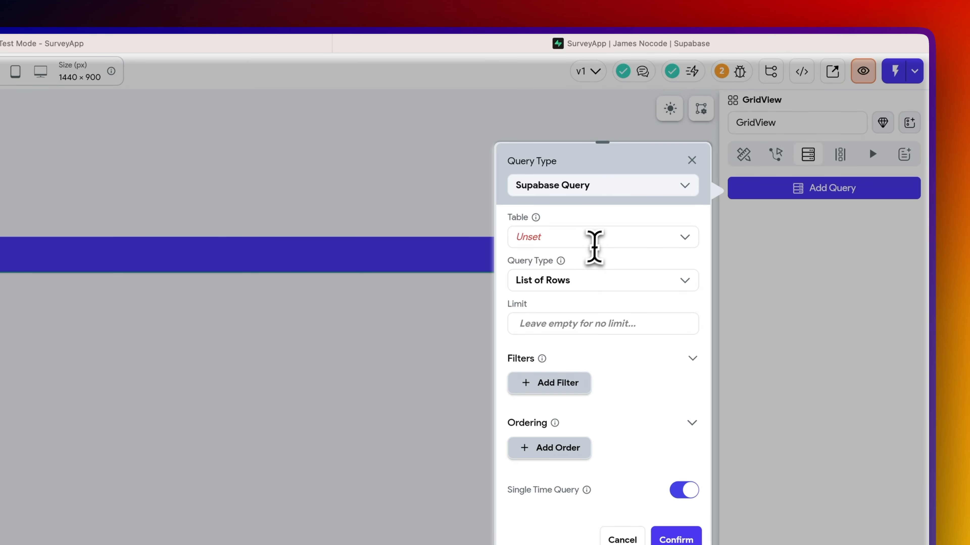
pyautogui.click(595, 238)
pyautogui.click(599, 272)
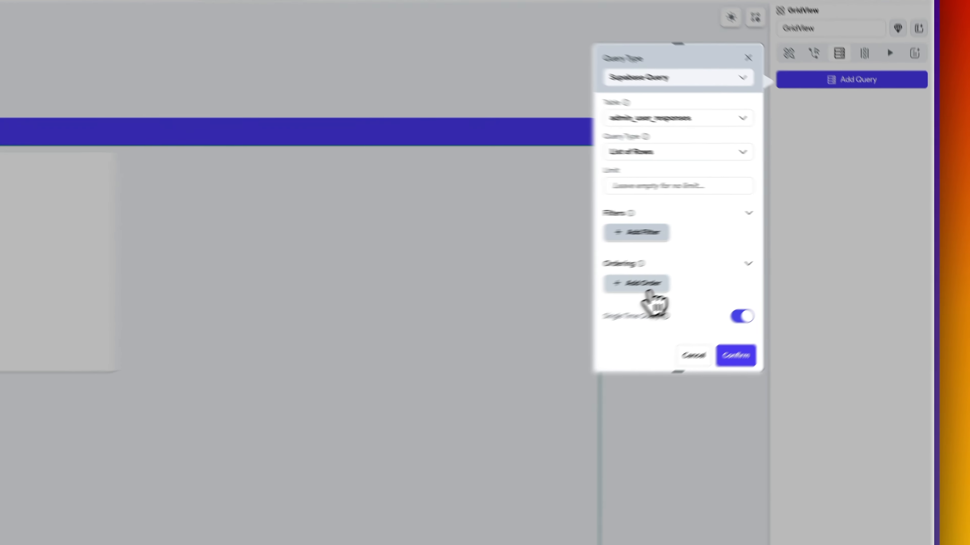
# - Order the grid query by latest_response_time, increasing
pyautogui.click(742, 250)
pyautogui.scroll(-2, 762, 265)
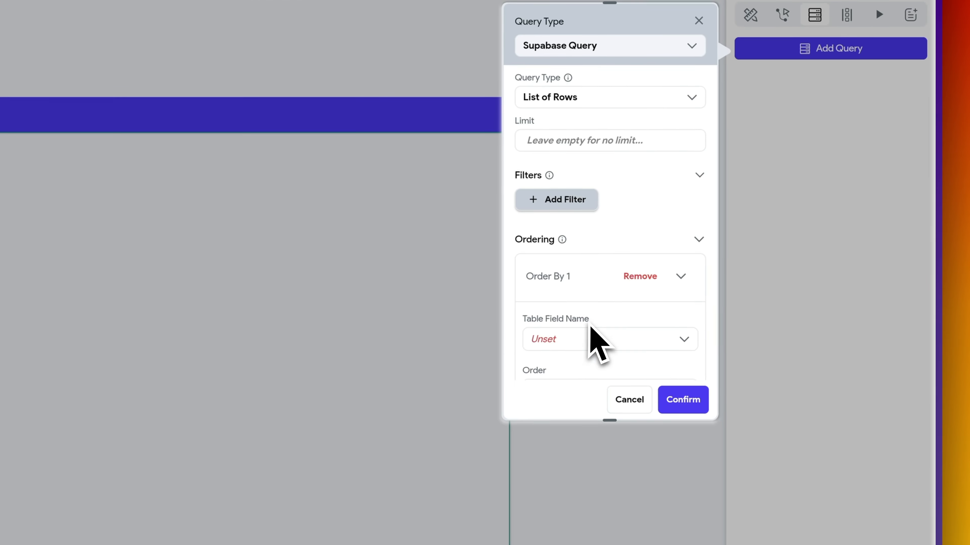
pyautogui.click(590, 229)
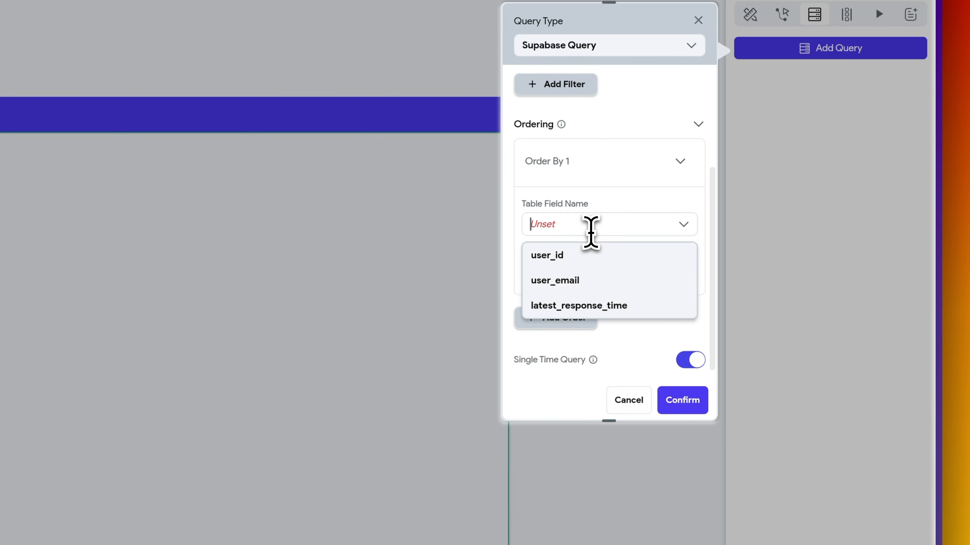
pyautogui.click(594, 306)
pyautogui.click(598, 282)
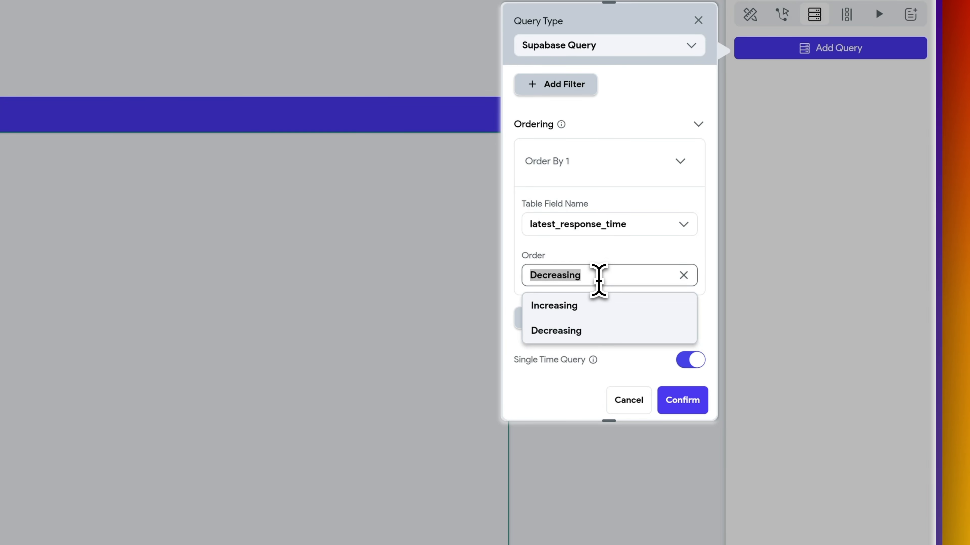
pyautogui.click(596, 307)
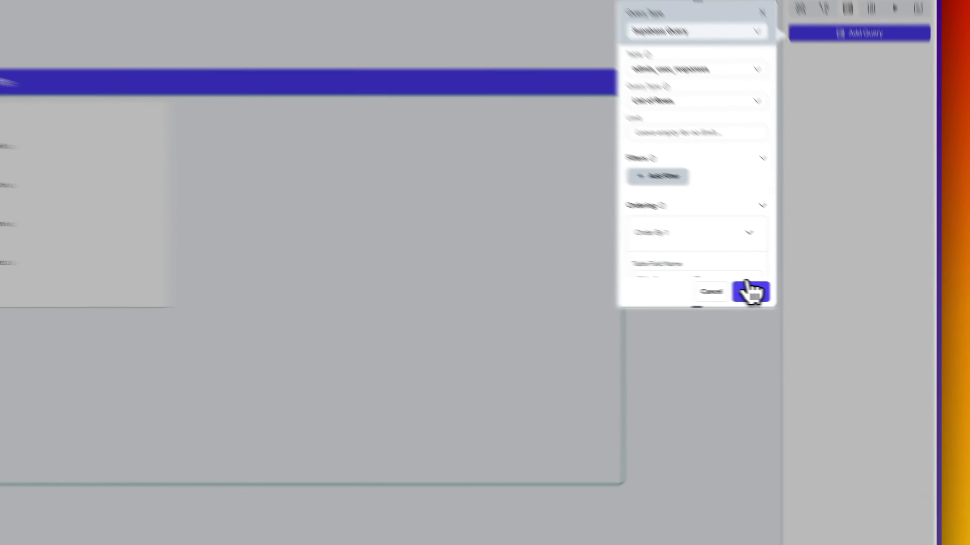
pyautogui.click(806, 296)
# - Approve the grid's backend query and check the view's columns in Supabase
pyautogui.click(534, 308)
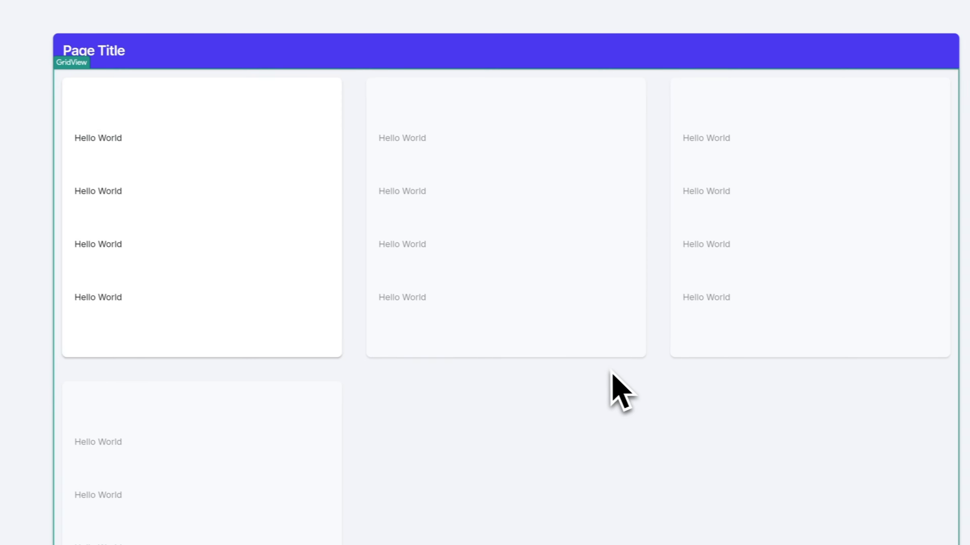
pyautogui.click(98, 138)
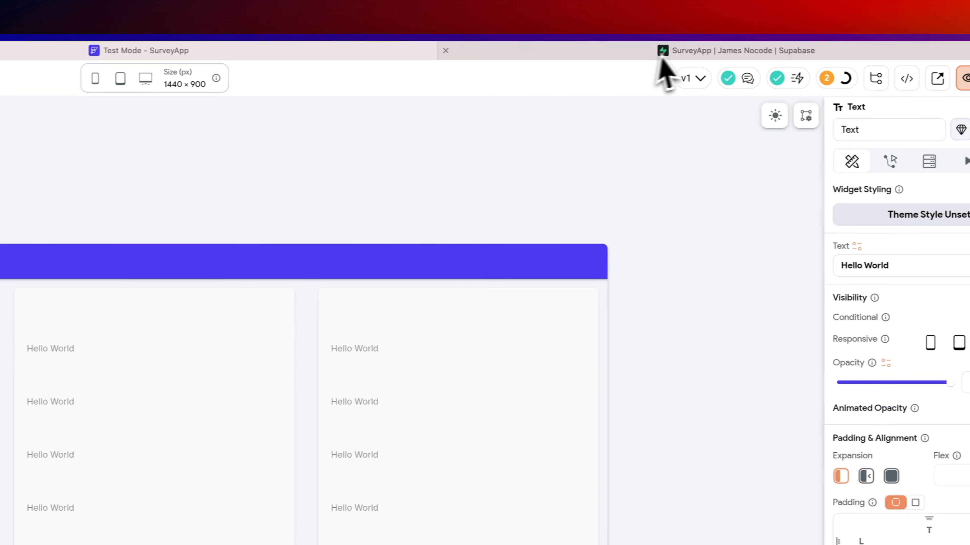
pyautogui.click(660, 63)
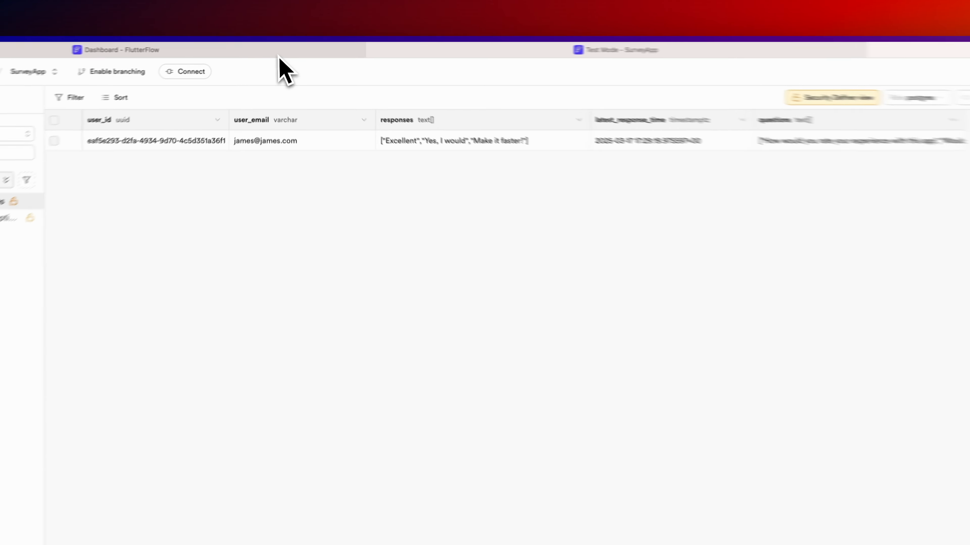
pyautogui.click(284, 50)
# - Bind the card's top text to Combine Text with user_email followed by '@'
pyautogui.click(845, 147)
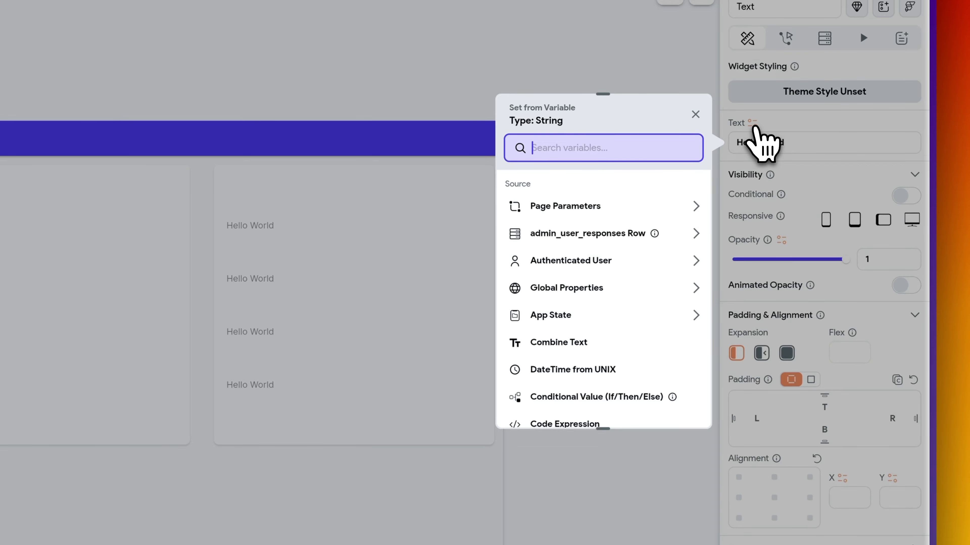
pyautogui.write('comb')
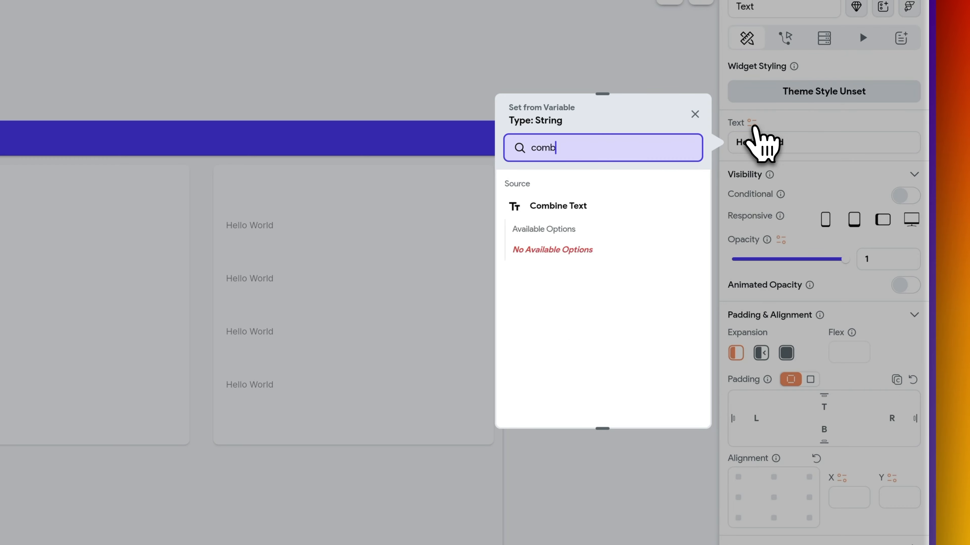
pyautogui.click(558, 206)
pyautogui.click(560, 228)
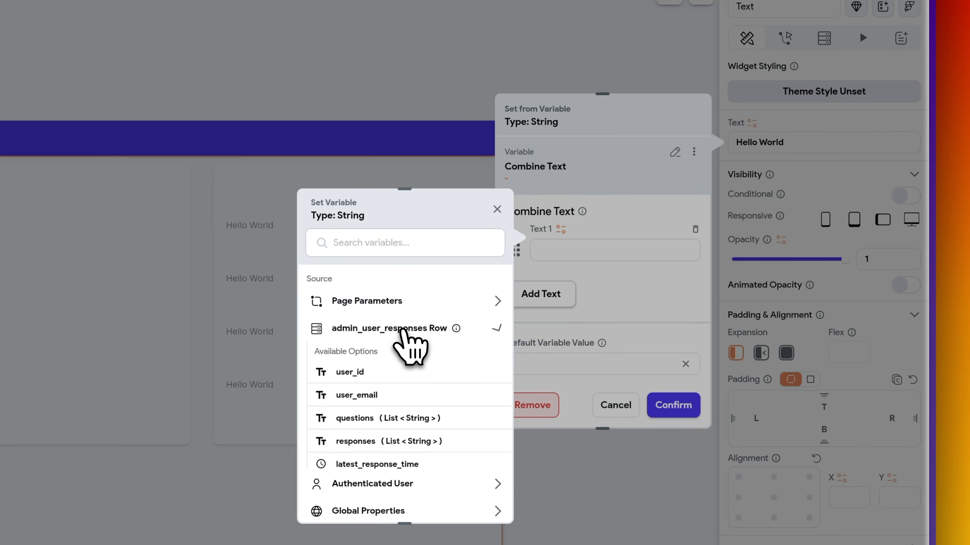
pyautogui.click(357, 395)
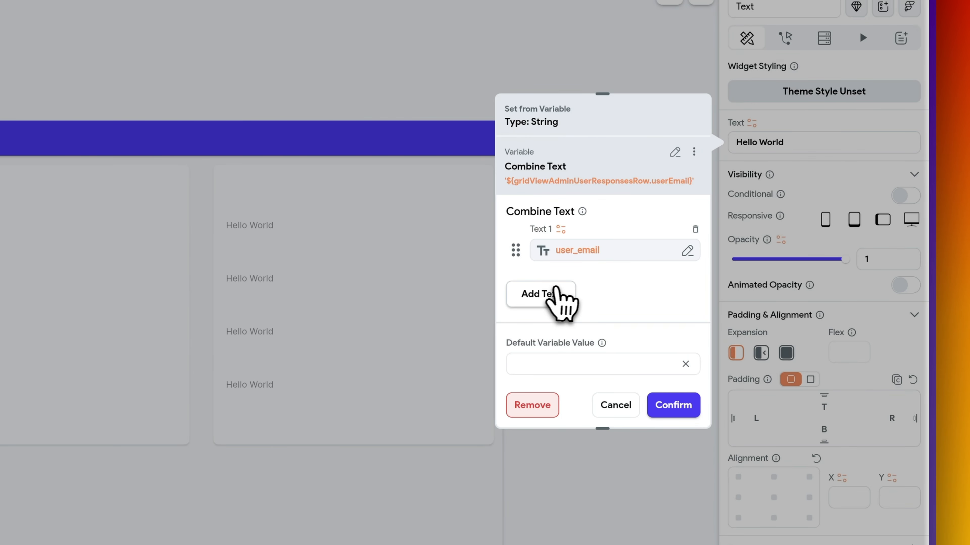
pyautogui.write('@')
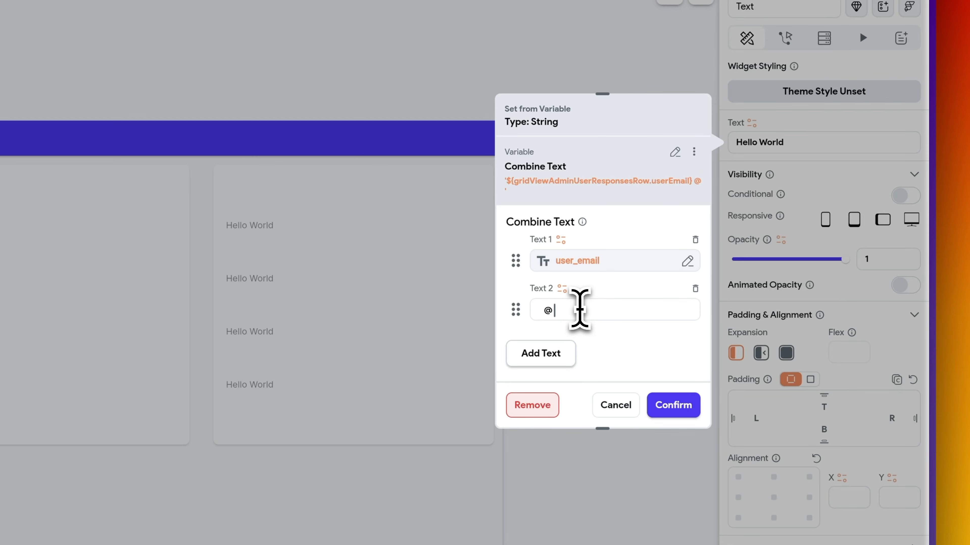
# - Add latest_response_time in relative date format as the third text part
pyautogui.click(561, 339)
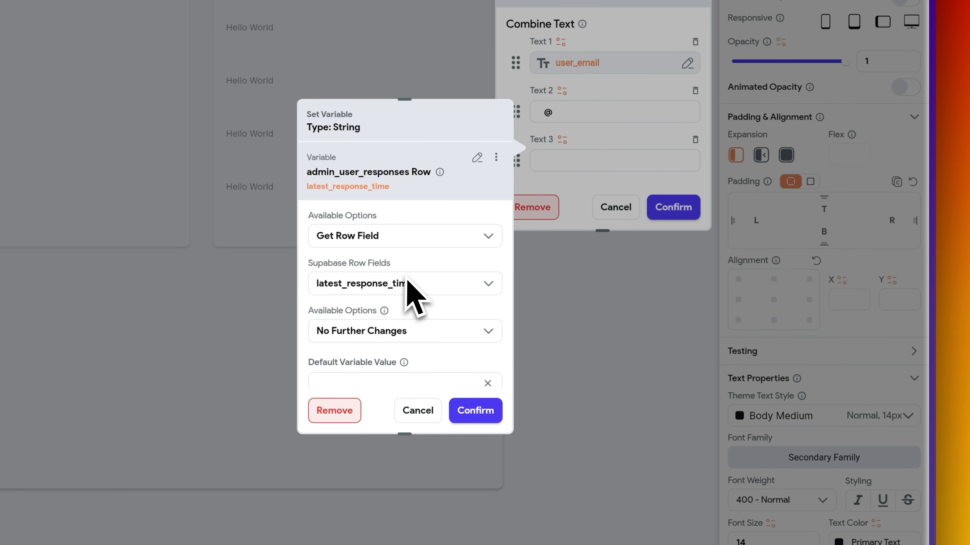
pyautogui.click(401, 324)
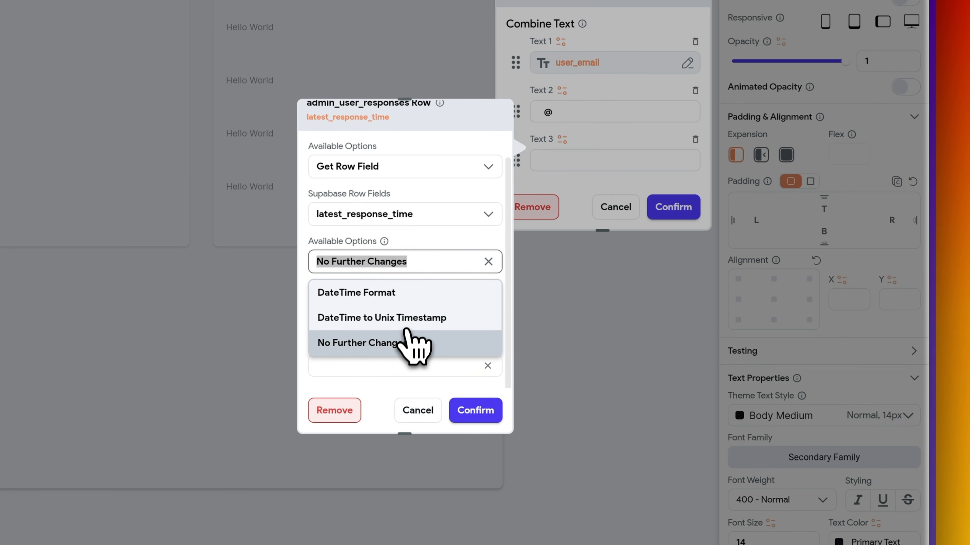
pyautogui.click(405, 293)
pyautogui.click(420, 312)
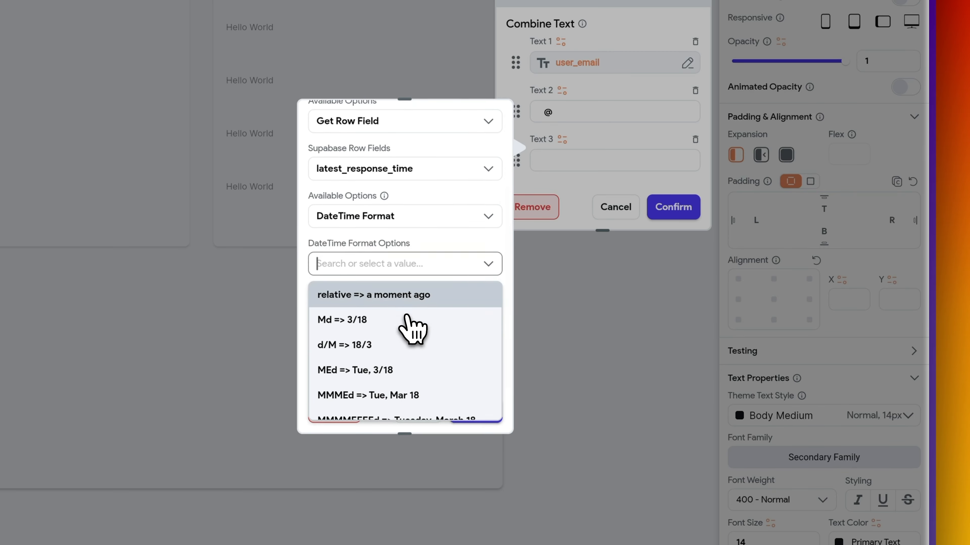
pyautogui.click(422, 304)
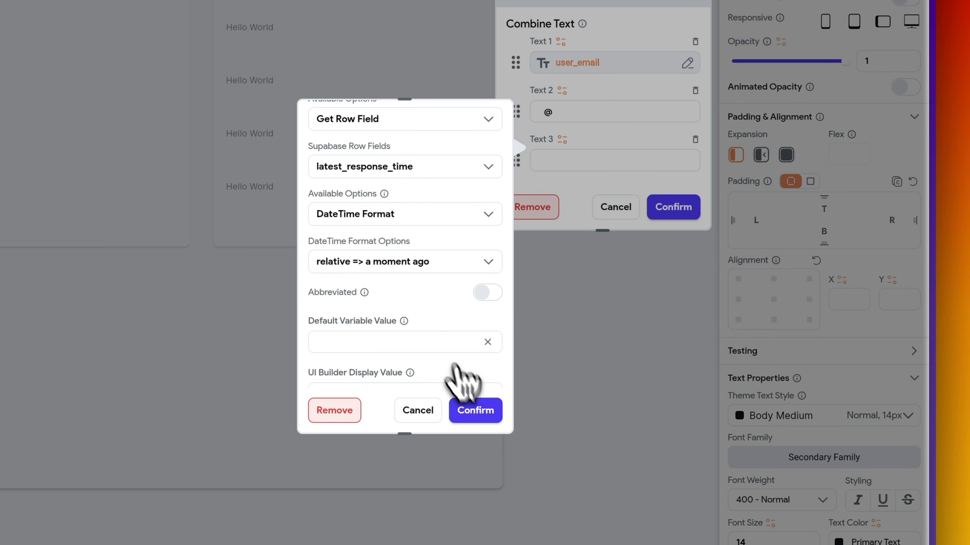
pyautogui.click(477, 419)
pyautogui.click(675, 212)
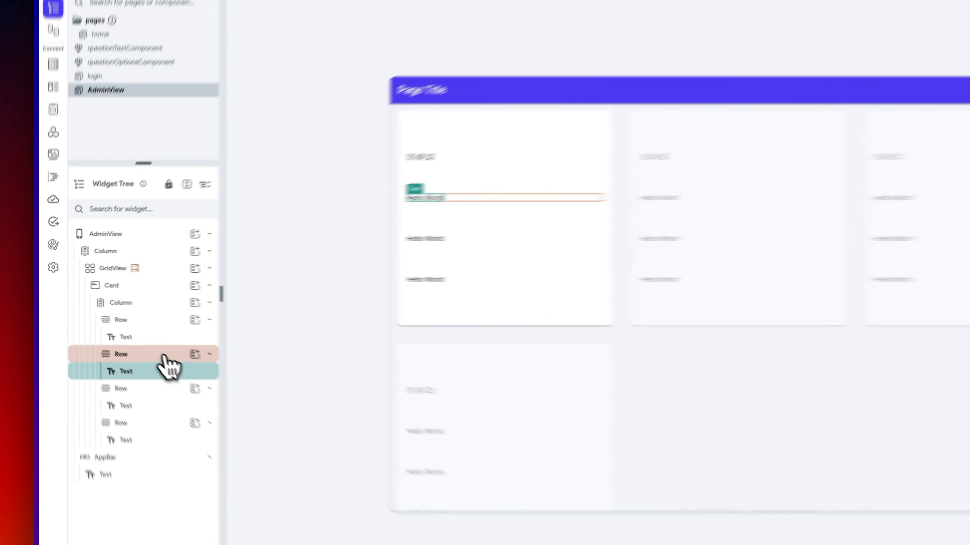
# - Wrap the Hello World row in a ListView and delete the leftover rows
pyautogui.click(121, 326)
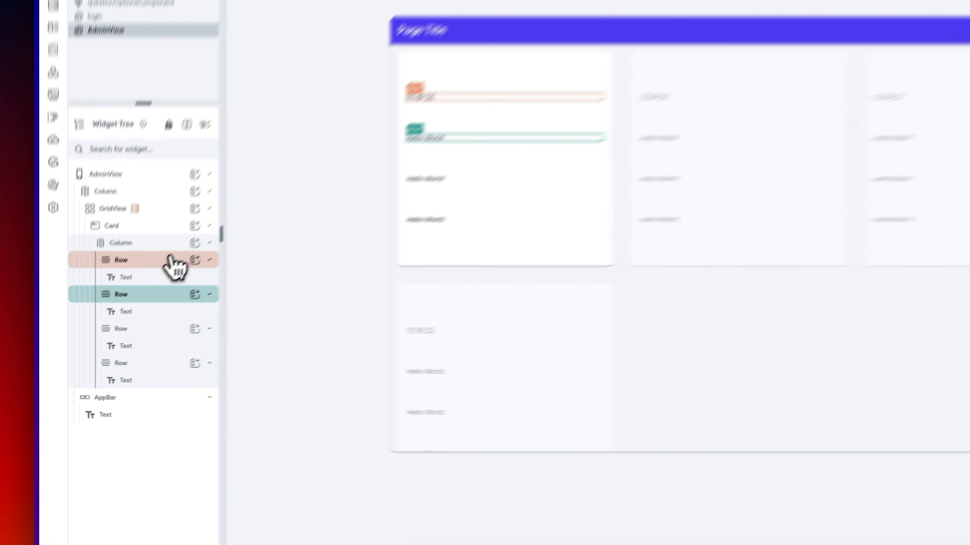
pyautogui.click(122, 304)
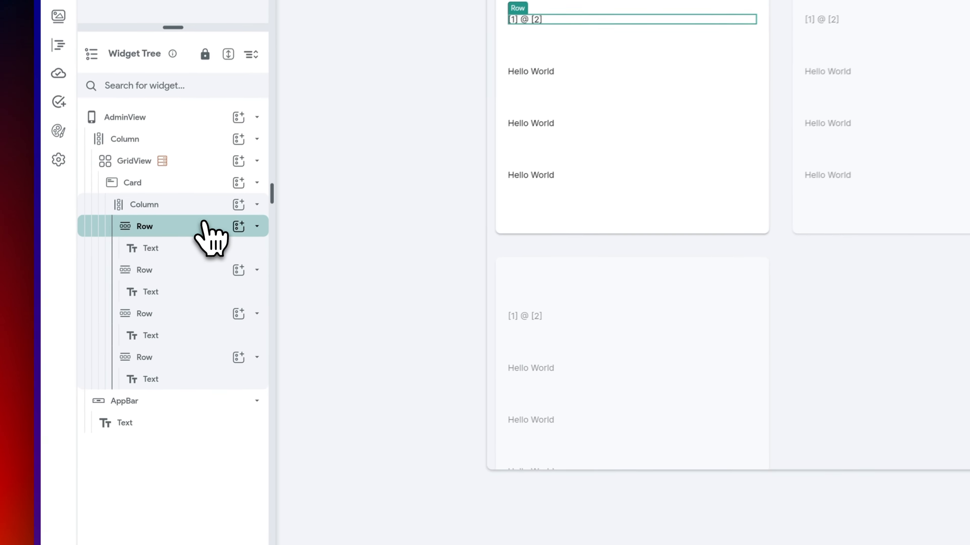
pyautogui.click(199, 272)
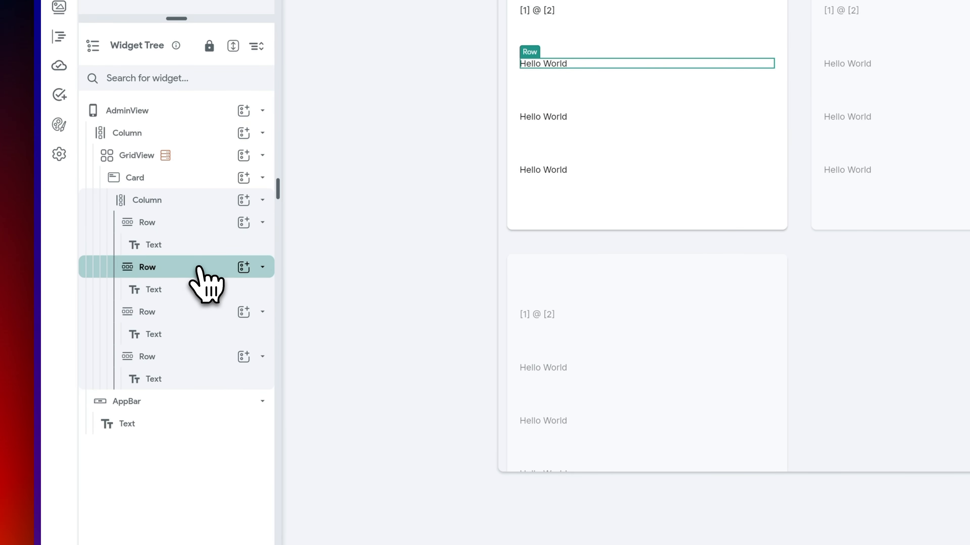
pyautogui.rightClick(202, 283)
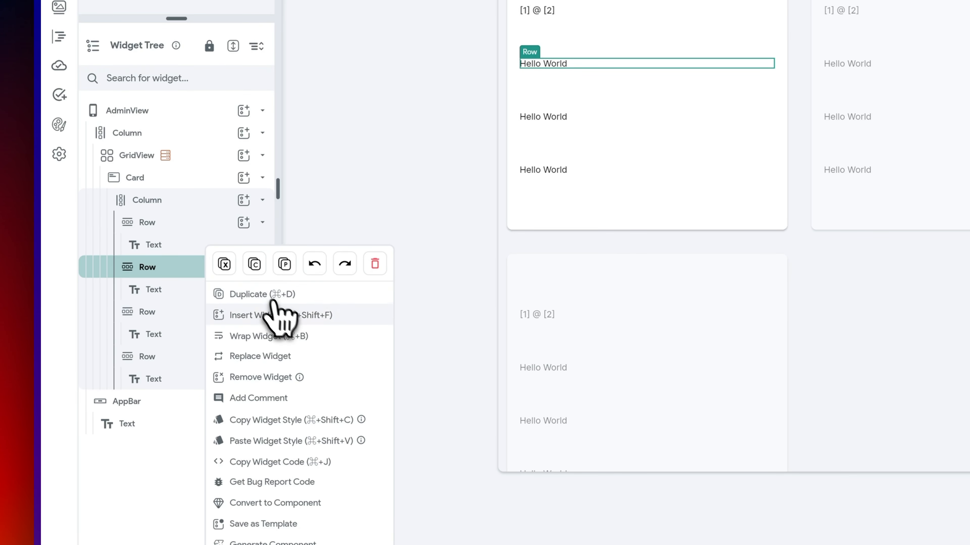
pyautogui.click(276, 336)
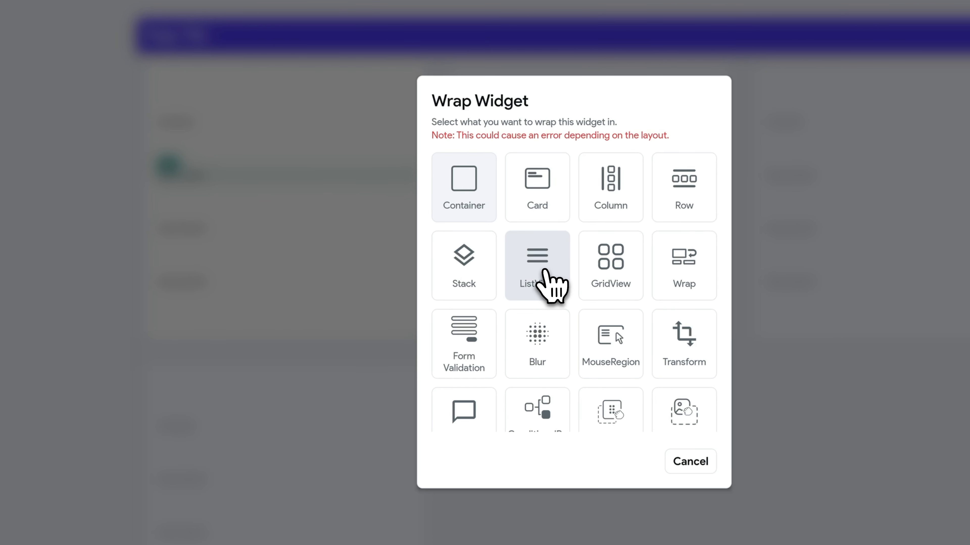
pyautogui.click(540, 272)
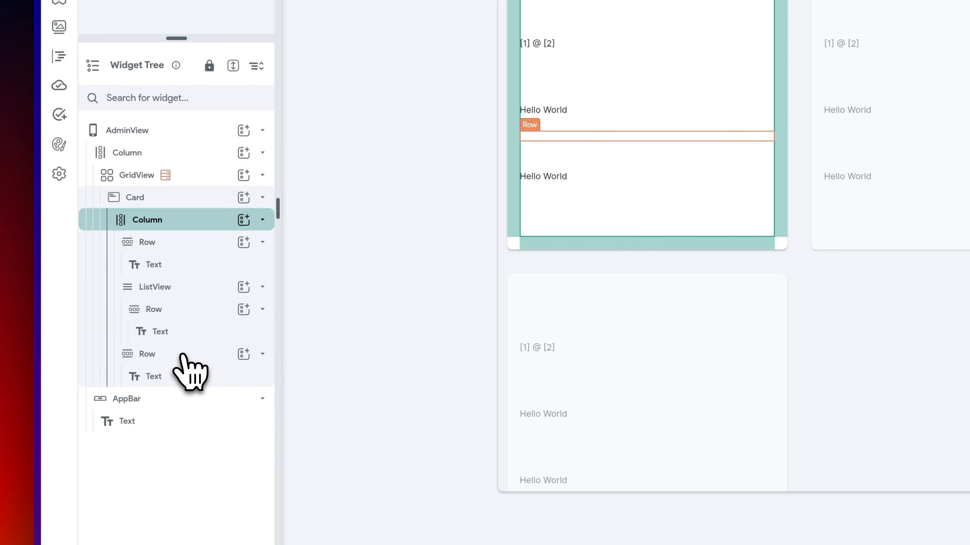
pyautogui.click(191, 354)
pyautogui.press('Delete')
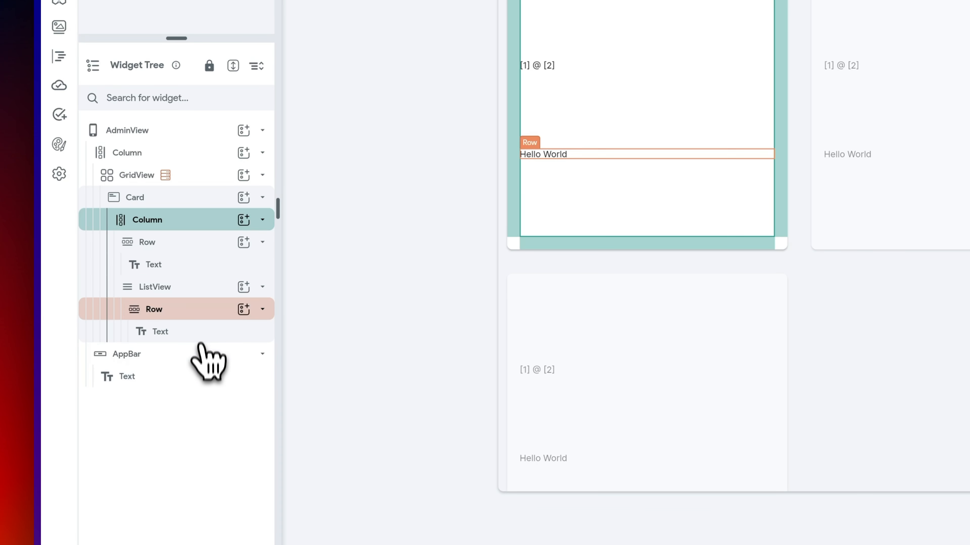
# - Generate the ListView's children from responses with variable name responseItem
pyautogui.click(201, 295)
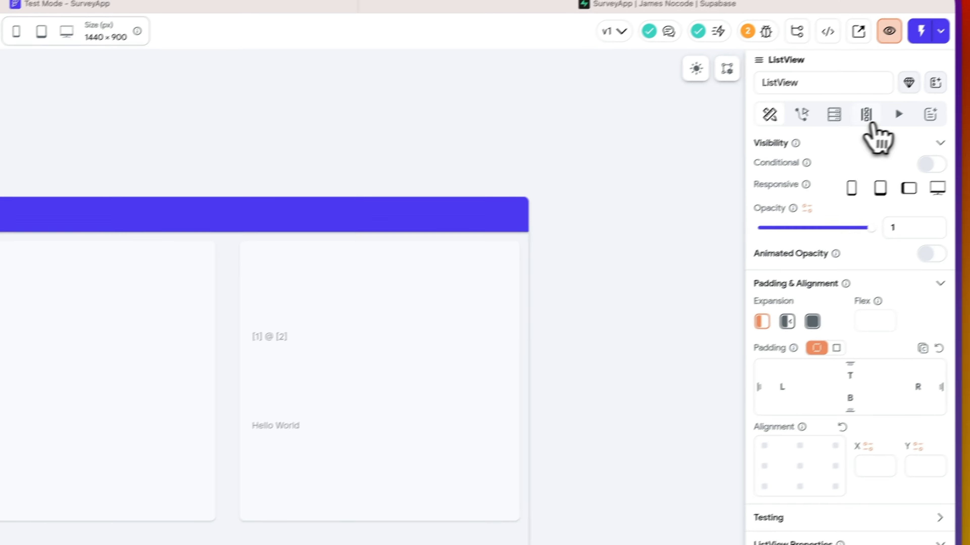
pyautogui.click(868, 124)
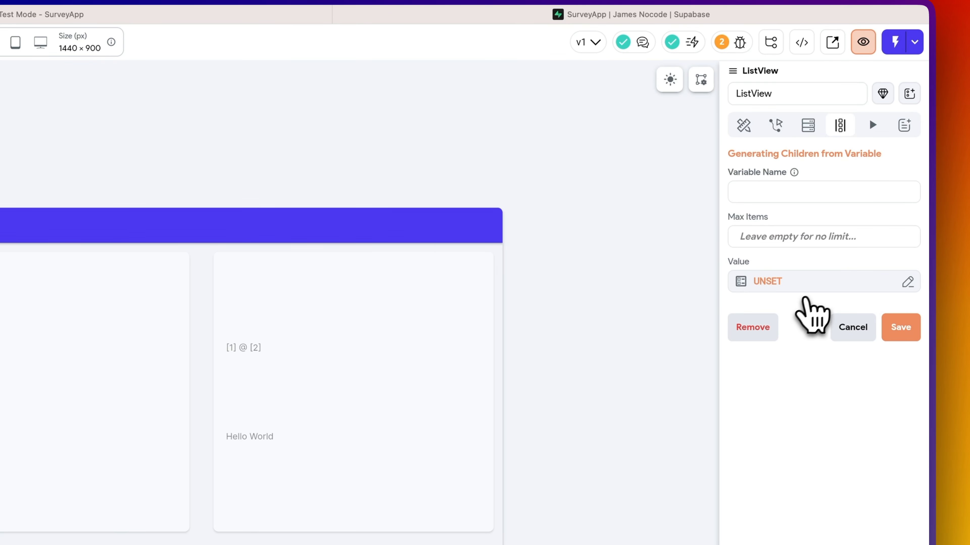
pyautogui.click(813, 291)
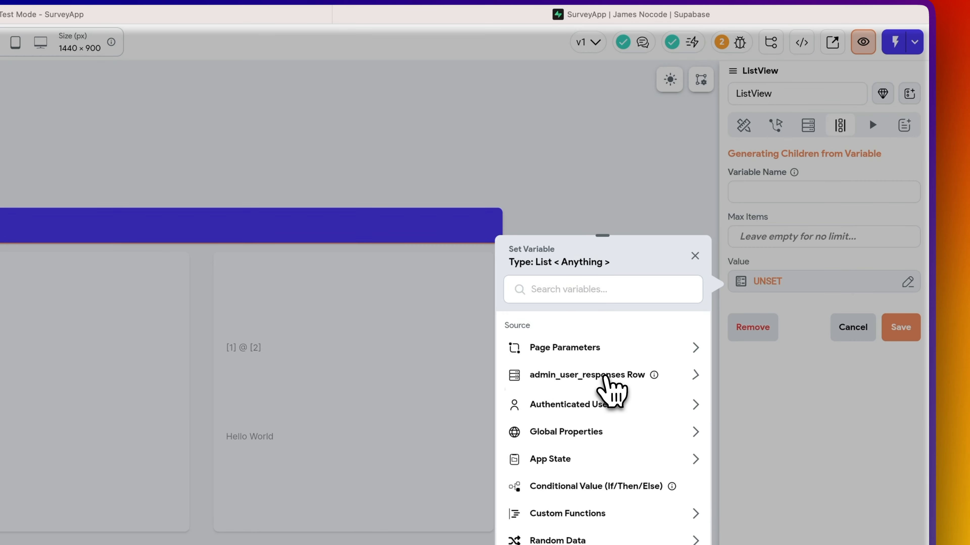
pyautogui.click(607, 375)
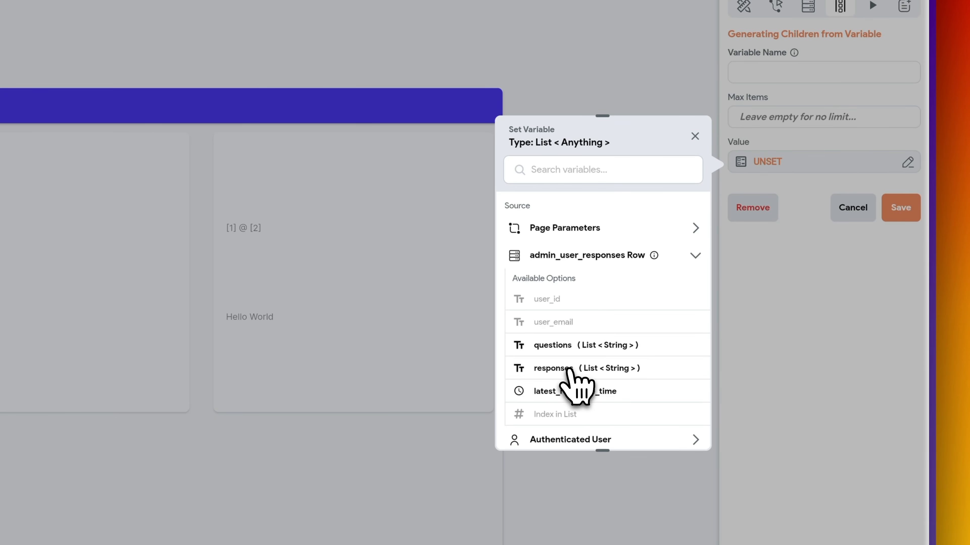
pyautogui.click(569, 368)
pyautogui.click(797, 75)
pyautogui.write('response')
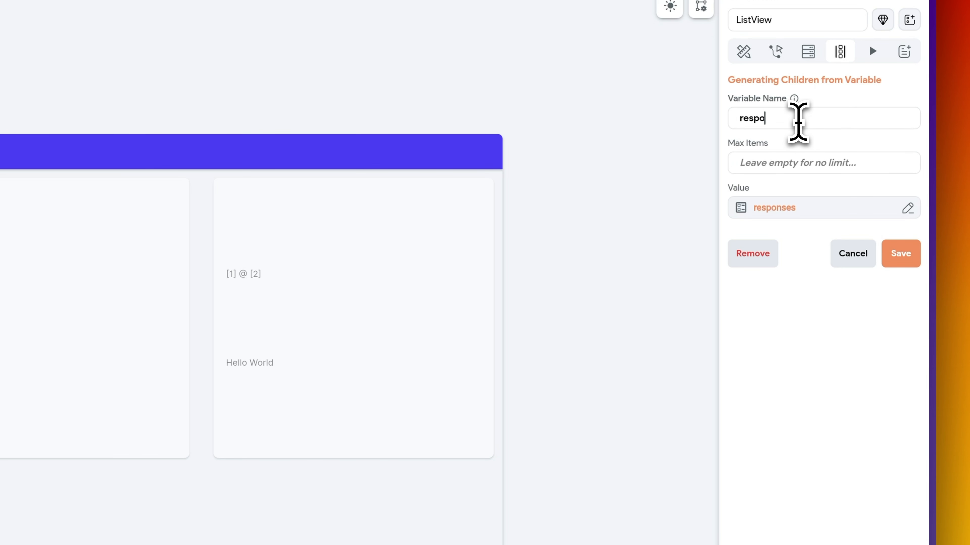
pyautogui.write('It')
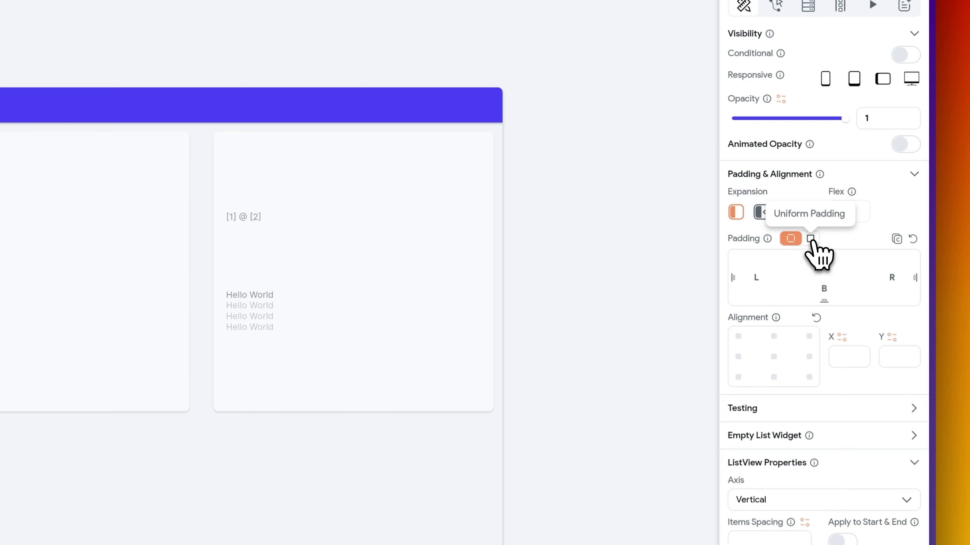
# - Give the ListView uniform padding and bind its text to responseItem, expanded to full width
pyautogui.click(810, 238)
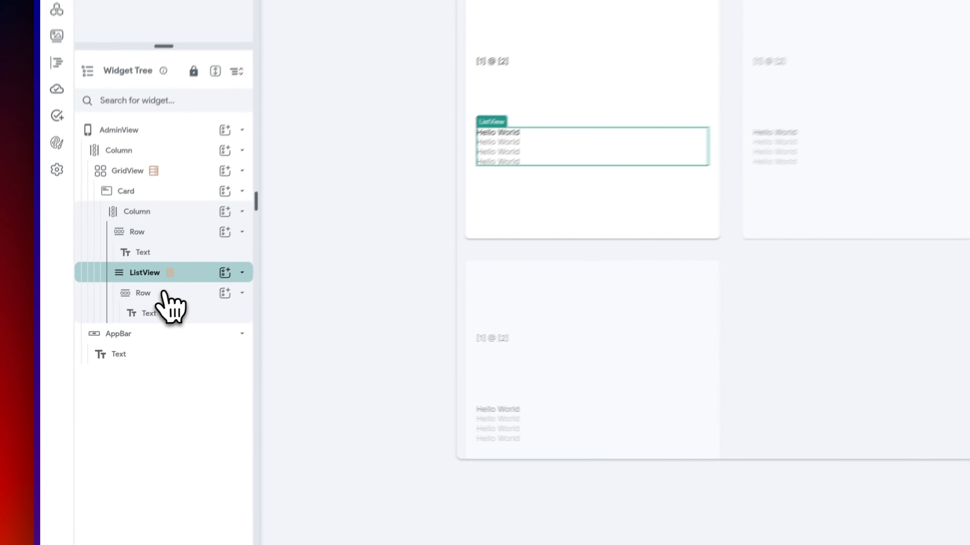
pyautogui.click(106, 338)
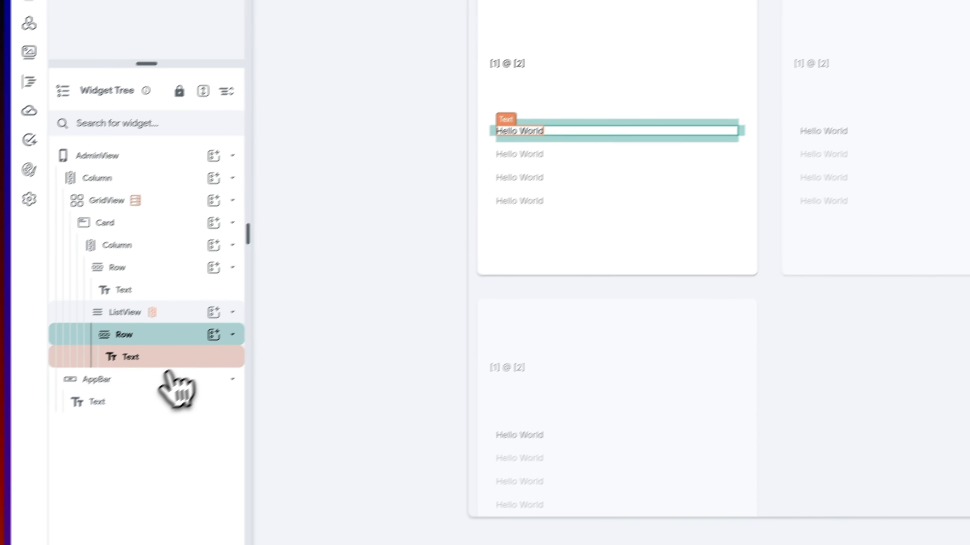
pyautogui.click(160, 357)
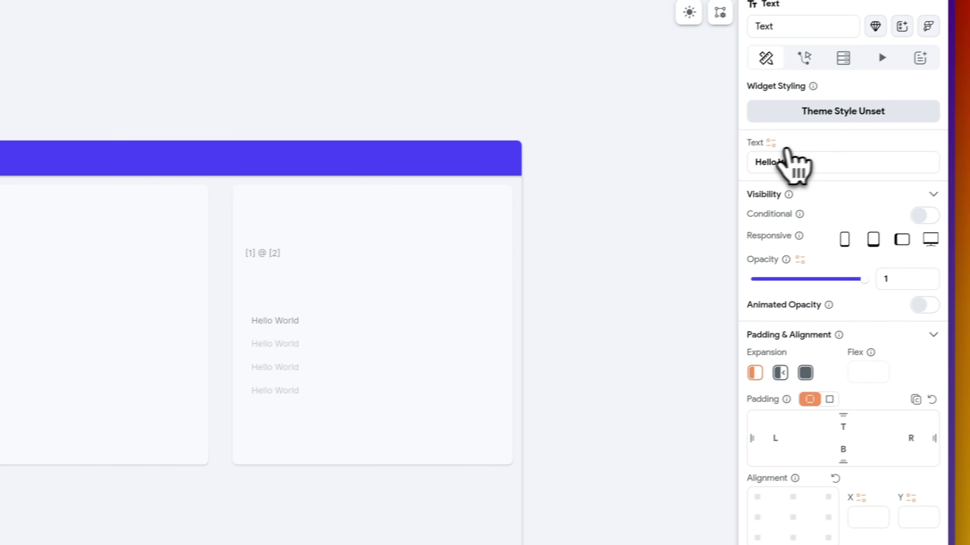
pyautogui.click(949, 104)
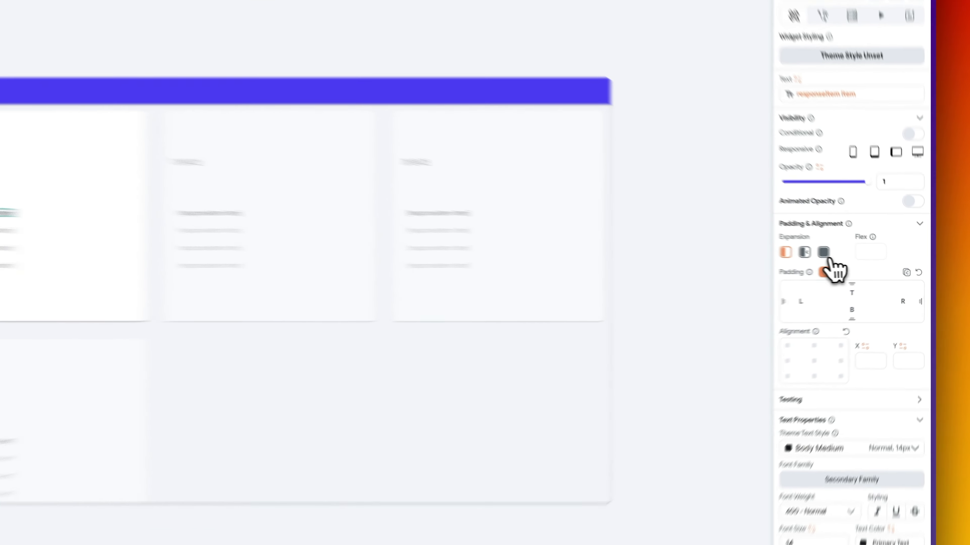
pyautogui.click(861, 261)
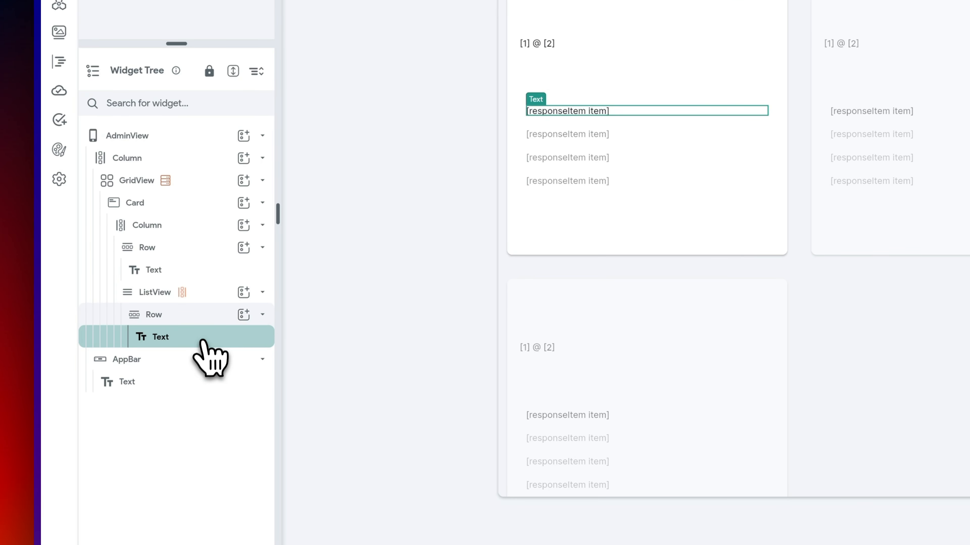
# - Set the ListView's expansion to Expanded after reviewing the shrink-wrap warning
pyautogui.click(209, 293)
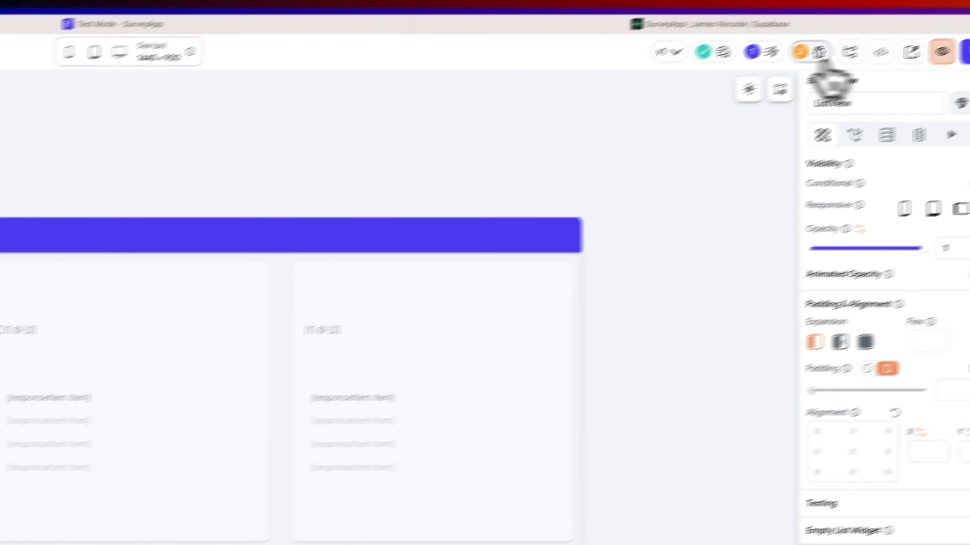
pyautogui.click(694, 78)
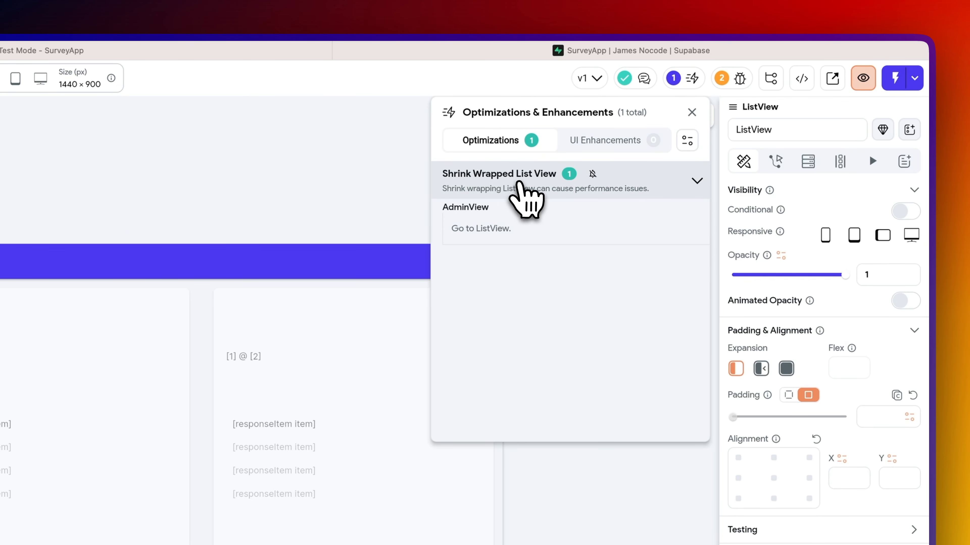
pyautogui.click(363, 187)
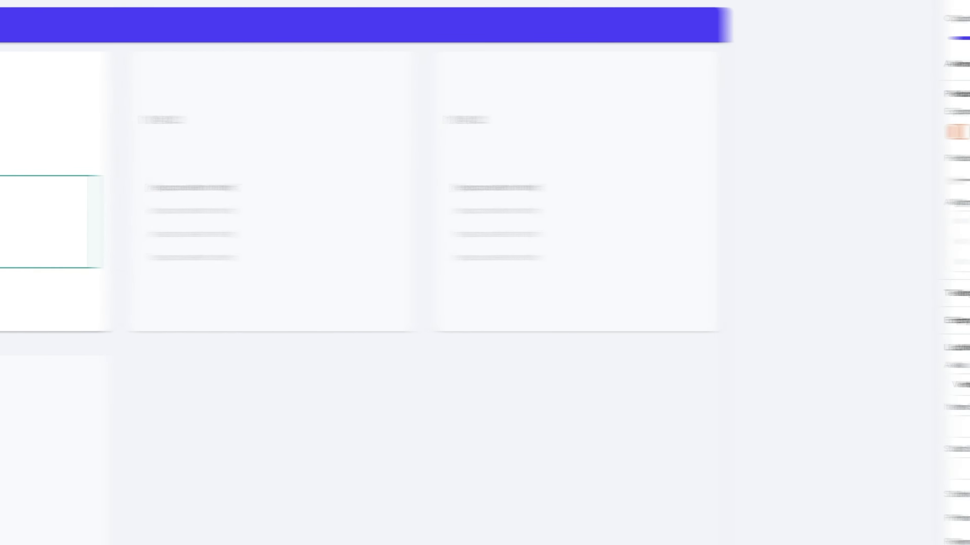
pyautogui.click(807, 130)
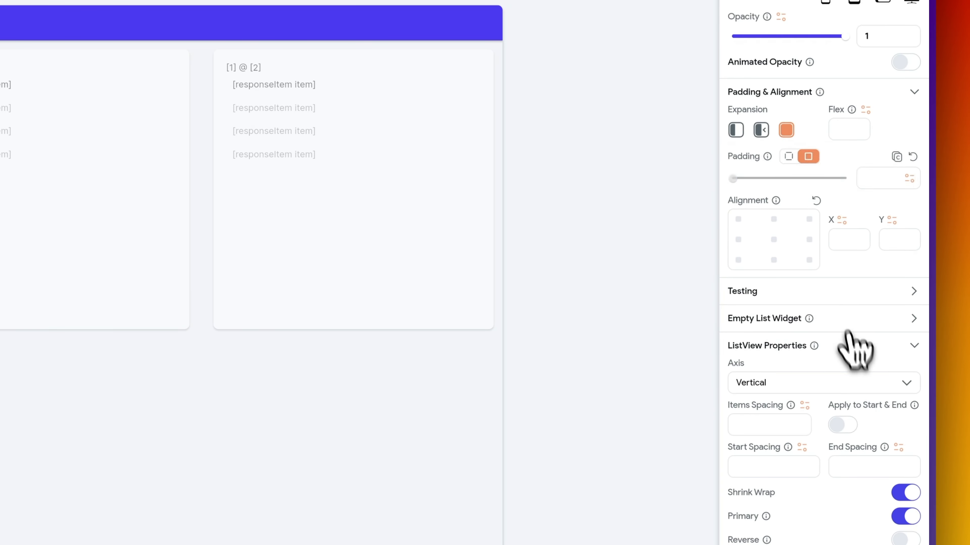
pyautogui.click(549, 143)
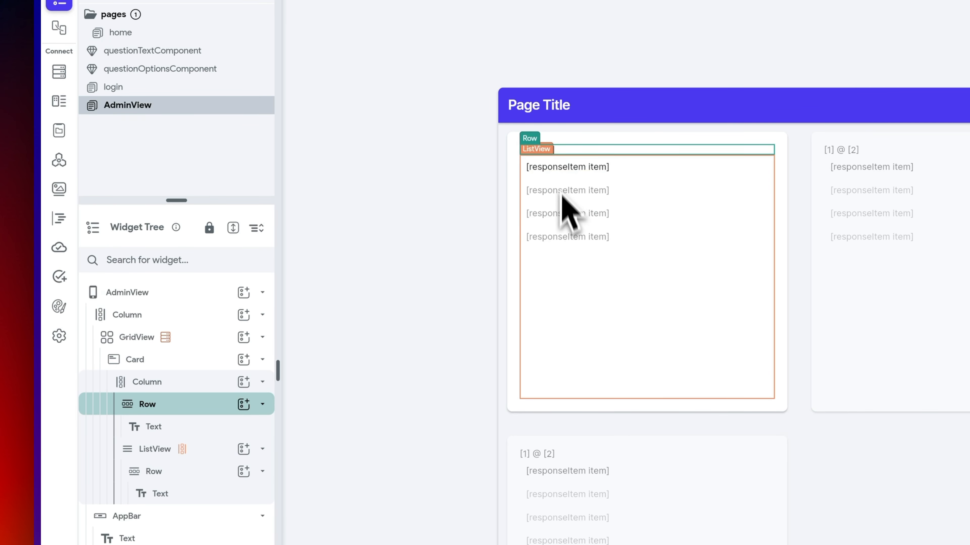
pyautogui.click(576, 267)
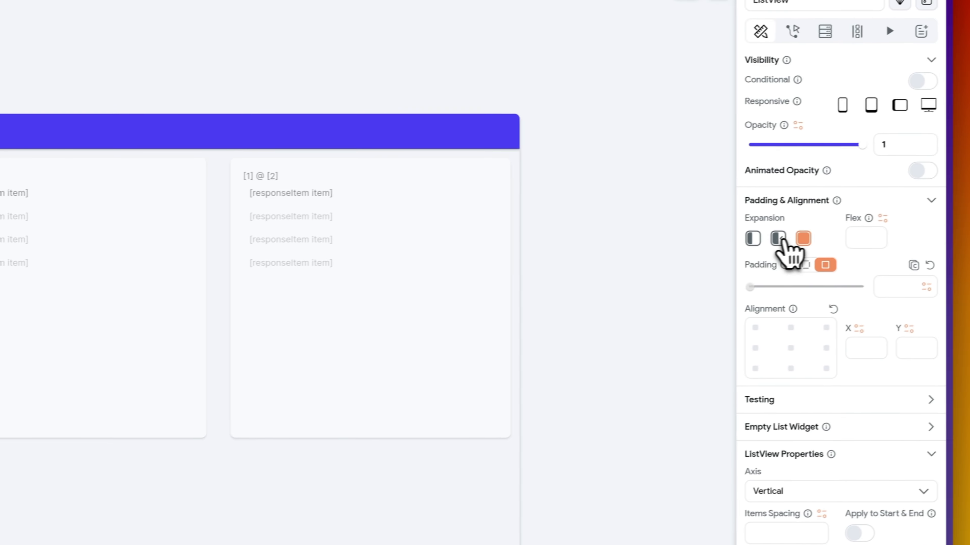
# - Make the ListView Flexible and enlarge the [1] @ [2] heading to font size 16
pyautogui.click(763, 242)
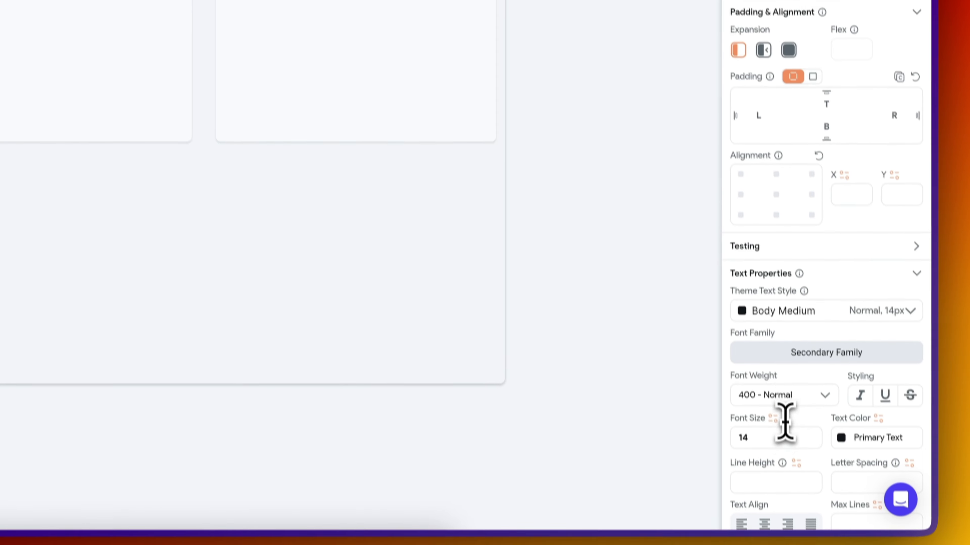
pyautogui.click(779, 437)
pyautogui.press('BackSpace')
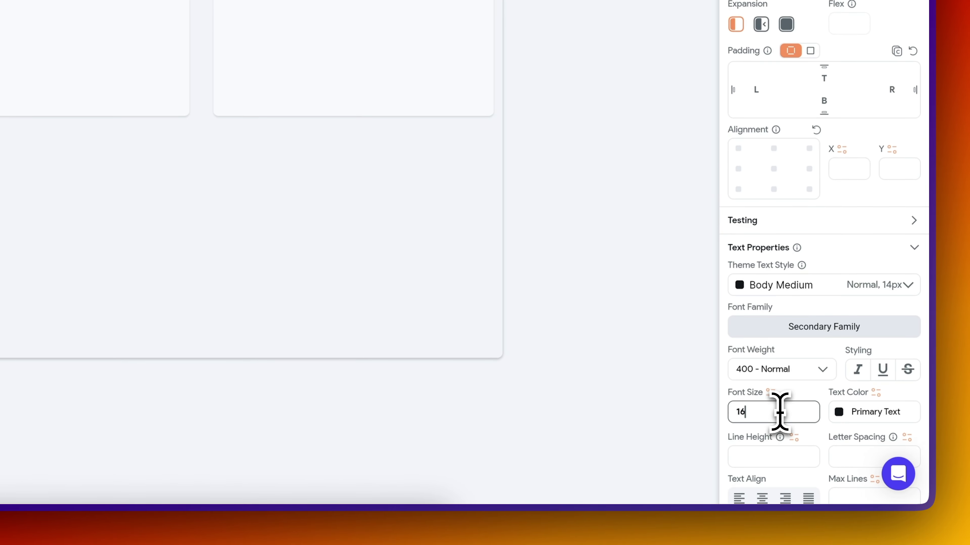
pyautogui.write('67')
pyautogui.press('BackSpace')
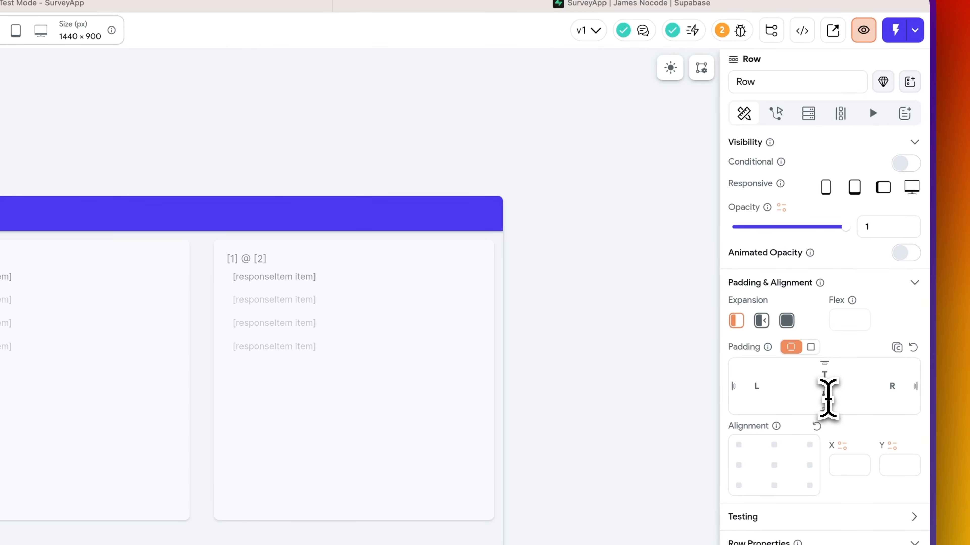
pyautogui.click(544, 128)
pyautogui.click(393, 310)
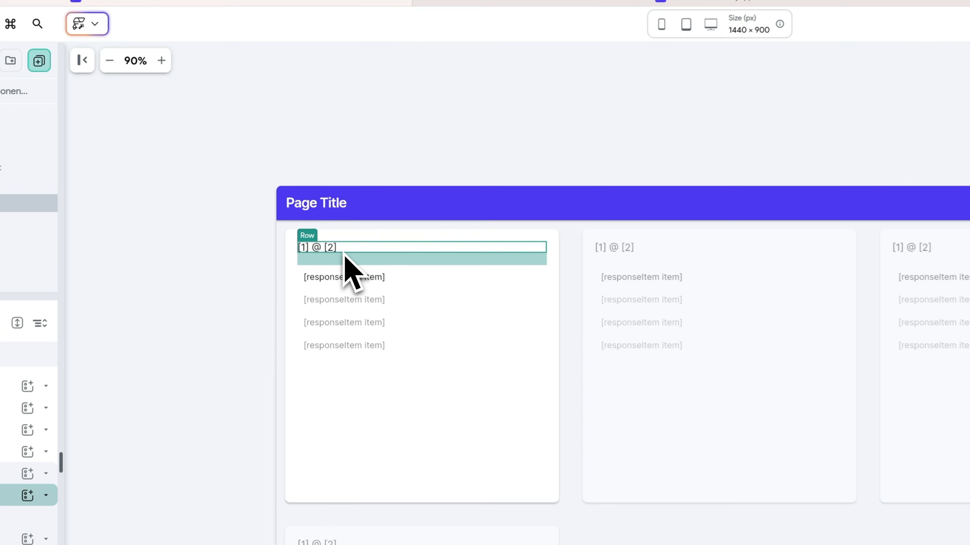
# - Retitle the page header to 'Survey Submissions'
pyautogui.click(338, 206)
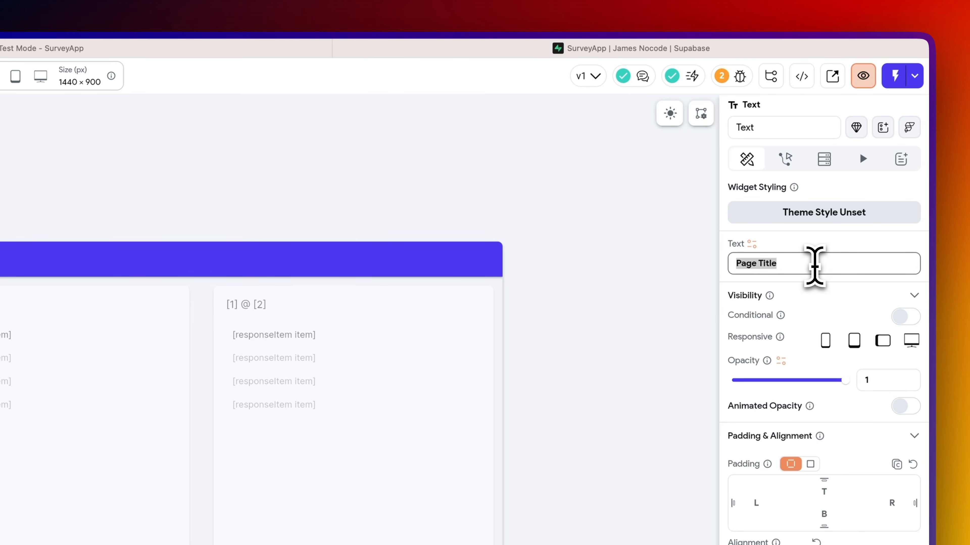
pyautogui.write('Survey Subm')
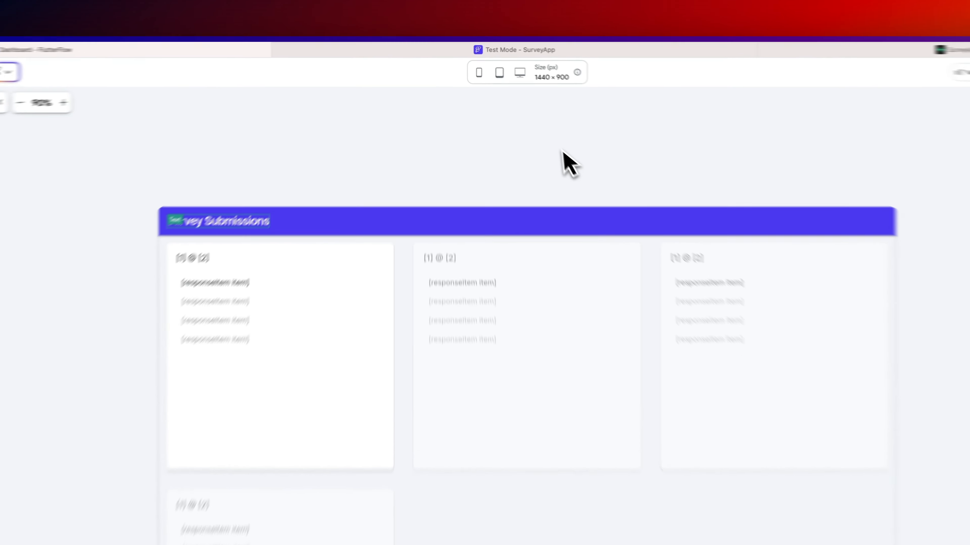
pyautogui.click(501, 113)
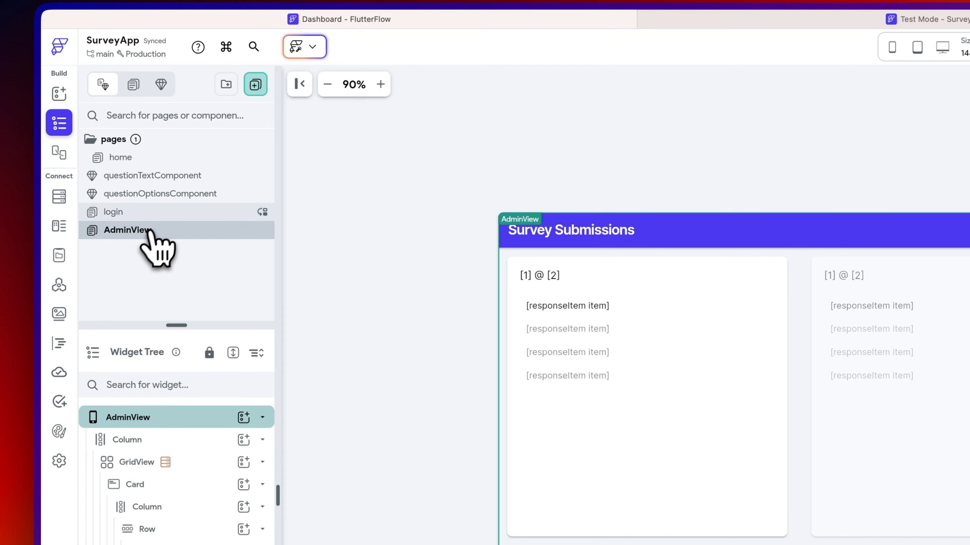
# - Rename the AdminView page to admin_view
pyautogui.click(163, 162)
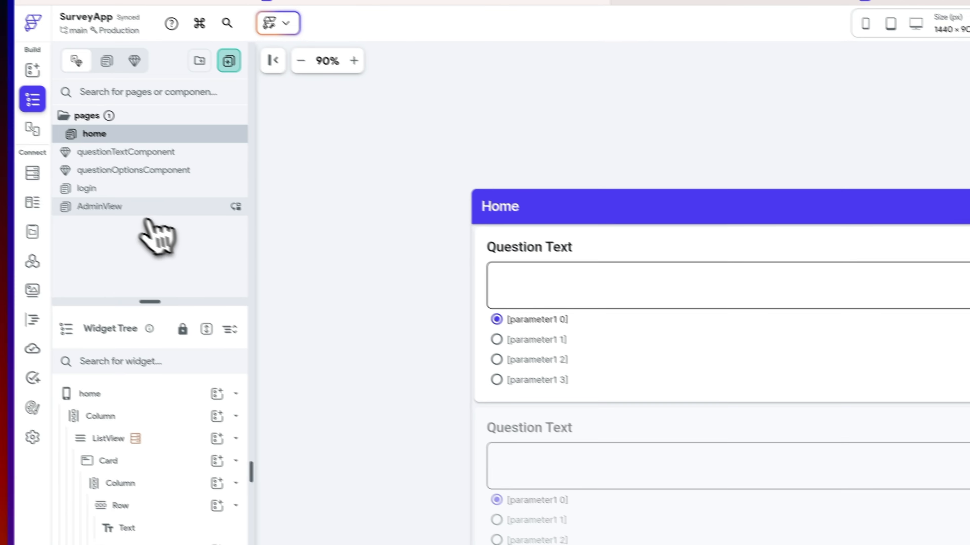
pyautogui.click(111, 209)
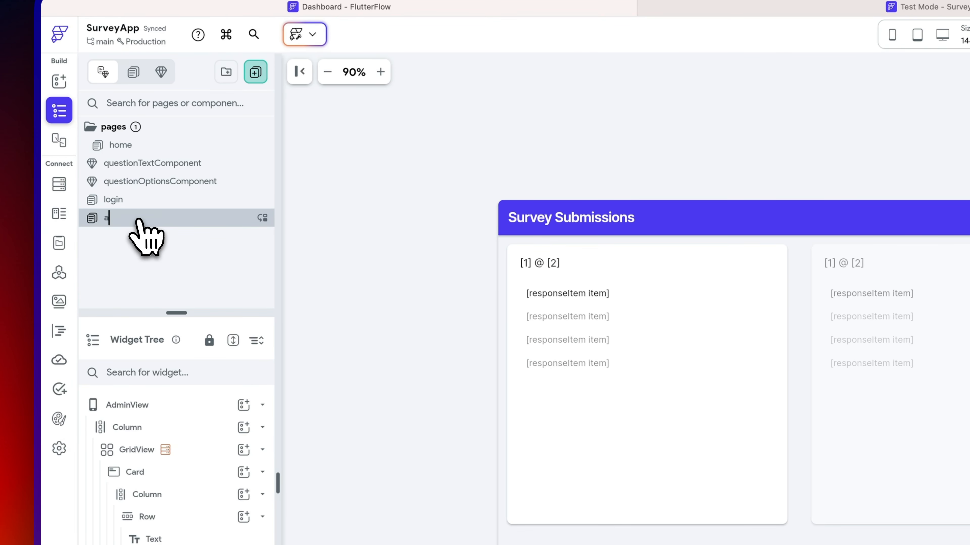
pyautogui.press('Return')
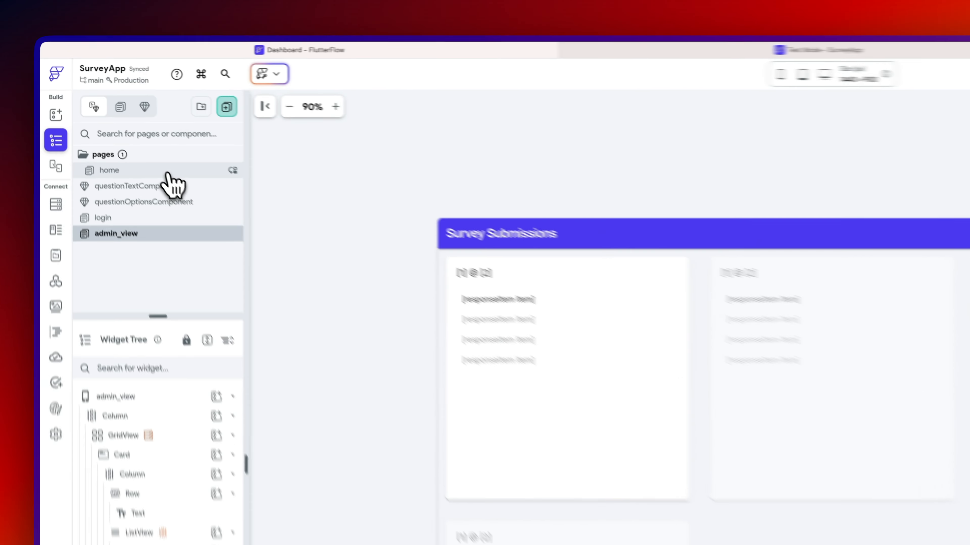
# - Open the home page, then add and delete a trial On Page Load action so none remain
pyautogui.click(111, 119)
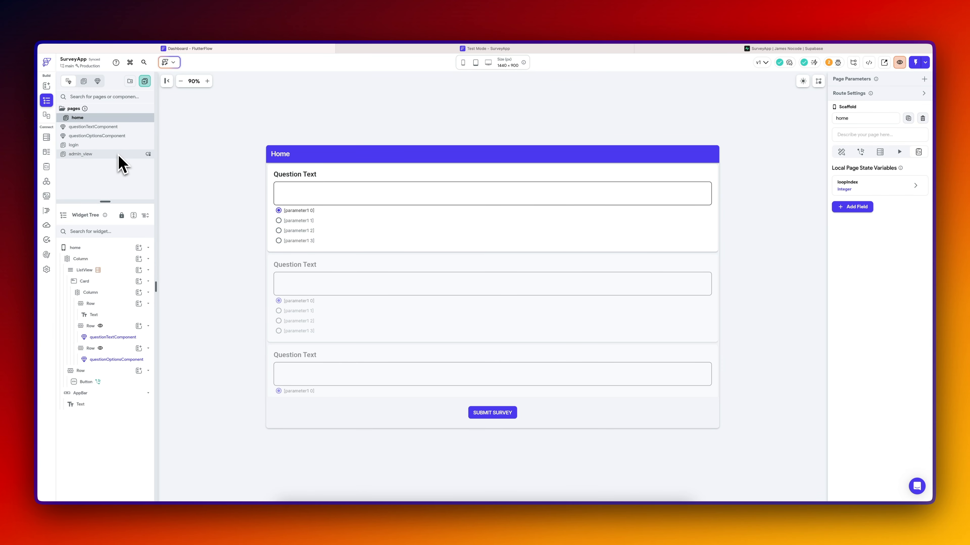
pyautogui.click(77, 248)
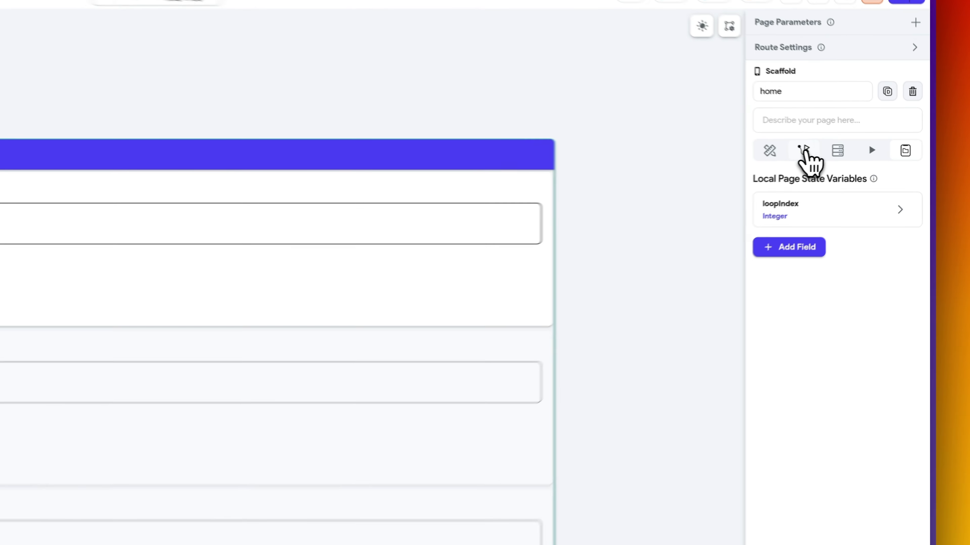
pyautogui.click(860, 152)
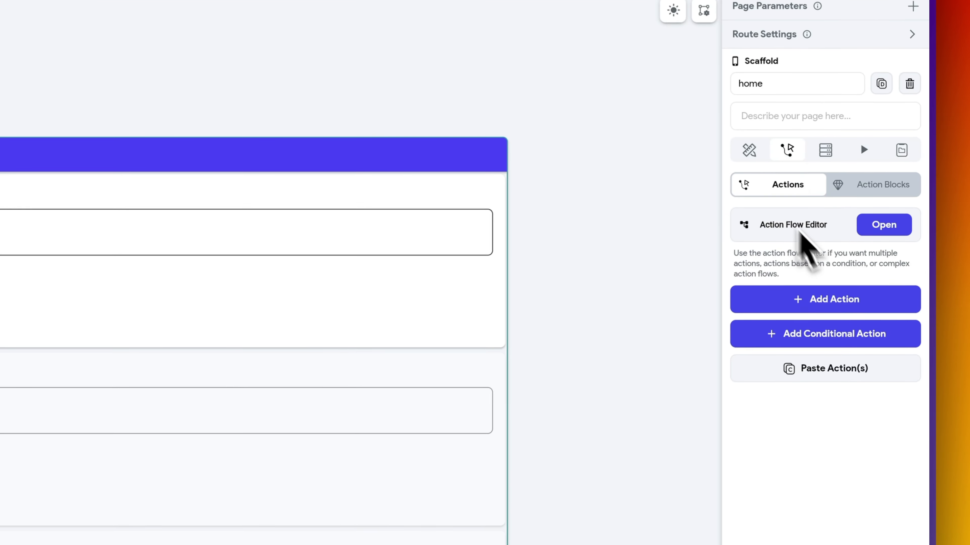
pyautogui.click(880, 229)
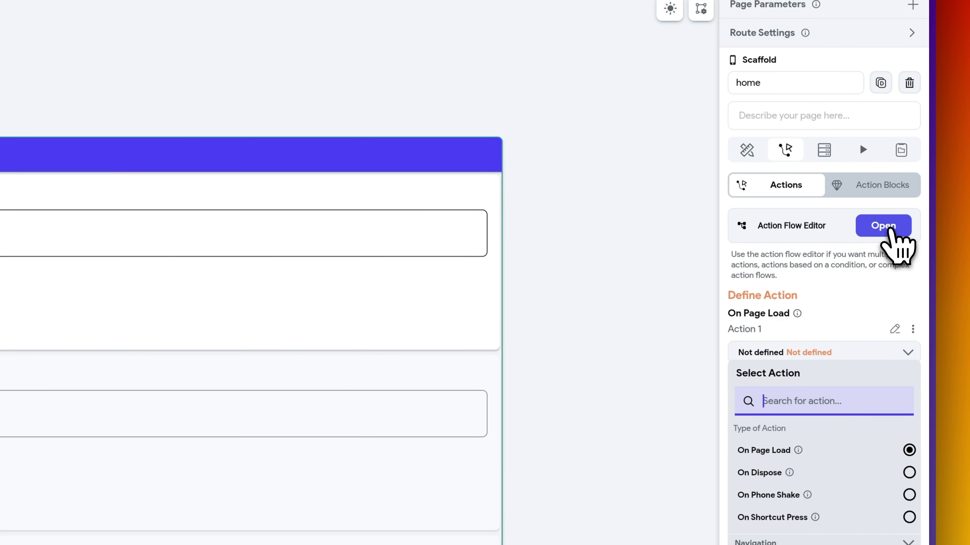
pyautogui.click(889, 229)
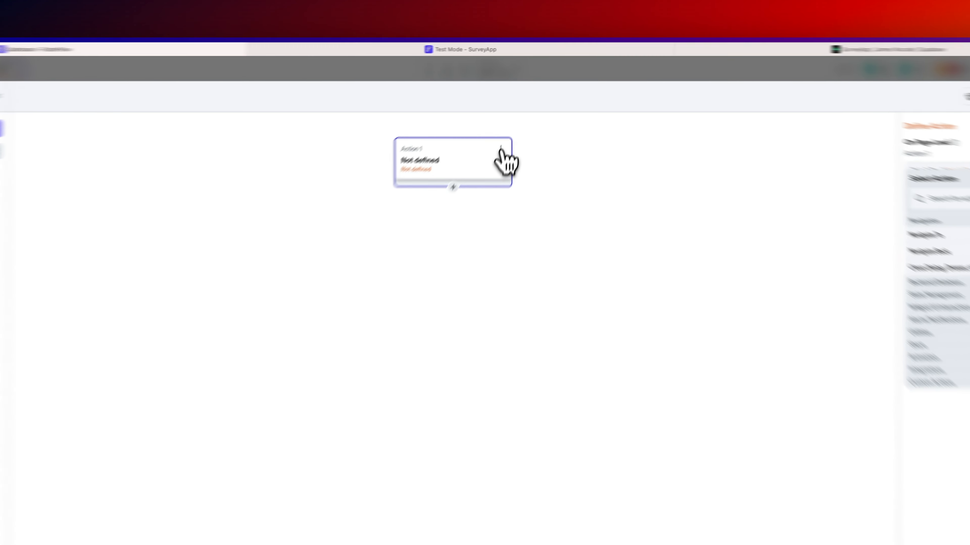
pyautogui.click(513, 119)
pyautogui.click(478, 171)
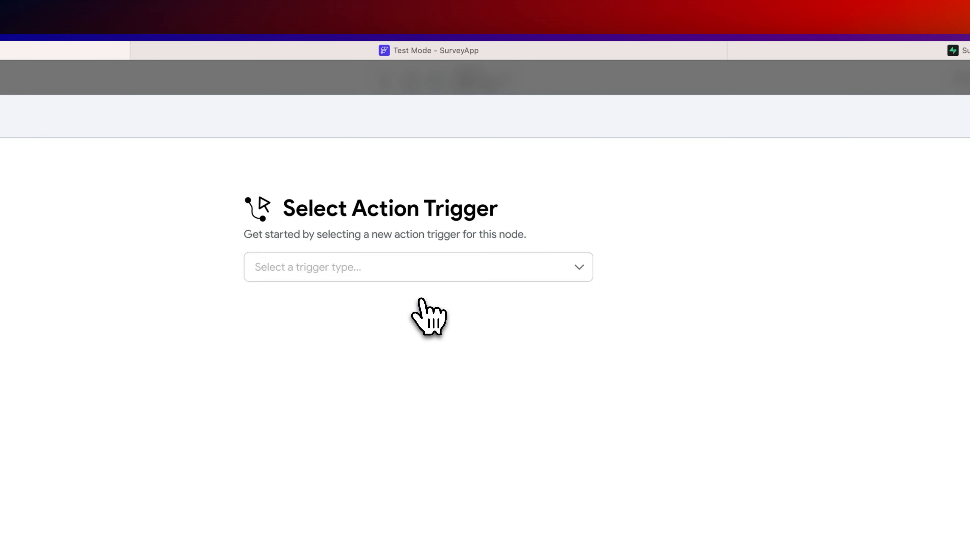
pyautogui.click(420, 277)
pyautogui.click(671, 83)
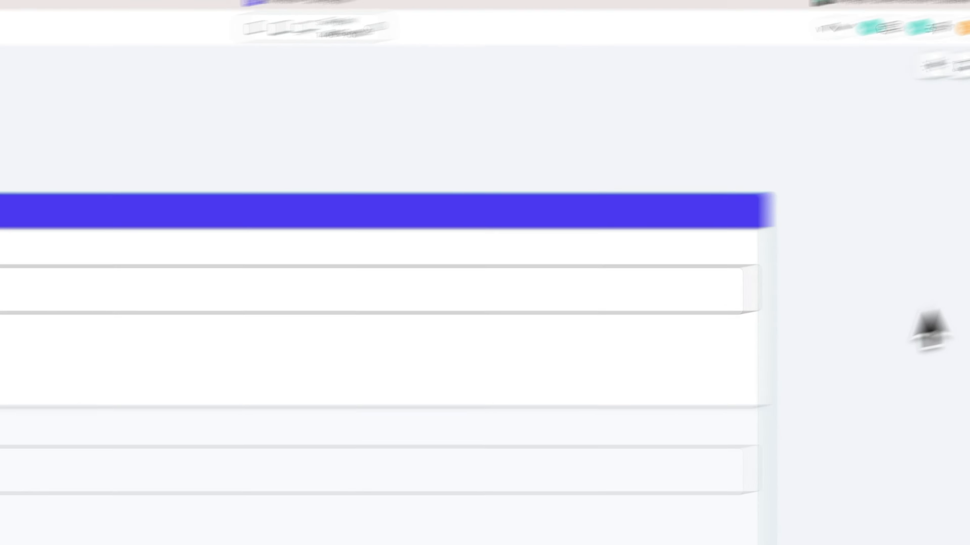
pyautogui.click(773, 253)
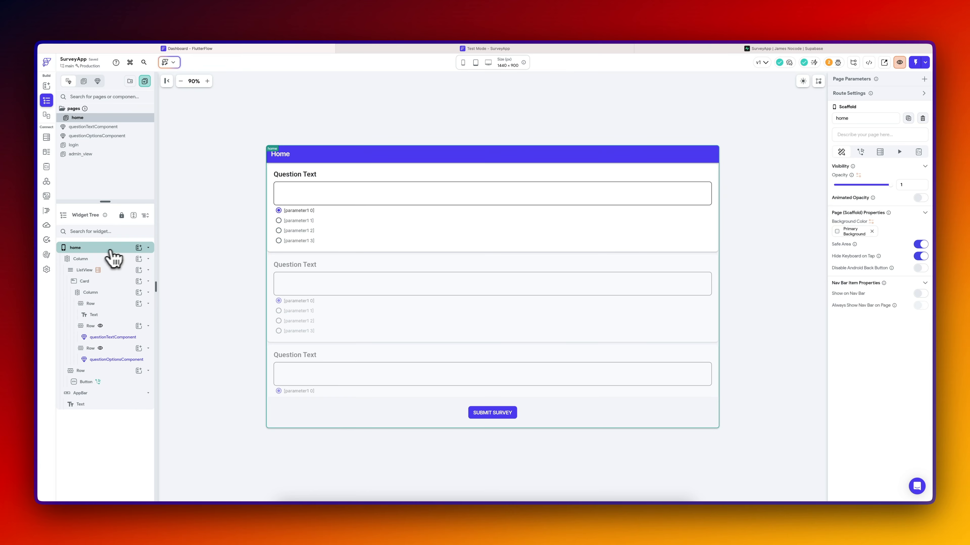
# - Set the App Details Logged In Page to admin_view and close the expired test-mode tab
pyautogui.press('super+k')
pyautogui.write('supa')
pyautogui.press('Return')
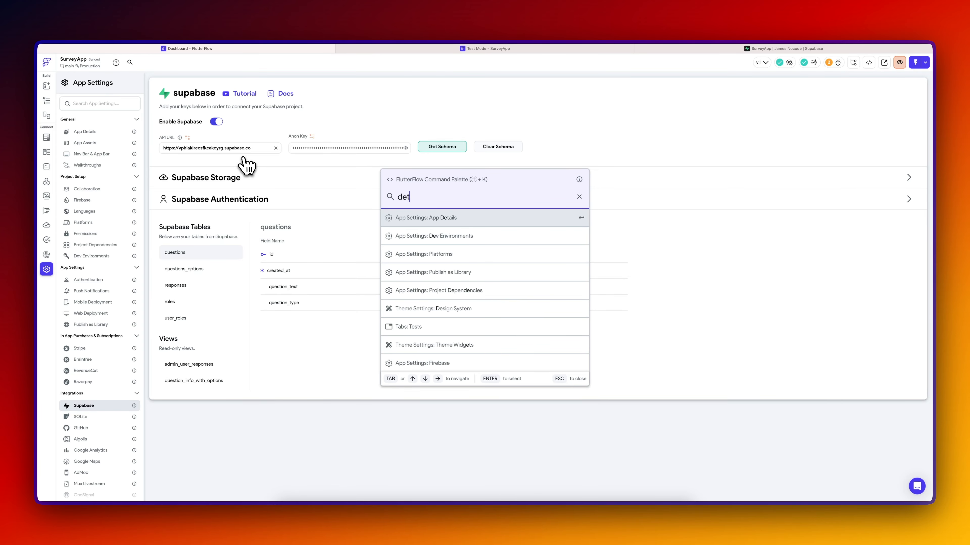
pyautogui.write('det')
pyautogui.press('Return')
pyautogui.click(283, 249)
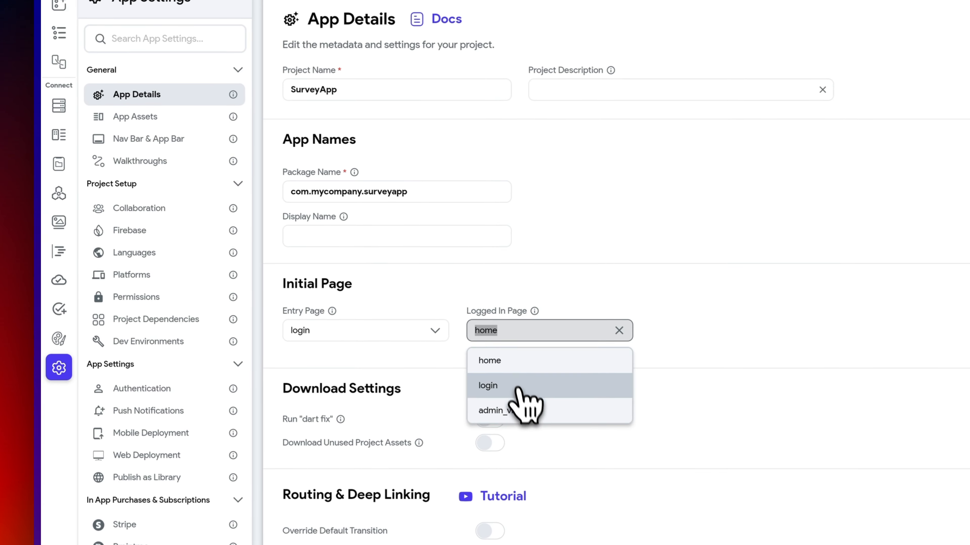
pyautogui.click(521, 412)
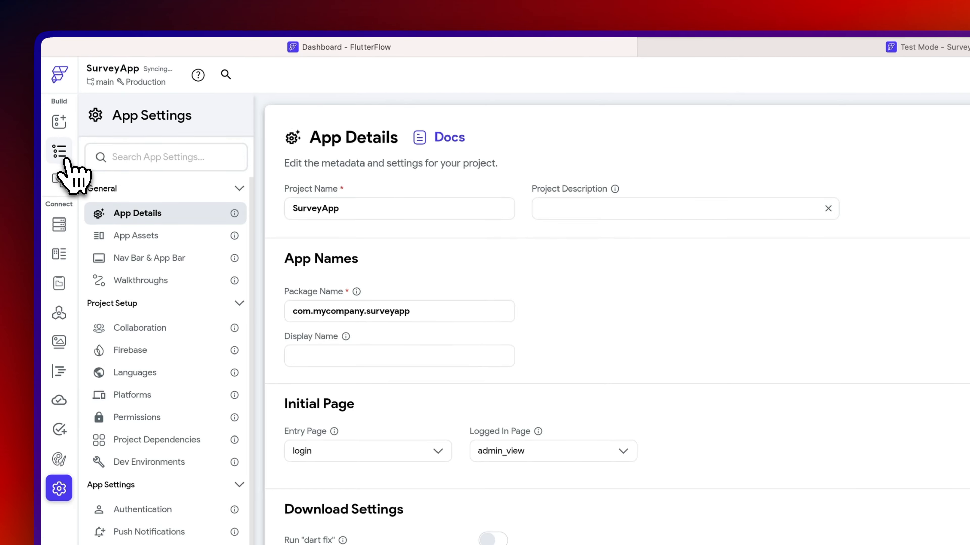
pyautogui.click(65, 159)
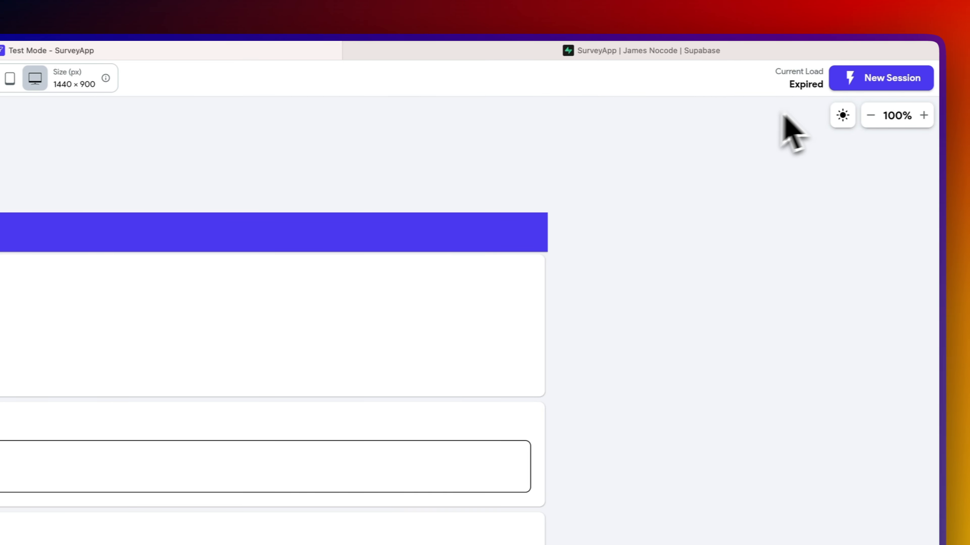
pyautogui.press('super+w')
# - Start a new test session, sign in to see Survey Submissions, and return to the editor
pyautogui.click(894, 81)
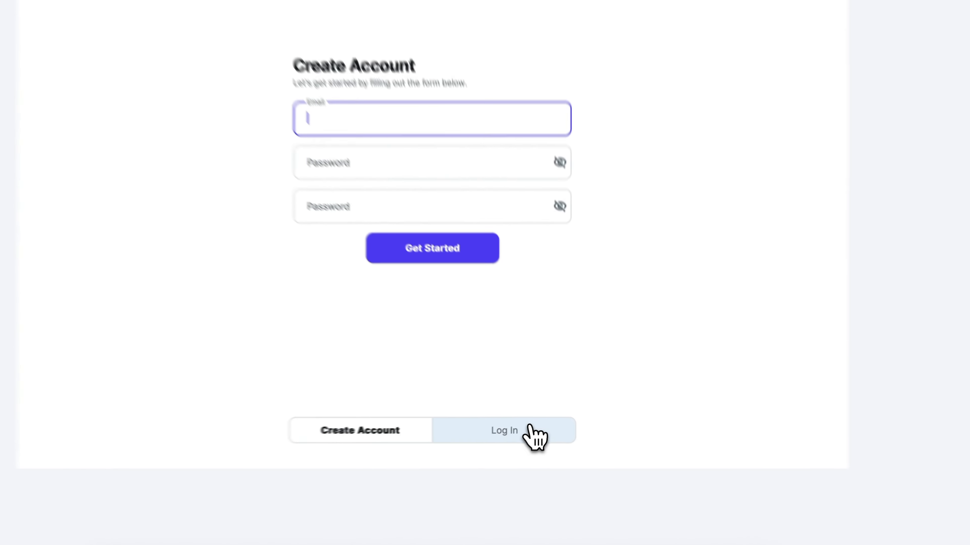
pyautogui.click(532, 435)
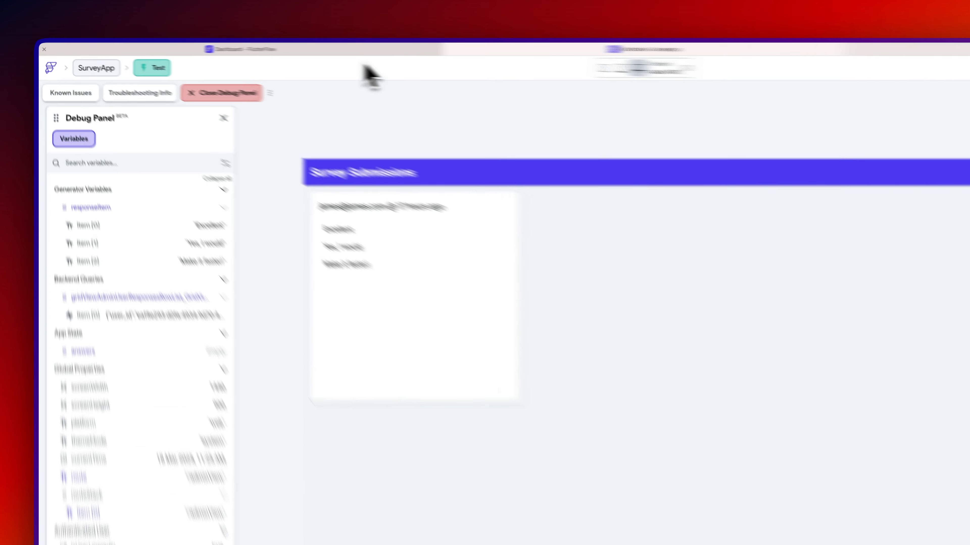
pyautogui.click(286, 49)
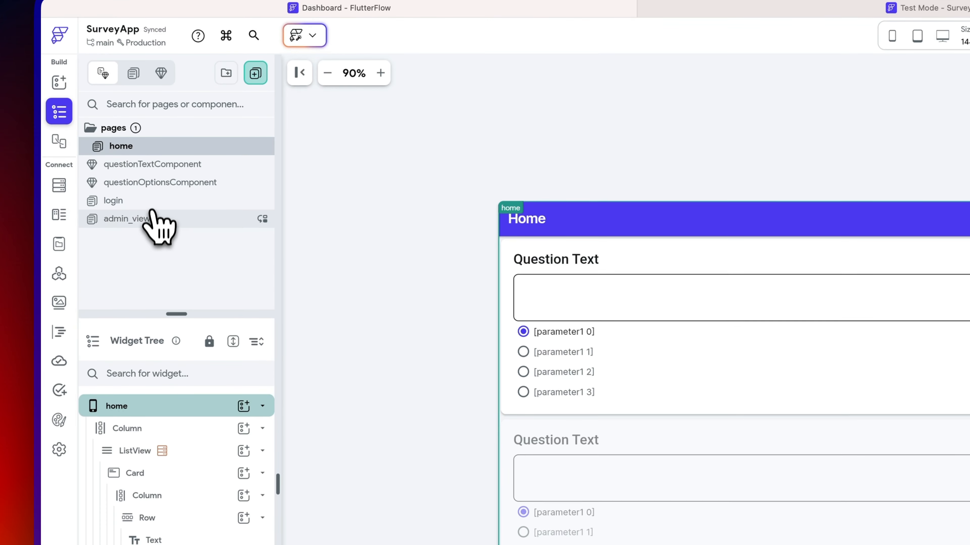
# - On admin_view, wrap the ListView's response Row in a Column and duplicate that Row
pyautogui.click(149, 230)
pyautogui.click(607, 180)
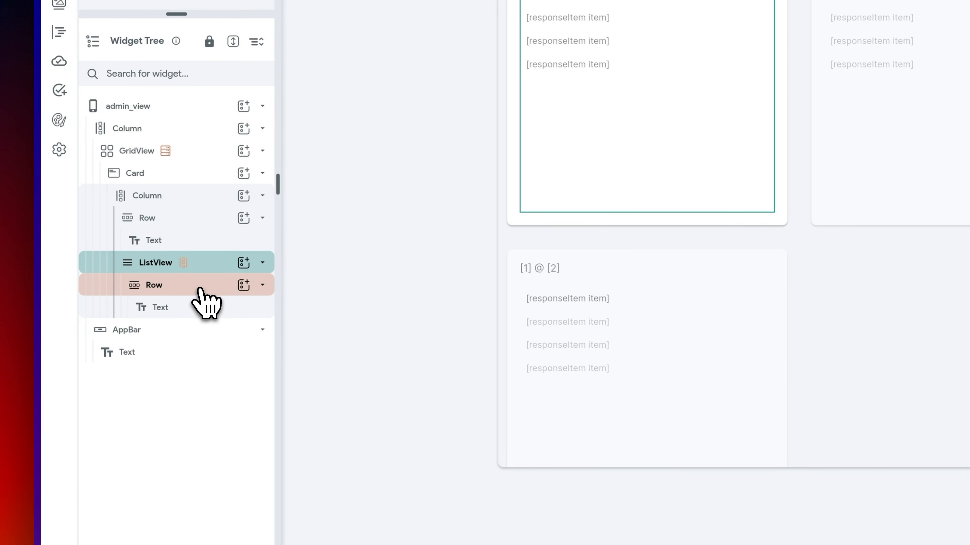
pyautogui.click(202, 289)
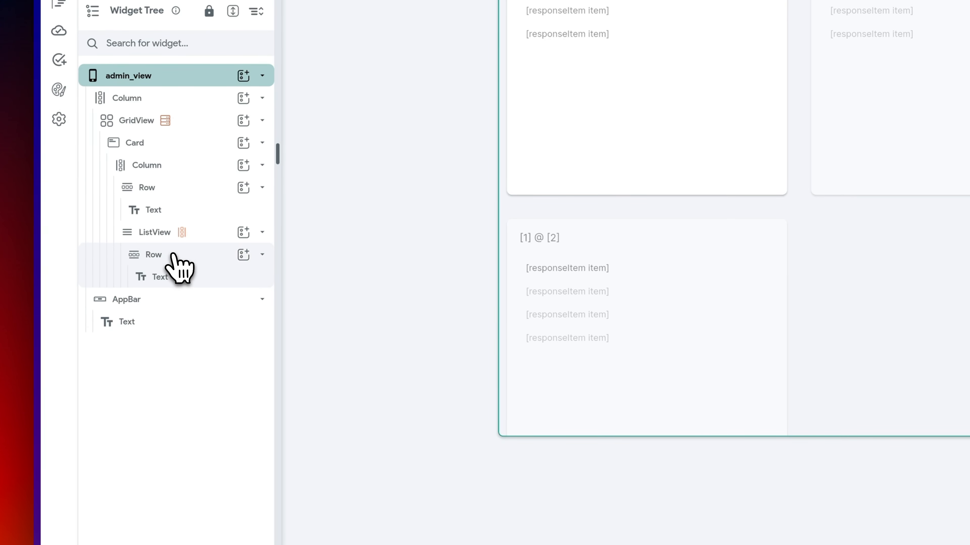
pyautogui.rightClick(174, 285)
pyautogui.click(245, 300)
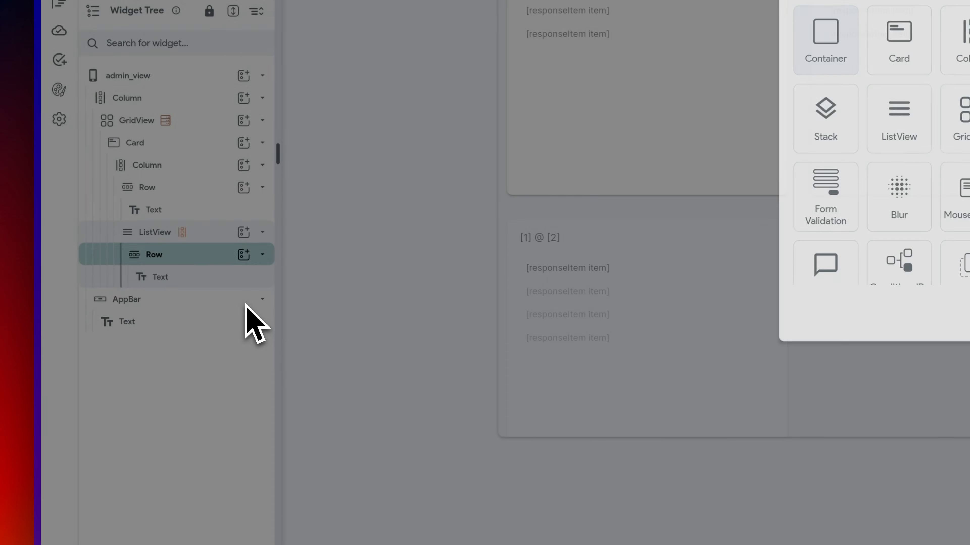
pyautogui.click(837, 101)
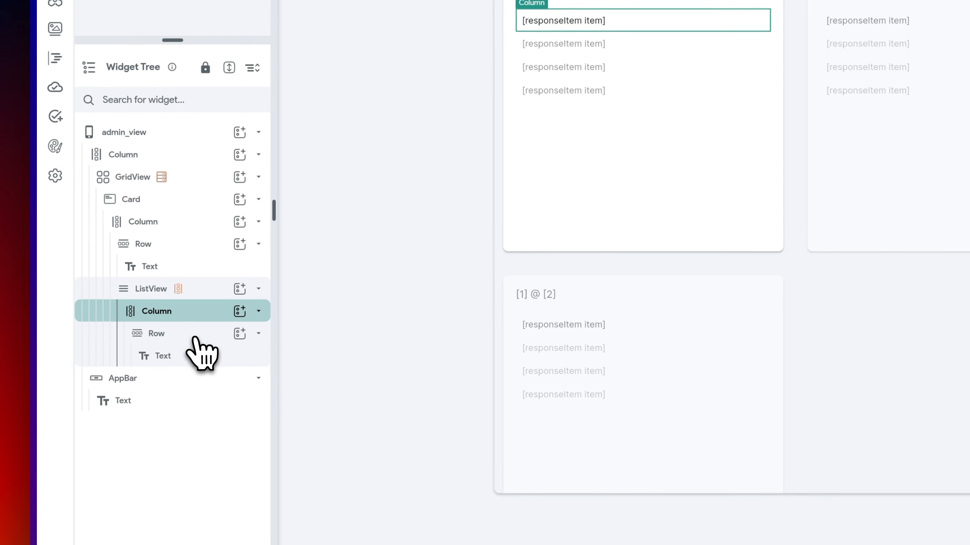
pyautogui.click(194, 335)
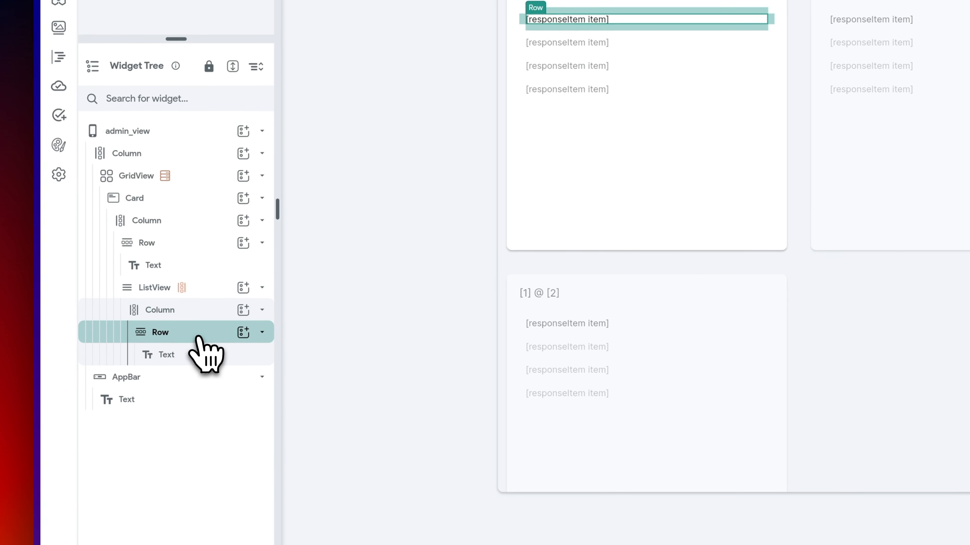
pyautogui.hotkey('ctrl', 'd')
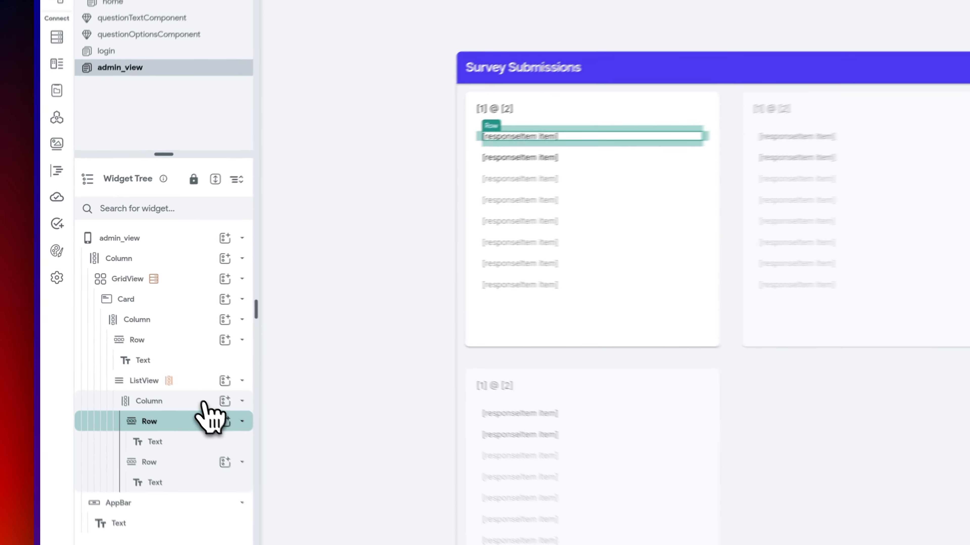
pyautogui.click(113, 337)
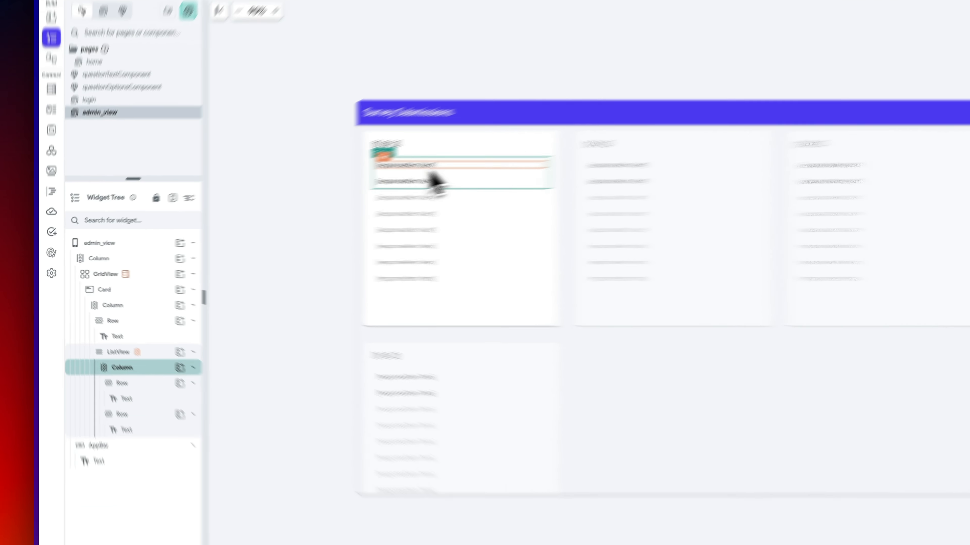
# - Generate the ListView's children from the questions field and rename the item variable questionItem
pyautogui.click(316, 203)
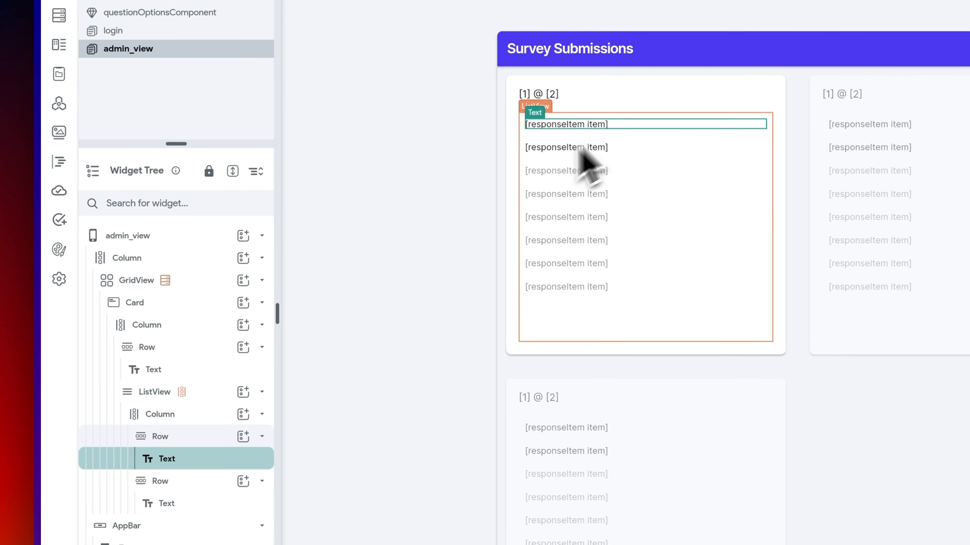
pyautogui.click(216, 281)
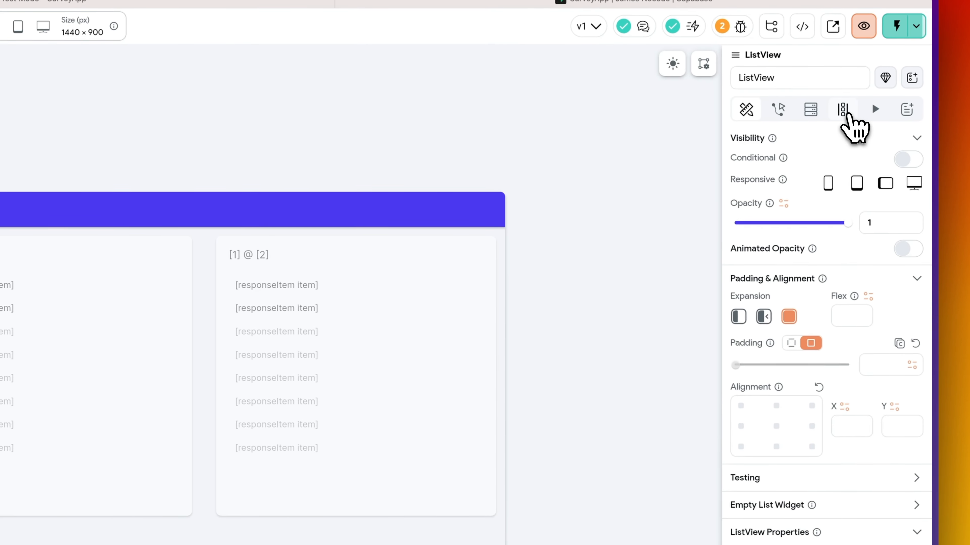
pyautogui.click(845, 112)
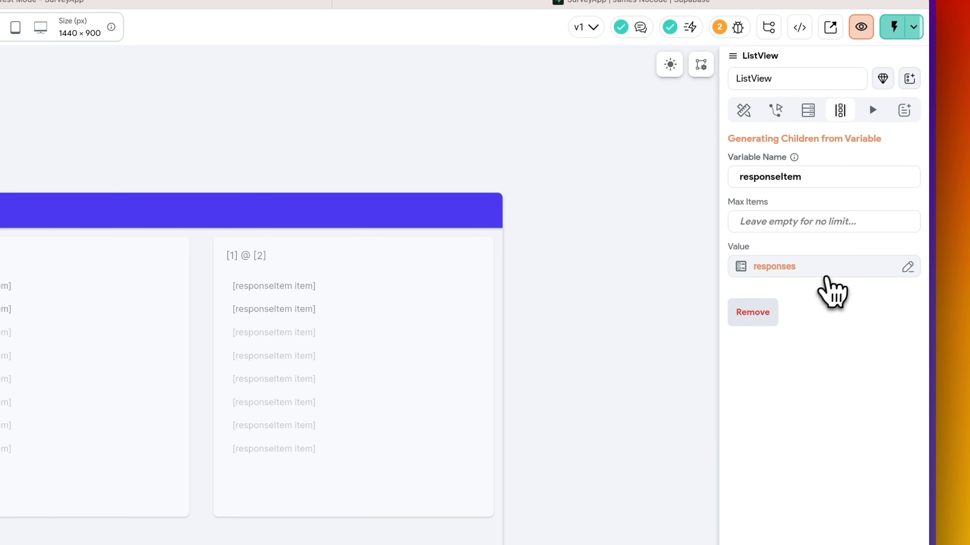
pyautogui.click(825, 274)
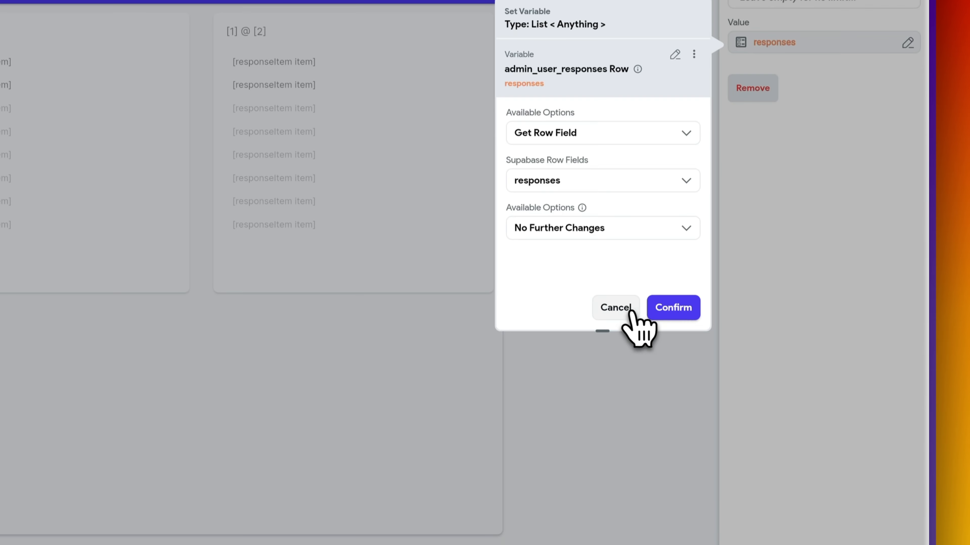
pyautogui.click(630, 310)
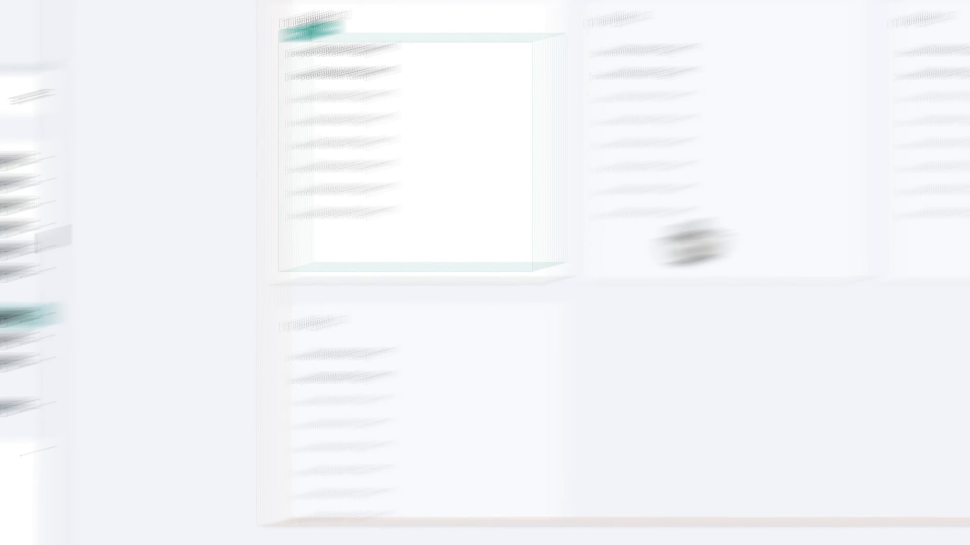
pyautogui.click(855, 194)
pyautogui.click(574, 300)
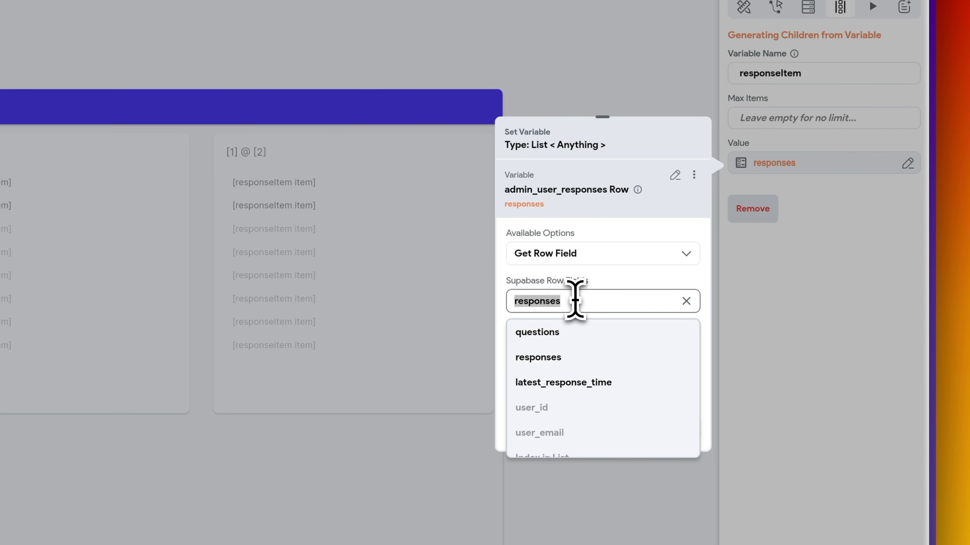
pyautogui.click(577, 331)
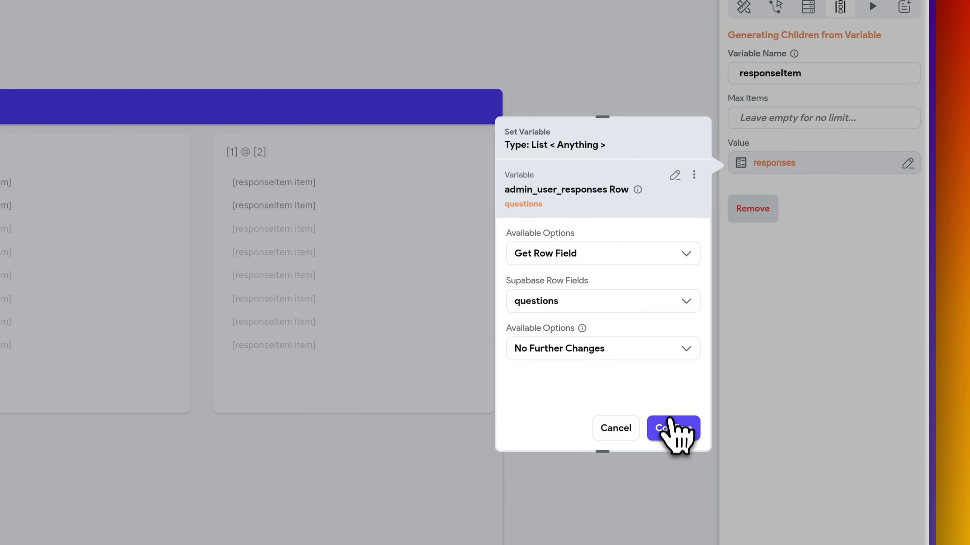
pyautogui.click(674, 428)
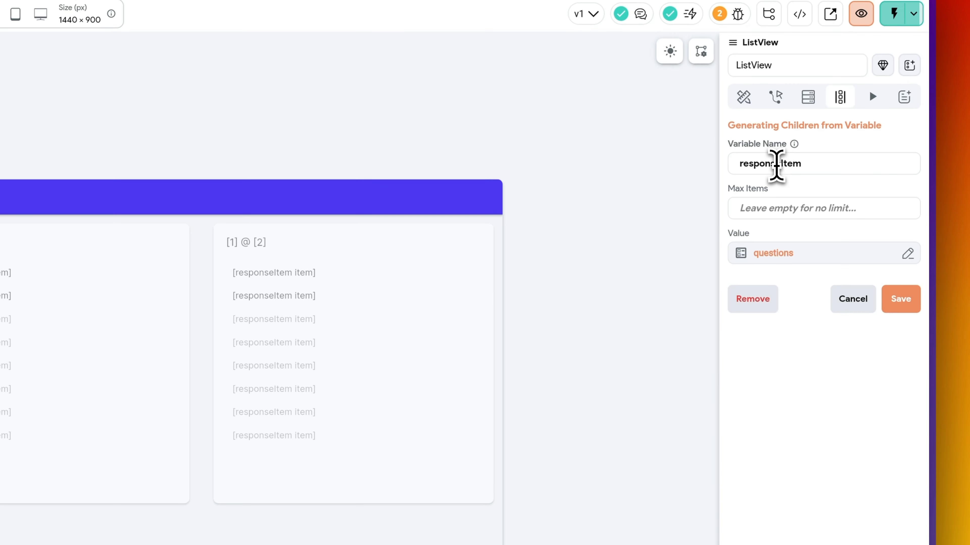
pyautogui.doubleClick(780, 71)
pyautogui.write('ques')
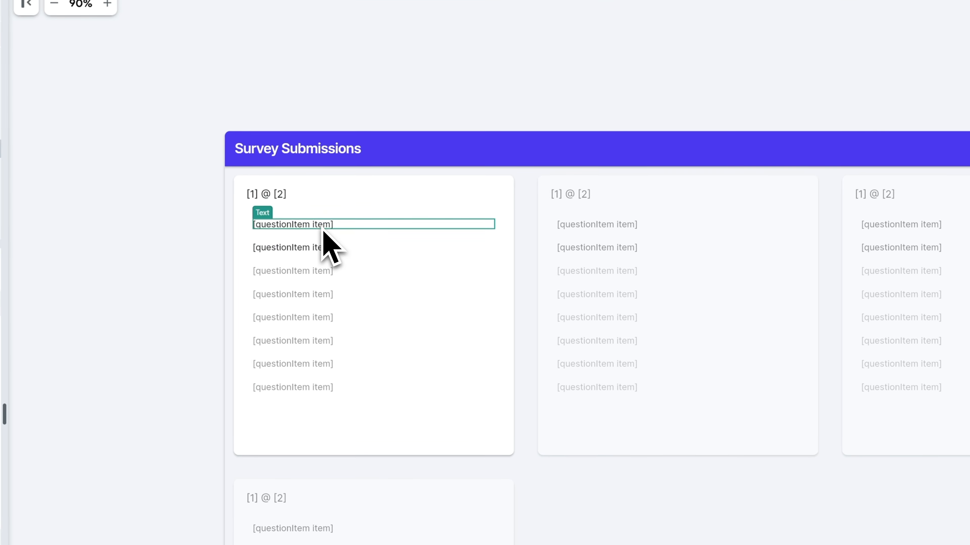
# - Bind the question row's second Text to the admin_user_responses Row responses field
pyautogui.click(308, 251)
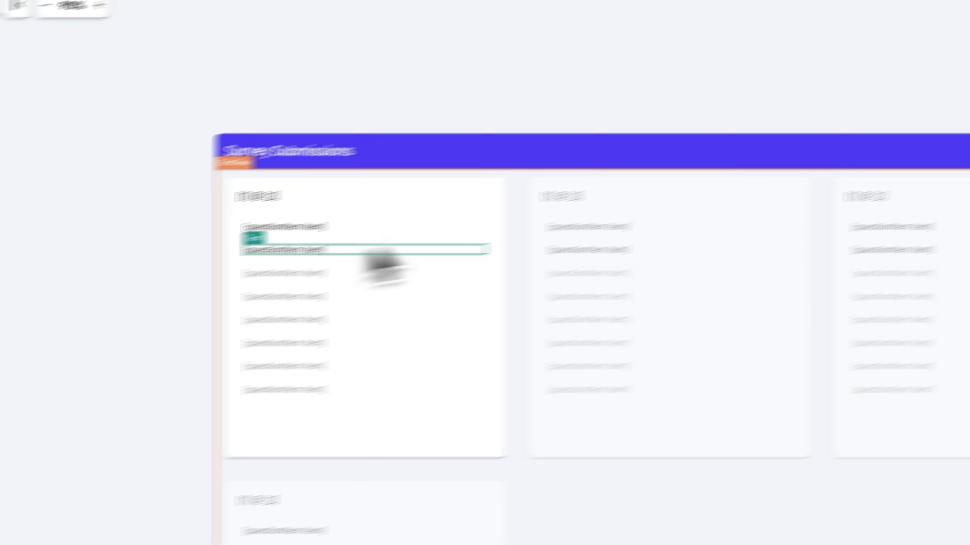
pyautogui.click(820, 178)
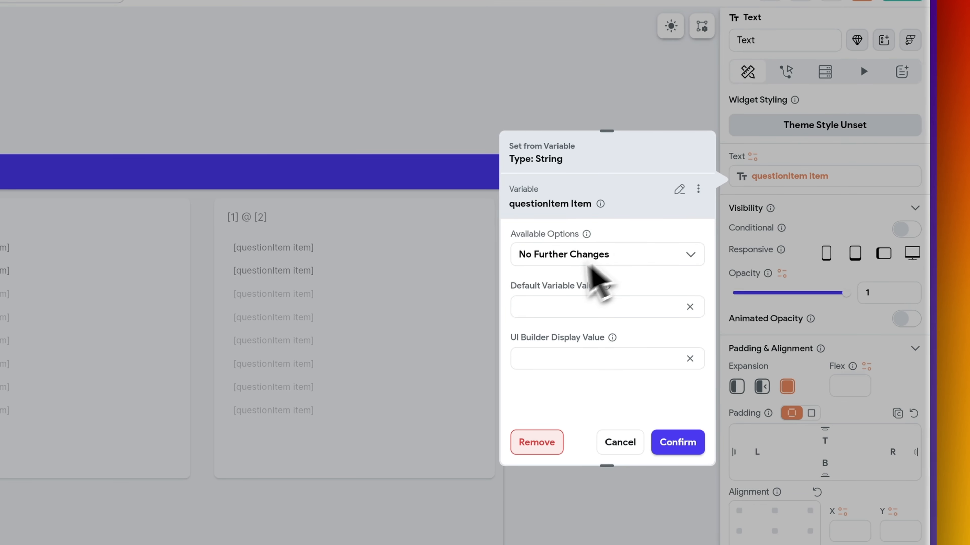
pyautogui.click(679, 189)
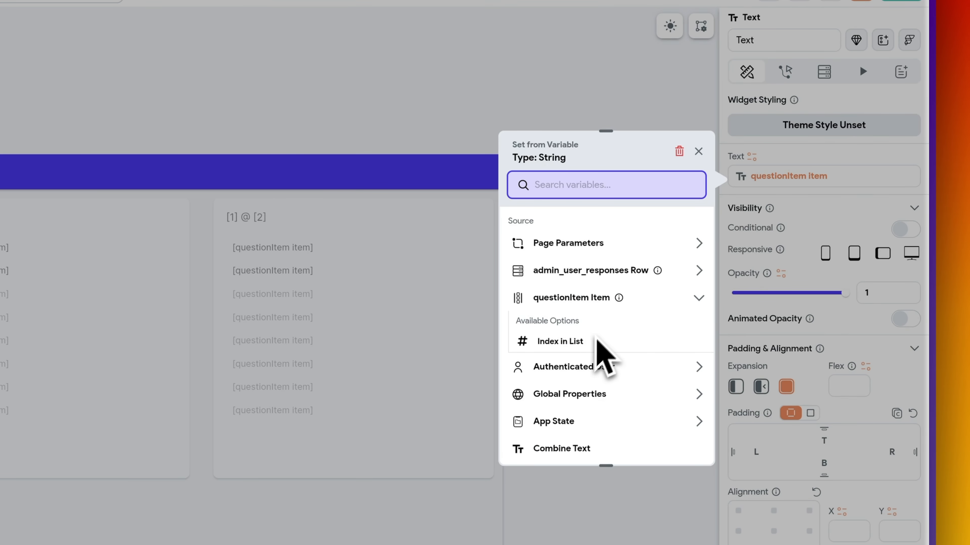
pyautogui.click(699, 270)
pyautogui.click(557, 383)
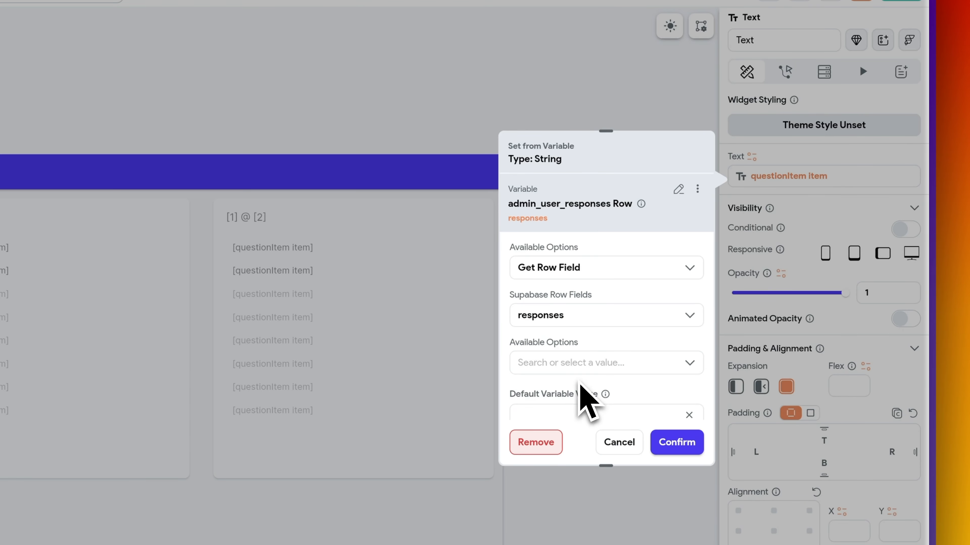
# - Take the responses Item at a Specific Index equal to questionItem's Index in List
pyautogui.click(594, 363)
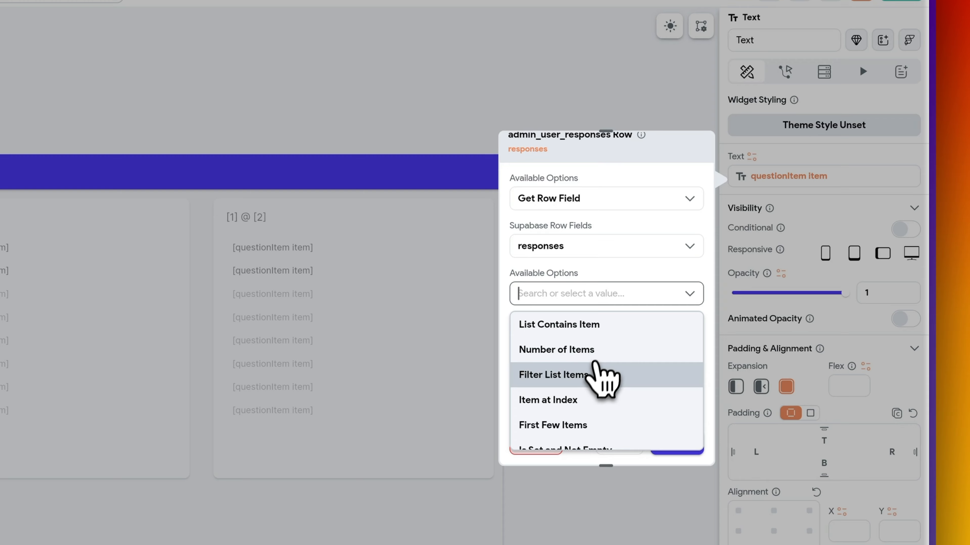
pyautogui.click(599, 392)
pyautogui.click(580, 345)
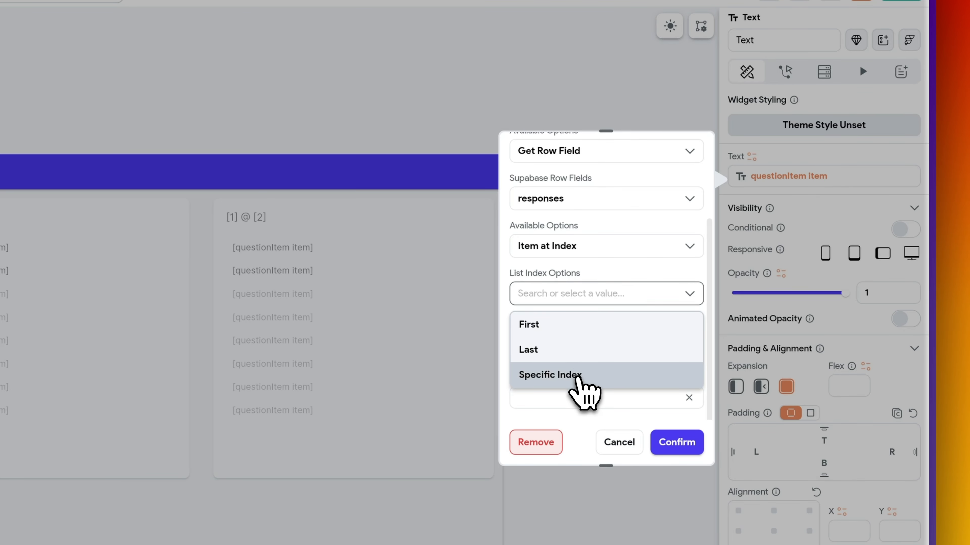
pyautogui.click(575, 377)
pyautogui.click(548, 385)
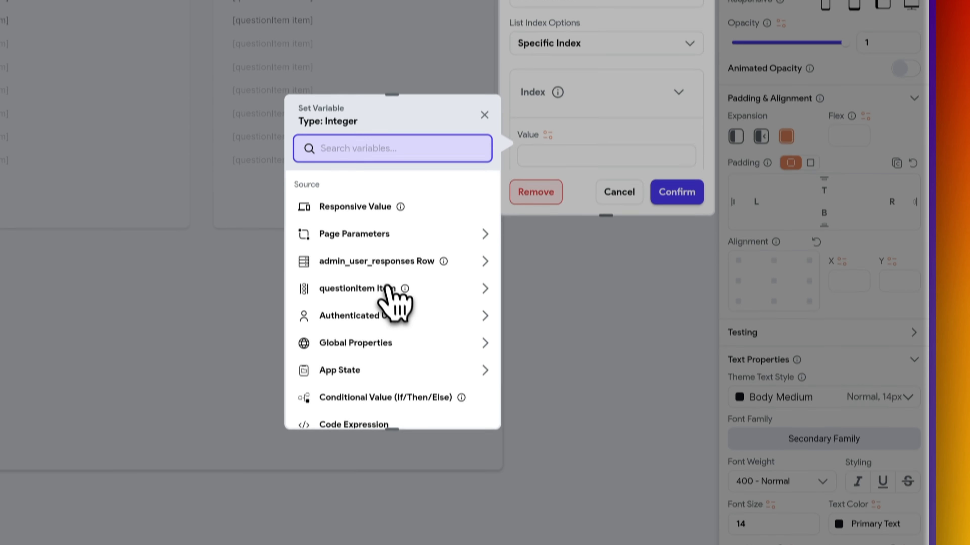
pyautogui.click(389, 286)
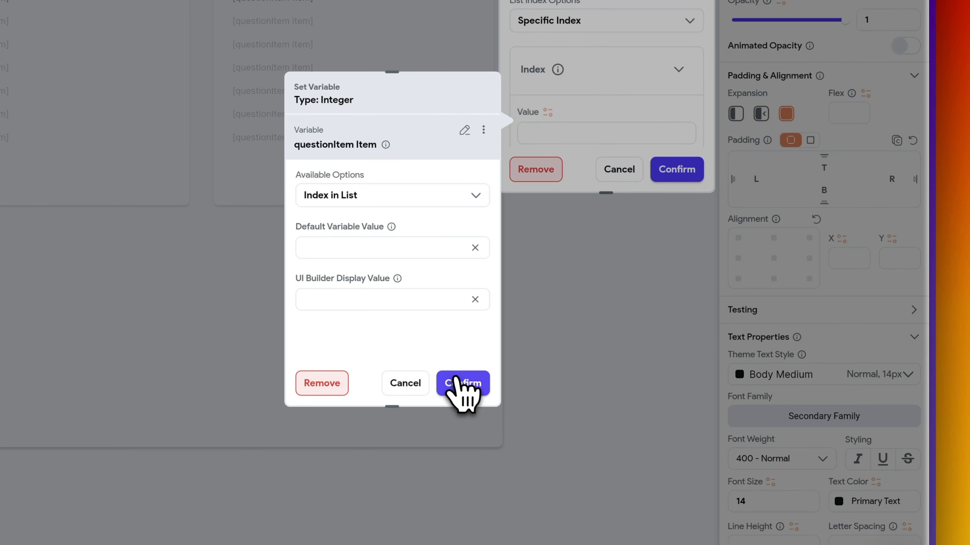
pyautogui.click(462, 383)
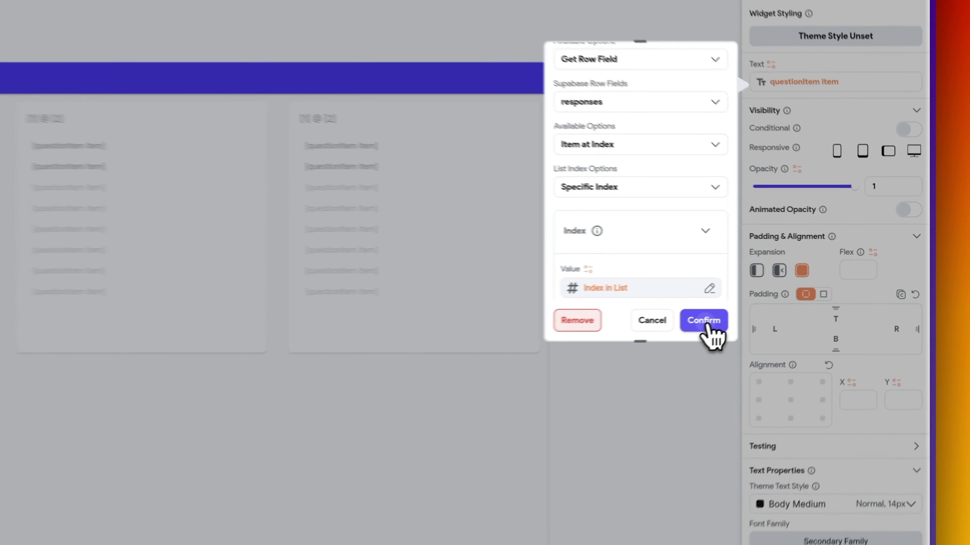
# - Confirm the responses text binding and clear the response row's padding of 10
pyautogui.click(807, 290)
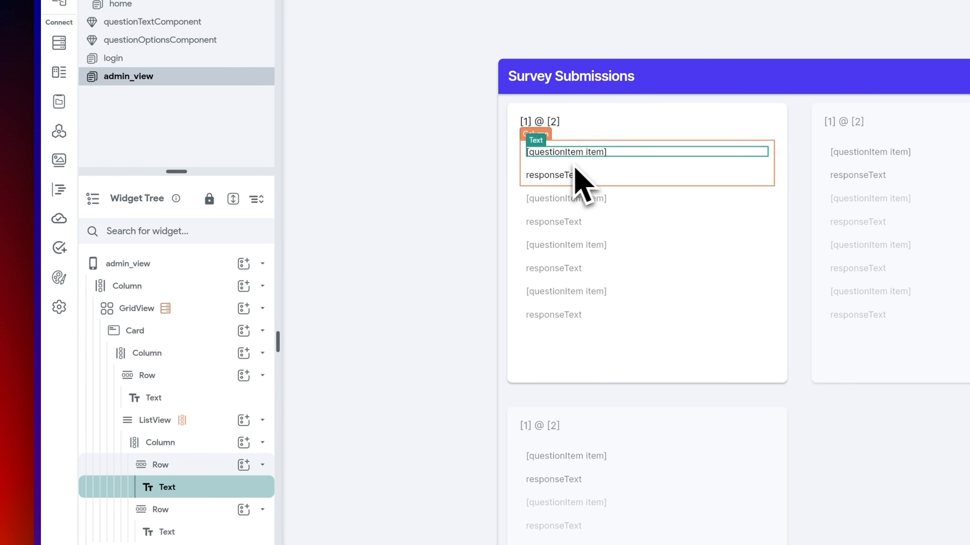
pyautogui.click(189, 470)
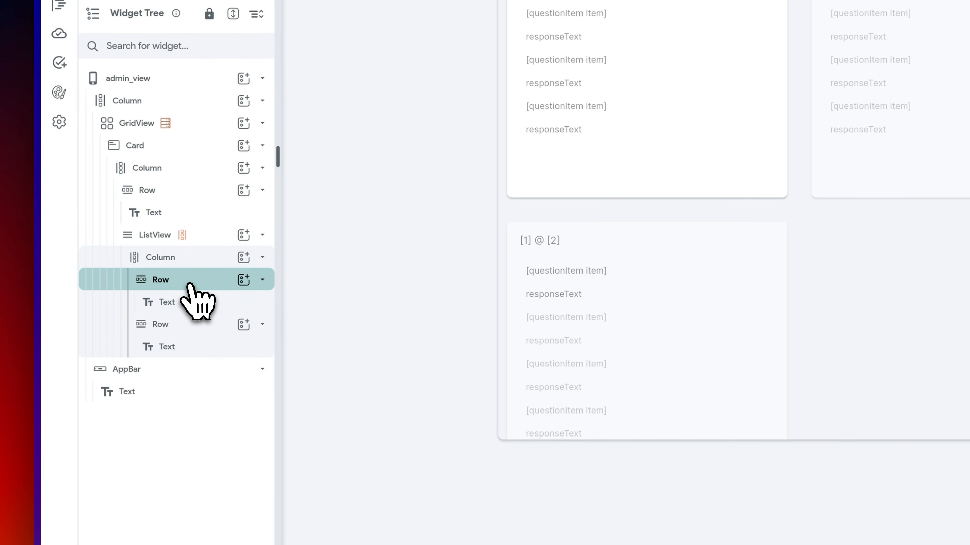
pyautogui.doubleClick(888, 285)
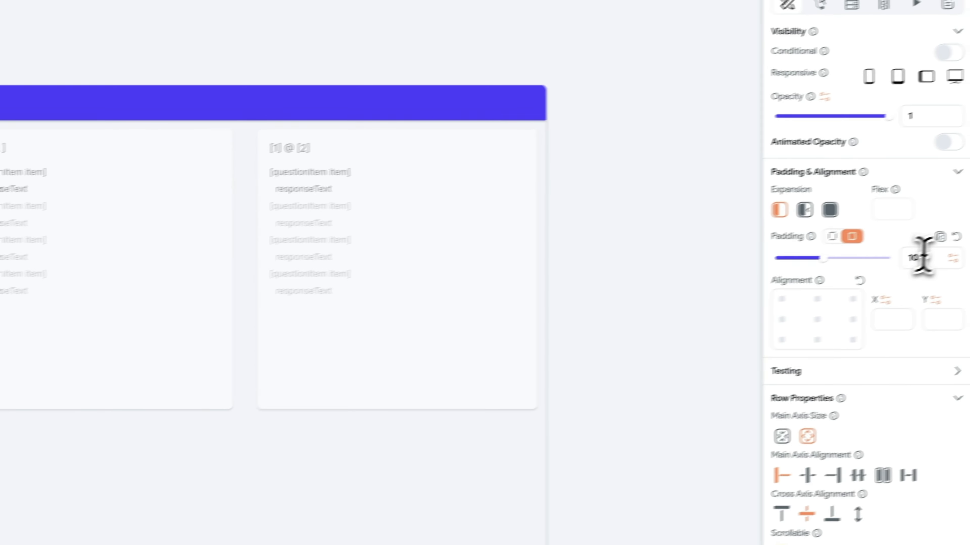
pyautogui.doubleClick(923, 257)
pyautogui.press('BackSpace')
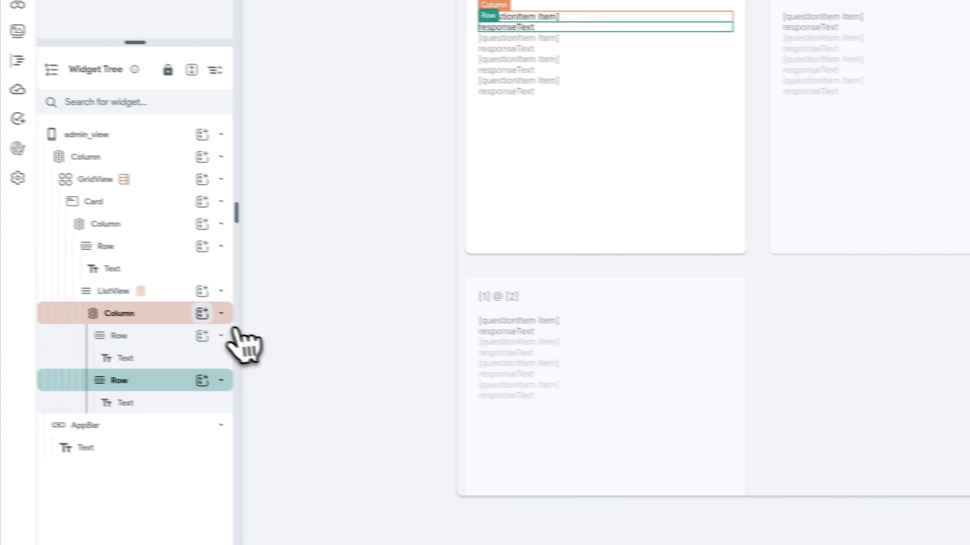
# - Review the new Column, response row and admin_view page, then select the first question text
pyautogui.click(174, 315)
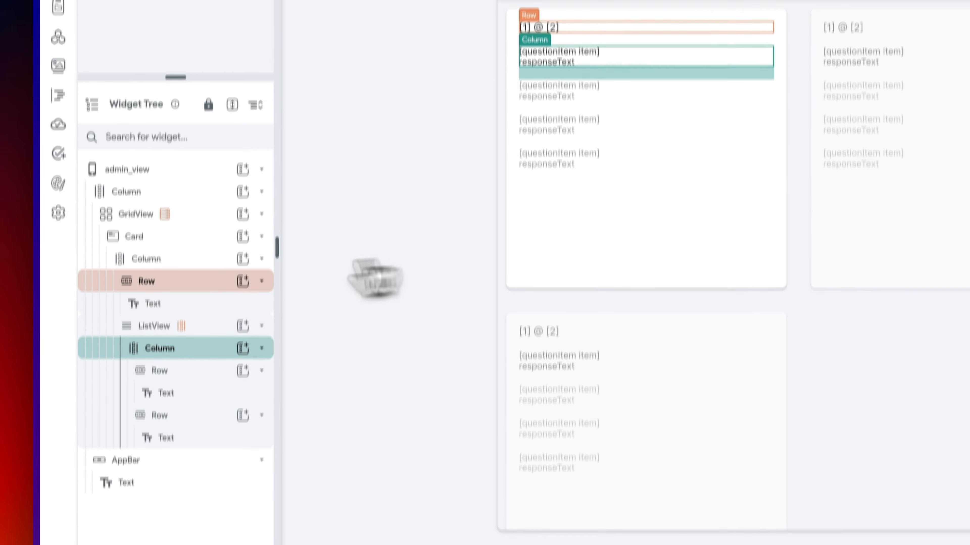
pyautogui.click(196, 315)
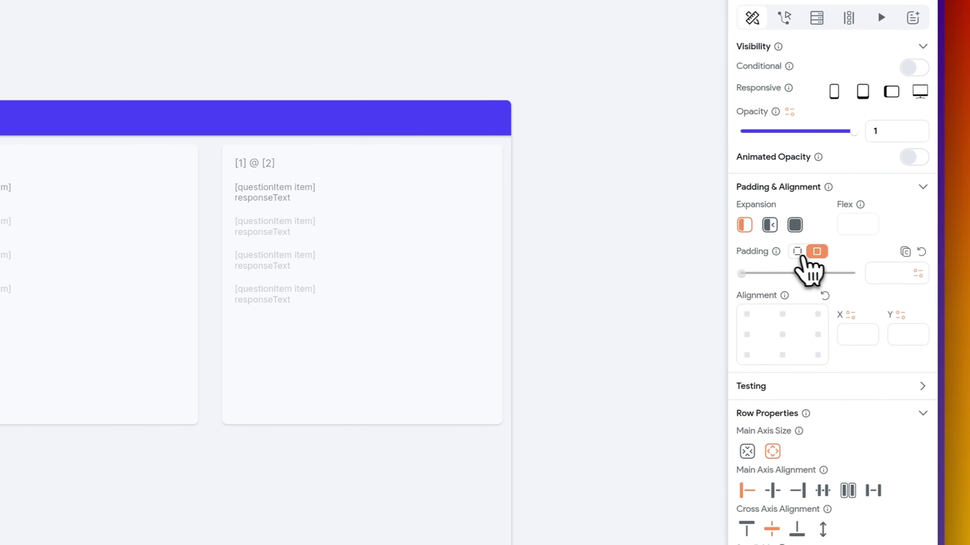
pyautogui.click(89, 53)
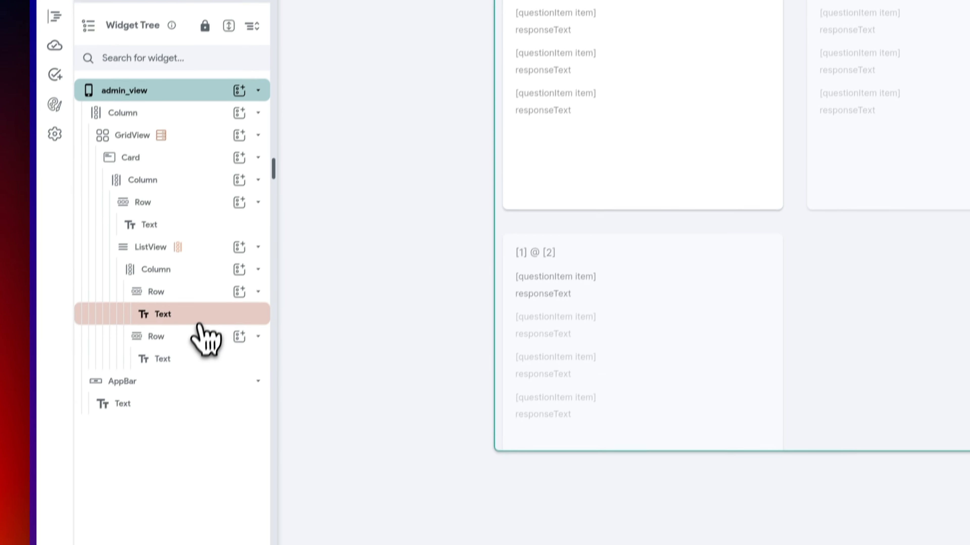
pyautogui.click(146, 544)
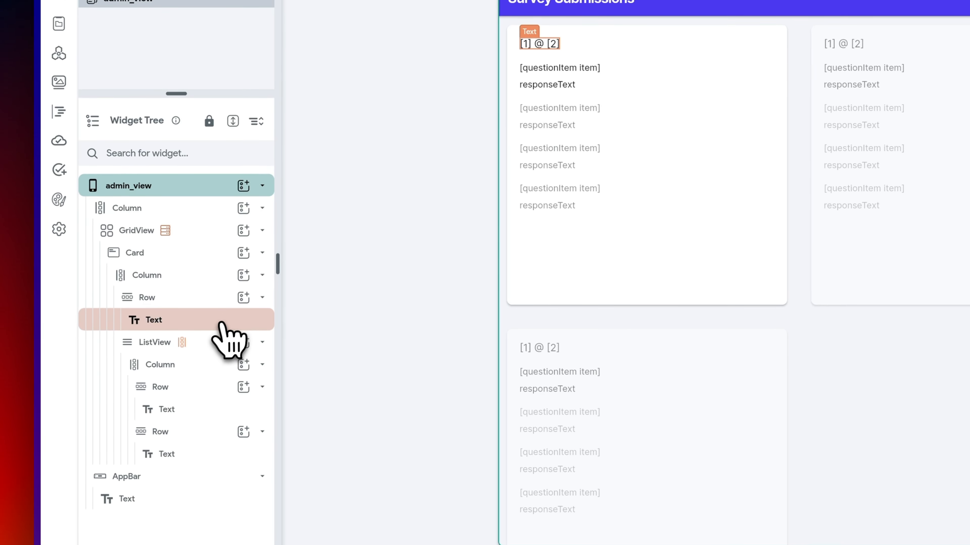
# - Give the question text a font size of 16 and 600 Semi Bold weight
pyautogui.click(219, 329)
pyautogui.click(208, 419)
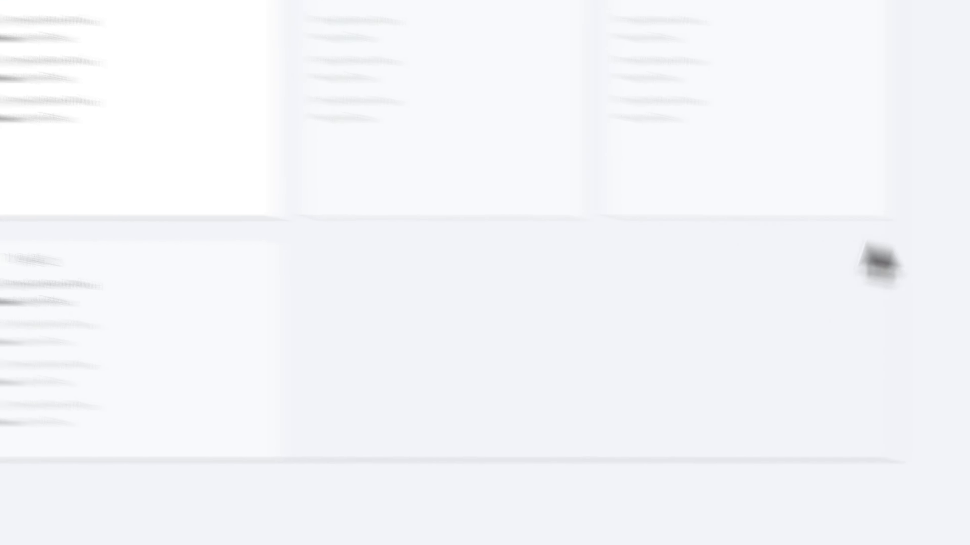
pyautogui.click(782, 433)
pyautogui.write('16')
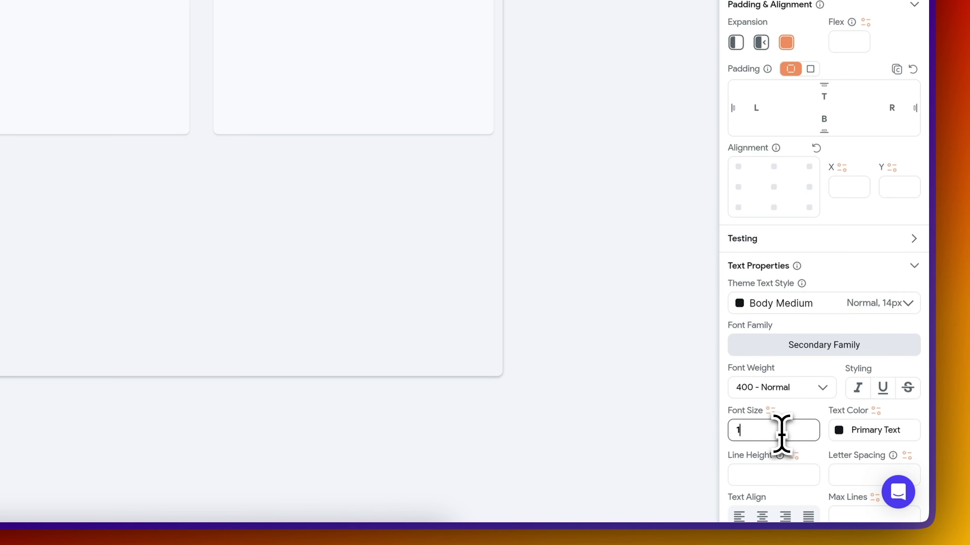
pyautogui.click(794, 394)
pyautogui.click(801, 299)
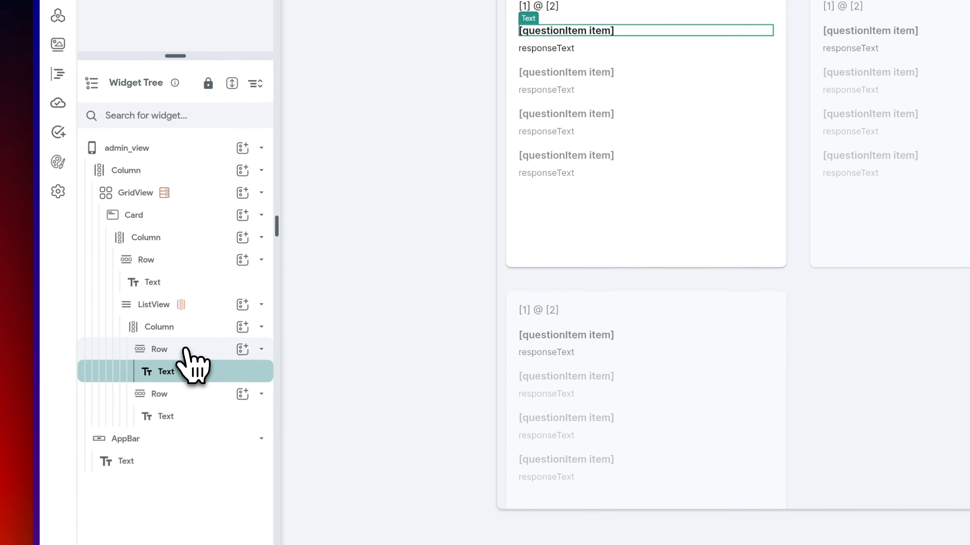
# - Instant-reload the test preview and recheck the question text's font weight
pyautogui.click(186, 348)
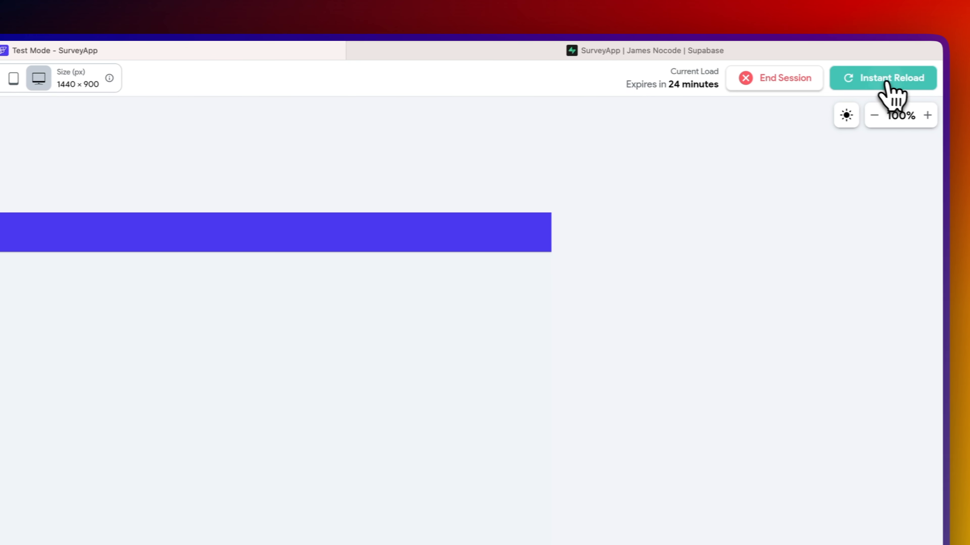
pyautogui.click(886, 82)
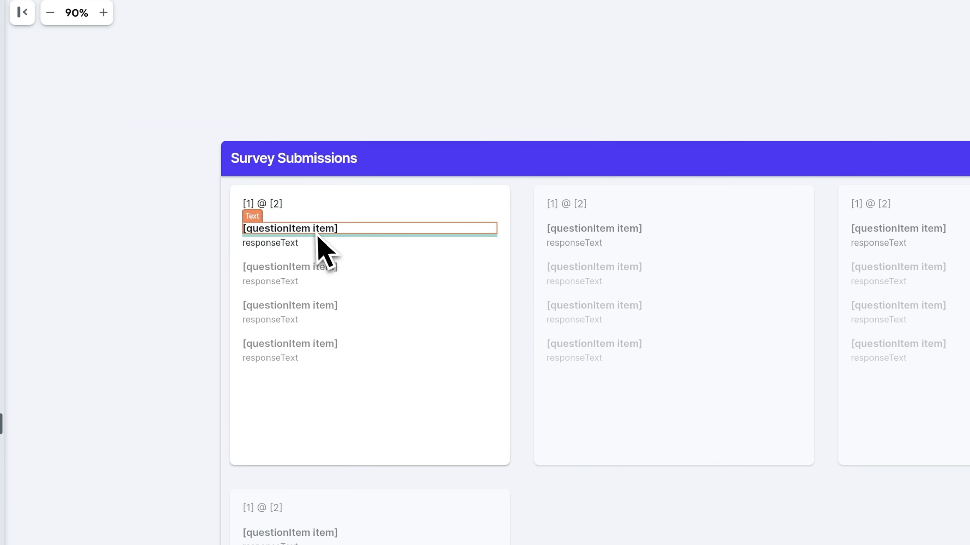
pyautogui.click(308, 231)
pyautogui.scroll(-5, 893, 395)
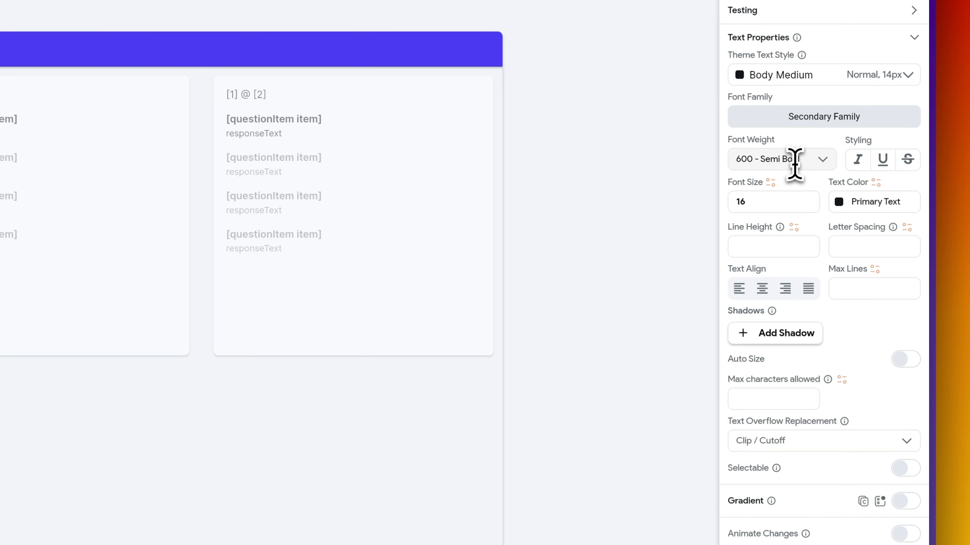
pyautogui.click(805, 161)
pyautogui.scroll(-1, 811, 252)
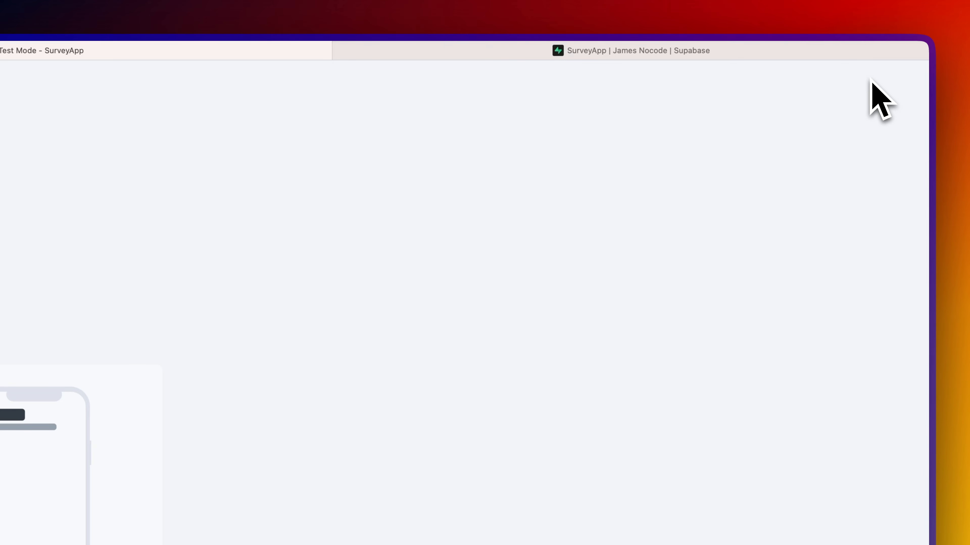
# - Reload the test preview showing bold questions, then return to the admin_view editor
pyautogui.click(870, 79)
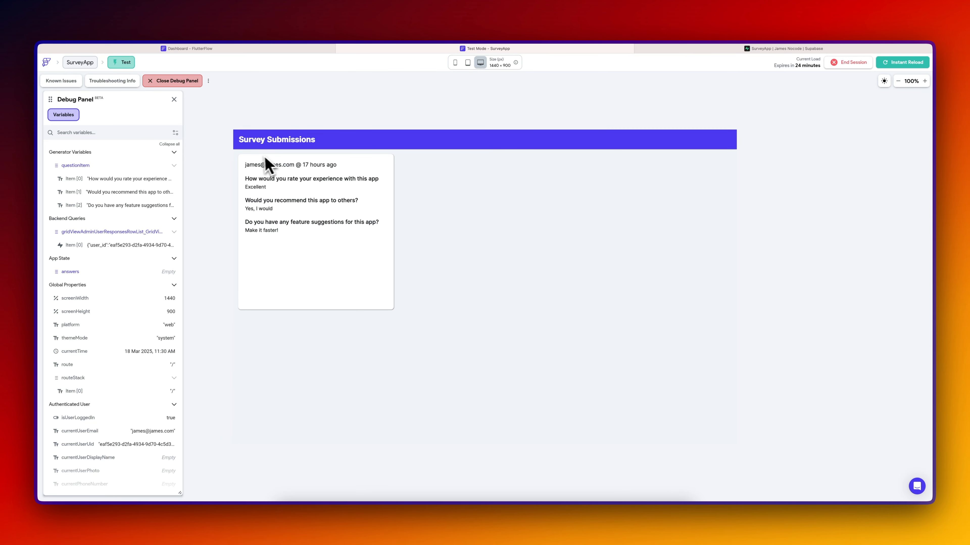
pyautogui.click(273, 50)
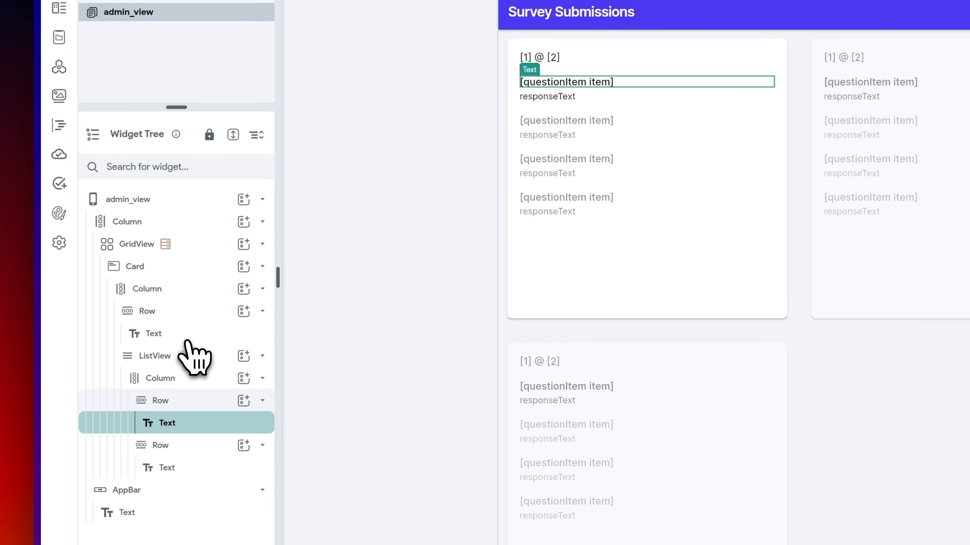
# - Wrap the [1] @ [2] email-and-time Text in a Container
pyautogui.click(193, 335)
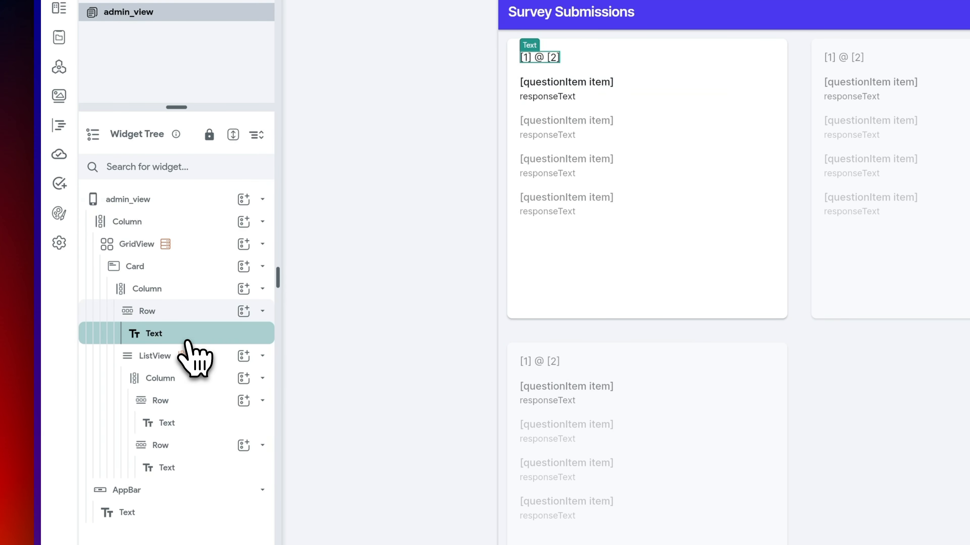
pyautogui.rightClick(198, 336)
pyautogui.click(284, 414)
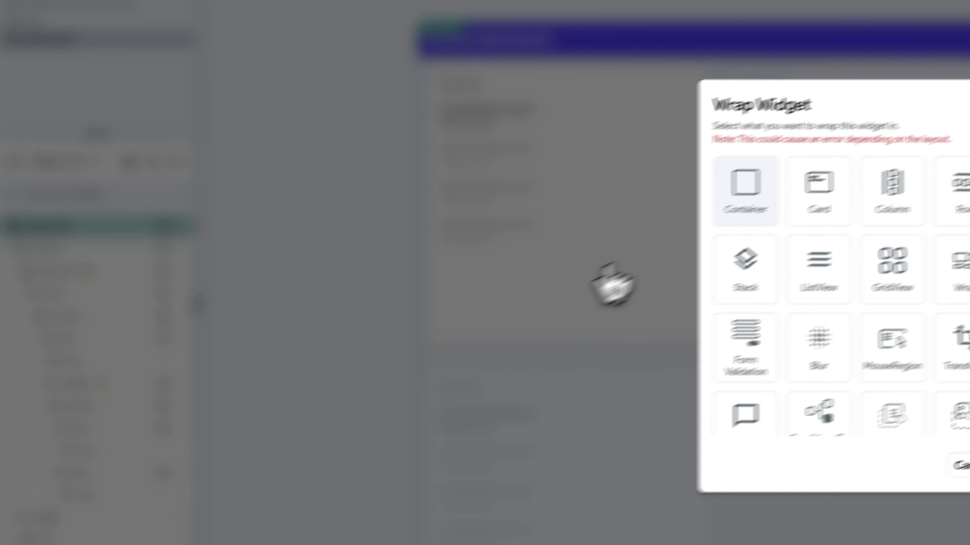
pyautogui.click(758, 206)
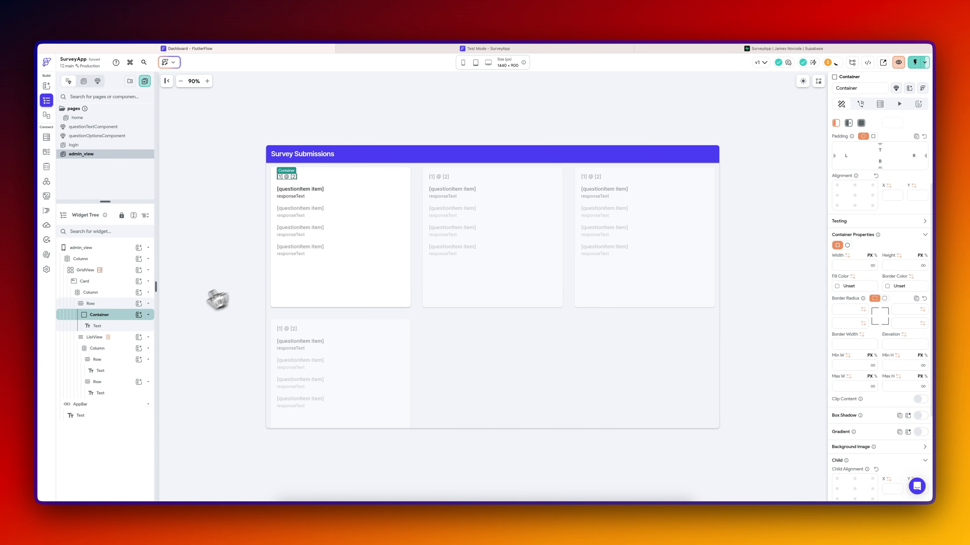
pyautogui.scroll(-4, 844, 385)
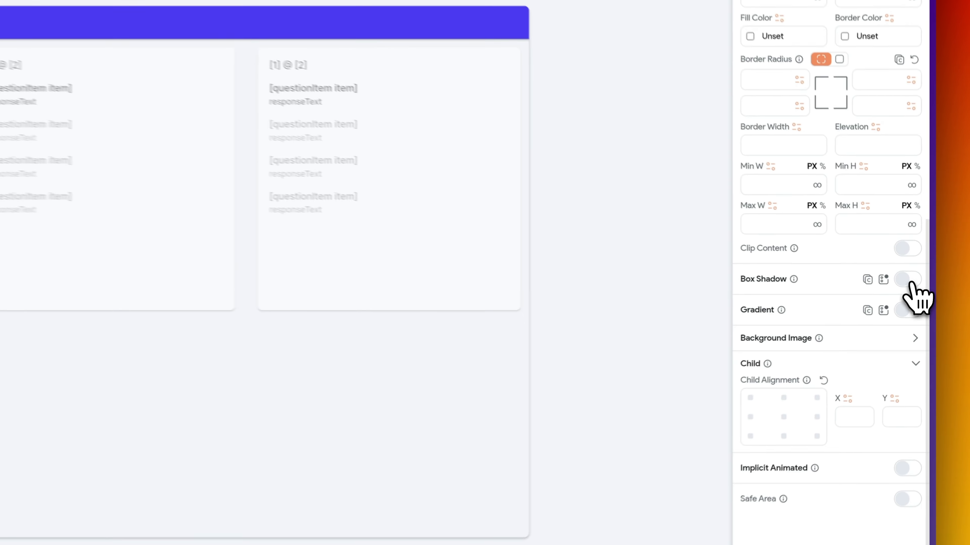
pyautogui.click(921, 291)
pyautogui.click(910, 283)
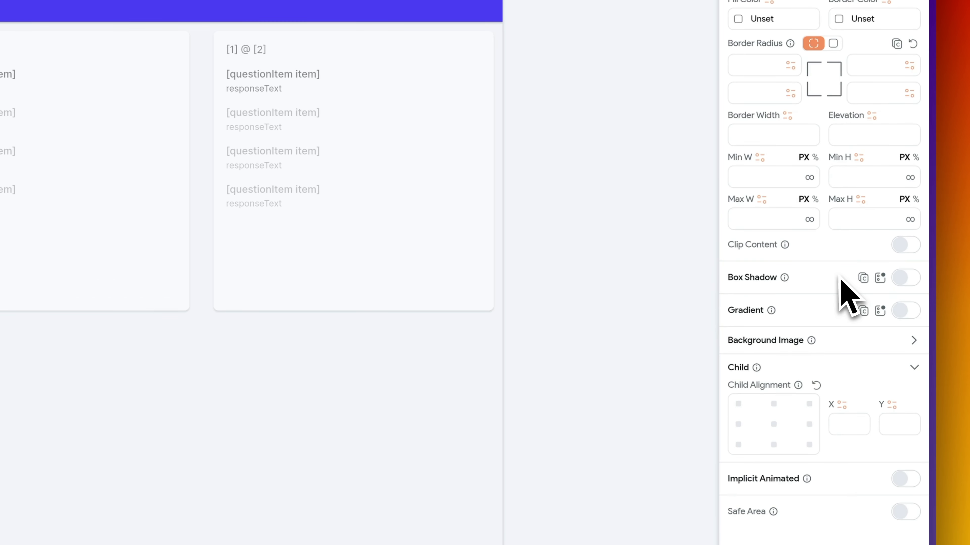
pyautogui.scroll(10, 842, 286)
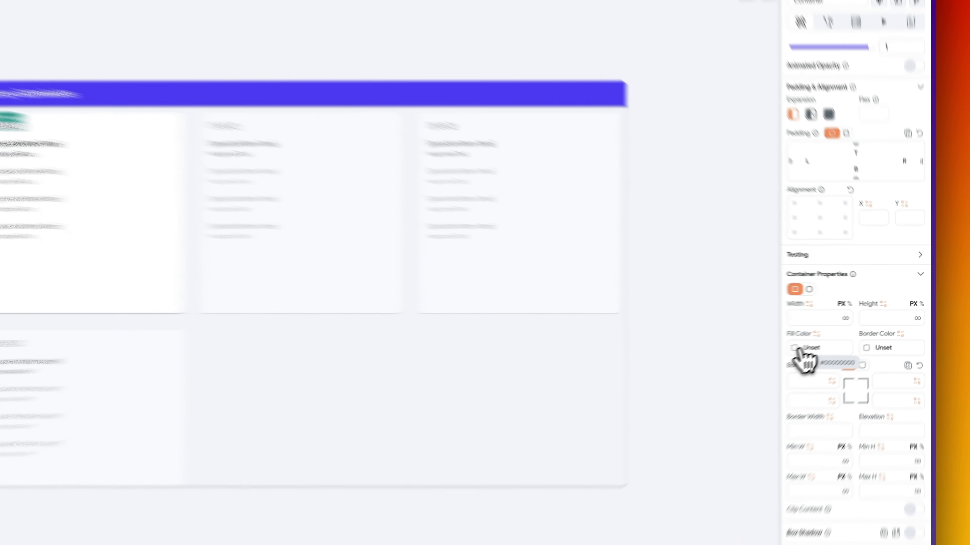
# - Give the container a #F4F4F4 fill and a #c3c3c3 border
pyautogui.click(888, 332)
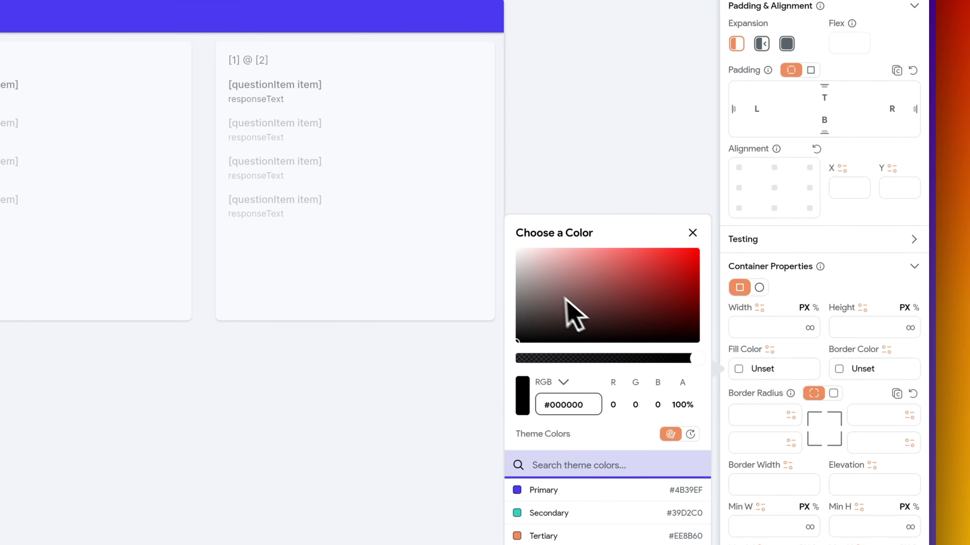
pyautogui.click(517, 253)
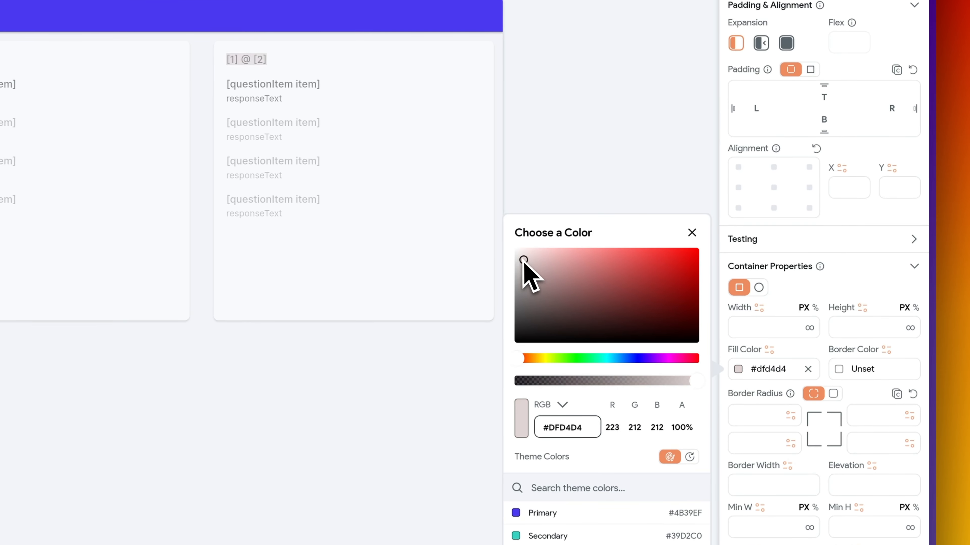
pyautogui.click(621, 137)
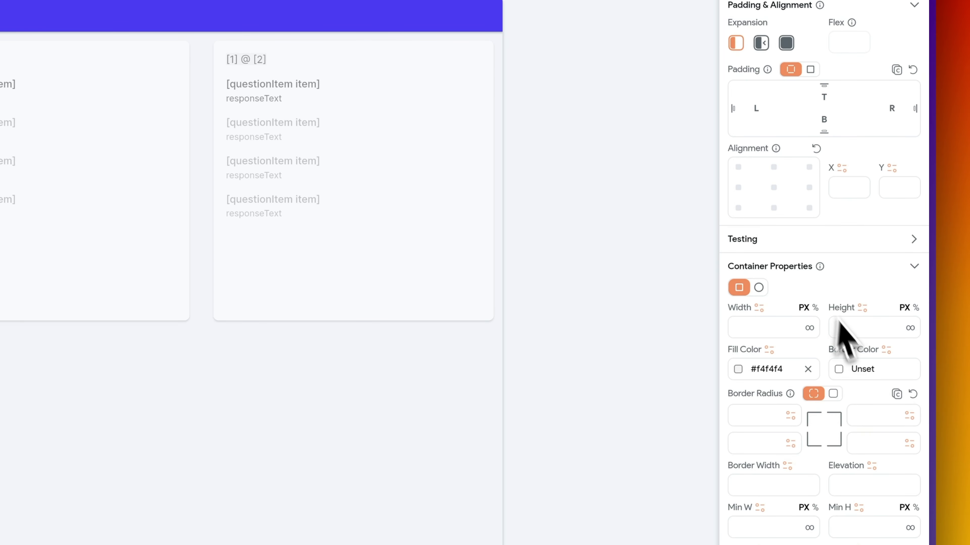
pyautogui.click(839, 372)
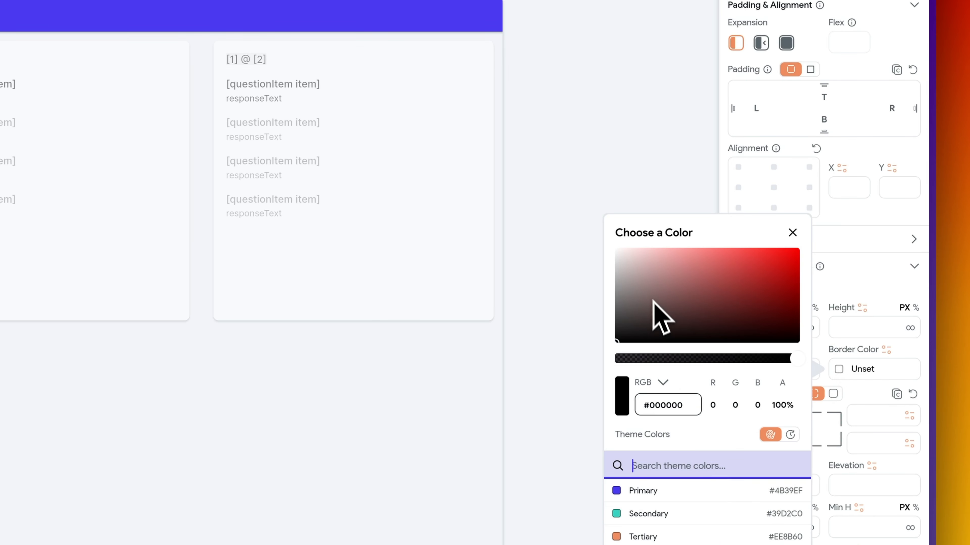
pyautogui.moveTo(626, 273); pyautogui.dragTo(602, 272)
pyautogui.click(626, 171)
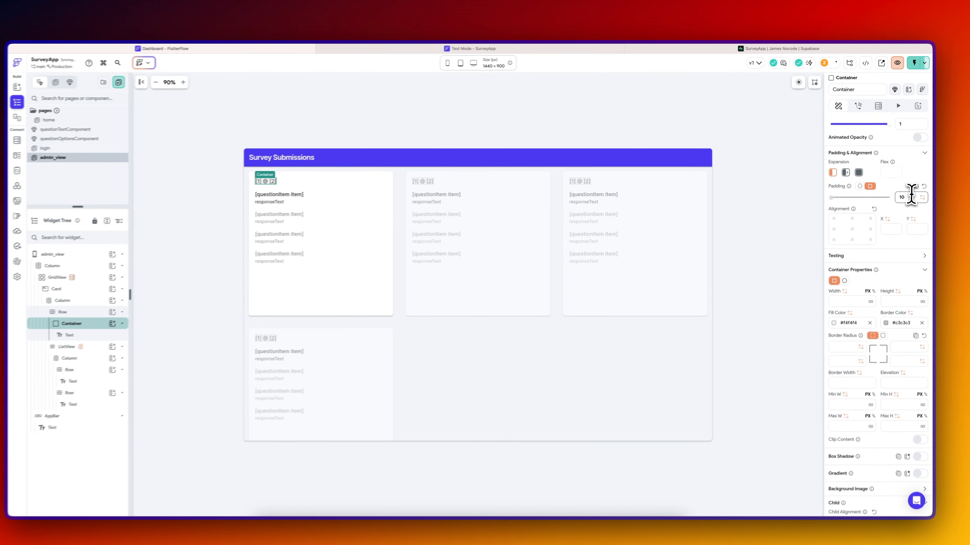
# - Apply uniform padding of 10 and a uniform corner radius to the container
pyautogui.click(77, 313)
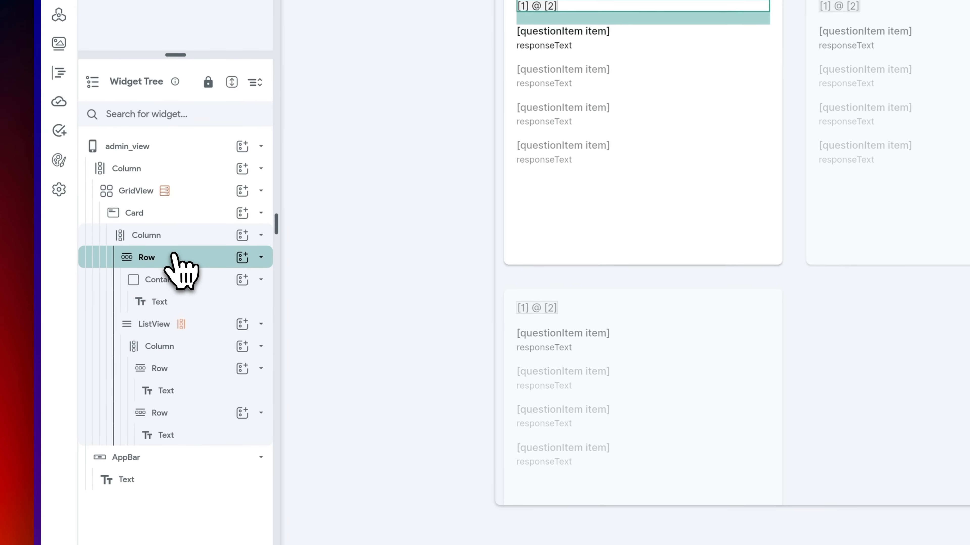
pyautogui.click(179, 302)
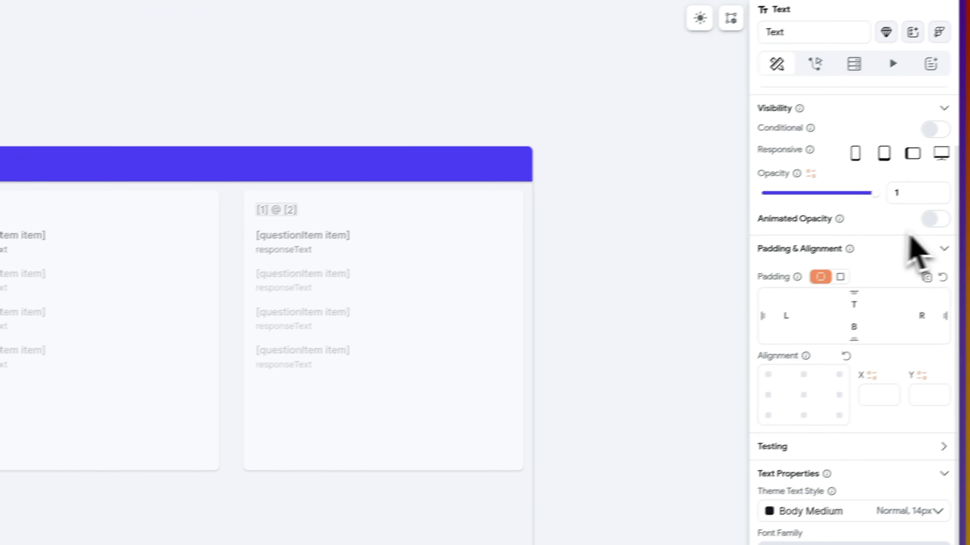
pyautogui.click(840, 277)
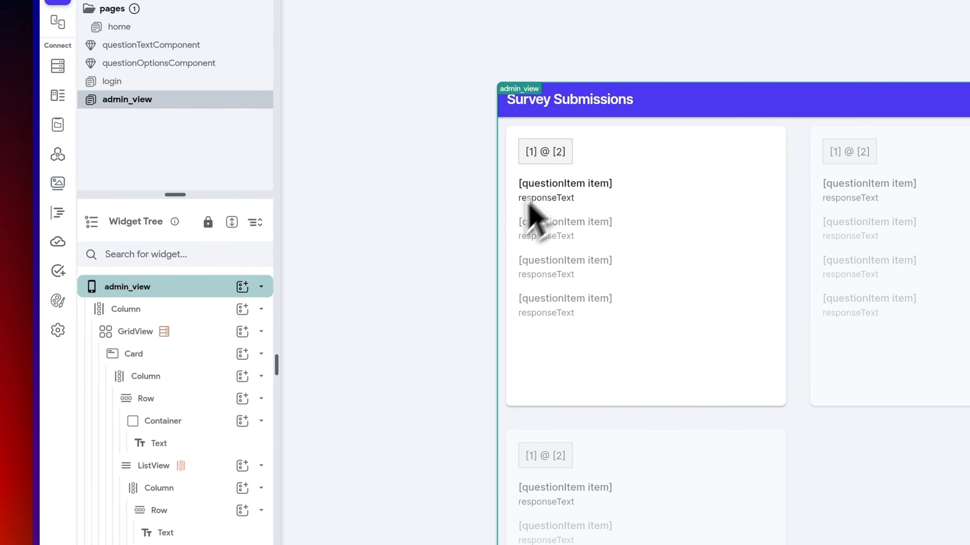
pyautogui.click(562, 161)
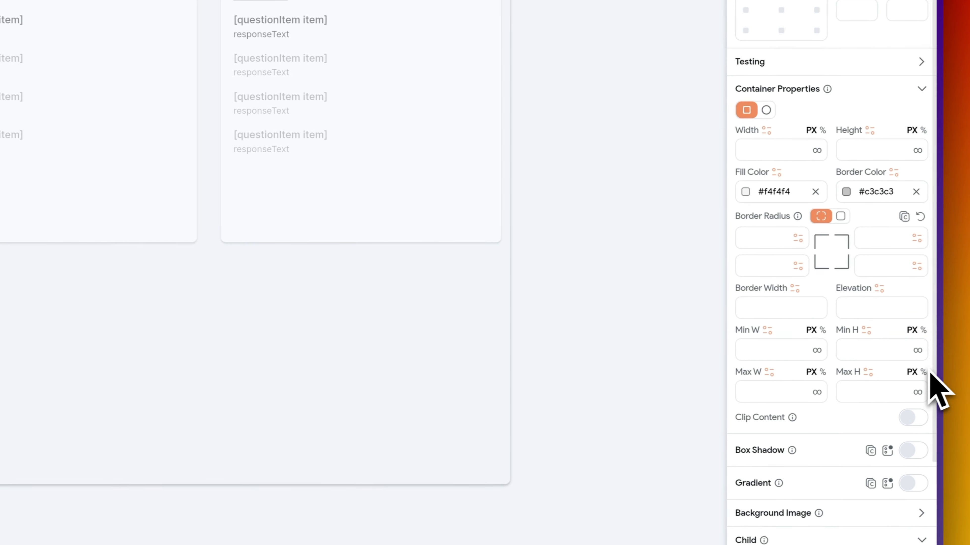
pyautogui.click(840, 216)
pyautogui.click(892, 239)
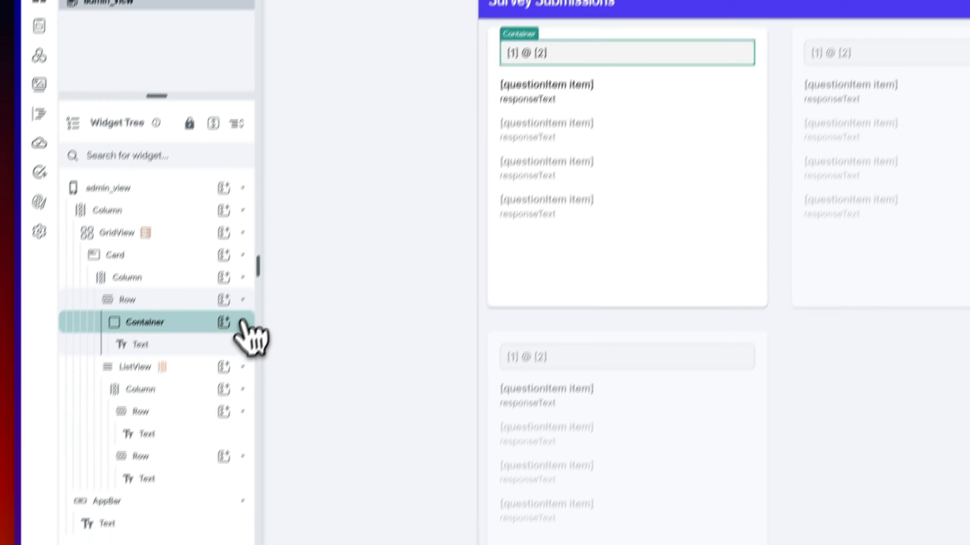
pyautogui.click(231, 307)
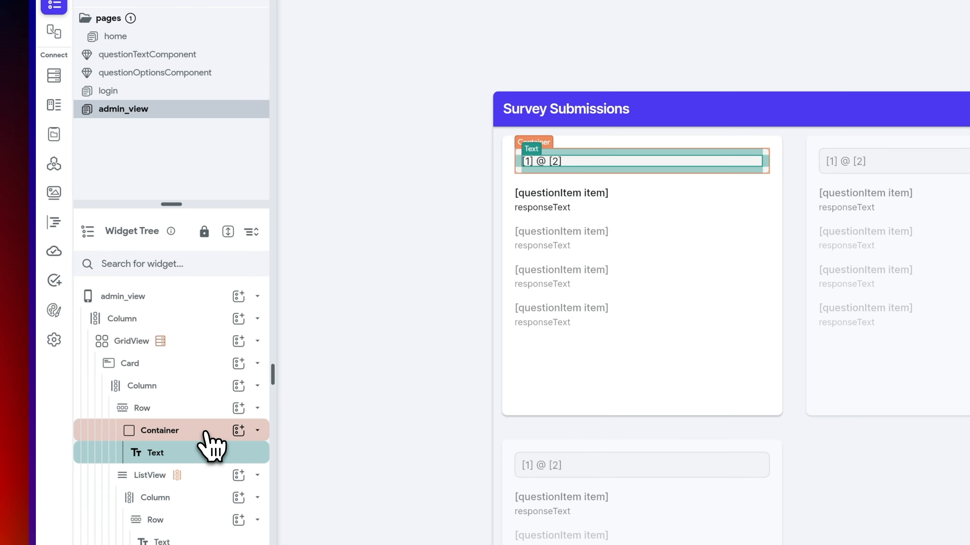
pyautogui.click(206, 433)
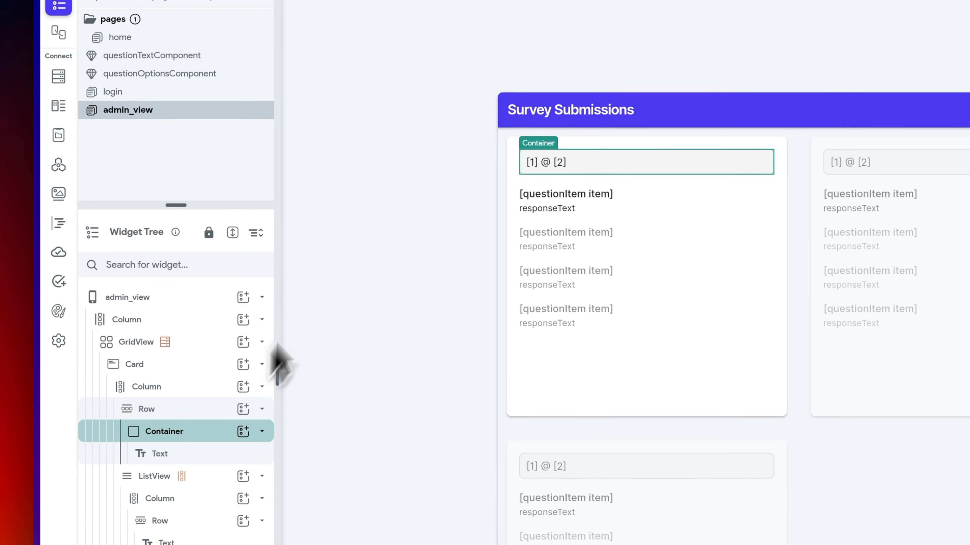
pyautogui.click(331, 255)
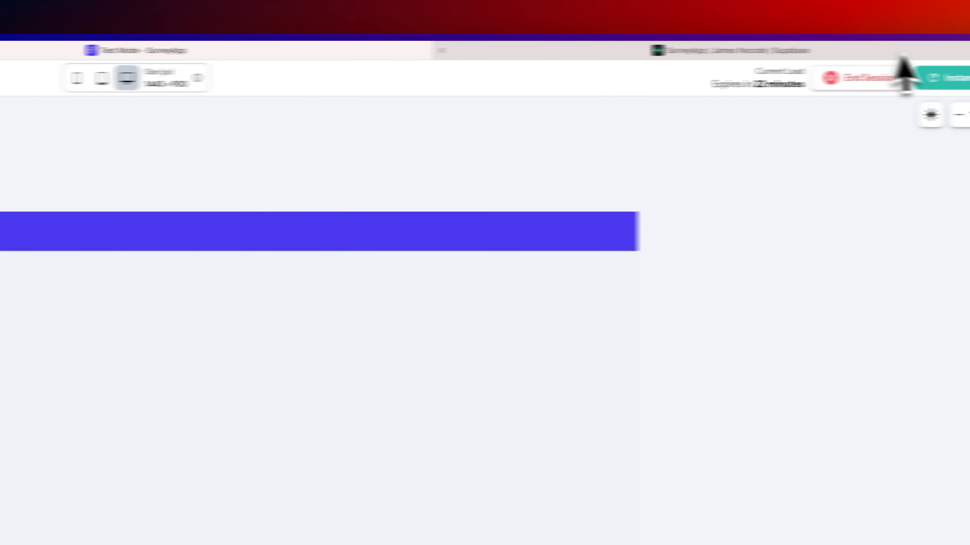
pyautogui.click(886, 81)
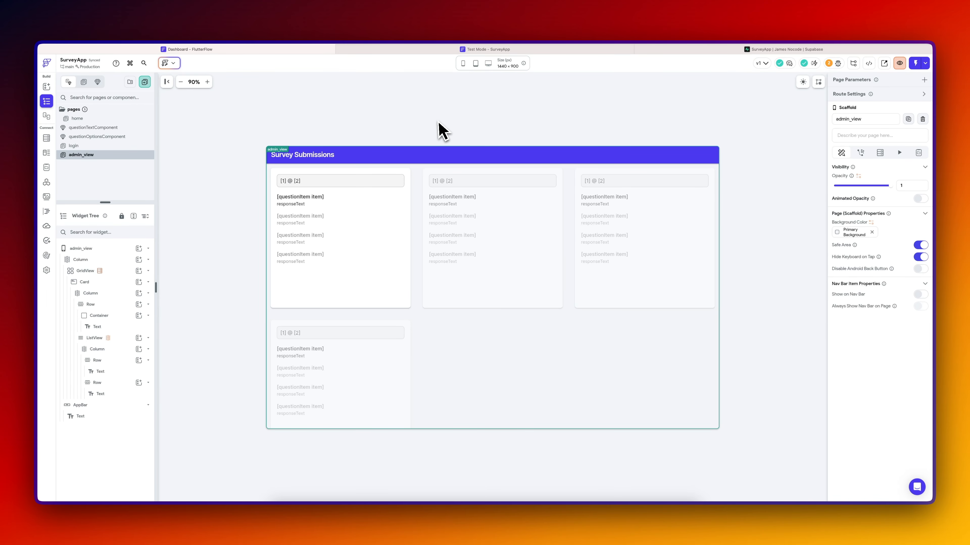
# - Open the home page in FlutterFlow, then return to Supabase's user_roles table
pyautogui.click(233, 199)
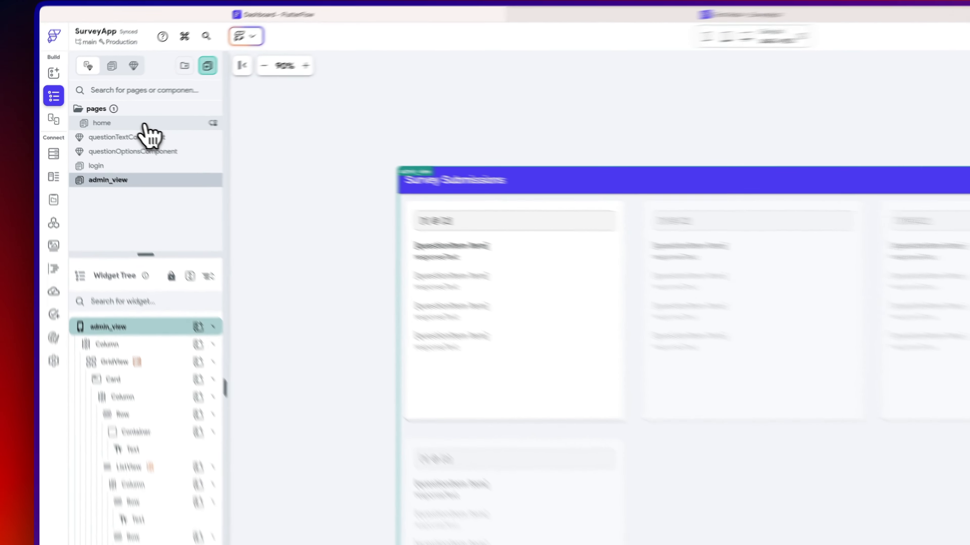
pyautogui.click(97, 119)
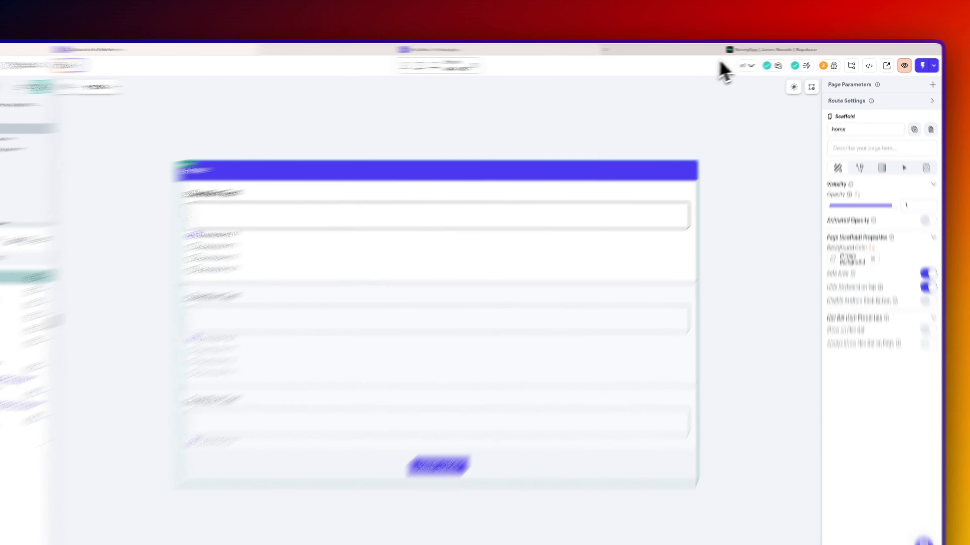
pyautogui.click(746, 50)
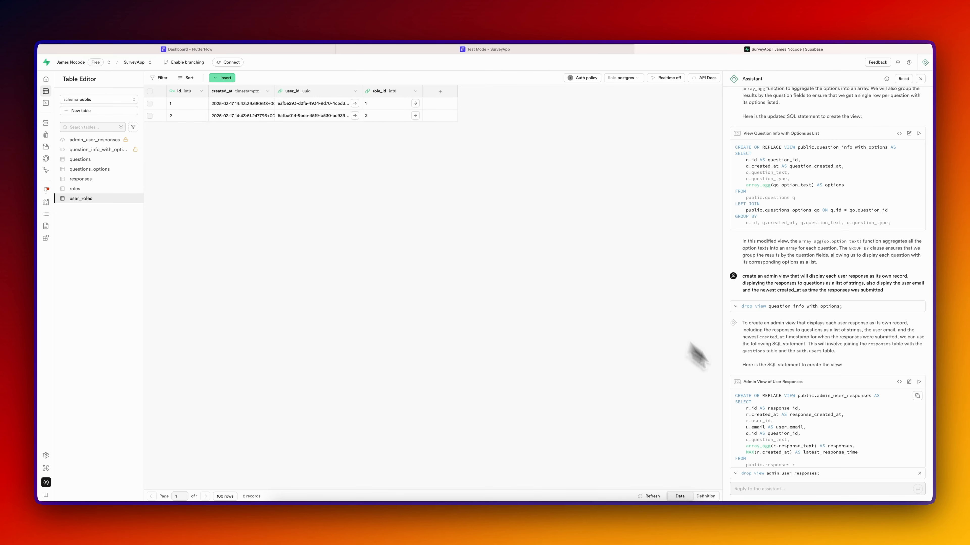
# - Ask the Supabase assistant for a user-roles view and run its user_roles_with_names SQL
pyautogui.click(770, 491)
pyautogui.write('cre')
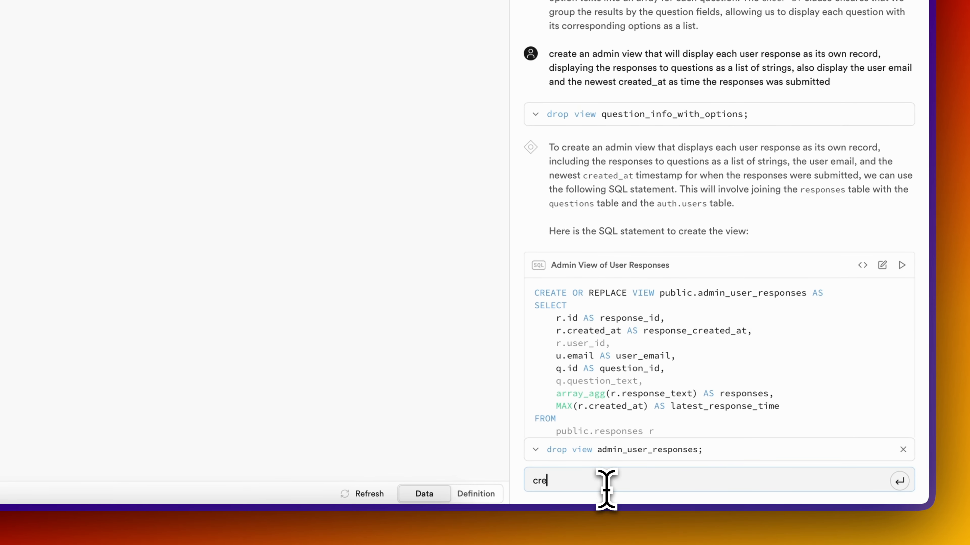
pyautogui.write('ate a view that displ')
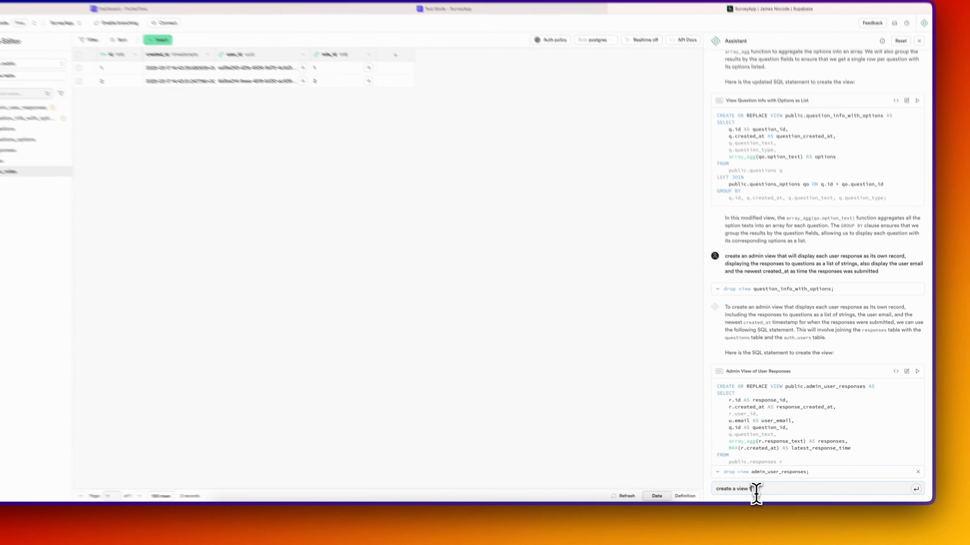
pyautogui.write('ays')
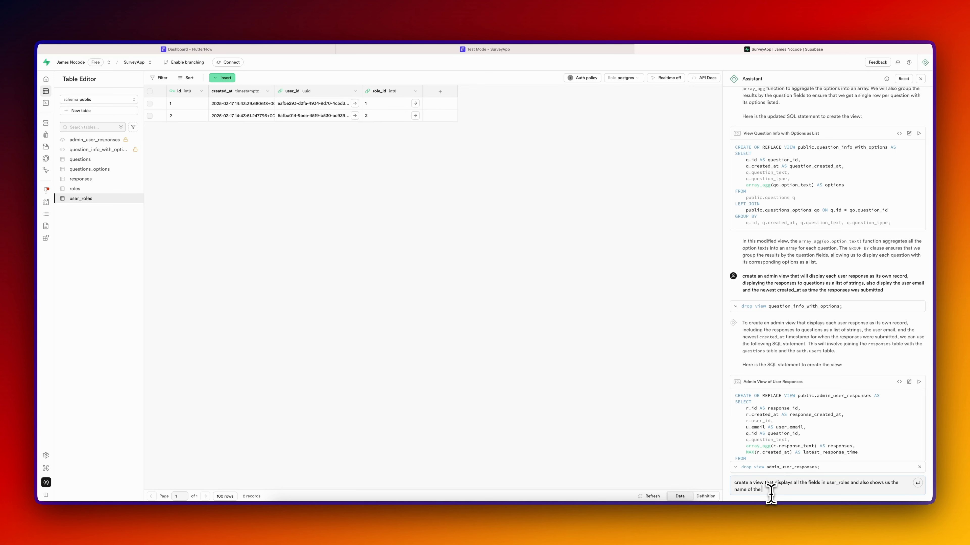
pyautogui.write('as well')
pyautogui.press('Return')
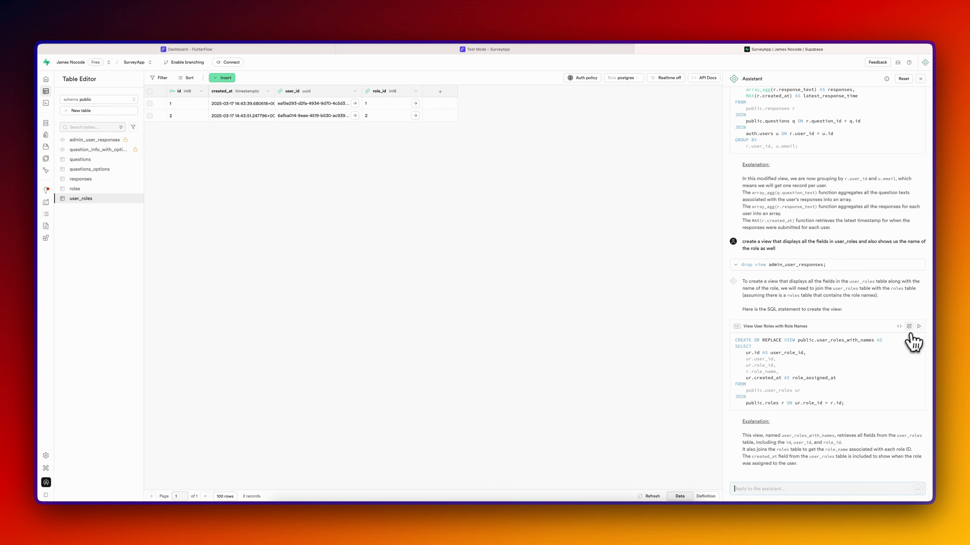
pyautogui.click(919, 327)
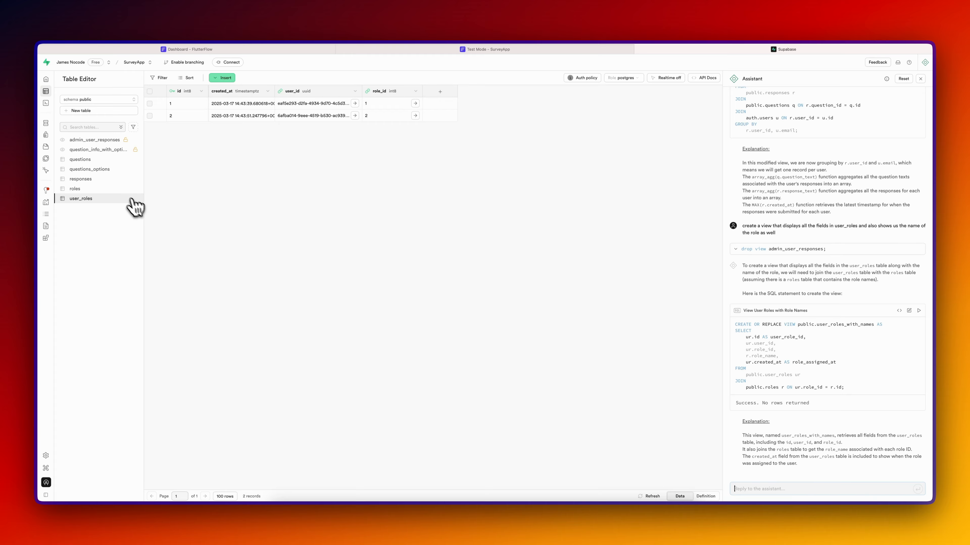
# - Display the rows of the new user_roles_with_names view
pyautogui.click(98, 208)
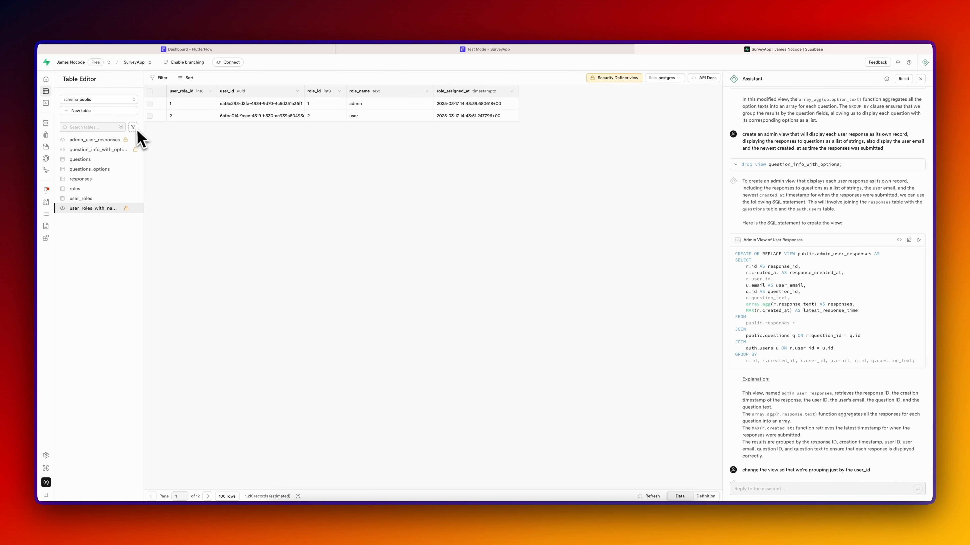
pyautogui.click(134, 128)
pyautogui.click(107, 150)
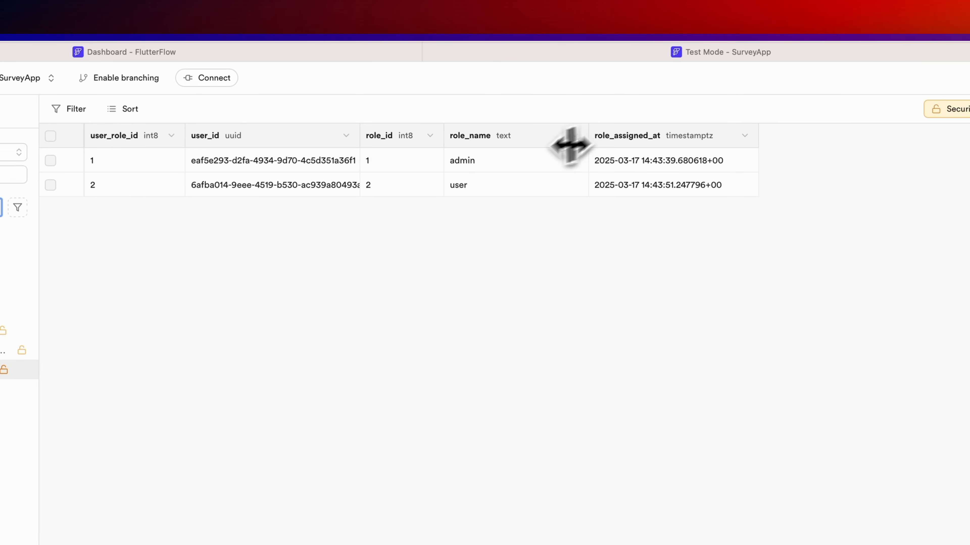
# - Re-fetch the Supabase schema in FlutterFlow so it includes user_roles_with_names
pyautogui.click(334, 50)
pyautogui.click(590, 386)
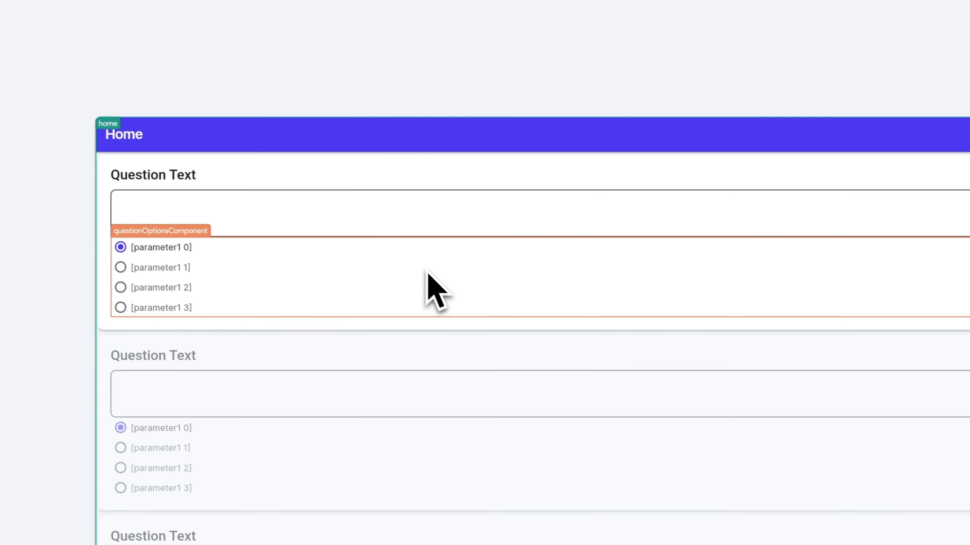
pyautogui.press('super+k')
pyautogui.write('supa')
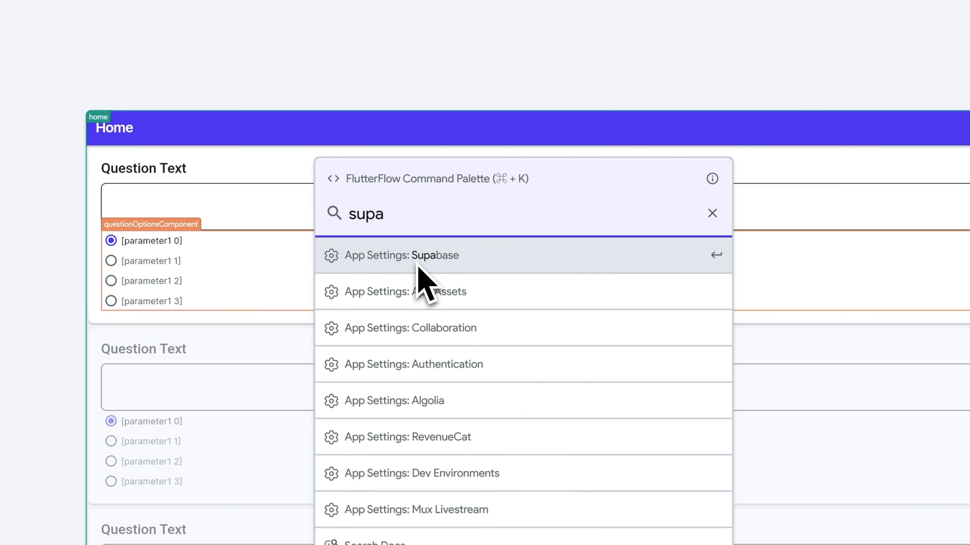
pyautogui.click(418, 266)
pyautogui.click(438, 115)
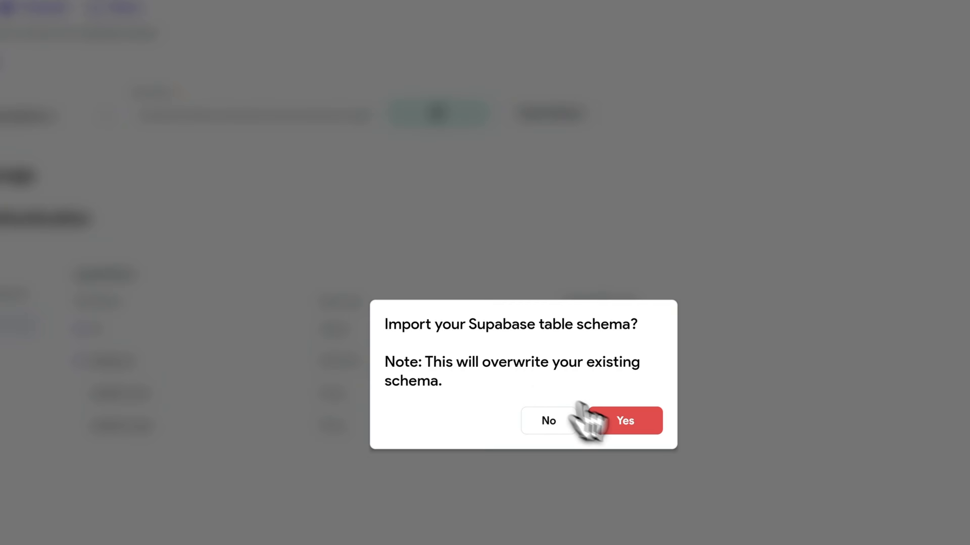
pyautogui.click(625, 421)
pyautogui.click(315, 417)
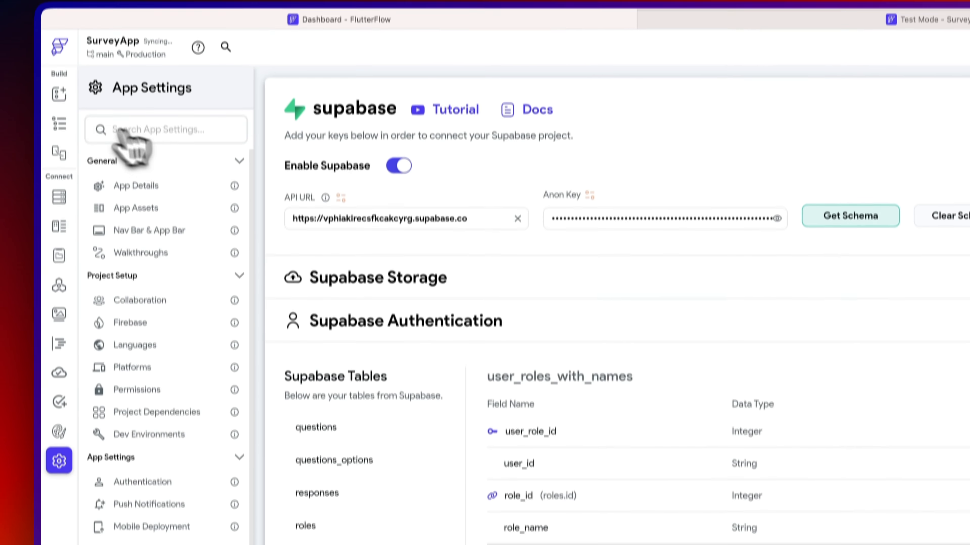
pyautogui.click(60, 154)
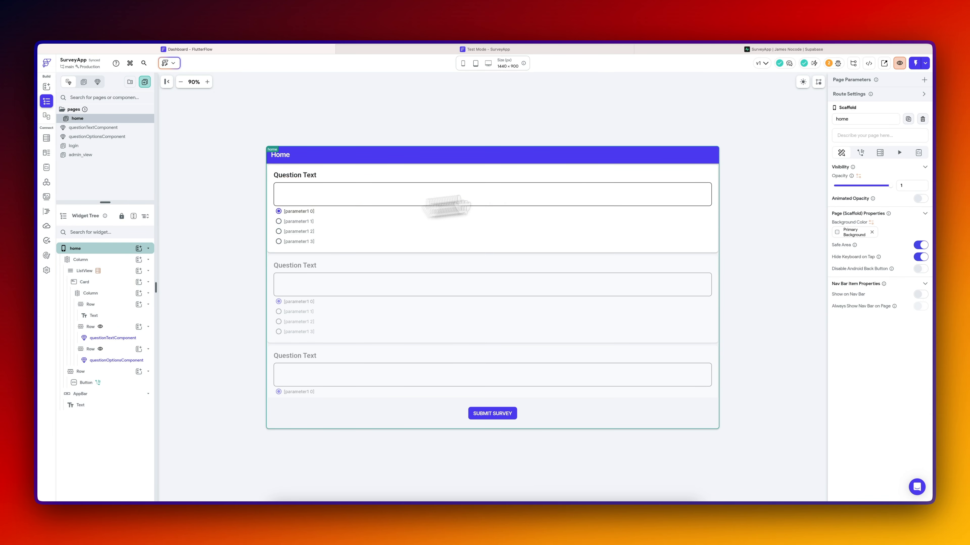
# - Set the Logged In Page to home in App Details
pyautogui.press('super+k')
pyautogui.write('et')
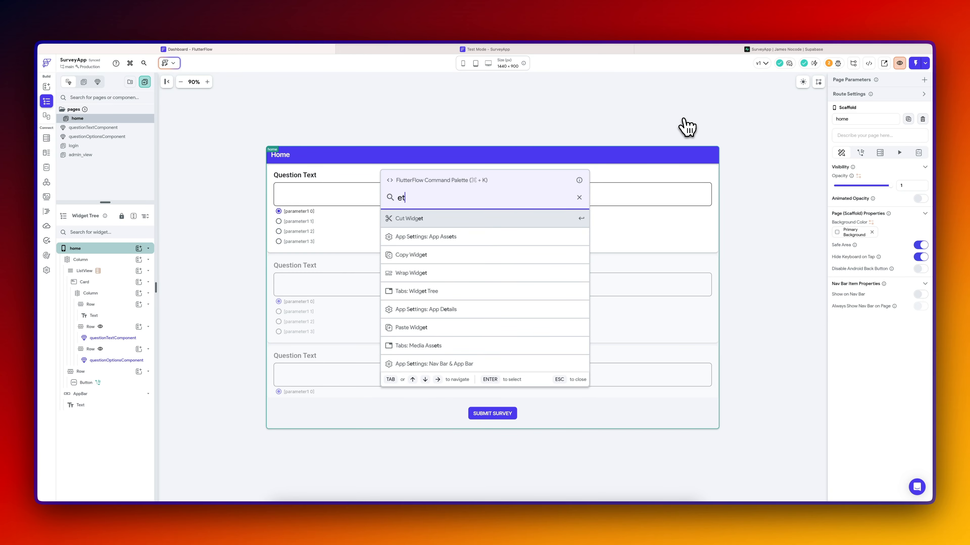
pyautogui.press('BackSpace')
pyautogui.press('BackSpace')
pyautogui.write('det')
pyautogui.press('Return')
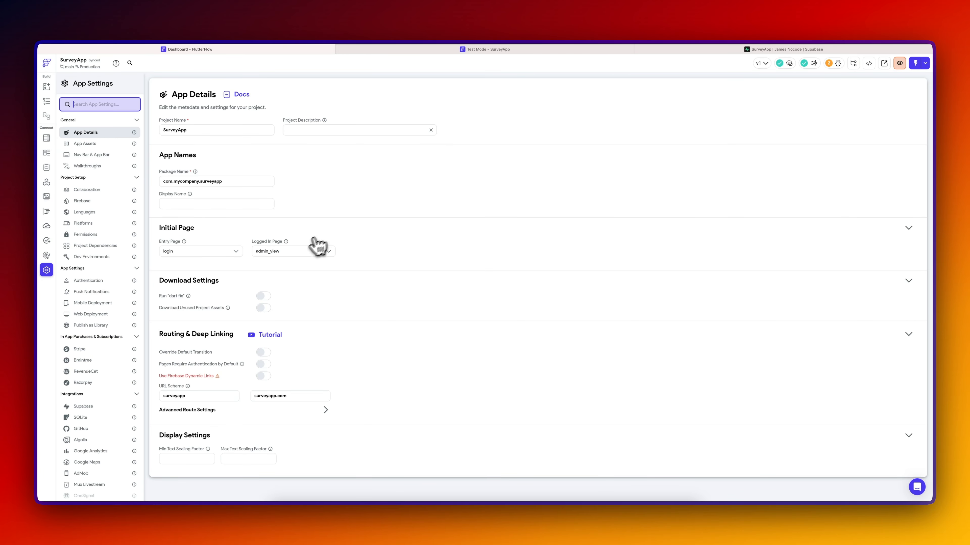
pyautogui.click(279, 251)
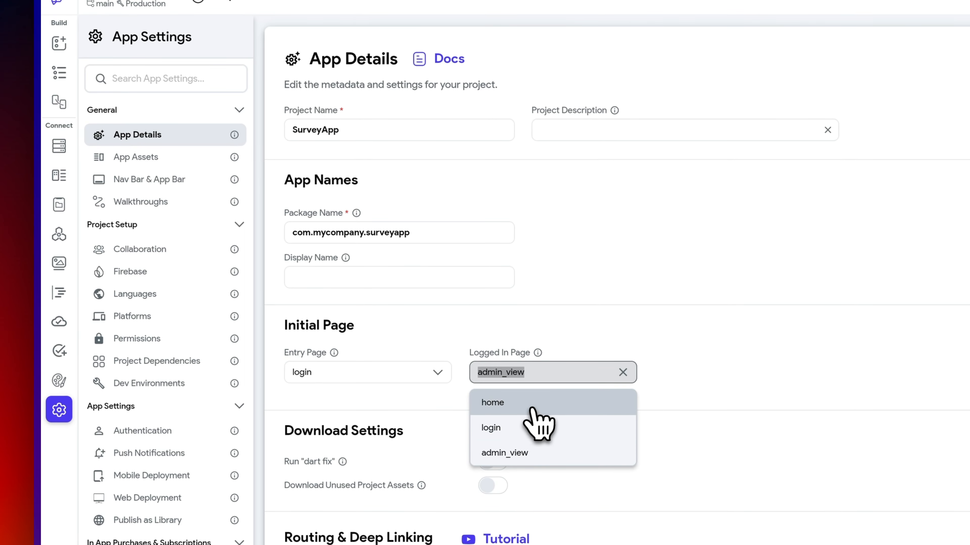
pyautogui.click(532, 410)
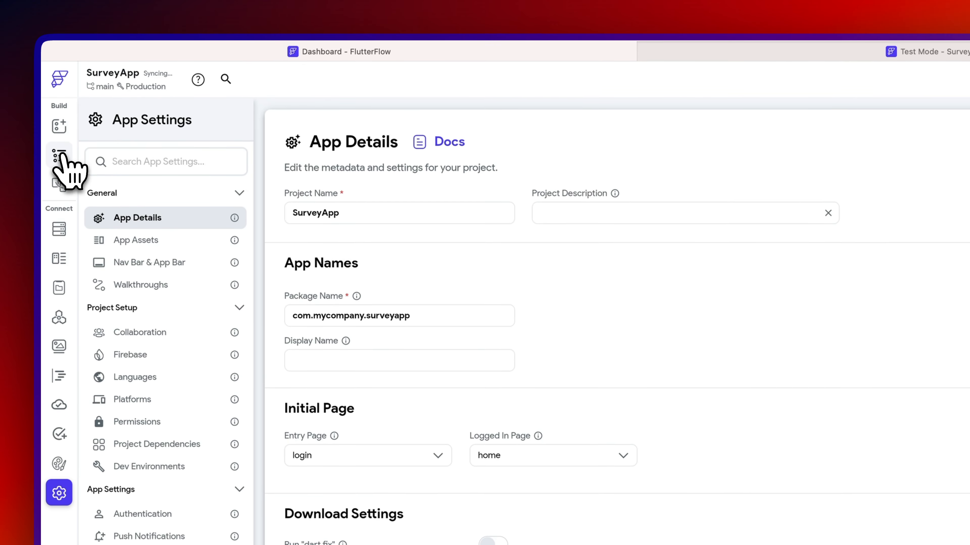
pyautogui.click(59, 156)
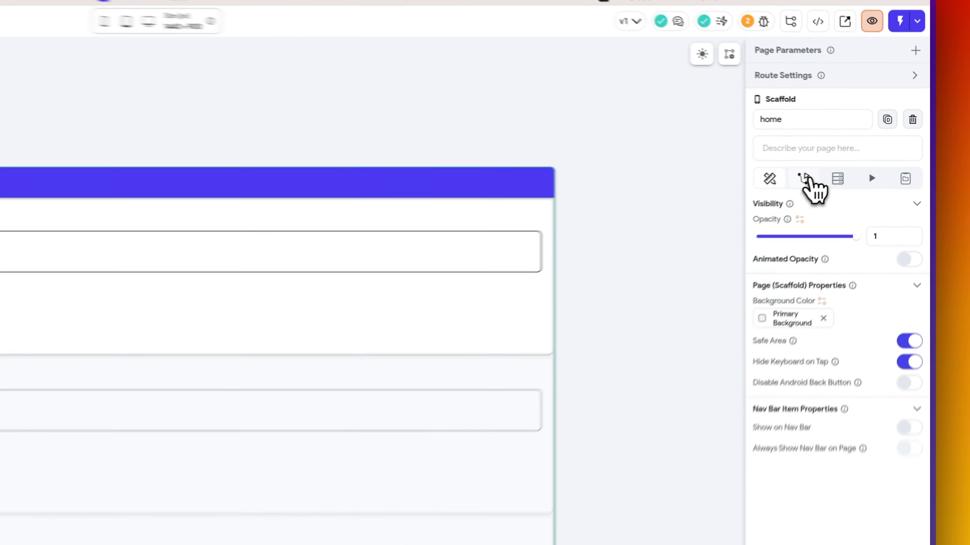
# - Add an On Page Load Supabase Query Rows action on user_roles_with_names to the home page
pyautogui.click(860, 153)
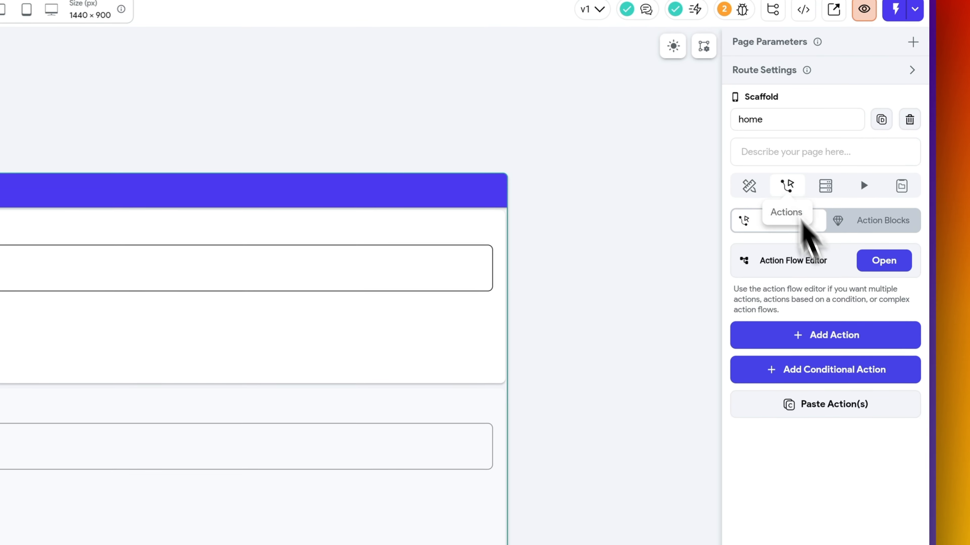
pyautogui.click(887, 263)
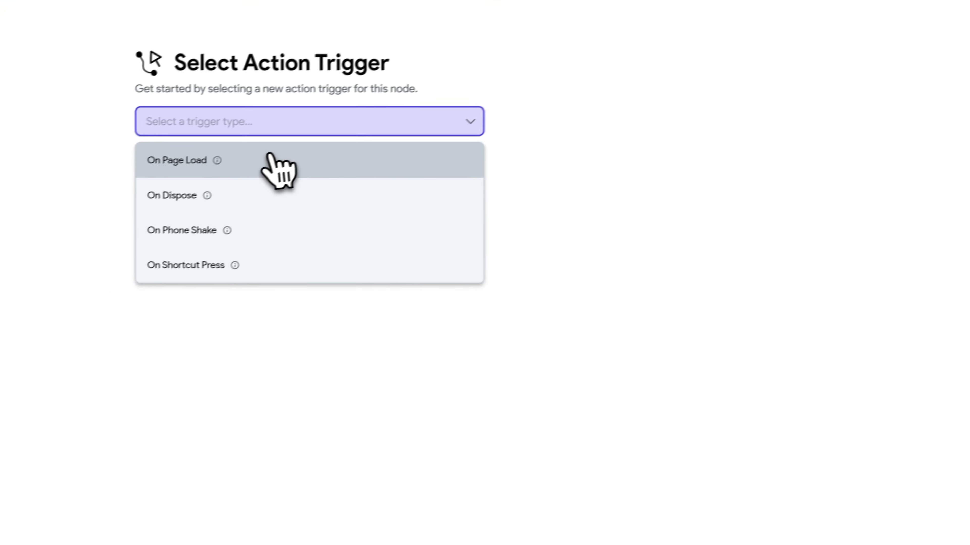
pyautogui.click(267, 161)
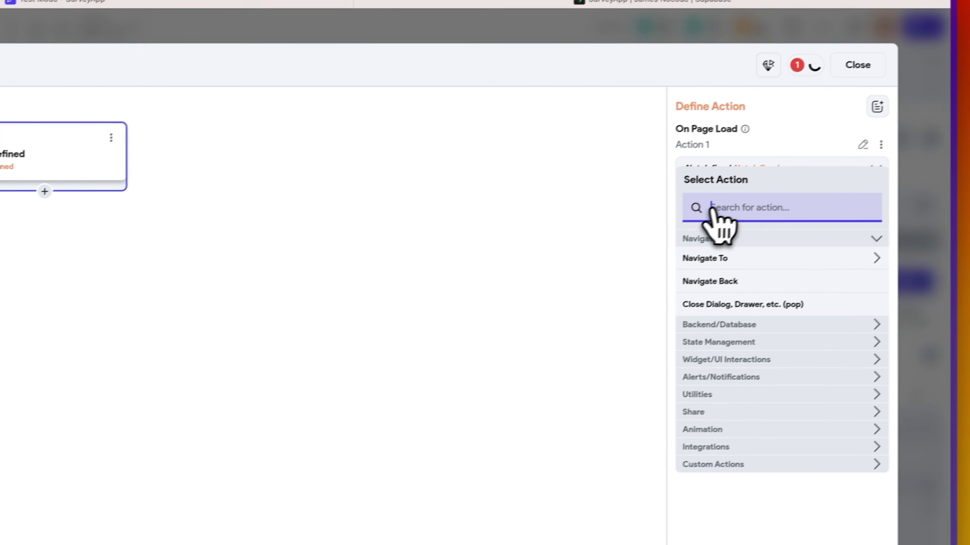
pyautogui.write('query')
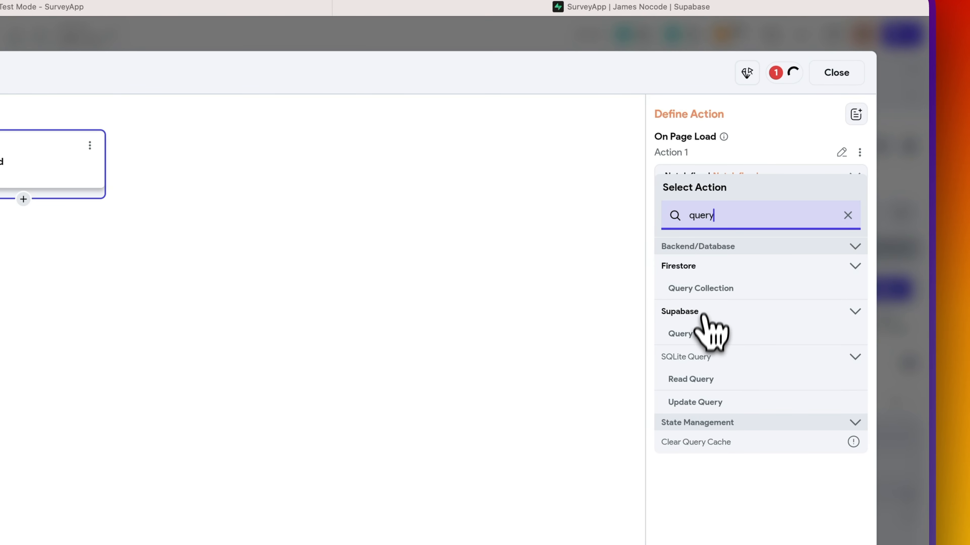
pyautogui.click(703, 334)
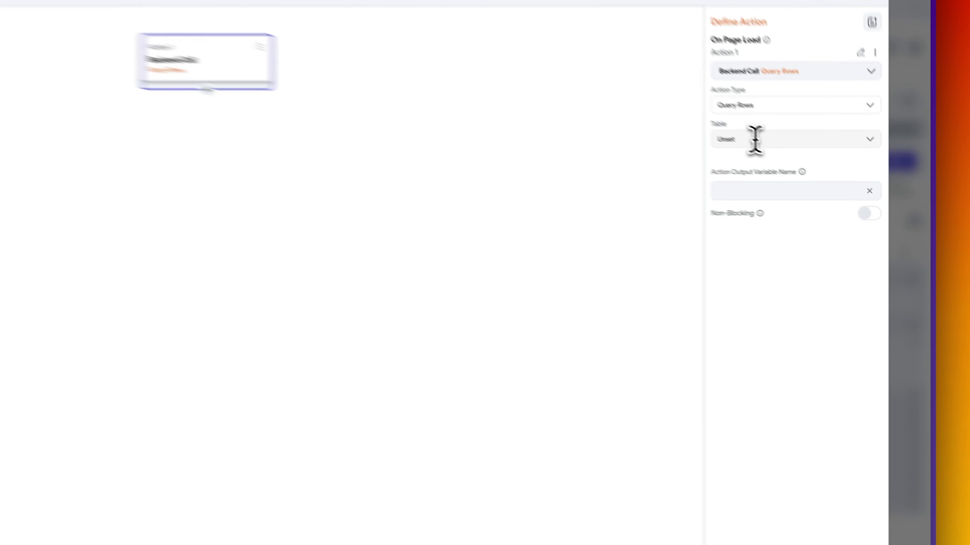
pyautogui.click(815, 176)
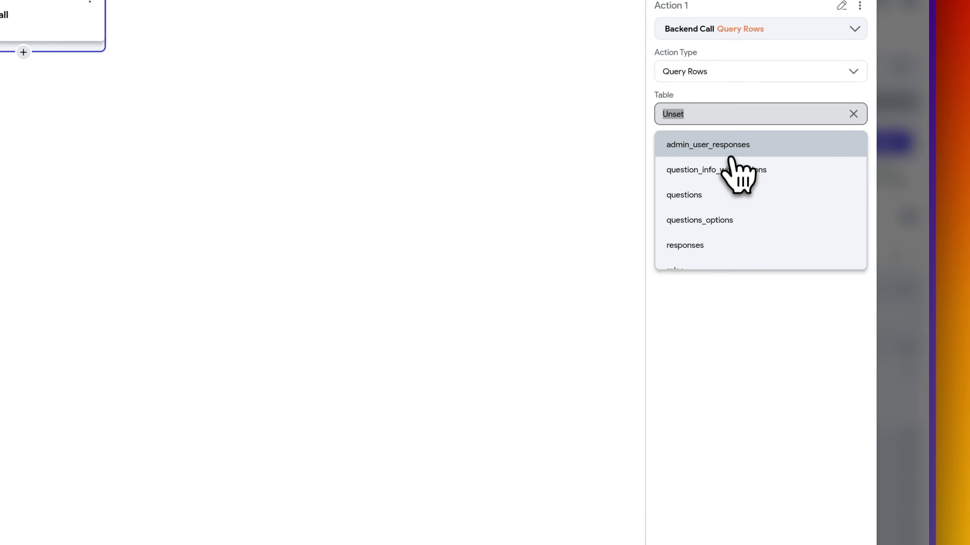
pyautogui.scroll(-2, 729, 189)
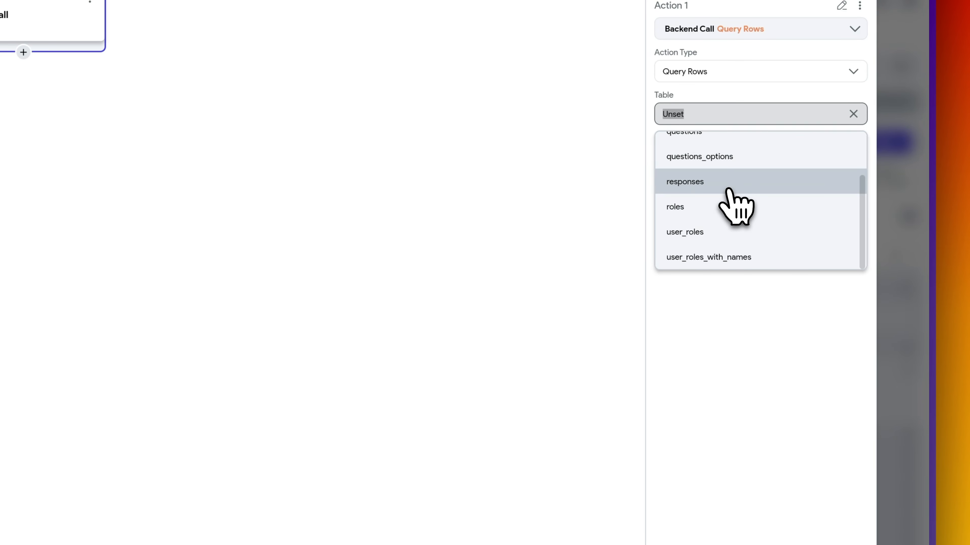
pyautogui.click(710, 258)
# - Filter the query to user_id Equal To the authenticated user's ID
pyautogui.click(703, 164)
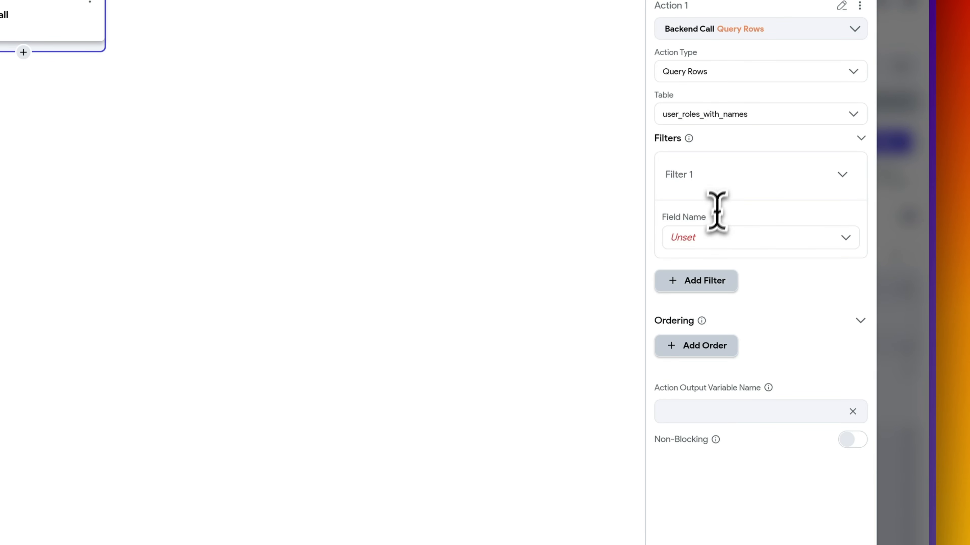
pyautogui.click(713, 237)
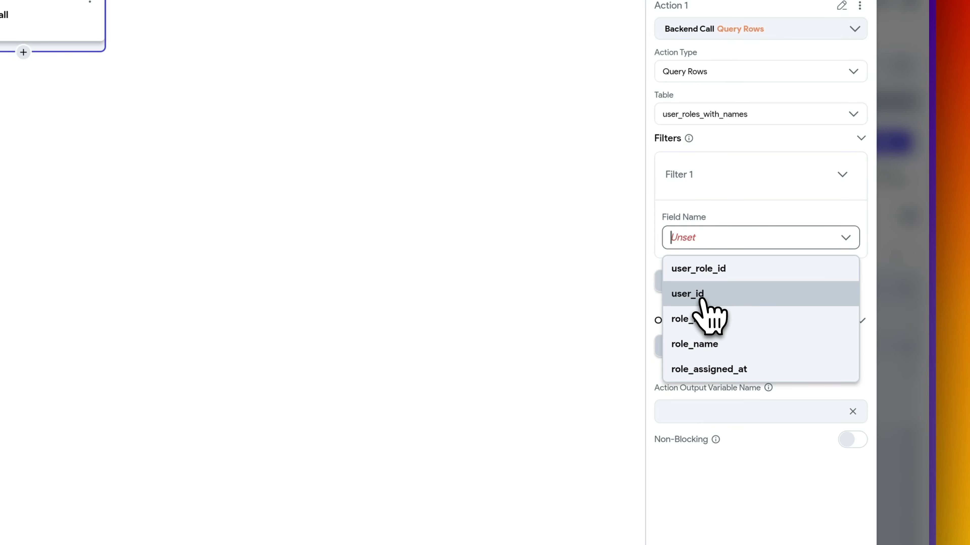
pyautogui.click(711, 297)
pyautogui.click(689, 295)
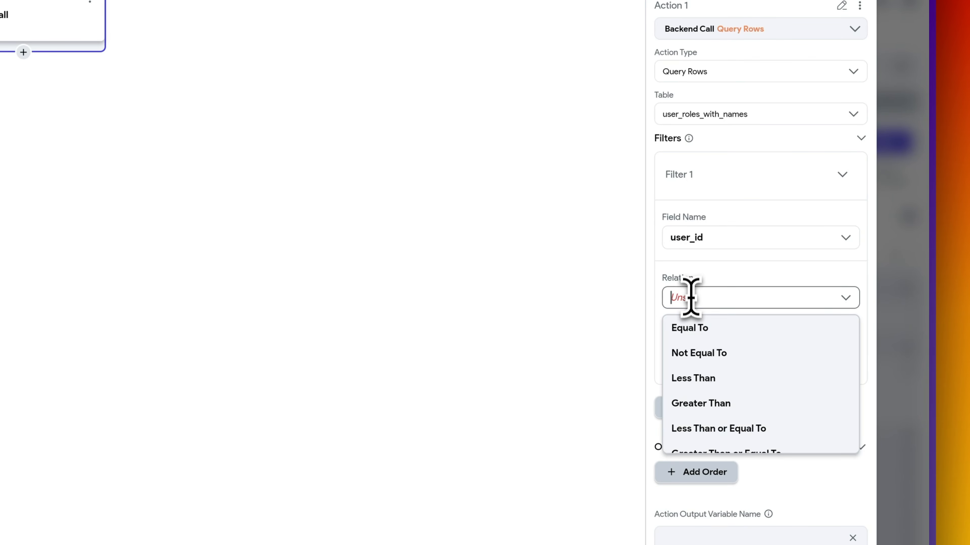
pyautogui.click(697, 328)
pyautogui.click(703, 348)
pyautogui.click(535, 359)
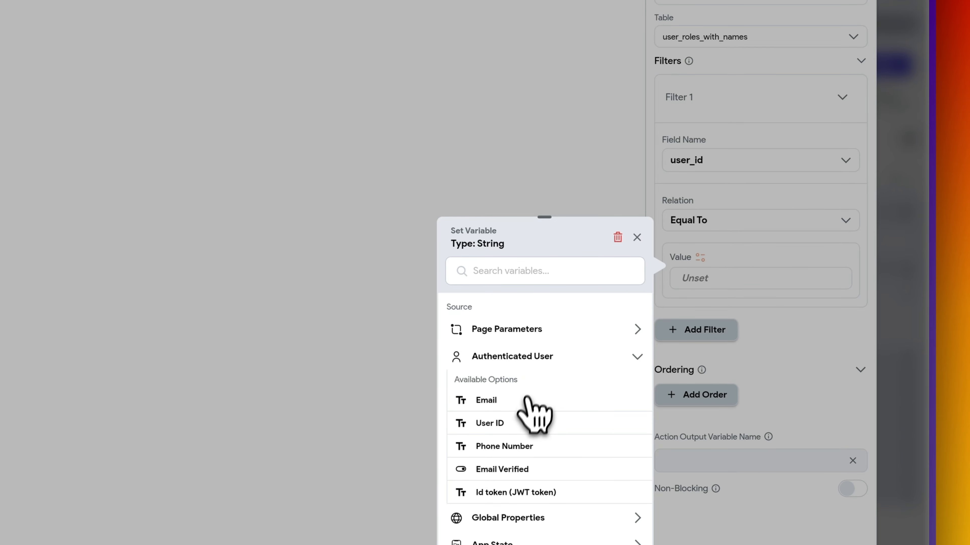
pyautogui.click(529, 421)
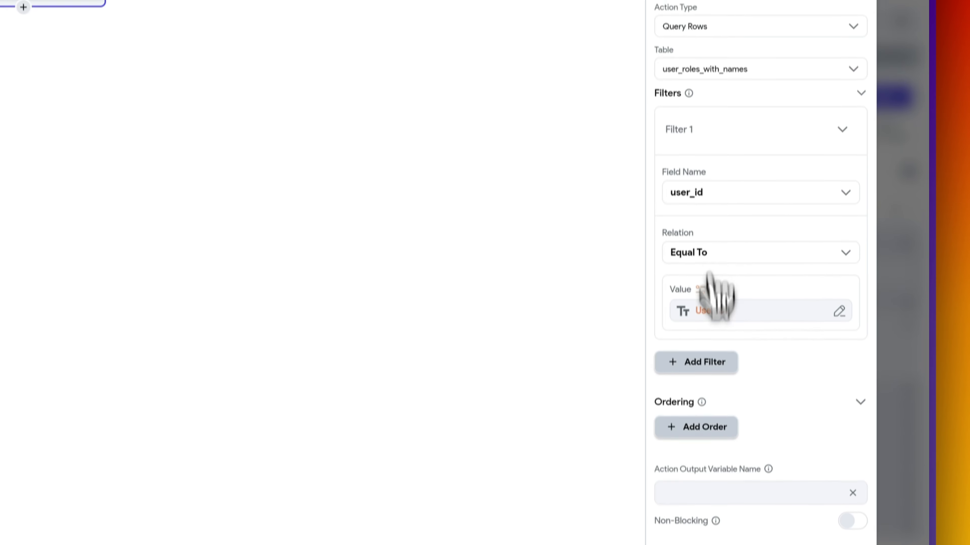
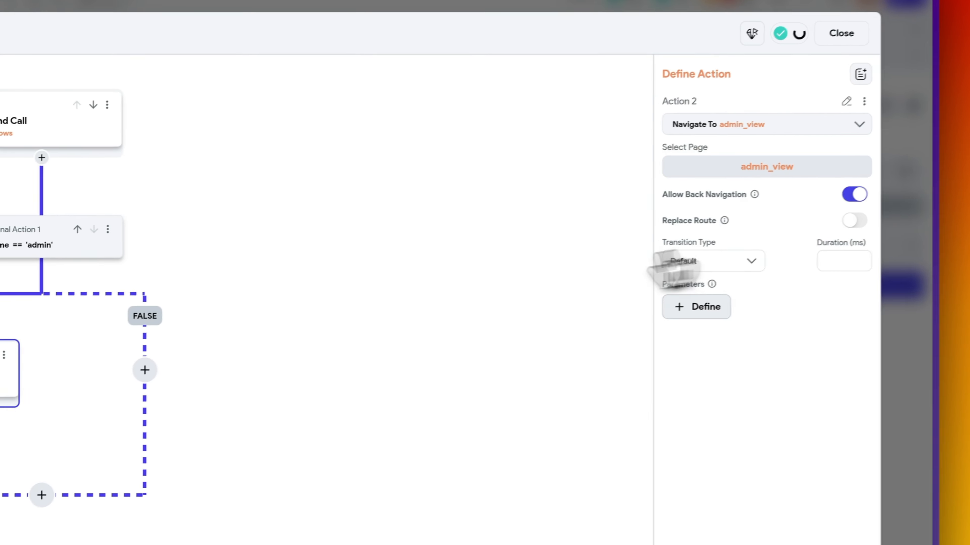
# - Make Action 2 navigate to Admin View on TRUE and add an undefined Action 3 under FALSE
pyautogui.click(258, 336)
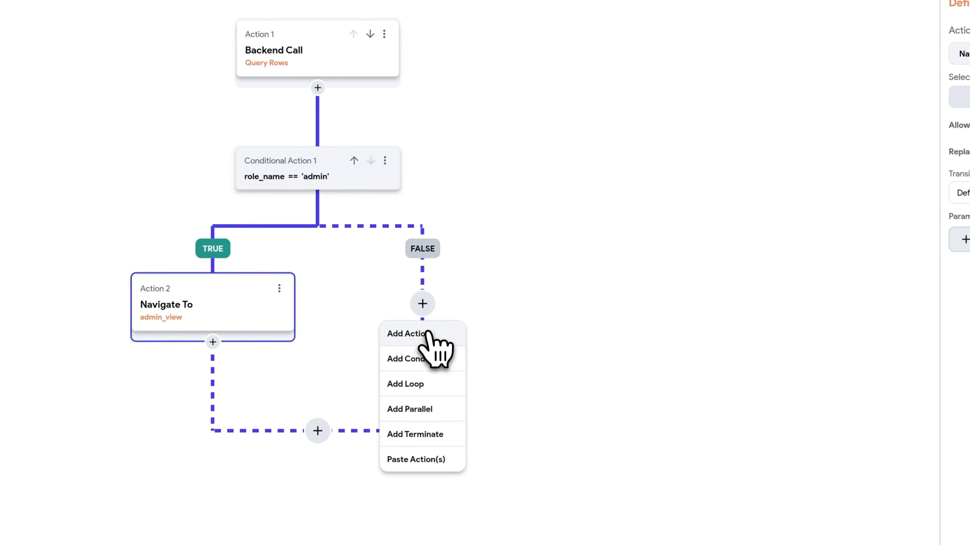
pyautogui.click(428, 335)
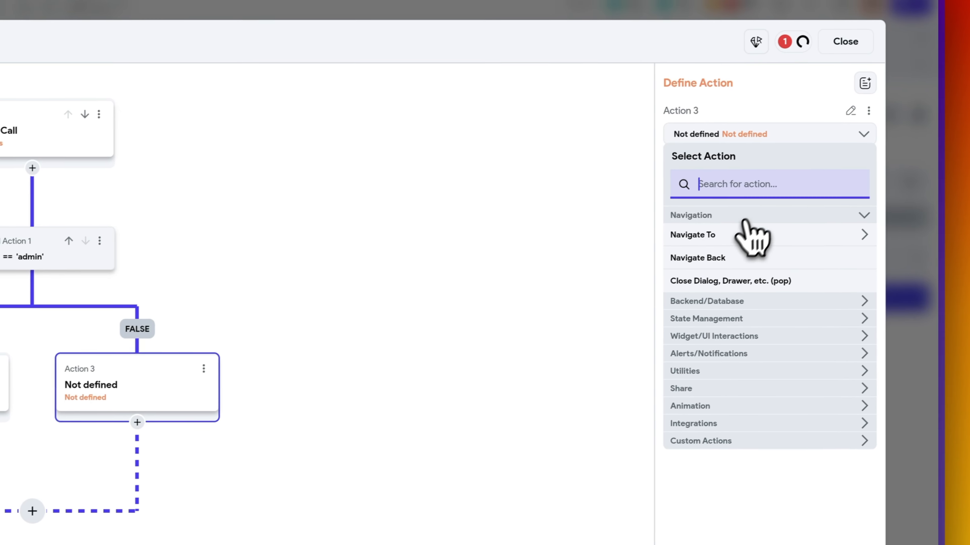
pyautogui.click(749, 235)
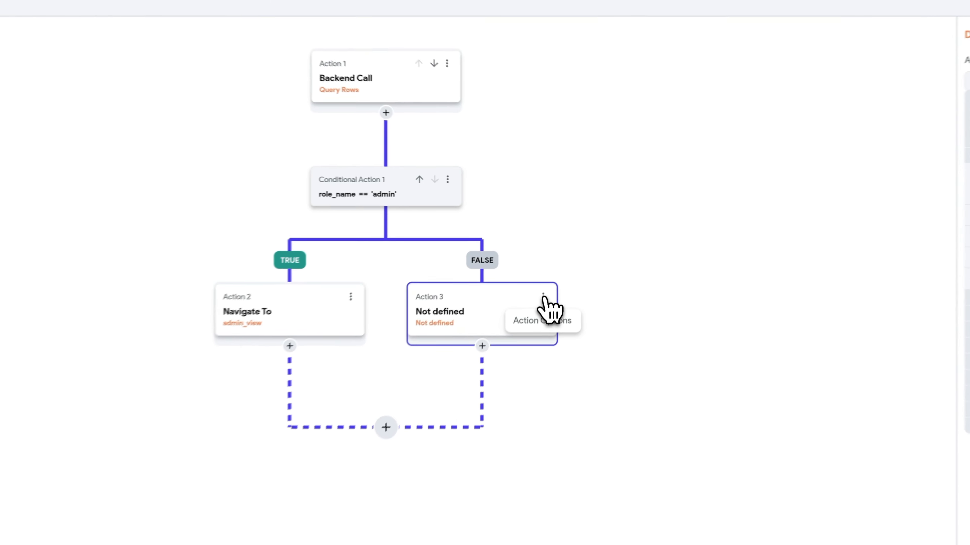
# - Delete the undefined Action 3, review the Query Rows filter and role_name admin condition, then close the editor
pyautogui.click(566, 246)
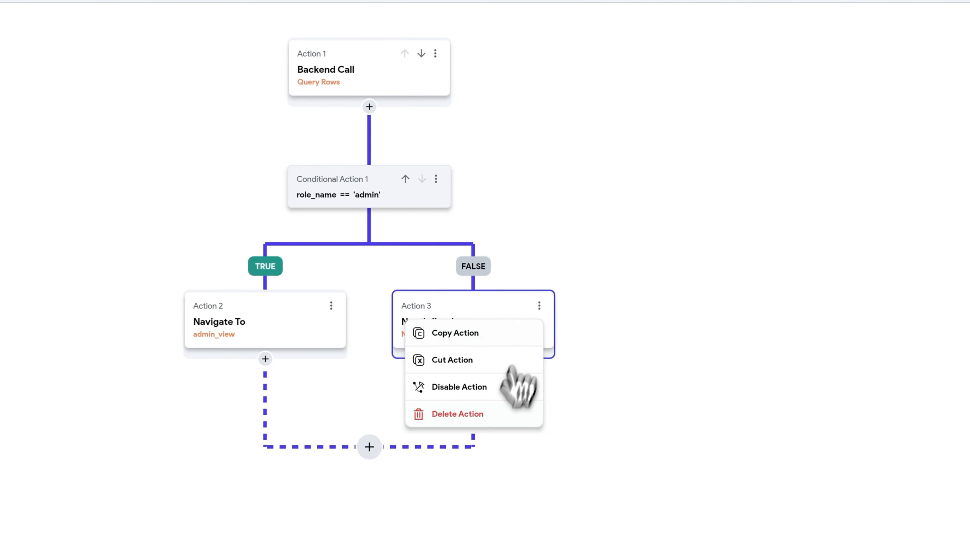
pyautogui.click(538, 302)
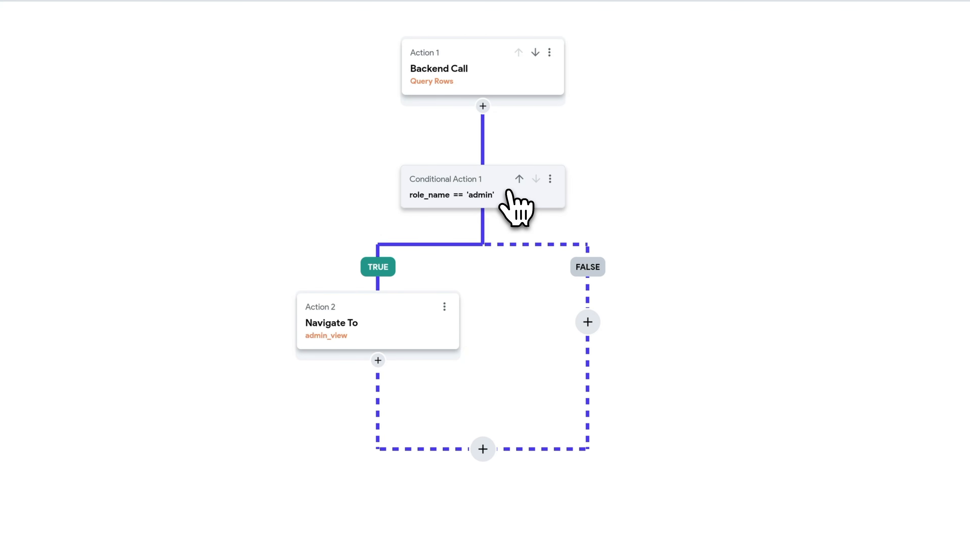
pyautogui.click(483, 87)
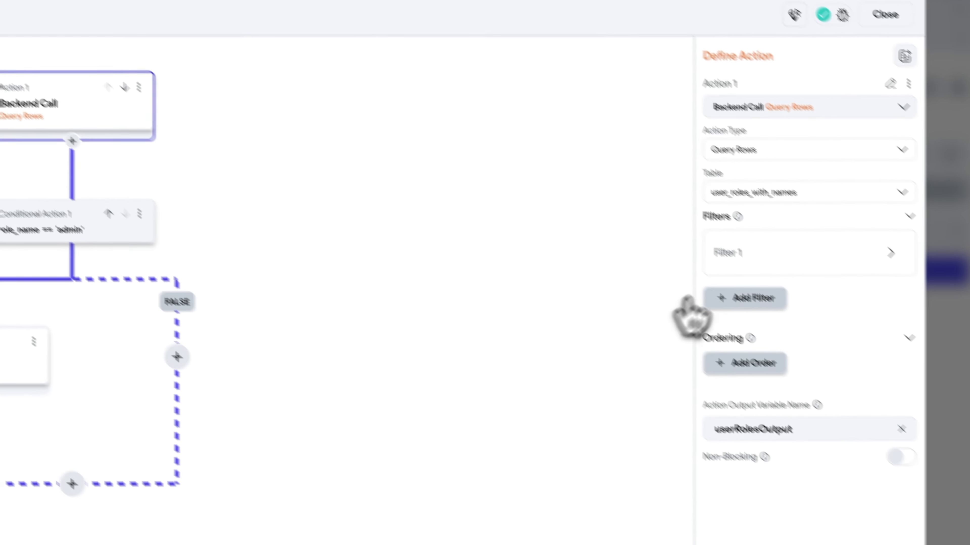
pyautogui.moveTo(784, 252)
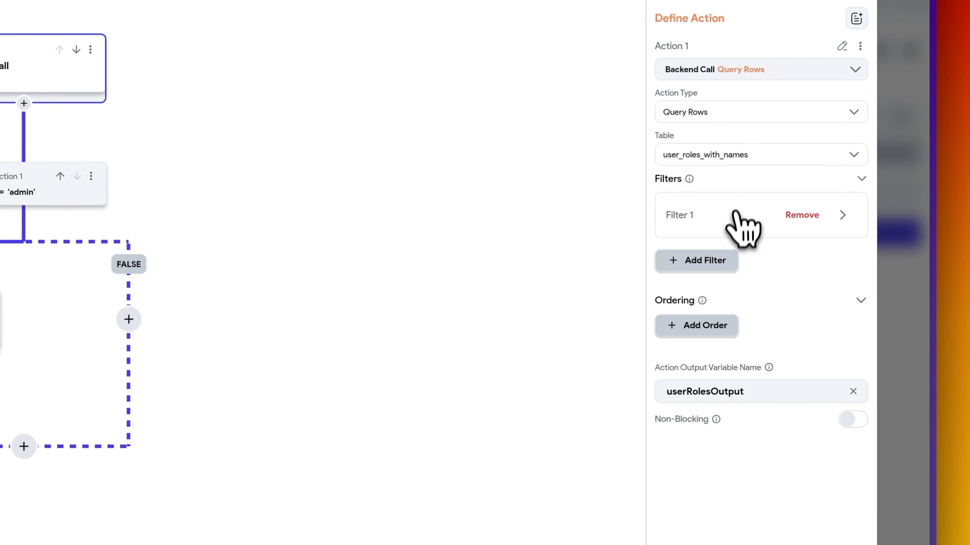
pyautogui.click(734, 226)
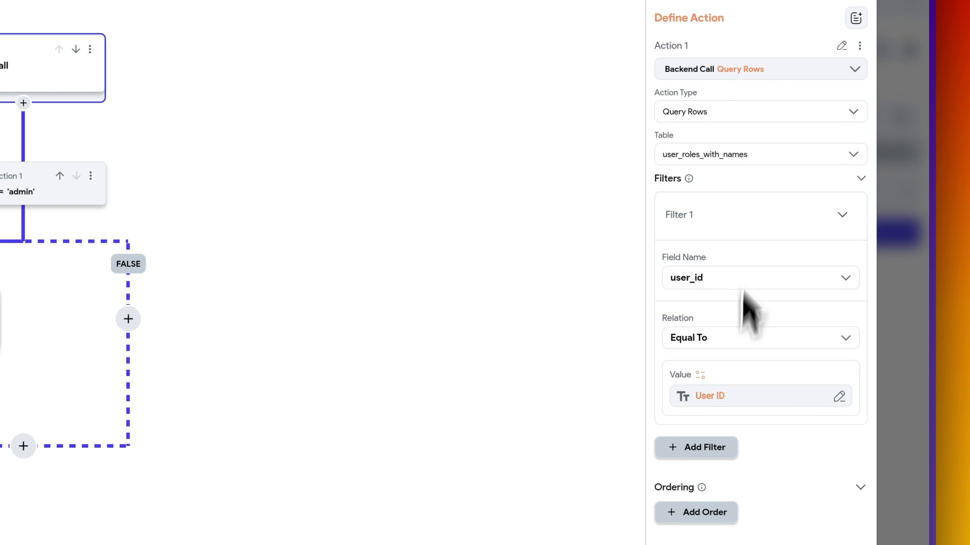
pyautogui.click(731, 112)
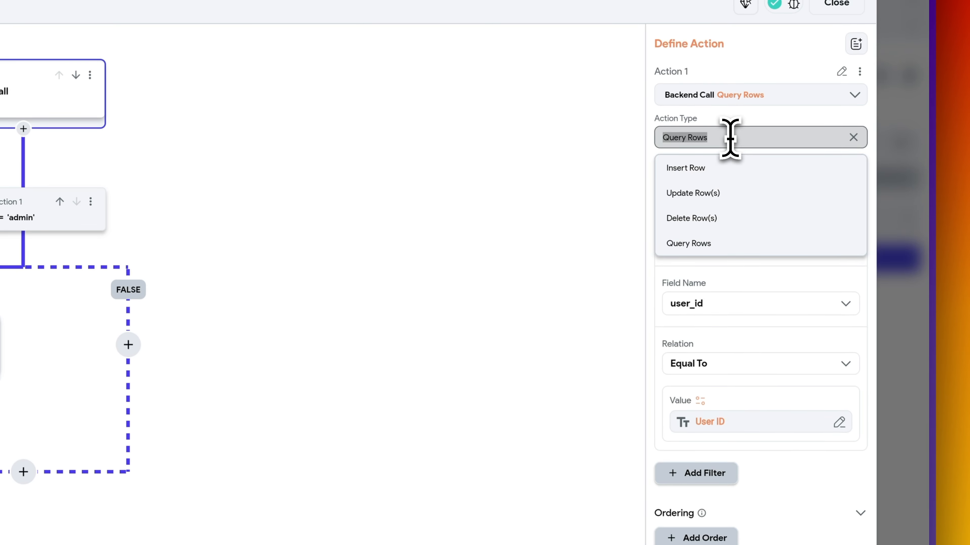
pyautogui.click(724, 121)
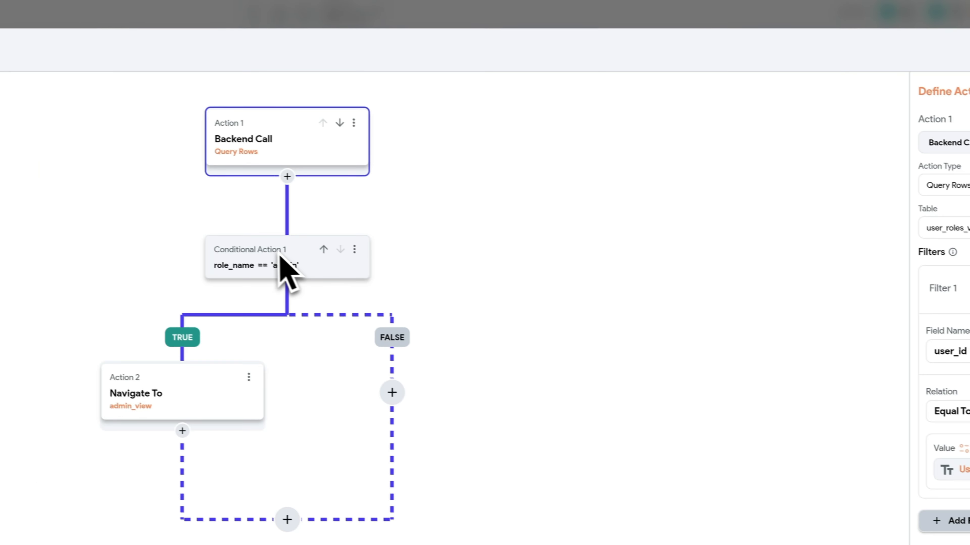
pyautogui.click(100, 168)
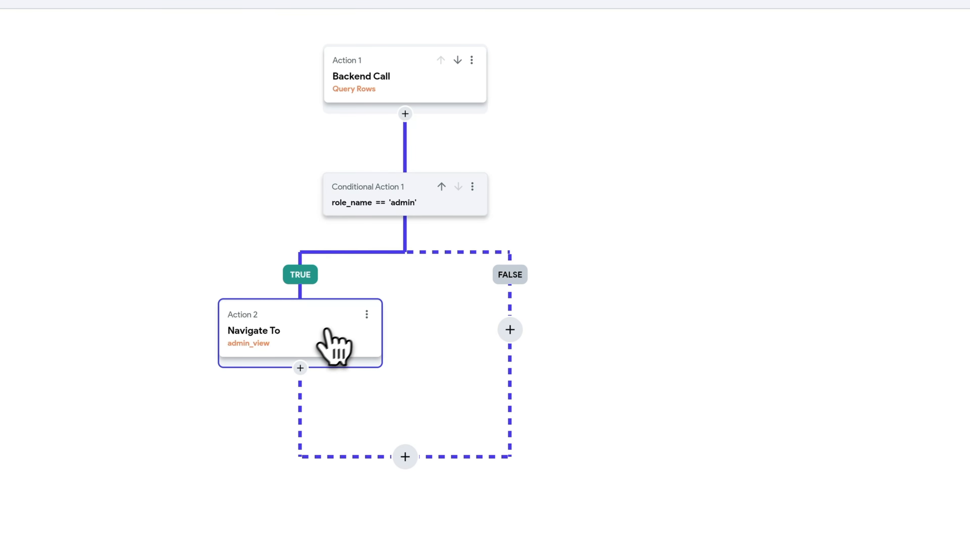
pyautogui.click(848, 63)
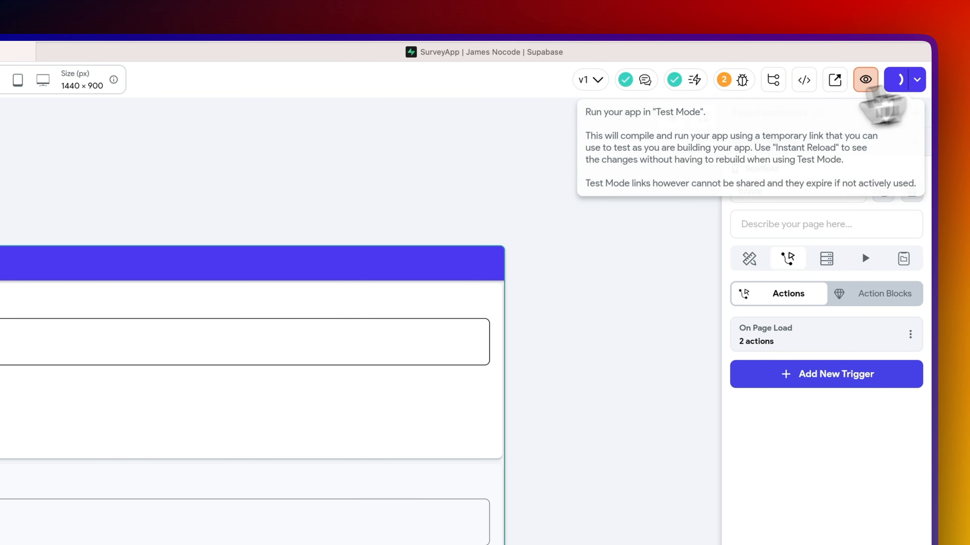
# - Test-run and reload the app, confirm the admin reaches Survey Submissions, then return to the editor
pyautogui.click(866, 84)
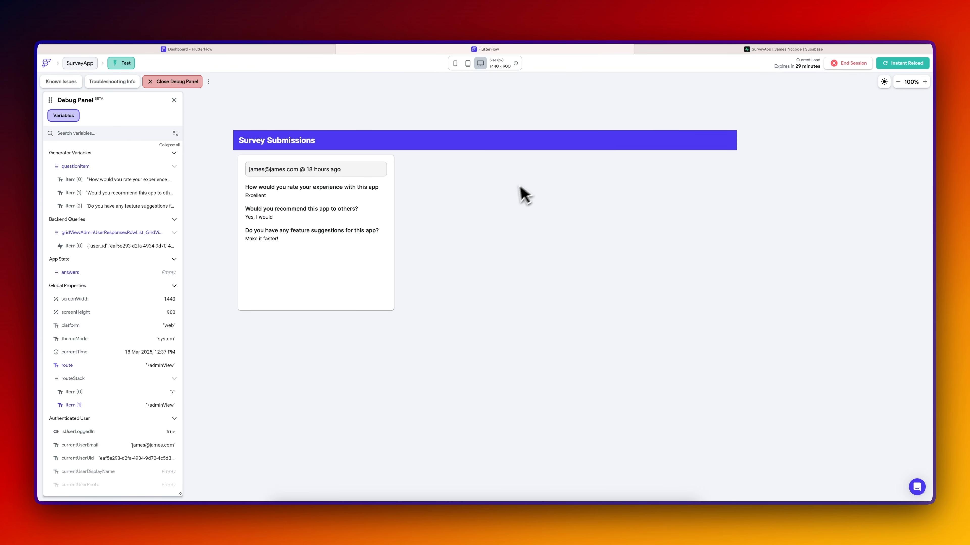
pyautogui.press('super+r')
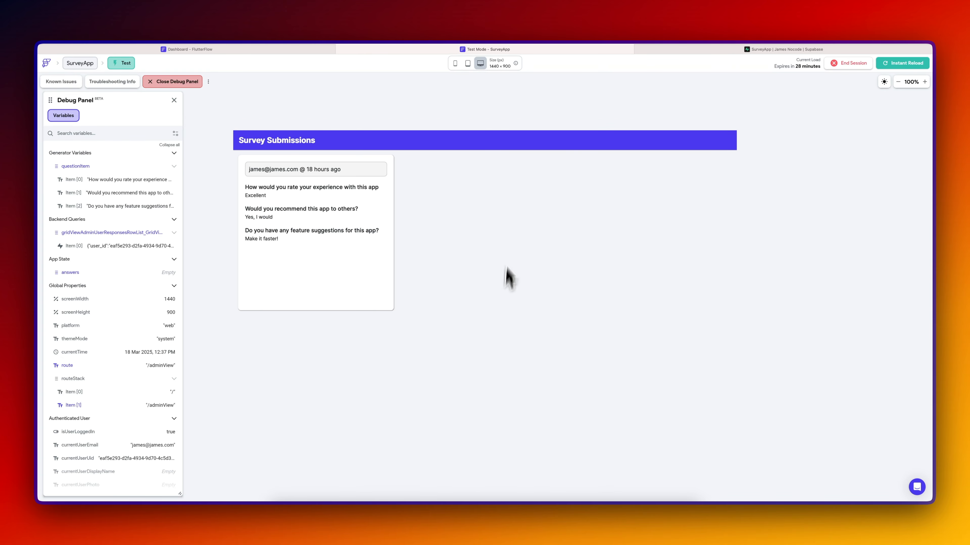
pyautogui.click(269, 50)
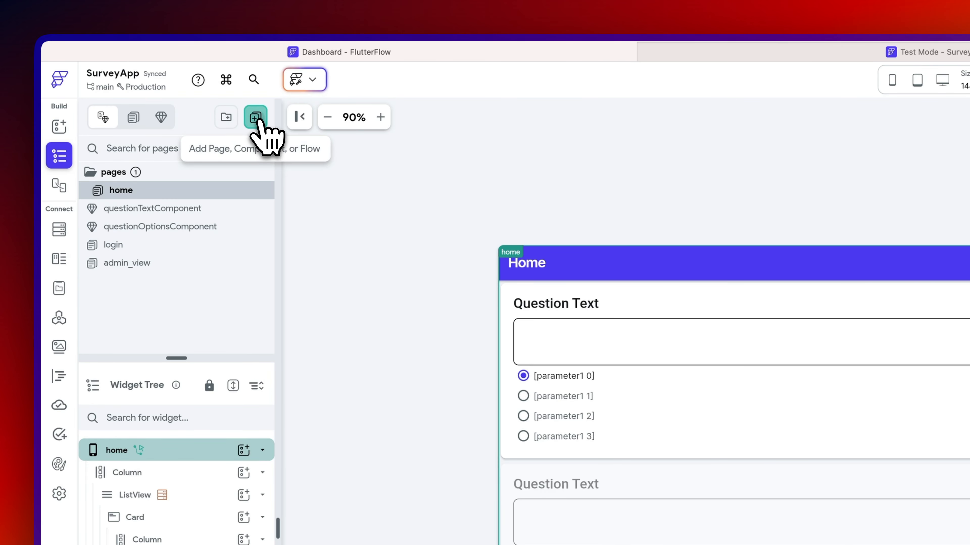
# - Create a new blank page named loading
pyautogui.click(260, 122)
pyautogui.click(365, 399)
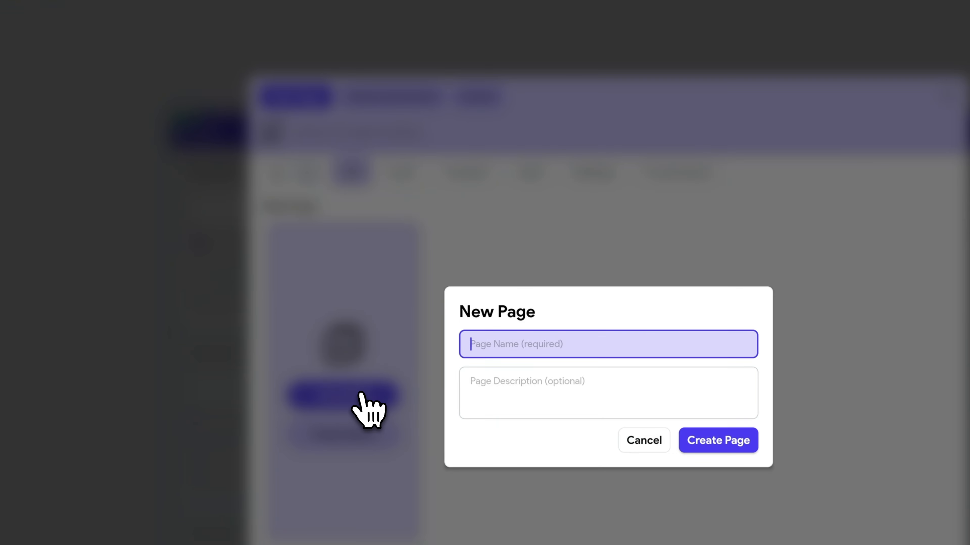
pyautogui.write('loading')
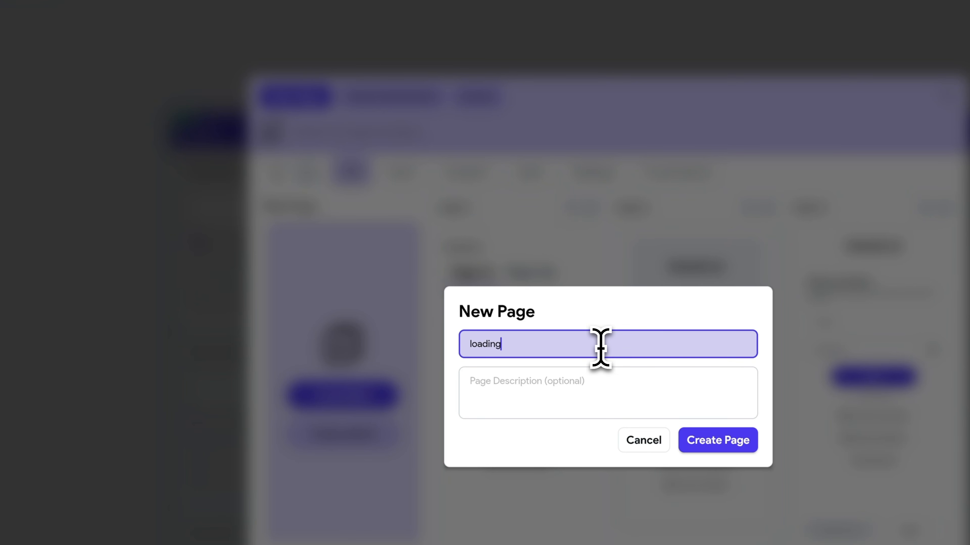
pyautogui.press('Return')
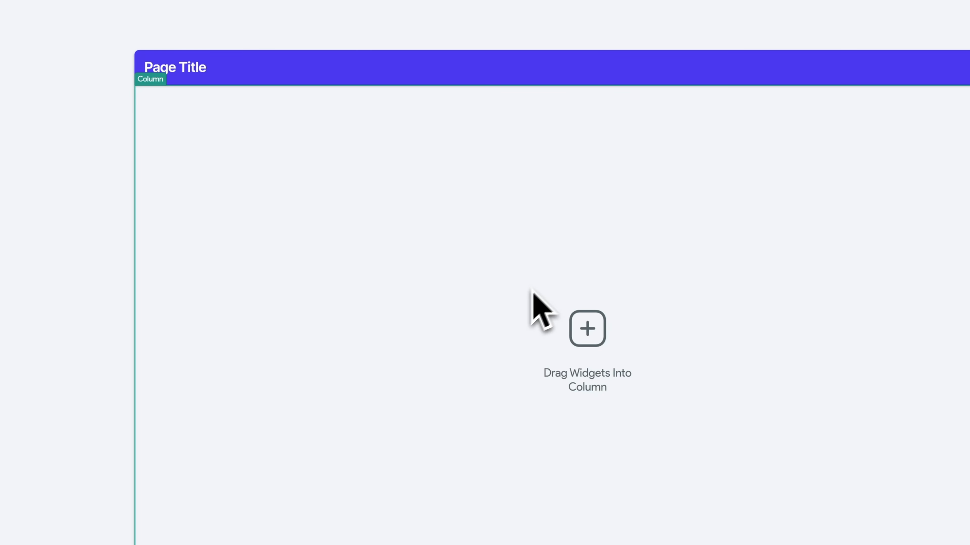
# - Add a Card holding a Hello World Text to the page's Column and centre it vertically
pyautogui.click(167, 227)
pyautogui.write('car')
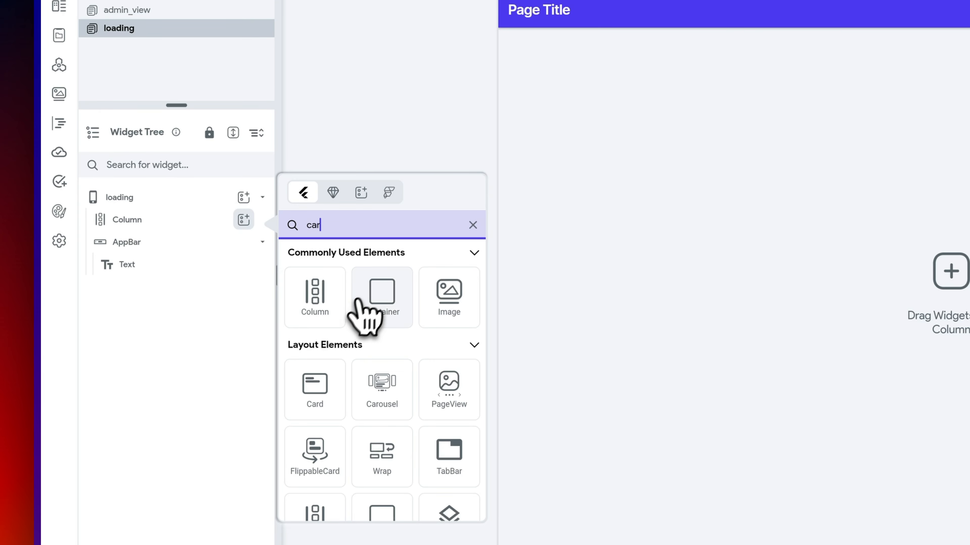
pyautogui.click(315, 390)
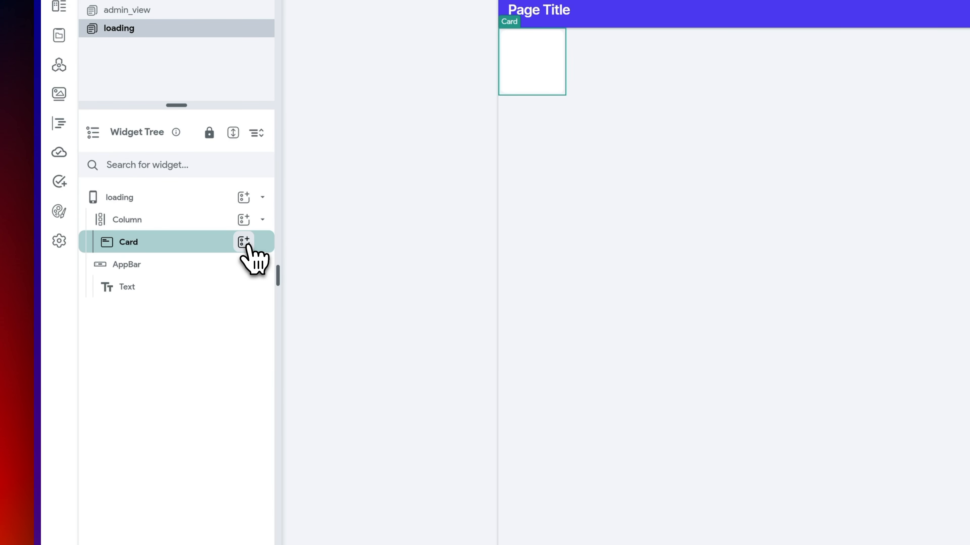
pyautogui.click(244, 242)
pyautogui.click(317, 328)
pyautogui.click(192, 222)
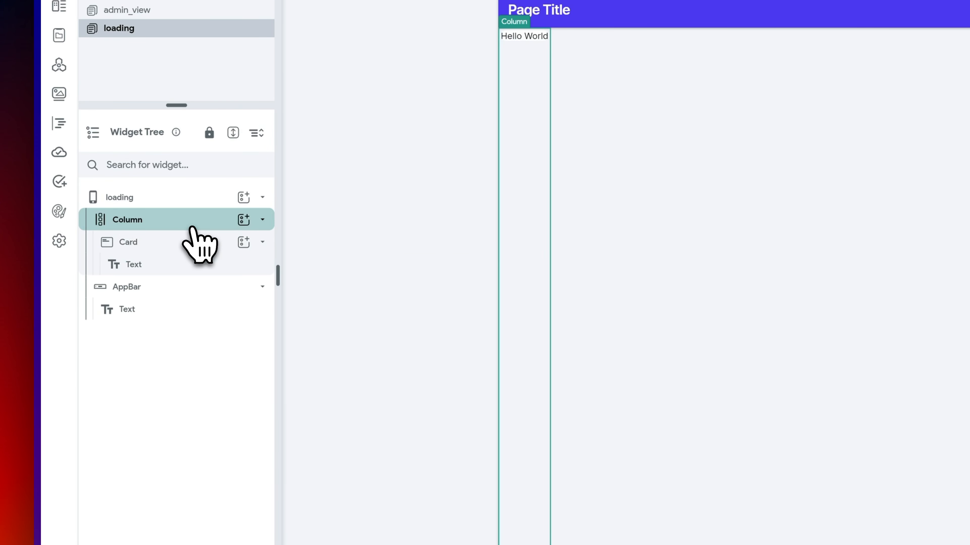
pyautogui.click(785, 271)
pyautogui.click(162, 224)
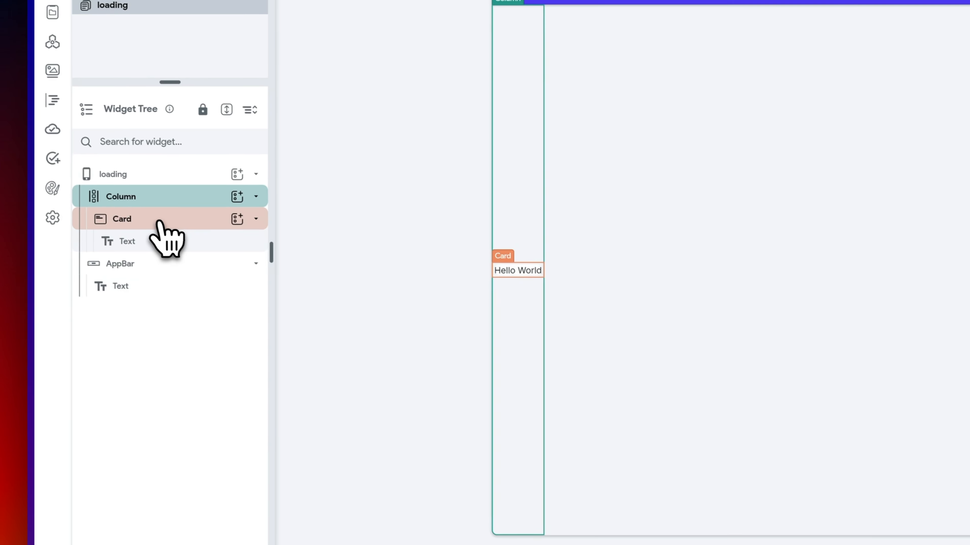
pyautogui.click(168, 249)
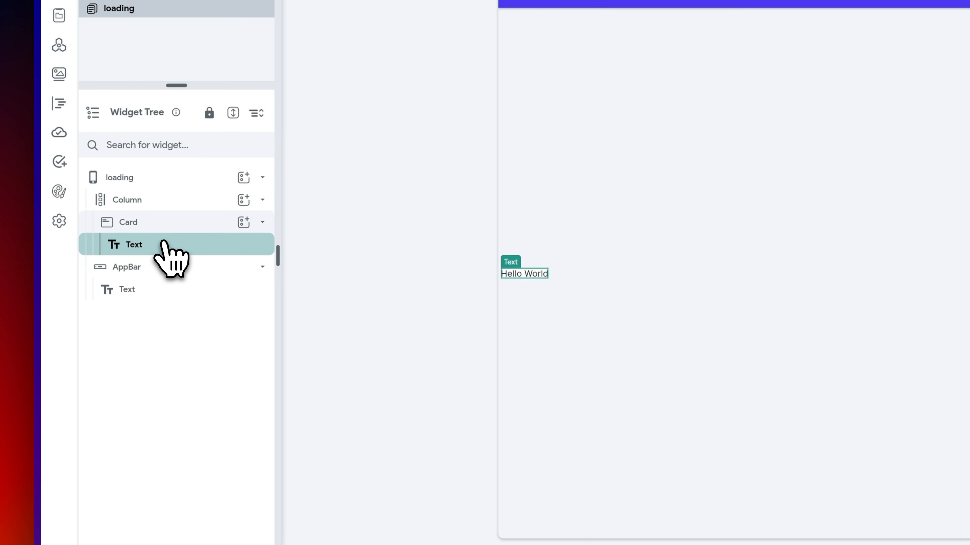
# - Wrap the Card in a Row and select the Hello World text
pyautogui.rightClick(170, 228)
pyautogui.click(249, 322)
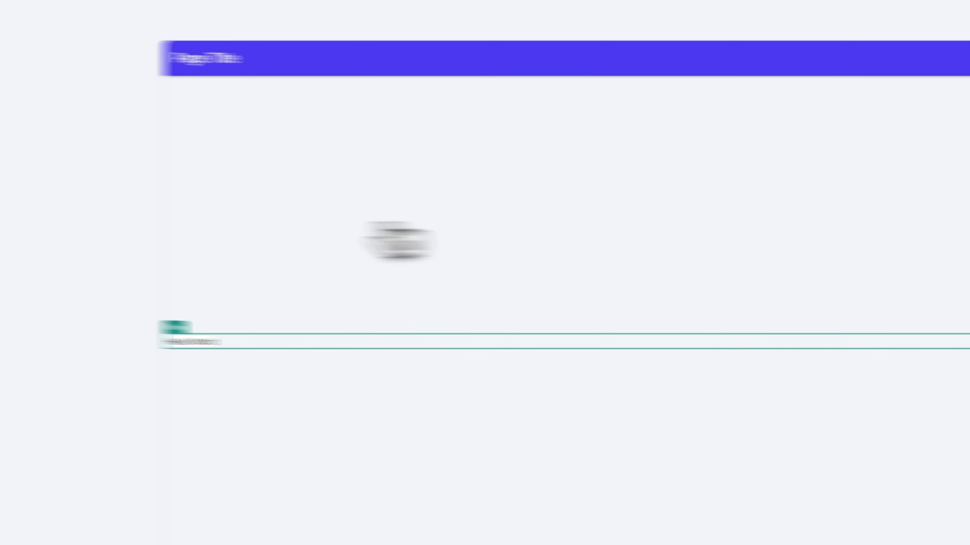
pyautogui.click(538, 275)
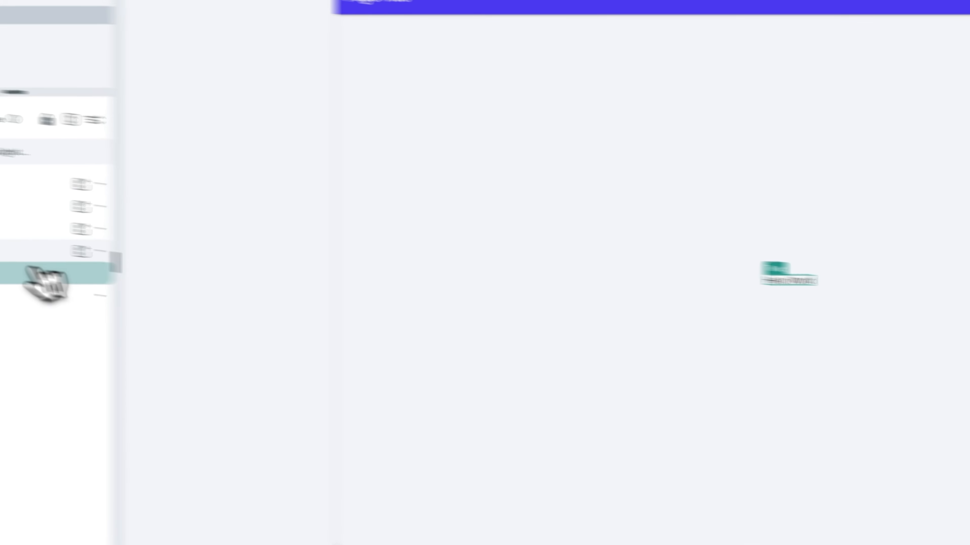
pyautogui.click(165, 273)
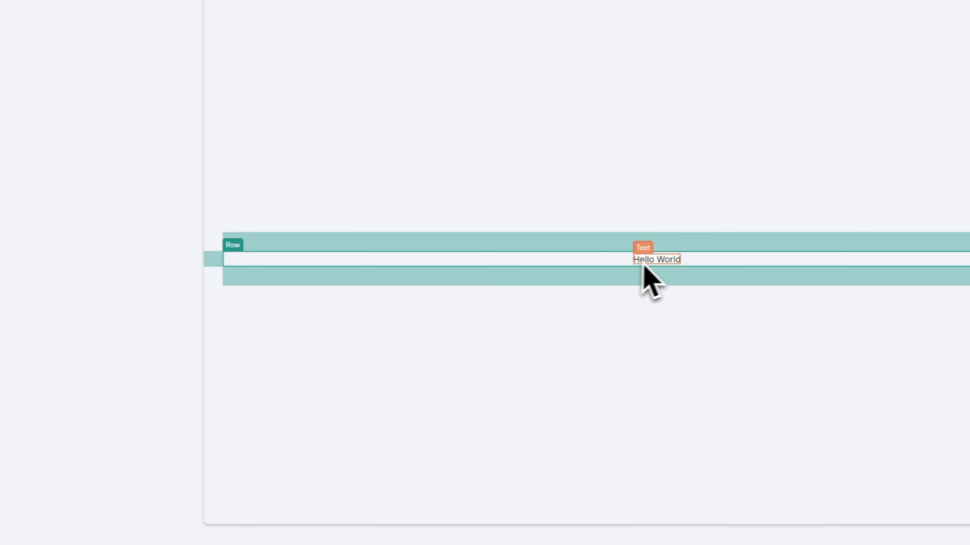
pyautogui.click(42, 365)
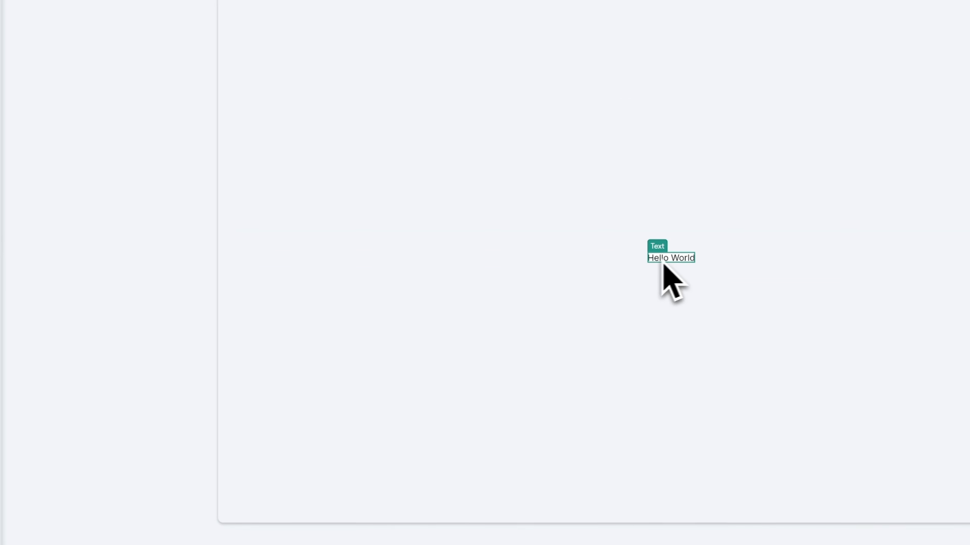
pyautogui.click(160, 273)
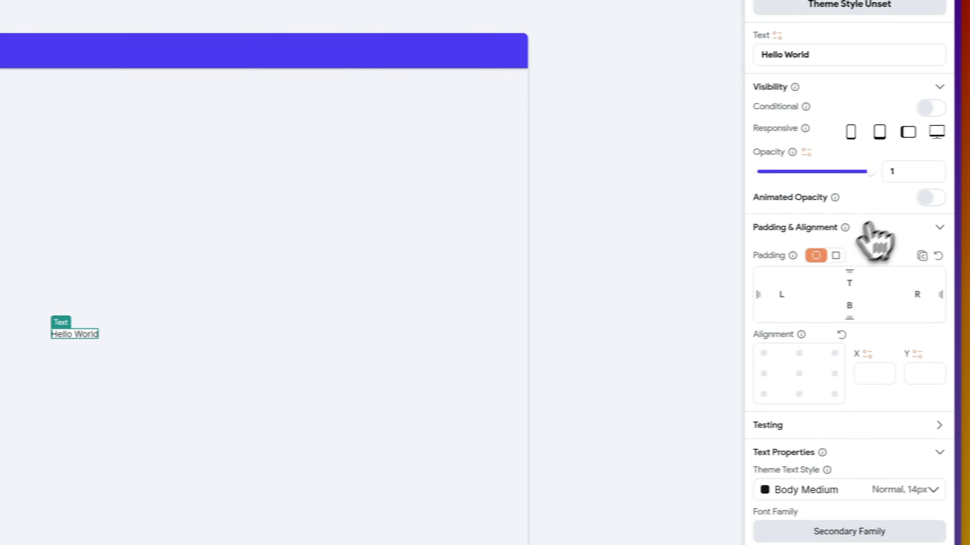
pyautogui.rightClick(219, 253)
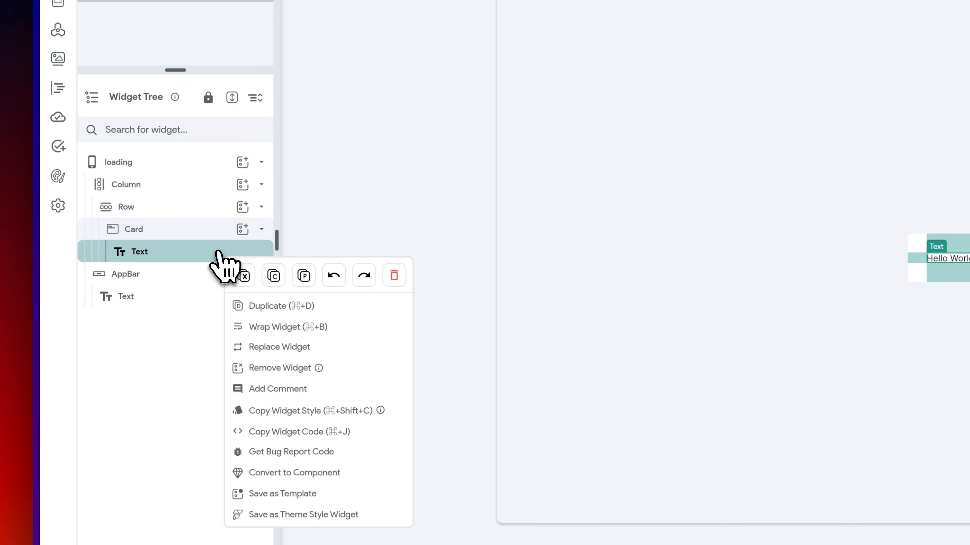
# - Wrap the Hello World text in a Container and adjust the card's elevation
pyautogui.click(286, 327)
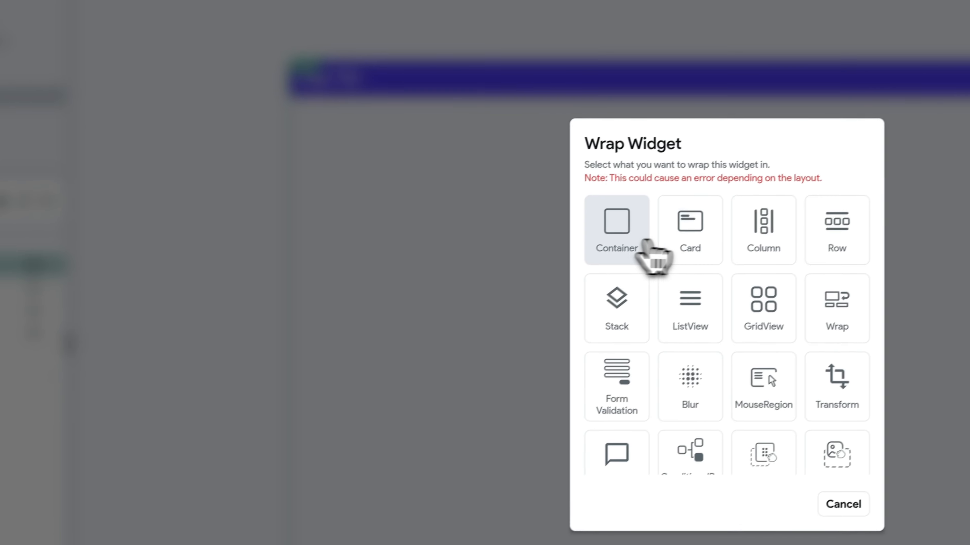
pyautogui.click(646, 245)
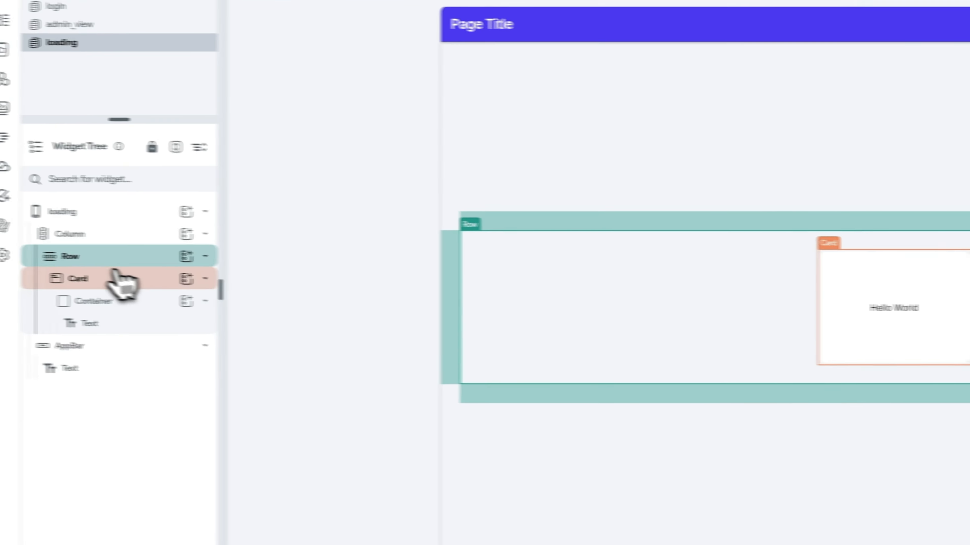
pyautogui.click(119, 281)
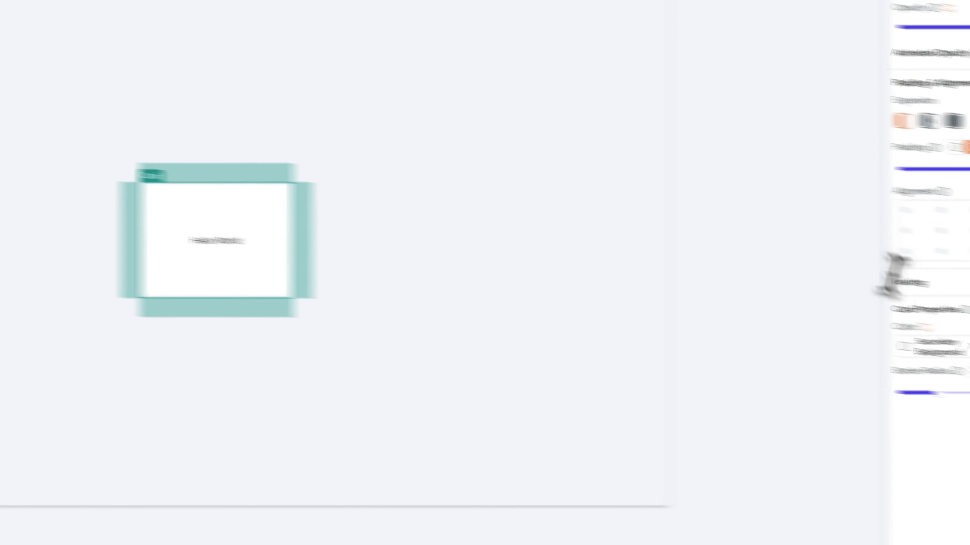
pyautogui.click(873, 328)
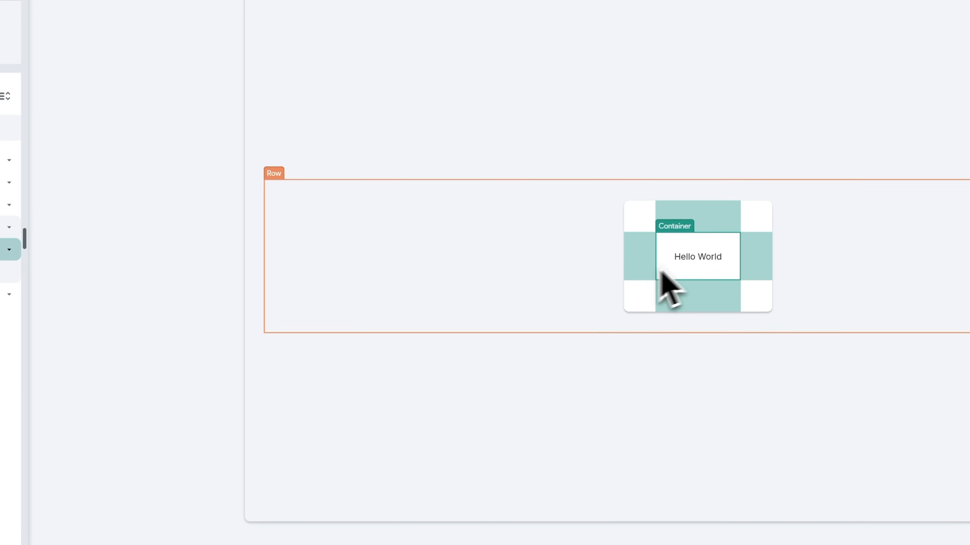
# - Give the Container a uniform border radius of 8 and a Primary Background fill
pyautogui.scroll(-3, 859, 342)
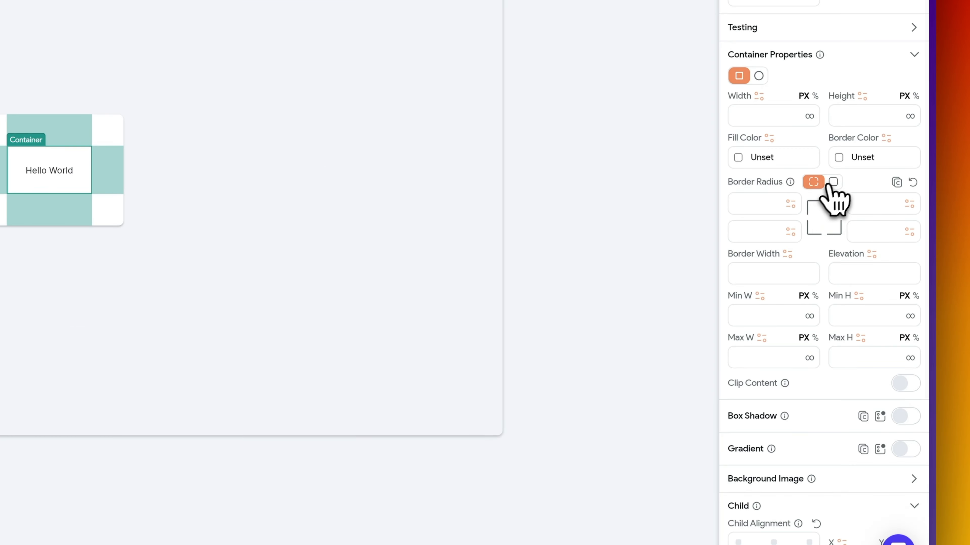
pyautogui.click(832, 182)
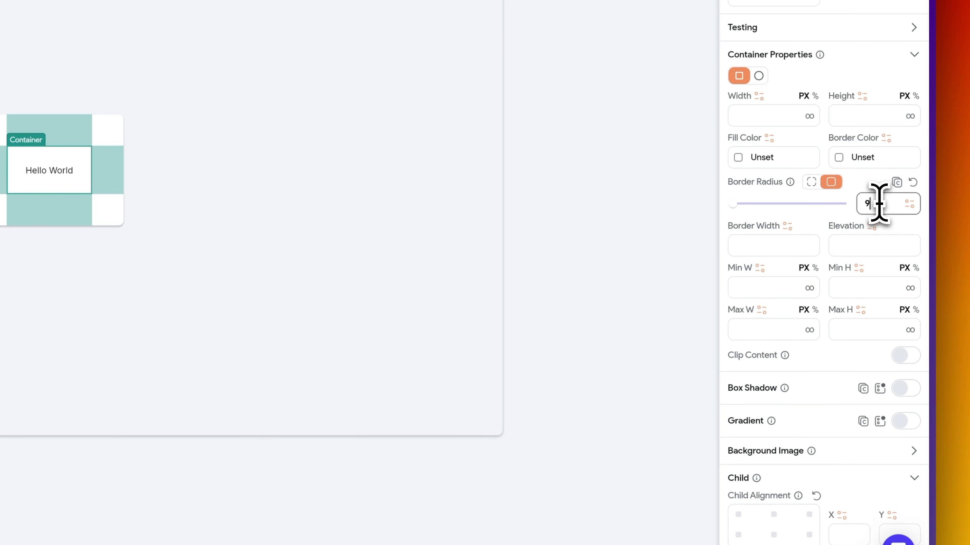
pyautogui.click(742, 159)
pyautogui.moveTo(569, 169); pyautogui.dragTo(513, 142)
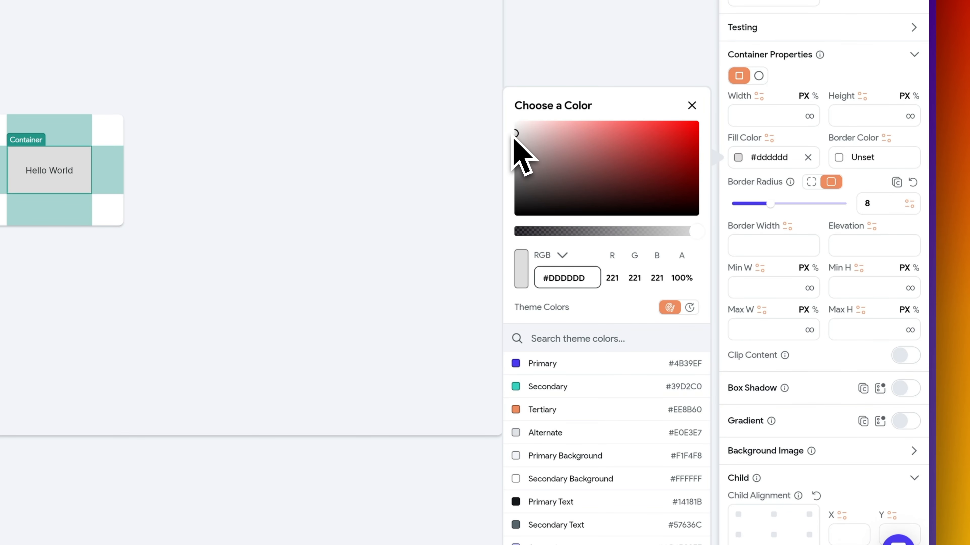
pyautogui.click(590, 456)
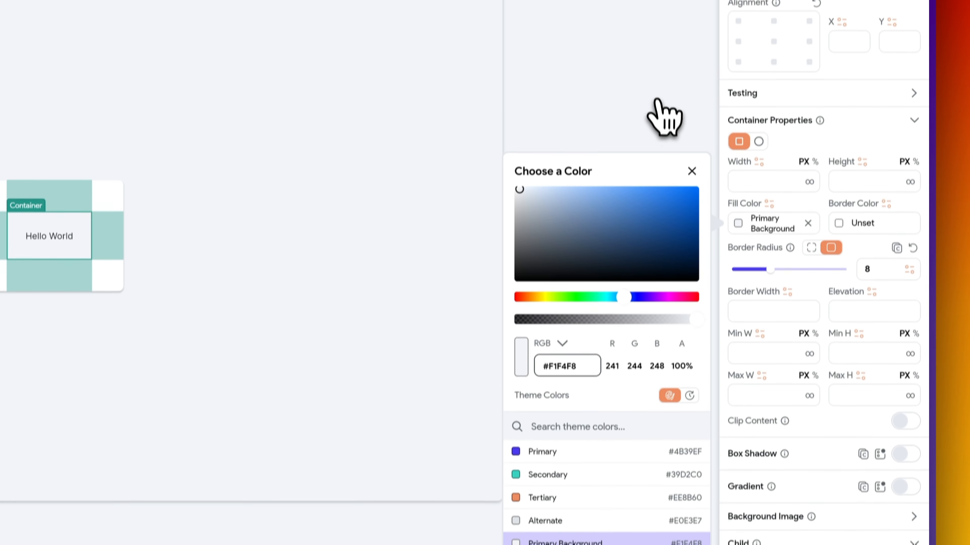
pyautogui.click(691, 171)
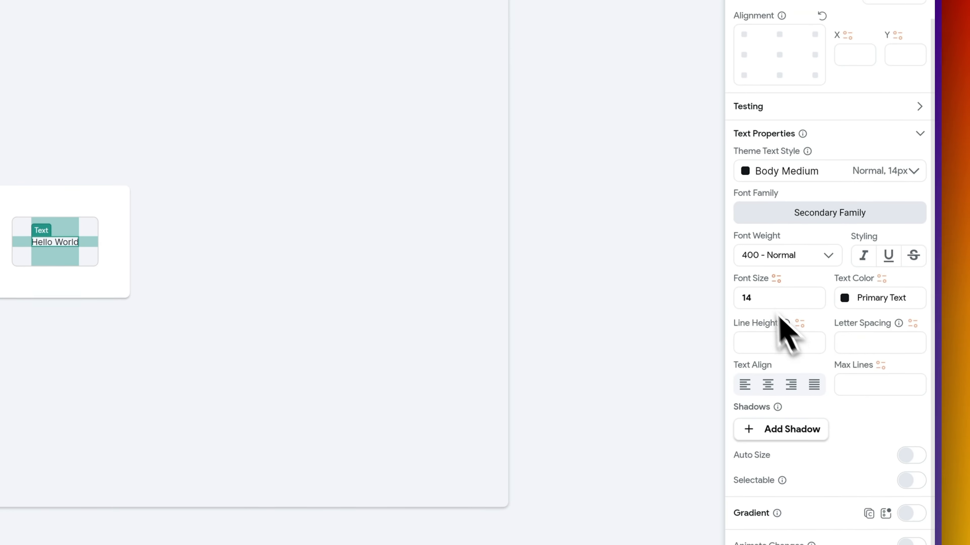
# - Set the text to font size 22 with 500 Medium weight
pyautogui.doubleClick(766, 296)
pyautogui.write('22')
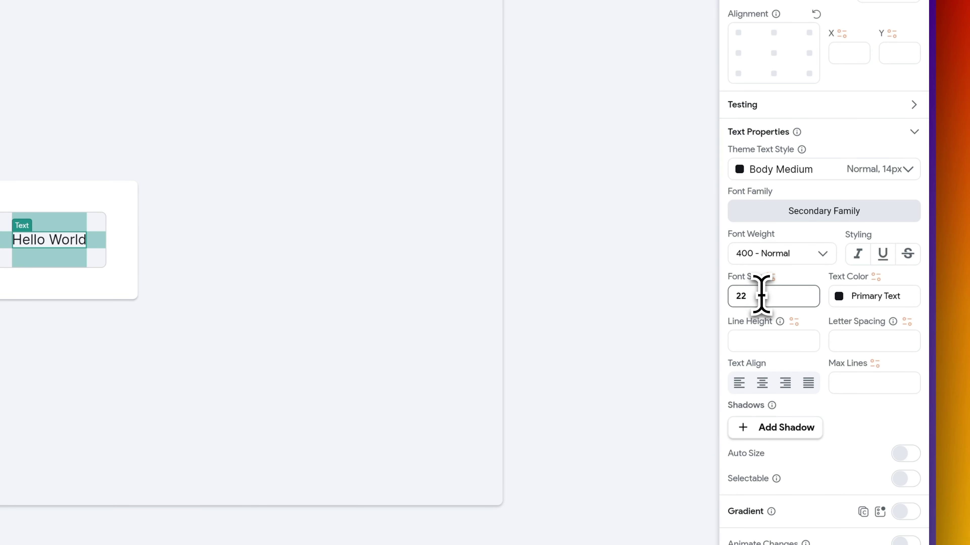
pyautogui.click(791, 254)
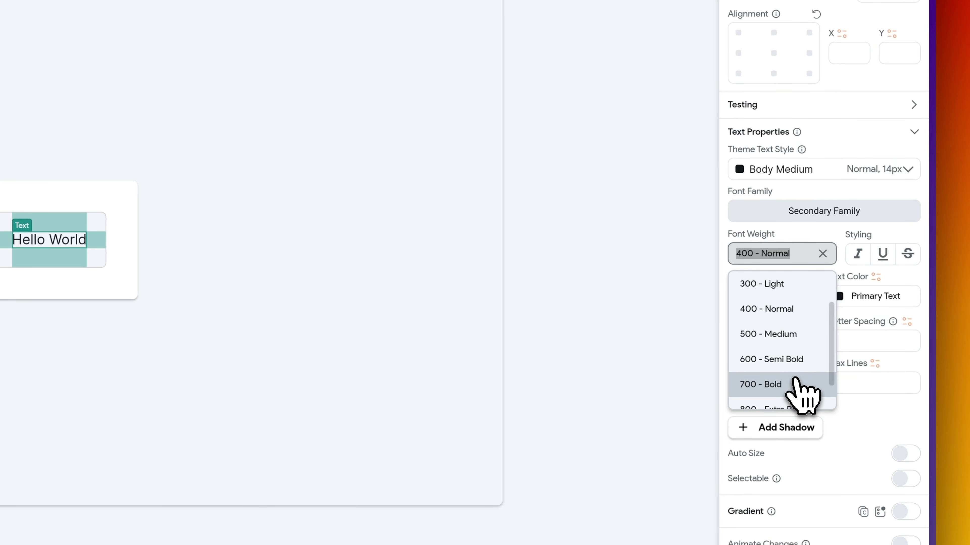
pyautogui.click(799, 361)
pyautogui.click(790, 253)
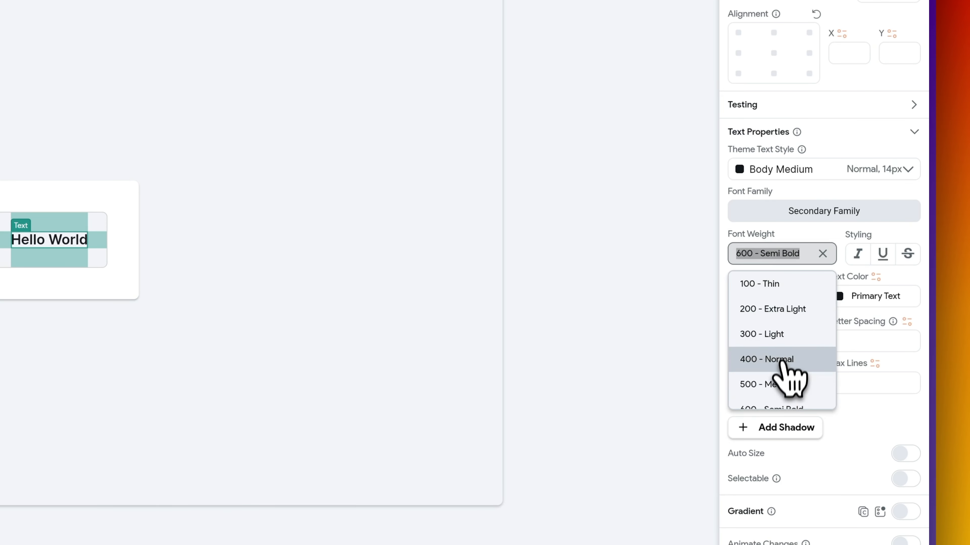
pyautogui.click(778, 382)
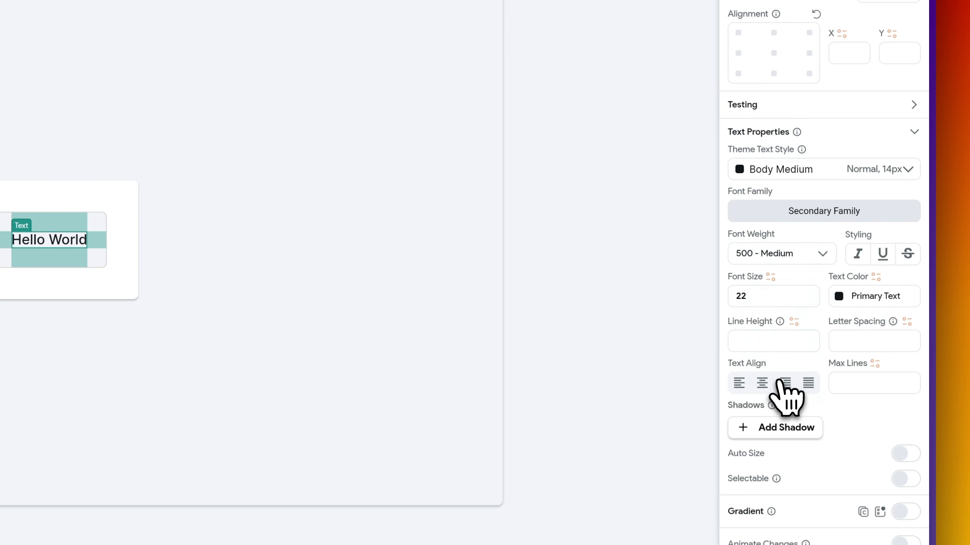
# - Set the Card and Text padding to 100
pyautogui.click(484, 216)
pyautogui.click(72, 210)
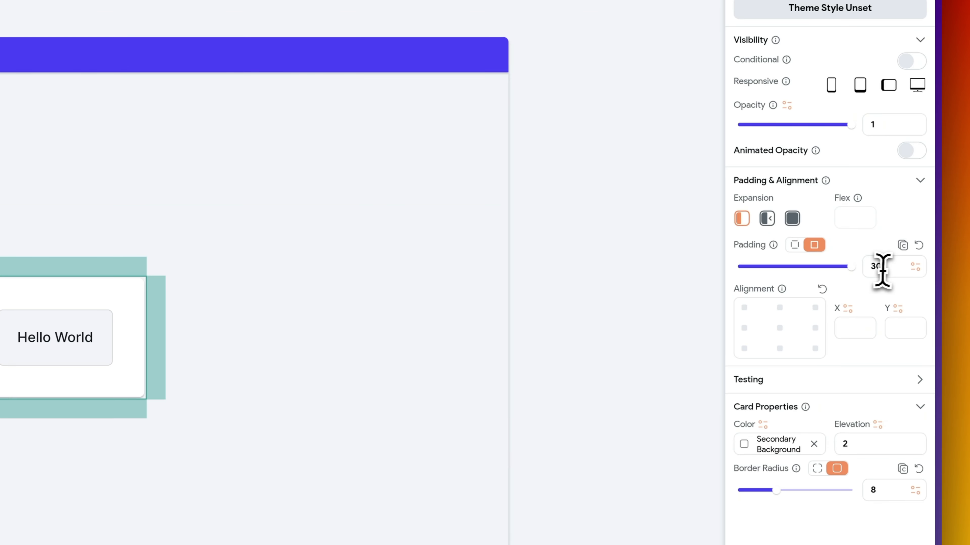
pyautogui.doubleClick(888, 270)
pyautogui.write('100')
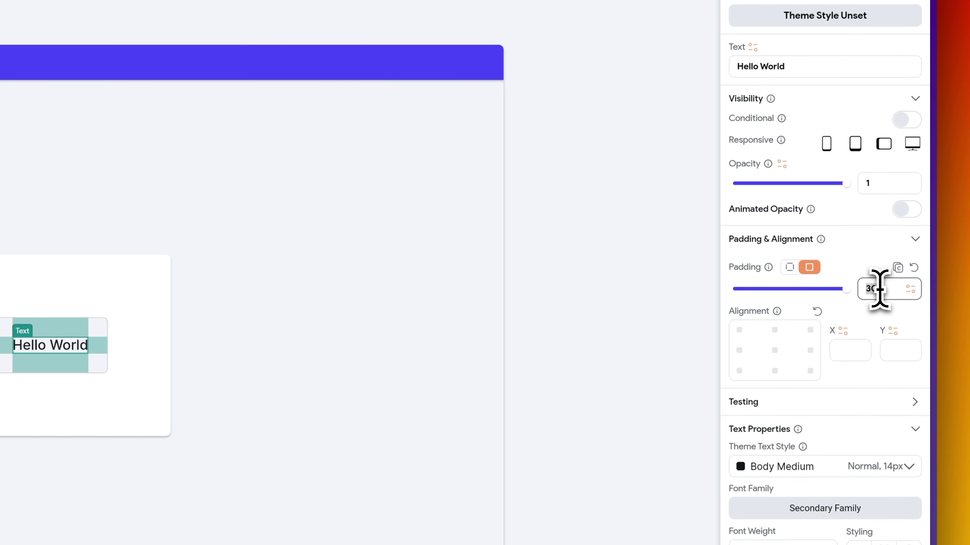
pyautogui.write('100')
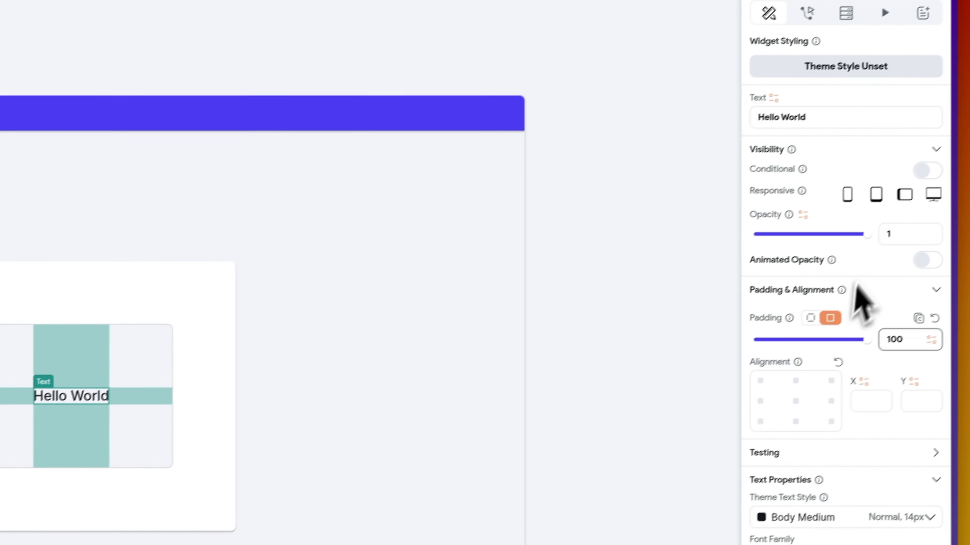
# - Change the card text to 'Loading... Please wait.' and retitle the app bar Loading
pyautogui.click(848, 119)
pyautogui.write('Loading... Ple')
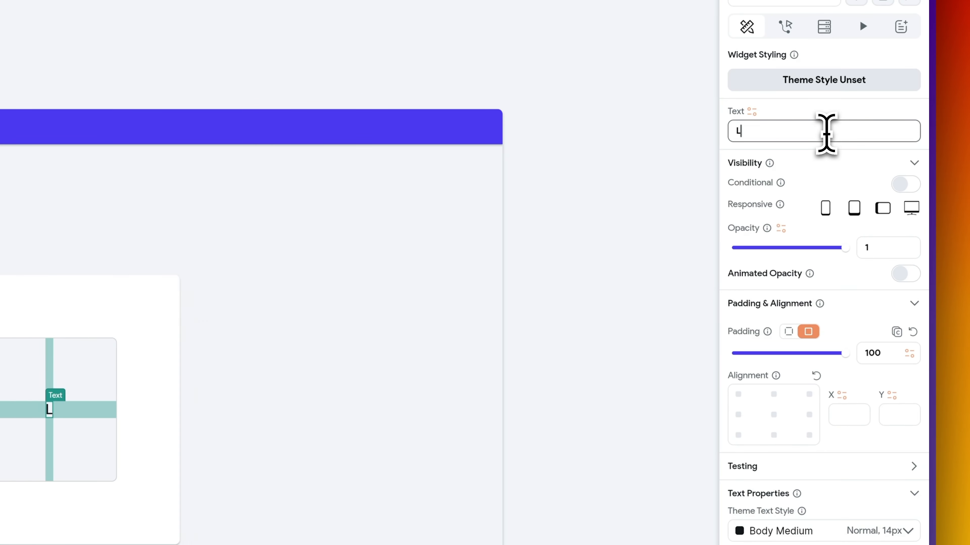
pyautogui.write('ase wa')
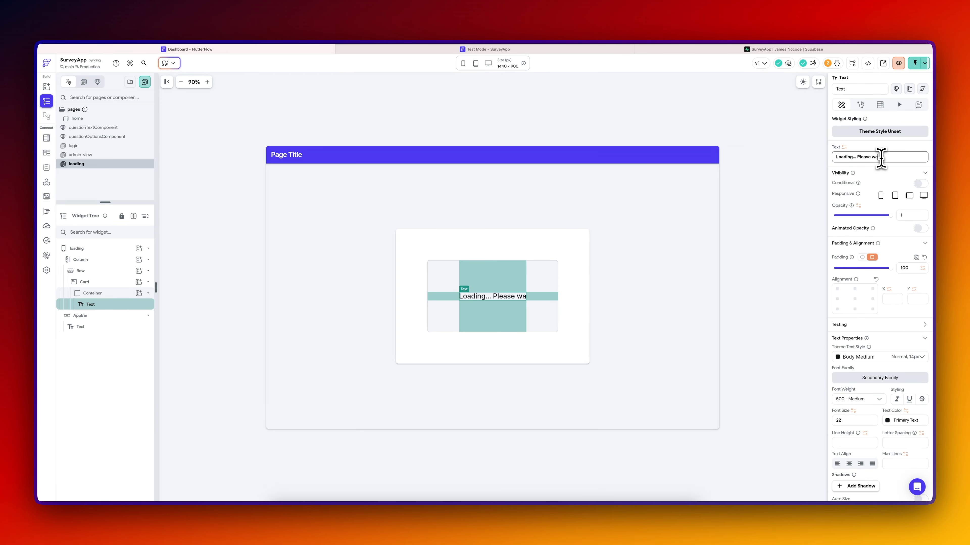
pyautogui.write('it.')
pyautogui.click(664, 255)
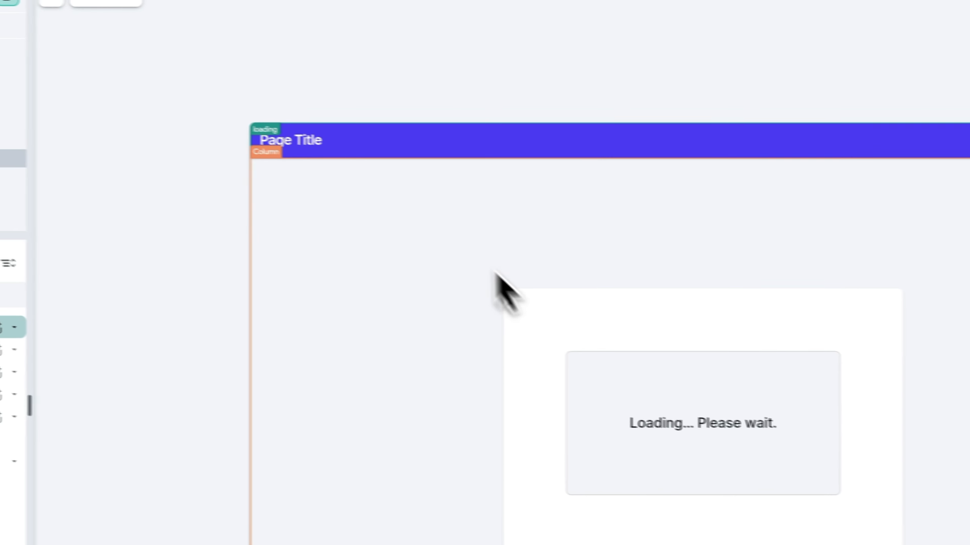
pyautogui.click(290, 146)
pyautogui.tripleClick(863, 177)
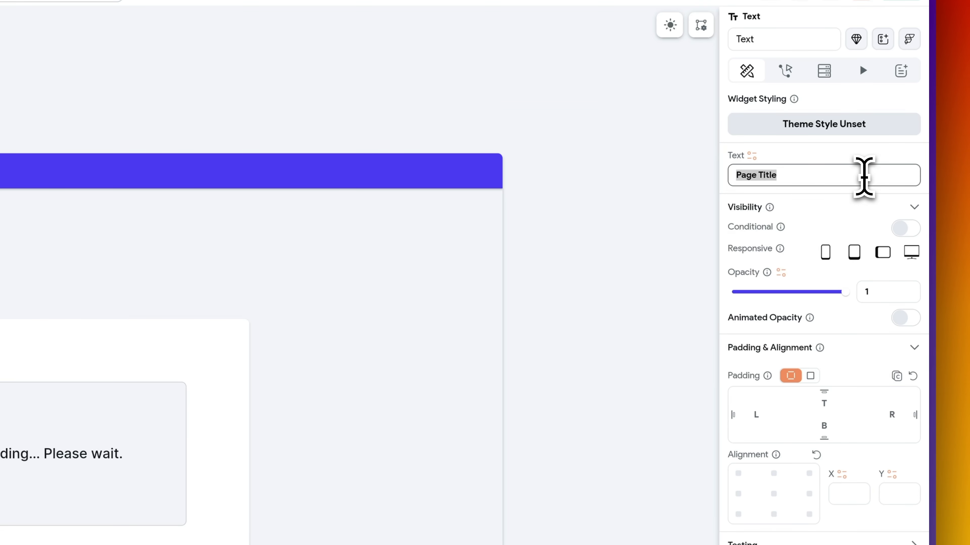
pyautogui.click(598, 359)
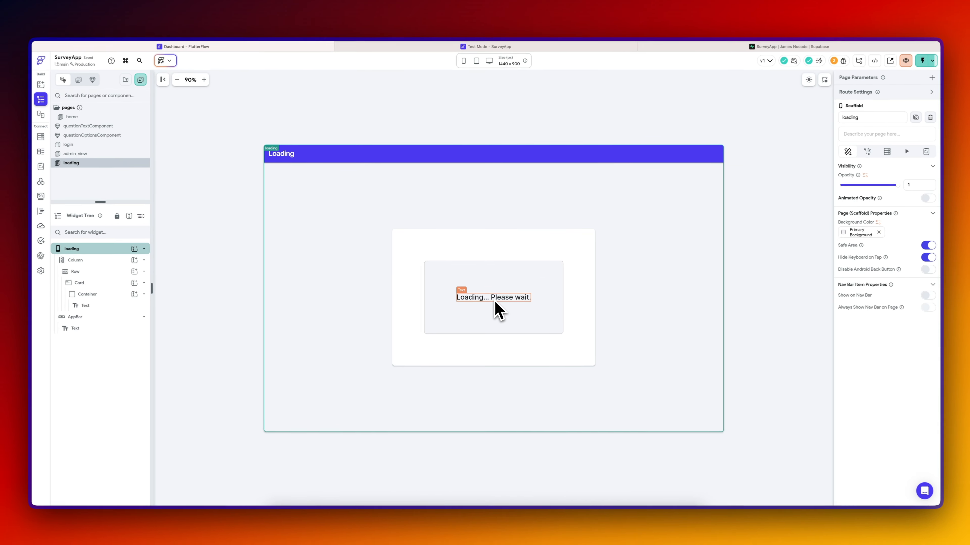
pyautogui.click(472, 298)
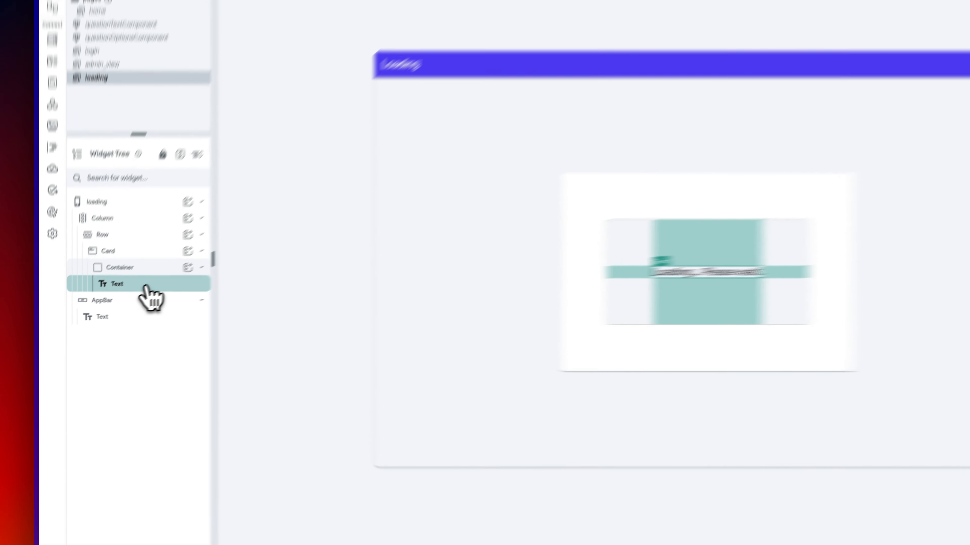
# - Wrap the 'Loading... Please wait.' text in a Column, then in a Row
pyautogui.rightClick(111, 302)
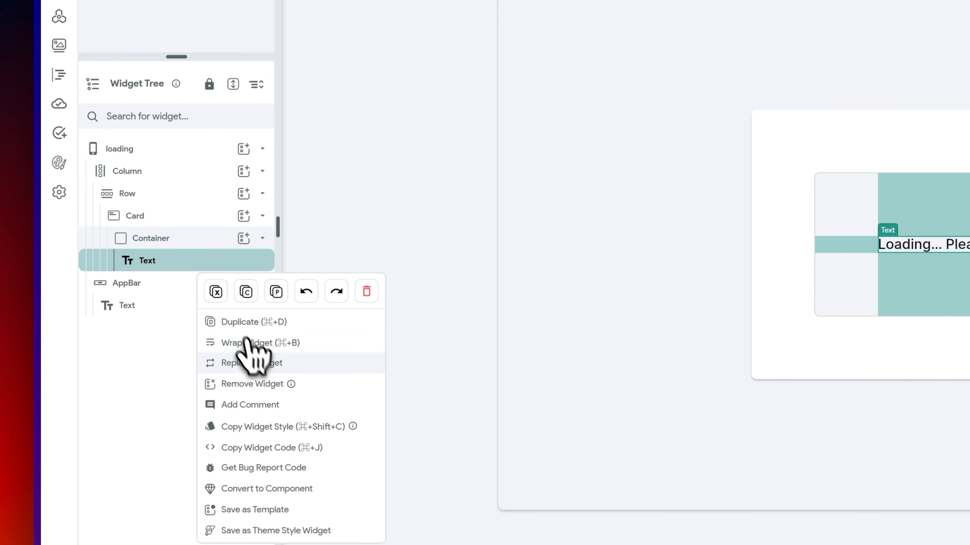
pyautogui.click(263, 344)
pyautogui.click(632, 206)
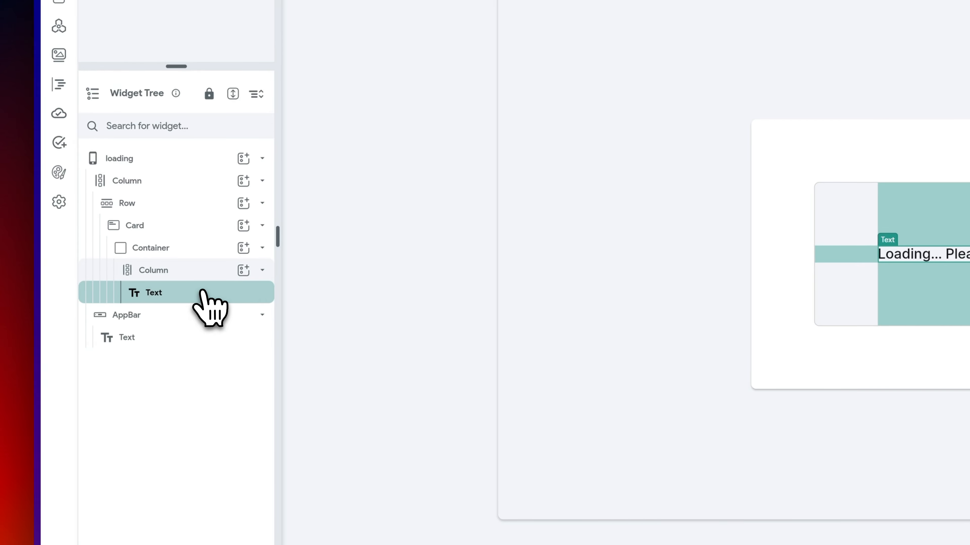
pyautogui.rightClick(209, 310)
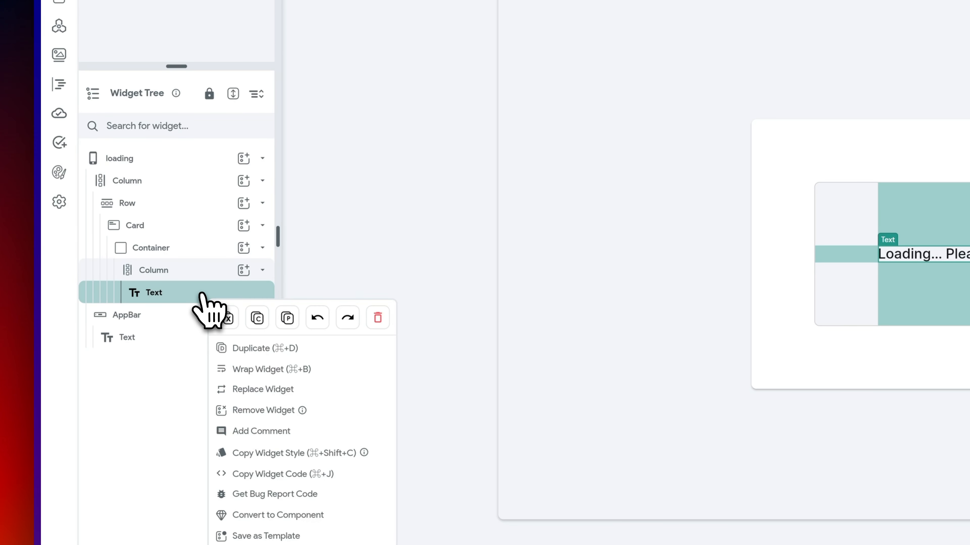
pyautogui.click(274, 372)
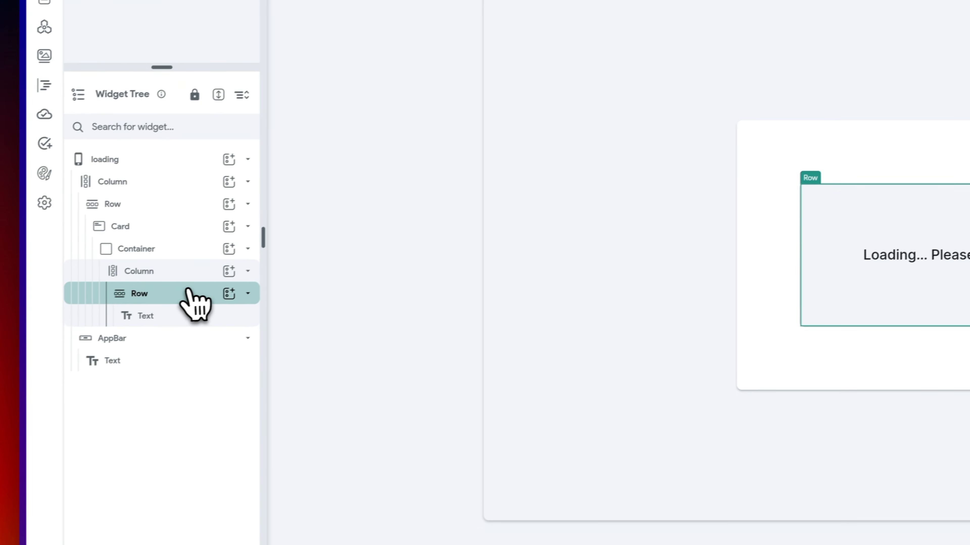
pyautogui.press('super+d')
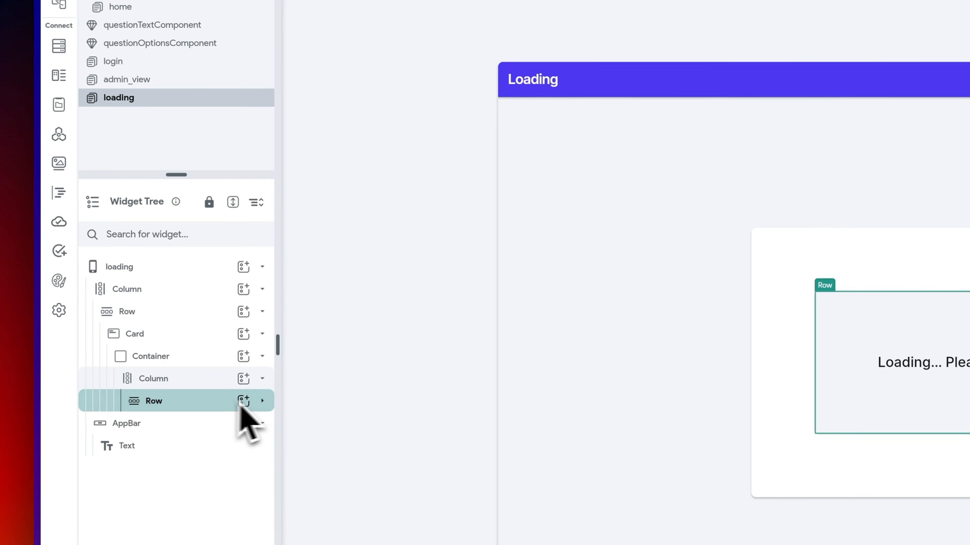
# - Duplicate the Row, trim the first text to 'Loading...', and set the padding to 30
pyautogui.rightClick(197, 403)
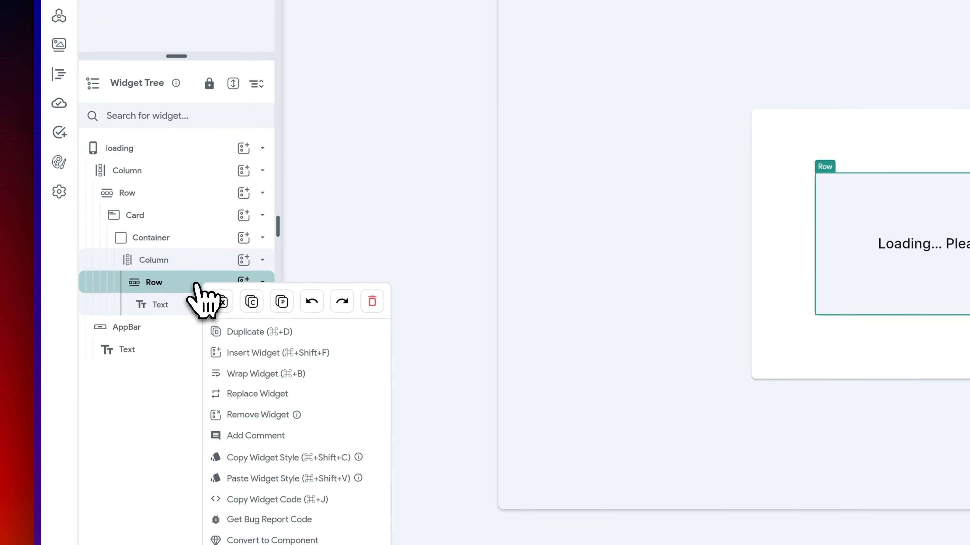
pyautogui.click(244, 331)
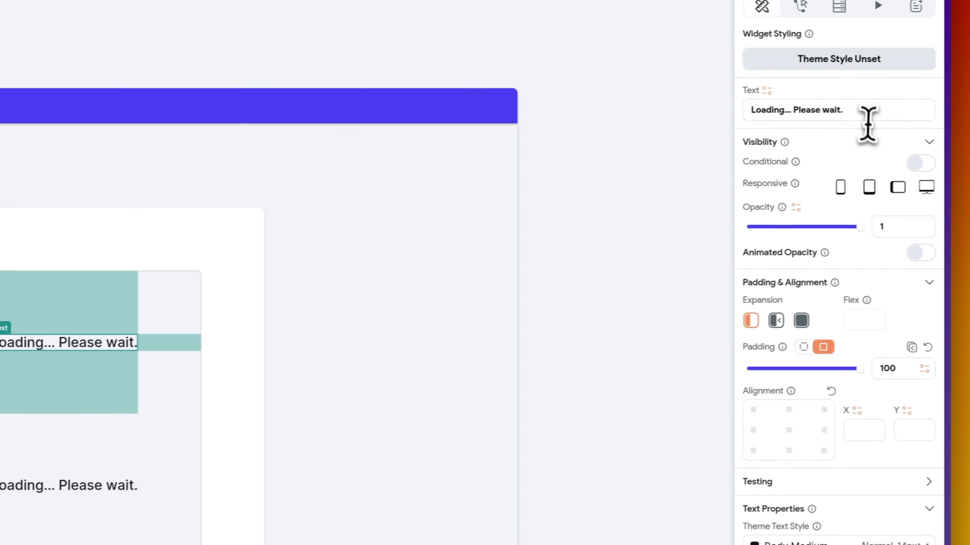
pyautogui.click(854, 114)
pyautogui.press('BackSpace')
pyautogui.press('BackSpace')
pyautogui.press('BackSpace')
pyautogui.press('BackSpace')
pyautogui.press('BackSpace')
pyautogui.press('BackSpace')
pyautogui.press('BackSpace')
pyautogui.press('BackSpace')
pyautogui.press('BackSpace')
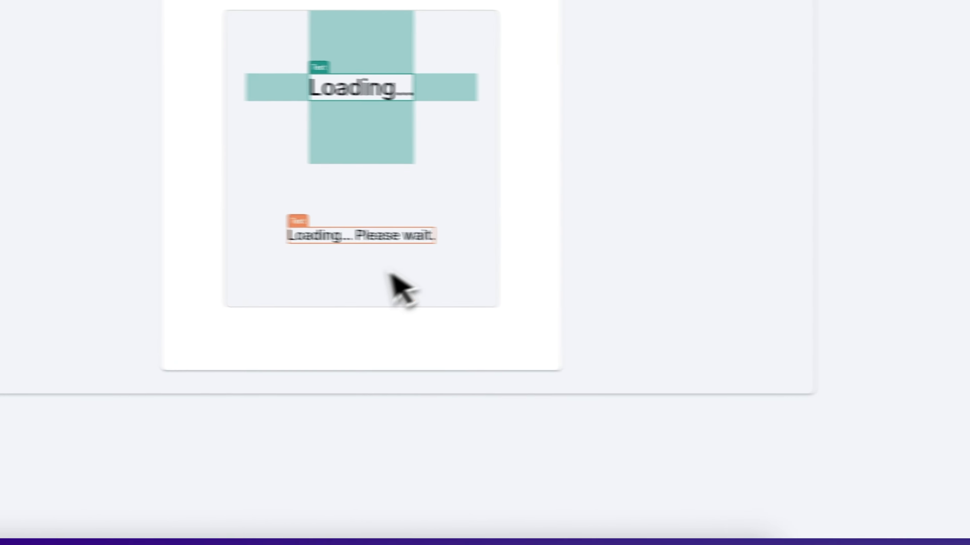
pyautogui.click(546, 243)
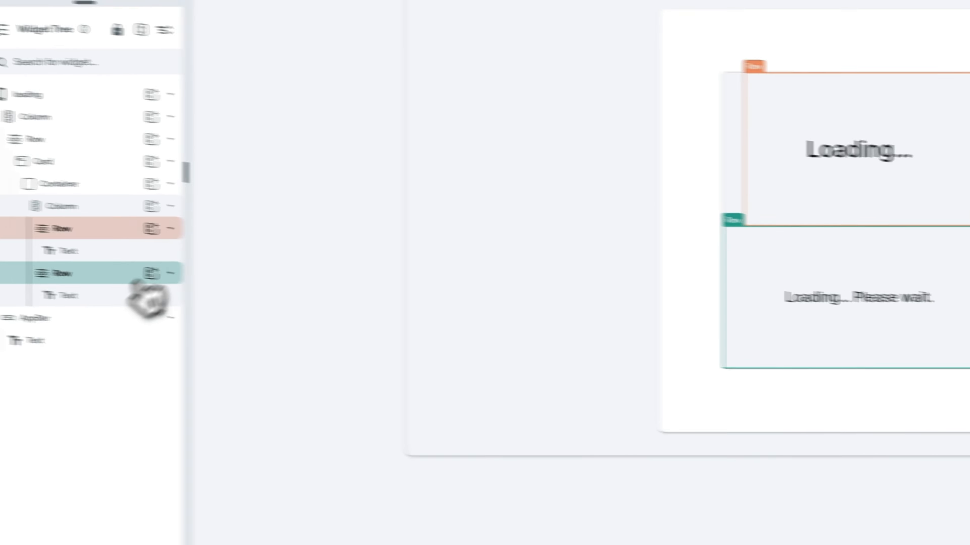
pyautogui.click(208, 244)
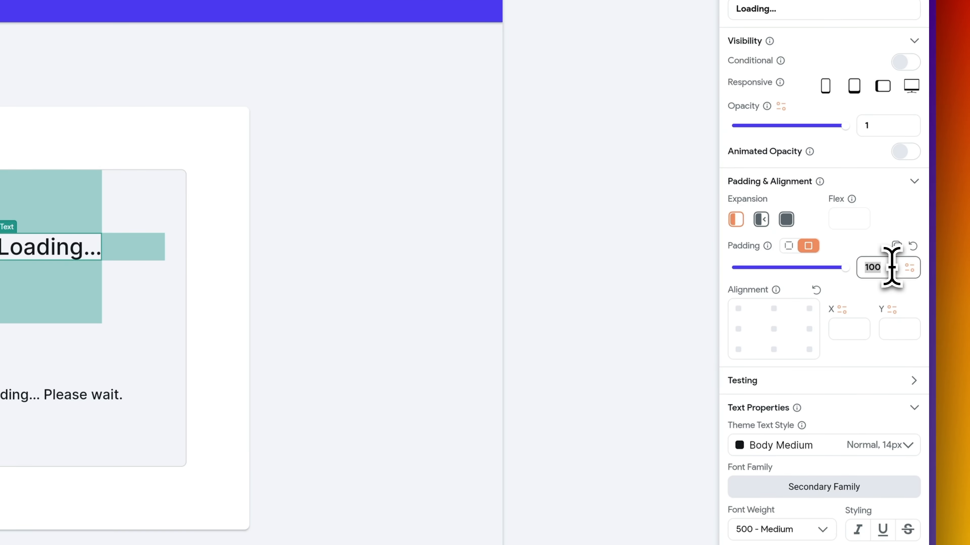
pyautogui.write('30')
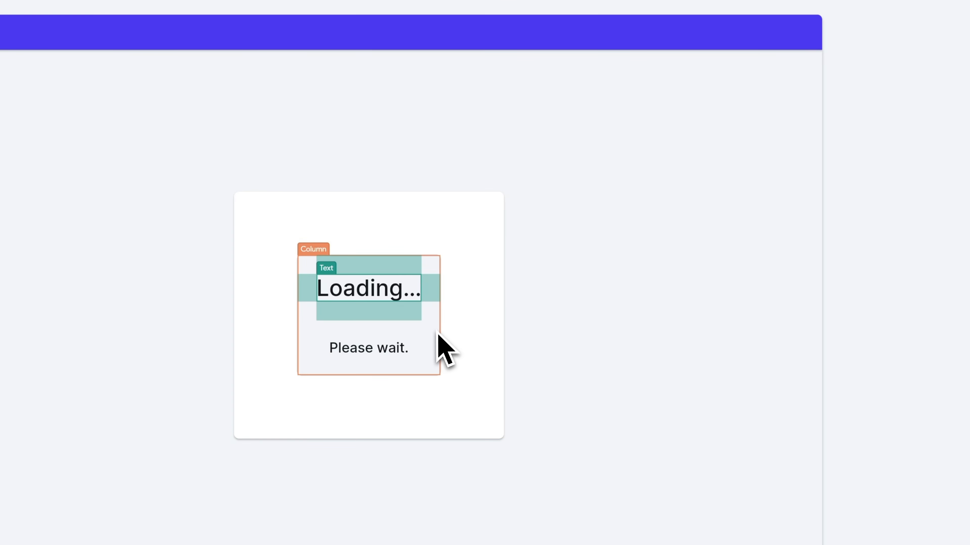
# - Make the Column's padding uniform and set the 'Please wait.' font size to 32
pyautogui.click(437, 332)
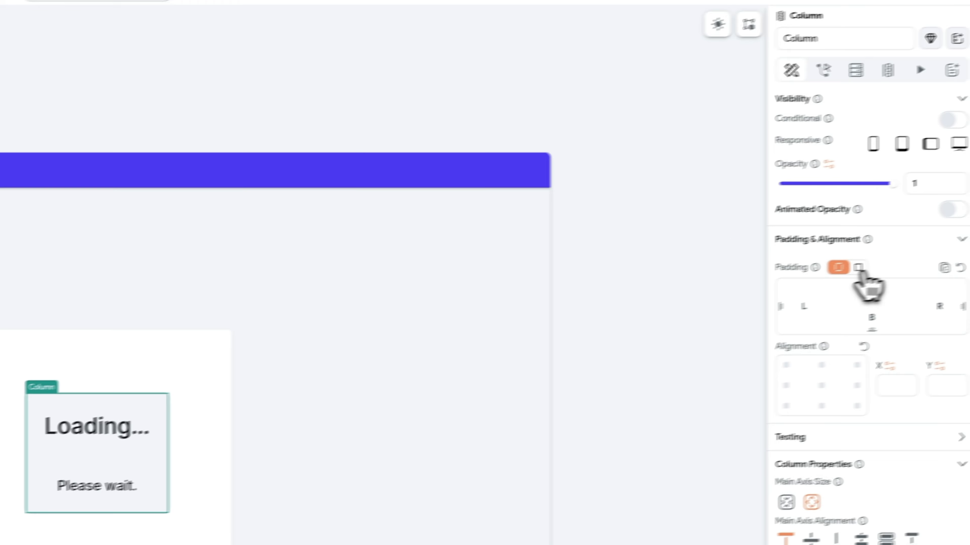
pyautogui.click(860, 269)
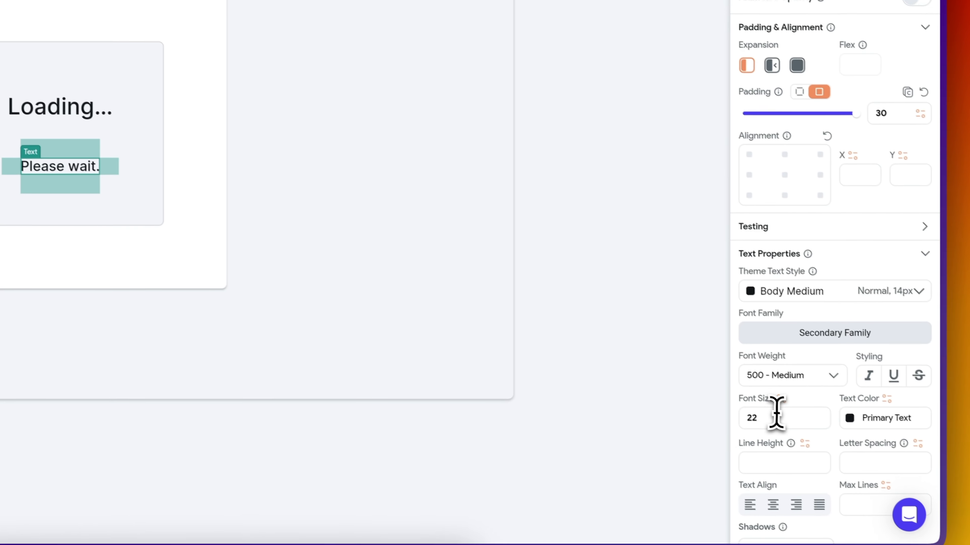
pyautogui.moveTo(777, 414); pyautogui.dragTo(655, 405)
pyautogui.write('32')
pyautogui.click(618, 167)
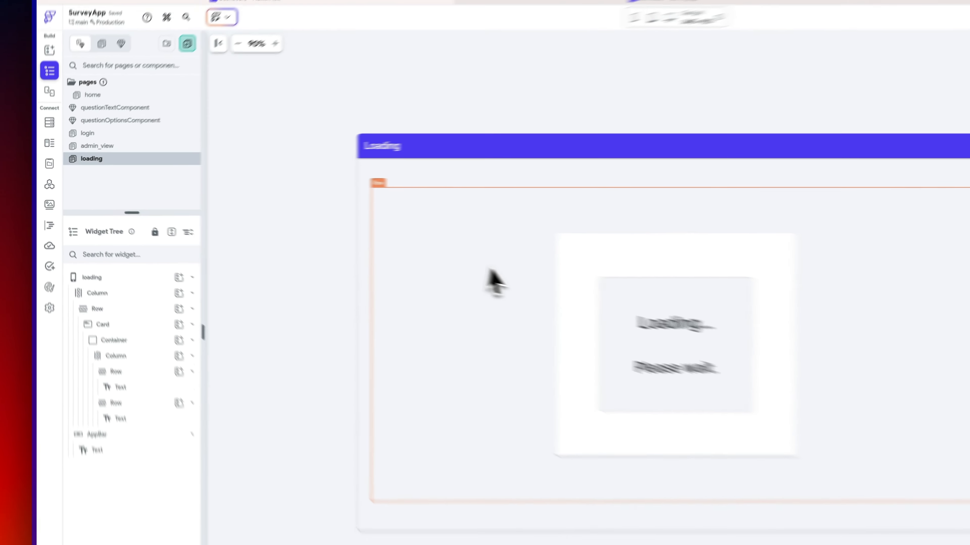
pyautogui.press('super+k')
# - Check via the 'app' search that App Details' Logged In Page is loading, then open home
pyautogui.write('app')
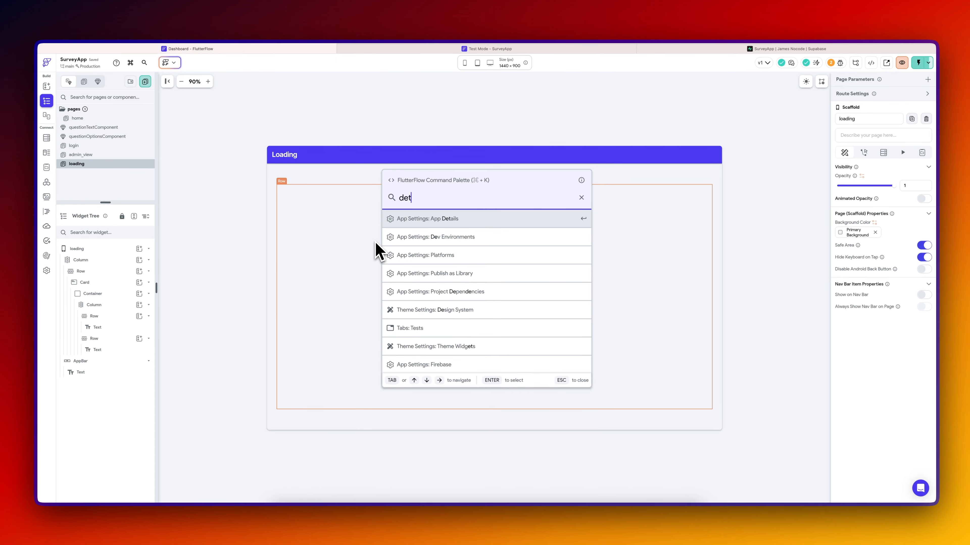
pyautogui.press('Return')
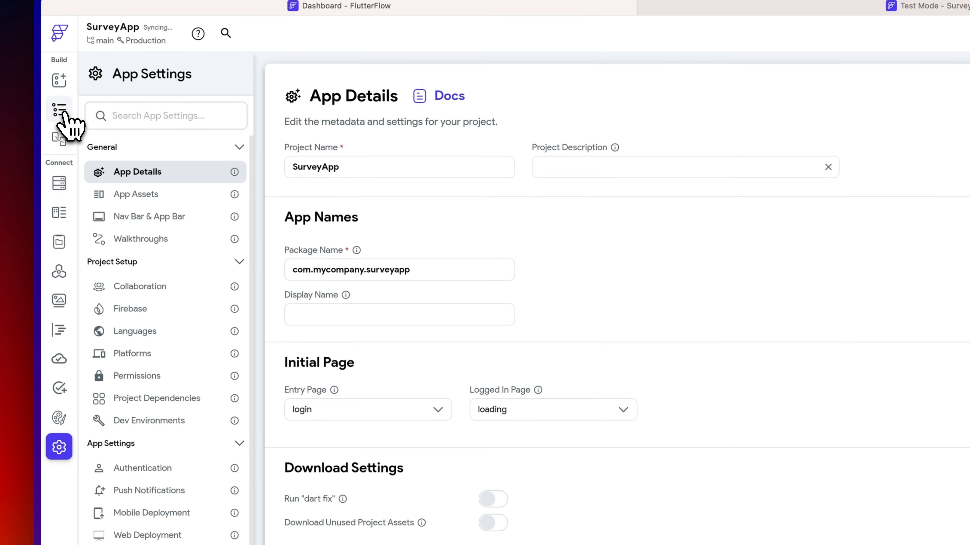
pyautogui.click(46, 101)
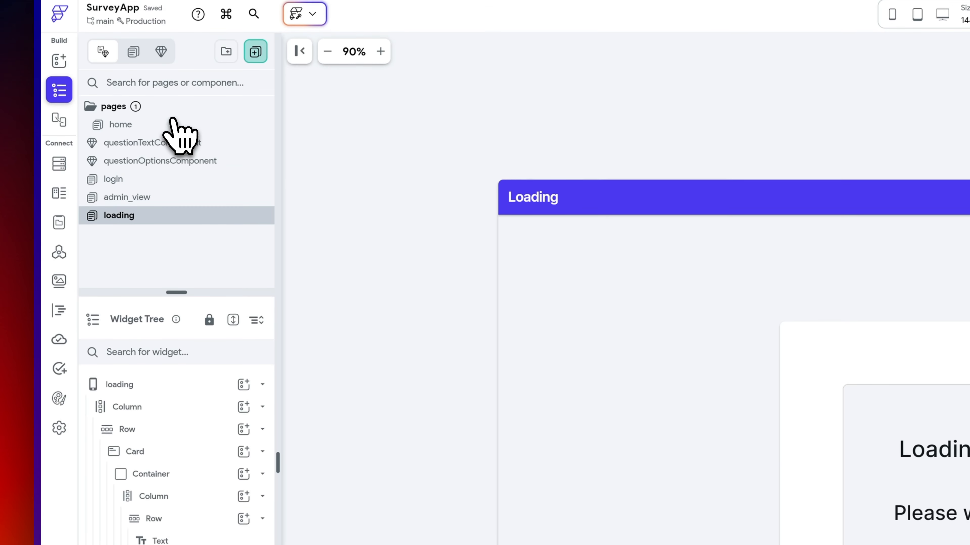
pyautogui.click(168, 100)
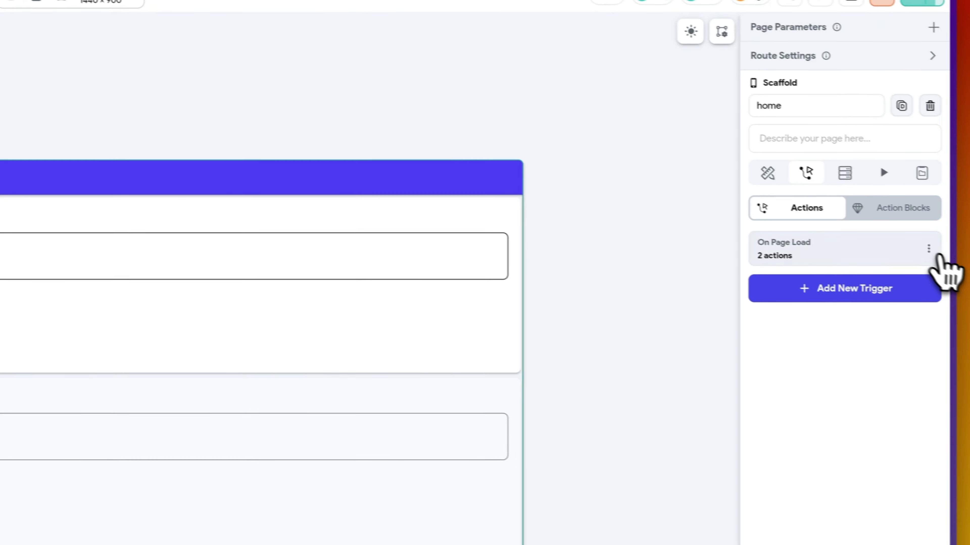
# - Copy loading's admin_view navigation action into the FALSE branch and point it at home
pyautogui.click(914, 248)
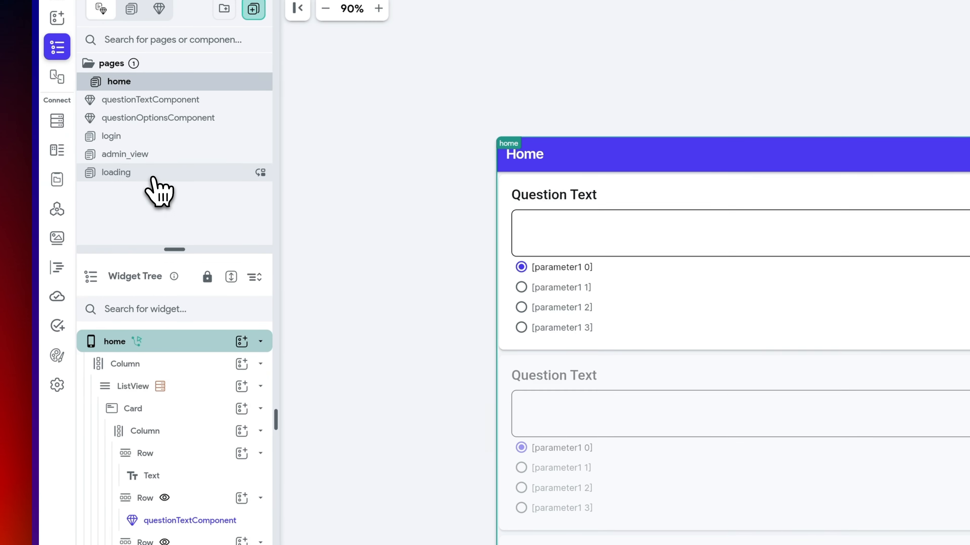
pyautogui.click(152, 173)
pyautogui.click(206, 350)
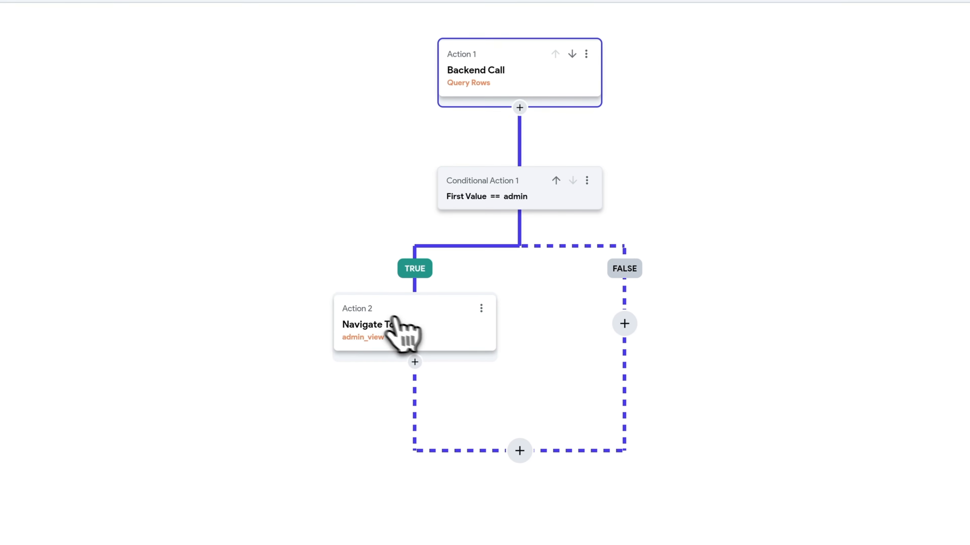
pyautogui.click(483, 307)
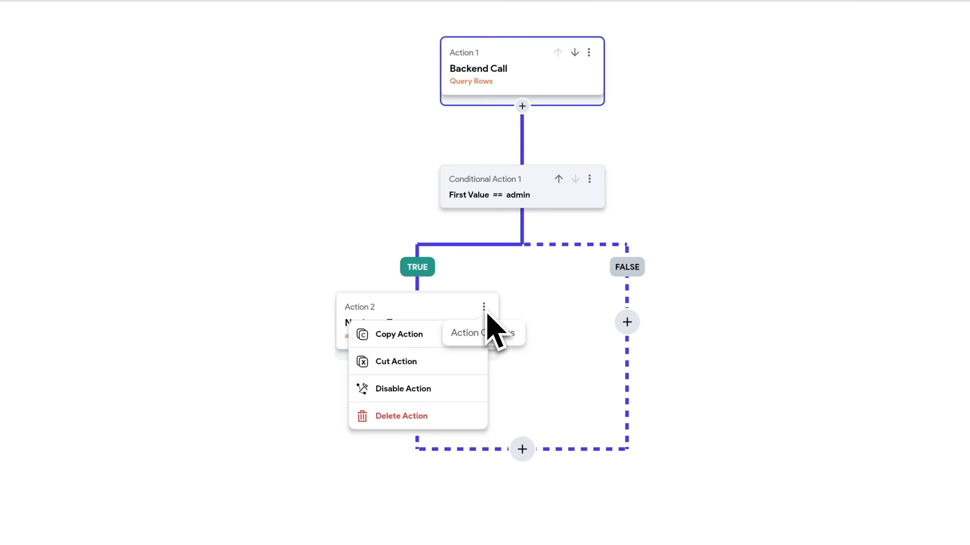
pyautogui.click(435, 334)
pyautogui.click(626, 477)
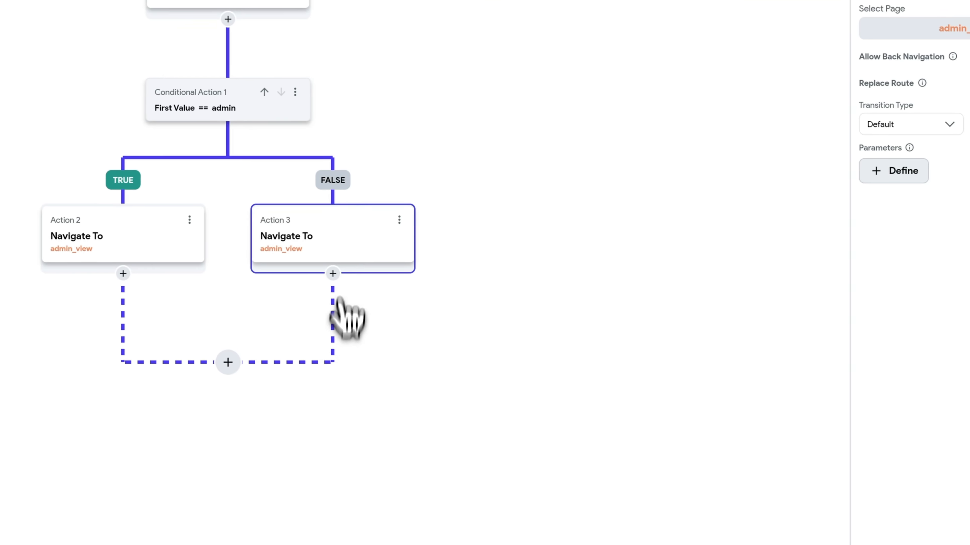
pyautogui.click(780, 182)
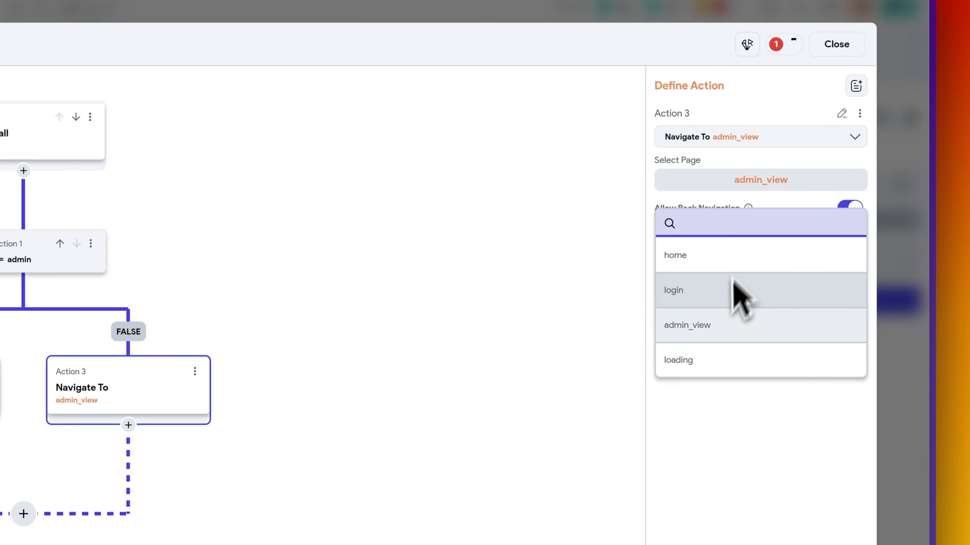
pyautogui.click(742, 258)
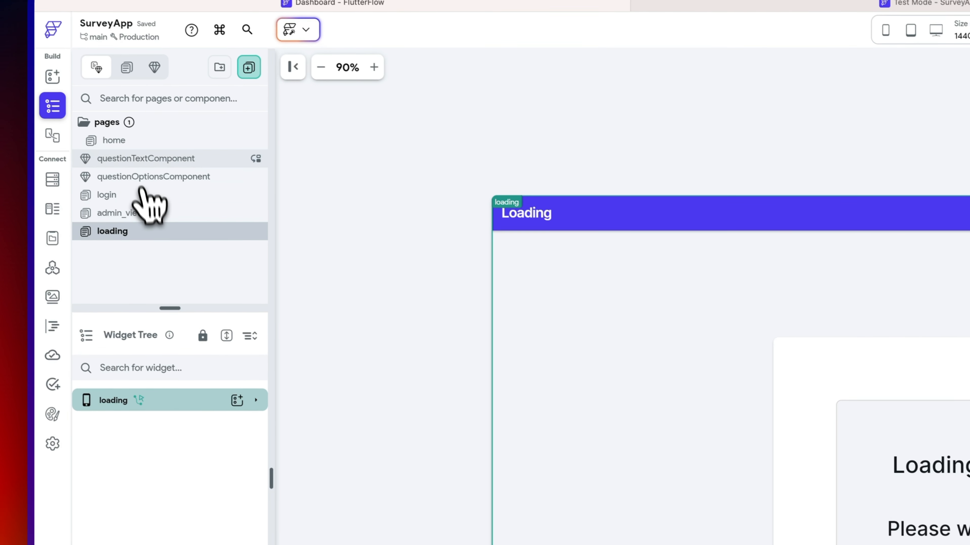
# - Base the admin condition on the role_name field of userRolesOutput's first item
pyautogui.click(151, 142)
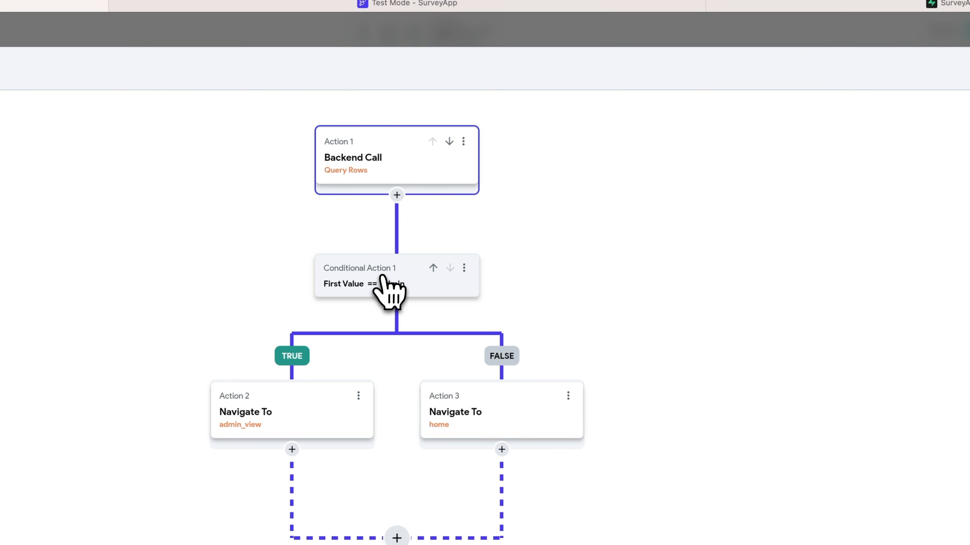
pyautogui.click(383, 277)
pyautogui.click(814, 188)
pyautogui.click(567, 161)
pyautogui.click(343, 338)
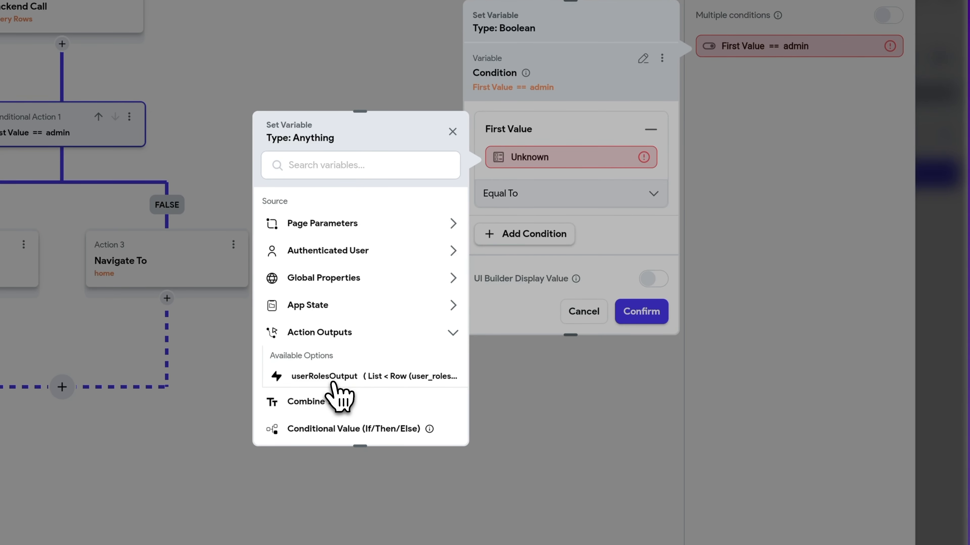
pyautogui.click(332, 378)
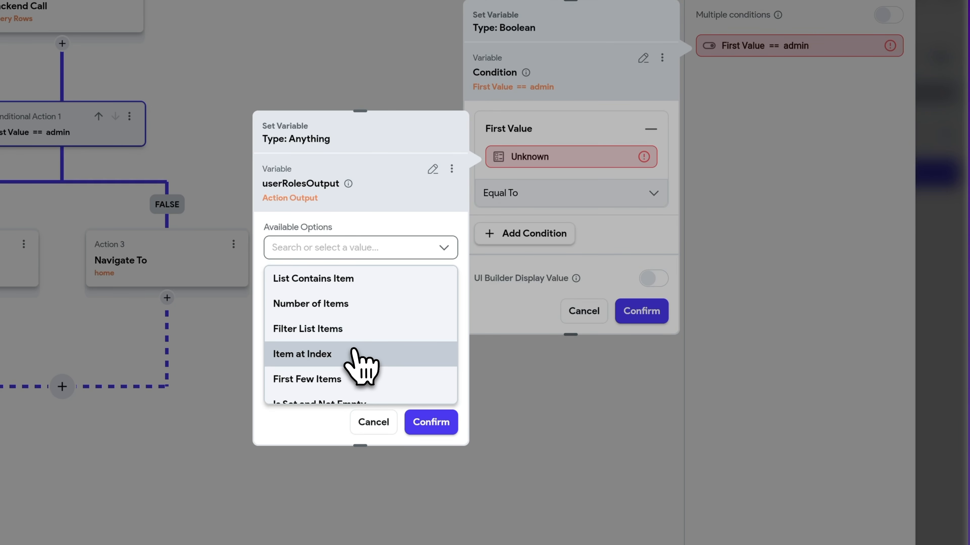
pyautogui.click(355, 354)
pyautogui.click(585, 237)
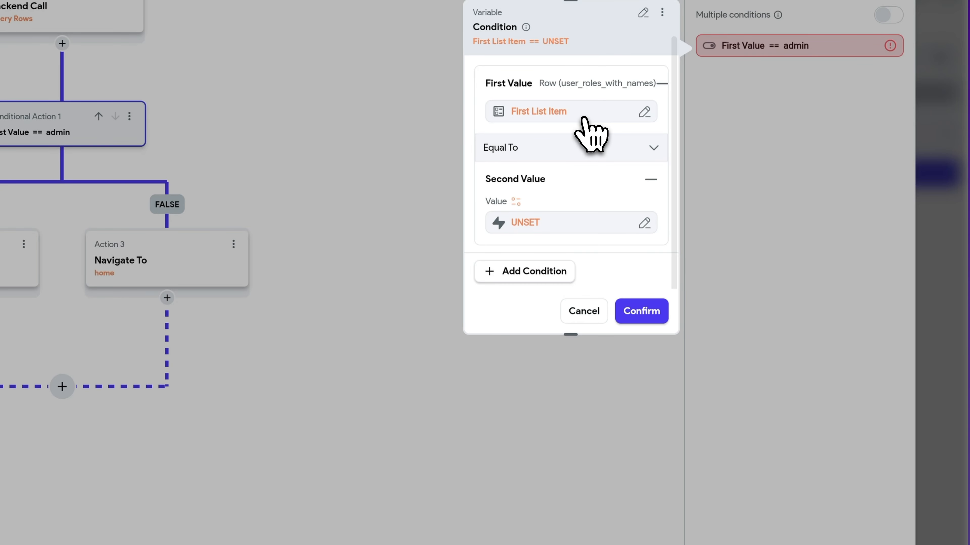
pyautogui.click(586, 115)
pyautogui.click(363, 298)
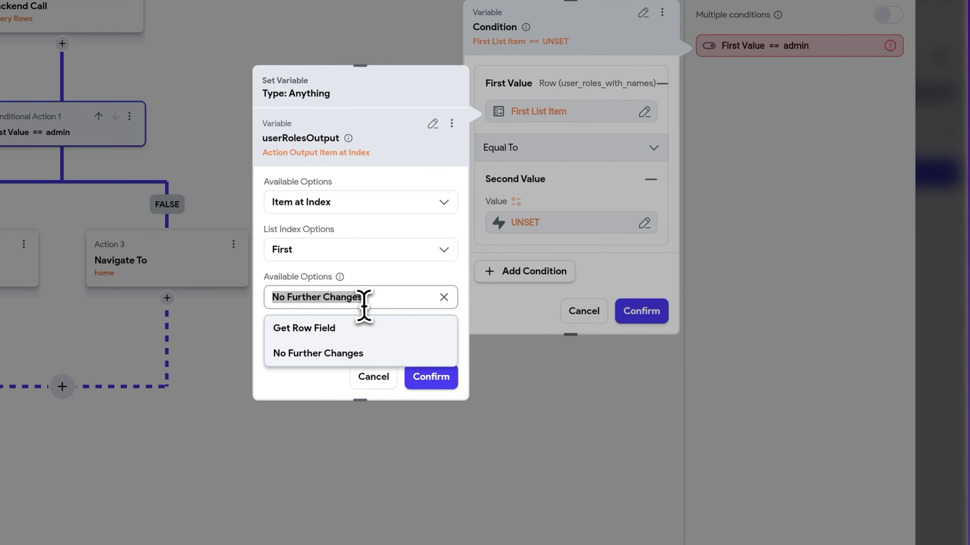
pyautogui.click(355, 329)
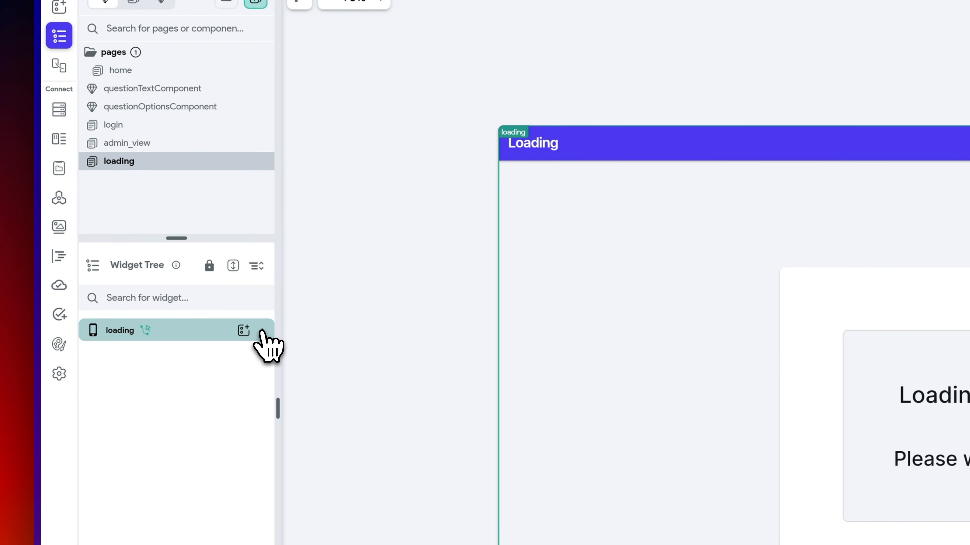
# - Set the admin_view navigation's transition to Instant, reload the test app, and select home's title text
pyautogui.click(263, 330)
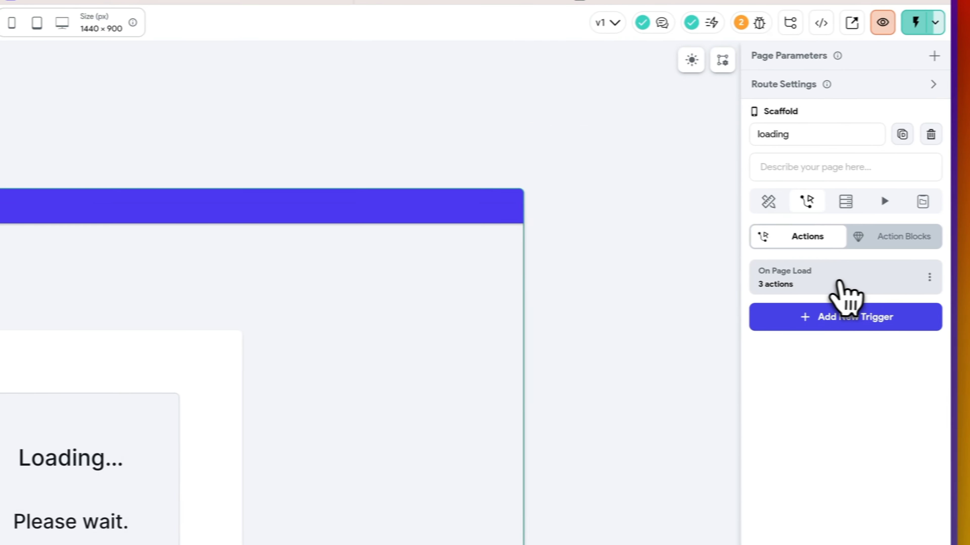
pyautogui.click(837, 281)
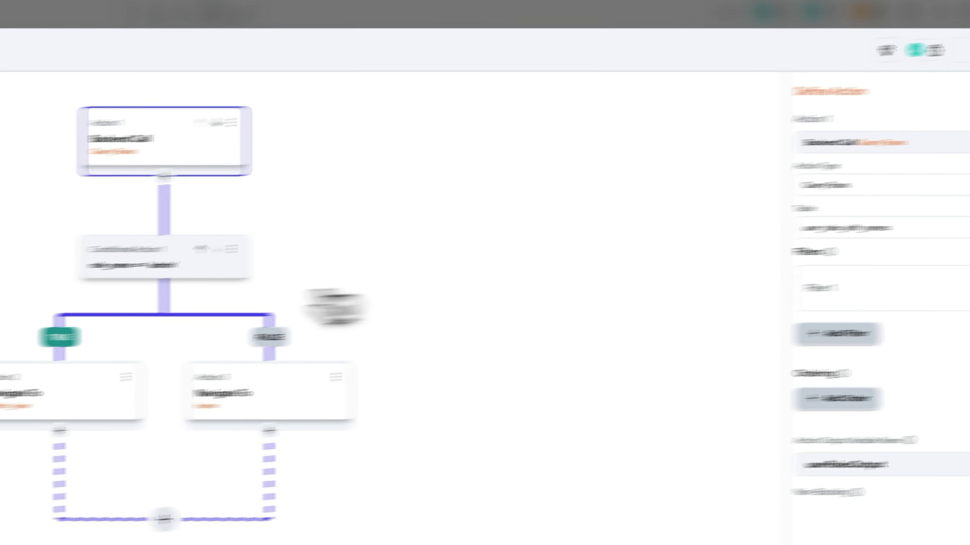
pyautogui.click(57, 399)
pyautogui.click(864, 281)
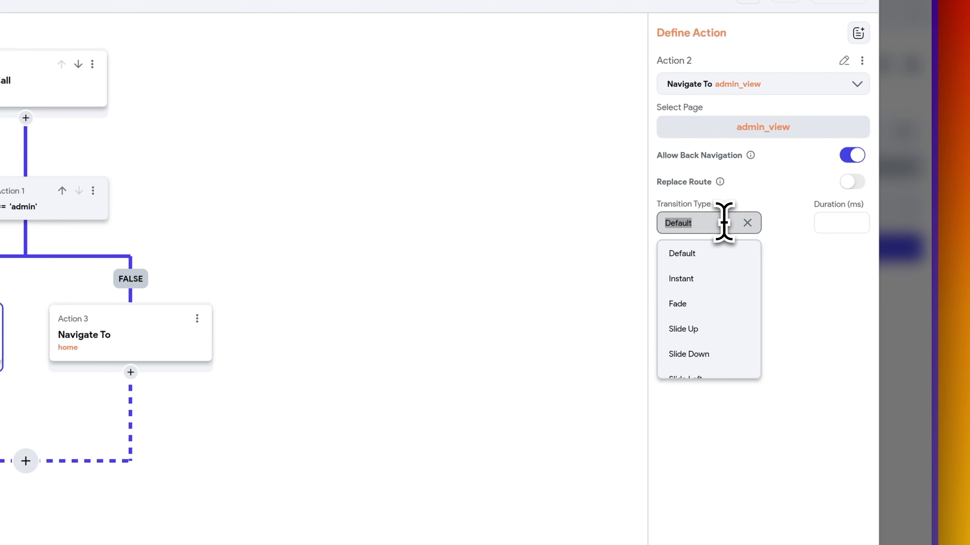
pyautogui.click(711, 278)
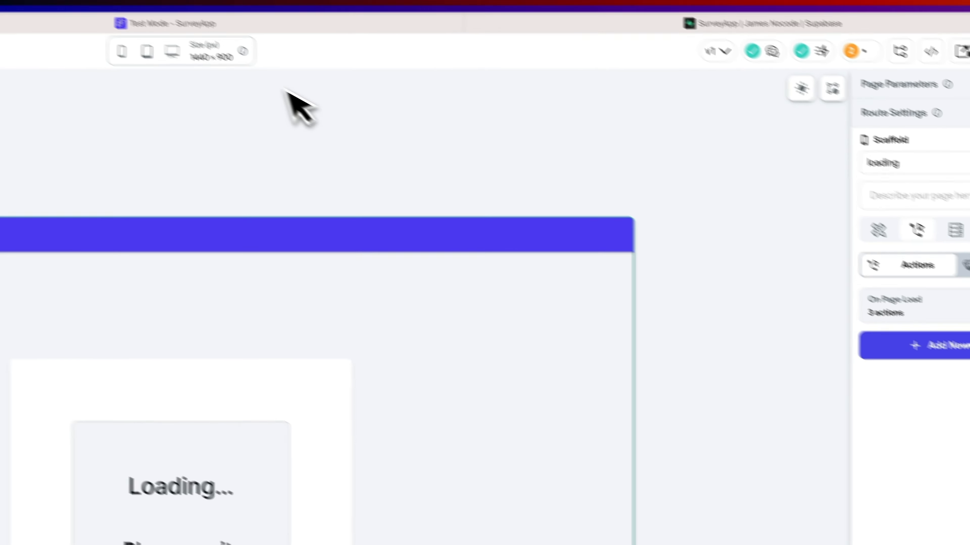
pyautogui.click(879, 85)
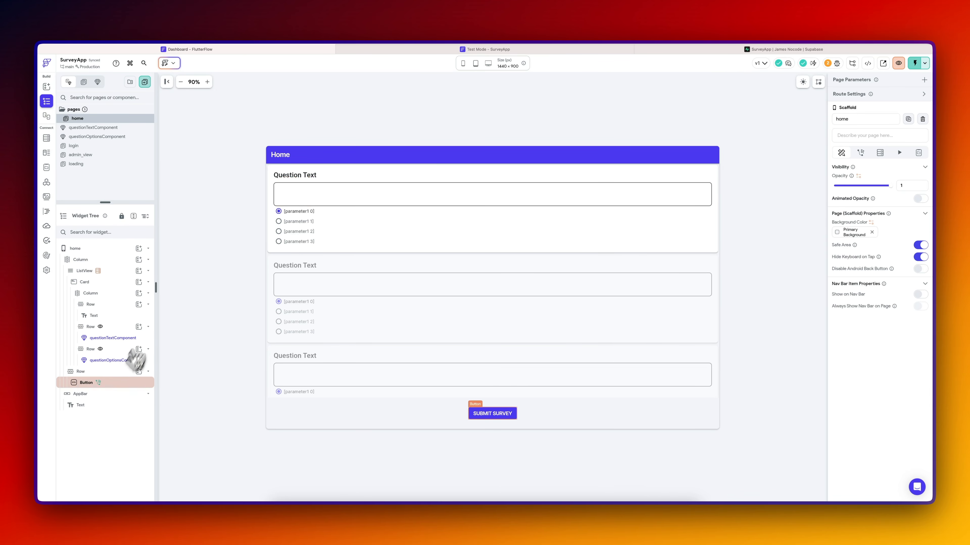
pyautogui.click(102, 405)
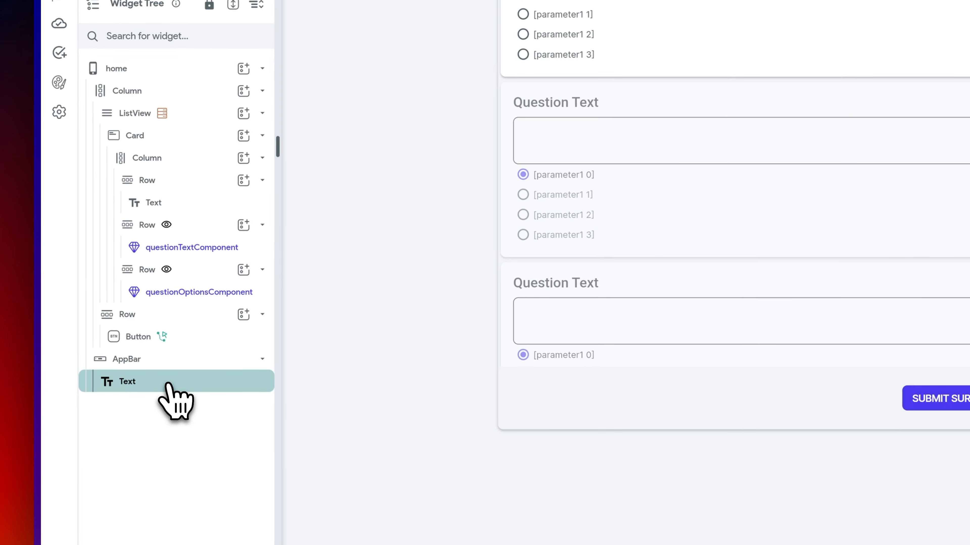